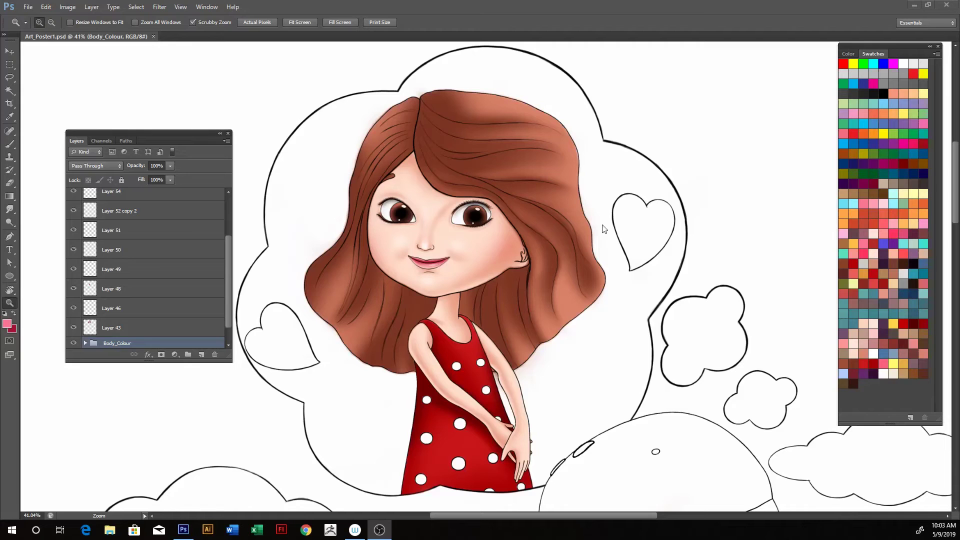
Step: Check Layer 43's hair colour and rename it Girl_Hair
left_click(73, 329)
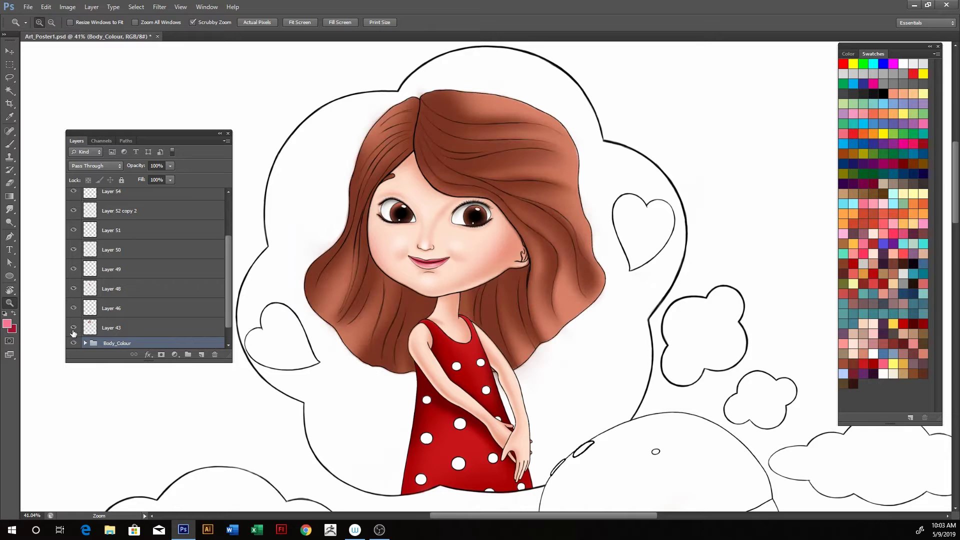
left_click(117, 328)
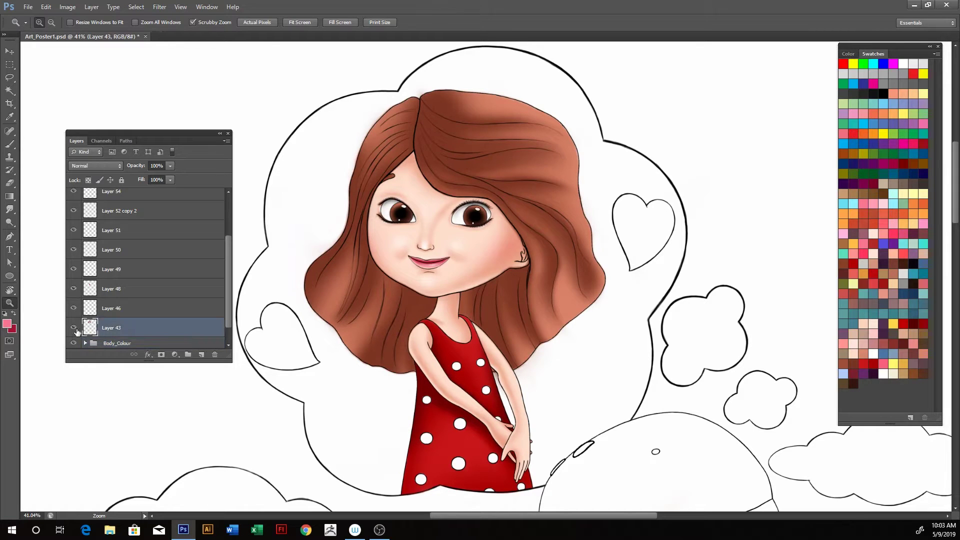
left_click(74, 329)
left_click(74, 329)
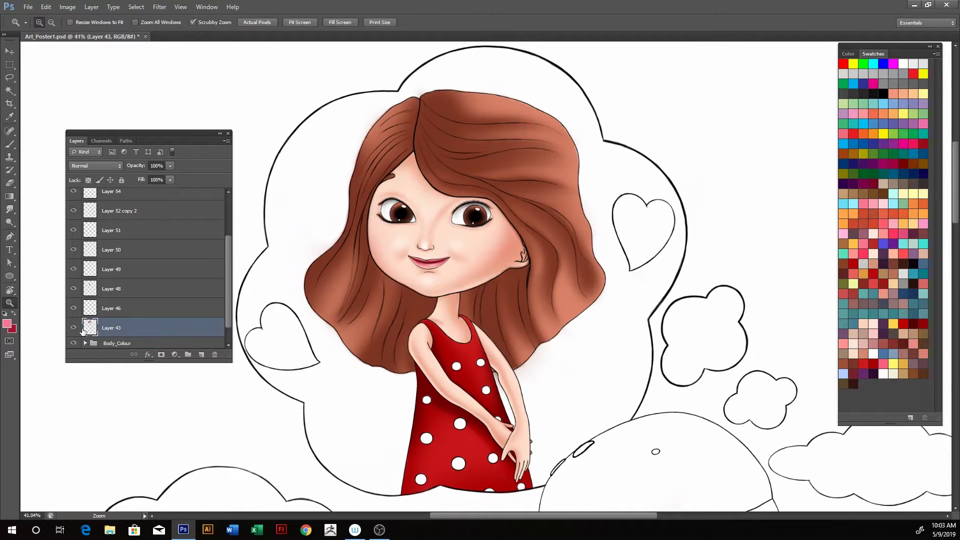
double_click(116, 328)
type("Girl_Hair")
key("Return")
Step: Confirm Layer 46 holds the eye shading and rename it Girl_eyes
left_click(74, 310)
left_click(116, 309)
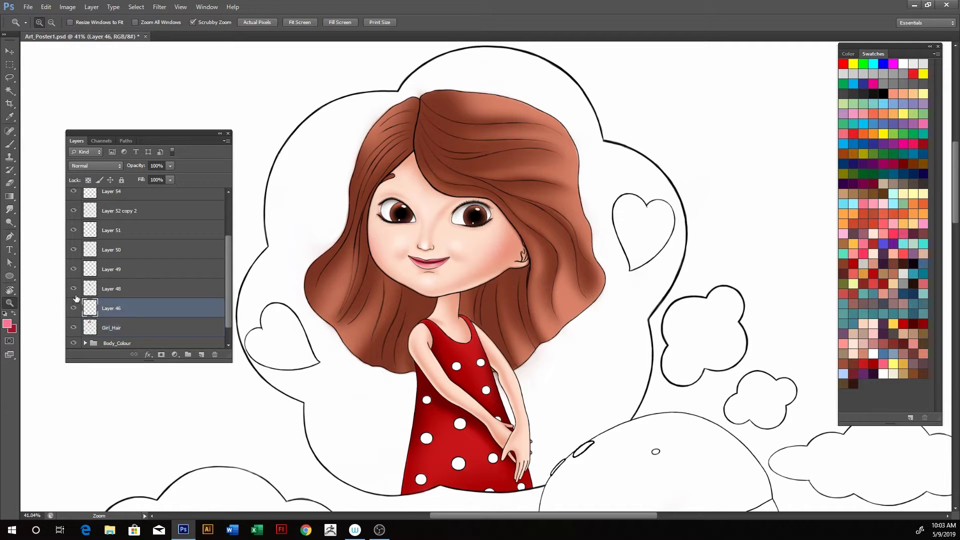
left_click(74, 289)
left_click(74, 289)
left_click(74, 309)
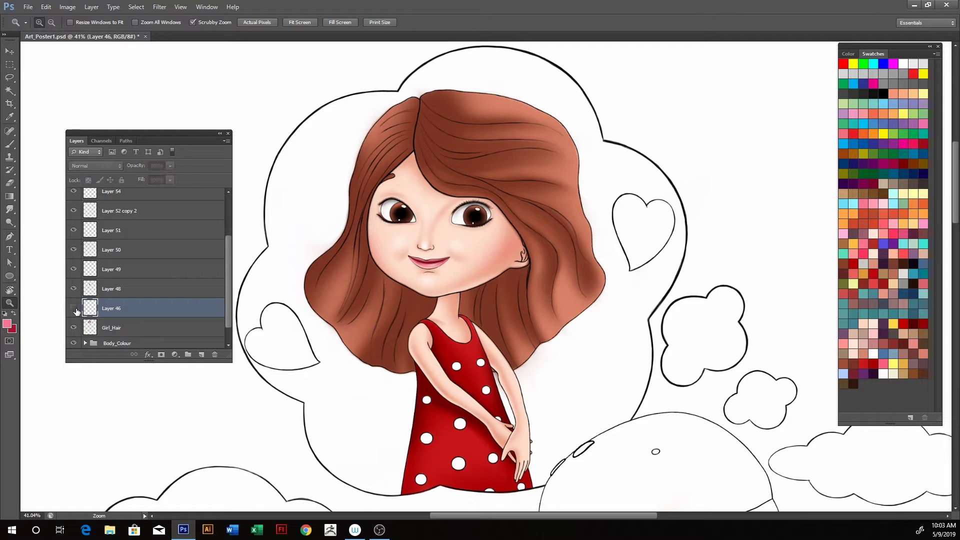
double_click(114, 309)
type("Girl_eyes")
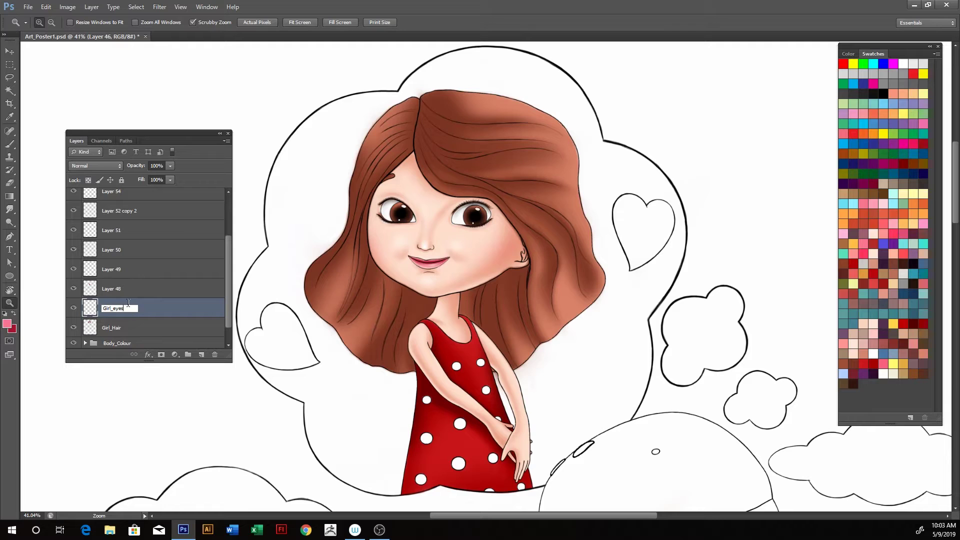
key("Return")
Step: Rename the dress colour layer, Layer 48, to Girl_Dress
left_click(73, 290)
left_click(117, 291)
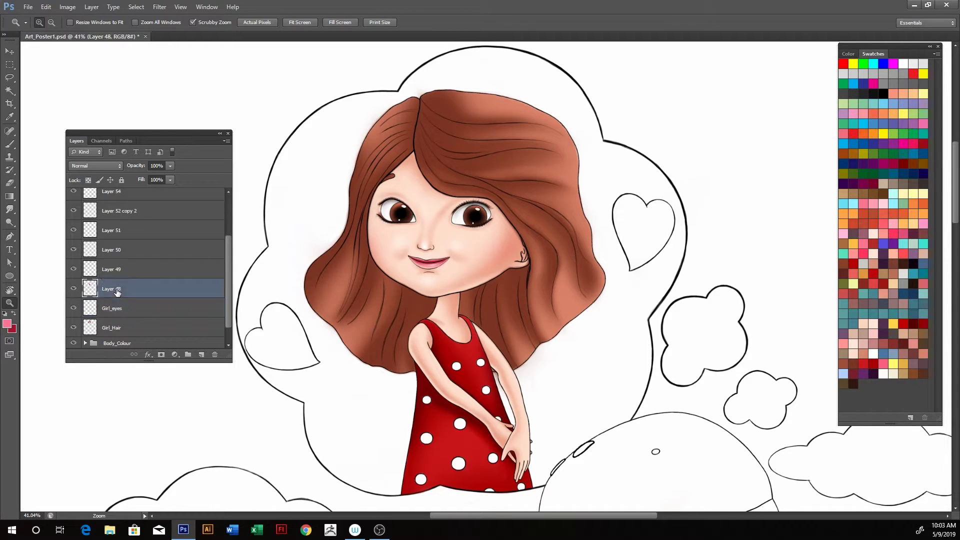
double_click(113, 289)
type("Girl_Dre")
type("ss")
key("Return")
left_click(74, 273)
Step: Select the lip layers 49, 50, 51 and 52 copy 2 together
left_click(75, 257)
left_click(111, 256)
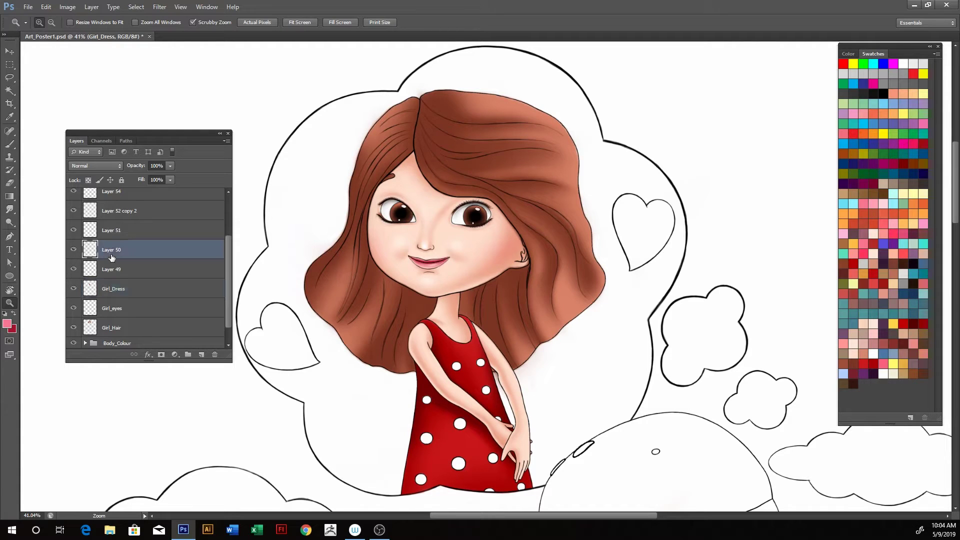
left_click(112, 271, "ctrl")
left_click(74, 233)
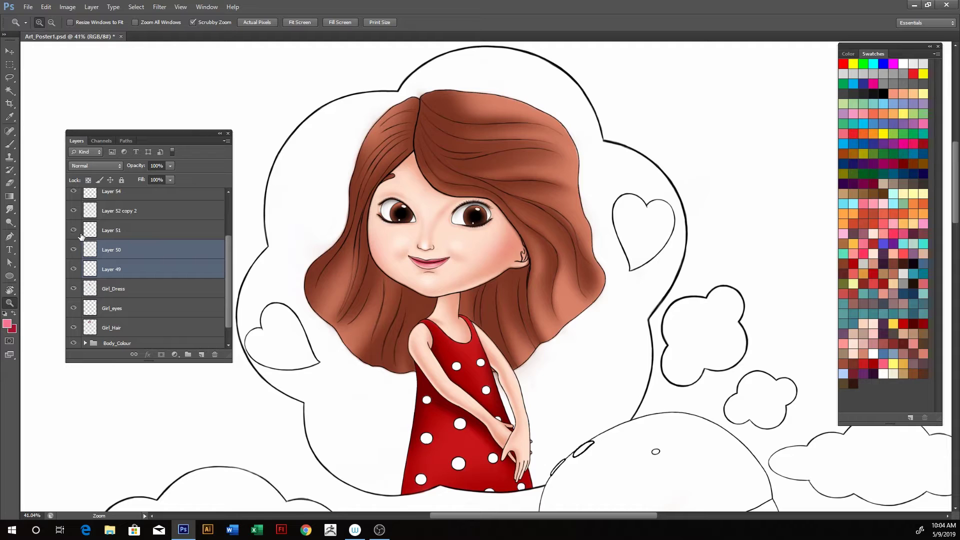
left_click(117, 233, "ctrl")
left_click(73, 210)
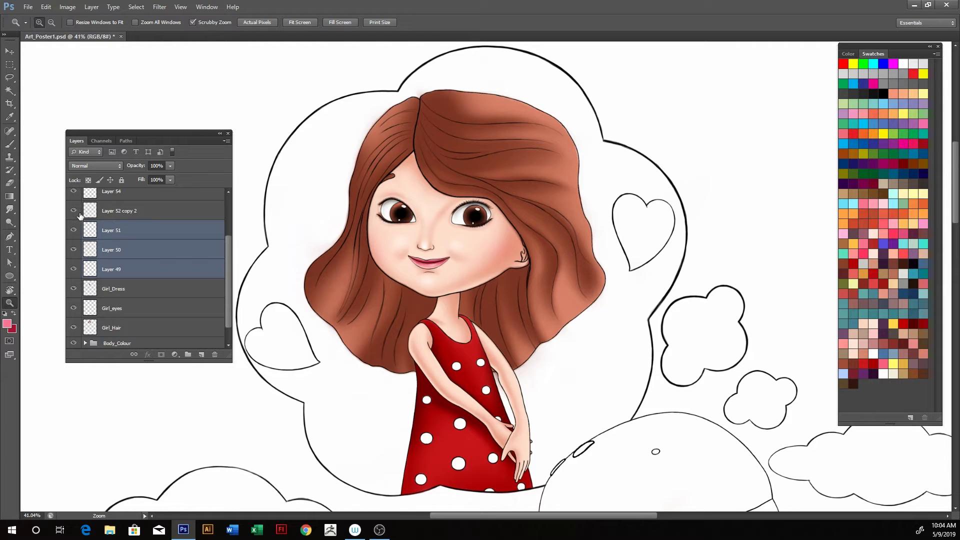
left_click(124, 214, "ctrl")
scroll(228, 244, "up", 1)
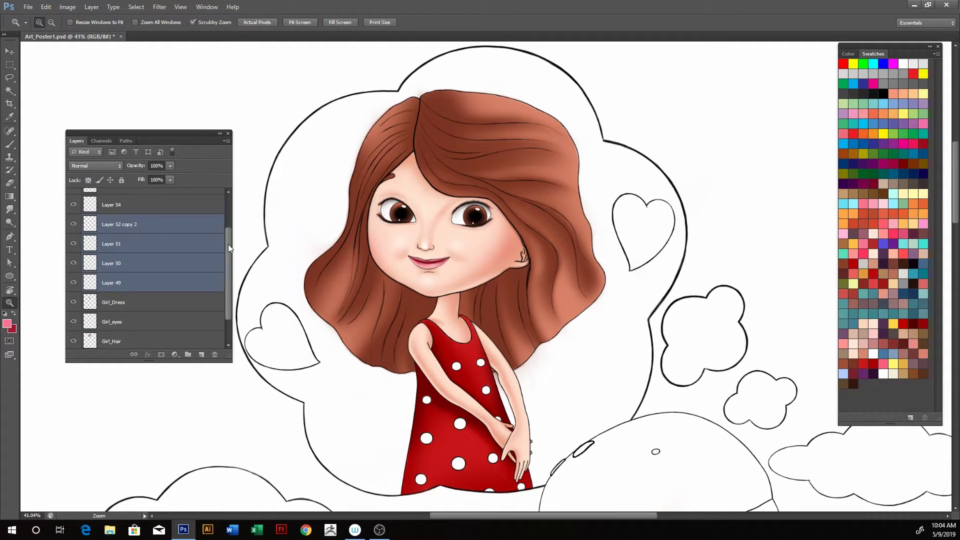
scroll(220, 230, "up", 2)
Step: Merge the selected lip layers into one layer named Girl_Lips
left_click(74, 237)
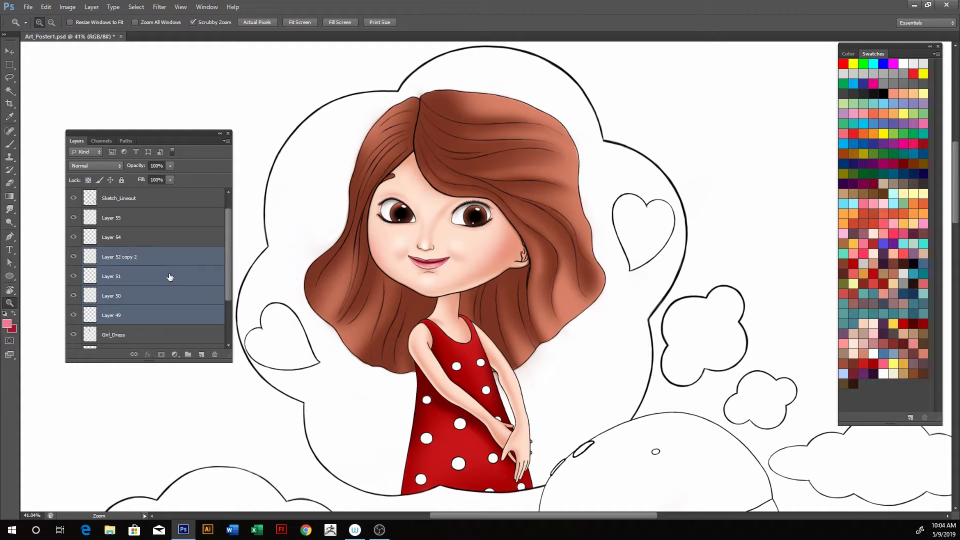
key("ctrl+e")
double_click(127, 256)
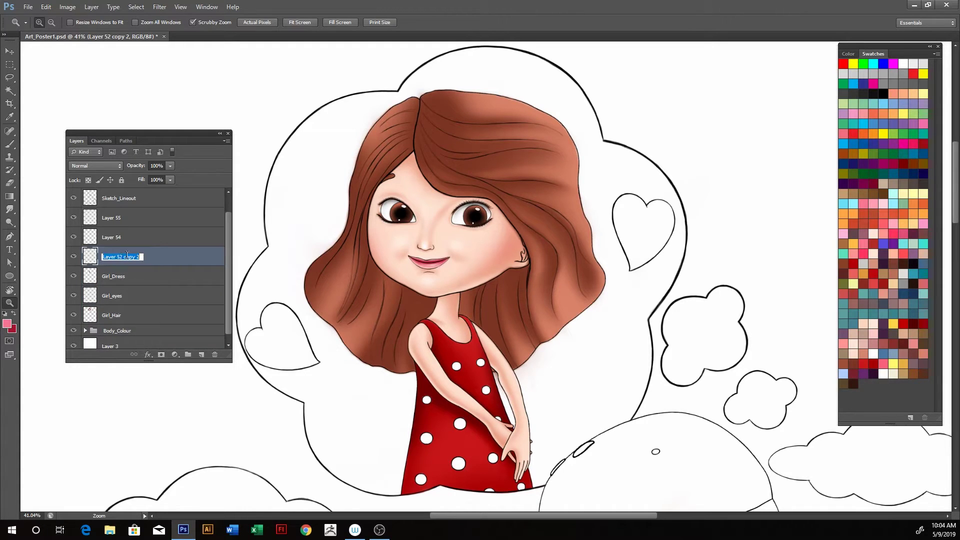
type("Girl_Lip")
type("s")
key("Return")
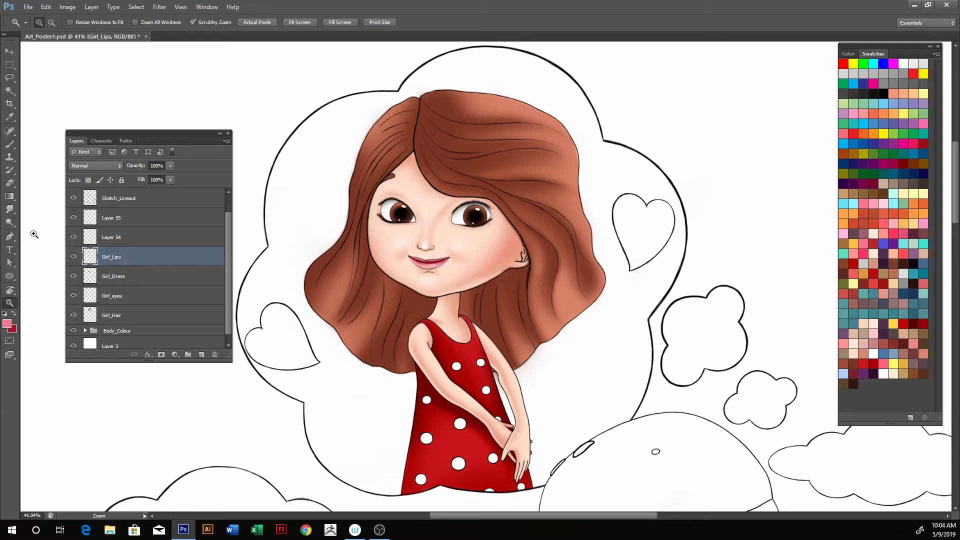
Step: Toggle Layer 54's visibility to check its eye detail, then select it
left_click(75, 239)
left_click(75, 239)
left_click(122, 242)
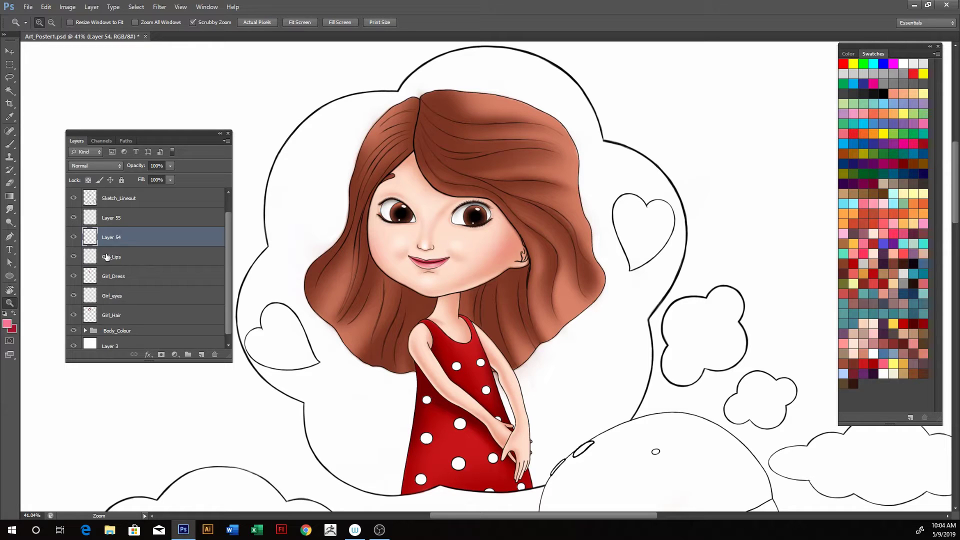
Step: Toggle Layer 55 and the outline layers off and on to preview the painting
left_click(74, 220)
left_click(73, 218)
left_click(73, 198)
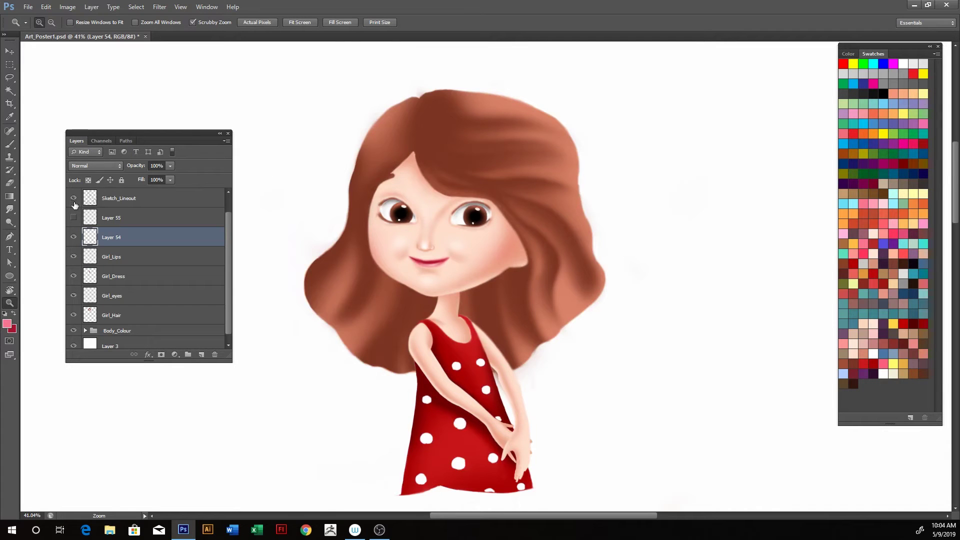
left_click(74, 198)
left_click(73, 217)
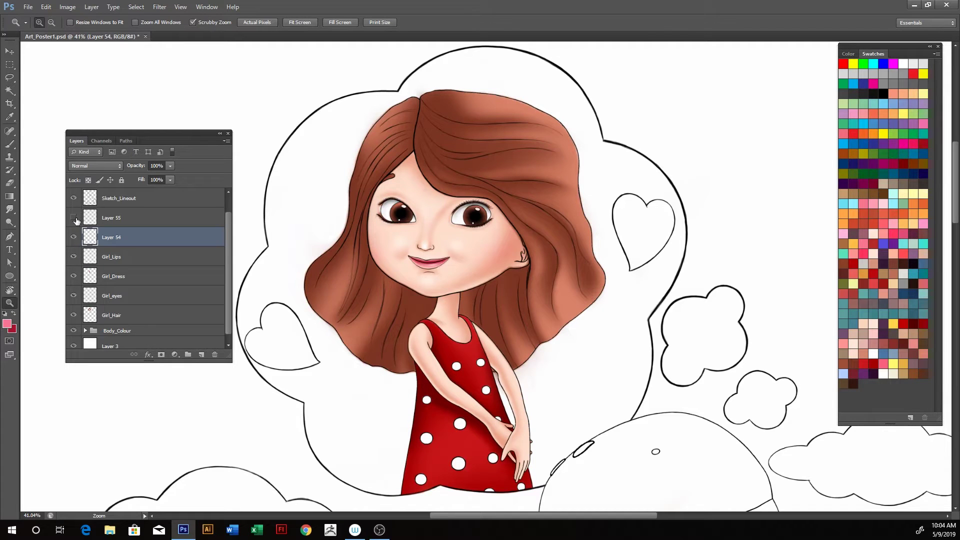
left_click(74, 218)
left_click(74, 256)
Step: Move Layer 54 below Girl_Dress and merge it with Girl_eyes into Girl_Eyes
key("ctrl+bracketleft")
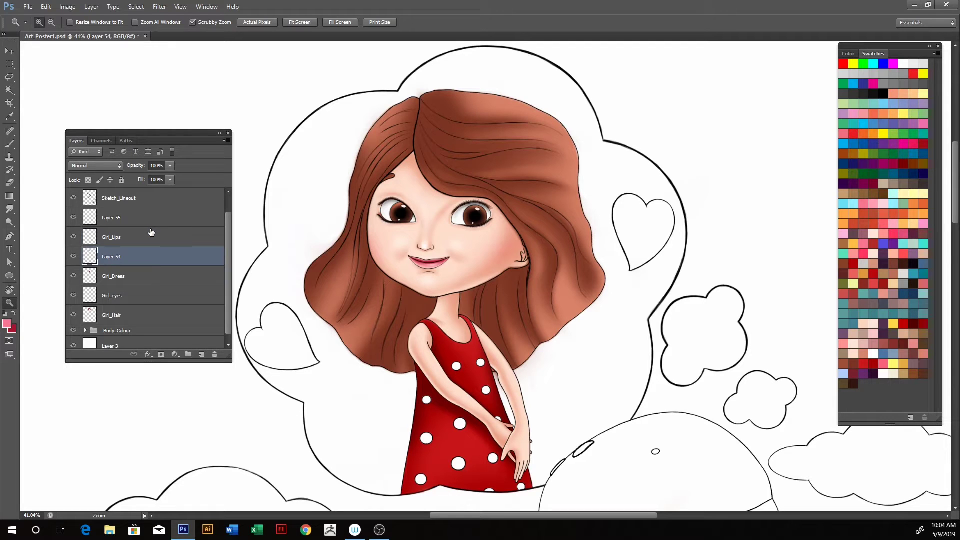
key("ctrl+bracketleft")
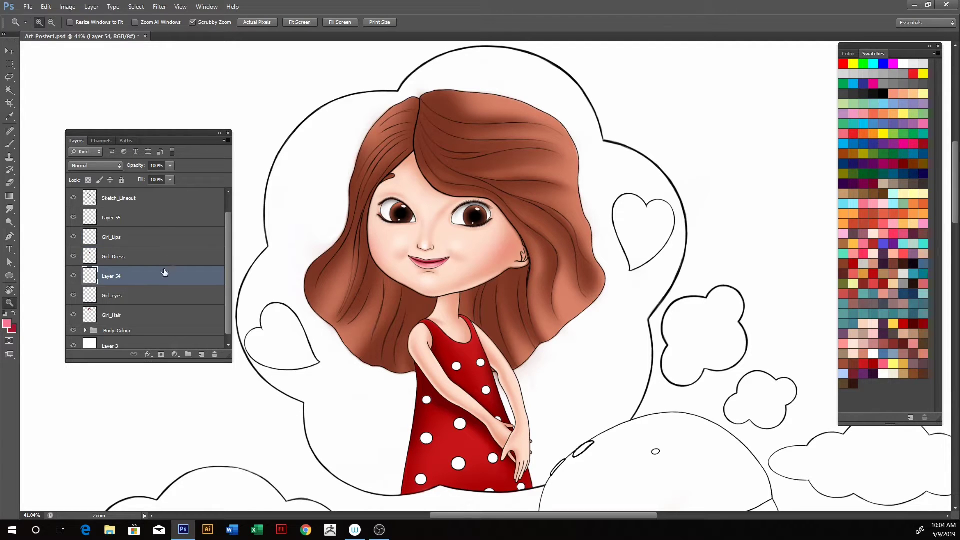
left_click(127, 297, "ctrl")
key("ctrl+e")
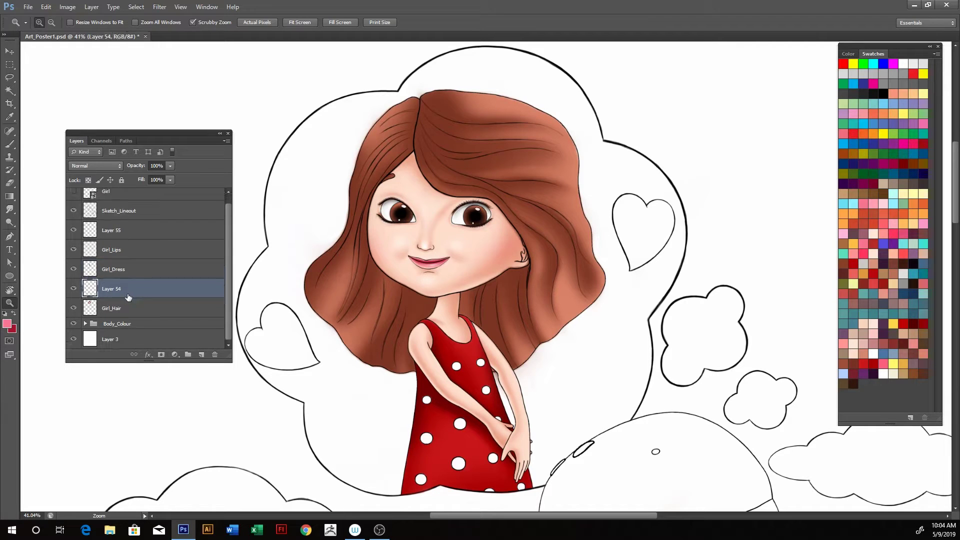
double_click(119, 288)
type("Girl_Eyes")
key("Return")
left_click(74, 290)
Step: Select Girl_Hair, zoom in on the face and sample the hair's brown
left_click(74, 289)
left_click(131, 310)
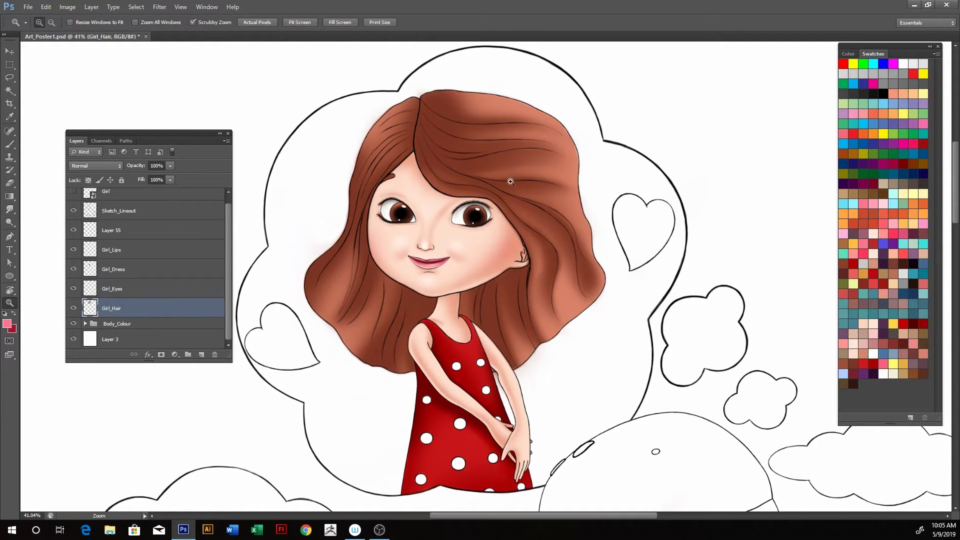
mouse_move(470, 168)
left_mouse_down()
mouse_move(485, 181)
mouse_move(419, 204)
left_mouse_up()
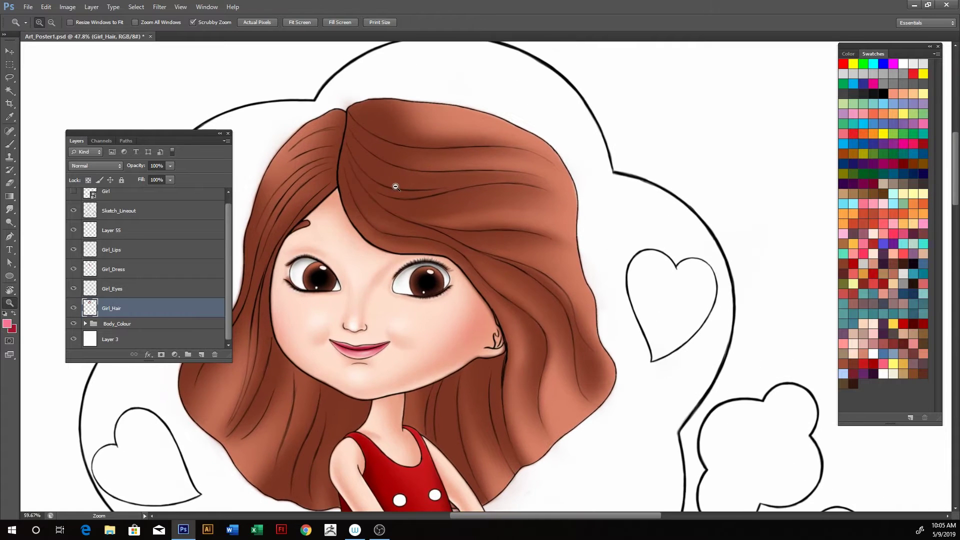
key("Tab")
key("Tab")
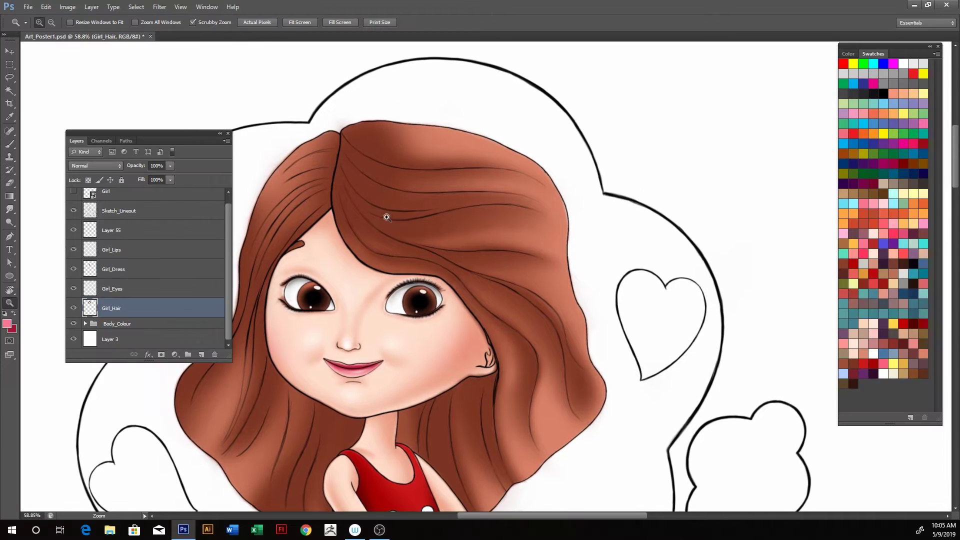
key("i")
left_click(380, 229)
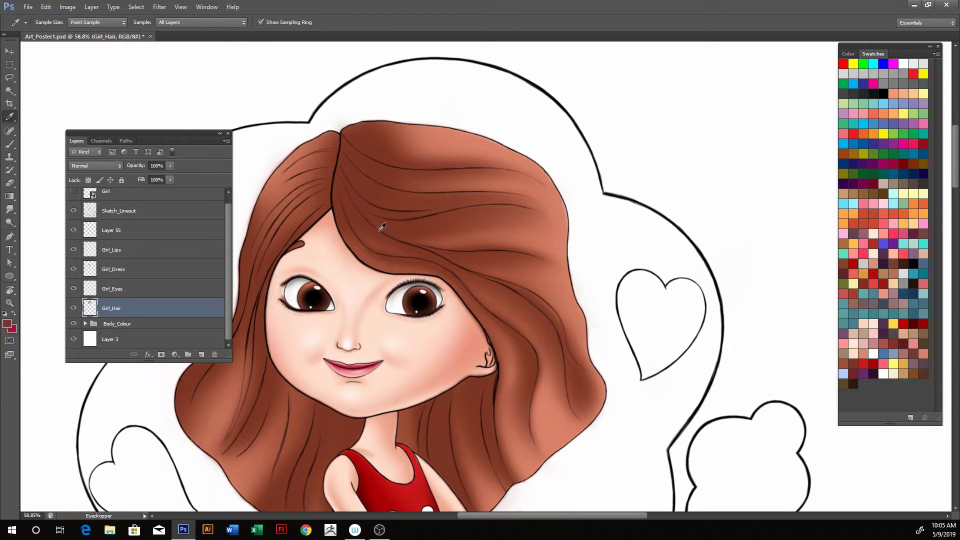
Step: Darken the foreground colour to #591c0c in the Color Picker
left_click(7, 324)
left_click_drag(352, 337, 359, 342)
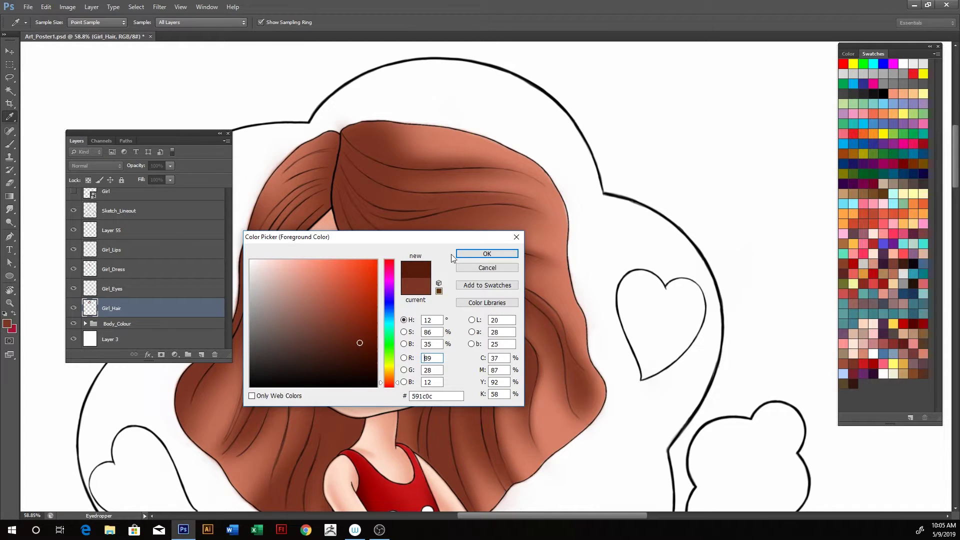
left_click(487, 253)
key("Tab")
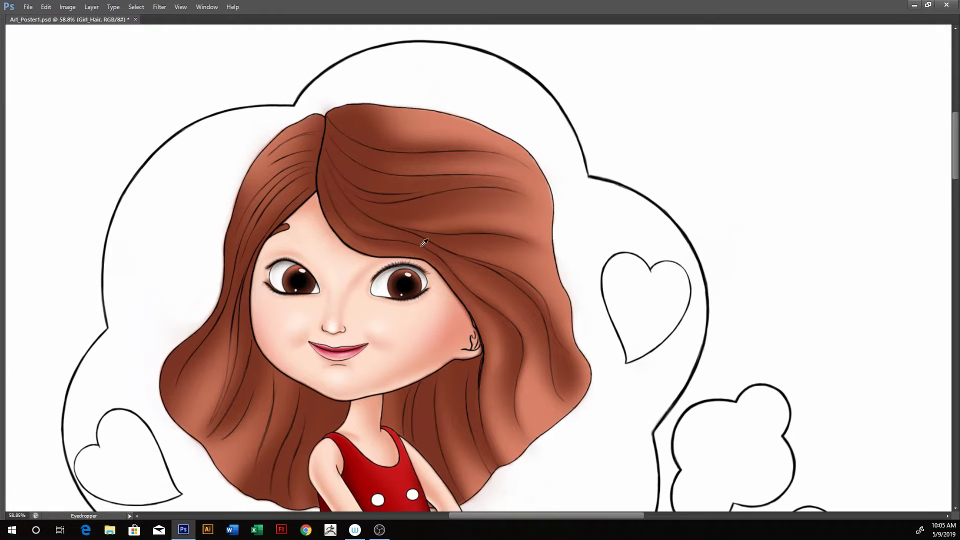
Step: Trace the hair top with the Pen tool and brush dark brown shading inside it
key("p")
left_click_drag(365, 133, 332, 168)
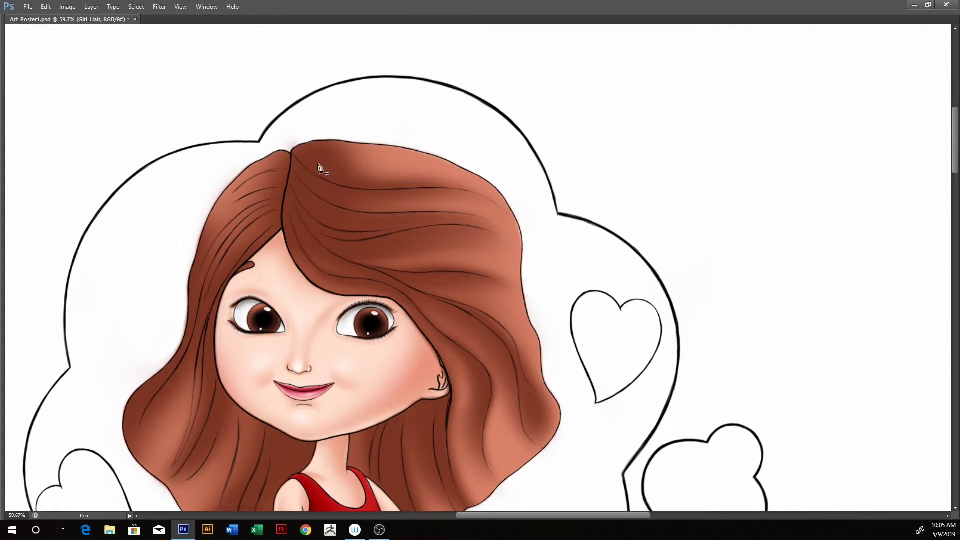
key("Tab")
key("Tab")
left_click_drag(395, 189, 474, 185)
left_click(395, 189, "alt")
left_click_drag(502, 208, 536, 238)
left_click_drag(471, 338, 466, 338)
left_click(382, 324)
left_click(310, 288)
left_click_drag(267, 243, 266, 235)
key("ctrl+Return")
key("b")
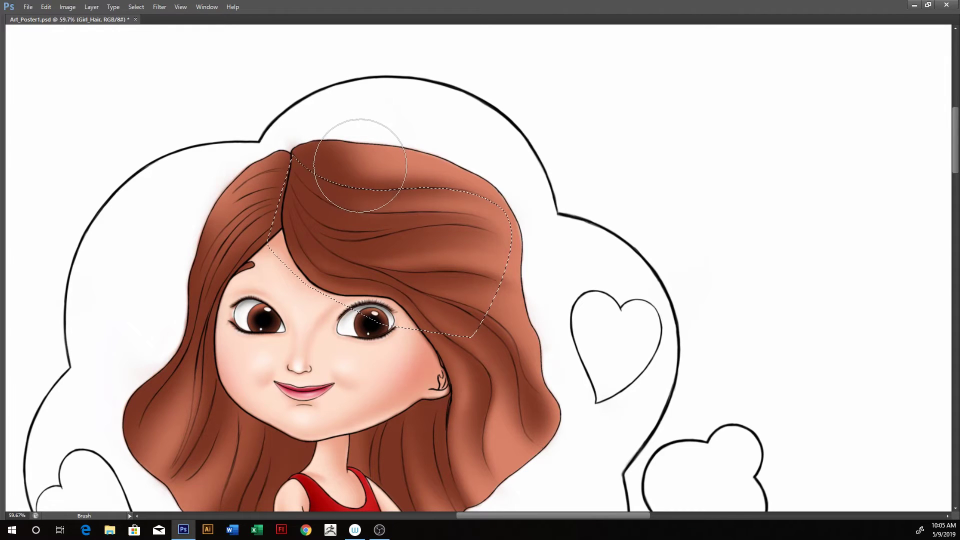
mouse_move(361, 172)
left_mouse_down()
mouse_move(322, 162)
mouse_move(486, 178)
left_mouse_up()
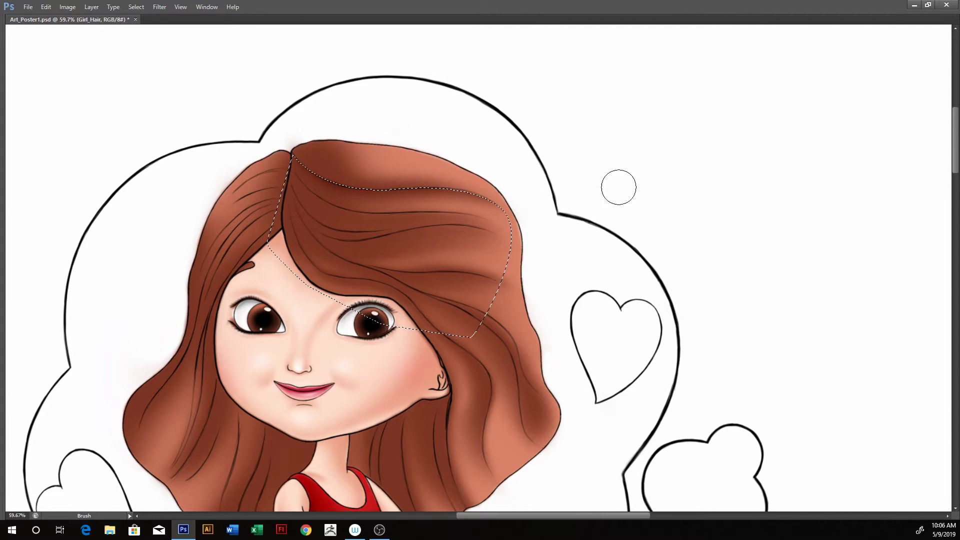
key("ctrl+d")
Step: Trace a second path around the fringe and face, select it, then deselect
key("p")
left_click(292, 169)
mouse_move(388, 213)
left_mouse_down()
mouse_move(460, 209)
mouse_move(538, 249)
left_mouse_up()
left_click(388, 214, "alt")
left_click(506, 321)
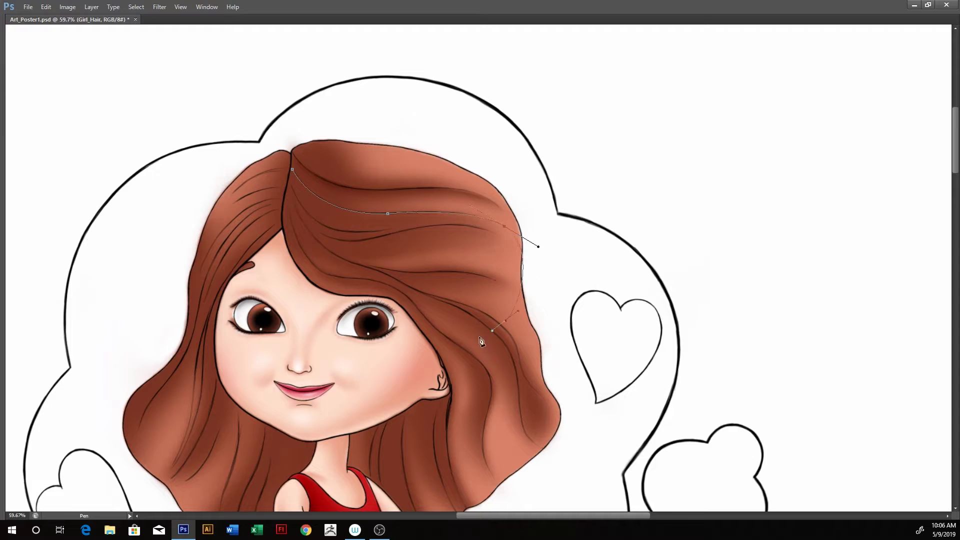
left_click(422, 357)
left_click(304, 329)
left_click(264, 279)
left_click_drag(244, 230, 248, 223)
key("ctrl+Return")
key("b")
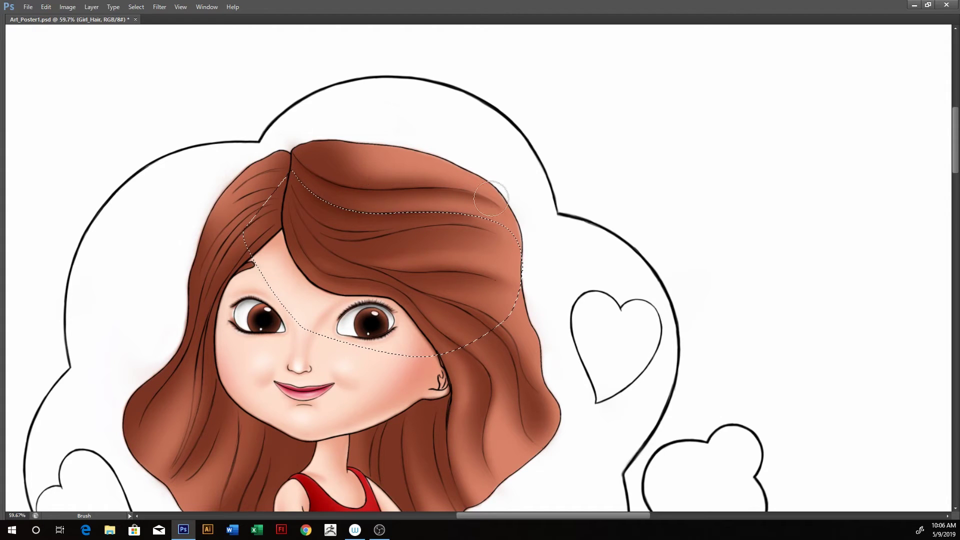
key("ctrl+d")
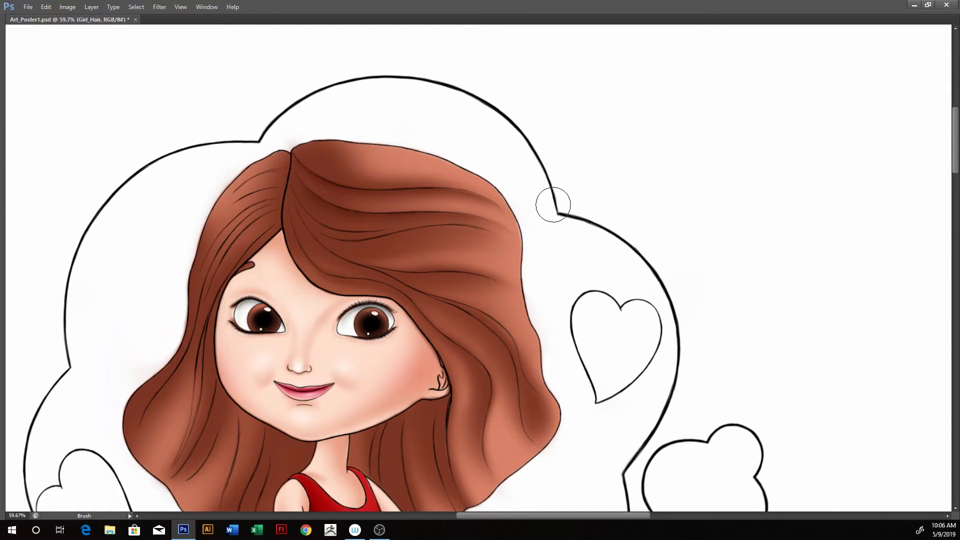
Step: Outline the upper hair and paint darker shading along the selection's top
key("p")
left_click(289, 182)
left_click_drag(367, 233, 409, 231)
left_click_drag(411, 226, 448, 221)
left_click(411, 226, "alt")
left_click_drag(518, 250, 544, 294)
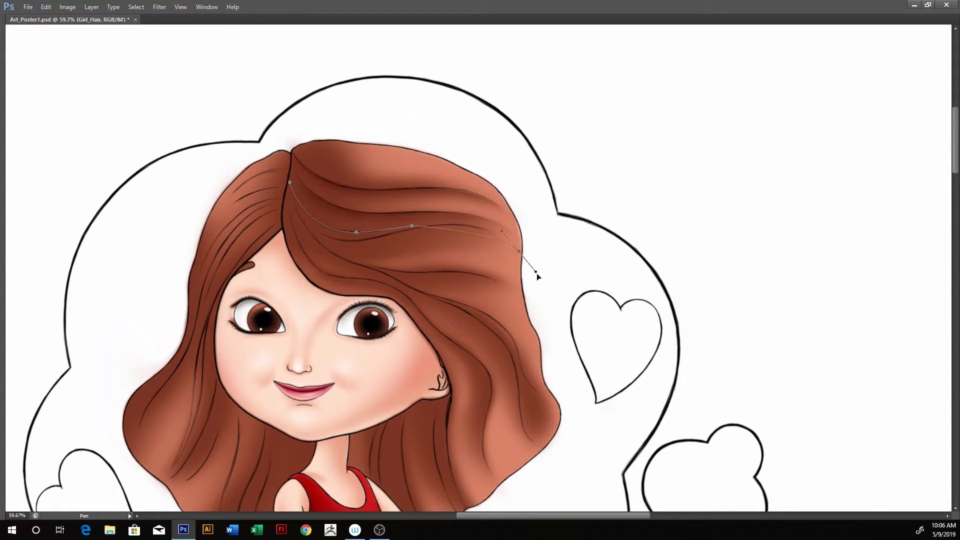
left_click(491, 316)
left_click(421, 335)
left_click_drag(294, 288, 260, 230)
key("ctrl+Return")
key("b")
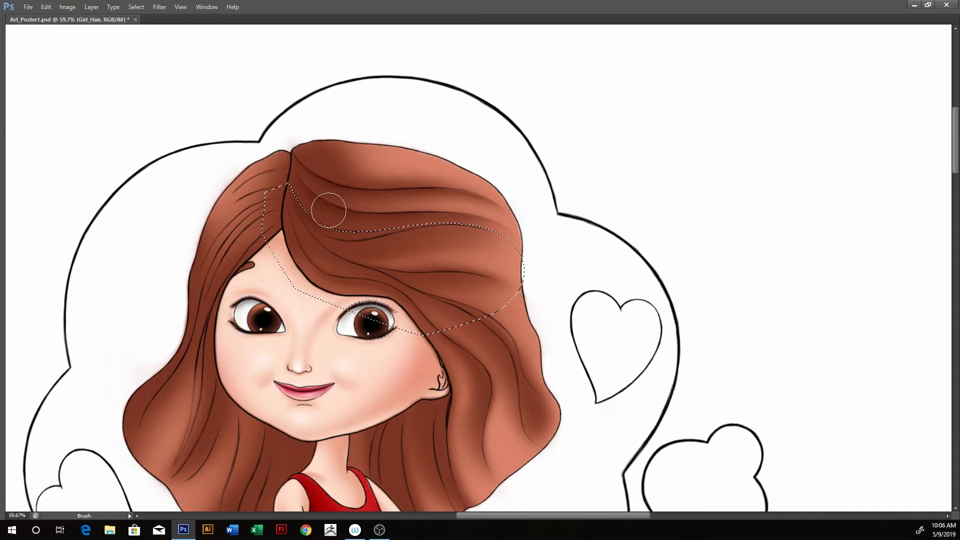
left_click_drag(320, 200, 517, 214)
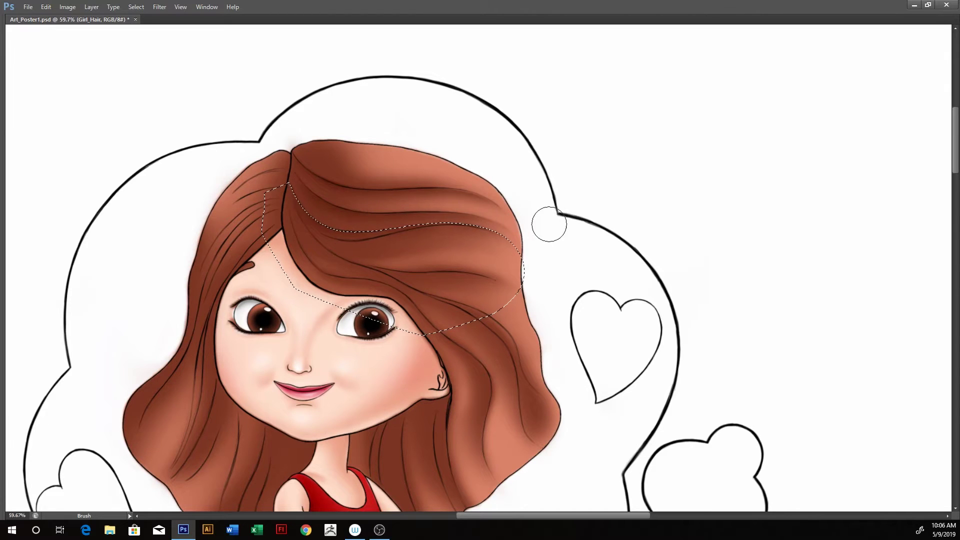
key("ctrl+d")
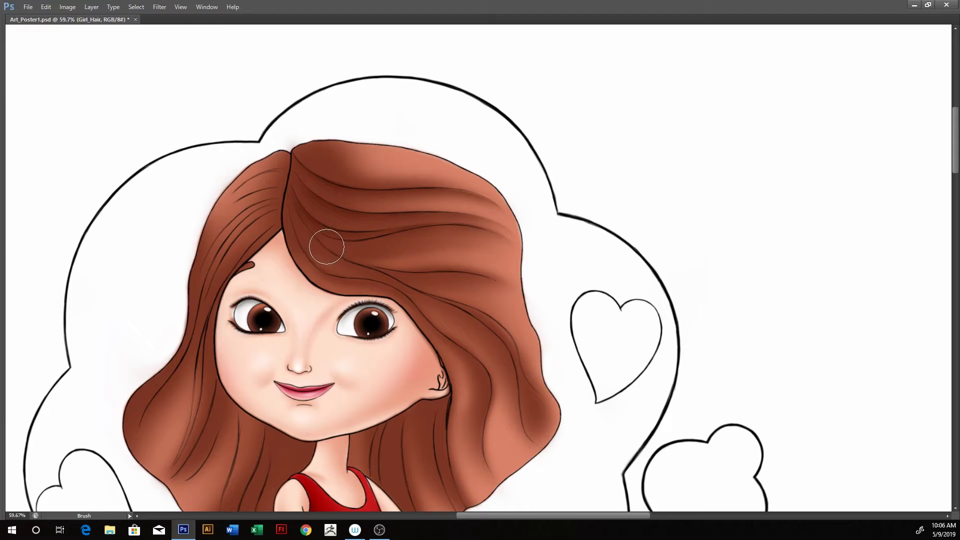
Step: Outline the hair down past the eyes and shade along its top edge
key("p")
left_click_drag(361, 241, 415, 235)
left_click(362, 242, "alt")
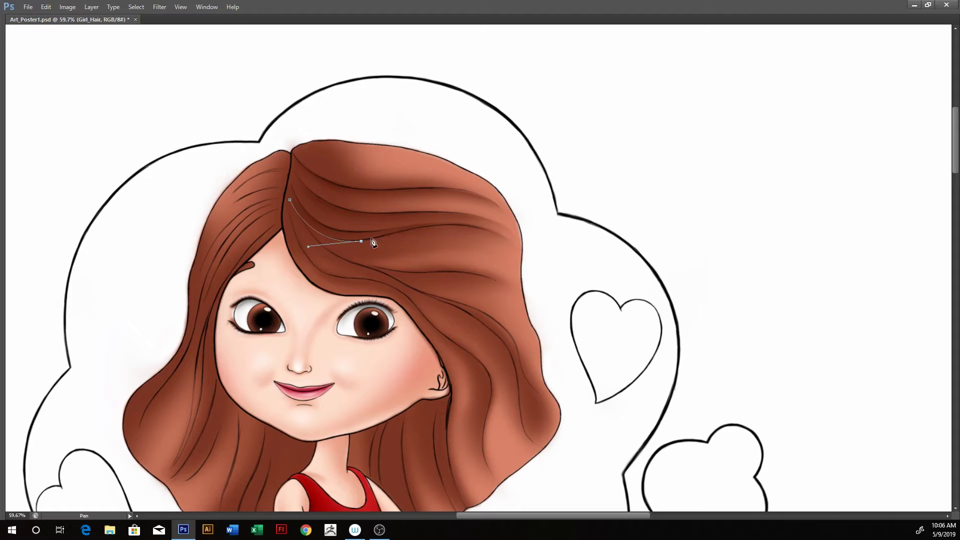
left_click_drag(411, 229, 421, 227)
left_click(411, 229, "alt")
left_click_drag(536, 257, 563, 281)
left_click_drag(491, 324, 500, 320)
left_click(411, 341)
left_click_drag(306, 311, 295, 295)
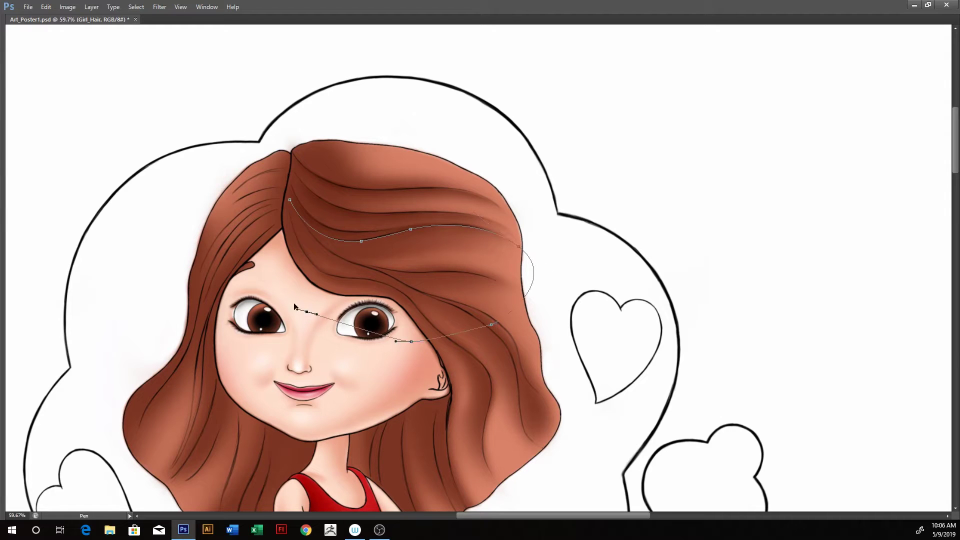
left_click(274, 257)
left_click(264, 212)
left_click(269, 193)
key("ctrl+Return")
key("b")
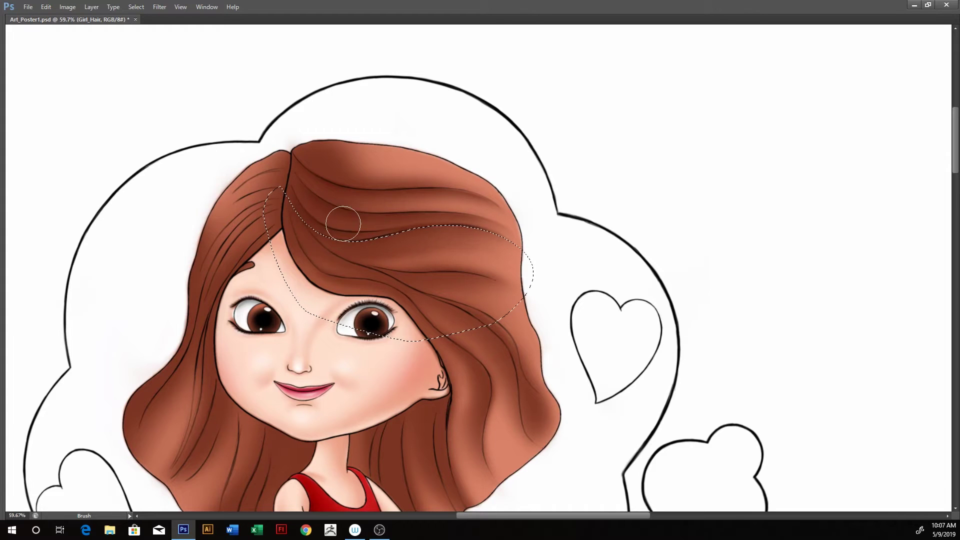
left_click_drag(343, 223, 524, 221)
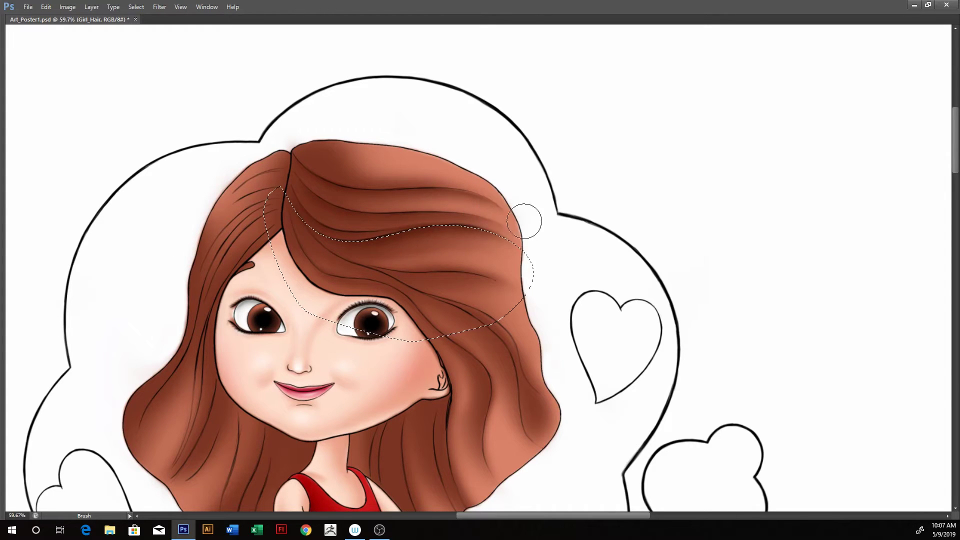
key("ctrl+d")
Step: Outline from the hair parting around the face, select it and enlarge the brush
key("p")
left_click(292, 202)
mouse_move(398, 270)
left_mouse_down()
mouse_move(489, 280)
mouse_move(440, 271)
left_mouse_up()
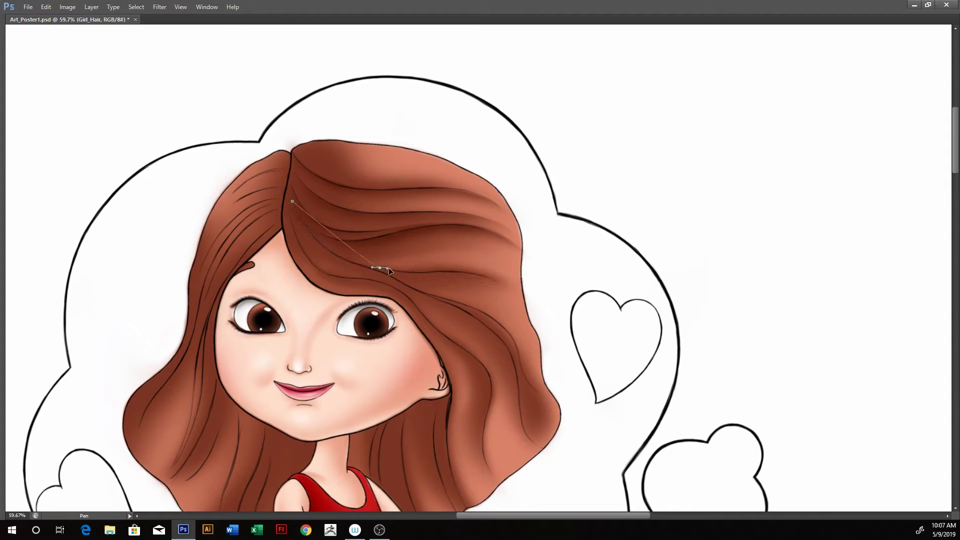
mouse_move(442, 274)
left_mouse_down()
mouse_move(410, 275)
mouse_move(456, 271)
left_mouse_up()
left_click_drag(541, 311, 580, 361)
left_click(483, 403)
left_click(385, 408)
left_click(245, 353)
left_click(222, 288)
left_click(238, 200)
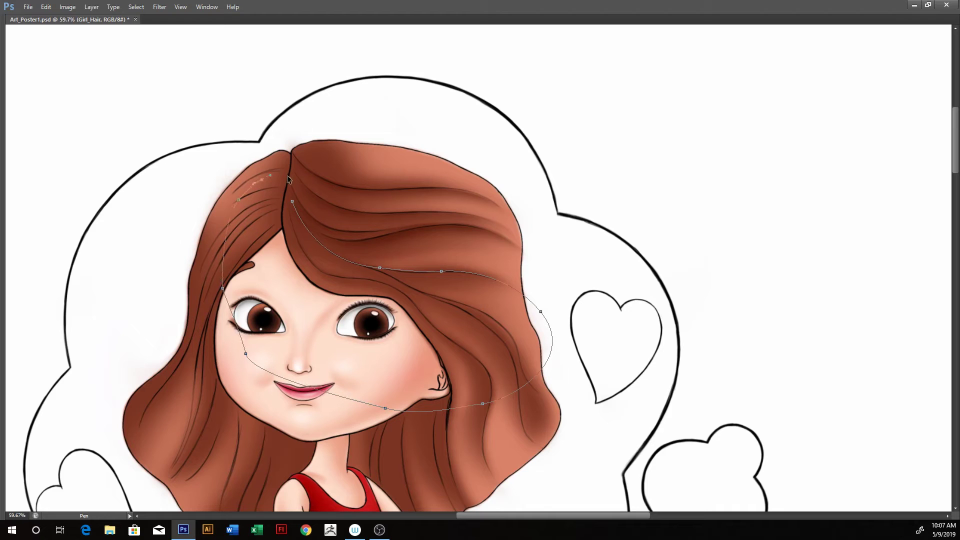
key("ctrl+Return")
key("b")
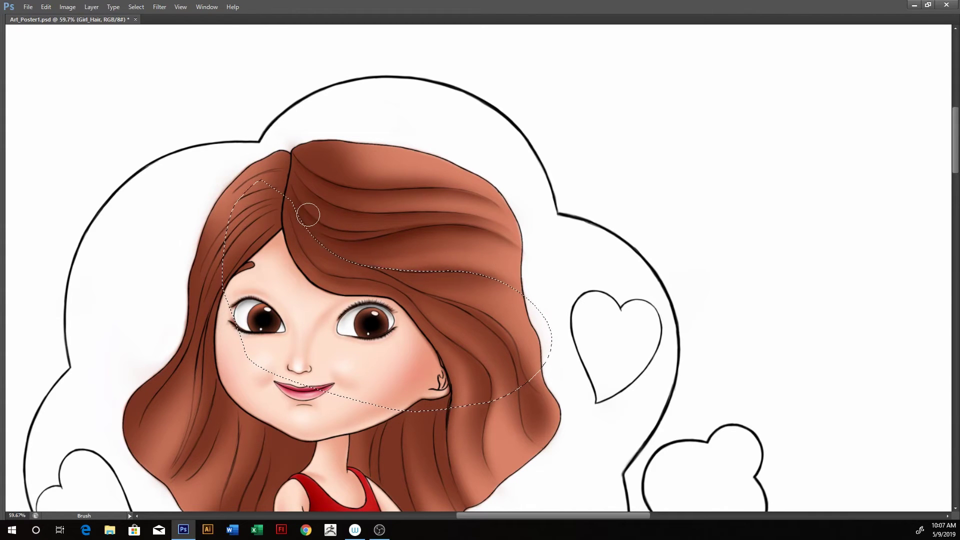
key("bracketright")
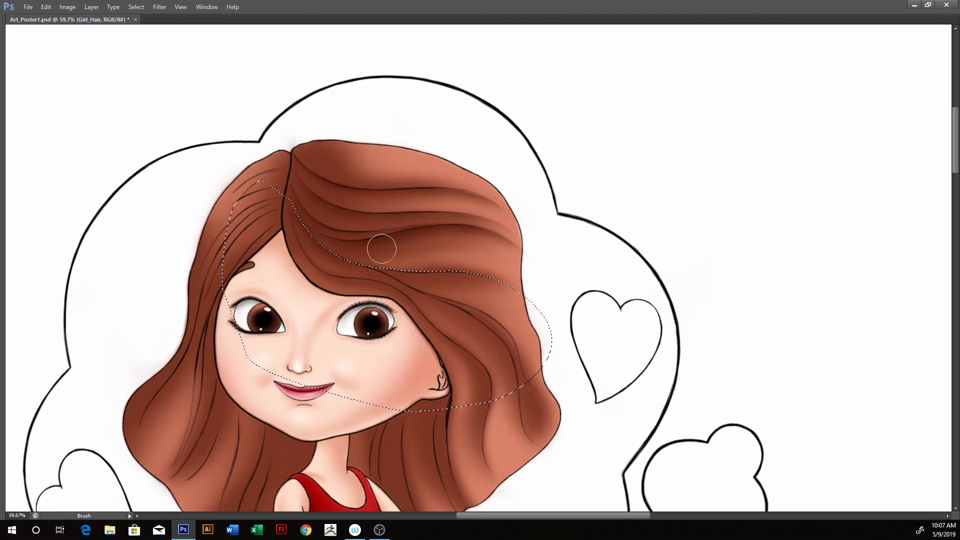
key("bracketright")
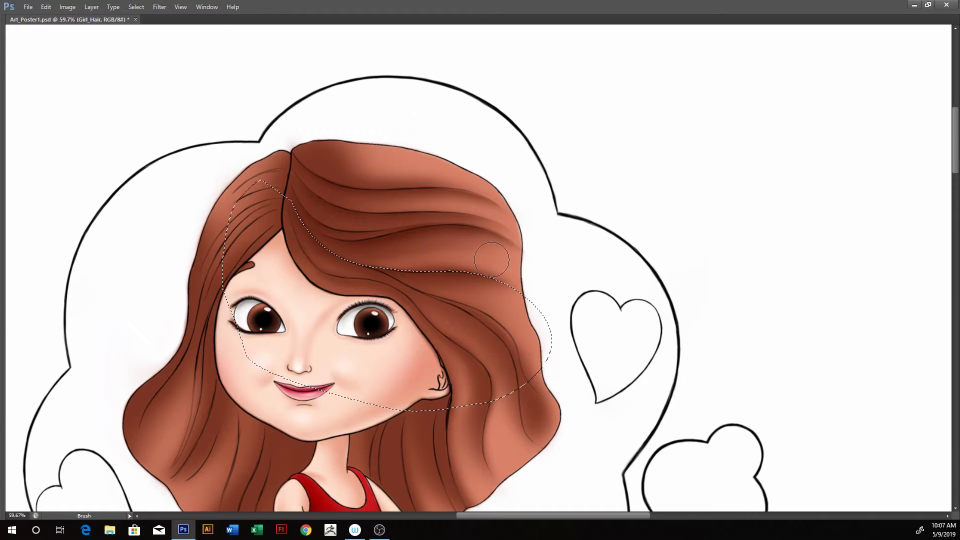
key("ctrl+d")
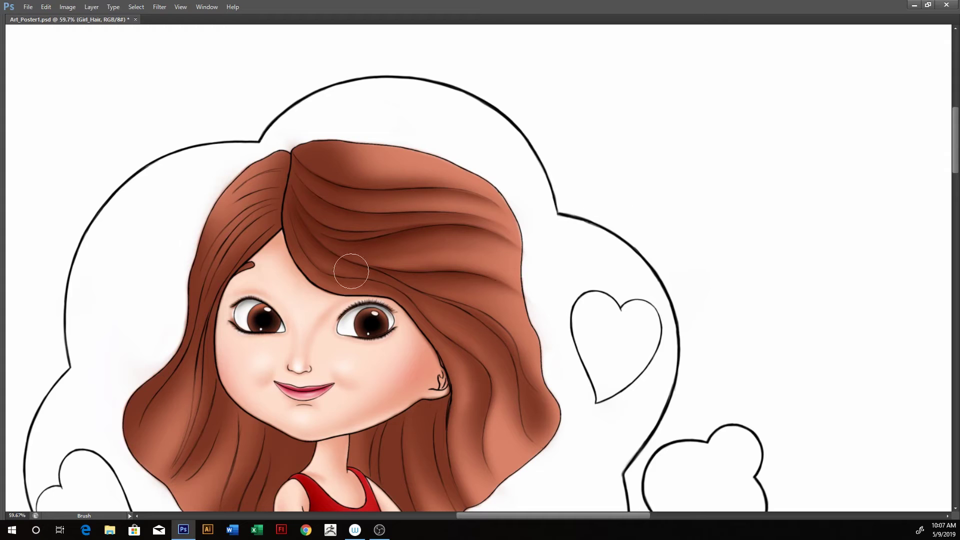
Step: Begin a pen outline along the right-side hair strand beside the cheek
key("p")
left_click(362, 265)
left_click_drag(420, 299, 424, 300)
left_click(455, 300)
left_click_drag(484, 302, 458, 301)
left_click(454, 300, "alt")
left_click_drag(518, 362, 525, 386)
left_click(517, 352, "alt")
Step: Loop the outline back through the hair, make it a selection, enlarge the brush, then deselect
left_click_drag(482, 447, 542, 439)
left_click(385, 406)
left_click(335, 327)
left_click_drag(341, 281, 334, 277)
key("ctrl+Return")
key("b")
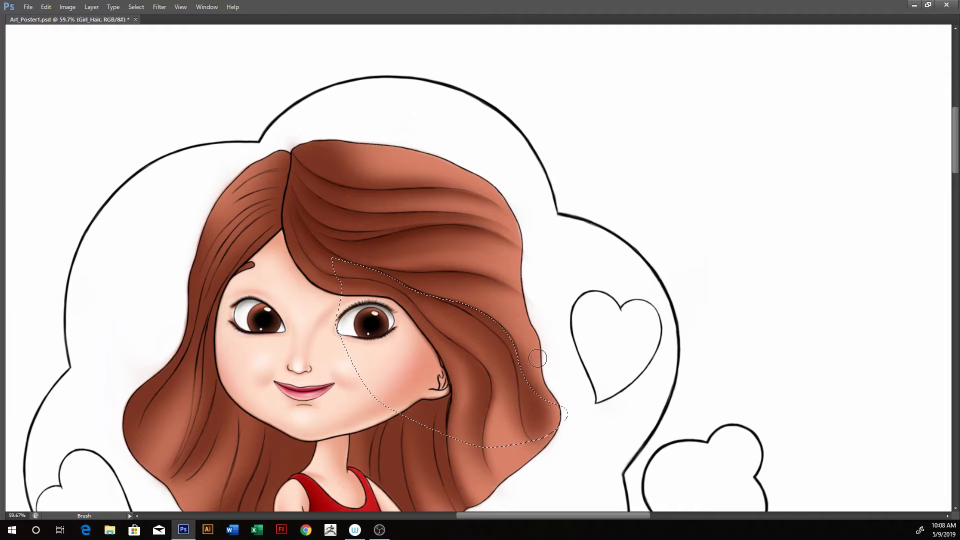
key("bracketright")
key("bracketright")
key("bracketright")
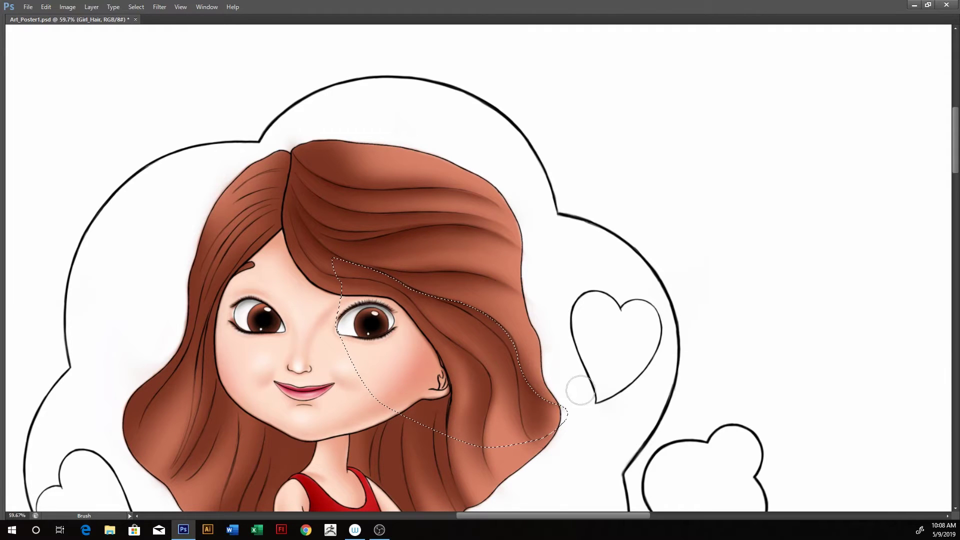
key("ctrl+d")
Step: Retrace a new outline down the right hair edge toward the tips
key("p")
left_click(426, 294)
left_click_drag(530, 374, 532, 377)
left_click(502, 342, "alt")
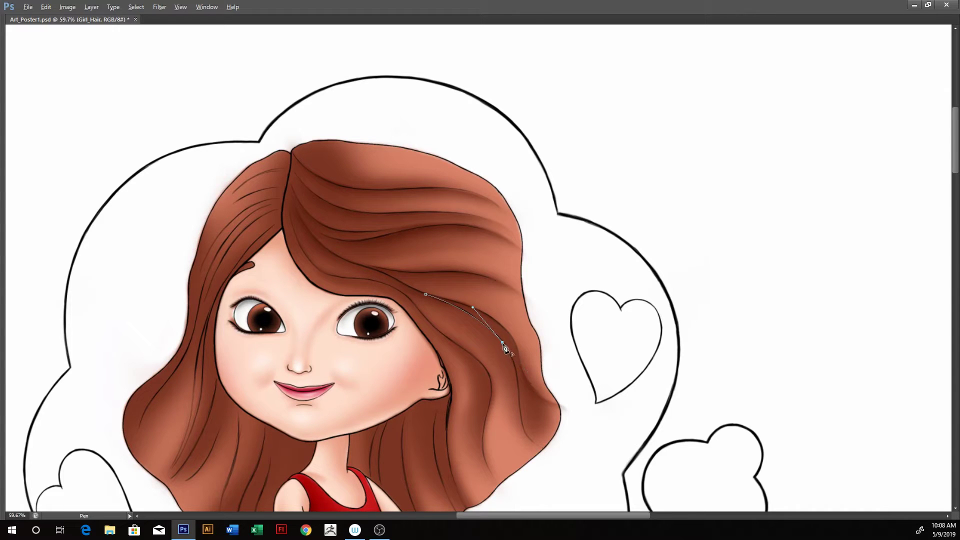
left_click(519, 397)
left_click_drag(523, 439, 524, 440)
left_click_drag(582, 465, 582, 466)
Step: Extend the outline around the cheek and back up, and convert it to a selection
left_click(549, 493)
left_click(454, 484)
left_click(367, 434)
left_click(344, 367)
left_click(388, 286)
key("ctrl+Return")
Step: Paint darker shading along the selection edge, undo the too-dark strokes, and deselect
key("b")
left_click(444, 288)
left_click_drag(445, 288, 480, 302)
key("ctrl+z")
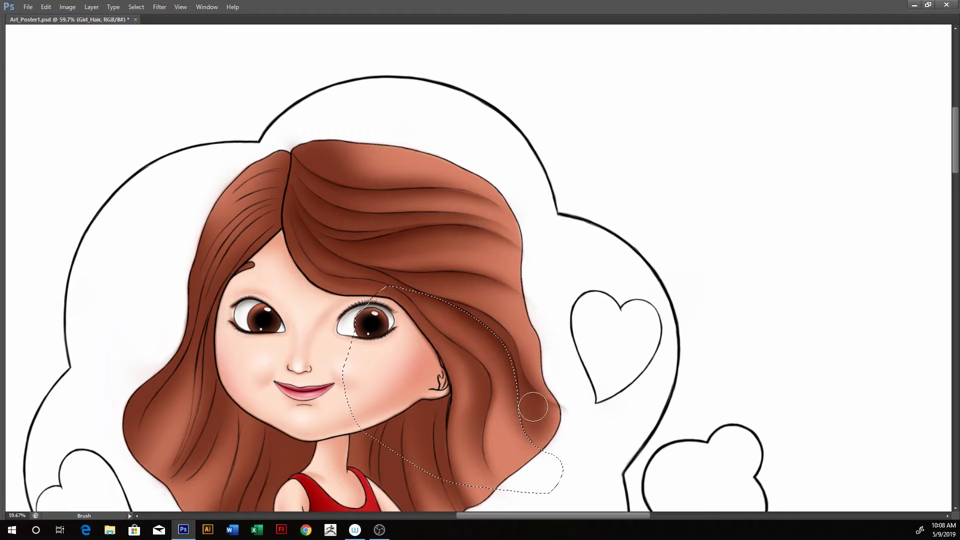
key("ctrl+d")
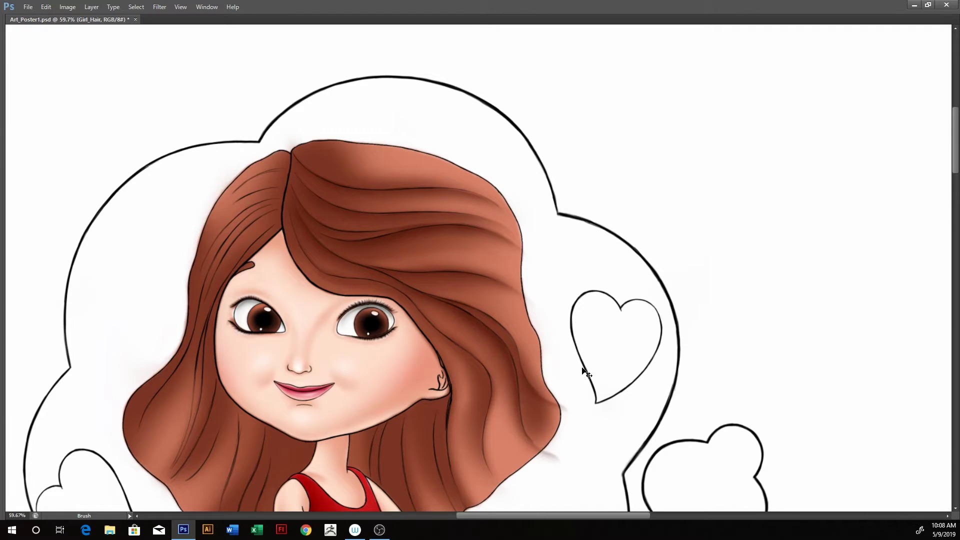
Step: Start a pen outline from the hair parting down the right hair strand
key("p")
left_click_drag(335, 275, 377, 287)
left_click(334, 276, "alt")
left_click(368, 281)
left_click(368, 281, "alt")
left_click_drag(426, 324, 433, 329)
left_click(415, 306, "alt")
left_click_drag(475, 358, 509, 376)
left_click(476, 359, "alt")
left_click_drag(470, 354, 470, 352)
Step: Continue the outline down to the hair tips and close it back across the face
left_click(491, 401)
left_click_drag(483, 439, 480, 436)
left_click(489, 403, "alt")
mouse_move(501, 487)
left_mouse_down()
mouse_move(536, 511)
mouse_move(539, 499)
left_mouse_up()
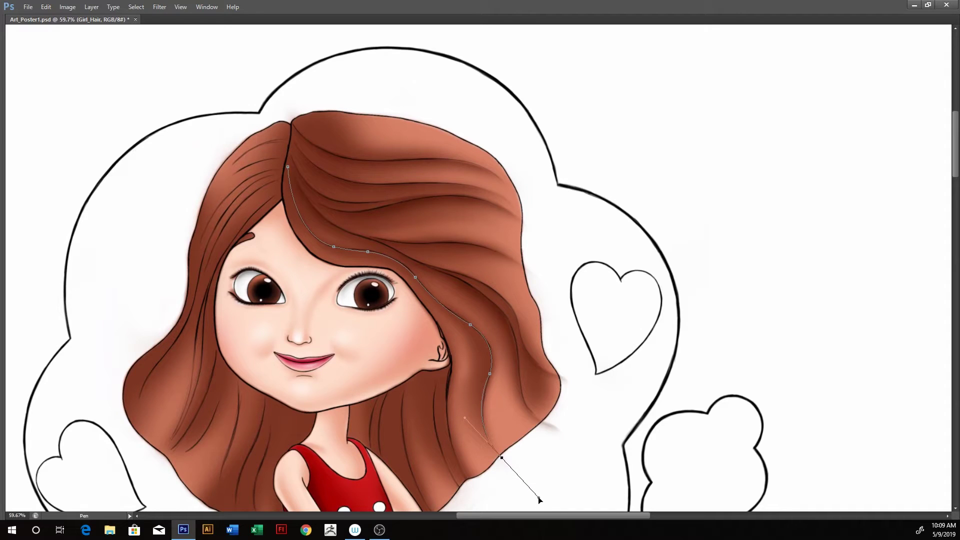
left_click(488, 498)
left_click(419, 483)
left_click(358, 418)
left_click(238, 214)
left_click(261, 161)
left_click(281, 144)
Step: Load the outline as a selection, brush darker brown along the right hair edge, then deselect
key("ctrl+Return")
key("b")
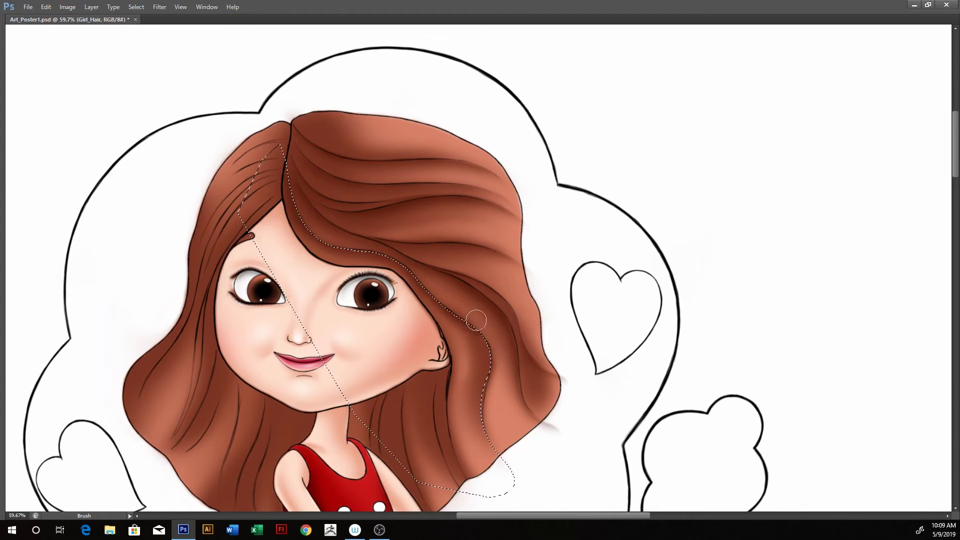
left_click_drag(501, 381, 498, 412)
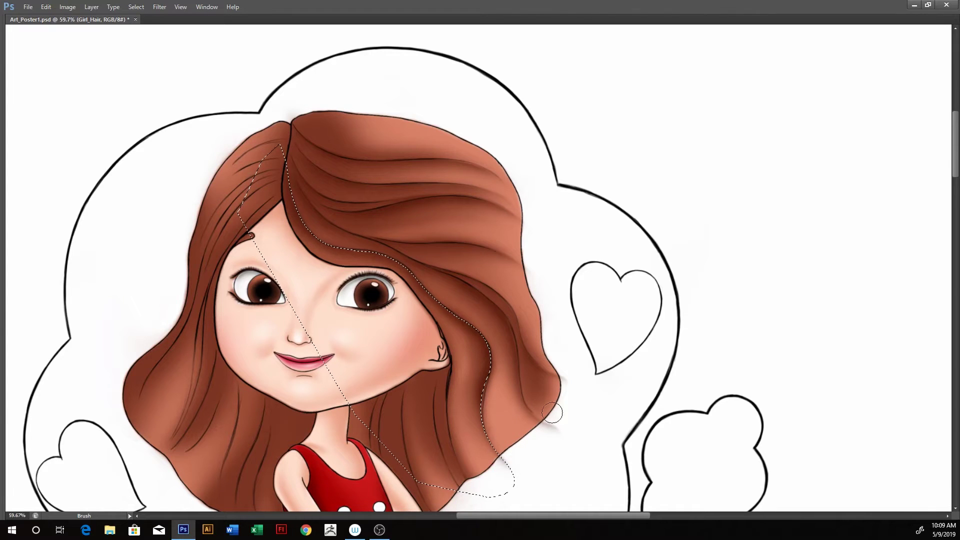
key("ctrl+d")
Step: Trace a pen outline along the hair edge beside the neck
scroll(532, 276, "down", 3)
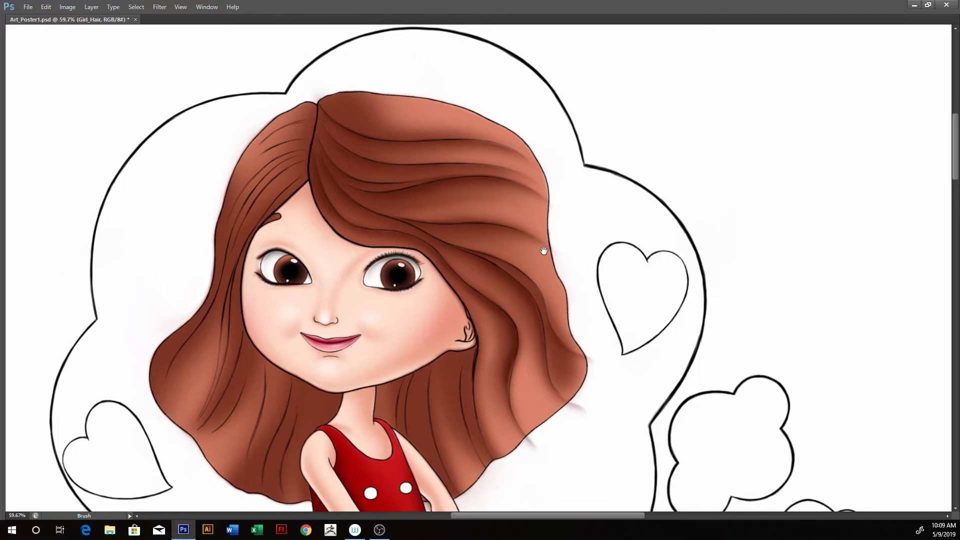
key("p")
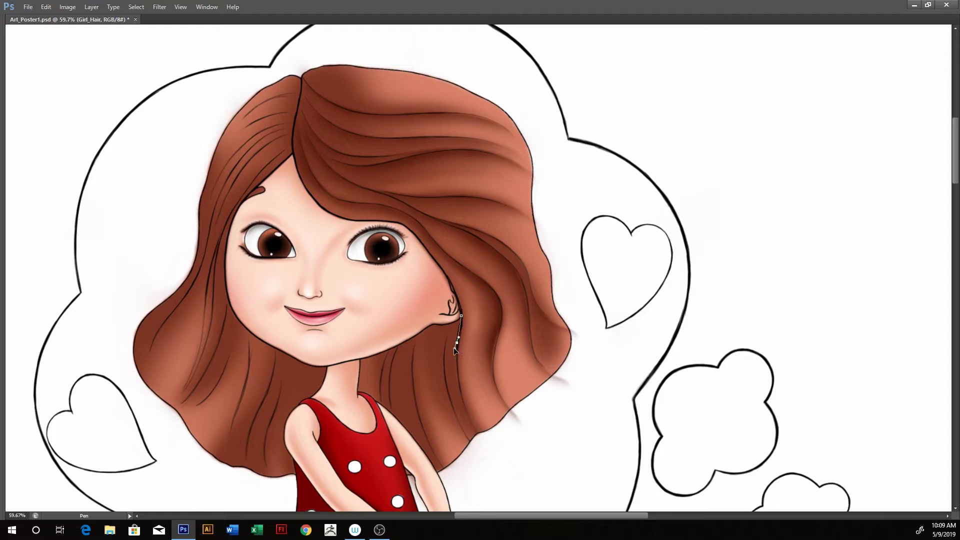
left_click_drag(454, 347, 452, 350)
left_click(457, 343, "alt")
left_click_drag(494, 450, 519, 474)
left_click(457, 344, "ctrl")
Step: Extend the outline around the chin and cheek and convert it to a selection
left_click(461, 473)
left_click(419, 475)
left_click(368, 435)
left_click(323, 333)
left_click(359, 297)
left_click_drag(416, 285, 434, 288)
key("ctrl+Return")
Step: Brush darker shading on the hair beside the neck and deselect
key("b")
left_click_drag(473, 352, 473, 403)
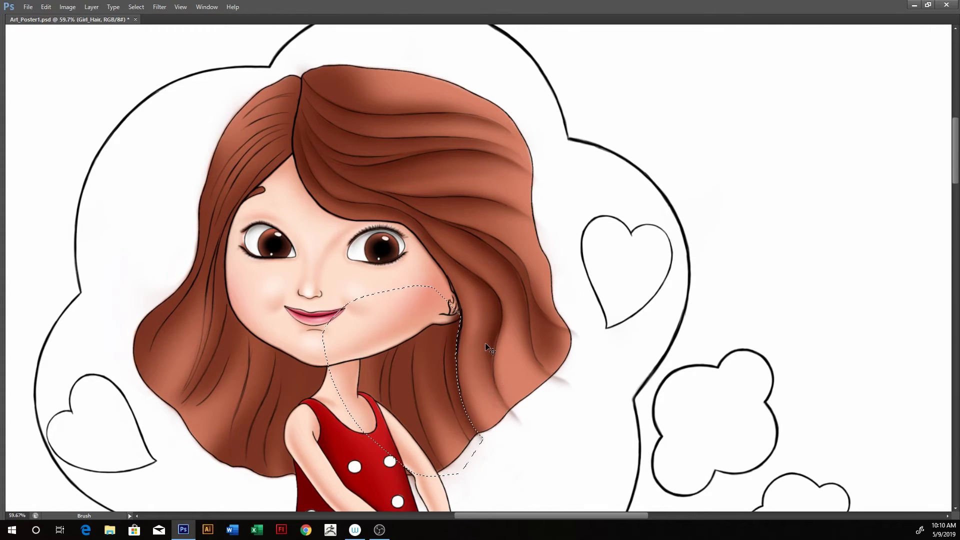
key("ctrl+d")
Step: Start a new outline beside the ear, curving down the hair edge
key("p")
left_click(445, 323)
left_click_drag(458, 415, 479, 453)
left_click(458, 415, "alt")
left_click_drag(479, 451, 490, 457)
Step: Close the outline around the dress, chin and ear, and load it as a selection
left_click(472, 483)
left_click(438, 497)
left_click_drag(393, 476, 374, 469)
left_click_drag(359, 424, 353, 415)
left_click(338, 346)
left_click_drag(440, 288, 443, 295)
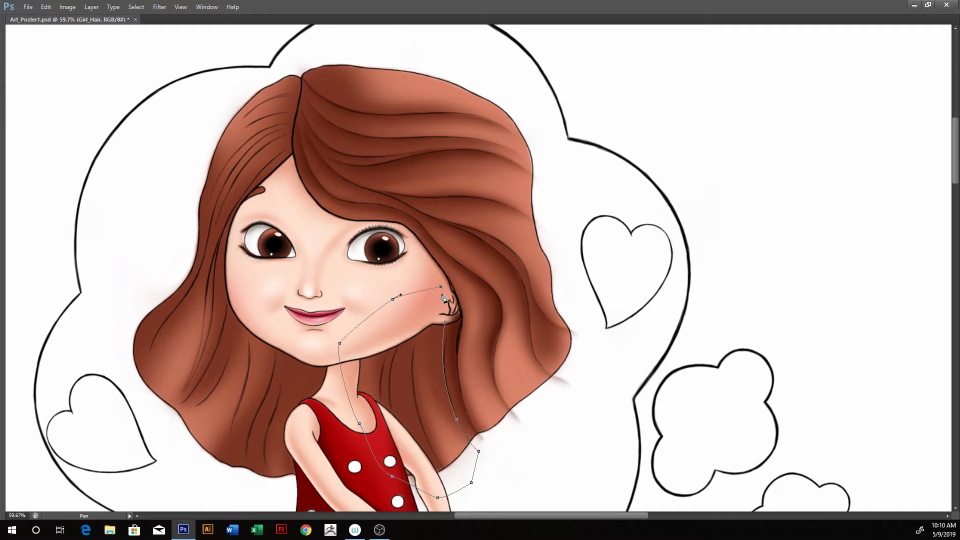
key("ctrl+Return")
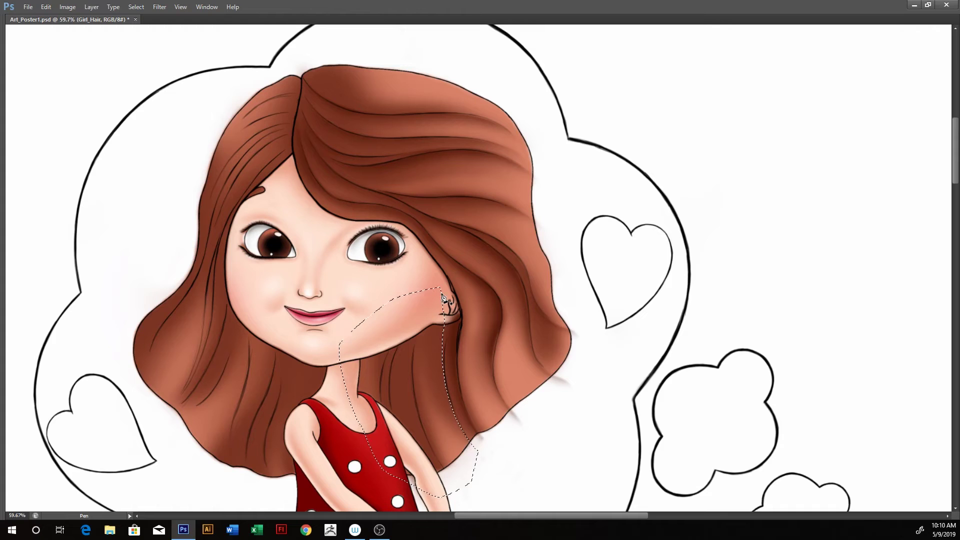
Step: Restore the dropped selection, nudge the path point near the ear, and reselect
key("b")
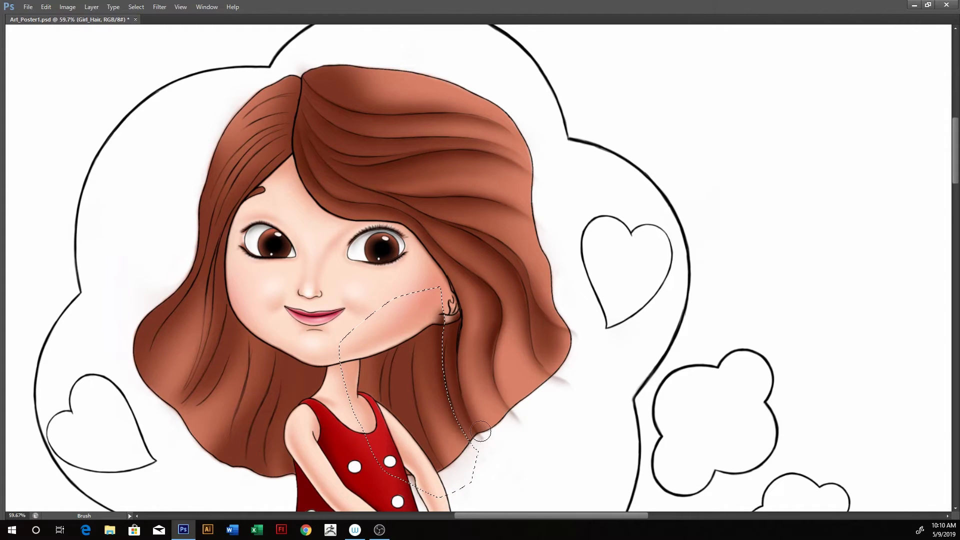
key("ctrl+d")
key("ctrl+z")
key("ctrl+alt+z")
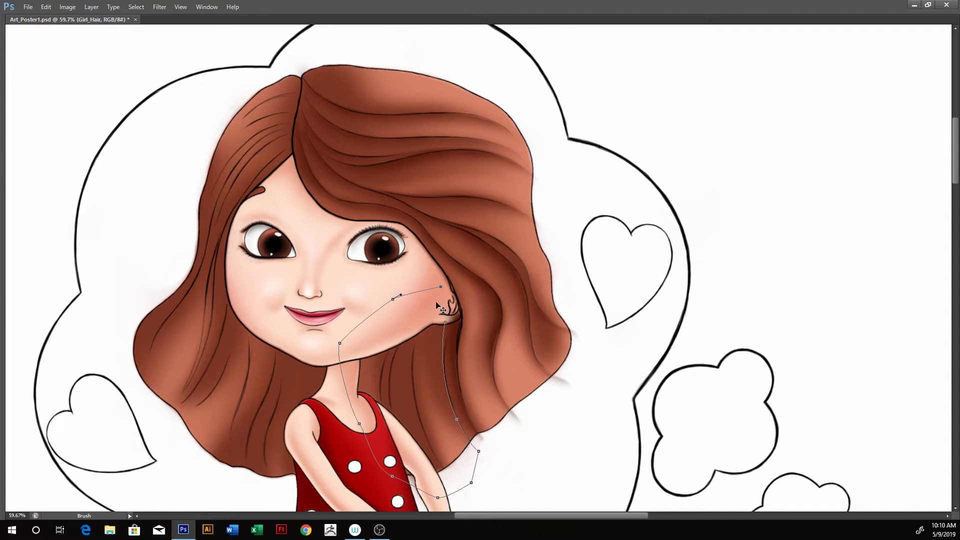
left_click_drag(451, 324, 453, 322)
key("ctrl+Return")
Step: Shade along the jaw and darken the hair below the ear, then erase a lighter streak
mouse_move(449, 320)
left_mouse_down()
mouse_move(461, 380)
mouse_move(507, 404)
left_mouse_up()
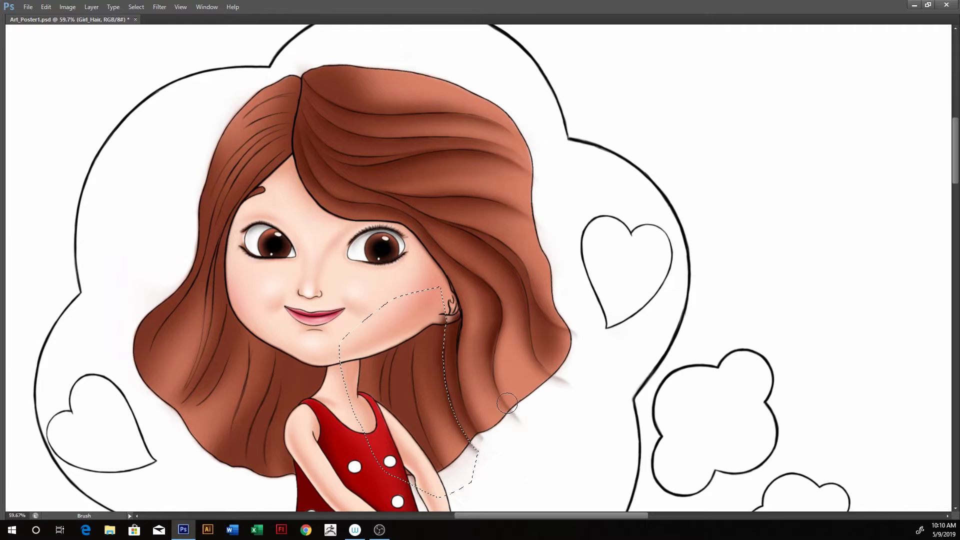
key("ctrl+d")
left_click_drag(500, 314, 489, 335)
key("e")
mouse_move(441, 339)
left_mouse_down()
mouse_move(433, 340)
mouse_move(441, 385)
left_mouse_up()
Step: Undo the eraser streak, restore the side panels, and reload the neck path as a selection
key("ctrl+z")
key("Tab")
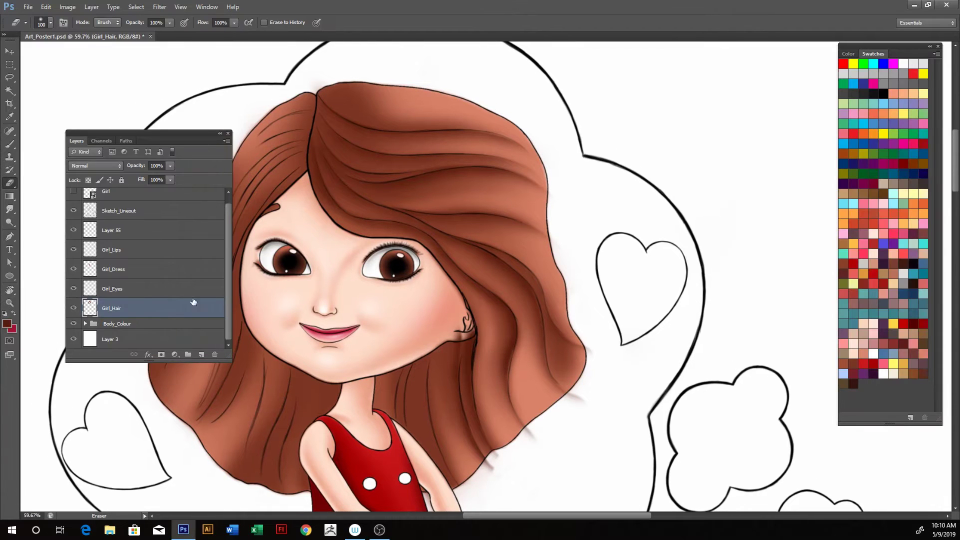
left_click(75, 310)
key("ctrl+shift+d")
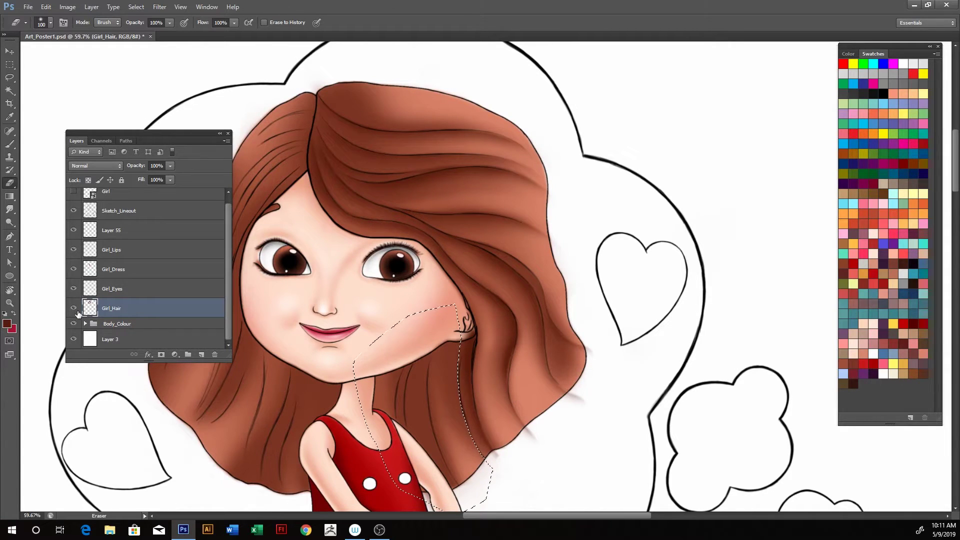
key("ctrl+z")
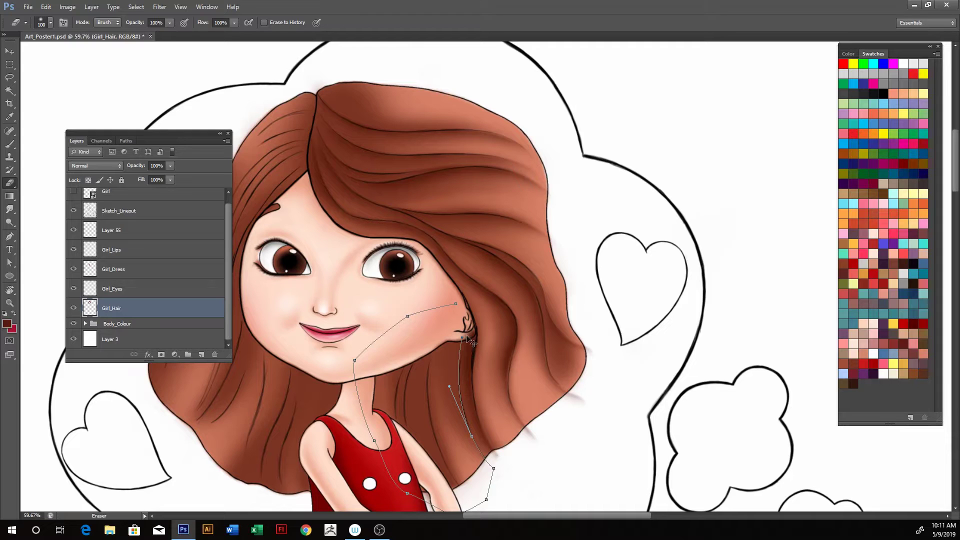
key("p")
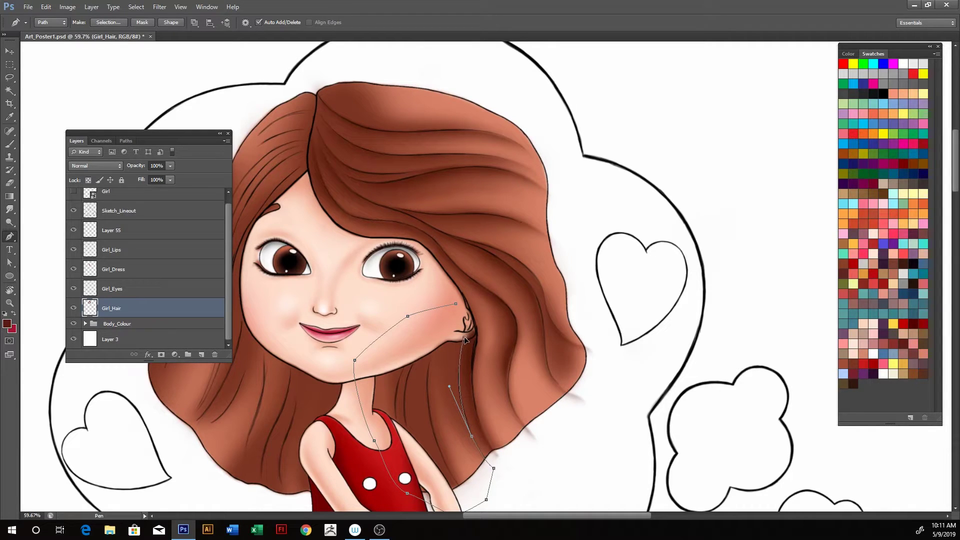
key("ctrl+Return")
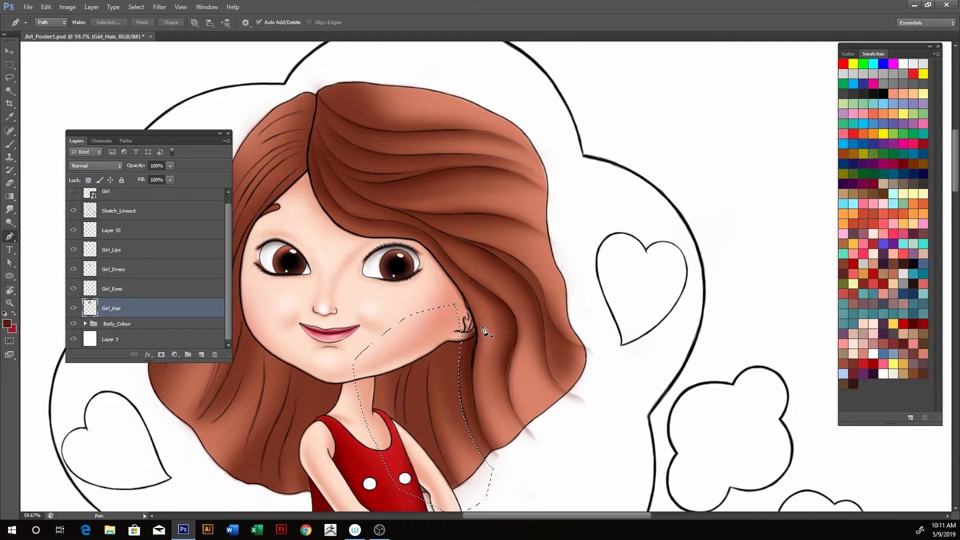
Step: Shade the hair beside the neck on new Layer 67 above Girl_Hair, then deselect
key("ctrl+shift+alt+n")
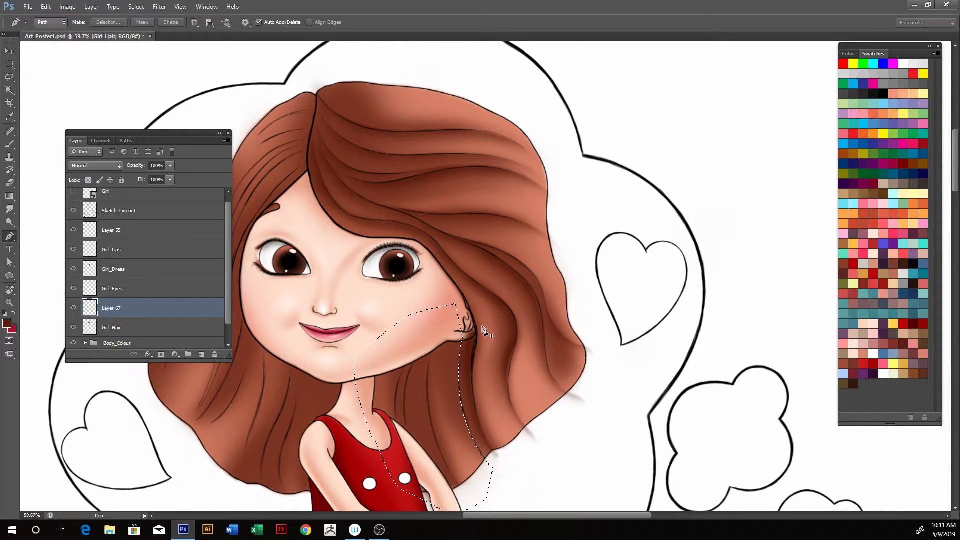
key("b")
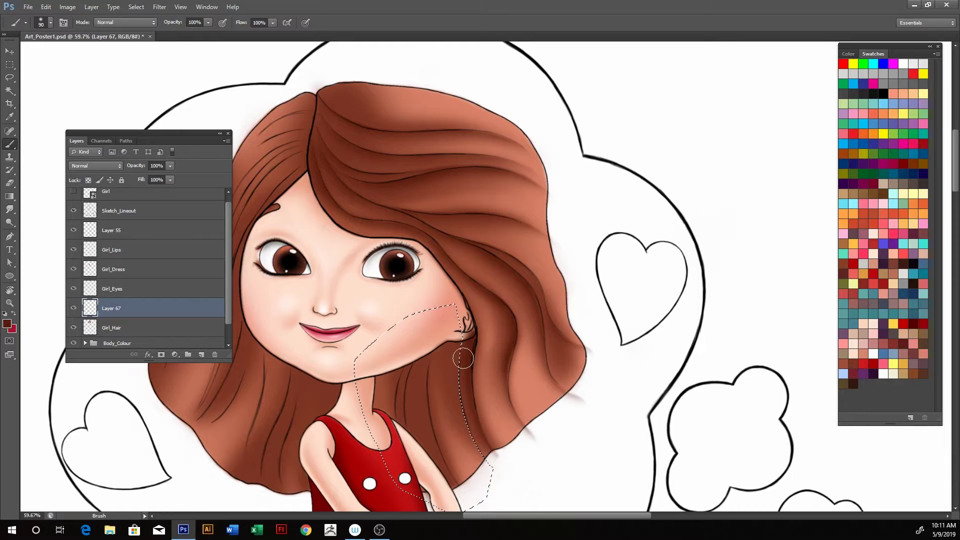
left_click_drag(466, 359, 495, 425)
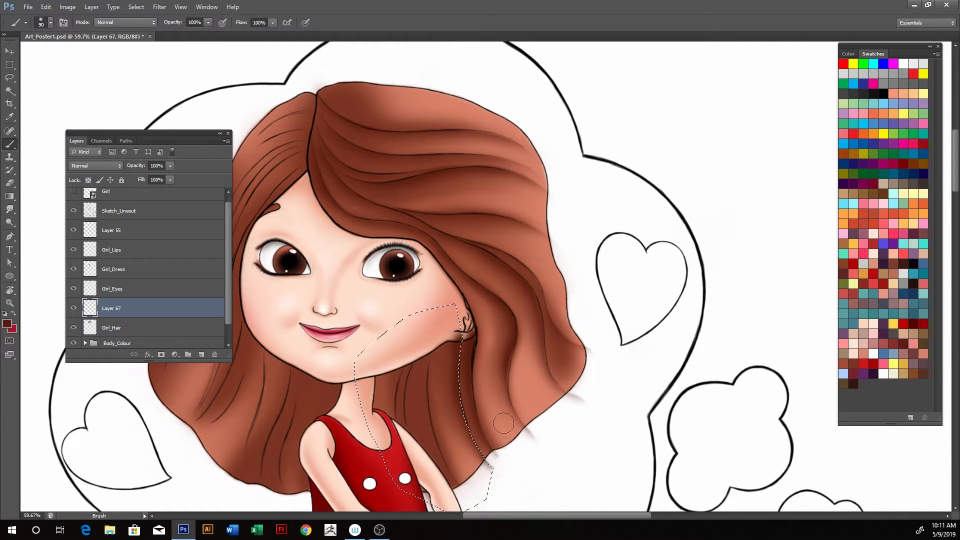
key("ctrl+d")
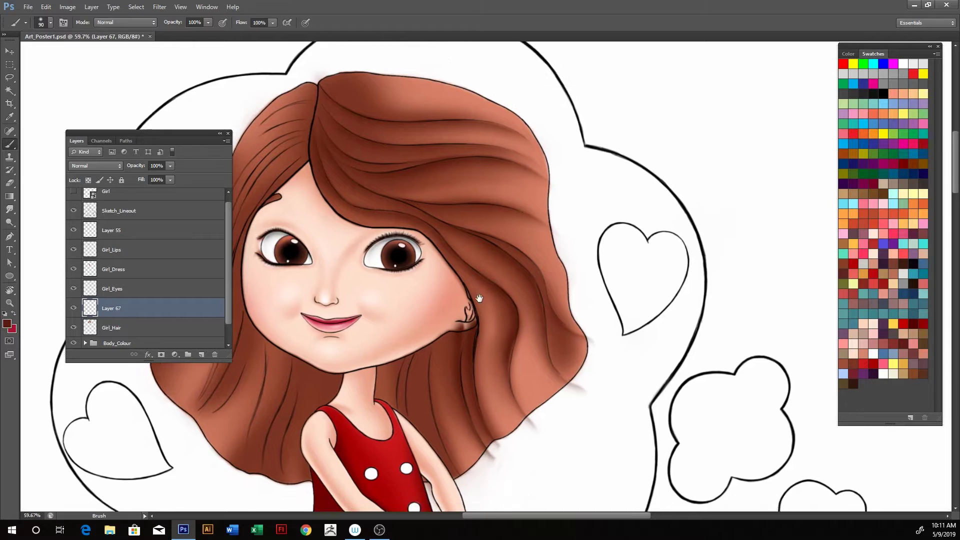
left_click_drag(431, 402, 476, 338)
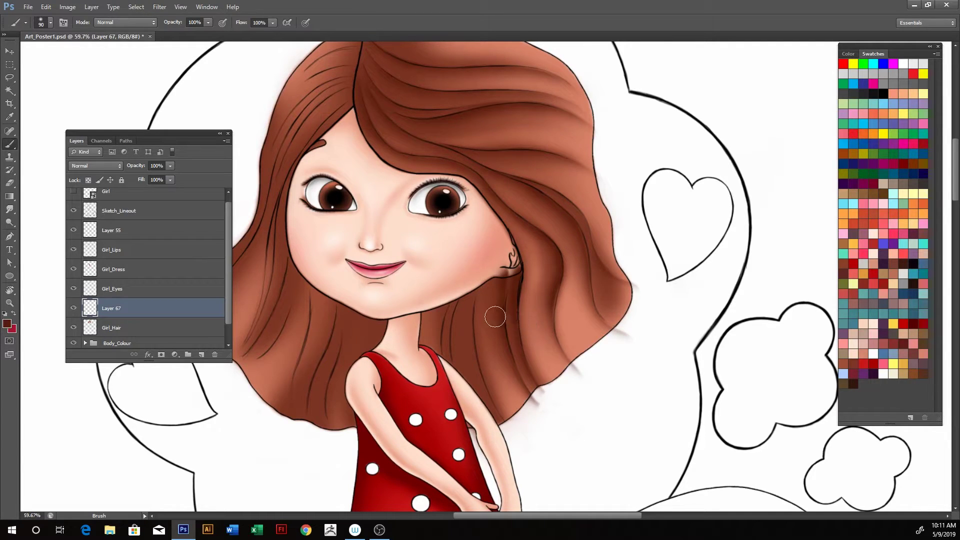
Step: Start a path below the jaw, curving down along the hair beside the arm
key("p")
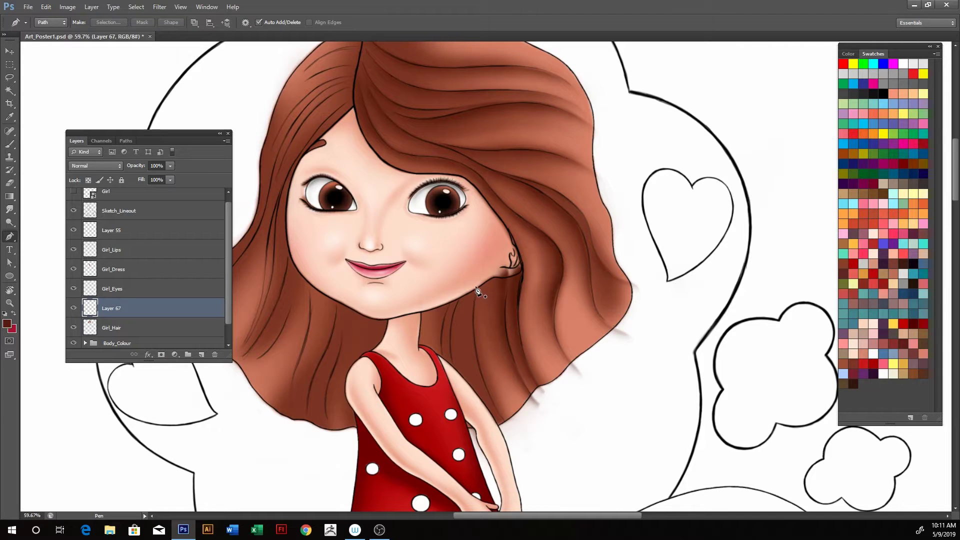
left_click(476, 286)
left_click_drag(480, 364, 494, 398)
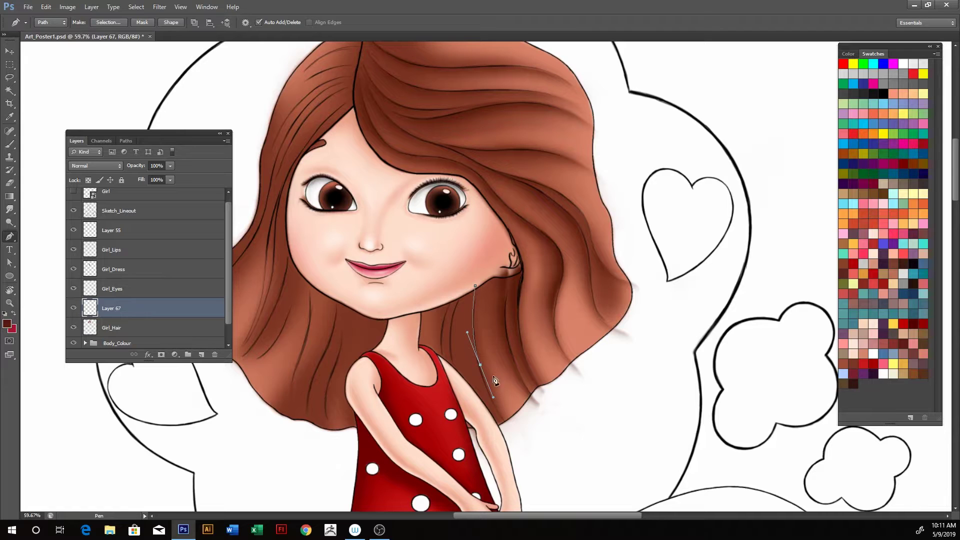
scroll(501, 382, "up", 1)
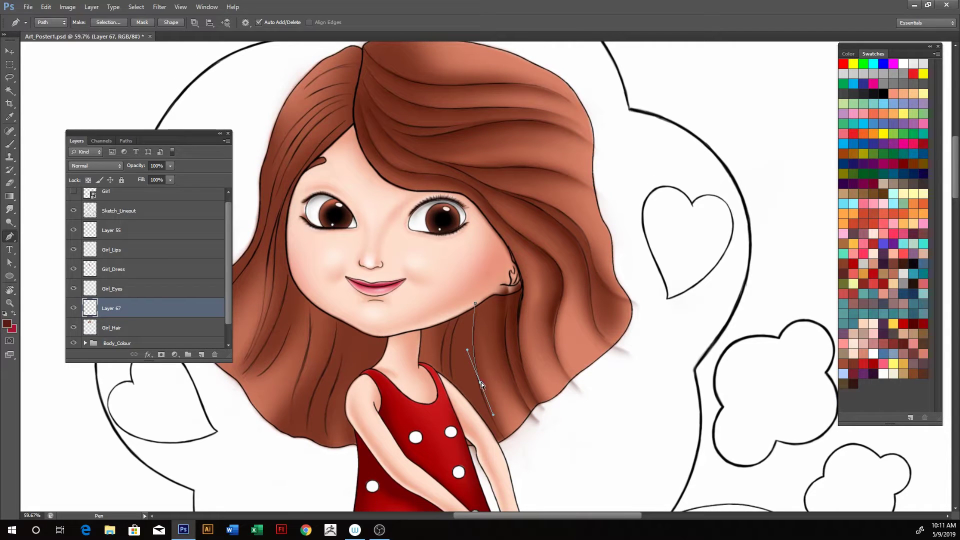
left_click_drag(481, 385, 469, 347)
left_click(480, 384, "alt")
left_click_drag(531, 382, 510, 333)
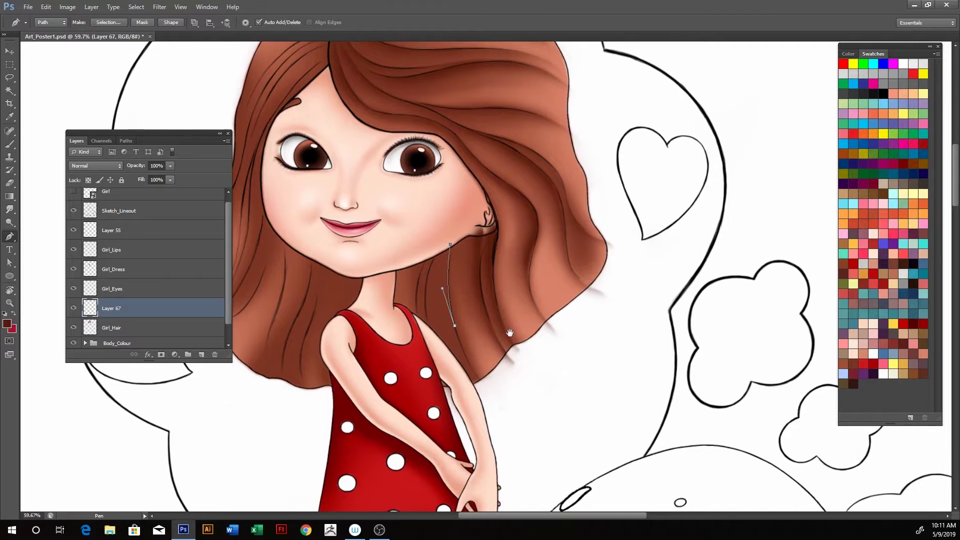
left_click_drag(514, 399, 519, 391)
Step: Add points along the arm and neck, close the path at the cheek, and make a selection
left_click(456, 327)
left_click(470, 434)
left_click(423, 446)
left_click(372, 414)
left_click(364, 260)
left_click(431, 216)
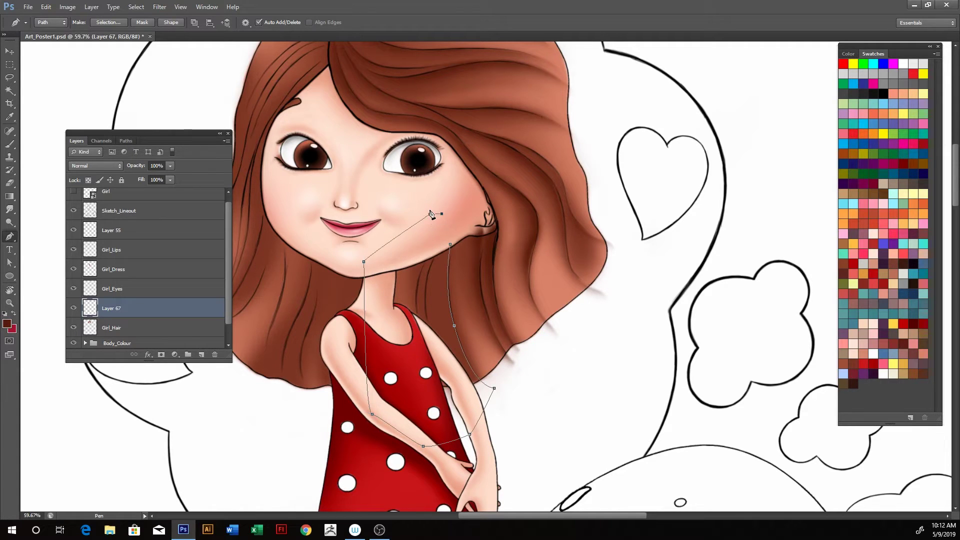
key("ctrl+Return")
Step: Create Layer 68 above Layer 67 for brushing inside the selection, then deselect
key("ctrl+shift+alt+n")
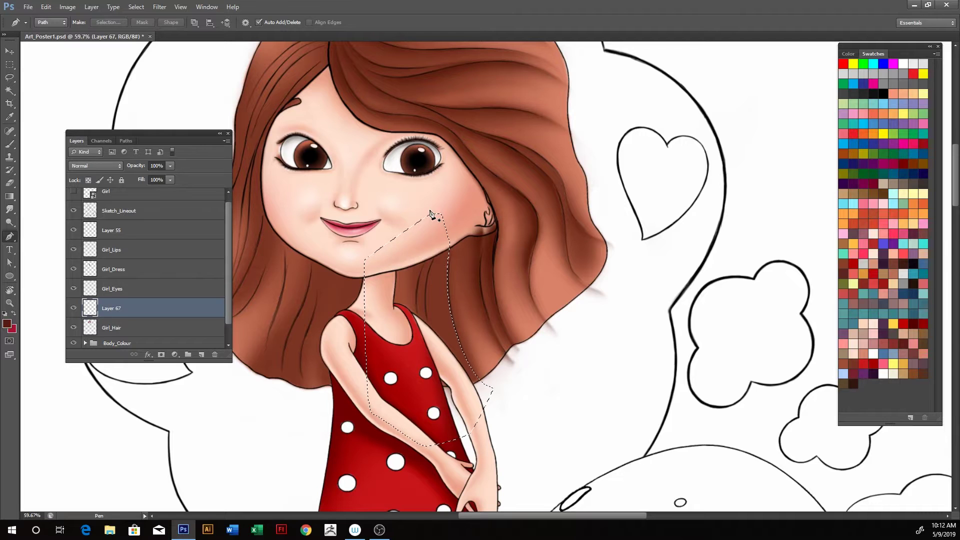
key("b")
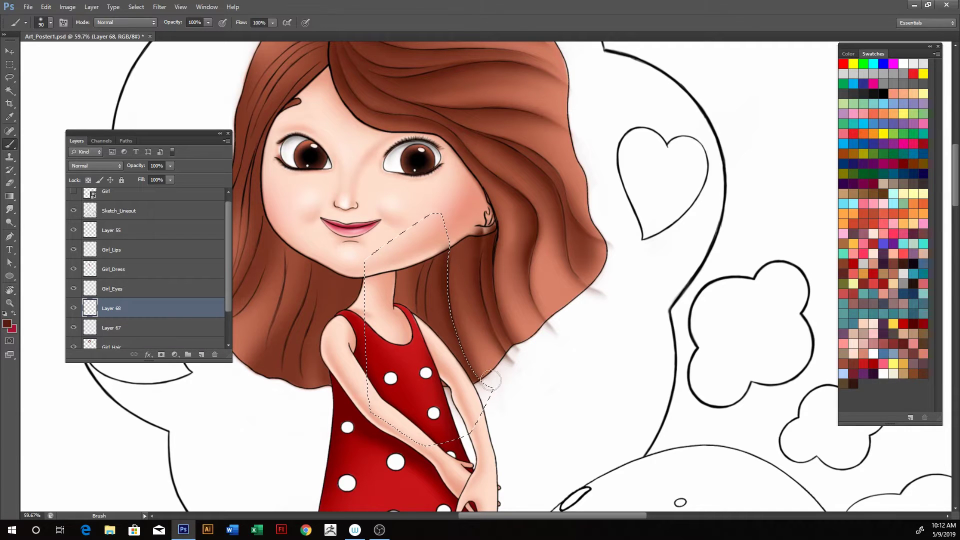
key("ctrl+d")
key("p")
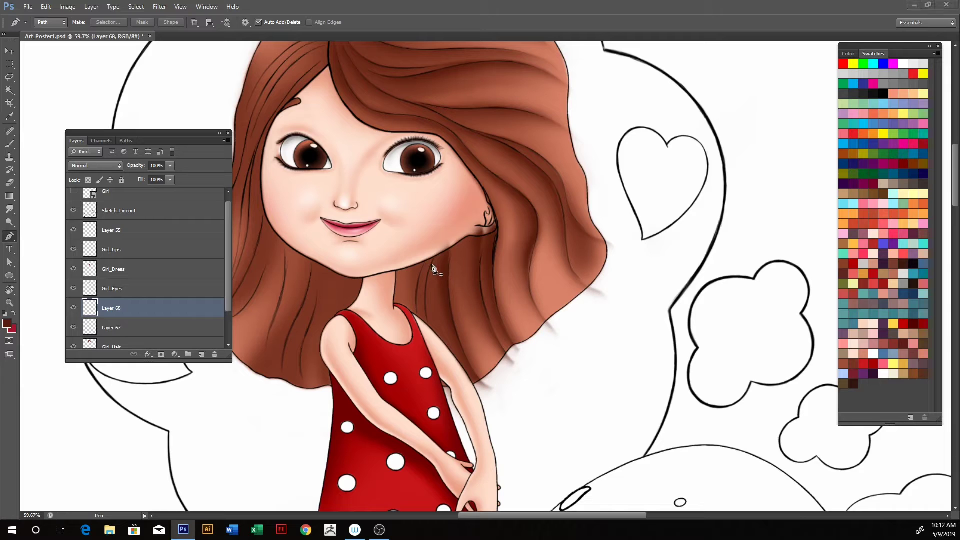
Step: Trace a closed Pen path around the neck, starting just under the chin
left_click(433, 255)
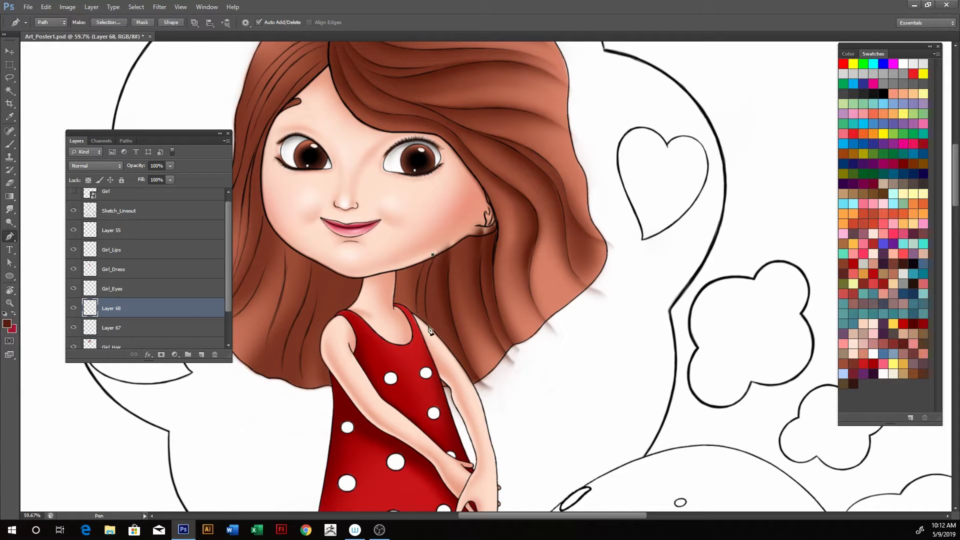
key("ctrl+z")
left_click(438, 252)
mouse_move(439, 347)
left_mouse_down()
mouse_move(460, 386)
mouse_move(442, 352)
left_mouse_up()
left_click(416, 360)
left_click(379, 329)
left_click(370, 300)
left_click(382, 270)
left_click(396, 252)
left_click(437, 252)
Step: Paint a dark shadow under the chin inside the neck selection, then deselect
key("ctrl+Return")
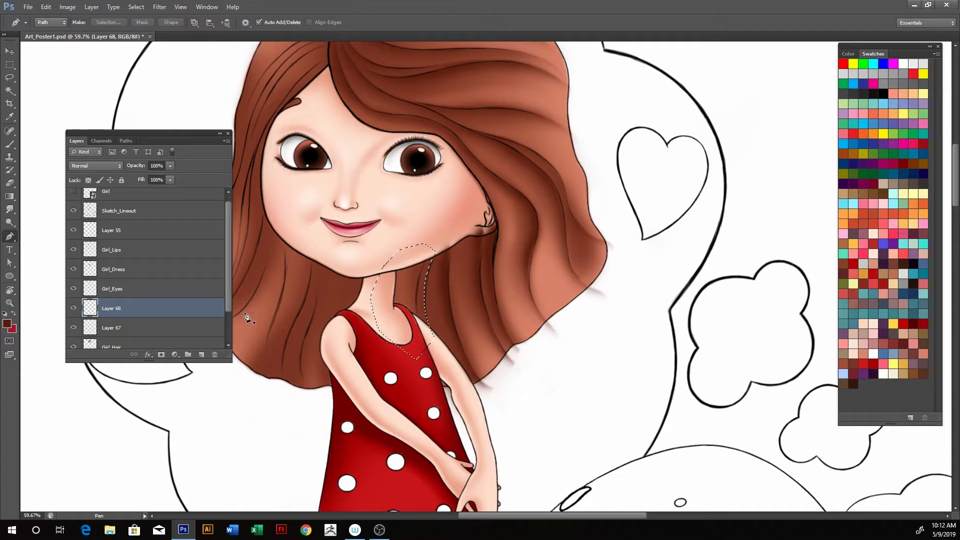
key("b")
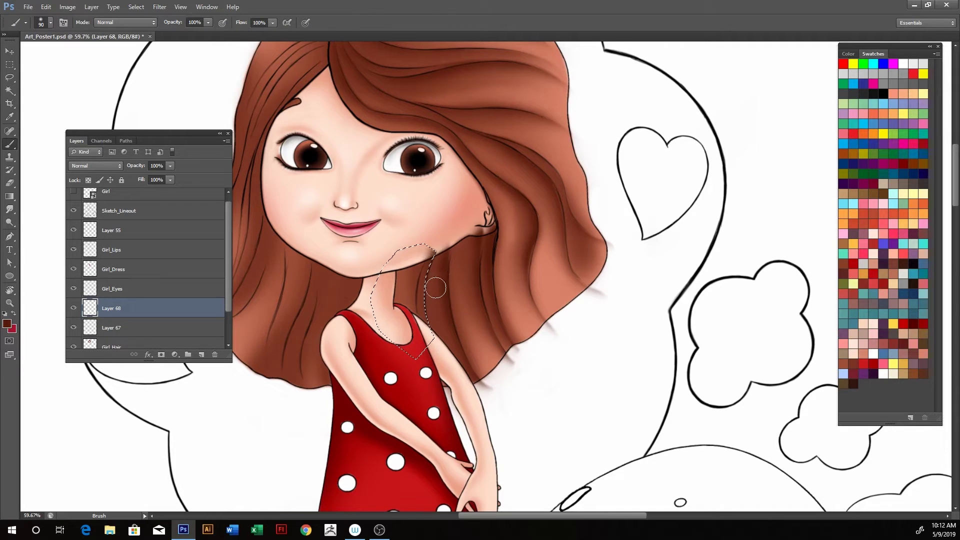
left_click_drag(448, 335, 432, 260)
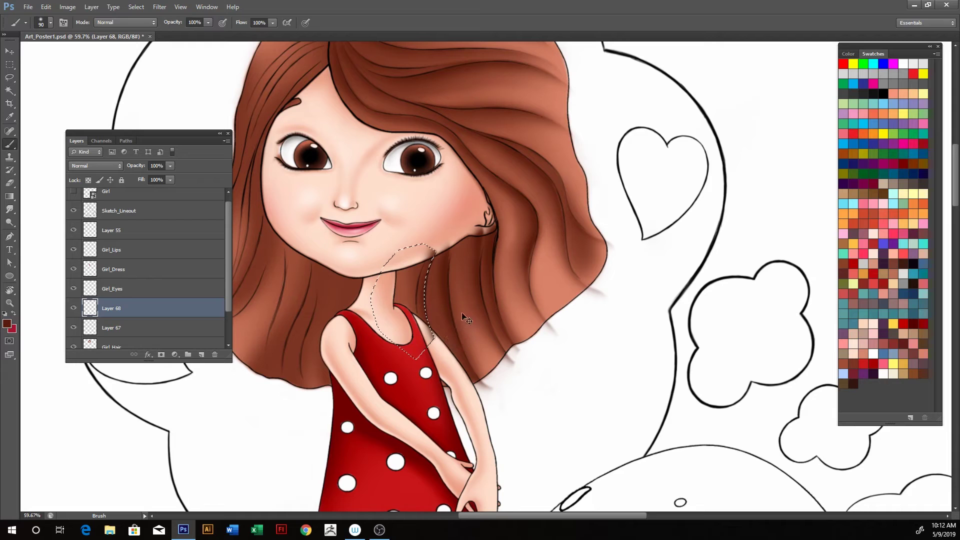
key("ctrl+d")
Step: Trace a second, larger path around the neck, along the dress and hair up to the cheek
key("p")
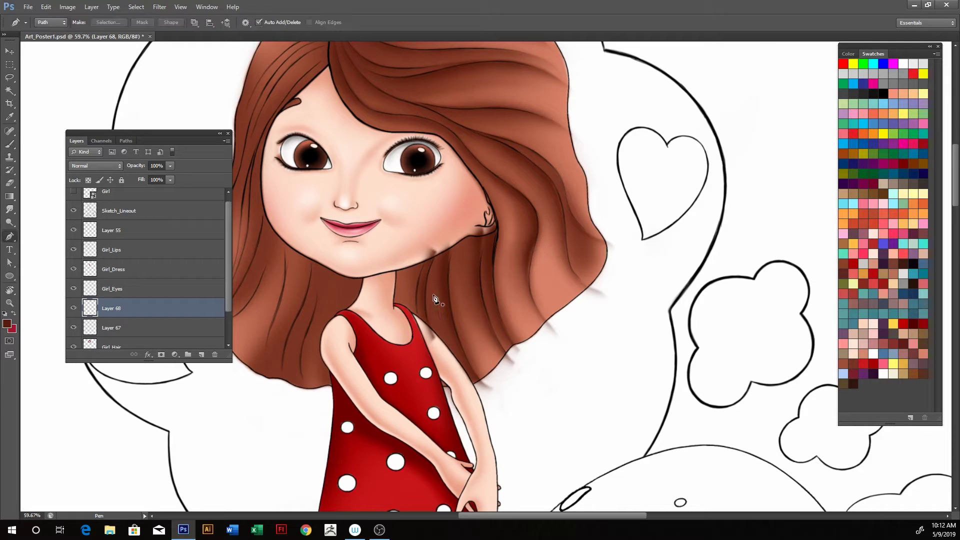
left_click(396, 266)
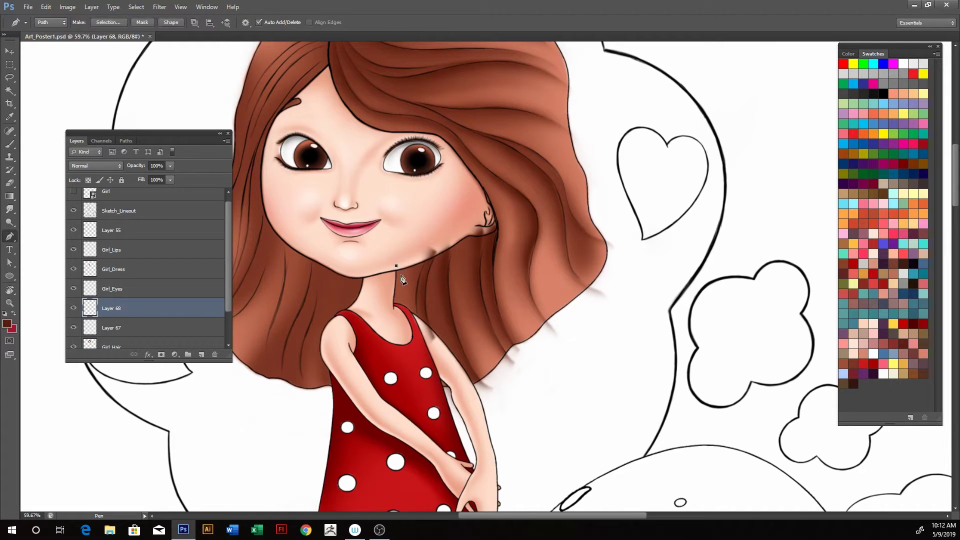
left_click_drag(398, 305, 400, 309)
left_click_drag(382, 347, 381, 360)
left_click(396, 265)
left_click_drag(388, 323, 388, 327)
left_click(400, 375)
left_click(463, 380)
left_click(518, 302)
left_click(515, 265)
left_click_drag(505, 235, 454, 219)
Step: Brush soft shadow across the neck and jaw within that selection, then deselect
key("ctrl+Return")
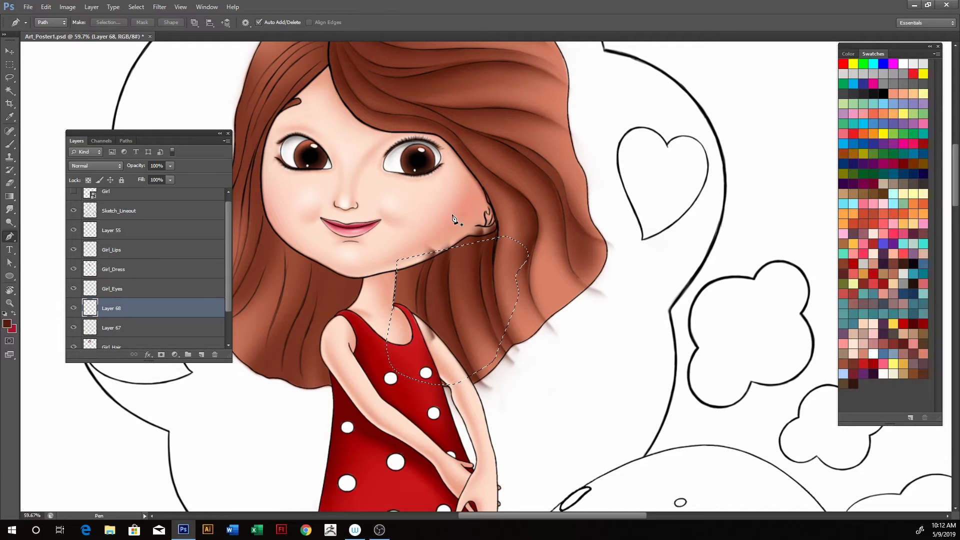
key("b")
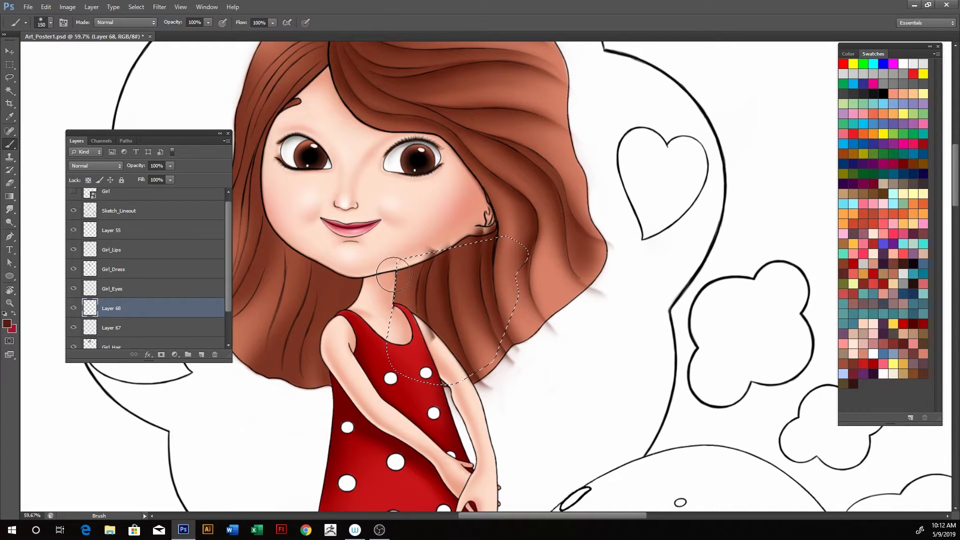
mouse_move(394, 275)
left_mouse_down()
mouse_move(376, 325)
mouse_move(429, 263)
mouse_move(399, 257)
mouse_move(482, 216)
left_mouse_up()
key("ctrl+d")
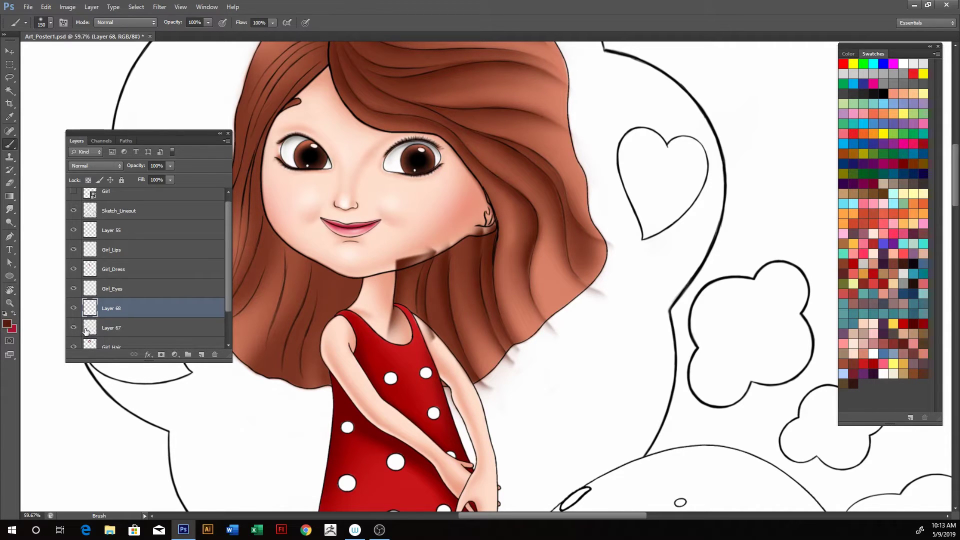
Step: Check the Girl_Hair layer's visibility and zoom in closer on the hair and face
scroll(228, 289, "down", 1)
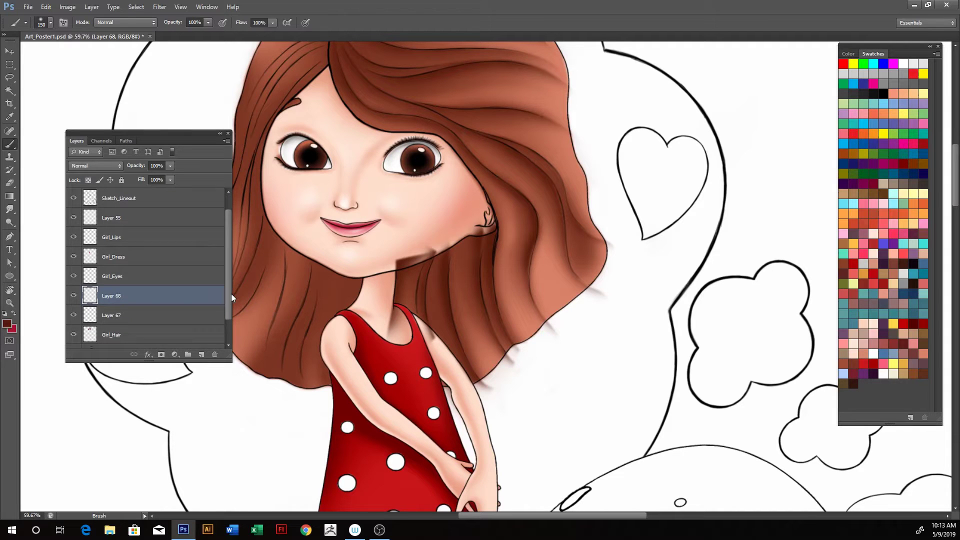
left_click(75, 328)
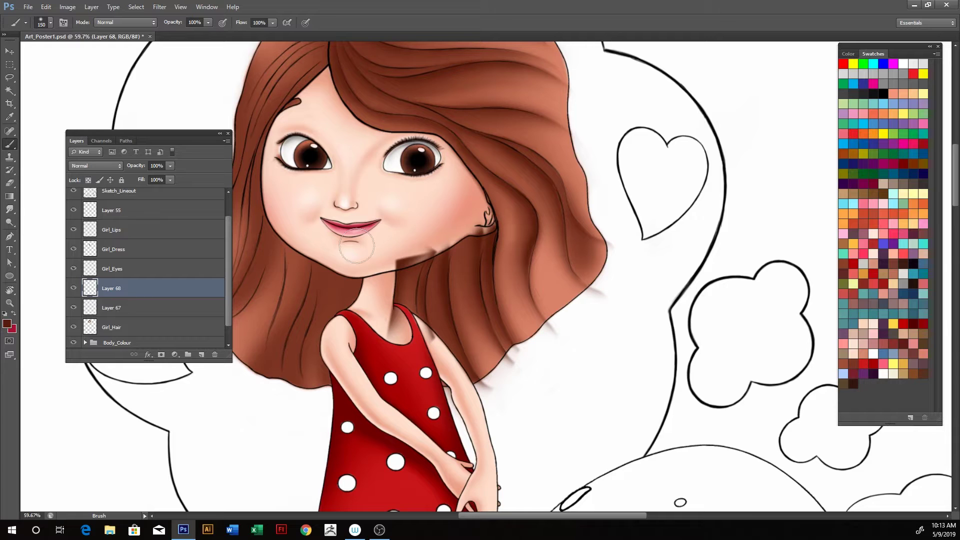
left_click_drag(330, 226, 369, 290)
scroll(368, 290, "up", 3)
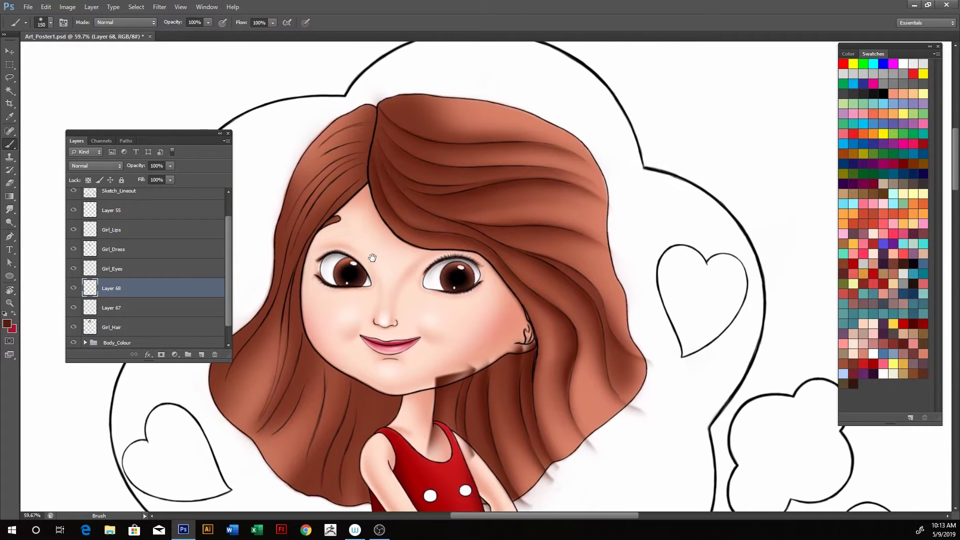
key("z")
left_click_drag(360, 177, 401, 187)
Step: Trace a Pen path from the hair parting down the left strand and back into the hair
key("p")
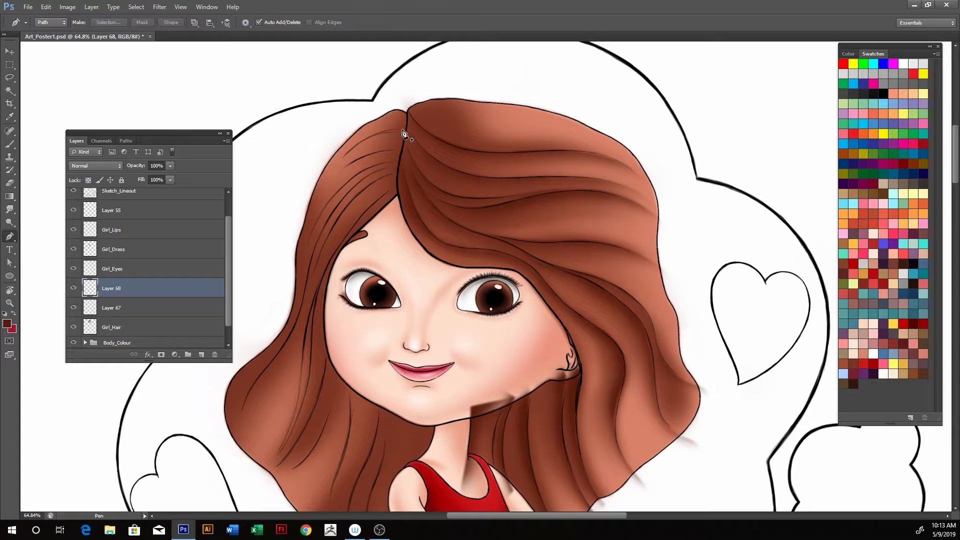
left_click(406, 131)
left_click_drag(326, 163, 323, 194)
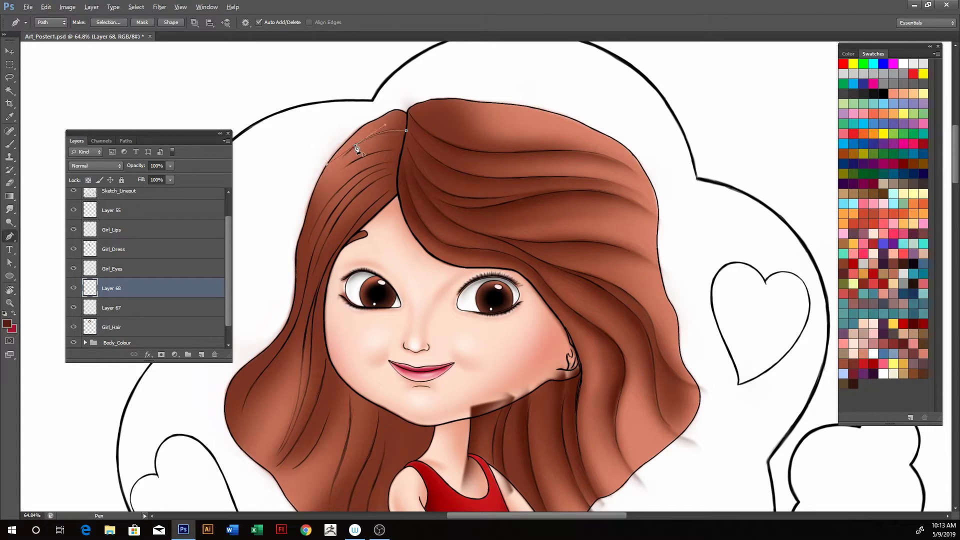
left_click(356, 145, "alt")
left_click_drag(304, 225, 299, 264)
left_click_drag(306, 218, 289, 242)
left_click(329, 289)
left_click(416, 245)
left_click_drag(438, 194, 437, 181)
Step: Make the strand path a selection, shrink the brush slightly, and release the selection
key("ctrl+Return")
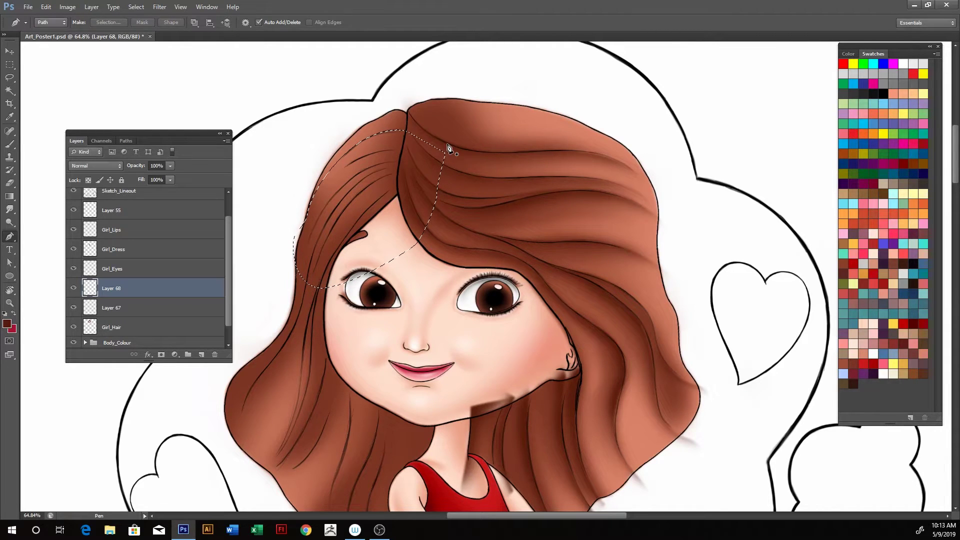
key("b")
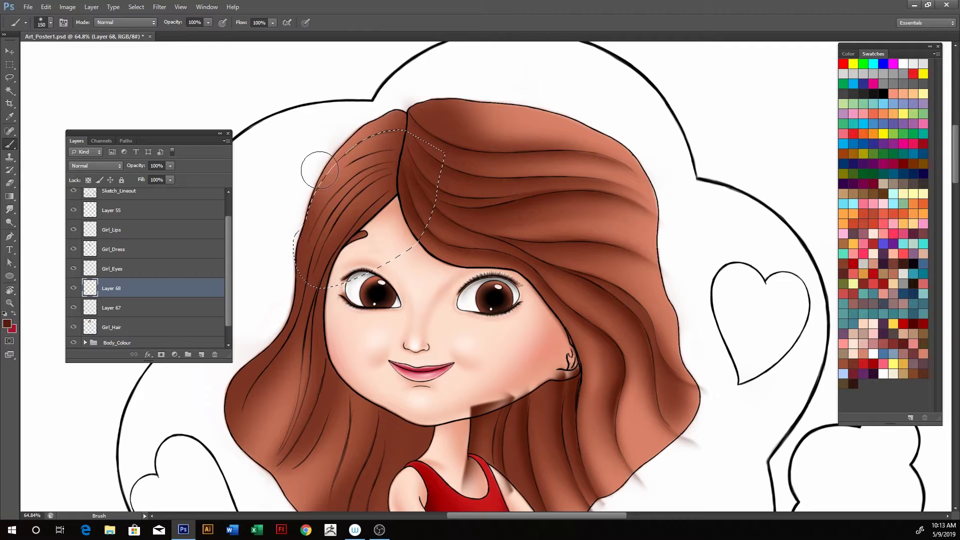
key("bracketleft")
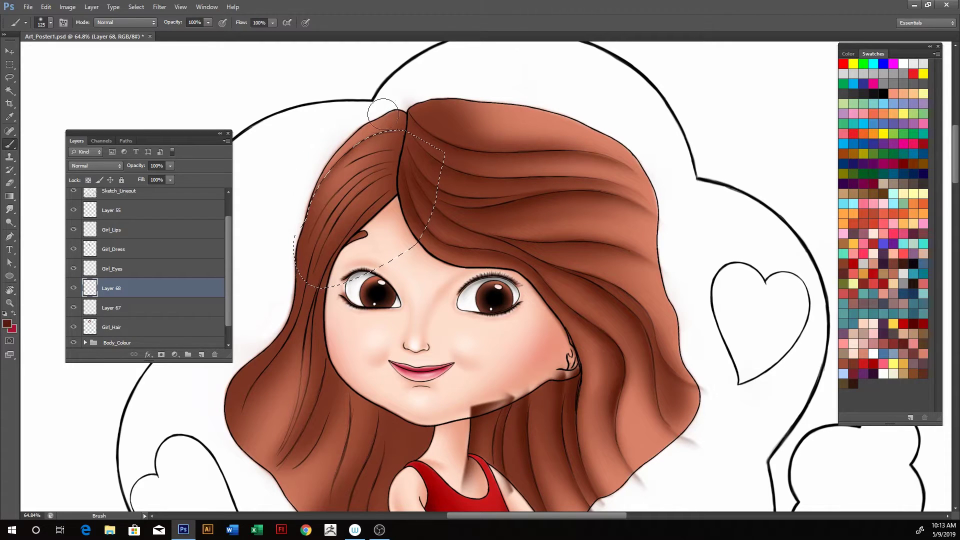
key("ctrl+d")
Step: Retrace the left hair strand from the parting with a new Pen path
key("p")
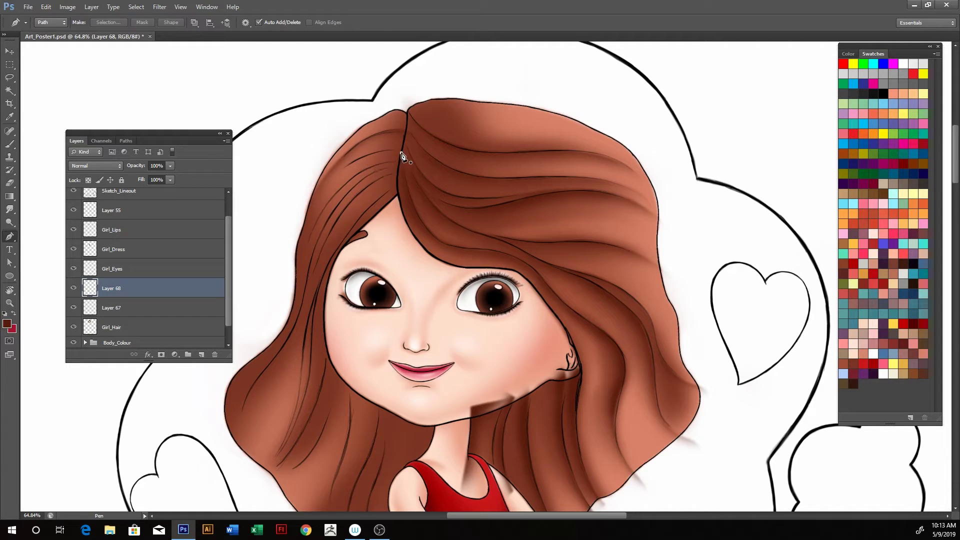
left_click(402, 153)
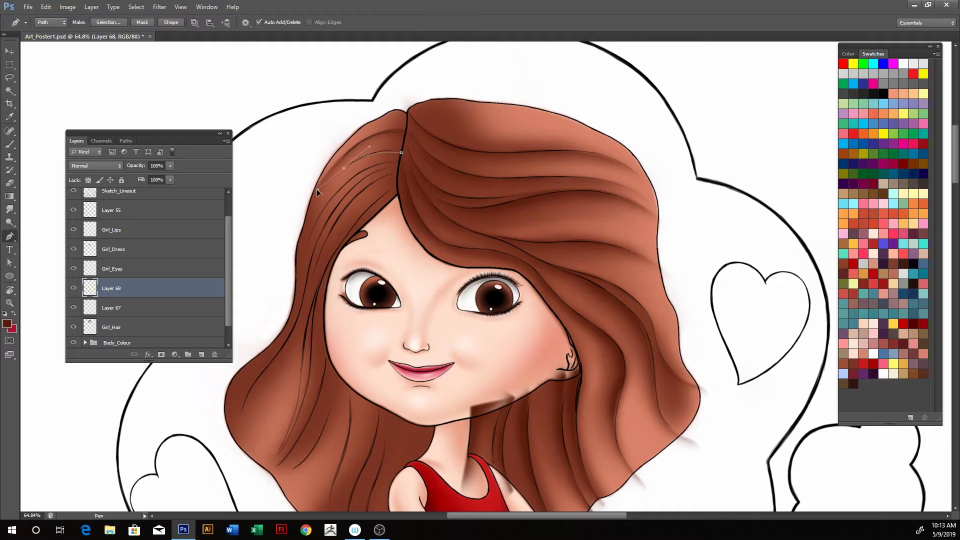
left_click_drag(317, 190, 306, 195)
left_click(344, 169, "alt")
left_click_drag(290, 270, 282, 288)
left_click(289, 256)
left_click(313, 316)
left_click(422, 244)
left_click_drag(433, 201, 437, 196)
Step: Darken the hair inside the selected strand with the brush, then deselect
key("ctrl+Return")
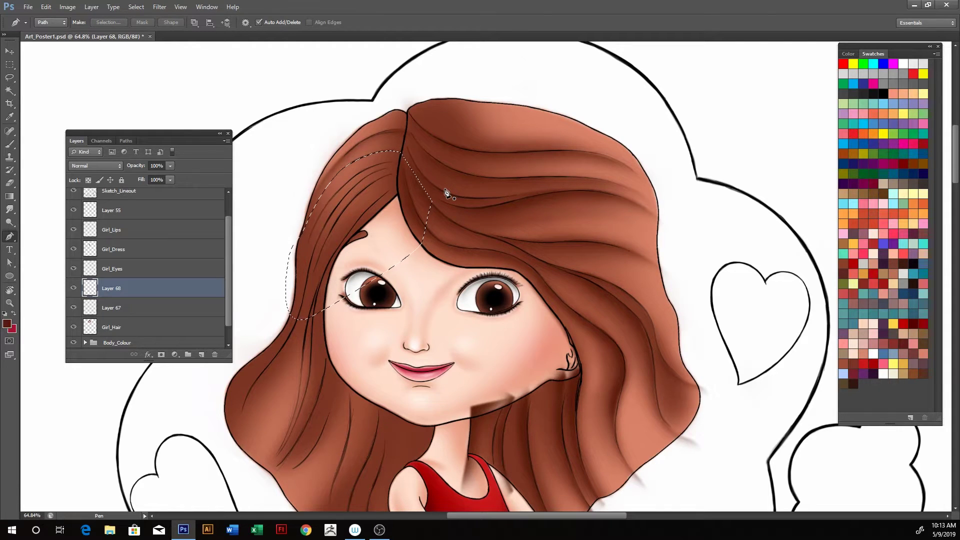
key("b")
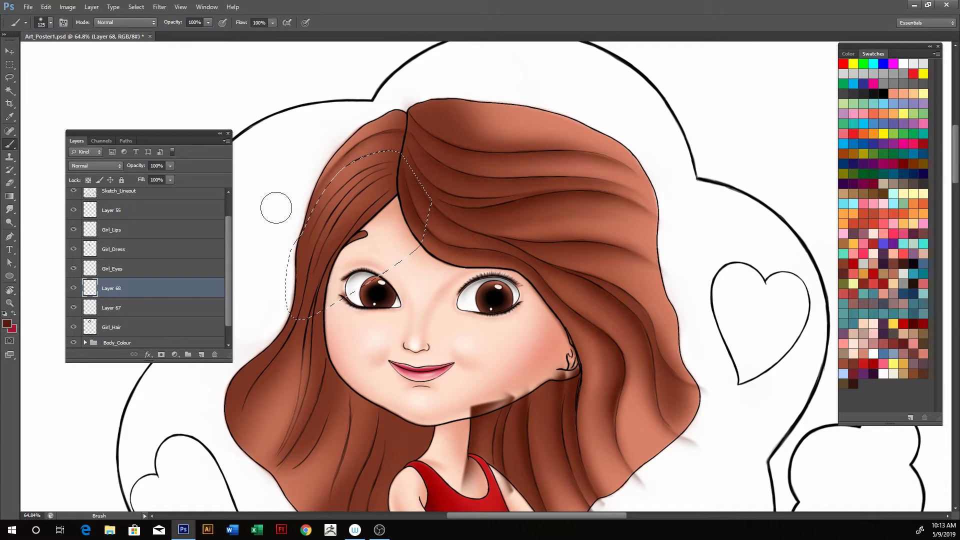
left_click_drag(275, 205, 322, 161)
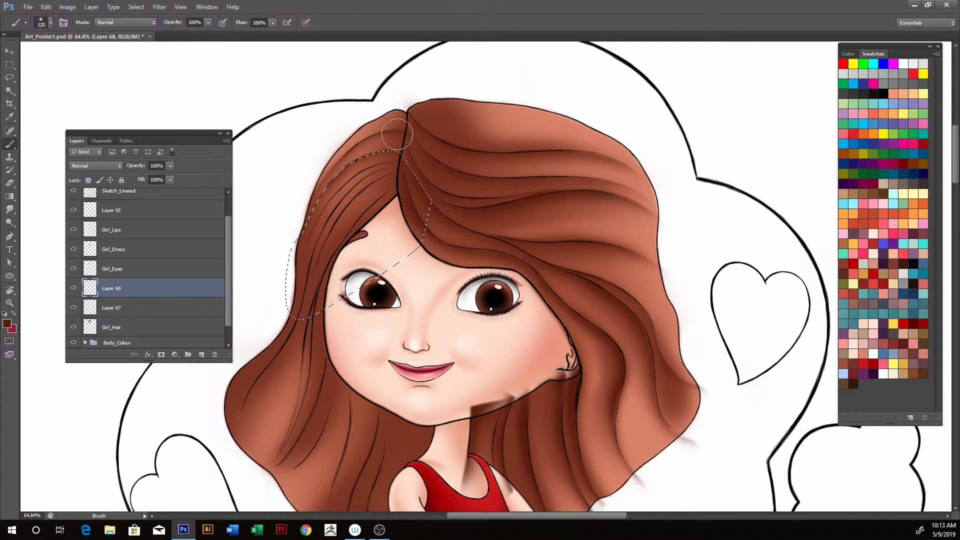
key("ctrl+d")
key("p")
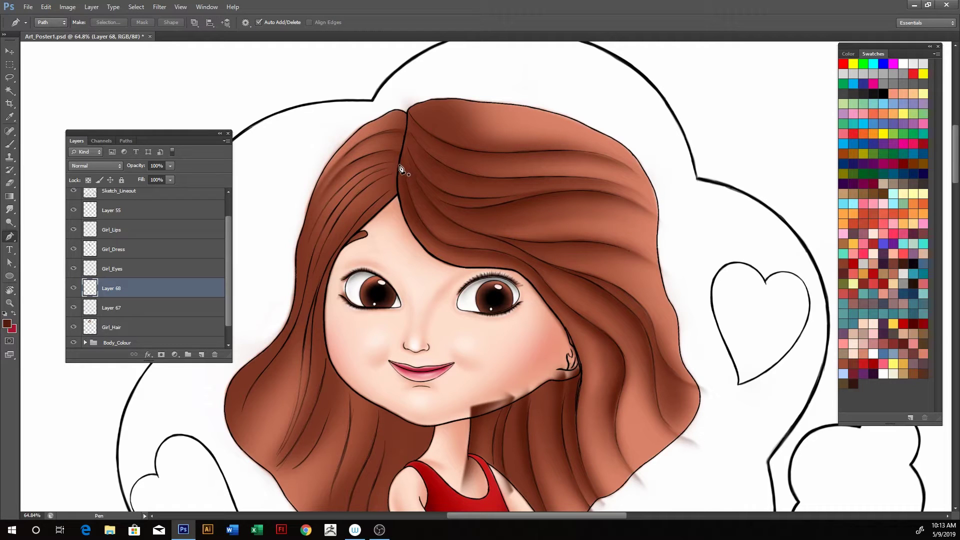
Step: Start a Pen path at the hair parting and curve it down the left strand to the cheek
left_click(398, 164)
left_click_drag(353, 178, 326, 198)
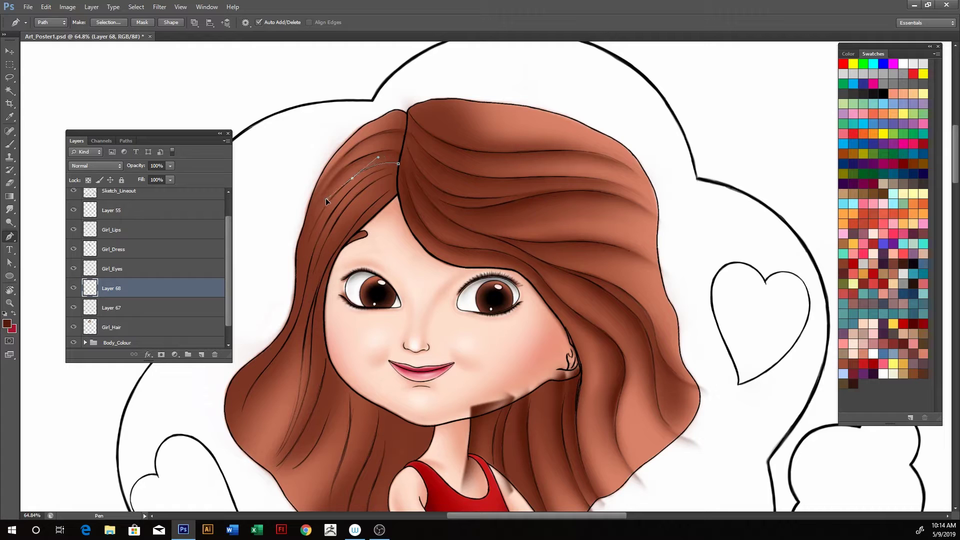
left_click(352, 179, "alt")
left_click_drag(294, 308, 264, 335)
Step: Bring the path around the cheek back up to the parting and close it
left_click(278, 373)
left_click(346, 371)
left_click(376, 345)
left_click(398, 299)
left_click(405, 259)
left_click_drag(406, 220, 412, 210)
left_click(396, 182)
left_click_drag(398, 163, 403, 146)
key("Return")
Step: Convert the closed path to a selection, shade it with a slightly smaller brush, and deselect
key("ctrl+Return")
key("b")
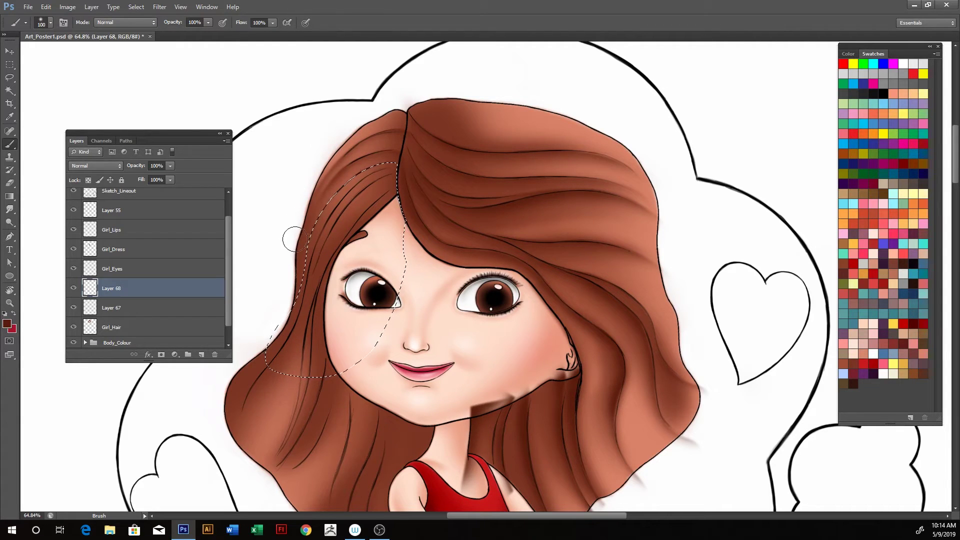
key("bracketleft")
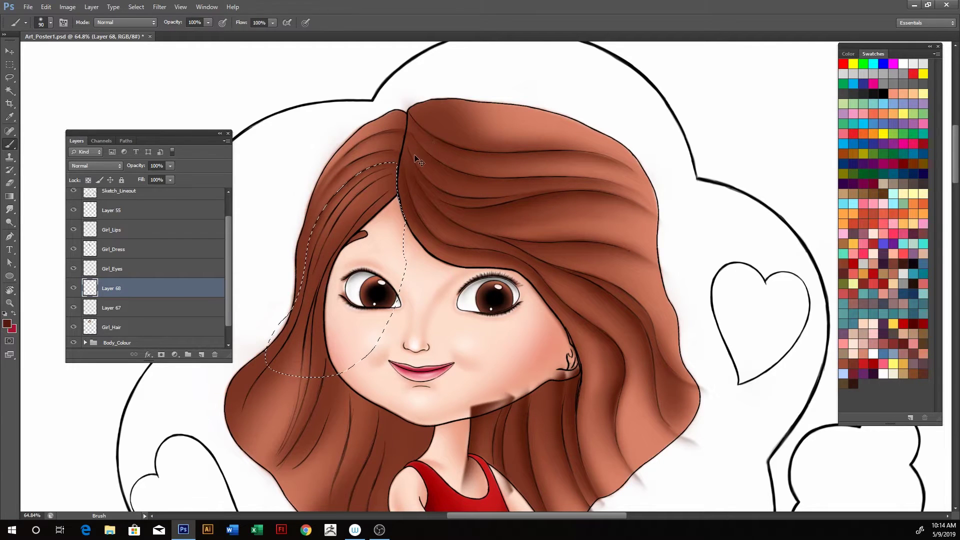
key("ctrl+d")
Step: Trace a new path from the parting down the left hair to its bottom
key("p")
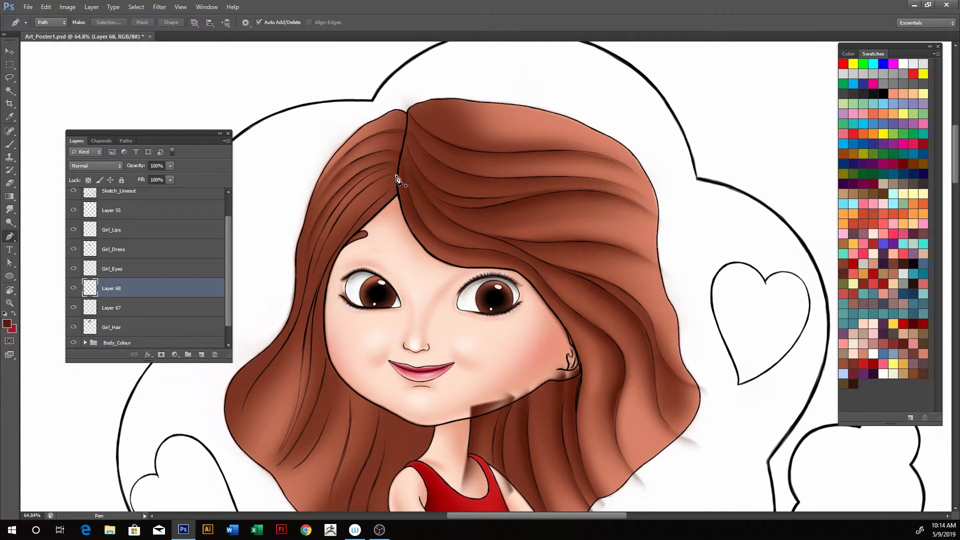
left_click(396, 176)
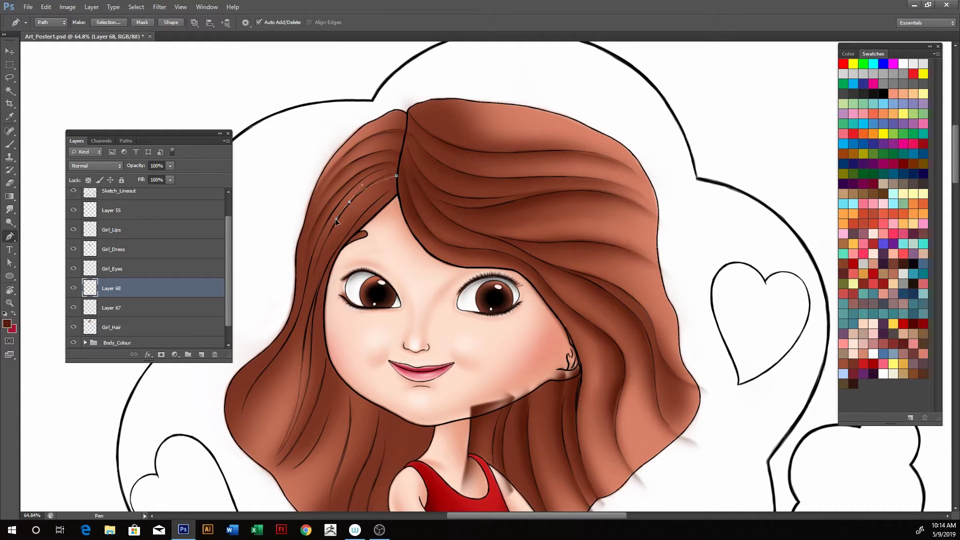
left_click_drag(323, 232, 314, 235)
left_click(349, 201, "alt")
left_click_drag(312, 278, 308, 313)
left_click(312, 278)
left_click_drag(269, 366, 243, 391)
Step: Return the path up the outer hair edge and over the top, undoing a misplaced point
left_click(371, 411)
left_click(401, 367)
left_click(417, 321)
left_click_drag(431, 285, 426, 279)
key("ctrl+z")
key("ctrl+z")
key("ctrl+z")
key("ctrl+z")
left_click_drag(251, 340, 252, 334)
left_click(270, 270)
left_click(291, 193)
left_click(353, 135)
left_click_drag(420, 130, 433, 133)
Step: Brush shading inside the traced left hair section, then deselect
key("ctrl+Return")
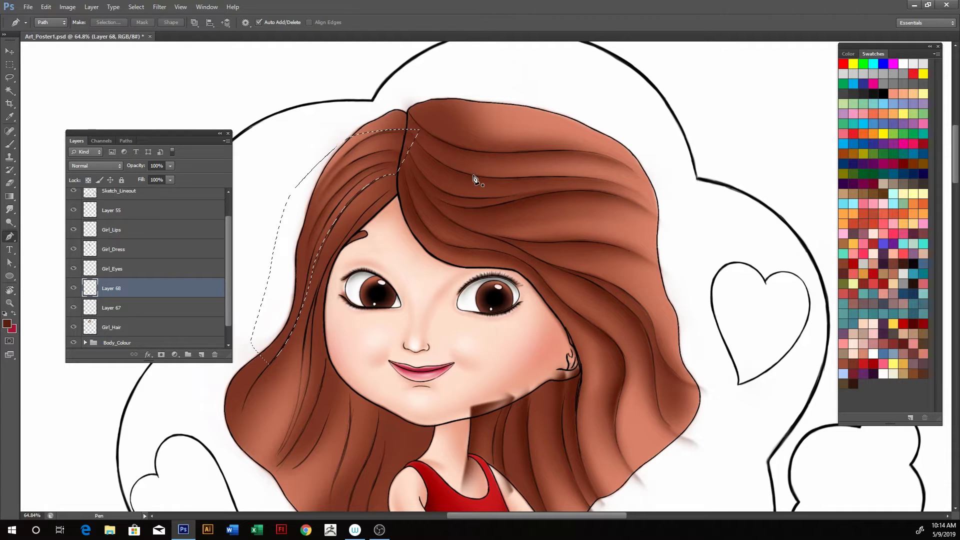
key("b")
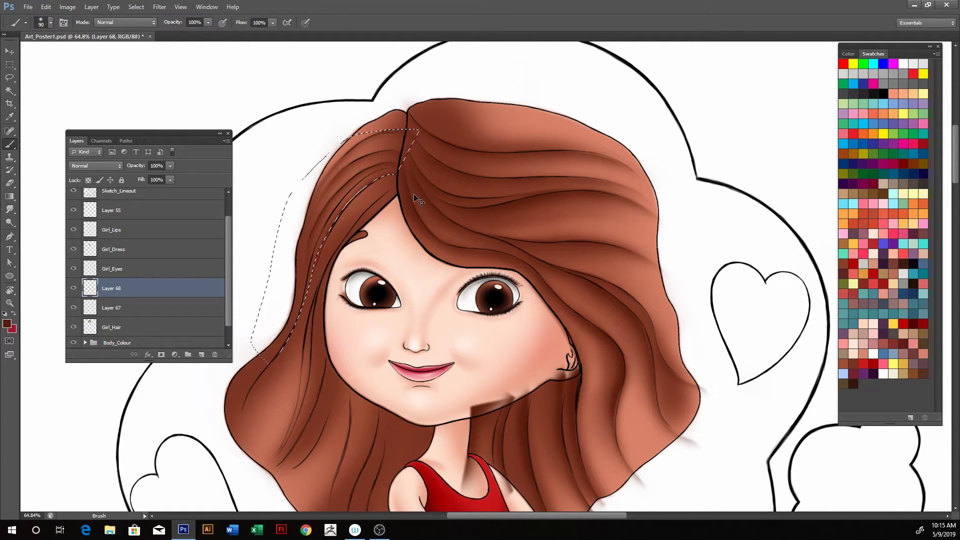
key("ctrl+d")
Step: Start a Pen path at the parting and curve it down beside the face past the eyebrow
key("p")
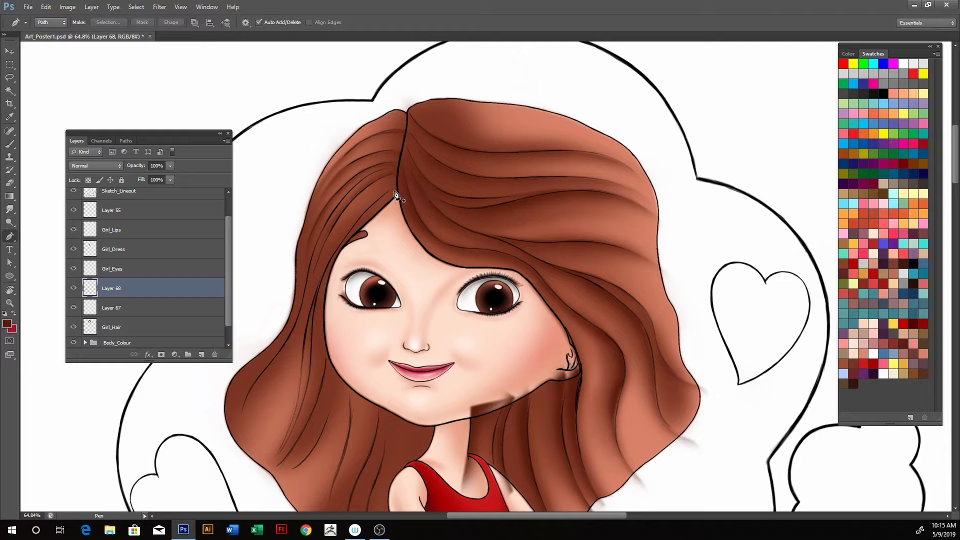
left_click(398, 189)
left_click_drag(354, 227, 334, 261)
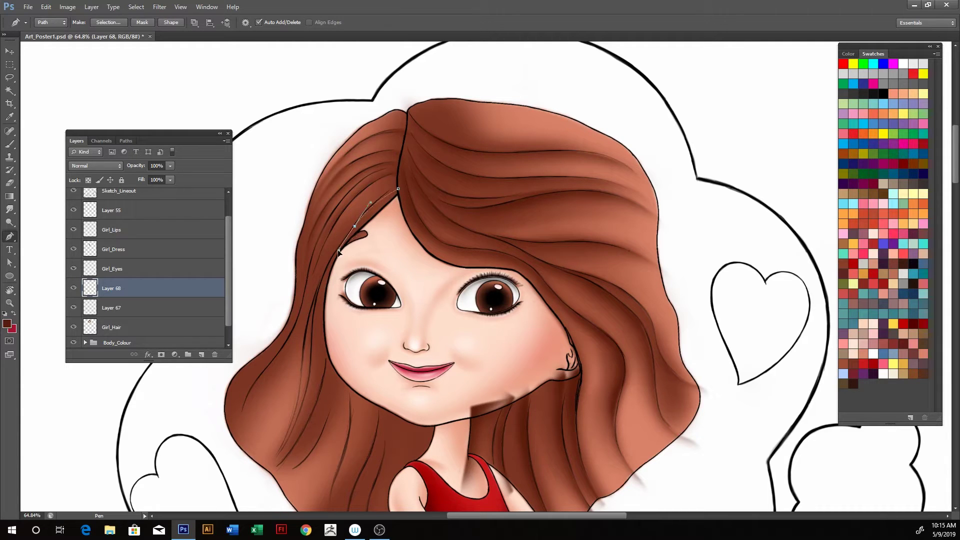
left_click(356, 227)
left_click_drag(316, 287, 319, 295)
left_click(355, 227, "ctrl")
left_click(377, 195, "ctrl")
left_click(323, 277, "ctrl")
left_click_drag(306, 330, 304, 344)
Step: Extend the path to the bottom of the lock, then back up the outer hair edge and over the top
left_click(305, 330, "alt")
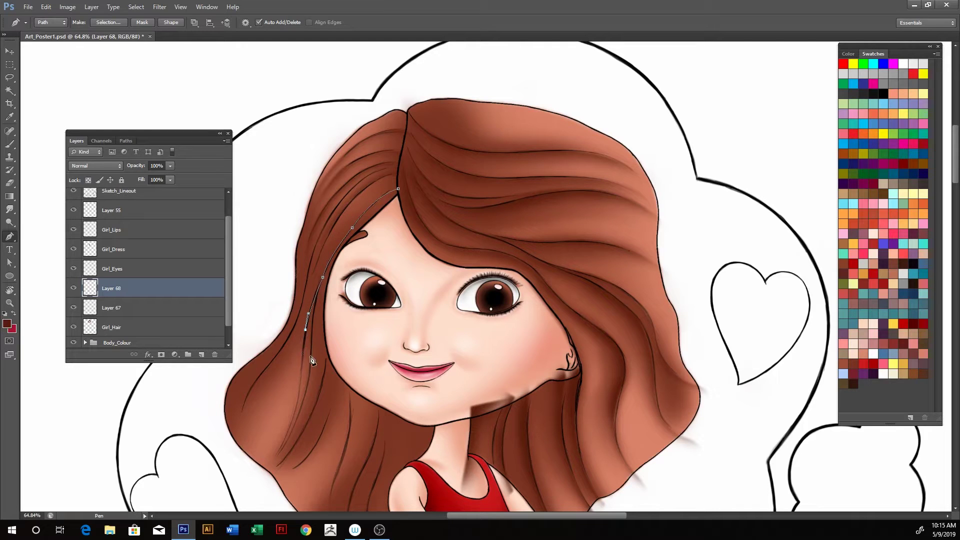
left_click(299, 384)
left_click_drag(307, 331, 309, 306)
left_click_drag(255, 475, 218, 501)
left_click_drag(211, 437, 212, 425)
left_click_drag(221, 388, 227, 375)
left_click(294, 249)
mouse_move(339, 164)
left_mouse_down()
mouse_move(361, 154)
mouse_move(414, 174)
left_mouse_up()
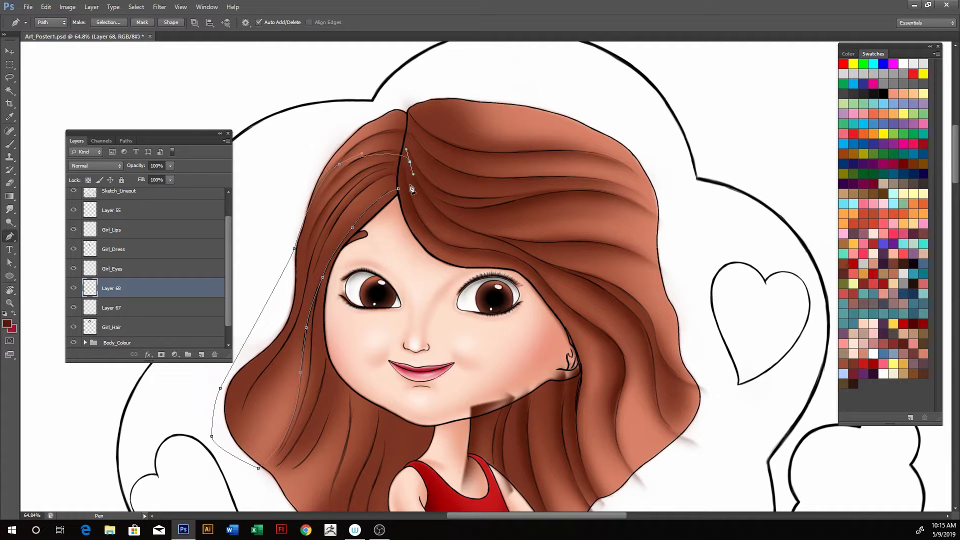
Step: Close the left-lock path at the parting, turn it into a selection, and pick the Brush
left_click(399, 160)
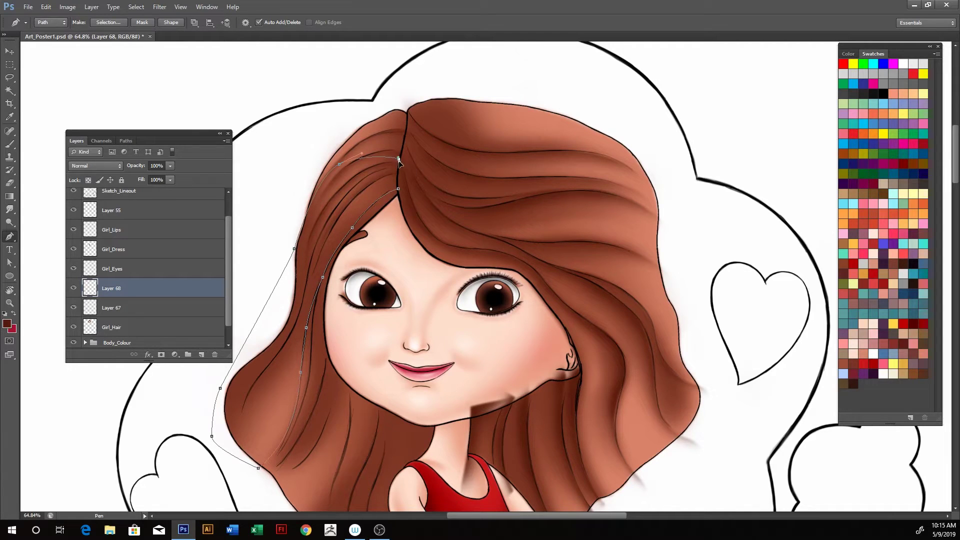
left_click(398, 189)
key("ctrl+Return")
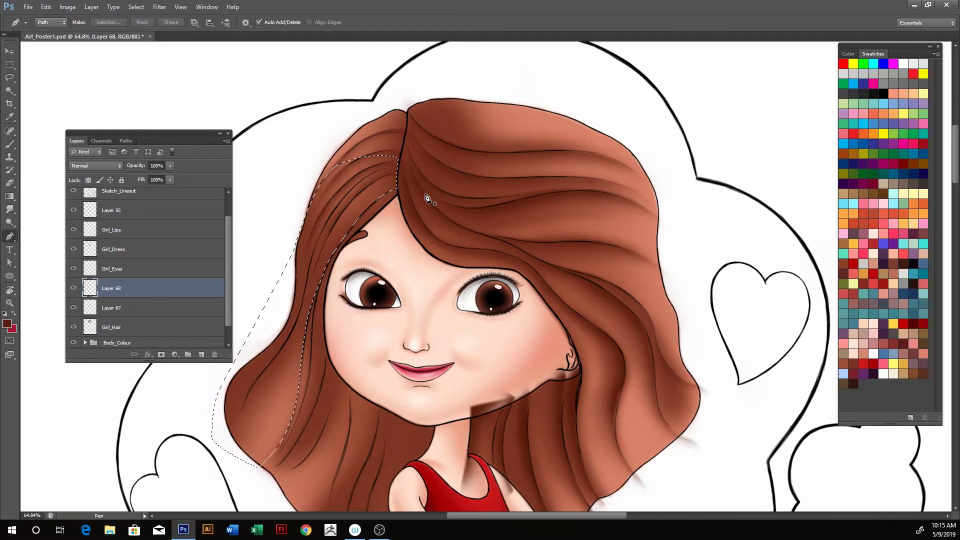
key("b")
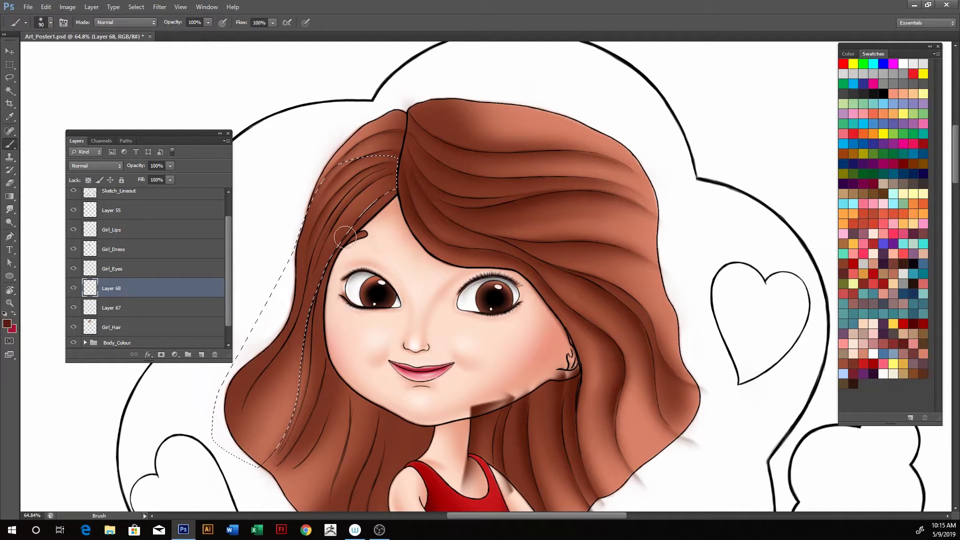
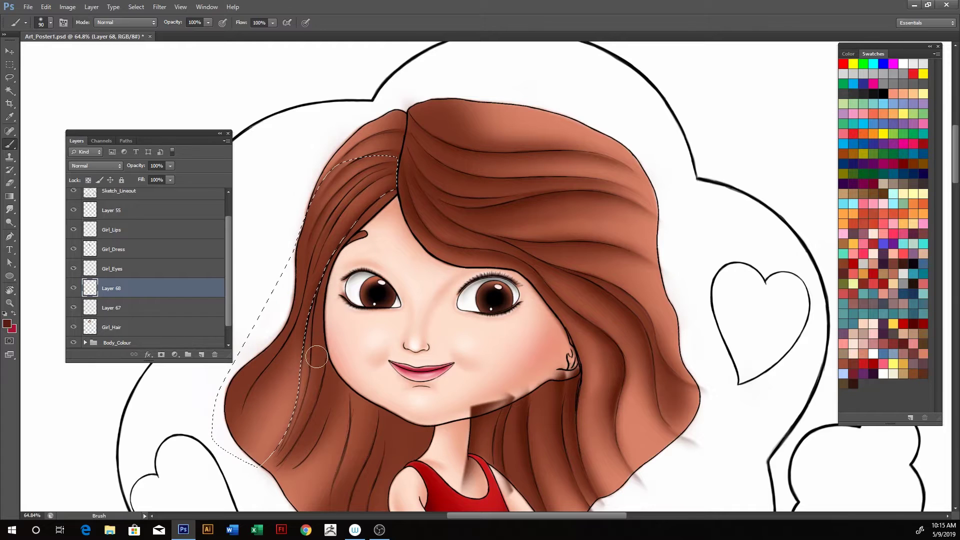
Step: Enlarge the brush, clear the previous left-hair selection and move the artwork up
key("bracketright")
key("bracketright")
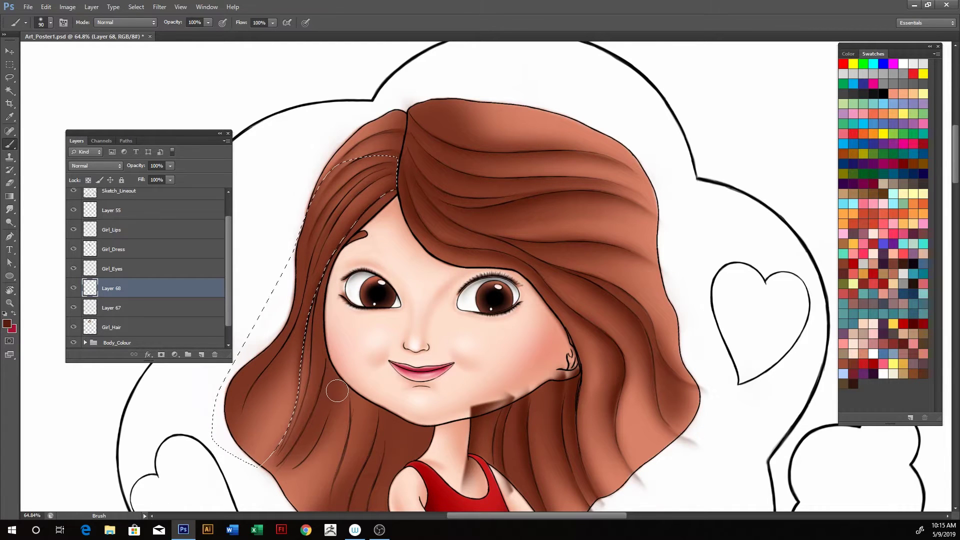
key("bracketright")
key("bracketright")
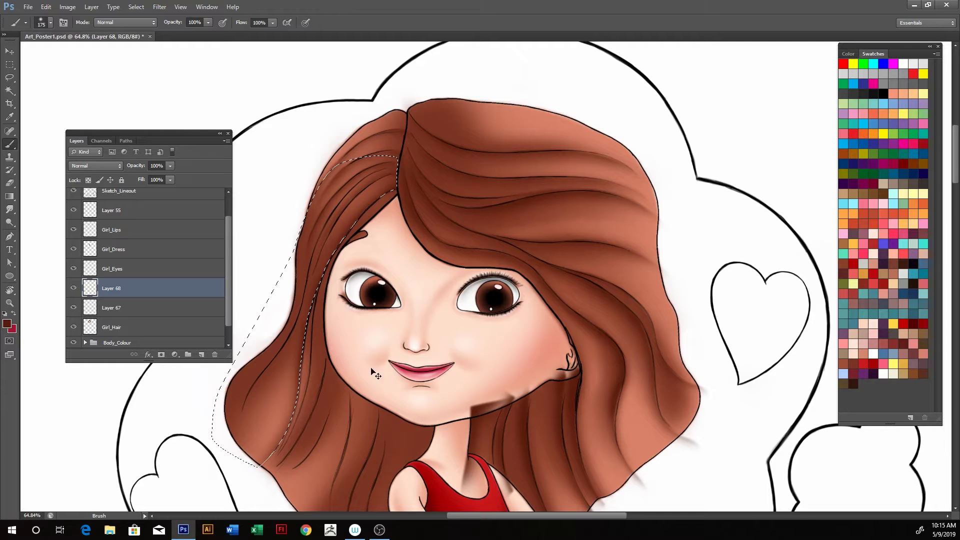
key("ctrl+d")
left_click_drag(397, 327, 420, 273)
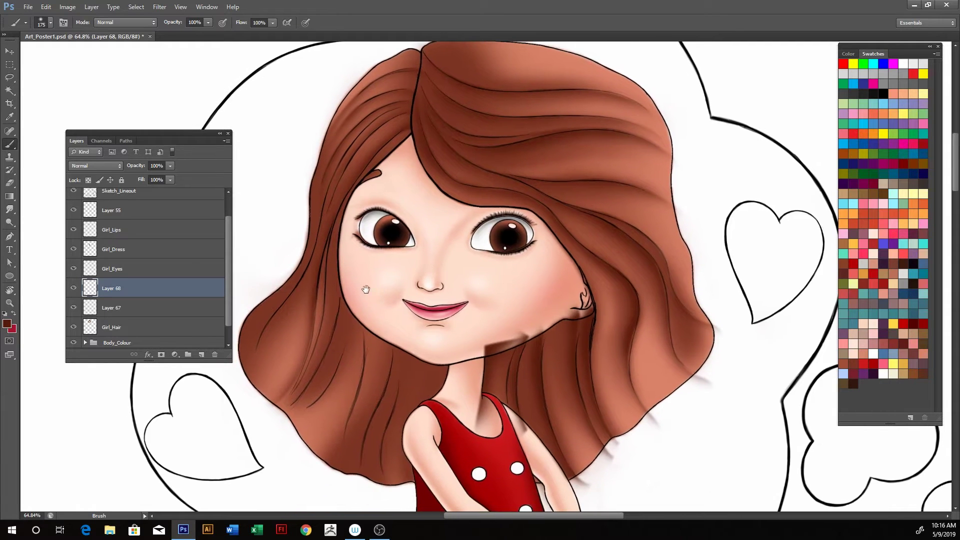
Step: Trace a closed Pen path along the left outer hair strand, from the lower edge to the parting
key("p")
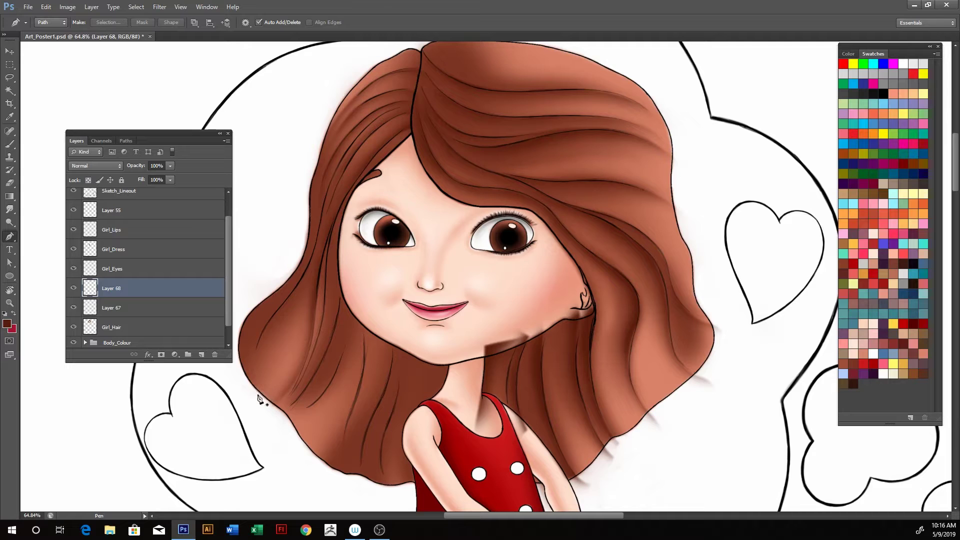
left_click(258, 395)
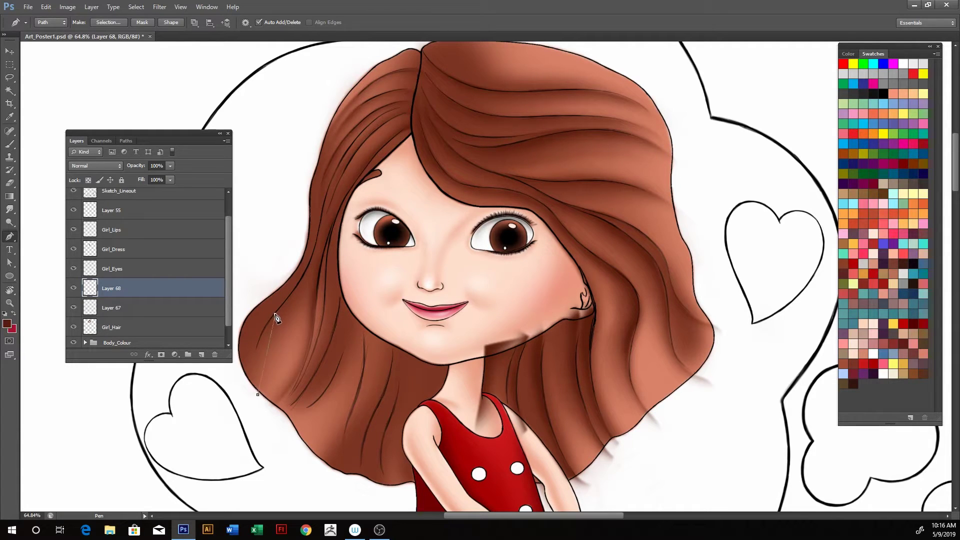
left_click_drag(276, 315, 305, 279)
left_click(274, 316, "alt")
left_click(314, 248)
left_click_drag(318, 233, 321, 219)
left_click(314, 251, "alt")
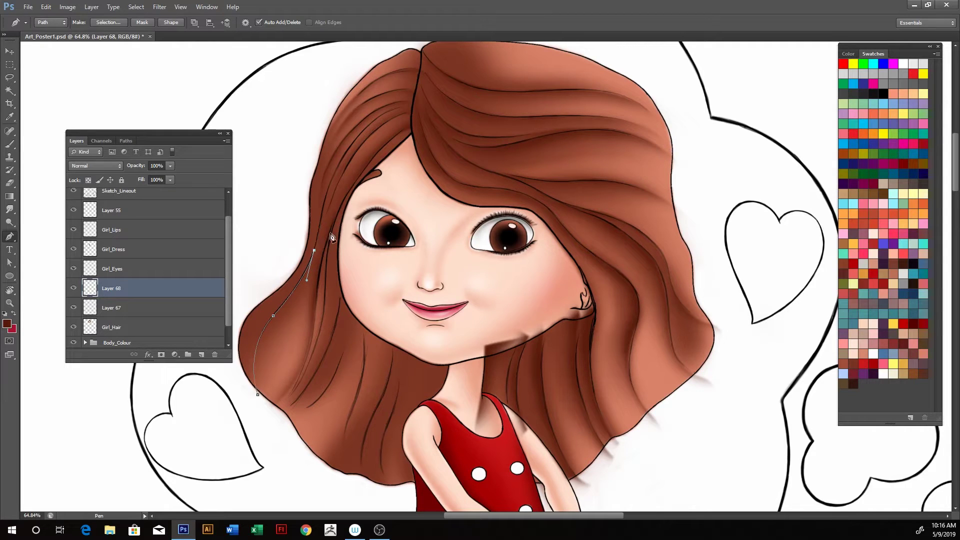
left_click(324, 204)
left_click(324, 204, "alt")
left_click_drag(372, 123, 413, 90)
left_click_drag(322, 98, 271, 152)
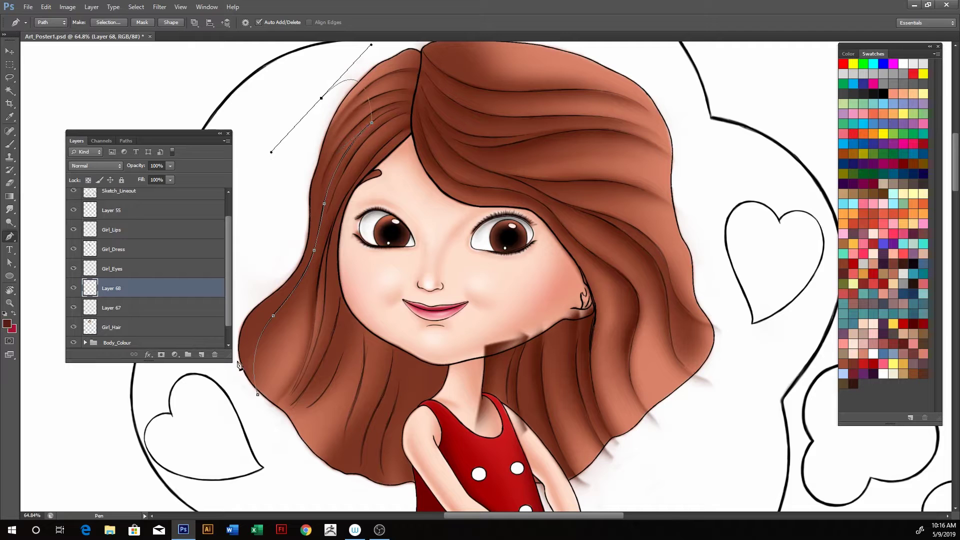
left_click(258, 394)
Step: Load the strand path as a selection, paint darker shading with a smaller brush, then deselect
key("ctrl+Return")
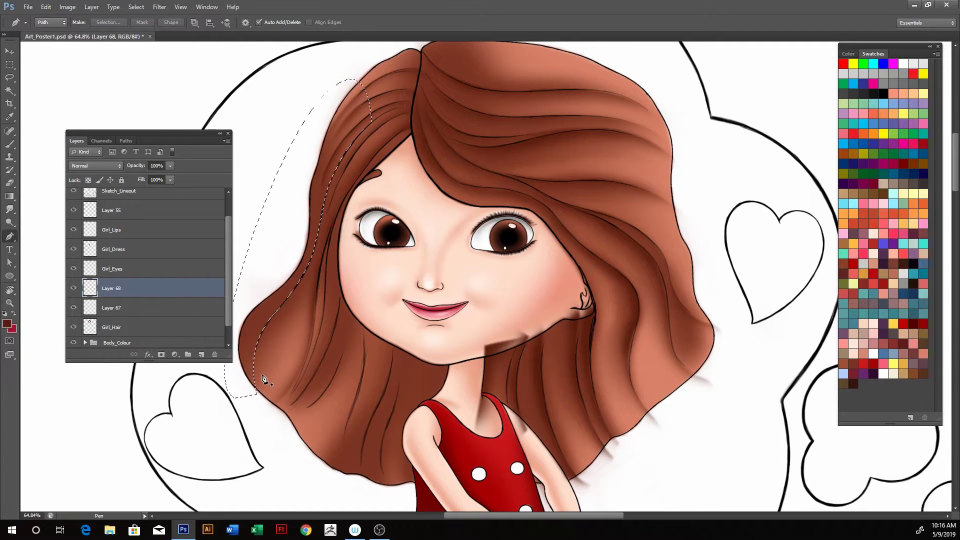
key("b")
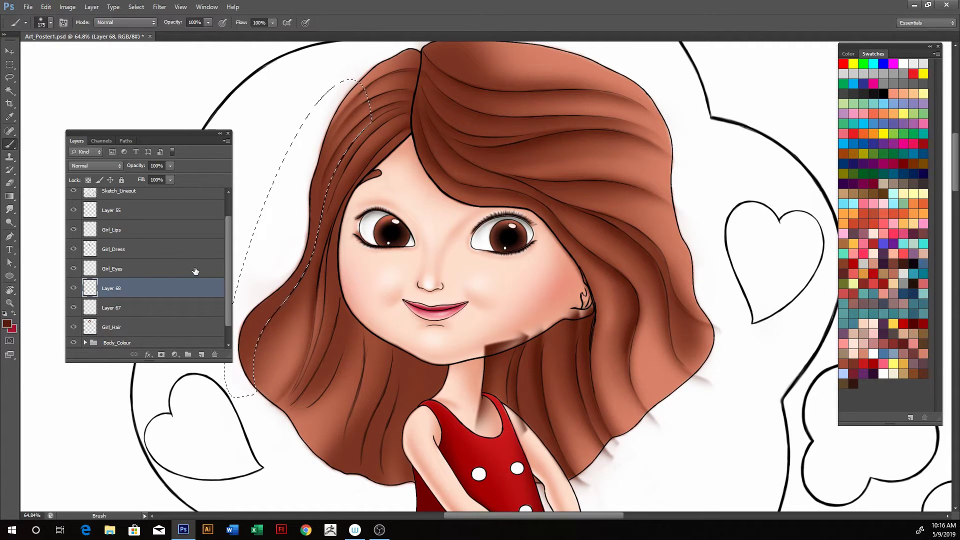
key("bracketleft")
key("bracketleft")
key("bracketleft")
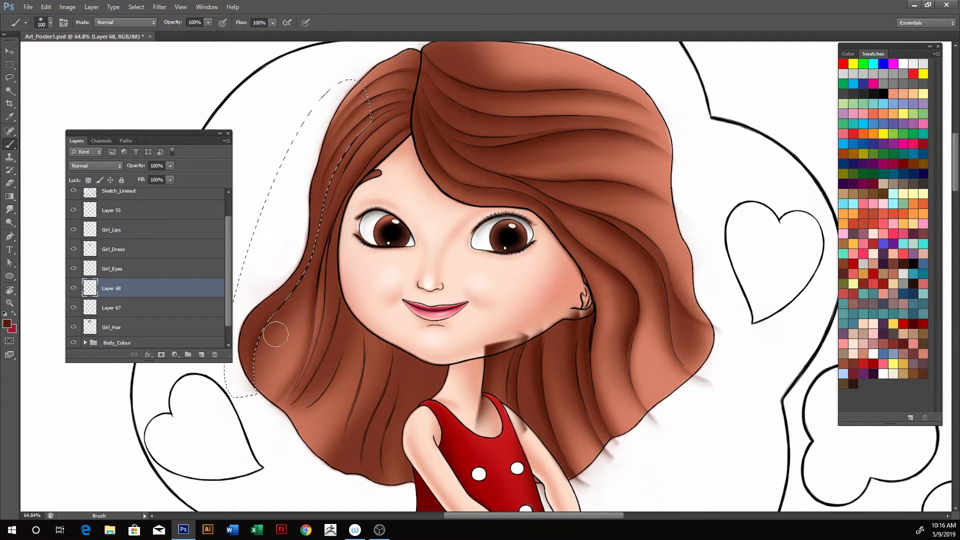
mouse_move(327, 260)
left_mouse_down()
mouse_move(336, 193)
mouse_move(358, 164)
left_mouse_up()
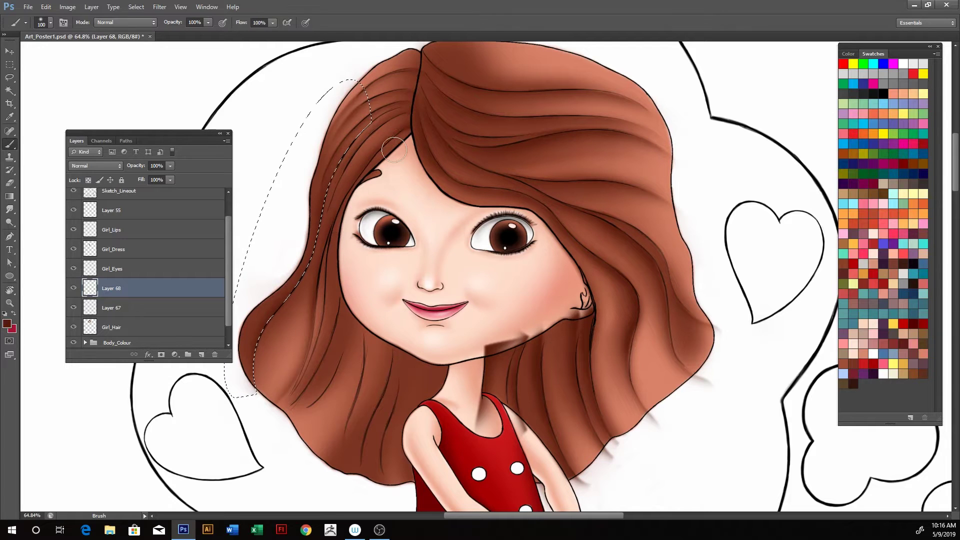
key("ctrl+d")
Step: Trace a Pen outline of the hair strand running beside the left cheek up to the brow
scroll(414, 278, "down", 2)
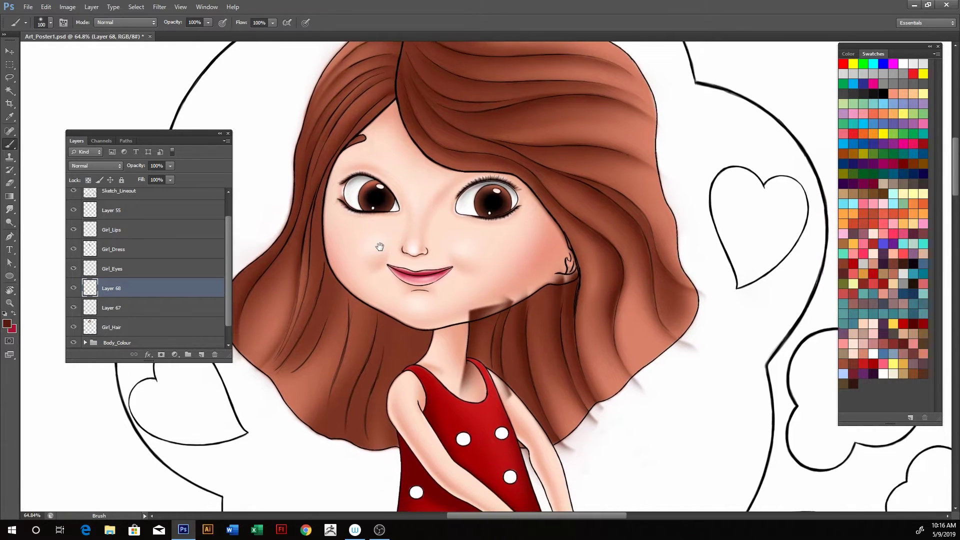
key("p")
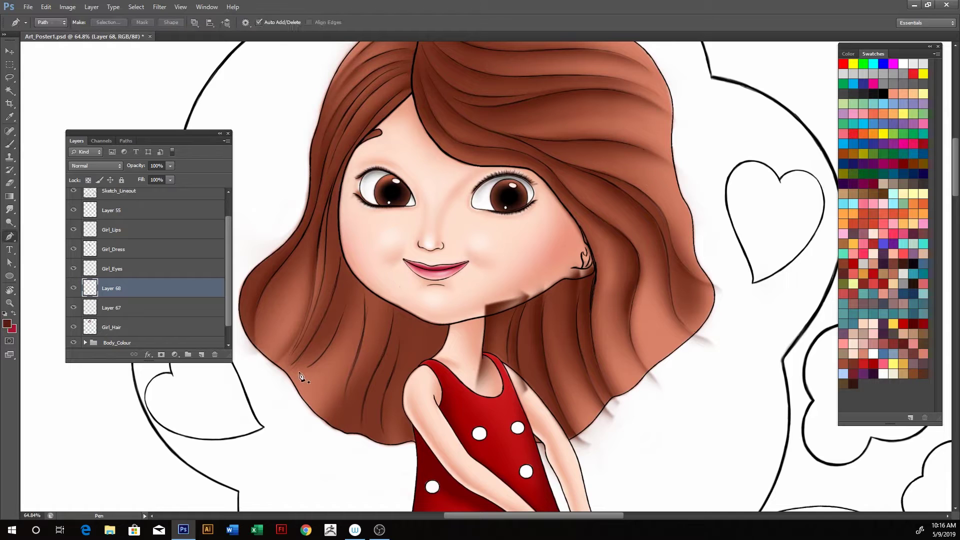
left_click(273, 366)
mouse_move(335, 247)
left_mouse_down()
mouse_move(333, 233)
mouse_move(335, 285)
left_mouse_up()
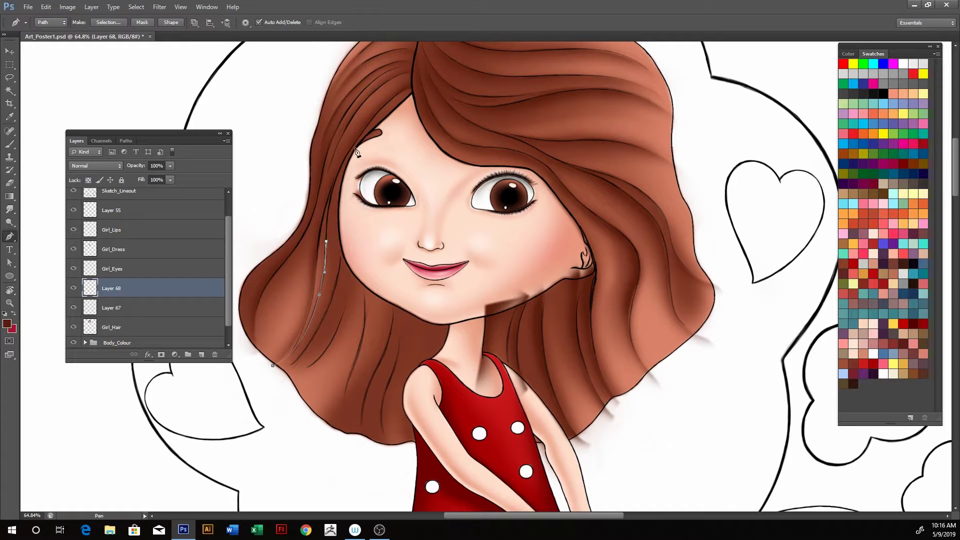
left_click_drag(353, 149, 380, 119)
left_click(353, 149, "alt")
left_click(401, 233)
left_click_drag(365, 359, 268, 395)
Step: Turn the outline into a selection, brush shading into the strip, deselect and pan slightly
key("ctrl+Return")
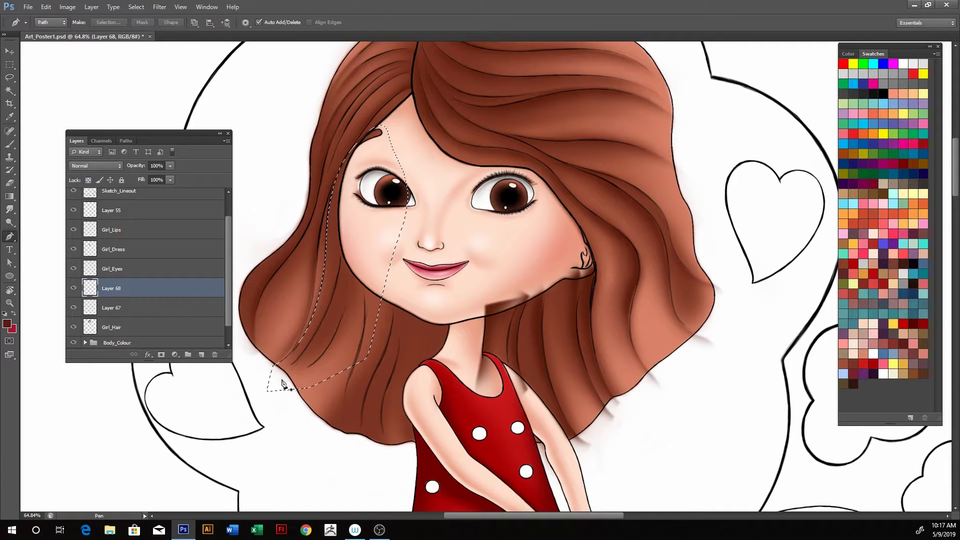
key("b")
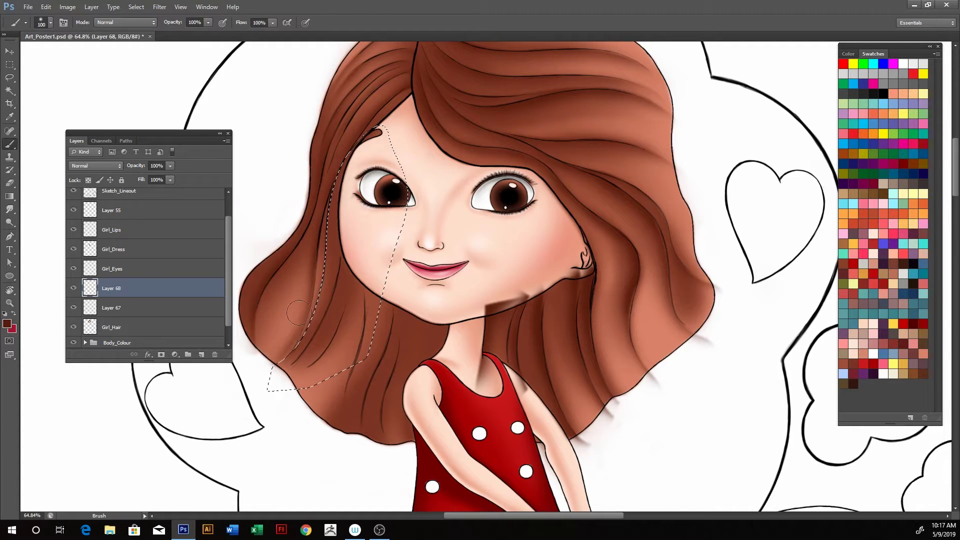
mouse_move(299, 313)
left_mouse_down()
mouse_move(316, 222)
mouse_move(369, 115)
left_mouse_up()
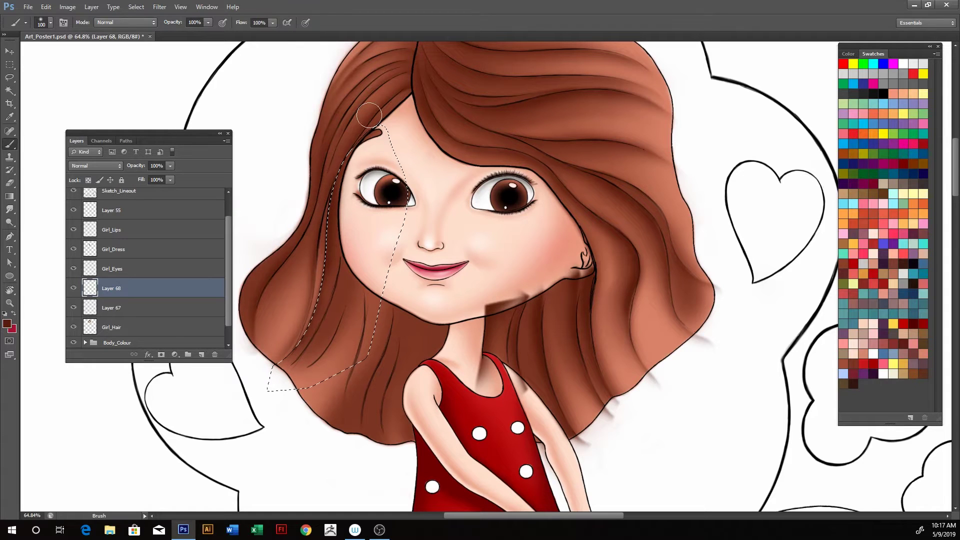
key("ctrl+d")
left_click_drag(420, 285, 422, 262)
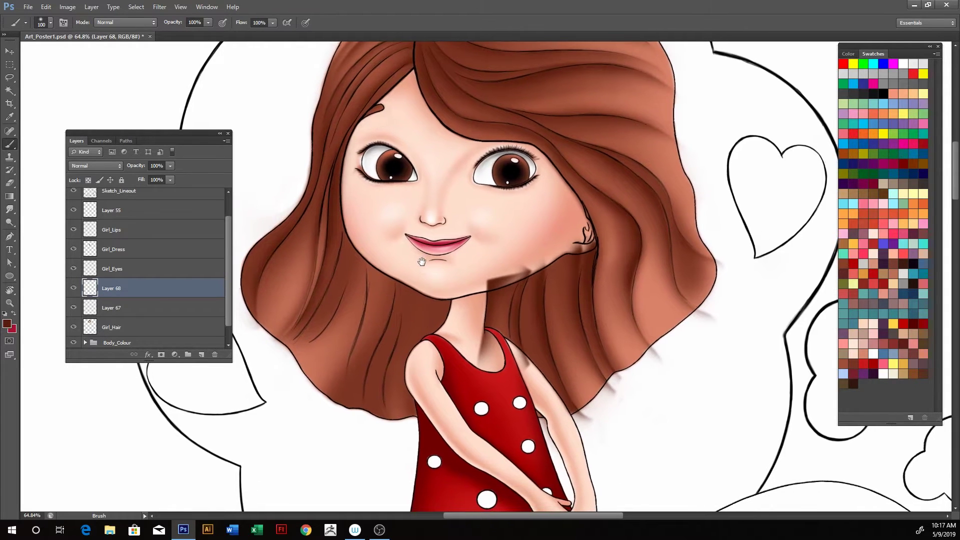
Step: Outline the strand from the lower hair tip up beside the cheek, then brush darker shading into it
key("p")
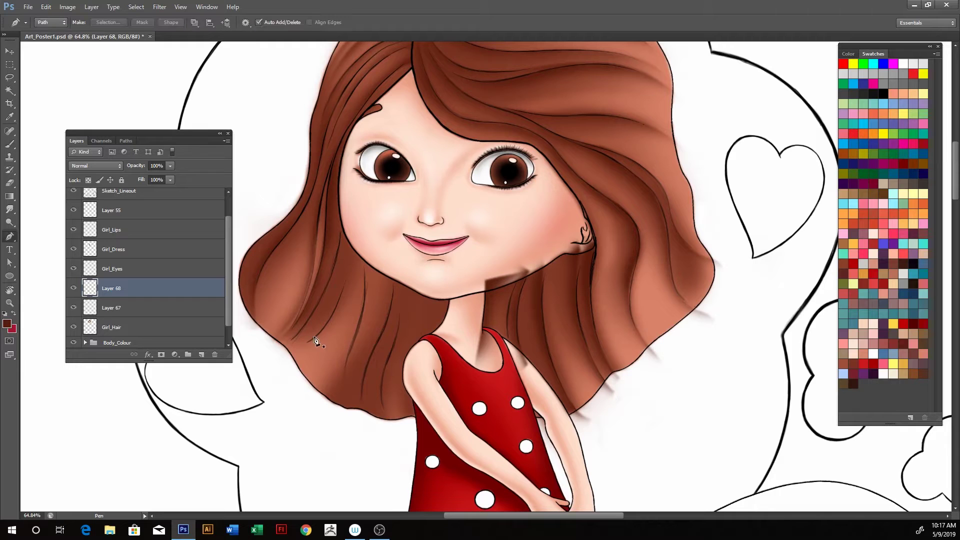
left_click(279, 343)
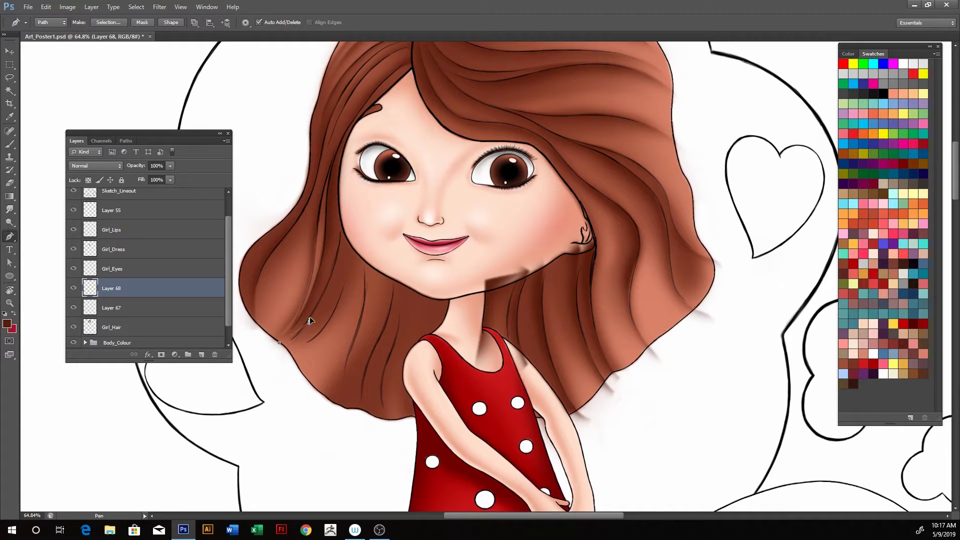
left_click(309, 321, "alt")
left_click_drag(341, 219, 342, 184)
left_click_drag(366, 214, 383, 241)
left_click(319, 385)
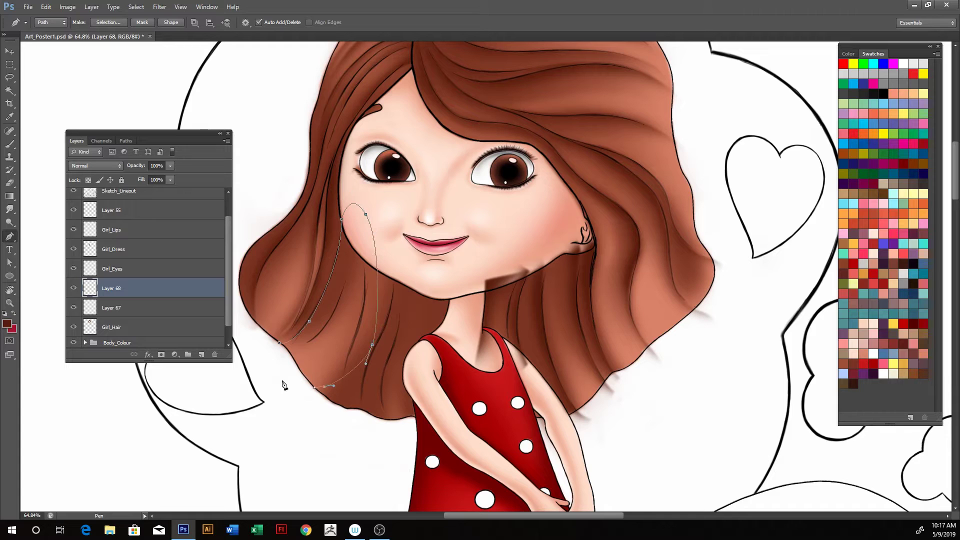
left_click(280, 372)
left_click(279, 343)
key("ctrl+Return")
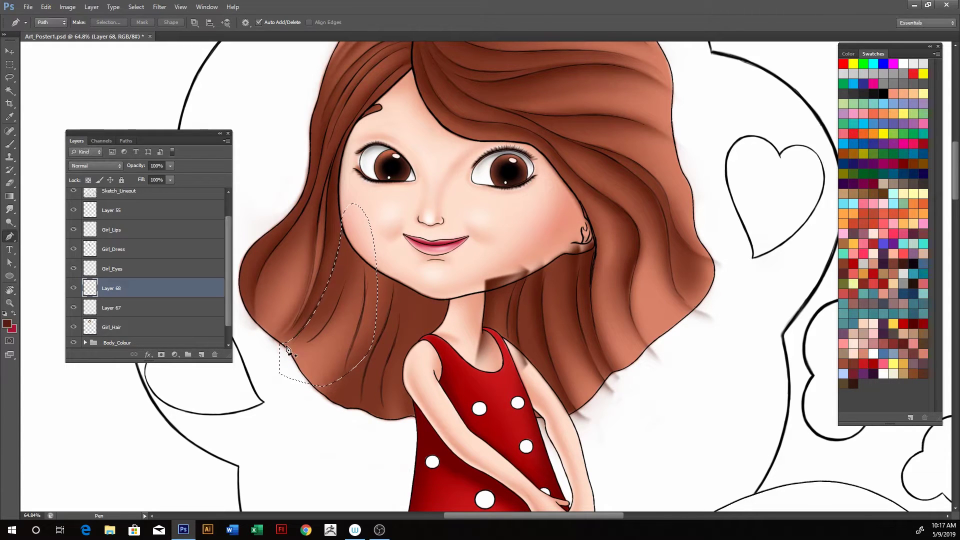
key("b")
mouse_move(287, 326)
left_mouse_down()
mouse_move(325, 270)
mouse_move(323, 240)
mouse_move(328, 258)
left_mouse_up()
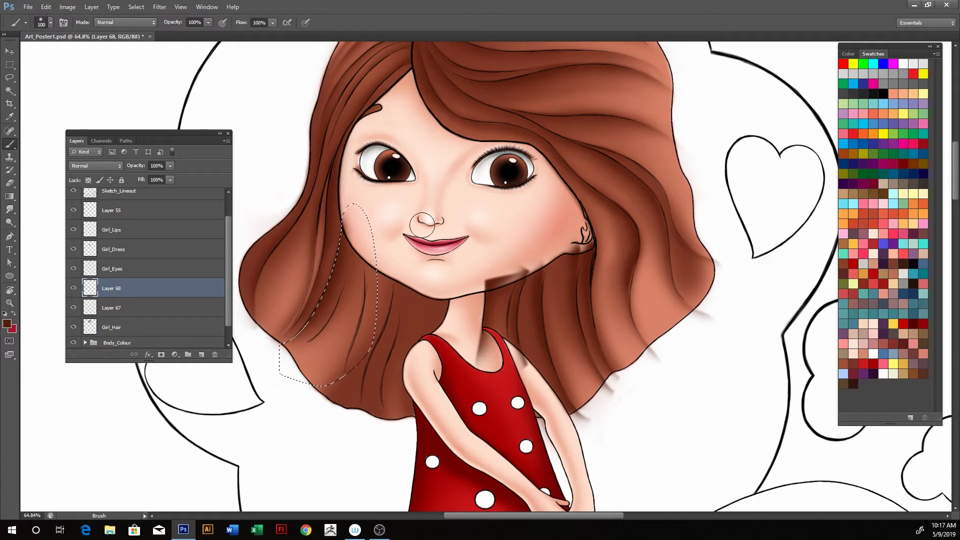
key("ctrl+d")
Step: Outline a second lower-left strand near the cheek, load it as a selection, and shade it
key("p")
left_click(285, 351)
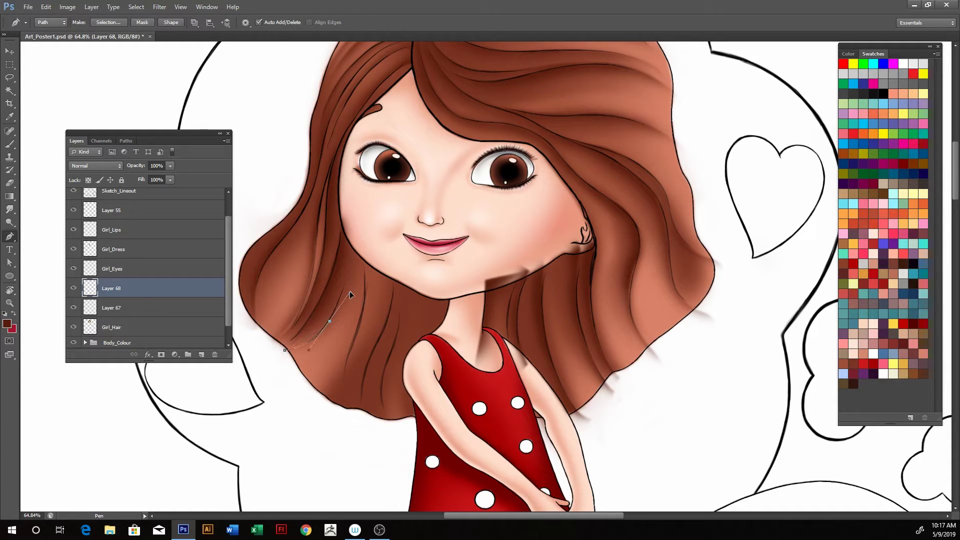
left_click(329, 322, "alt")
left_click_drag(349, 235, 344, 204)
left_click(349, 236, "alt")
left_click(370, 251)
left_click(386, 342)
left_click(350, 392)
left_click_drag(283, 403, 307, 422)
key("ctrl+Return")
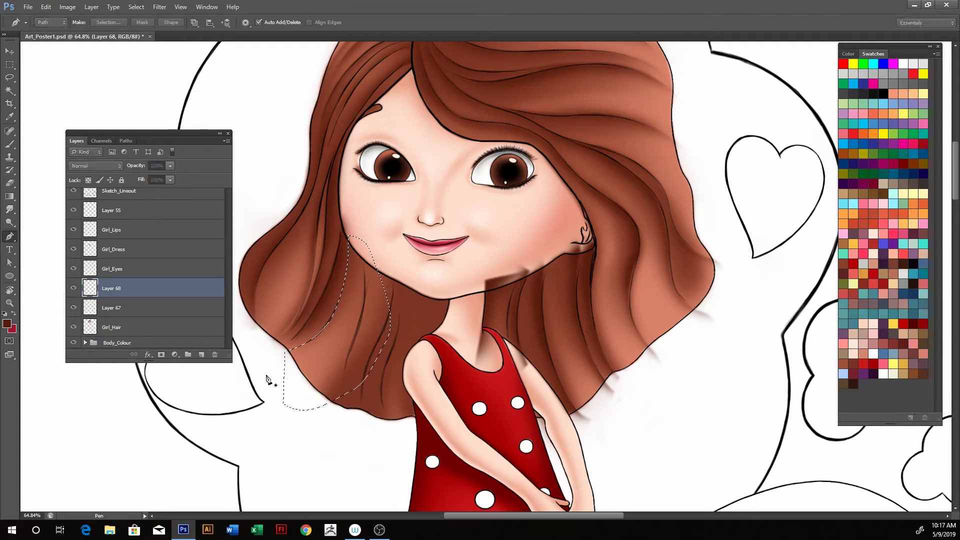
key("b")
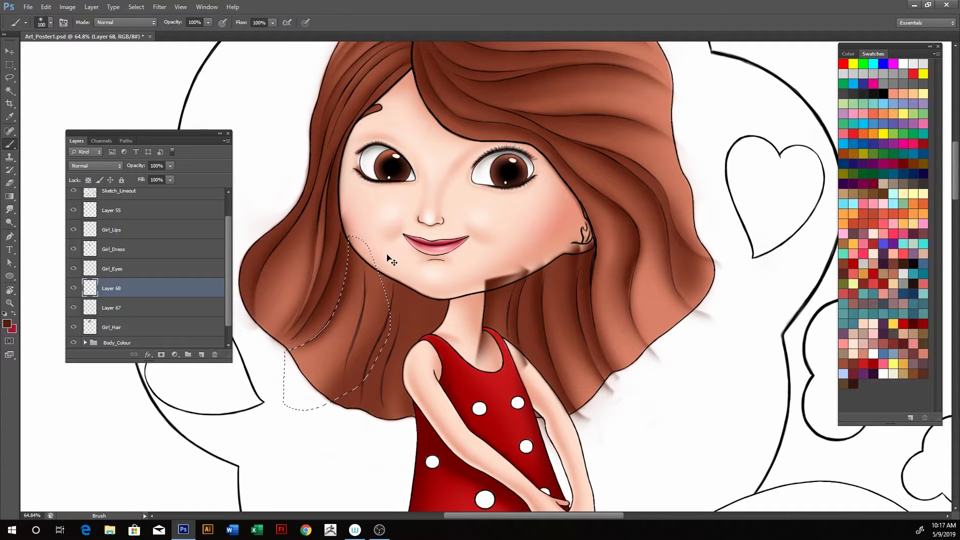
key("ctrl+d")
key("p")
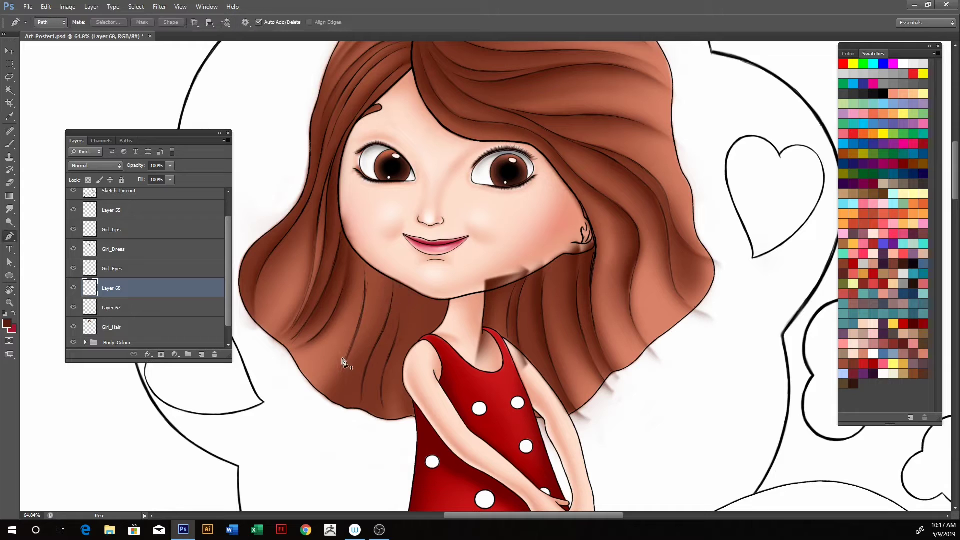
Step: Trace a closed Pen outline of the shadow area from the hair tip near the arm up the strand
left_click(344, 414)
left_click_drag(349, 354, 362, 324)
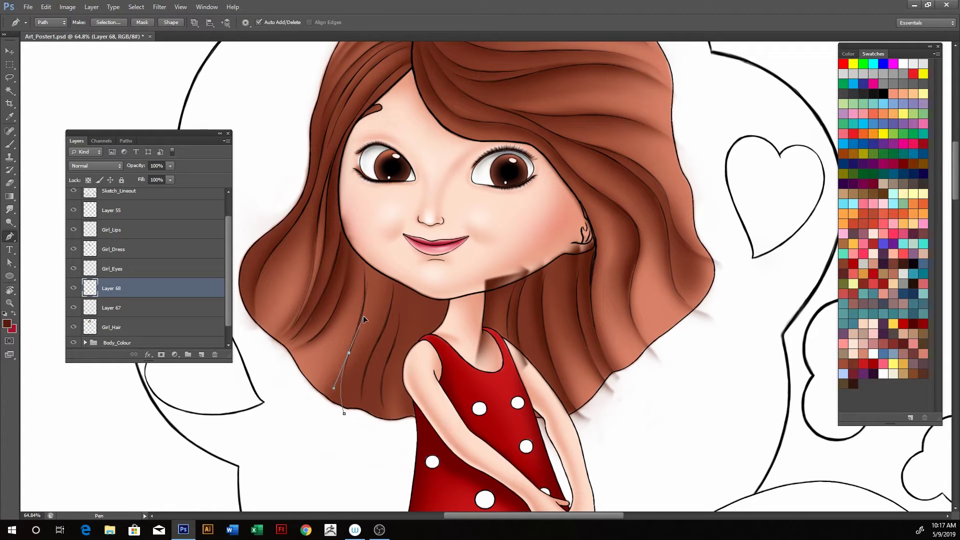
left_click(349, 353, "alt")
left_click_drag(353, 227, 342, 180)
left_click(383, 230)
left_click(447, 308)
left_click(447, 356)
left_click(435, 396)
left_click(394, 428)
left_click_drag(380, 435, 358, 438)
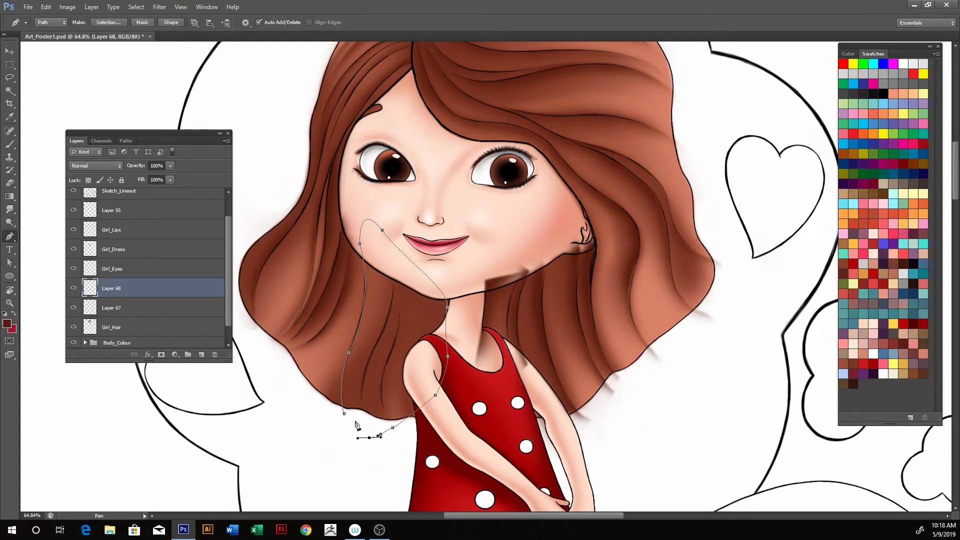
left_click(344, 413)
Step: Paint soft brown shadow along the left cheek and jaw within that selection, then deselect
key("ctrl+Return")
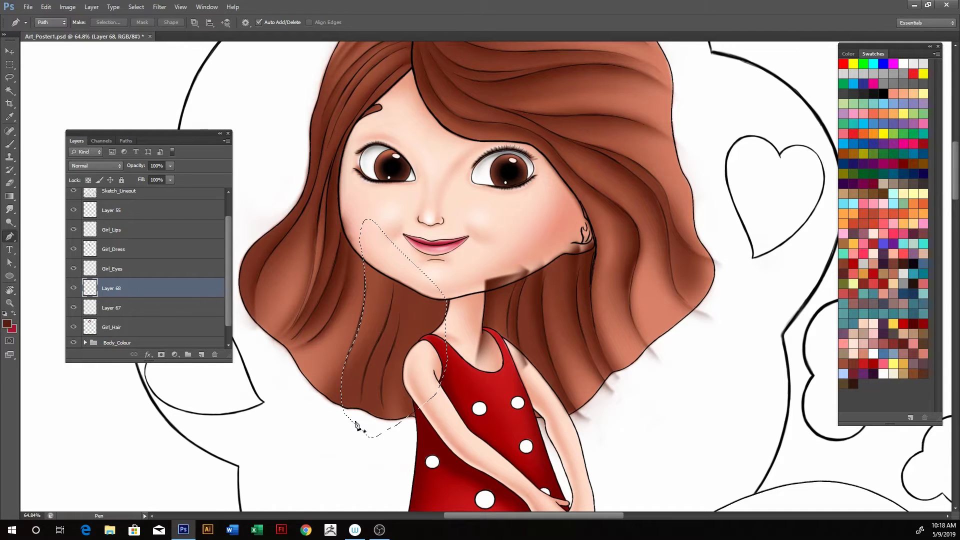
key("b")
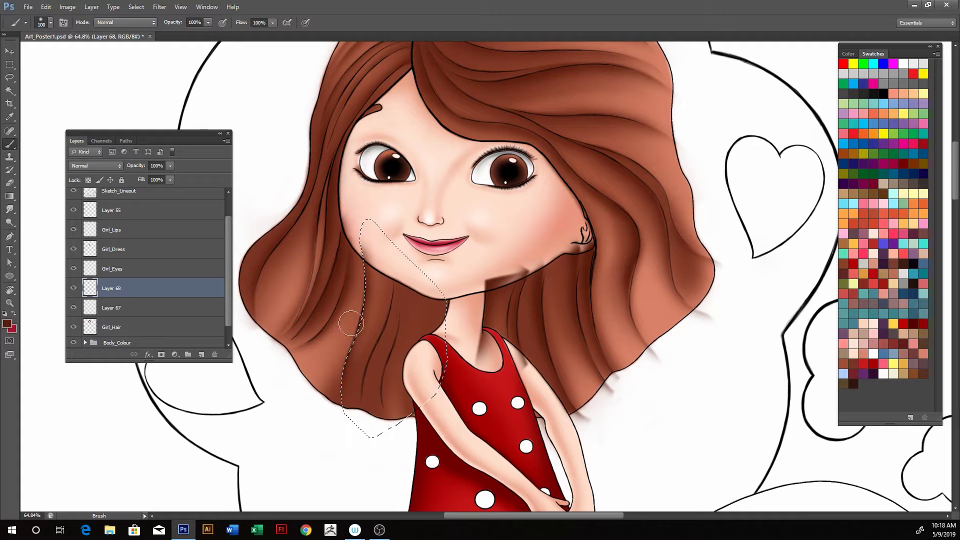
left_click_drag(345, 322, 385, 278)
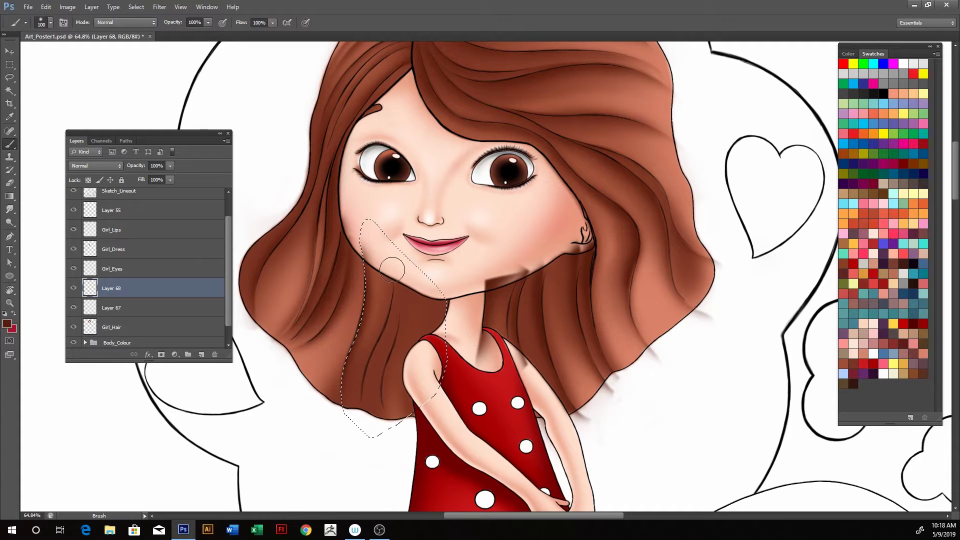
key("ctrl+d")
Step: Outline the area around the chin and shoulder, and paint a soft shadow beside the chin
key("p")
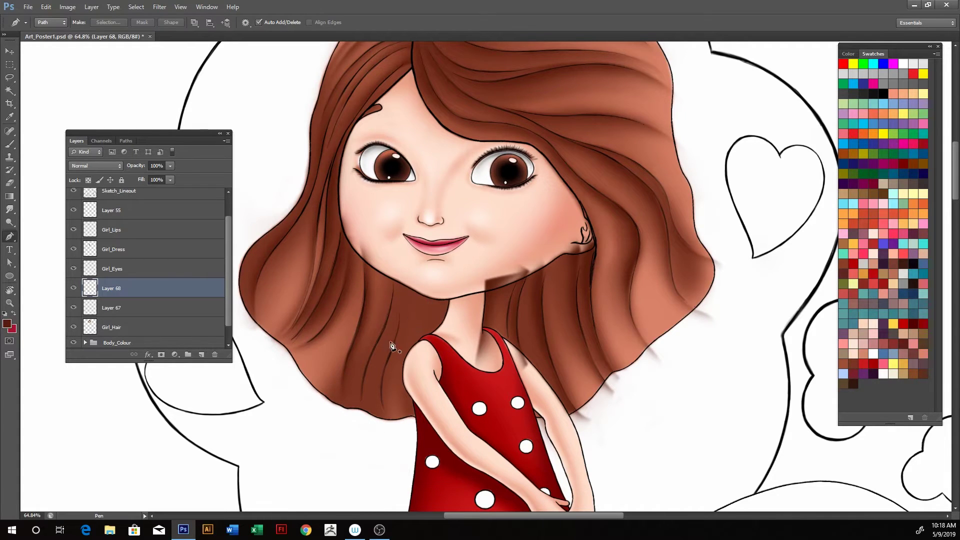
left_click_drag(437, 325, 427, 311)
left_click(357, 406)
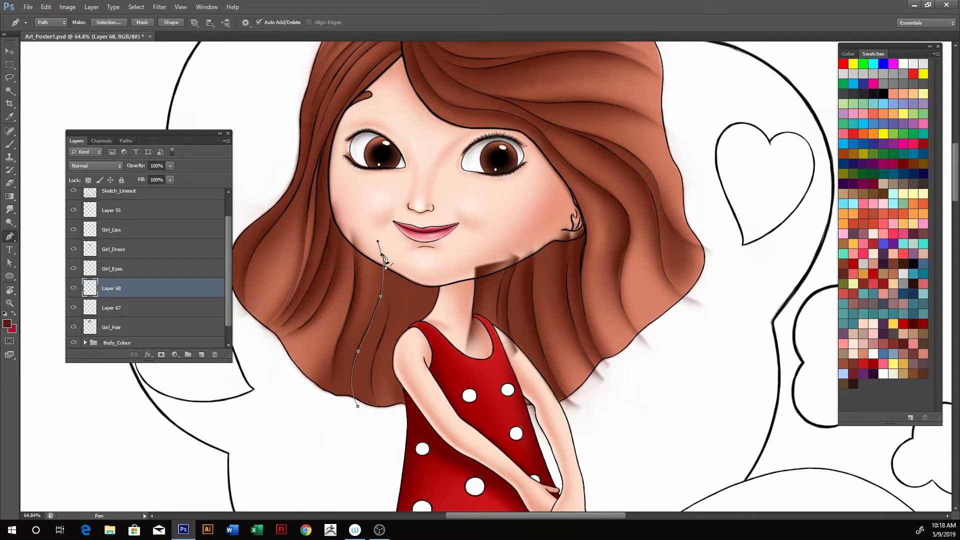
left_click(431, 260)
left_click(484, 297)
left_click_drag(400, 422, 374, 433)
key("ctrl+Return")
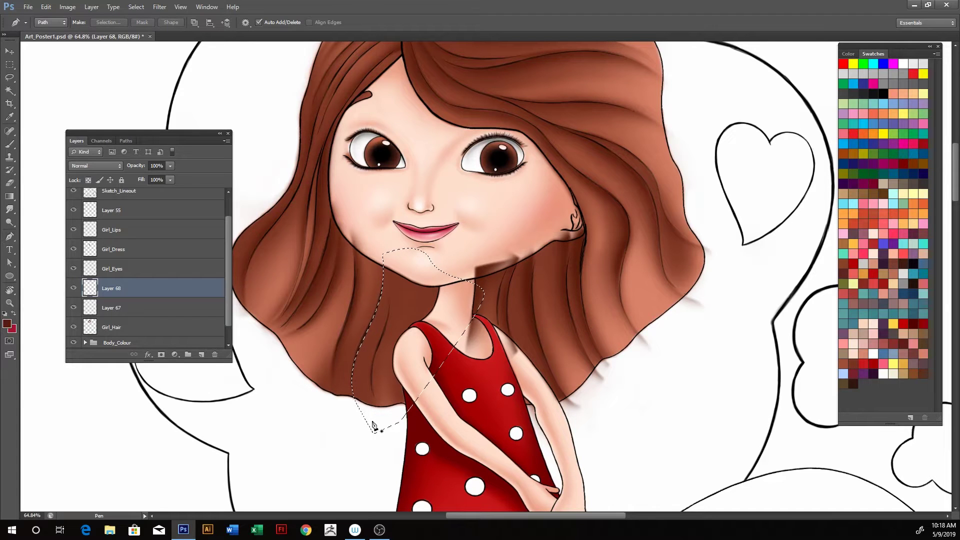
key("b")
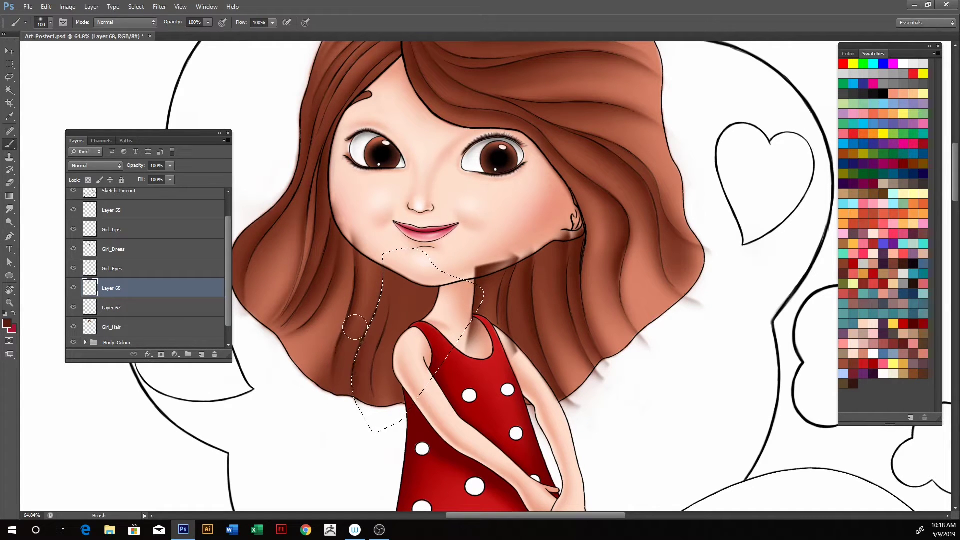
left_click_drag(368, 295, 383, 258)
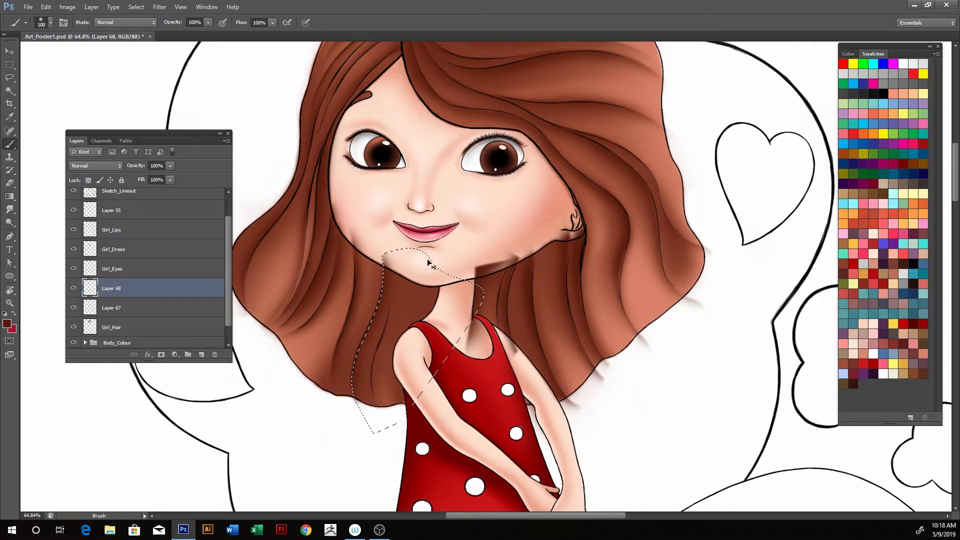
key("ctrl+d")
Step: Trace a Pen outline up the neck's left side, along the chin and back down the neck
key("p")
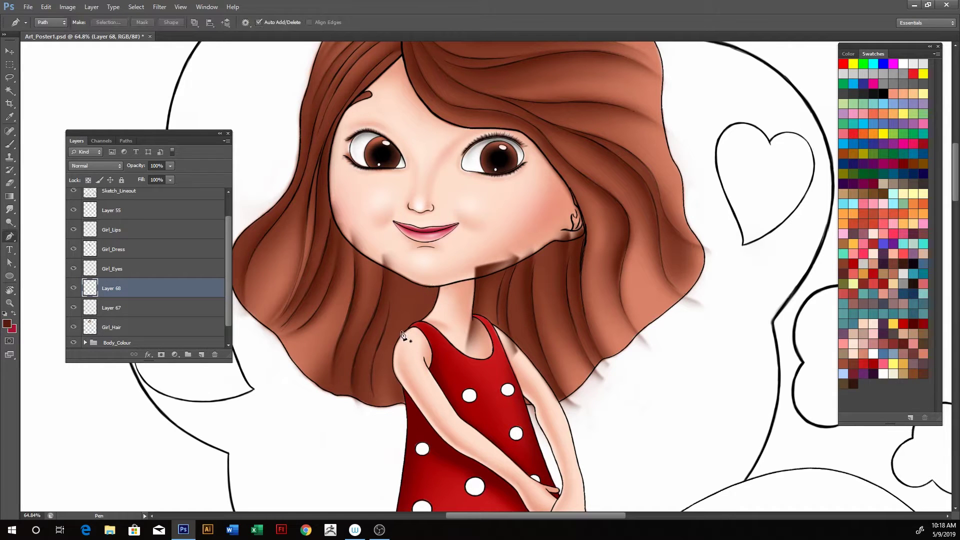
left_click(384, 417)
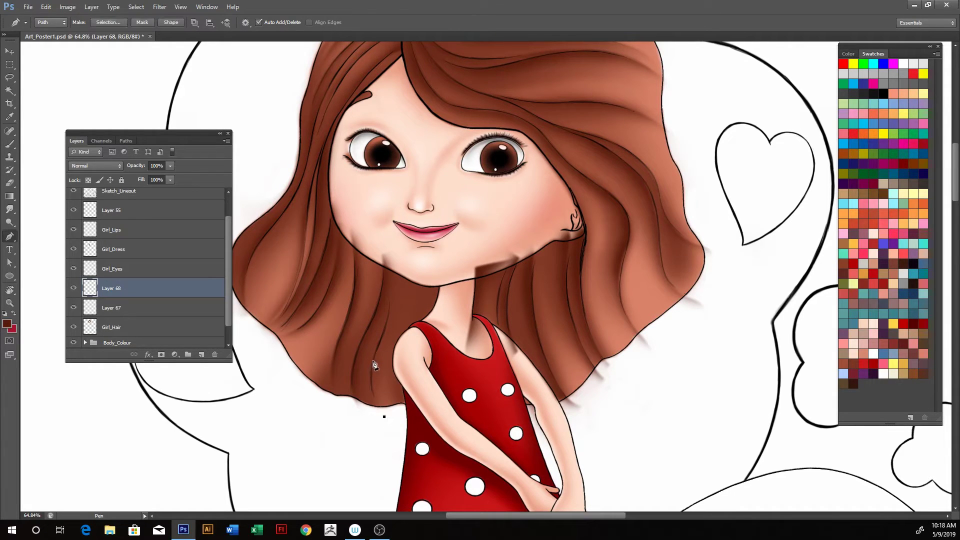
left_click_drag(373, 361, 384, 332)
left_click(374, 361, "alt")
left_click(391, 304)
left_click_drag(397, 289, 384, 245)
left_click(391, 255, "alt")
left_click(440, 279)
left_click(460, 331)
left_click_drag(442, 407, 442, 413)
Step: Paint darker shadow along the neck under the chin within the selection, then deselect
key("ctrl+Return")
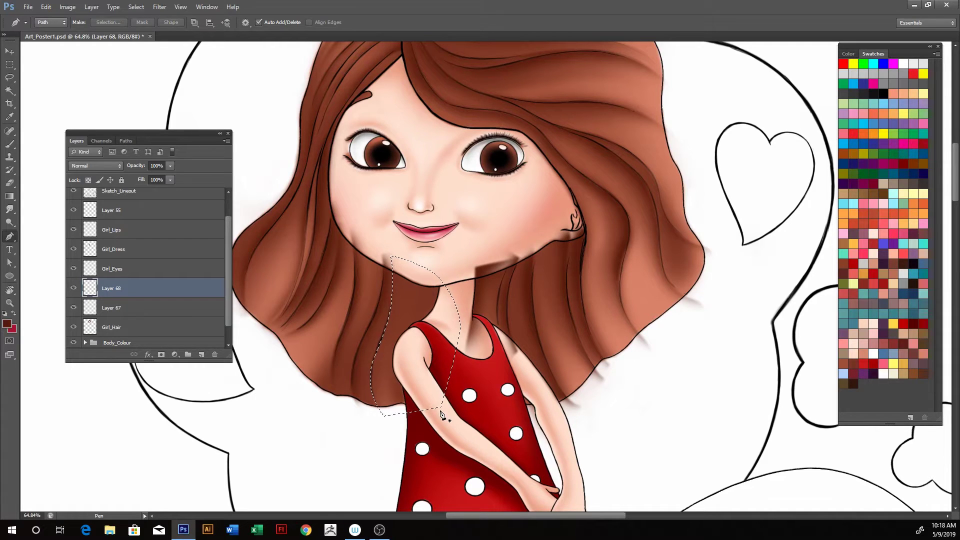
key("b")
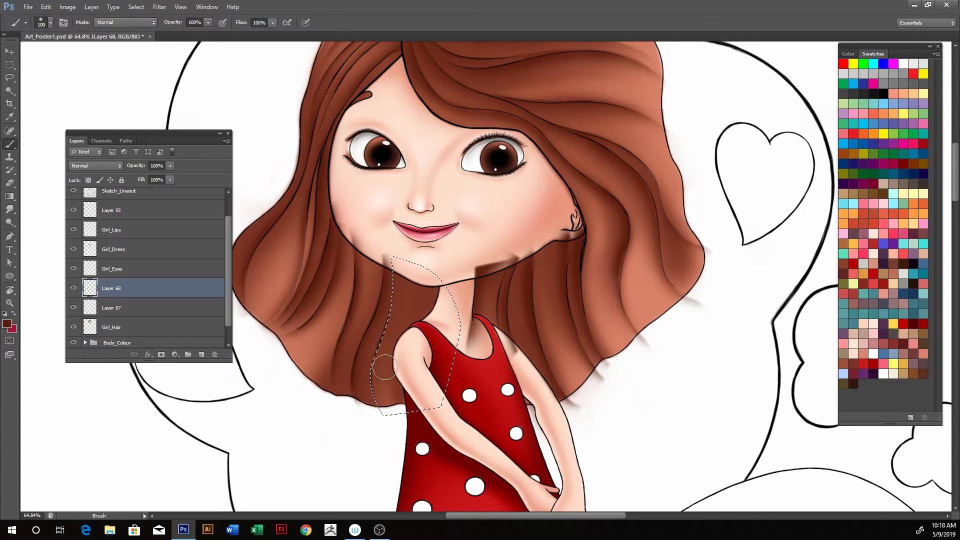
mouse_move(361, 407)
left_mouse_down()
mouse_move(364, 347)
mouse_move(392, 278)
mouse_move(385, 253)
mouse_move(433, 272)
left_mouse_up()
key("ctrl+d")
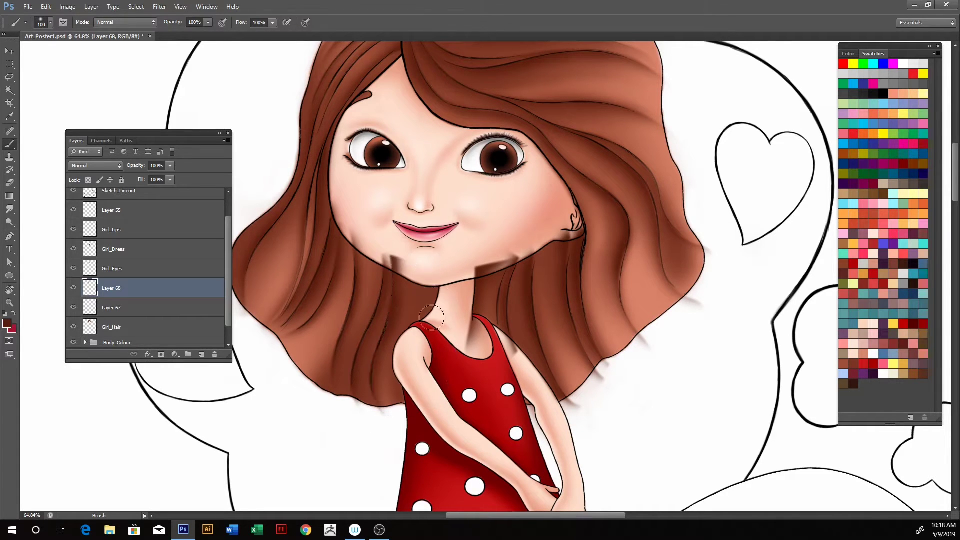
Step: Outline the neck area below the hair and paint shadow under the chin, redoing a too-dark stroke
key("p")
left_click(415, 409)
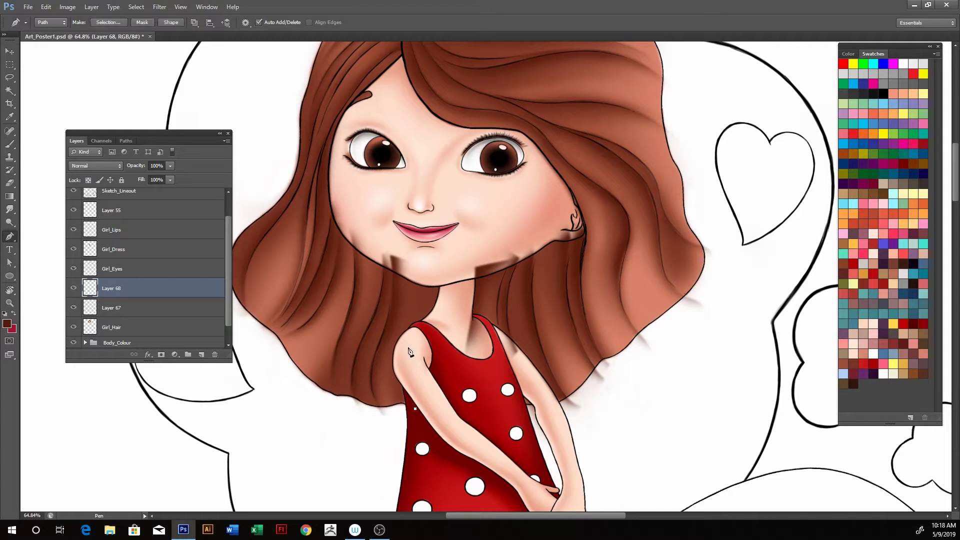
left_click_drag(413, 307, 435, 272)
left_click_drag(304, 354, 326, 393)
left_click_drag(373, 420, 389, 422)
left_click(415, 408)
key("ctrl+Return")
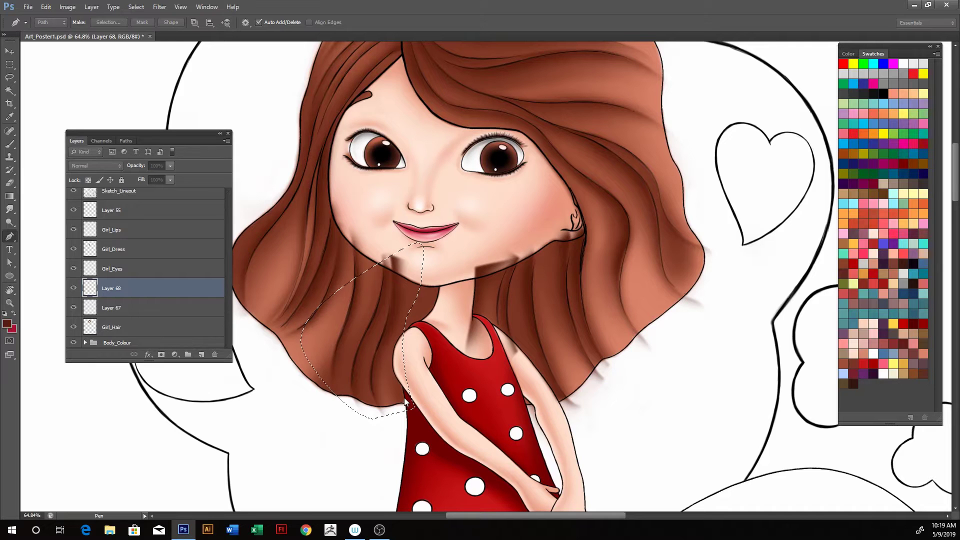
key("b")
mouse_move(390, 300)
left_mouse_down()
mouse_move(386, 310)
mouse_move(439, 279)
left_mouse_up()
key("ctrl+z")
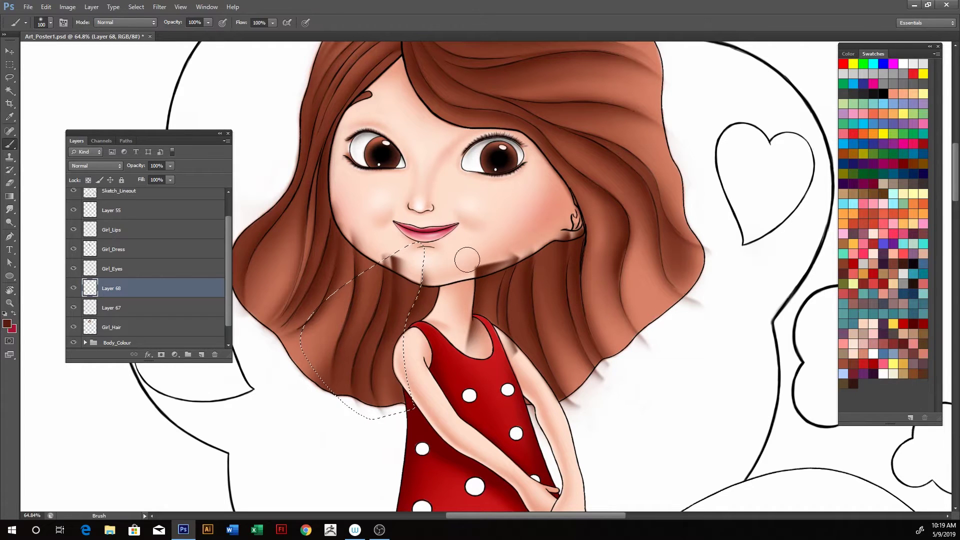
mouse_move(448, 300)
left_mouse_down()
mouse_move(486, 293)
mouse_move(489, 268)
mouse_move(478, 272)
left_mouse_up()
key("ctrl+d")
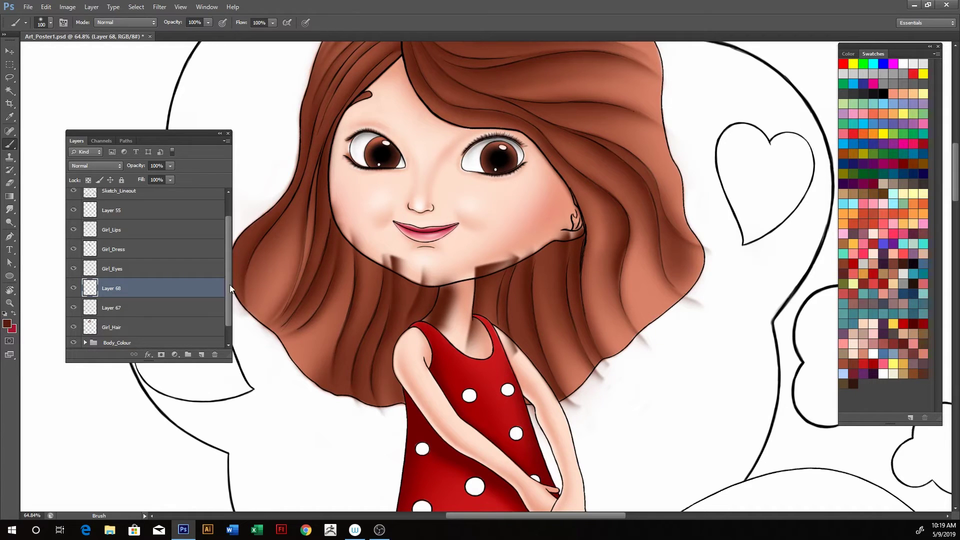
scroll(220, 295, "down", 1)
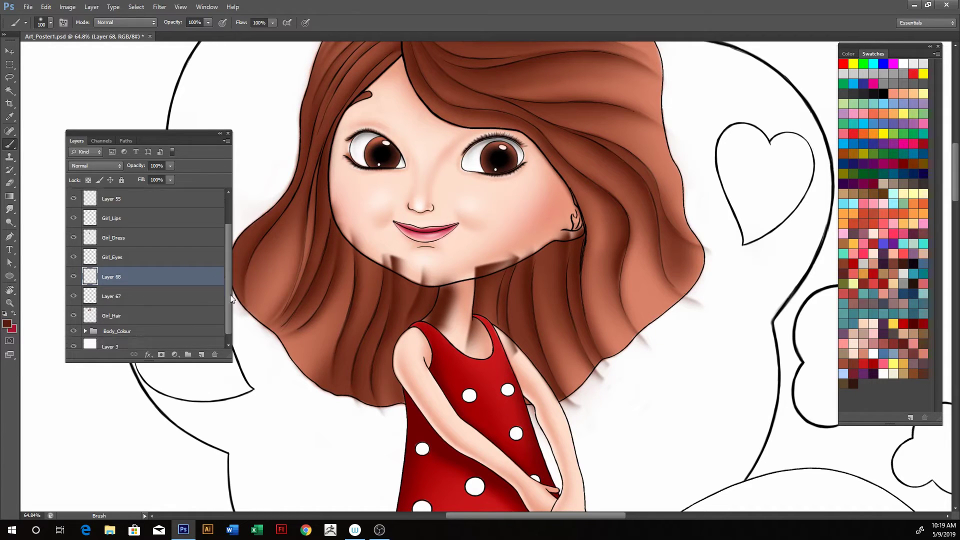
Step: Merge Layer 67 into Layer 68 and toggle the merged shadow layer to compare
left_click(136, 288, "shift")
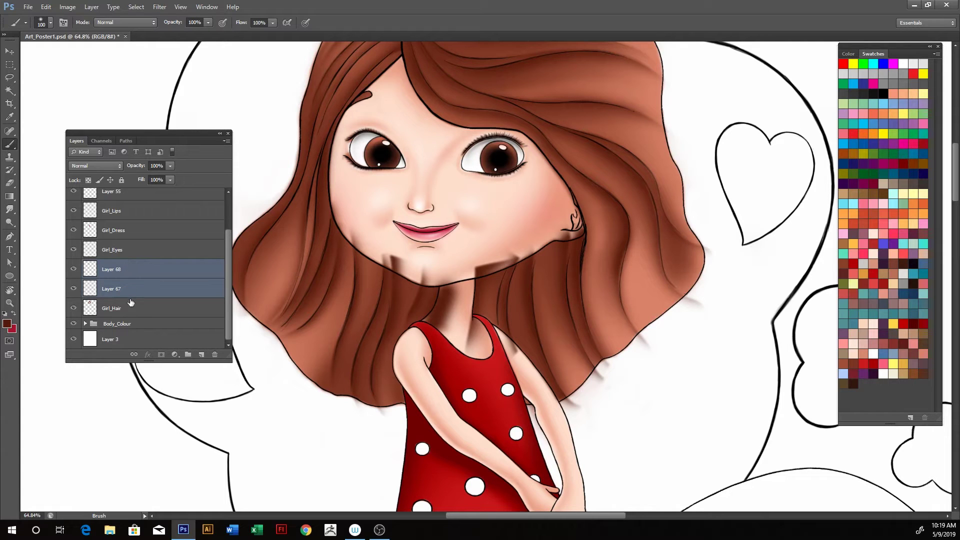
key("ctrl+e")
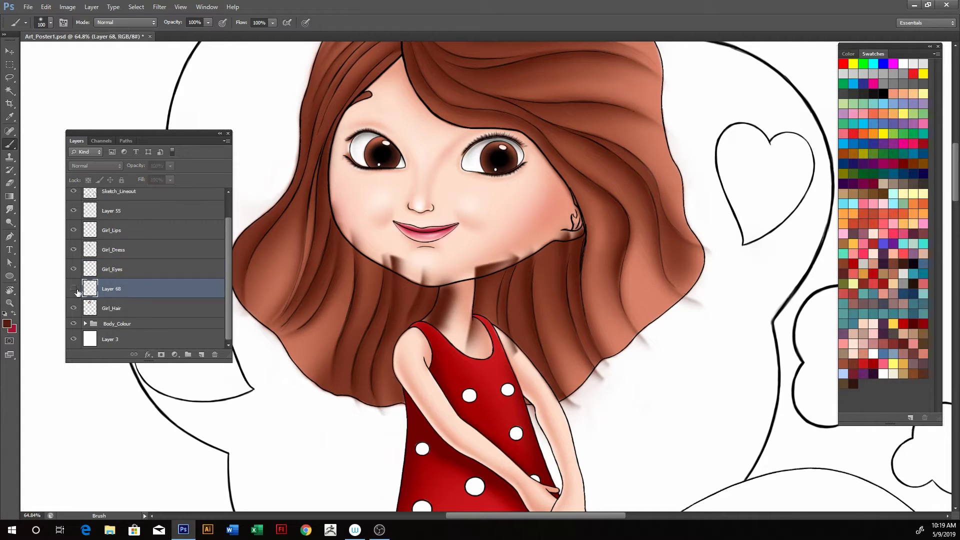
left_click(74, 289)
mouse_move(442, 266)
left_mouse_down()
mouse_move(392, 347)
mouse_move(420, 346)
left_mouse_up()
Step: Zoom in and erase the dark shadow along the jawline, under the ear and below the chin
key("z")
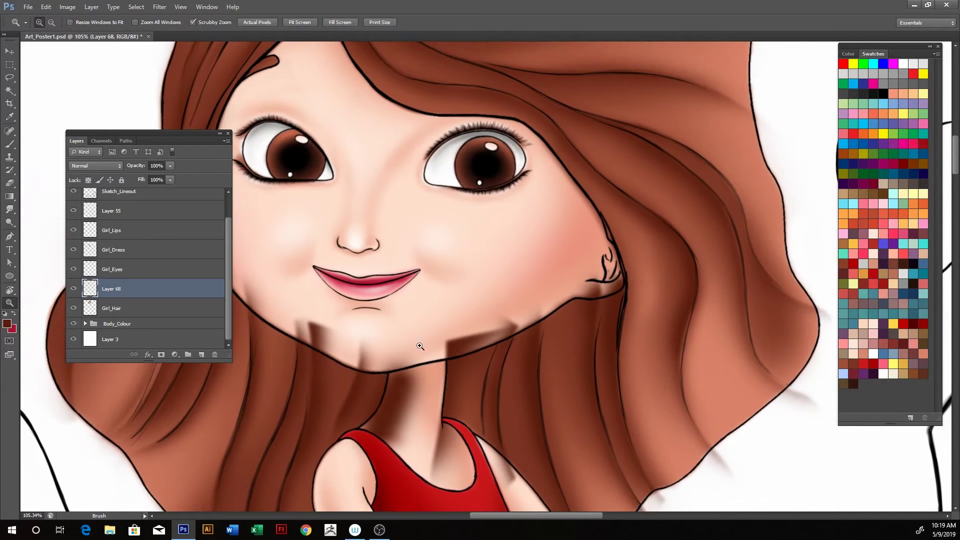
key("e")
key("Tab")
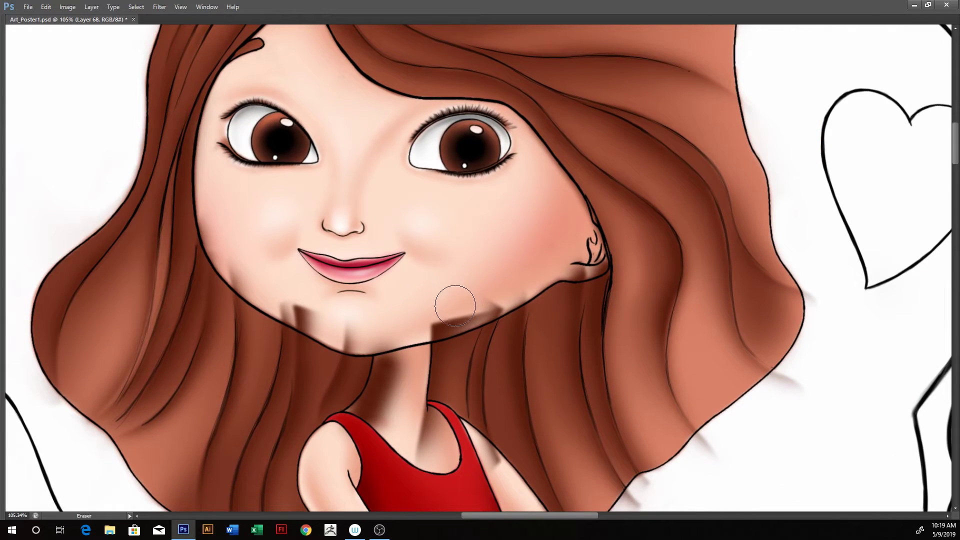
key("bracketleft")
key("bracketleft")
key("bracketleft")
mouse_move(441, 321)
left_mouse_down()
mouse_move(467, 325)
mouse_move(459, 320)
left_mouse_up()
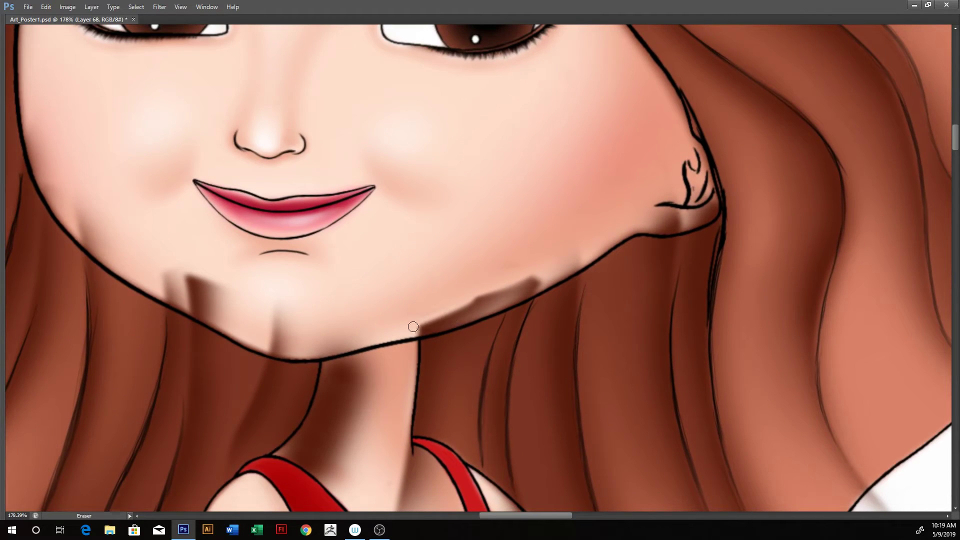
left_click_drag(404, 331, 556, 273)
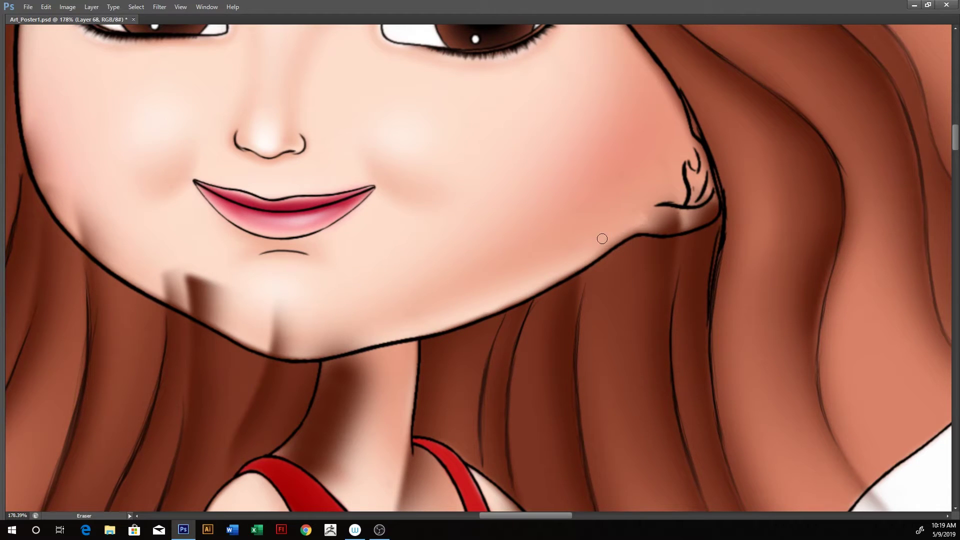
mouse_move(632, 225)
left_mouse_down()
mouse_move(680, 225)
mouse_move(660, 210)
mouse_move(679, 212)
left_mouse_up()
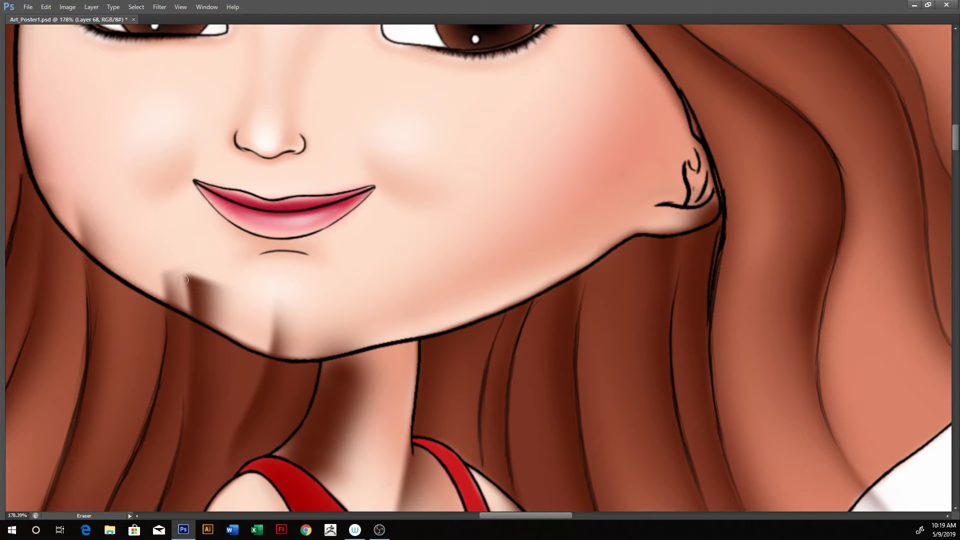
mouse_move(183, 280)
left_mouse_down()
mouse_move(174, 265)
mouse_move(180, 295)
mouse_move(156, 287)
mouse_move(156, 296)
mouse_move(225, 311)
mouse_move(226, 328)
mouse_move(275, 343)
mouse_move(300, 350)
mouse_move(289, 316)
mouse_move(278, 323)
mouse_move(347, 337)
mouse_move(338, 346)
mouse_move(371, 336)
mouse_move(335, 342)
left_mouse_up()
left_click_drag(391, 303, 499, 248)
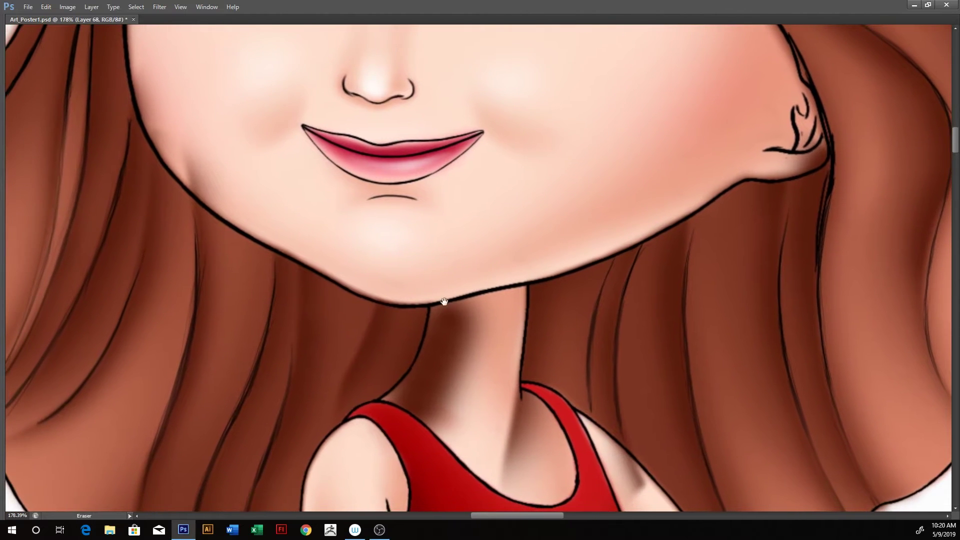
Step: Erase the dark streaks on the neck's left side and the shoulder
mouse_move(446, 300)
left_mouse_down()
mouse_move(455, 357)
mouse_move(474, 335)
mouse_move(455, 311)
mouse_move(440, 317)
left_mouse_up()
left_click_drag(390, 405, 435, 337)
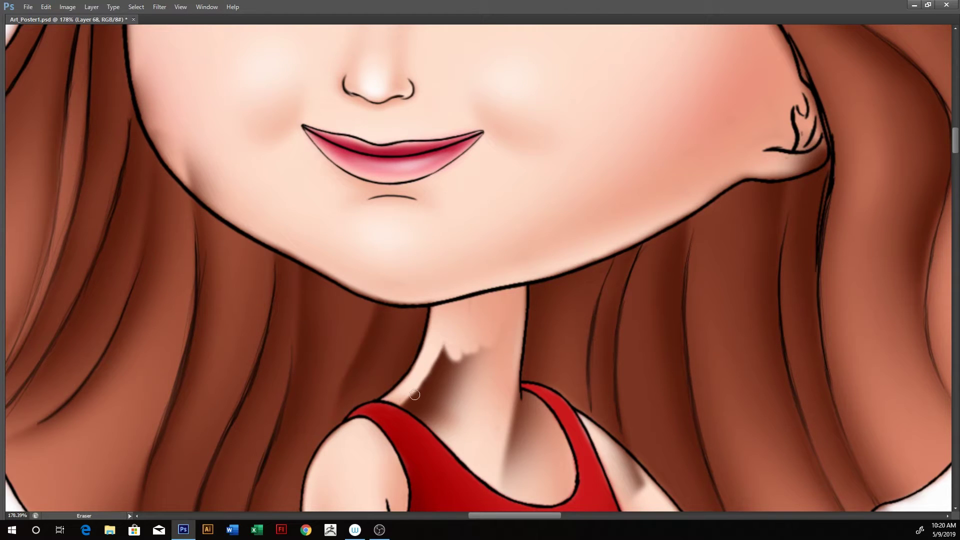
left_click_drag(414, 395, 431, 374)
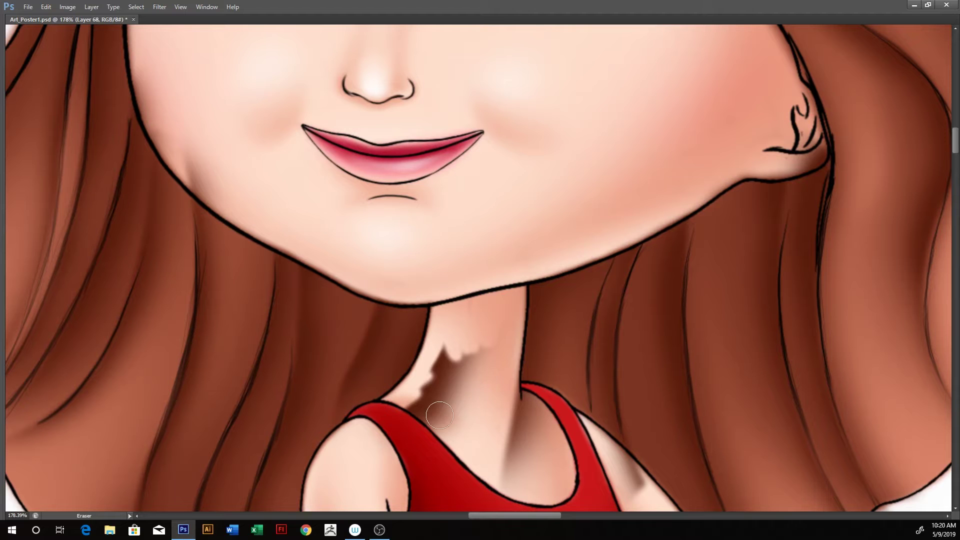
mouse_move(440, 416)
left_mouse_down()
mouse_move(461, 364)
mouse_move(415, 415)
left_mouse_up()
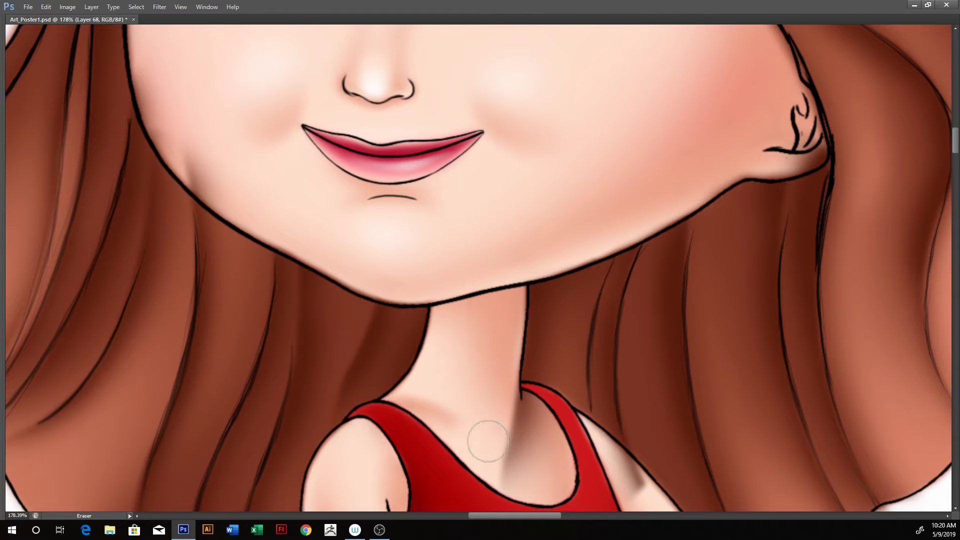
left_click_drag(640, 309, 556, 219)
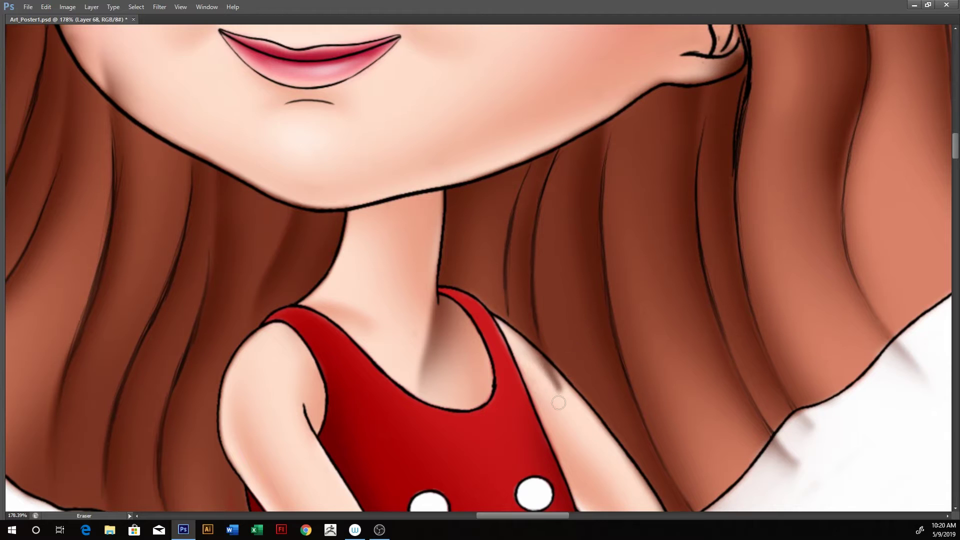
mouse_move(559, 402)
left_mouse_down()
mouse_move(518, 349)
mouse_move(545, 377)
left_mouse_up()
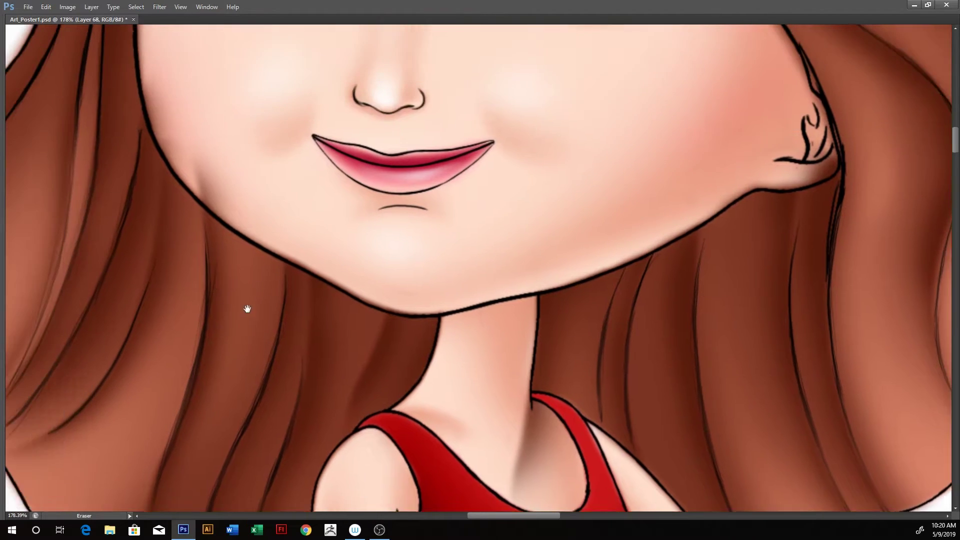
Step: Erase the smudge along the jawline and soften the shading on the left cheek edge
left_click_drag(181, 212, 329, 375)
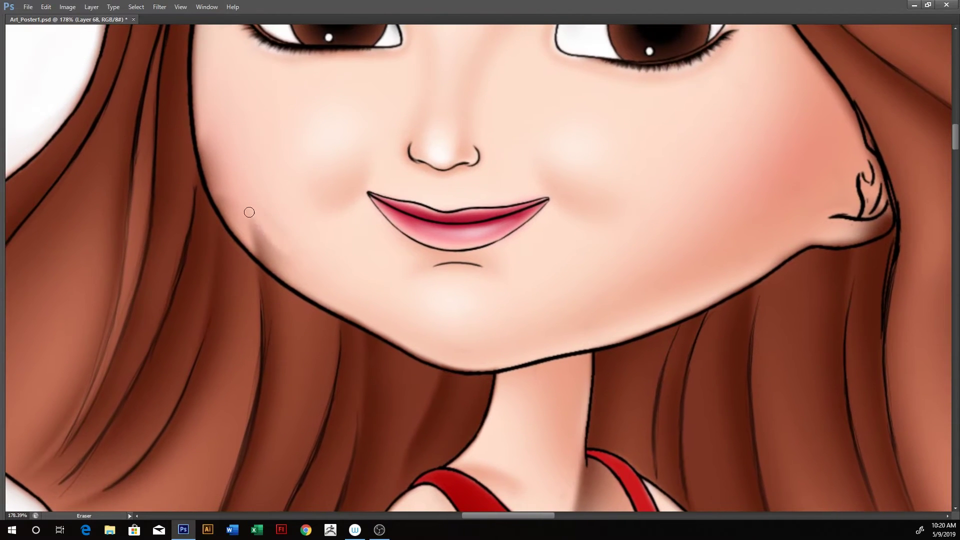
left_click_drag(249, 235, 254, 249)
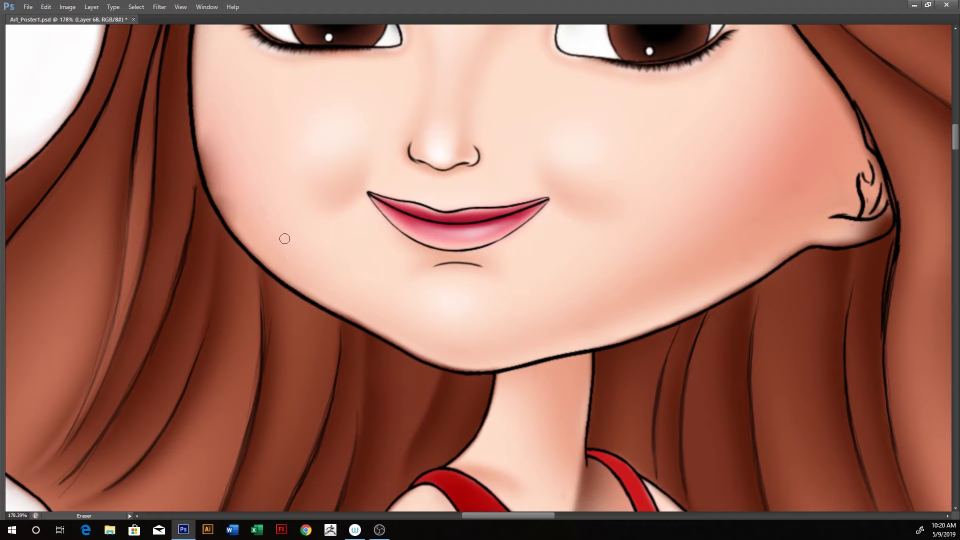
mouse_move(218, 137)
left_mouse_down()
mouse_move(220, 163)
mouse_move(208, 150)
mouse_move(212, 183)
mouse_move(239, 223)
mouse_move(314, 193)
left_mouse_up()
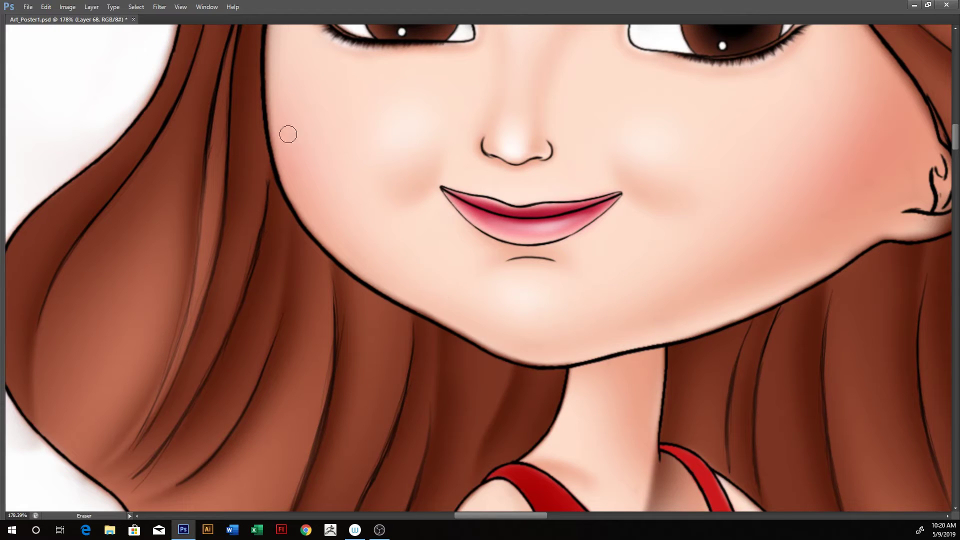
left_click_drag(396, 284, 447, 240)
Step: Make the Girl_Hair layer active and zoom in on the hair's lower edge
scroll(437, 232, "down", 4)
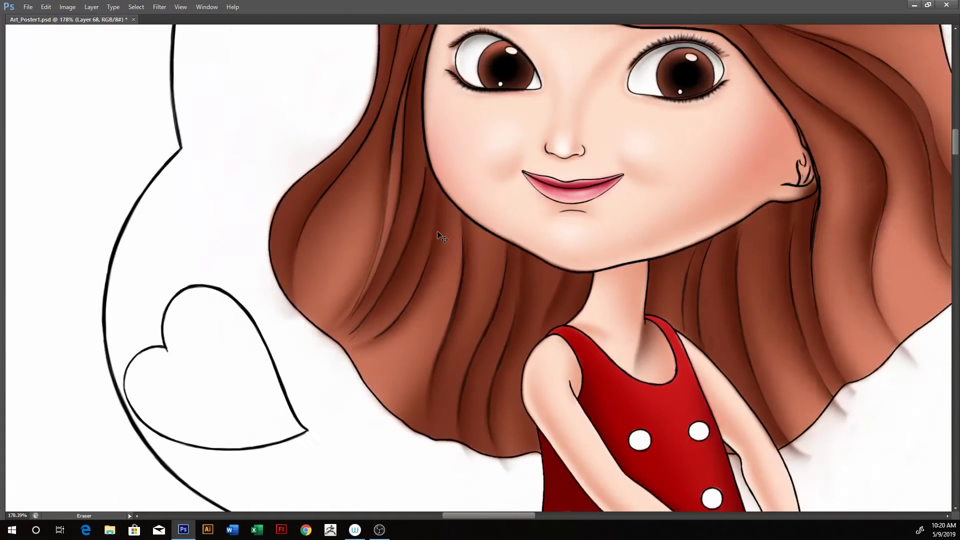
left_click_drag(431, 204, 339, 227)
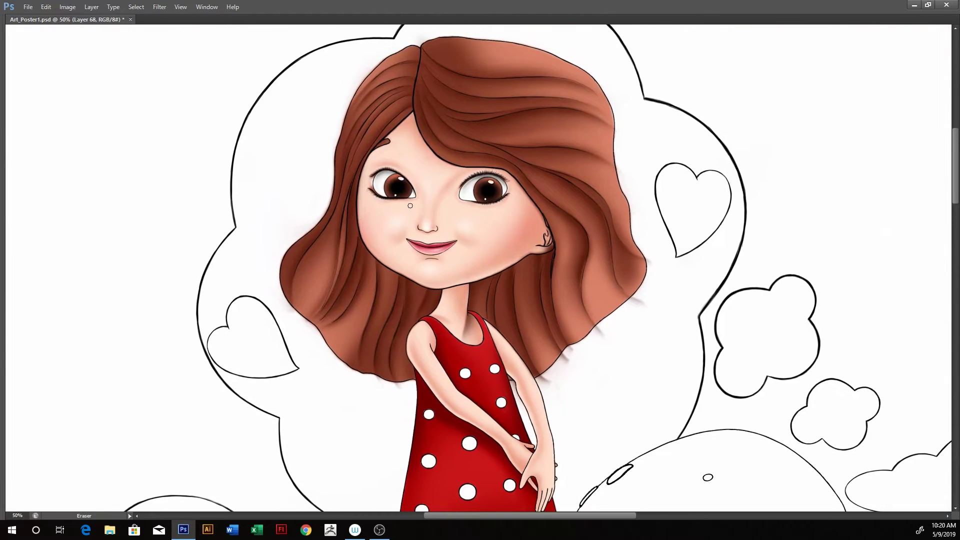
key("bracketright")
key("bracketright")
key("bracketright")
key("bracketright")
key("bracketright")
key("bracketright")
key("bracketright")
key("bracketright")
key("bracketright")
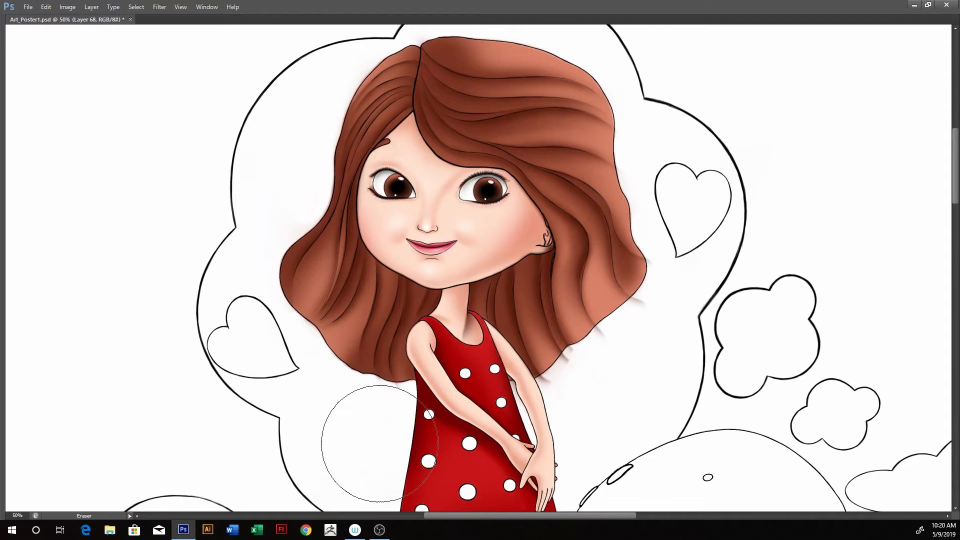
left_click_drag(664, 278, 587, 291)
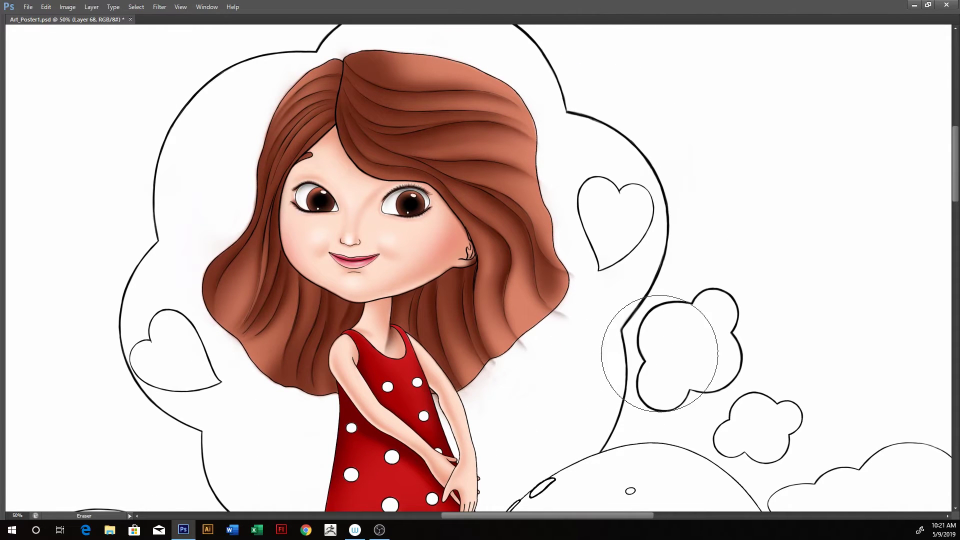
left_click_drag(359, 144, 305, 161)
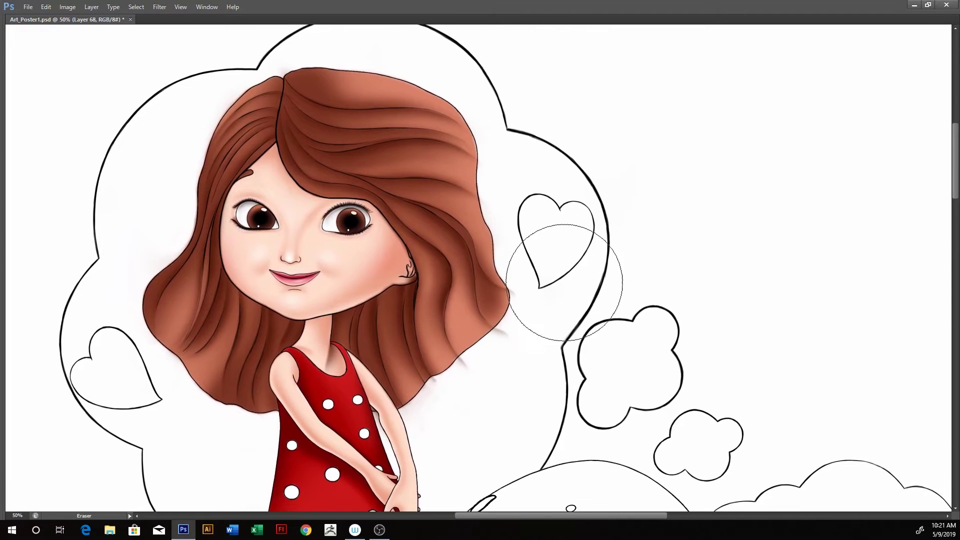
scroll(549, 317, "up", 2)
left_click_drag(418, 253, 479, 311)
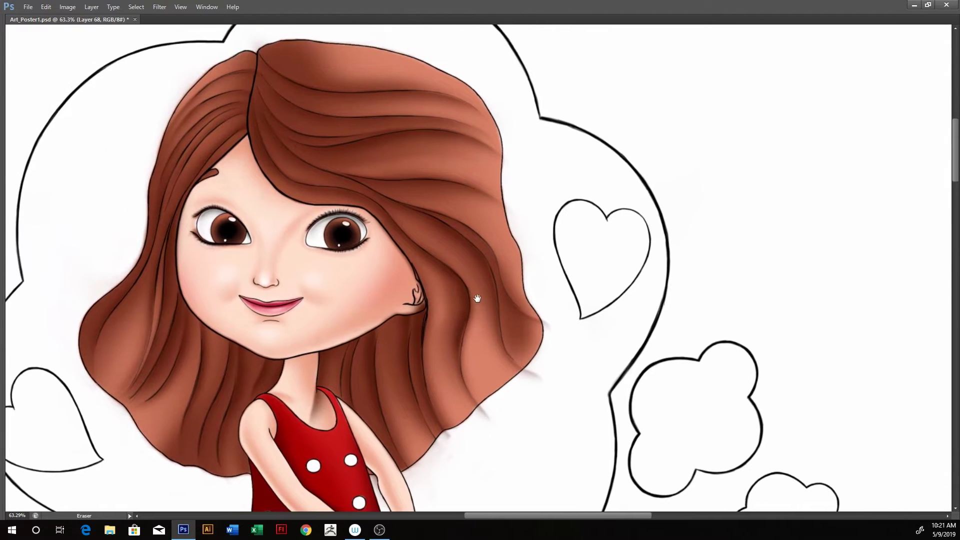
key("Tab")
left_click_drag(249, 281, 212, 246)
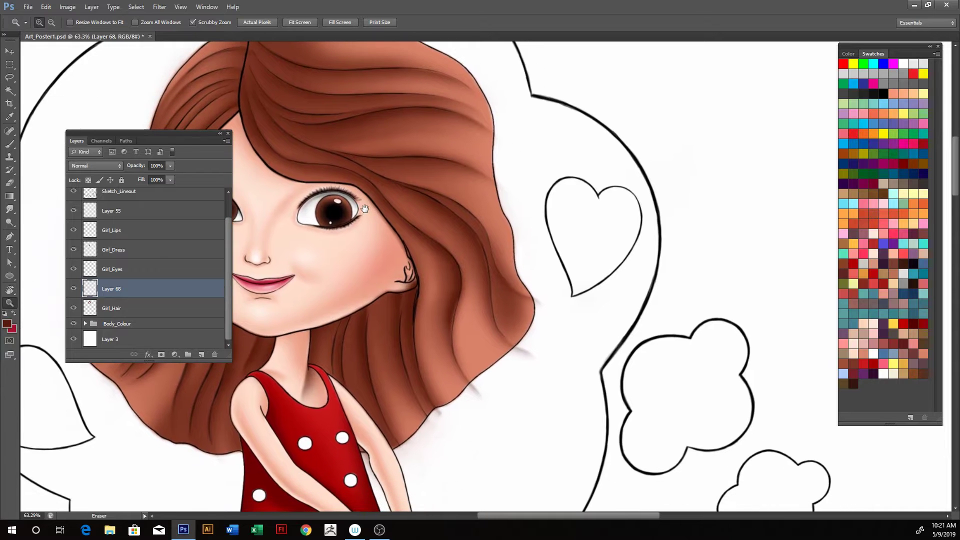
left_click(137, 310)
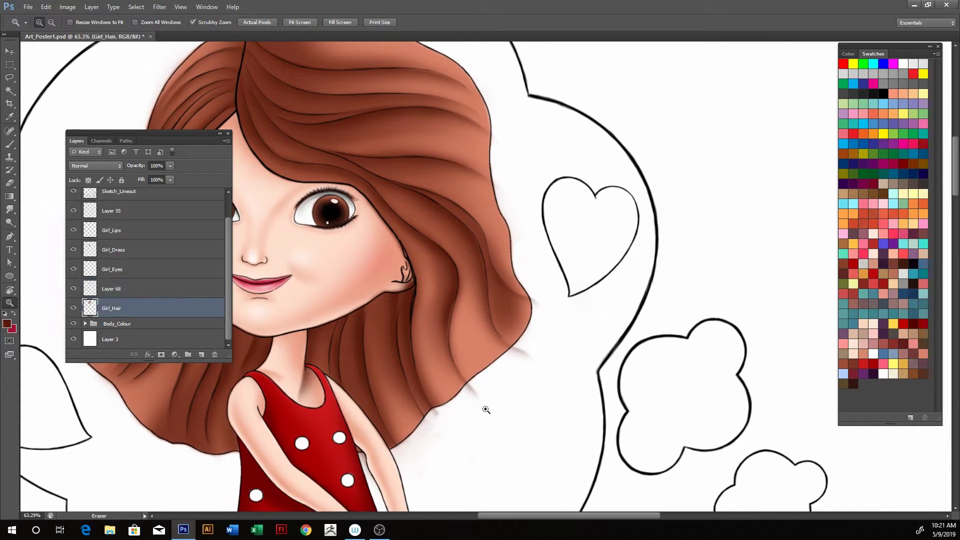
scroll(480, 400, "up", 2)
scroll(461, 337, "up", 2)
scroll(467, 375, "up", 2)
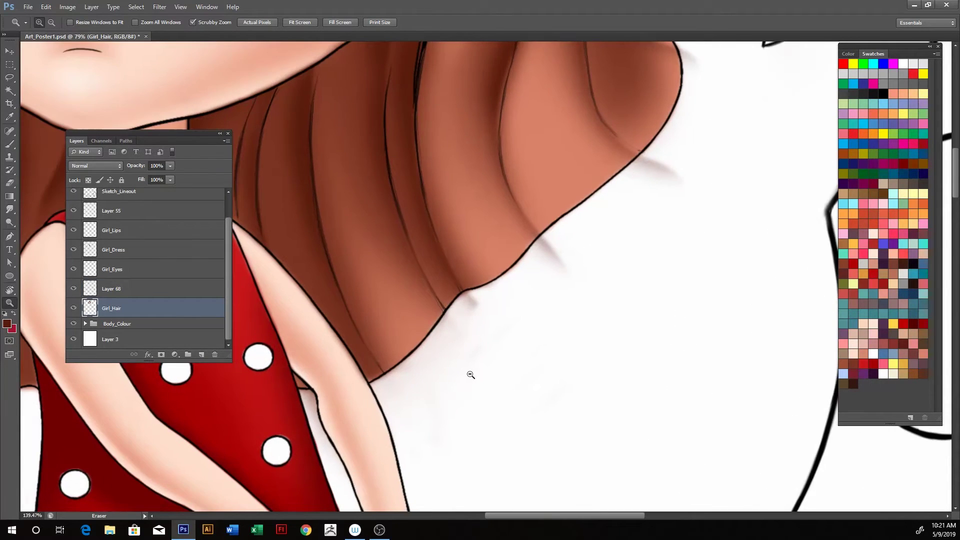
left_click_drag(471, 375, 457, 354)
scroll(413, 383, "up", 1)
Step: Erase the grey shadow below the hair edge and between the dress and arm
key("e")
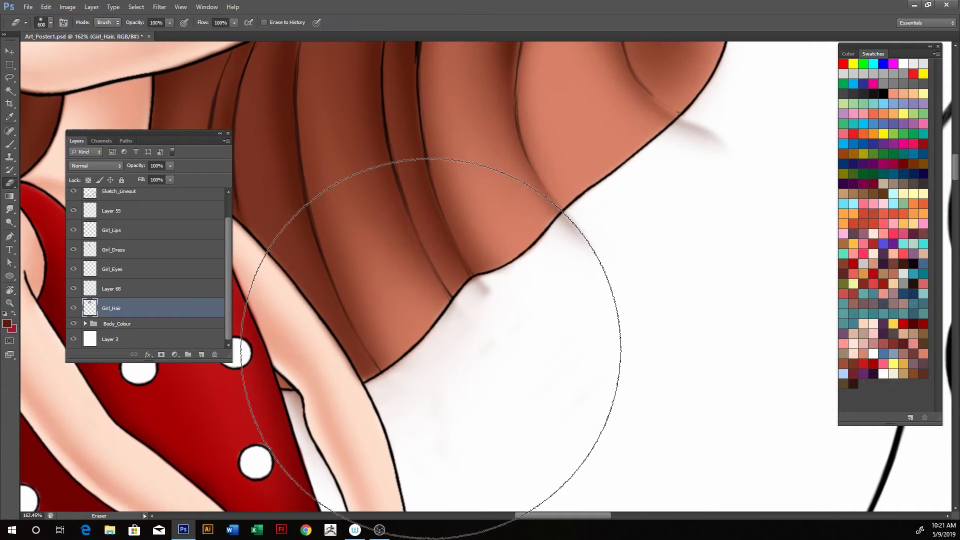
key("bracketleft")
key("bracketleft")
key("bracketleft")
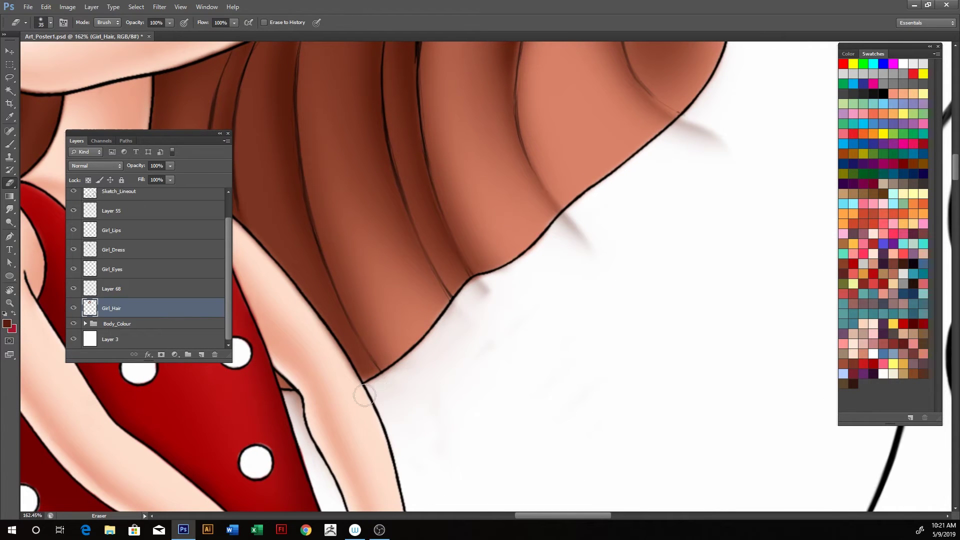
mouse_move(360, 393)
left_mouse_down()
mouse_move(372, 389)
mouse_move(365, 431)
left_mouse_up()
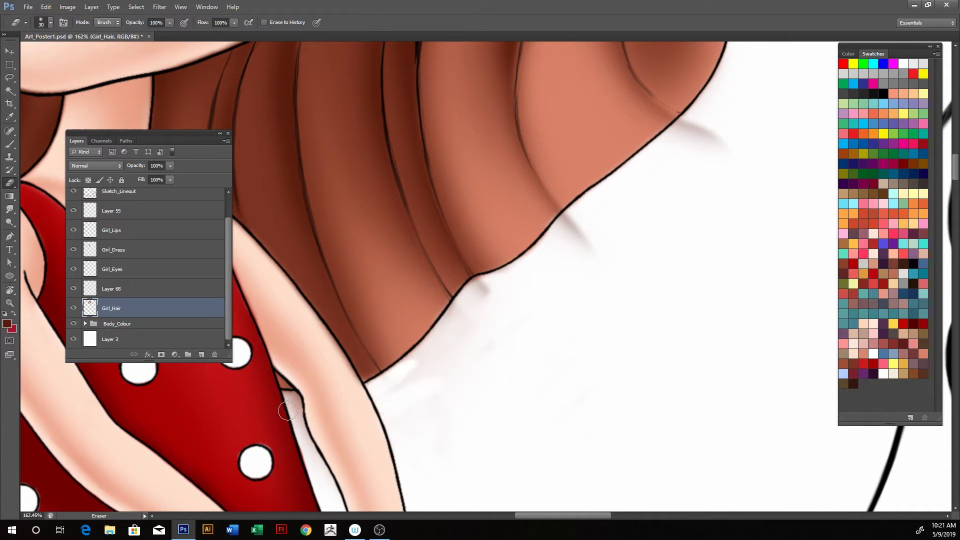
left_click_drag(288, 411, 292, 400)
key("bracketright")
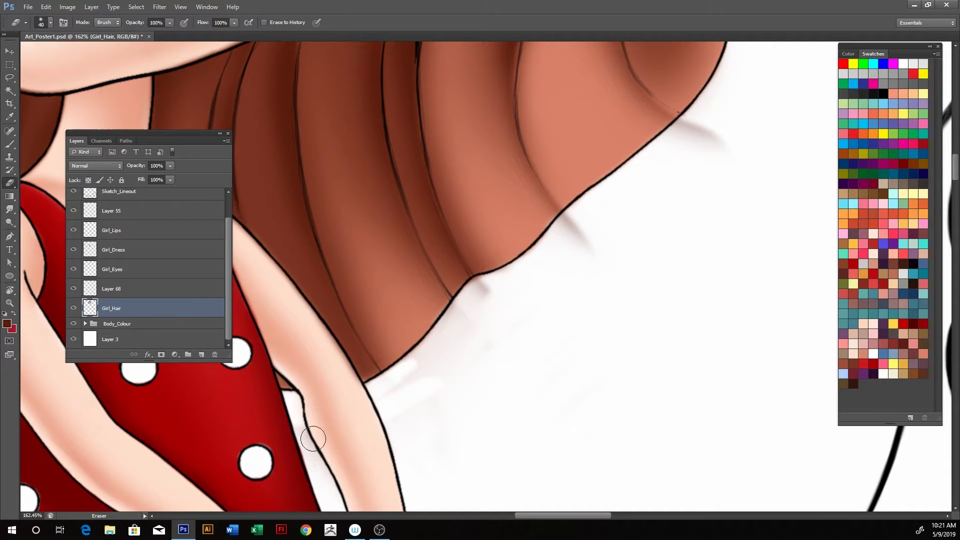
key("bracketright")
key("bracketright")
key("bracketright")
left_click_drag(415, 381, 465, 380)
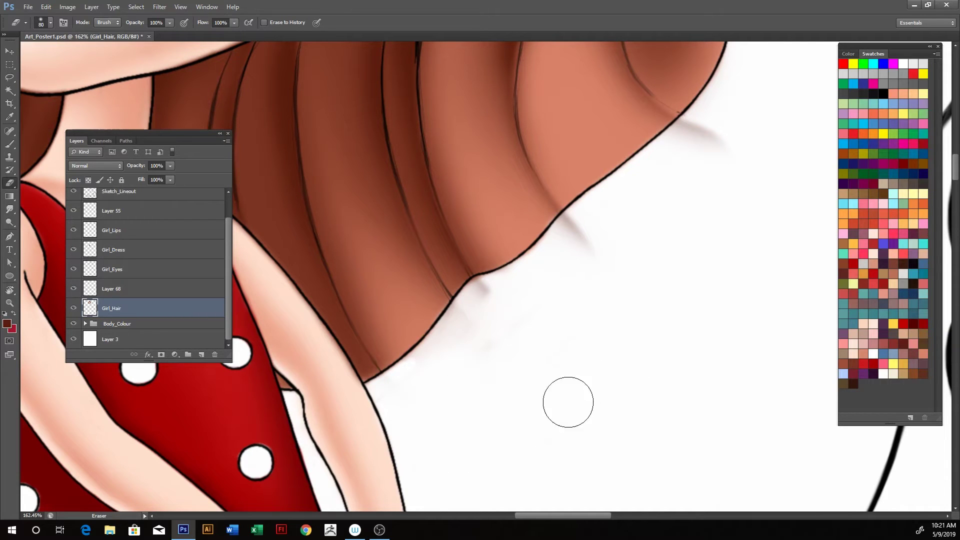
key("bracketleft")
key("bracketleft")
key("bracketleft")
key("bracketleft")
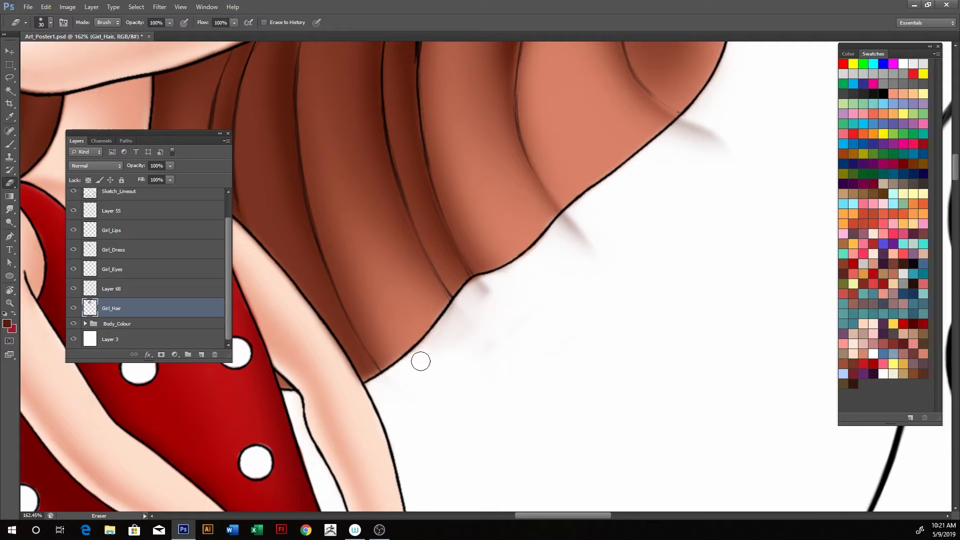
mouse_move(420, 354)
left_mouse_down()
mouse_move(481, 282)
mouse_move(495, 280)
mouse_move(427, 375)
mouse_move(506, 374)
mouse_move(451, 343)
mouse_move(475, 308)
left_mouse_up()
key("bracketright")
key("bracketleft")
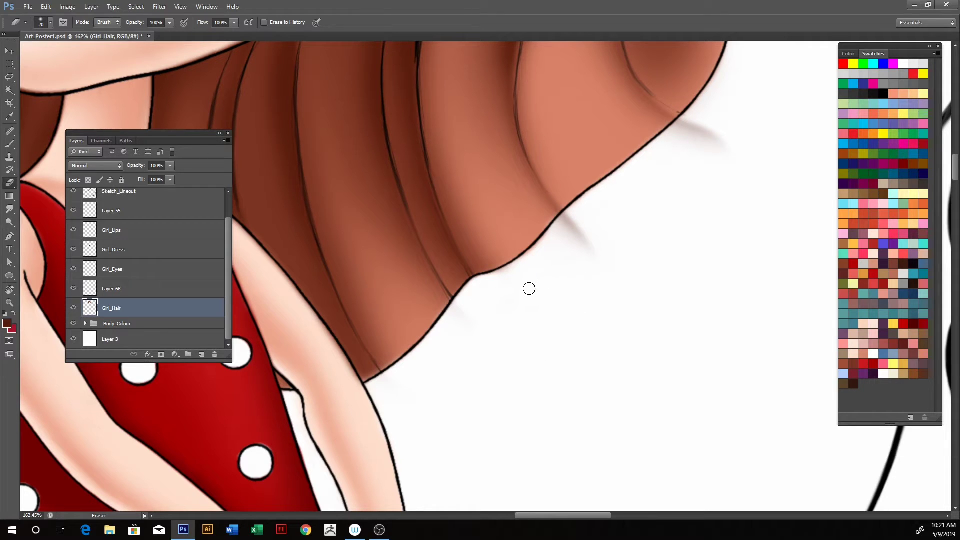
key("v")
mouse_move(462, 314)
left_mouse_down()
mouse_move(473, 313)
mouse_move(465, 302)
left_mouse_up()
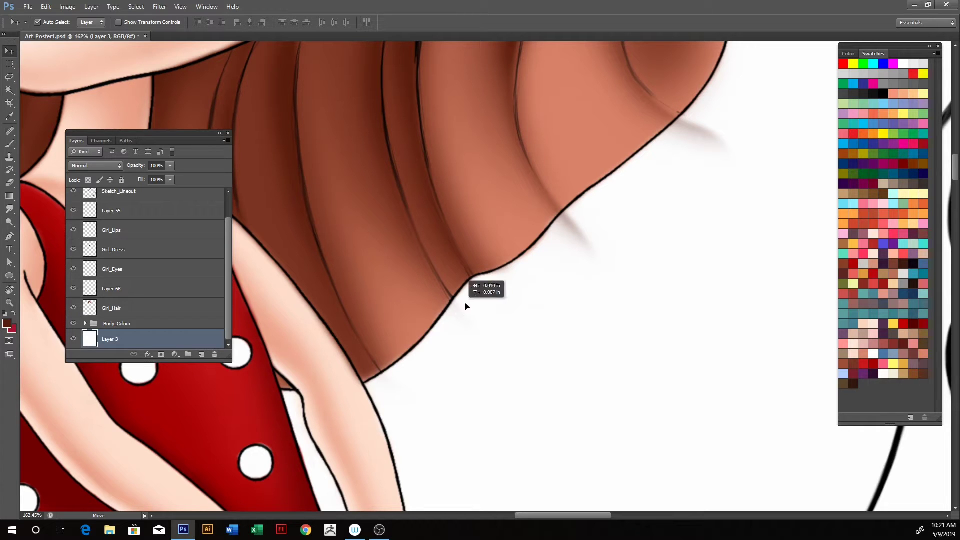
Step: Toggle Girl_Hair and Layer 68 visibility to compare the erased hair areas
left_click(472, 302)
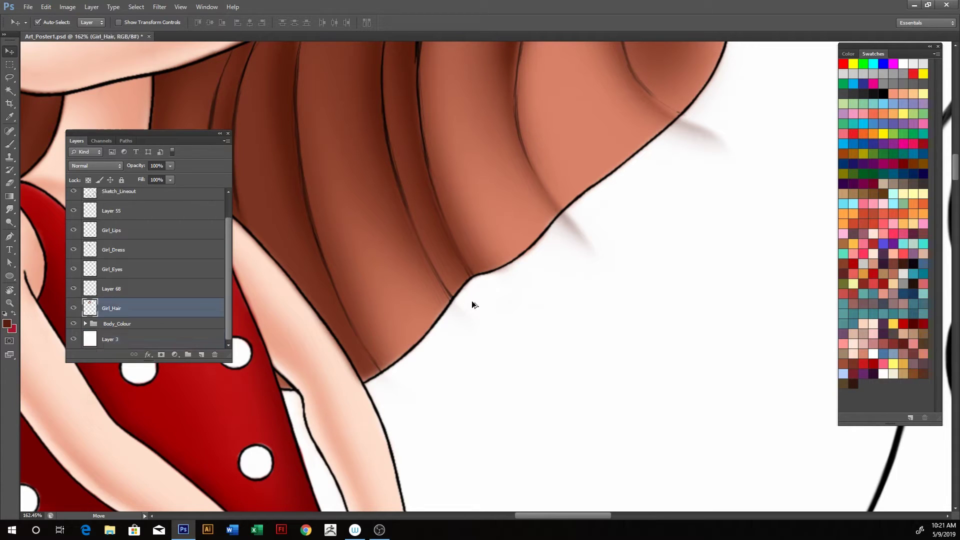
left_click(74, 308)
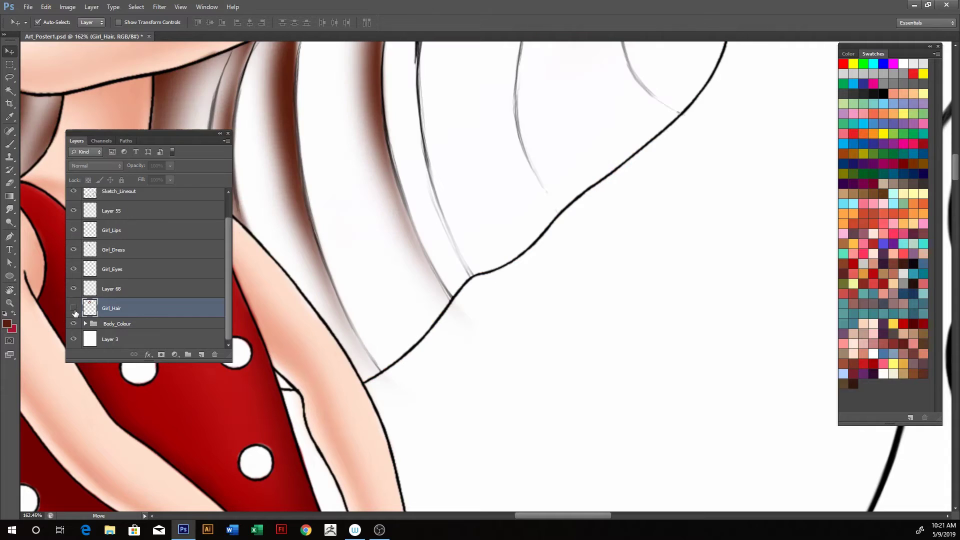
left_click(74, 309)
left_click(75, 293)
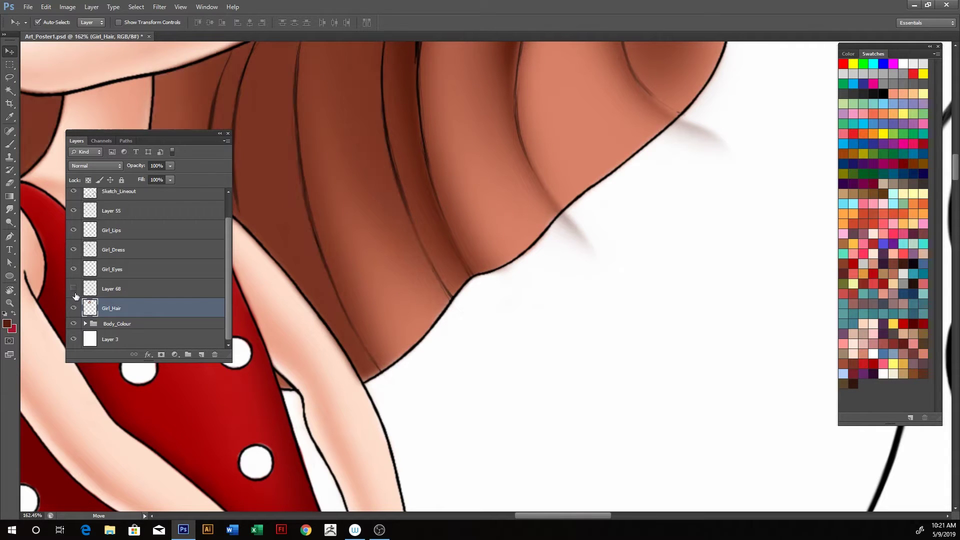
left_click(74, 290)
Step: Select Layer 68 together with Girl_Hair and merge them with Ctrl+E
left_click(151, 295)
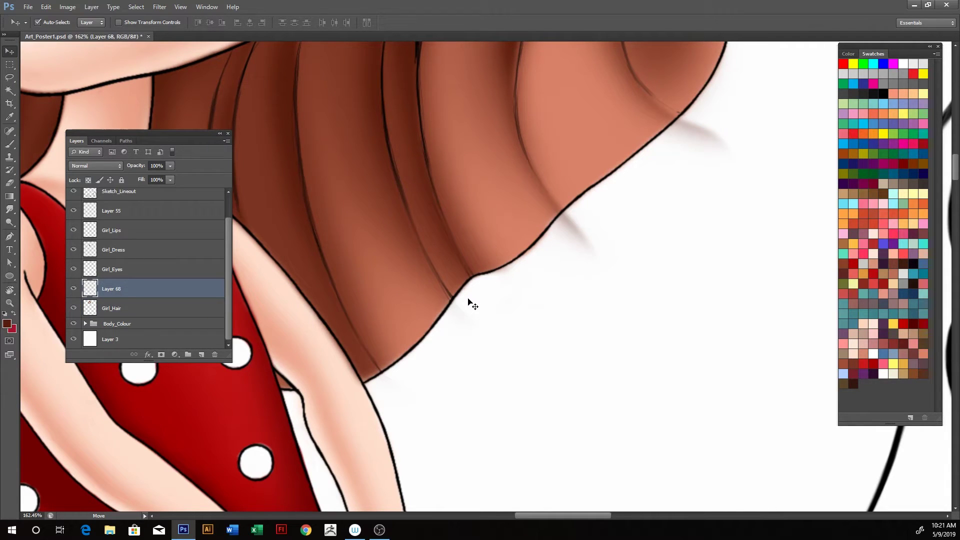
key("e")
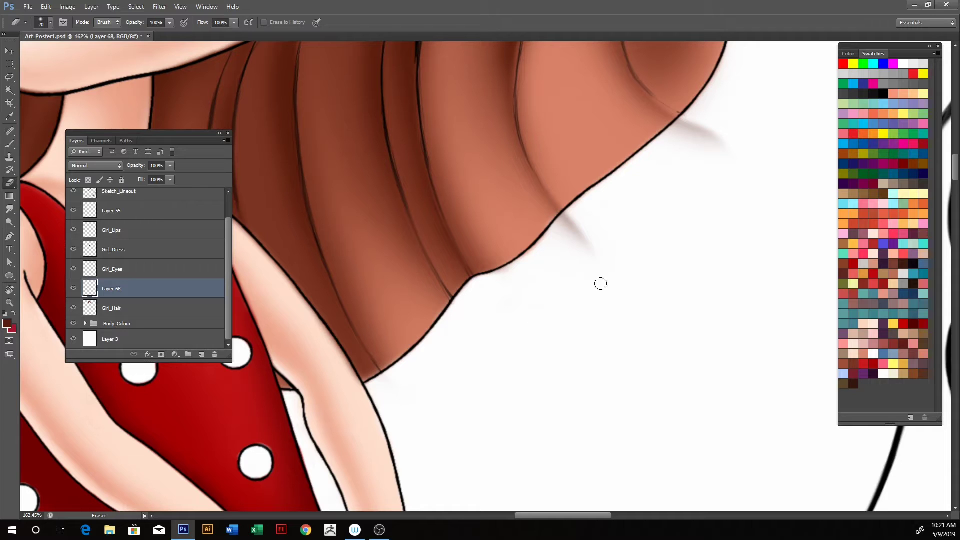
left_click(123, 309, "shift")
key("ctrl+e")
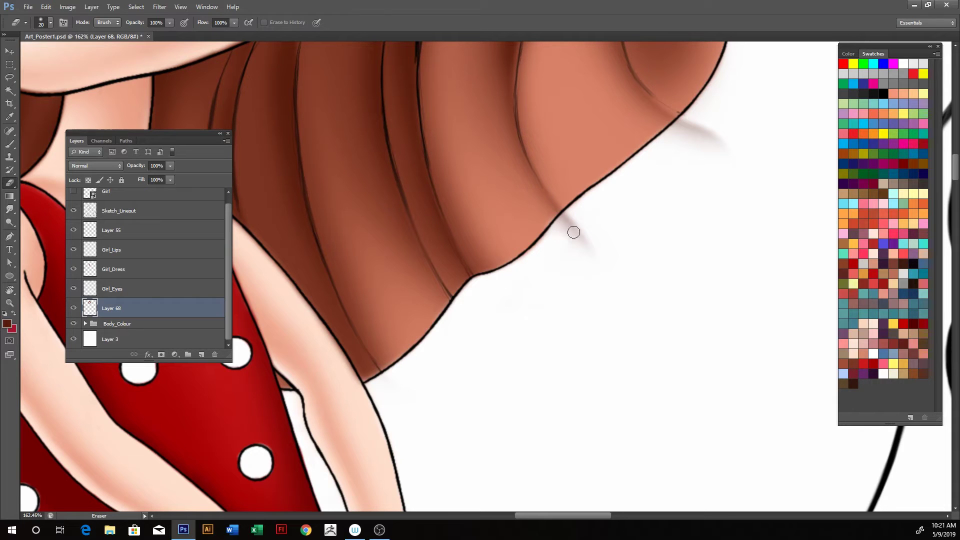
Step: Erase the grey streaks and halo just outside the lower hair locks
mouse_move(539, 259)
left_mouse_down()
mouse_move(574, 215)
mouse_move(575, 255)
left_mouse_up()
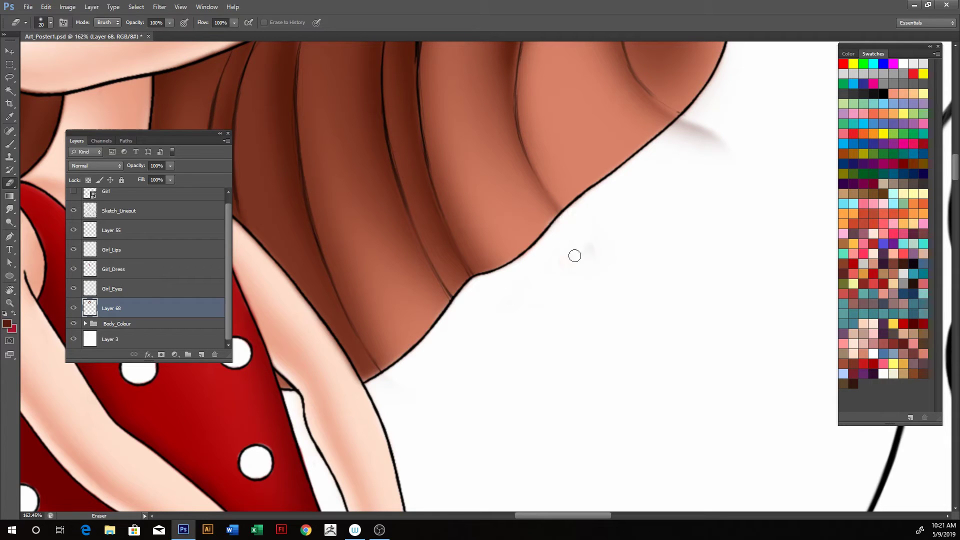
left_click_drag(684, 232, 483, 247)
mouse_move(481, 288)
left_mouse_down()
mouse_move(521, 240)
mouse_move(497, 255)
mouse_move(537, 244)
mouse_move(519, 287)
left_mouse_up()
mouse_move(568, 106)
left_mouse_down()
mouse_move(541, 208)
mouse_move(523, 211)
mouse_move(540, 230)
mouse_move(523, 492)
left_mouse_up()
mouse_move(480, 255)
left_mouse_down()
mouse_move(508, 257)
mouse_move(523, 291)
left_mouse_up()
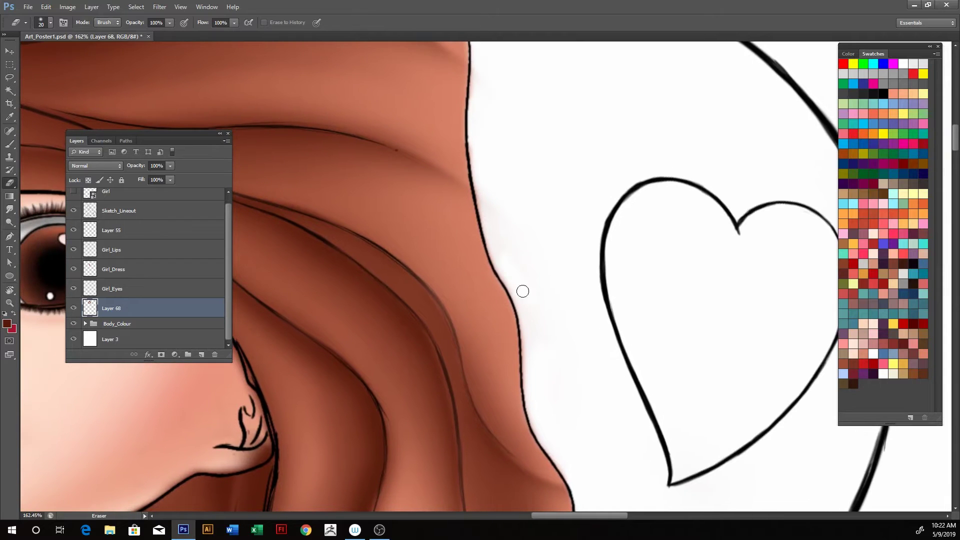
mouse_move(483, 181)
left_mouse_down()
mouse_move(525, 334)
mouse_move(560, 361)
left_mouse_up()
scroll(515, 300, "up", 2)
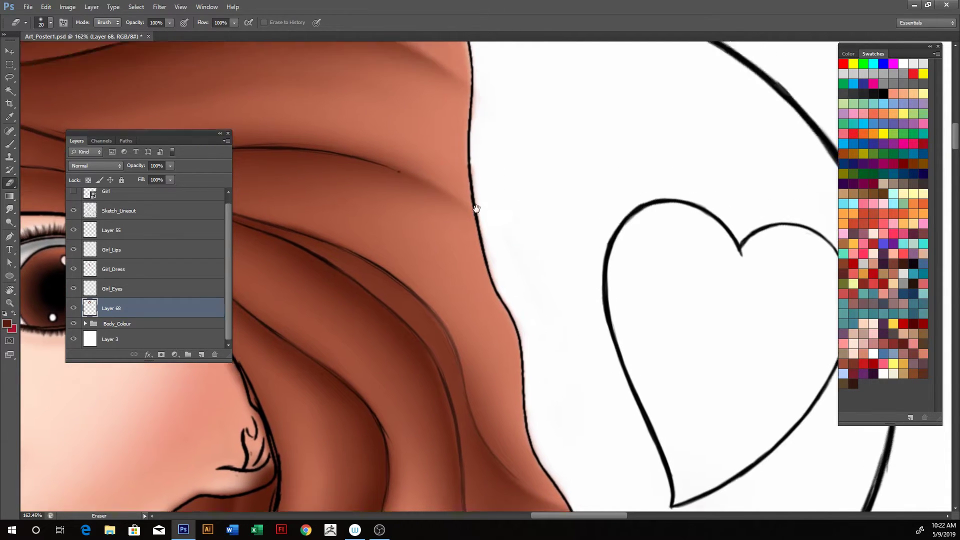
scroll(473, 247, "up", 3)
left_click_drag(474, 248, 476, 300)
left_click_drag(481, 167, 472, 208)
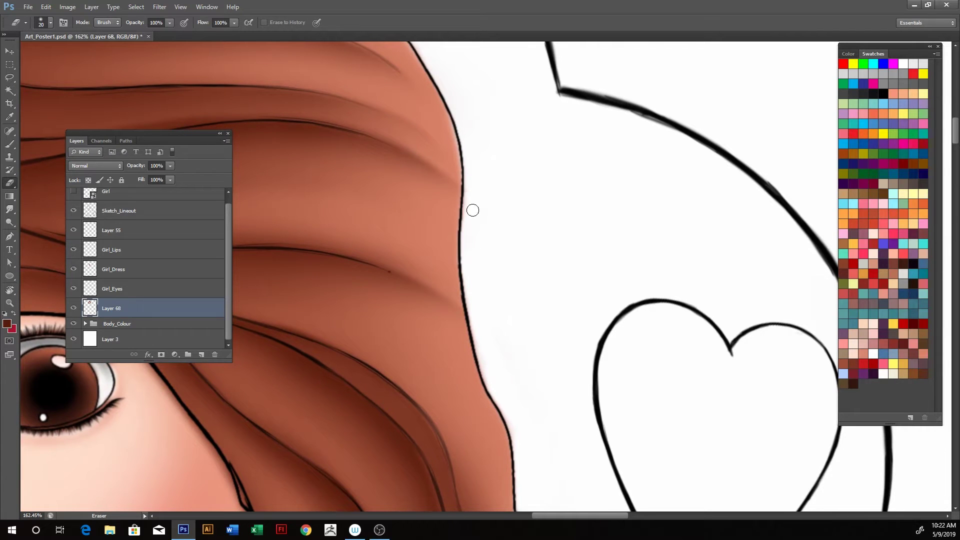
Step: Clean the halo along the top hair outline and above the hair junction
mouse_move(482, 124)
left_mouse_down()
mouse_move(497, 193)
mouse_move(465, 163)
mouse_move(553, 123)
left_mouse_up()
left_click_drag(630, 134, 567, 115)
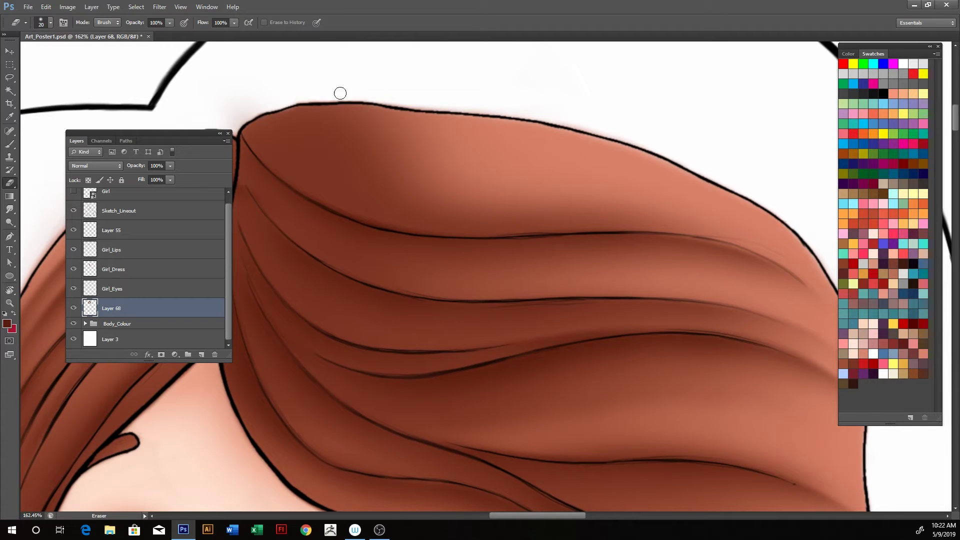
left_click_drag(378, 112, 493, 114)
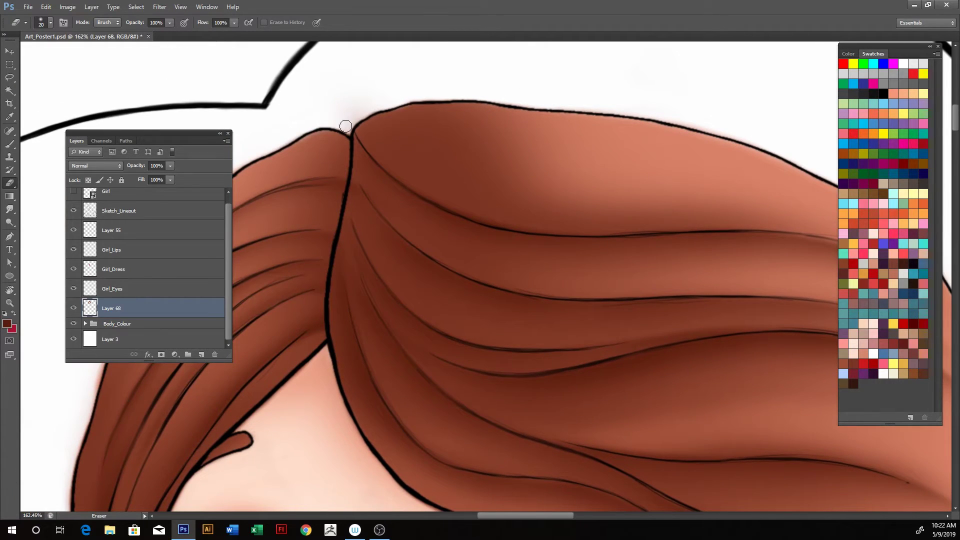
left_click_drag(345, 126, 368, 97)
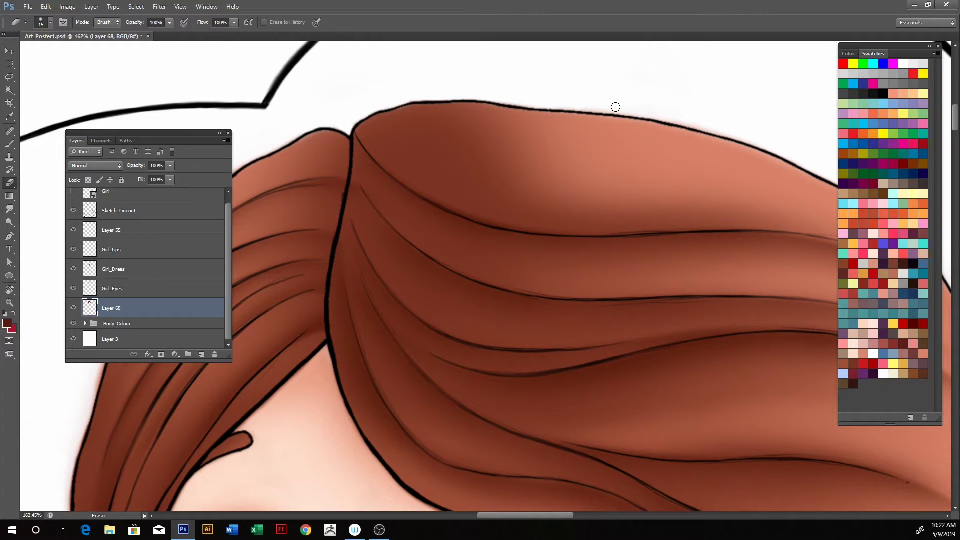
left_click_drag(477, 152, 389, 140)
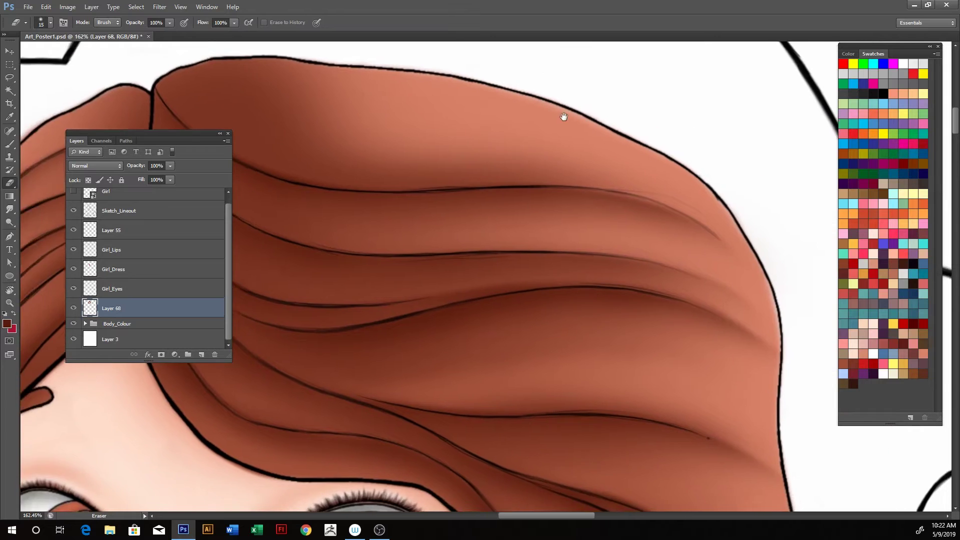
left_click_drag(573, 102, 446, 189)
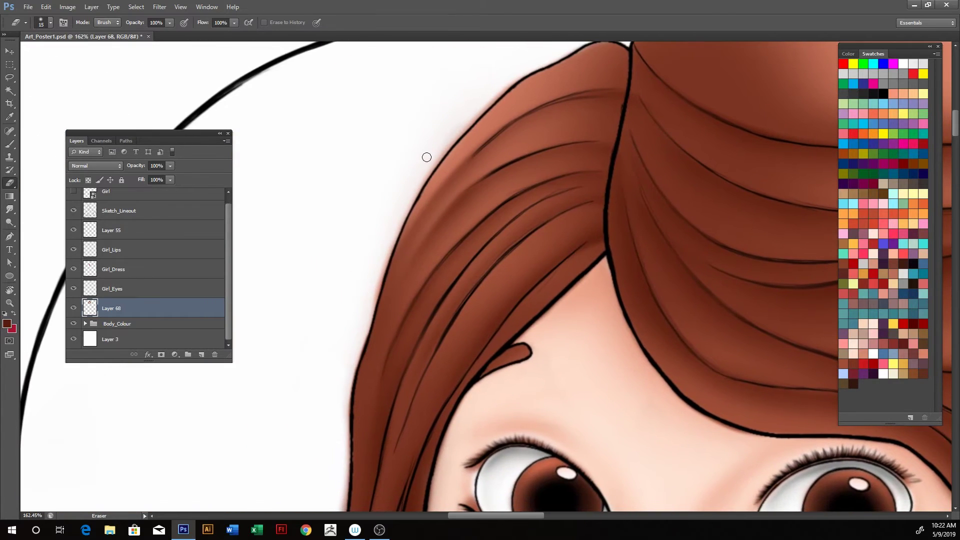
mouse_move(476, 129)
left_mouse_down()
mouse_move(426, 179)
mouse_move(420, 161)
mouse_move(483, 116)
left_mouse_up()
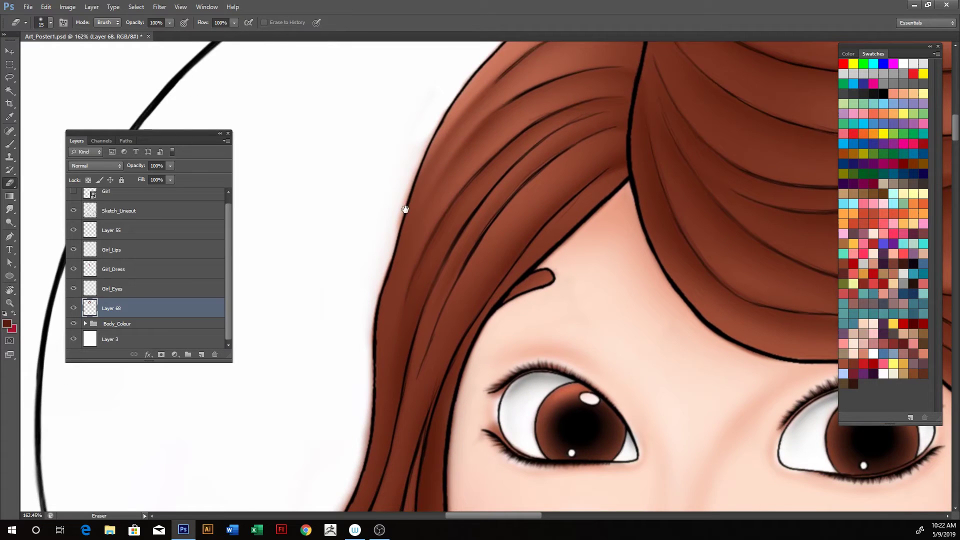
Step: Whiten the pink halo along the side hair and the lower curl outline
left_click_drag(405, 209, 412, 195)
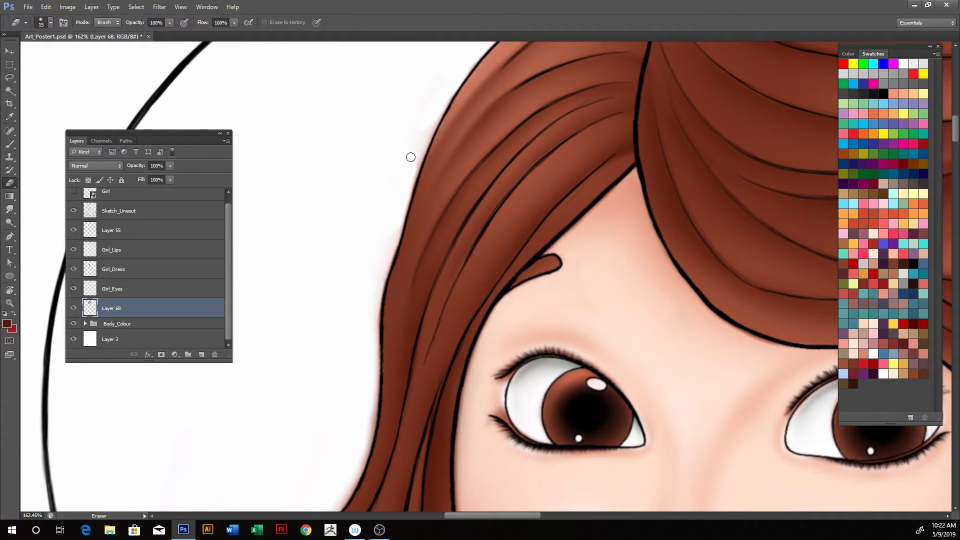
scroll(405, 200, "down", 2)
left_click_drag(380, 283, 410, 247)
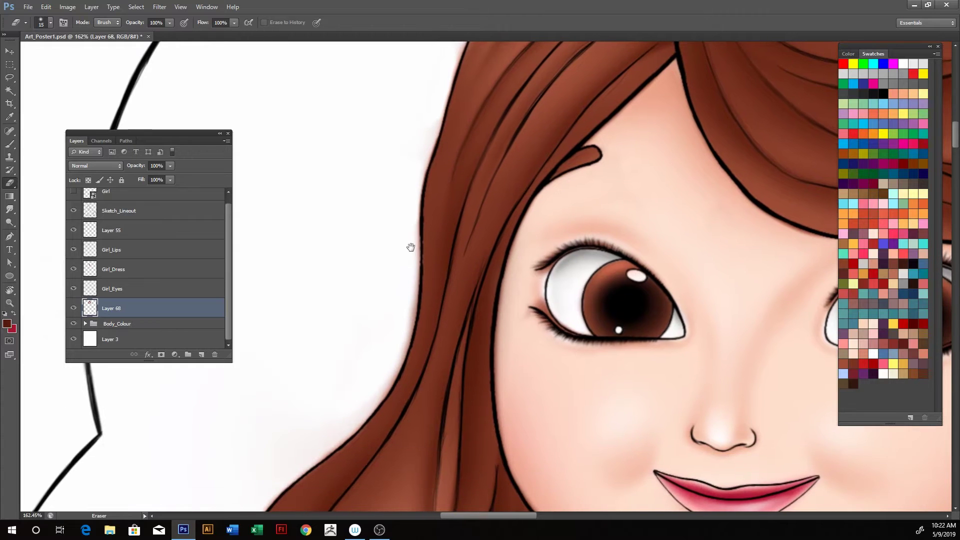
mouse_move(407, 287)
left_mouse_down()
mouse_move(414, 268)
mouse_move(406, 321)
mouse_move(440, 249)
left_mouse_up()
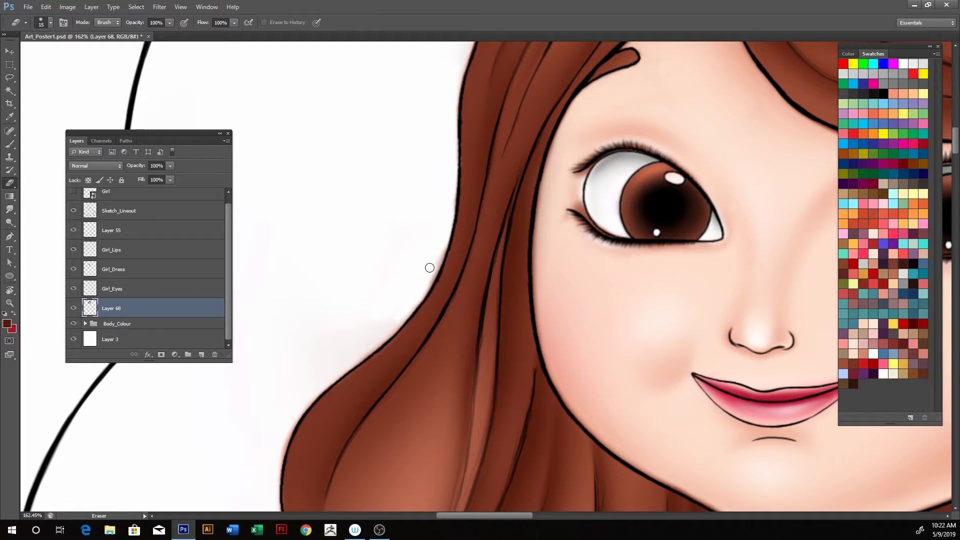
left_click_drag(422, 296, 440, 249)
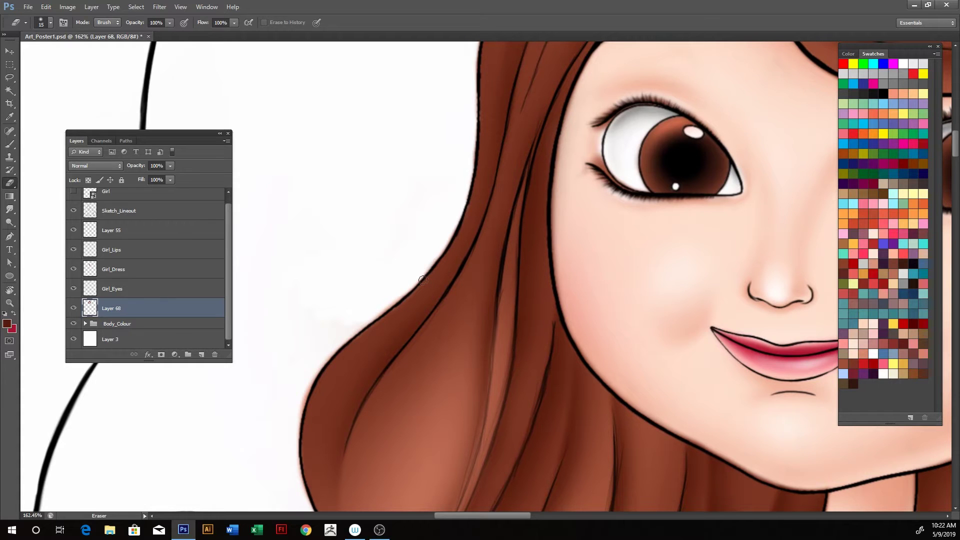
left_click_drag(368, 328, 412, 267)
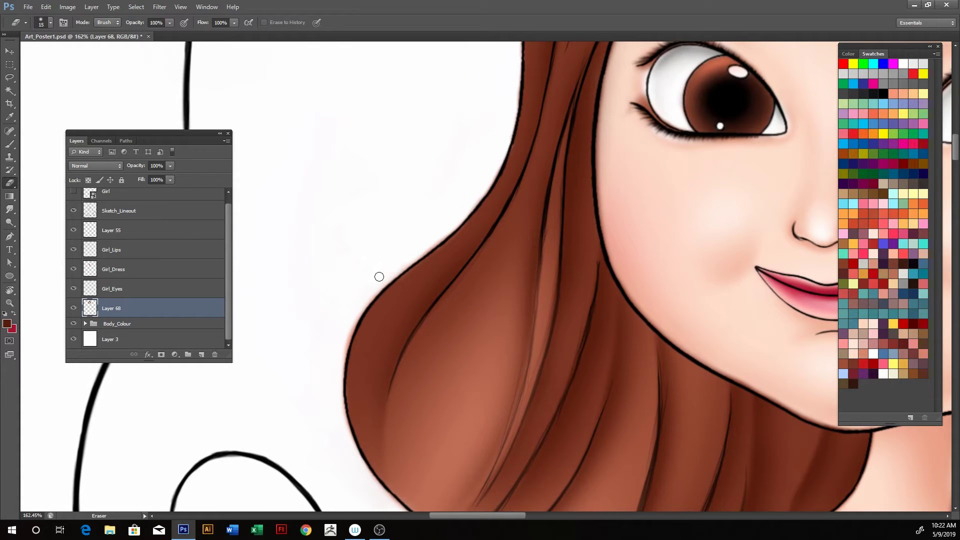
left_click_drag(348, 329, 405, 242)
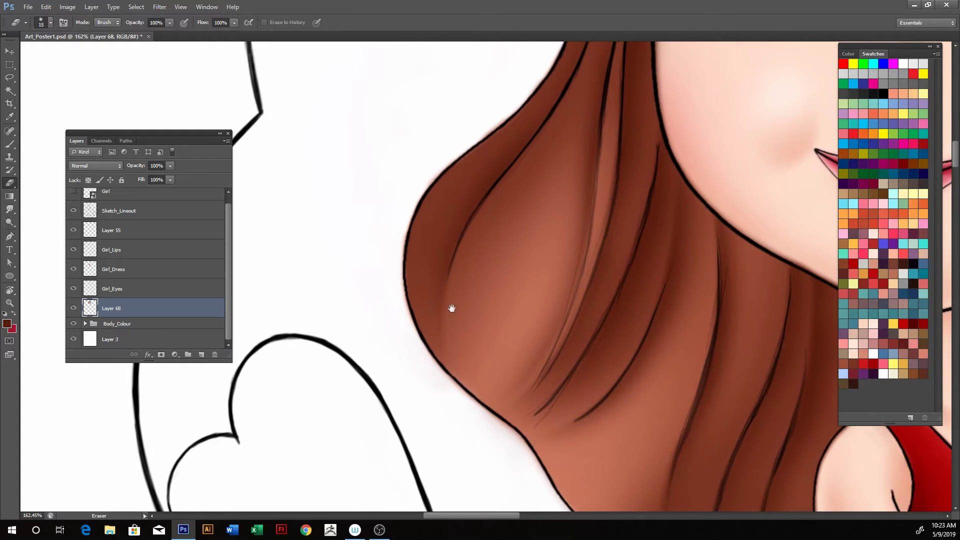
left_click_drag(452, 308, 441, 294)
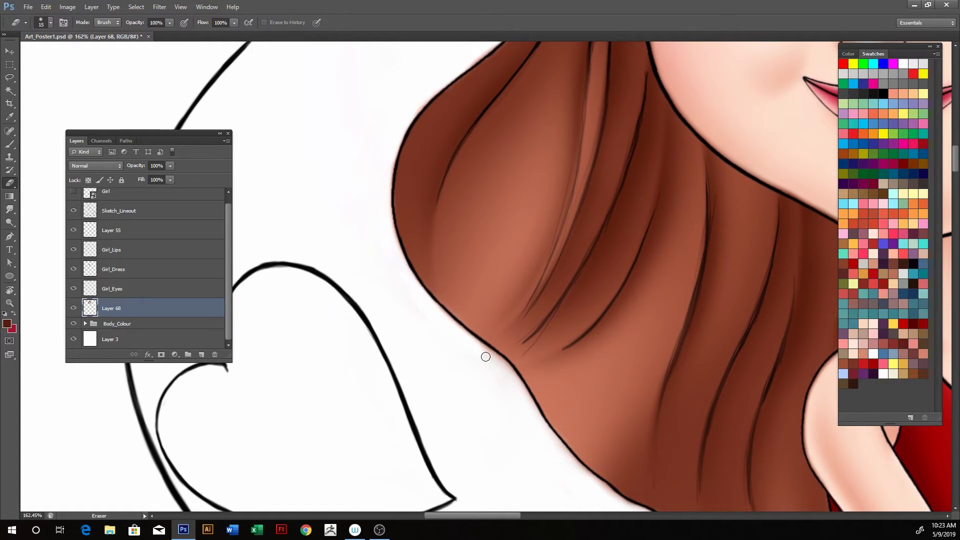
left_click_drag(485, 357, 515, 380)
left_click_drag(574, 288, 514, 225)
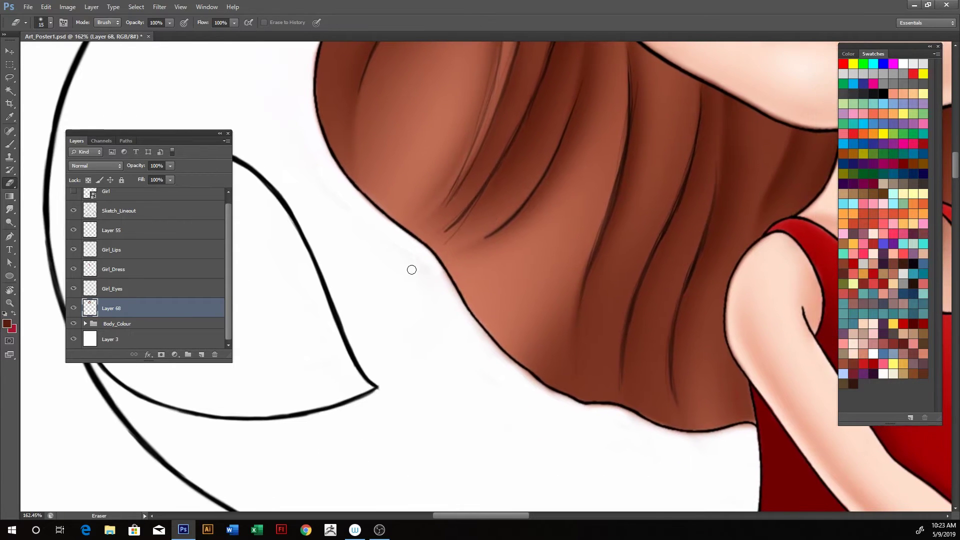
left_click_drag(423, 262, 468, 323)
left_click_drag(356, 192, 390, 228)
Step: Lighten the strip along the hair's bottom edge and shoulder outline
scroll(427, 239, "down", 2)
scroll(390, 282, "right", 2)
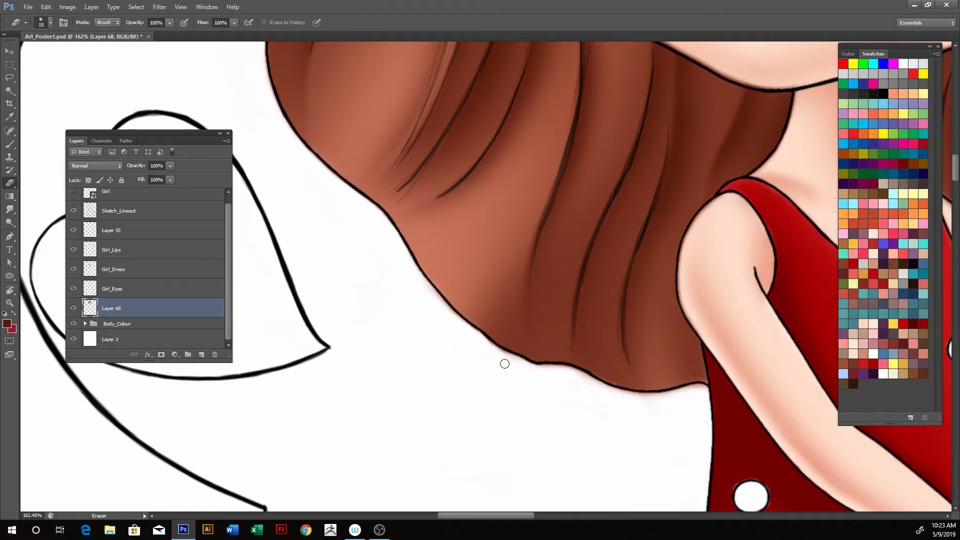
left_click_drag(580, 305, 475, 259)
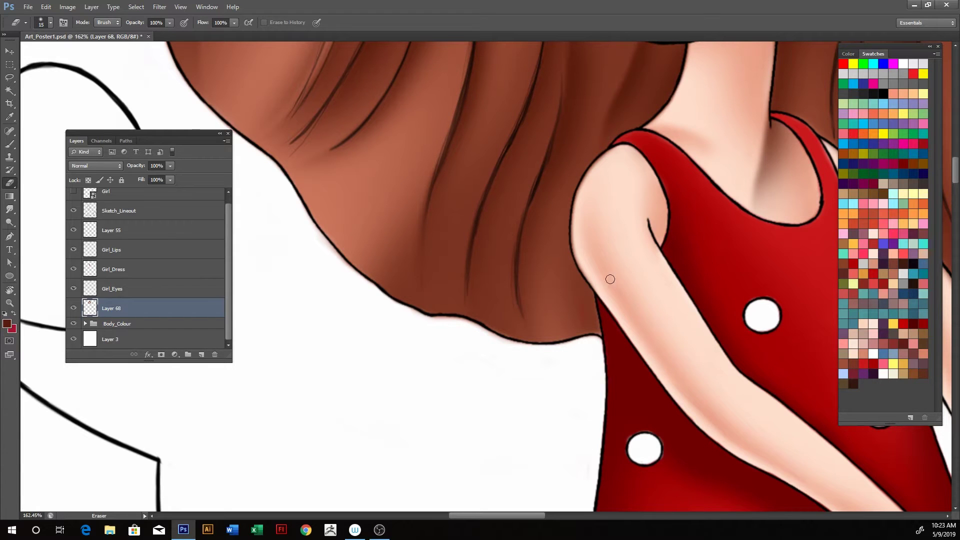
left_click_drag(608, 278, 585, 249)
left_click_drag(607, 217, 519, 284)
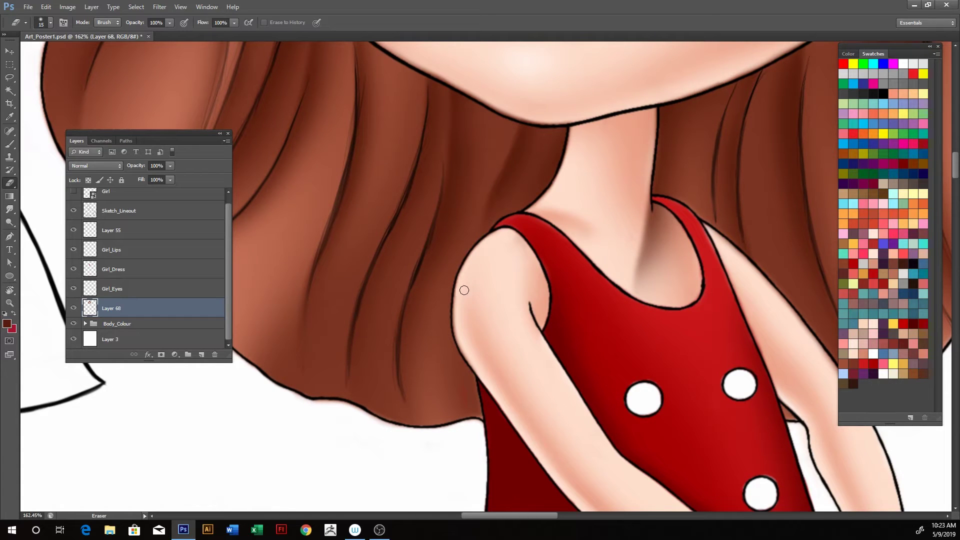
left_click_drag(464, 290, 460, 295)
left_click_drag(459, 329, 473, 355)
Step: Lighten the neck shadow and the dark hair edge over the shoulder and arm
scroll(618, 326, "right", 5)
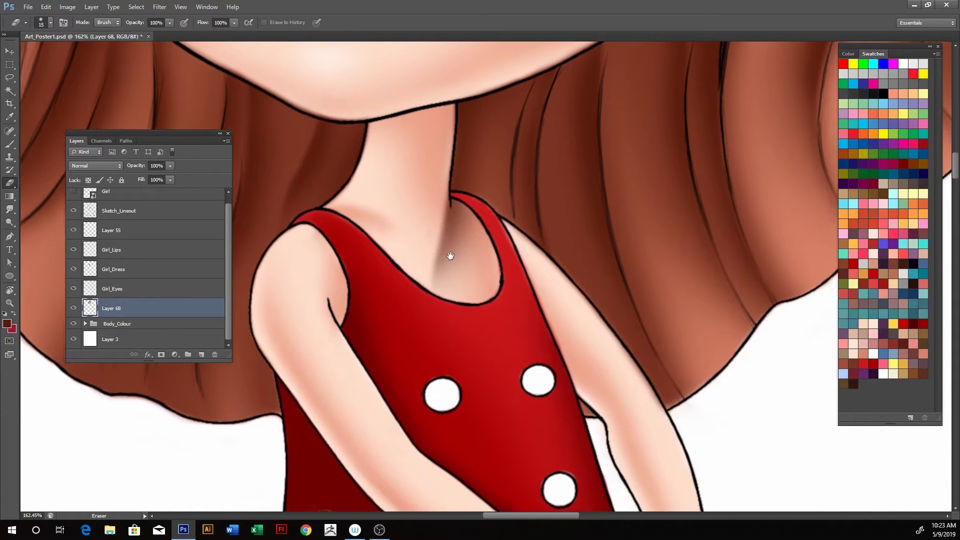
mouse_move(464, 242)
left_mouse_down()
mouse_move(448, 248)
mouse_move(470, 235)
mouse_move(457, 208)
mouse_move(485, 214)
mouse_move(468, 197)
mouse_move(450, 202)
mouse_move(440, 221)
mouse_move(467, 230)
mouse_move(451, 256)
mouse_move(488, 220)
left_mouse_up()
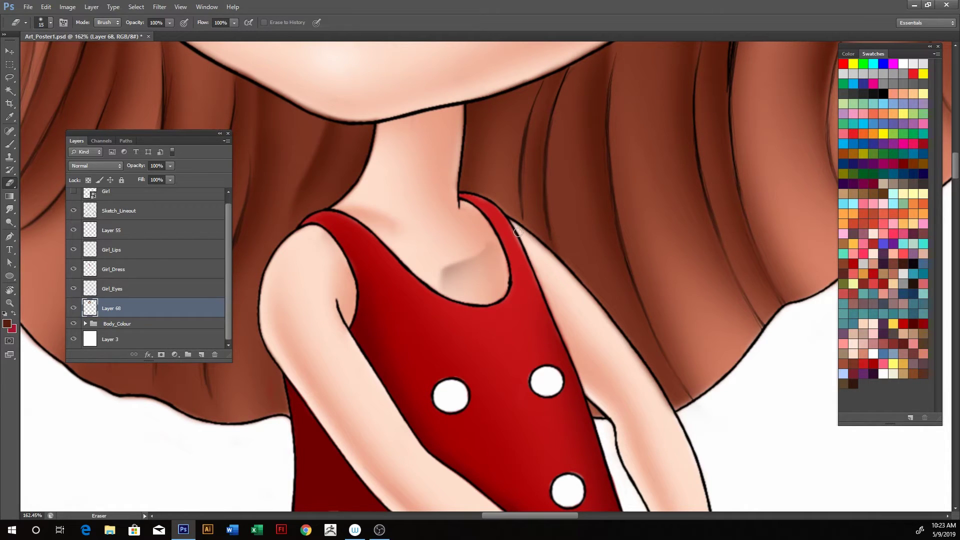
mouse_move(518, 232)
left_mouse_down()
mouse_move(550, 274)
mouse_move(446, 260)
left_mouse_up()
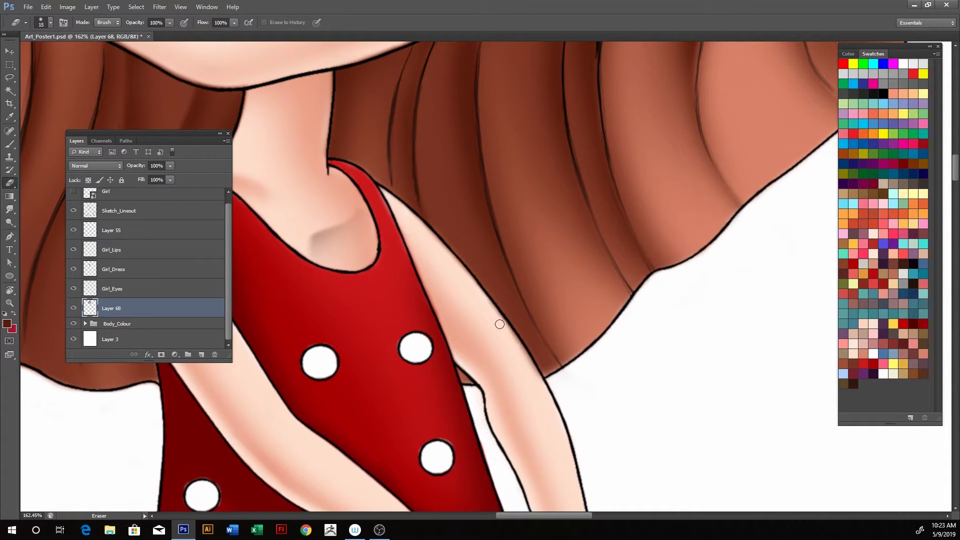
left_click_drag(500, 322, 534, 376)
Step: Erase the grey smudge on the chest just above the dress neckline
left_click_drag(389, 209, 453, 225)
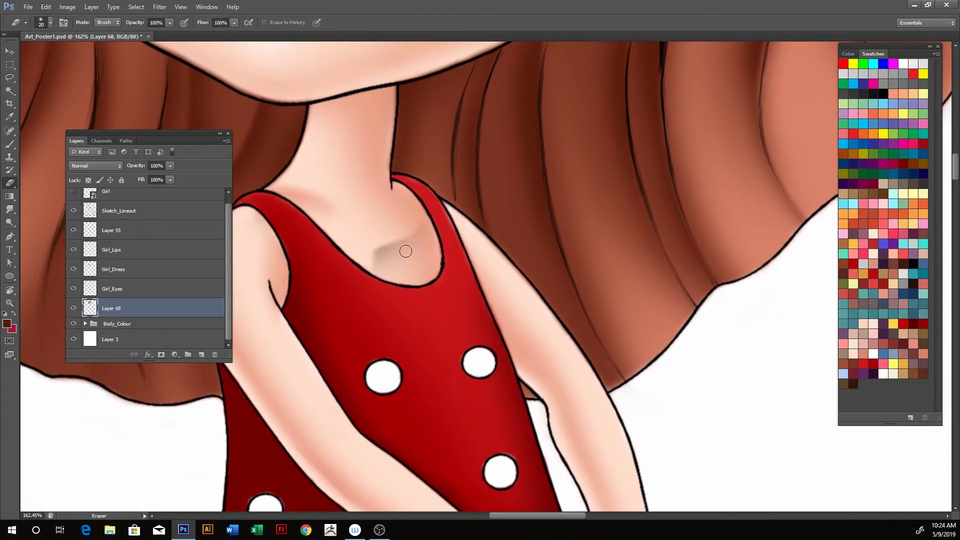
key("bracketright")
key("bracketright")
key("bracketright")
left_click_drag(383, 259, 407, 274)
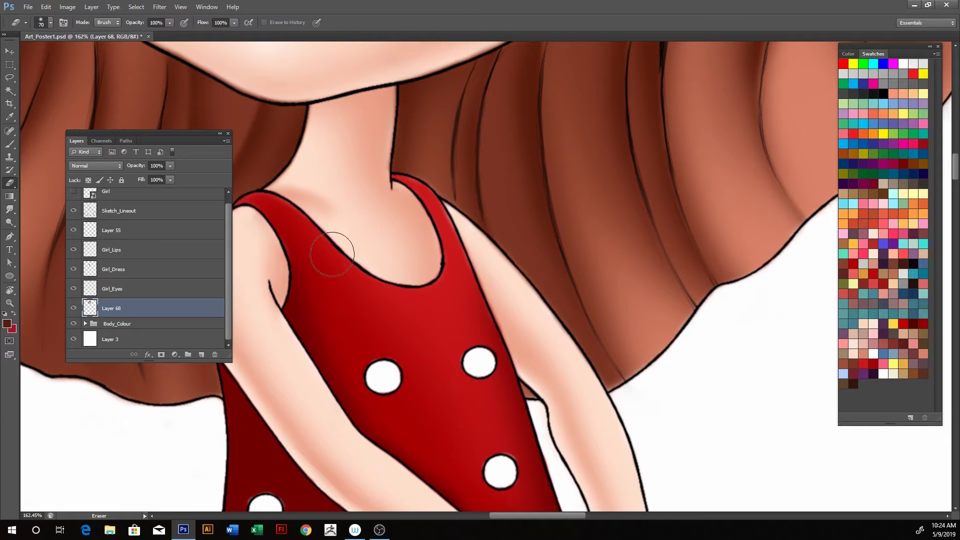
key("bracketleft")
key("bracketleft")
left_click_drag(378, 274, 410, 288)
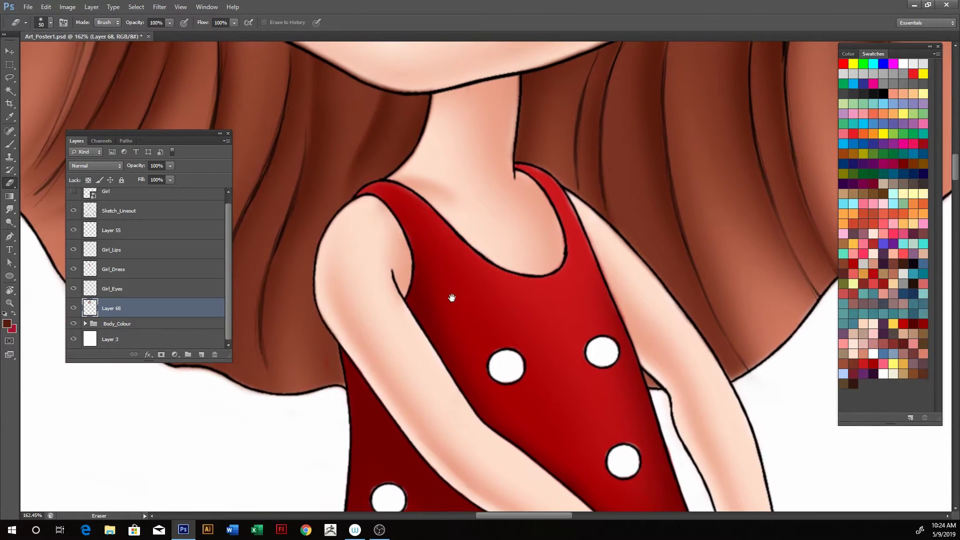
scroll(440, 235, "up", 5)
Step: Erase excess shading along the jawline and the cheek near the ear
scroll(480, 255, "up", 1)
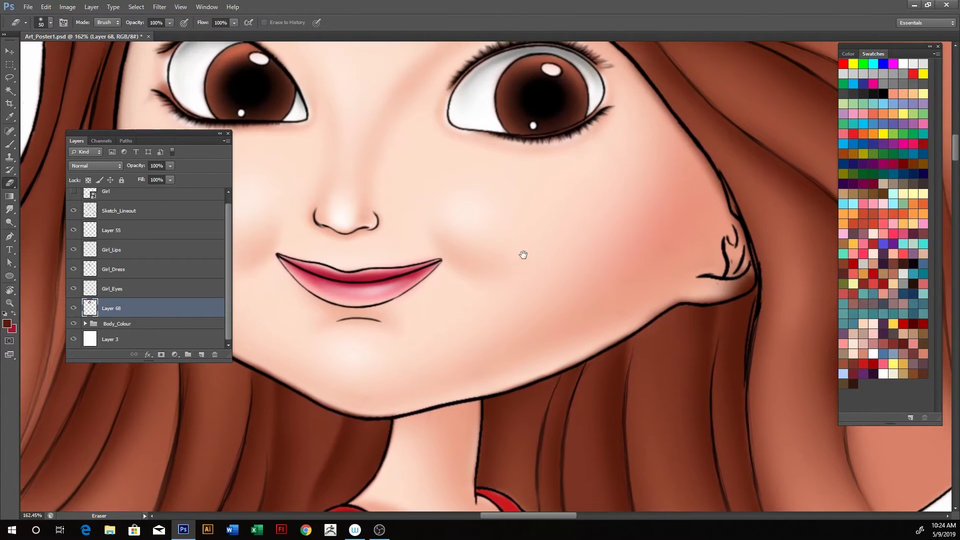
scroll(540, 235, "right", 3)
key("bracketleft")
key("bracketleft")
key("bracketleft")
key("bracketleft")
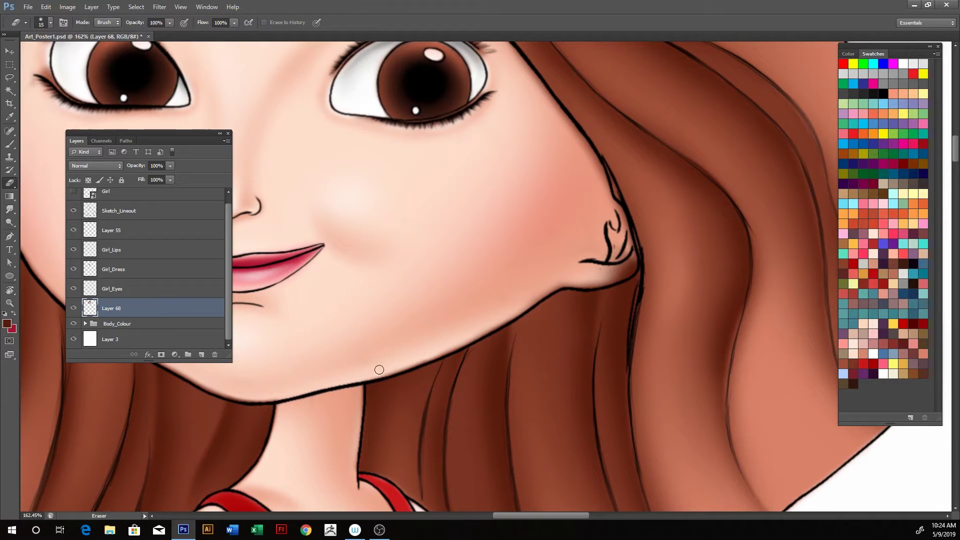
mouse_move(379, 370)
left_mouse_down()
mouse_move(561, 275)
mouse_move(601, 279)
mouse_move(628, 255)
mouse_move(624, 271)
mouse_move(619, 248)
left_mouse_up()
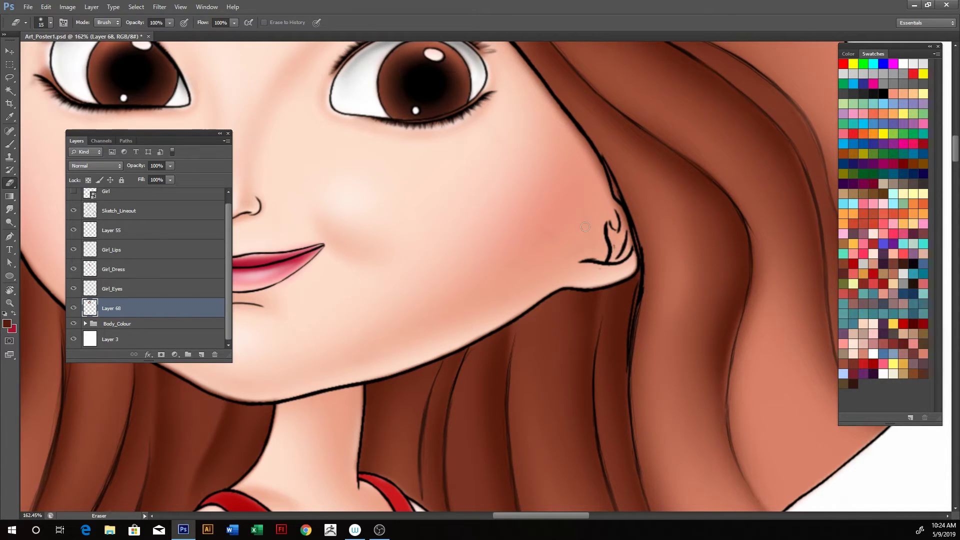
mouse_move(589, 172)
left_mouse_down()
mouse_move(621, 222)
mouse_move(618, 237)
left_mouse_up()
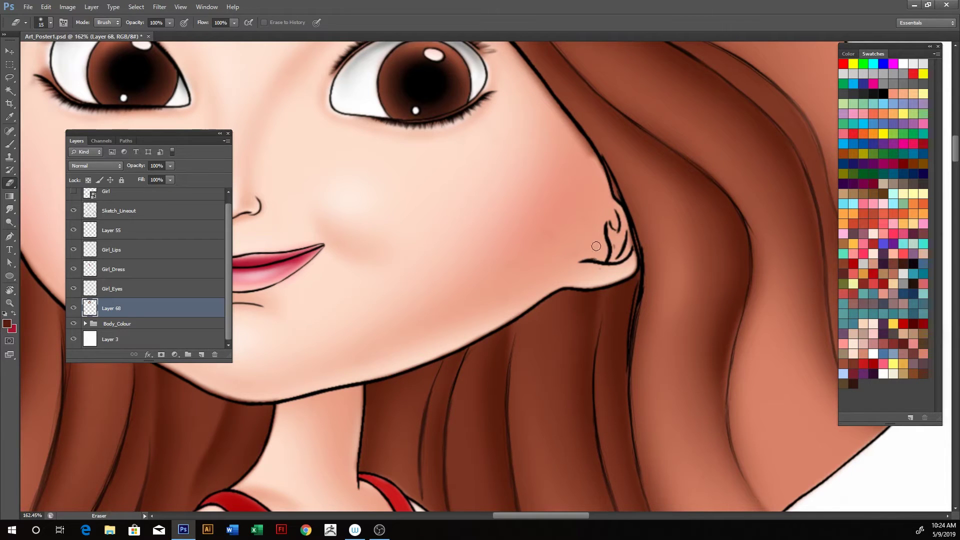
left_click_drag(654, 188, 602, 266)
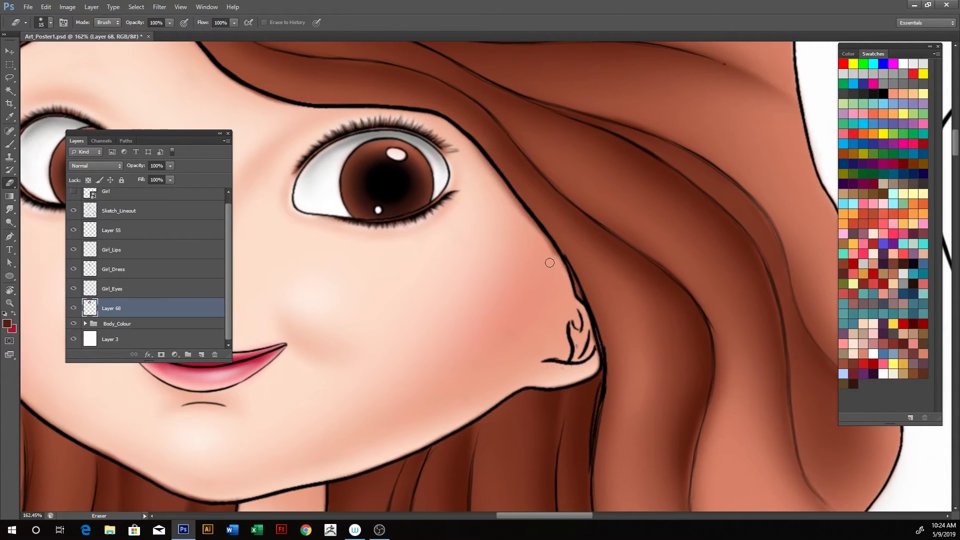
key("r")
left_click_drag(658, 197, 445, 242)
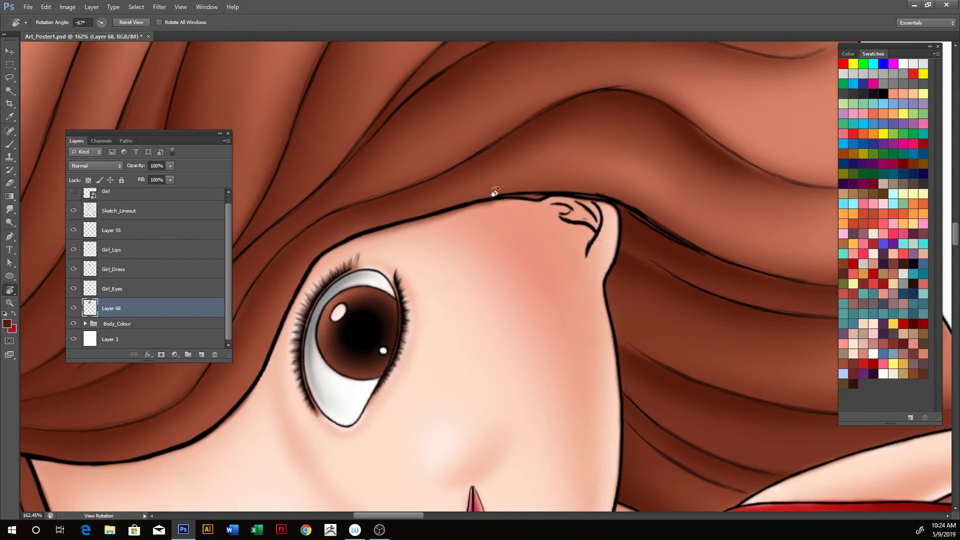
key("e")
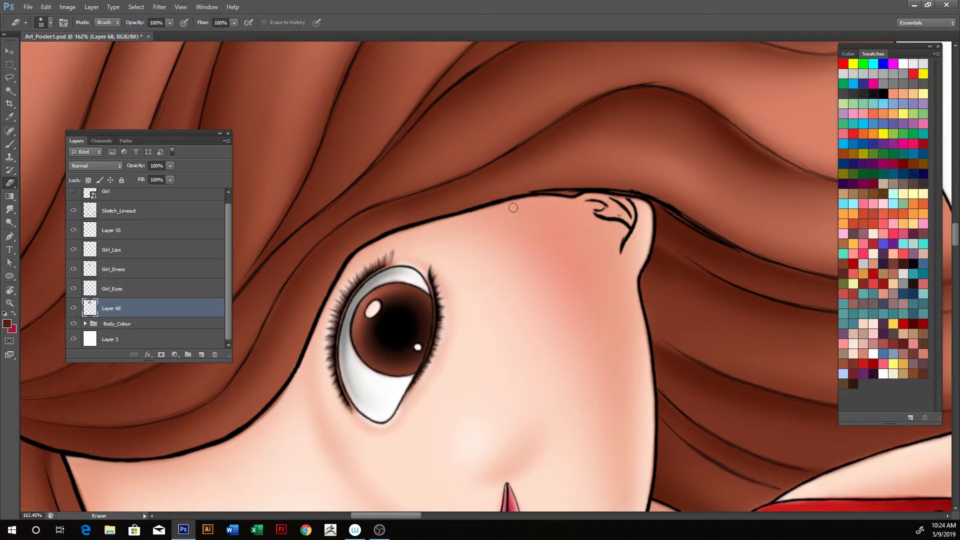
left_click_drag(363, 251, 412, 206)
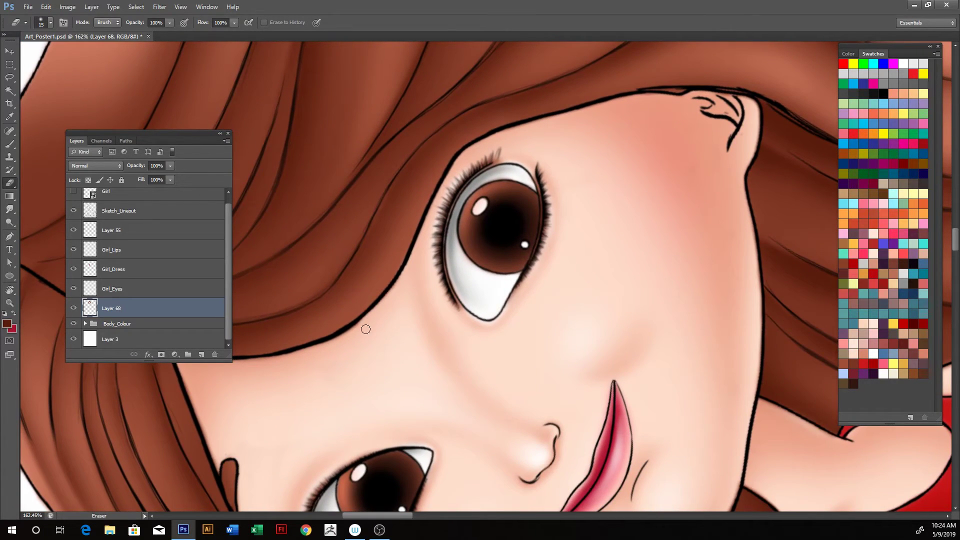
left_click_drag(312, 346, 431, 281)
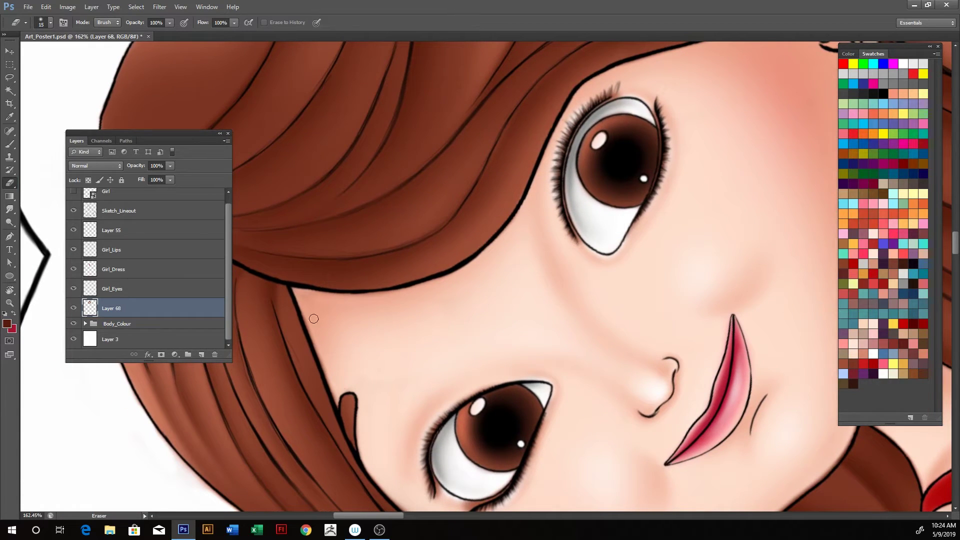
left_click_drag(296, 310, 291, 300)
Step: Undo stray erases on the small hair lock, then soften the lower cheek shading
key("ctrl+z")
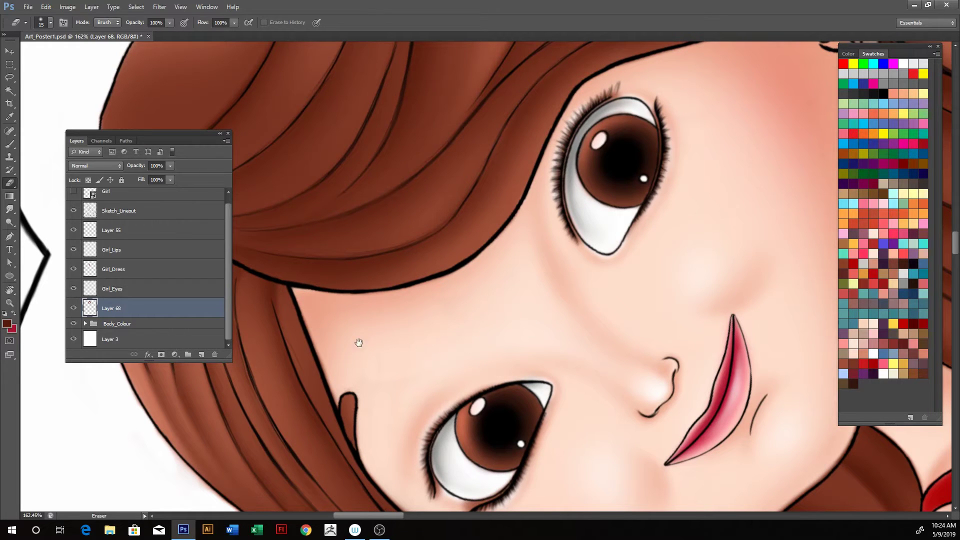
scroll(356, 339, "down", 2)
key("ctrl+z")
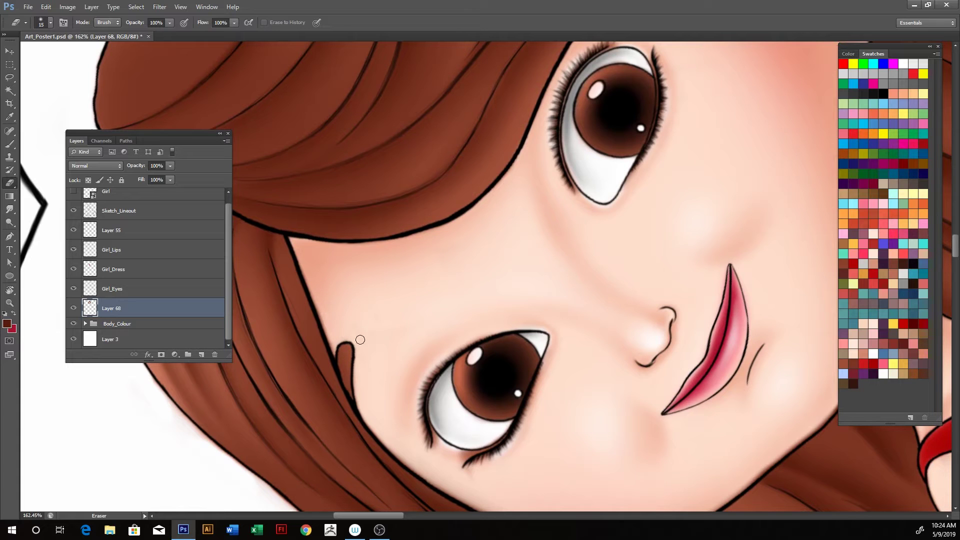
scroll(375, 325, "down", 2)
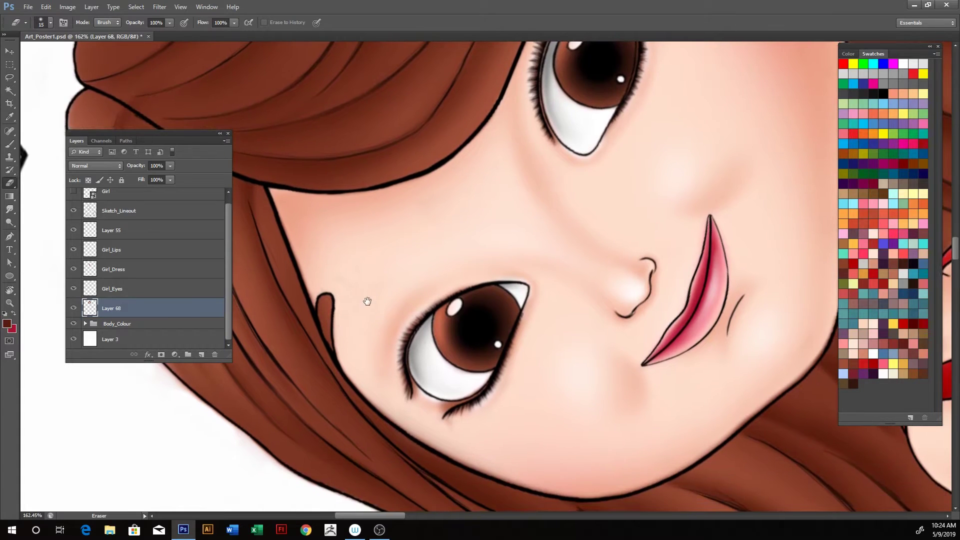
scroll(365, 360, "down", 3)
scroll(342, 298, "down", 1)
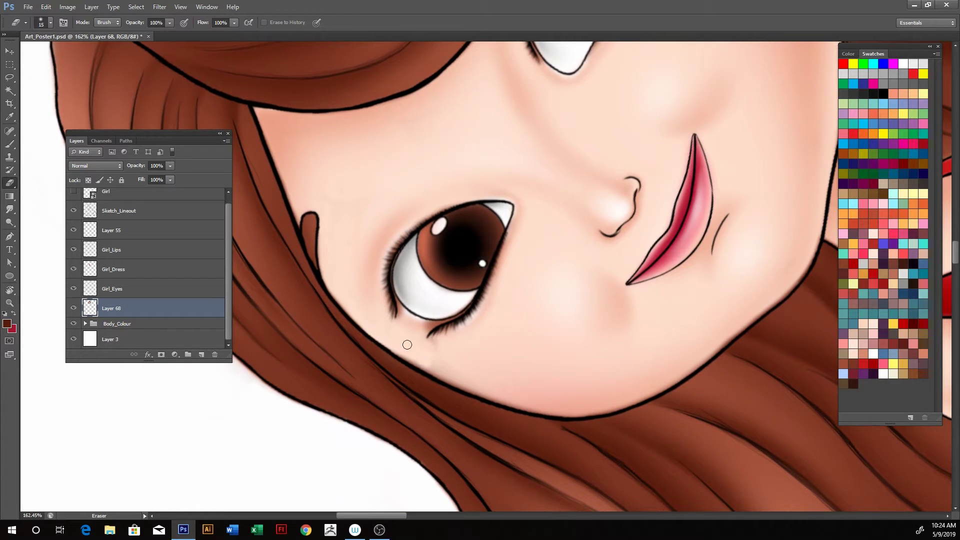
key("r")
left_click_drag(552, 269, 527, 237)
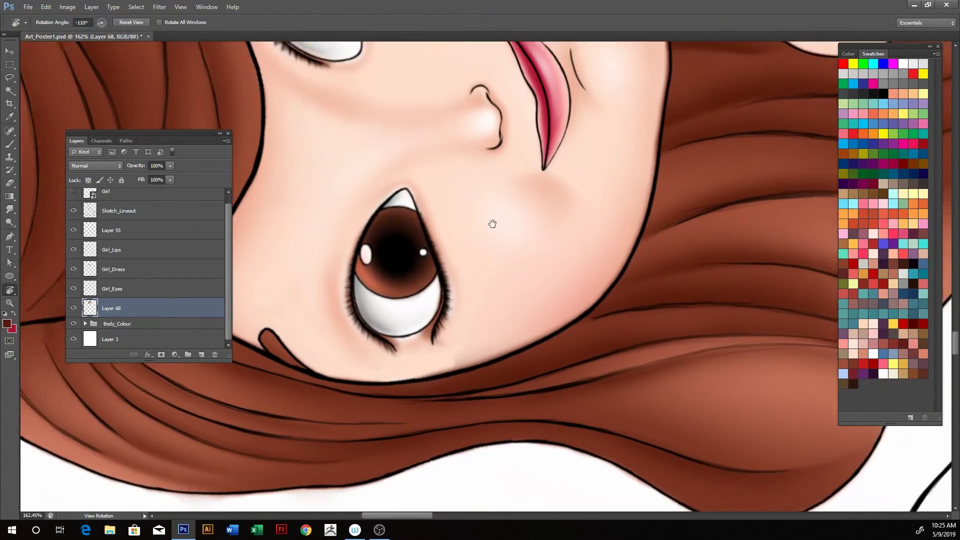
key("e")
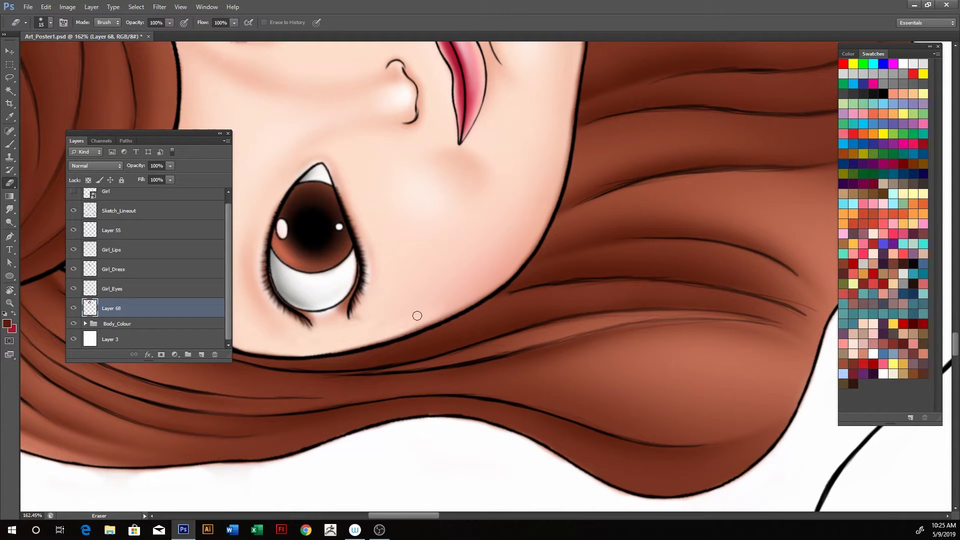
left_click_drag(413, 326, 476, 294)
key("r")
mouse_move(613, 205)
left_mouse_down()
mouse_move(654, 188)
mouse_move(632, 332)
mouse_move(564, 373)
left_mouse_up()
Step: Reset the view rotation and zoom back in on the girl's face
key("ctrl+0")
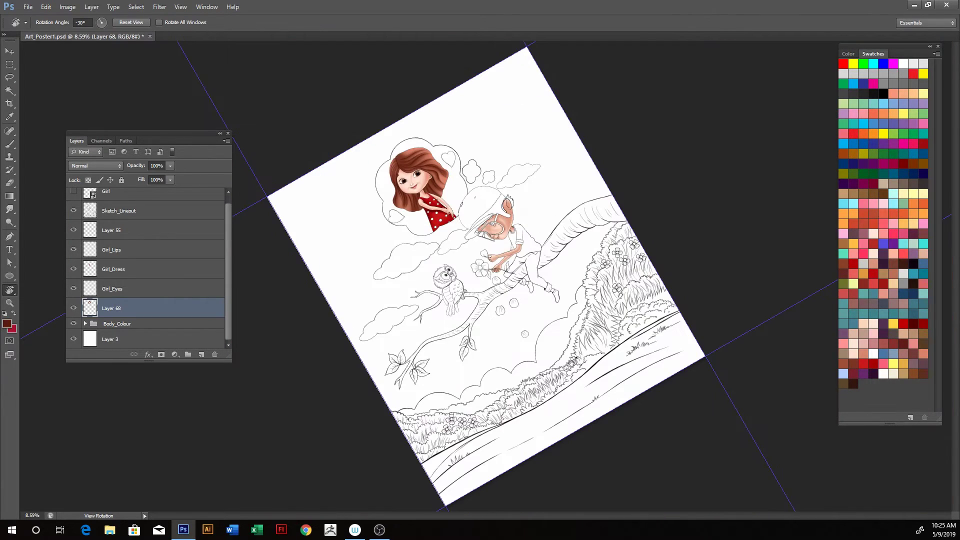
key("Escape")
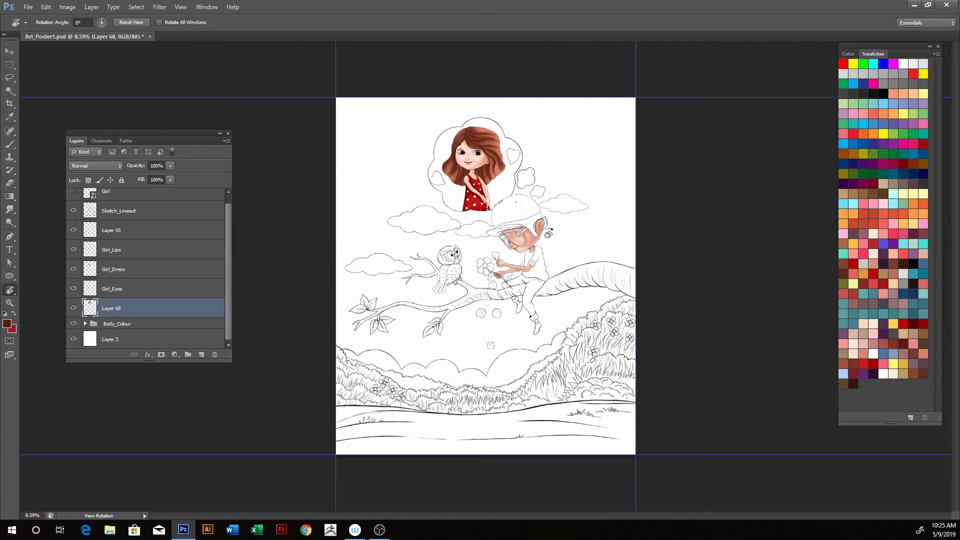
key("z")
left_click(513, 173)
left_click_drag(512, 174, 450, 244)
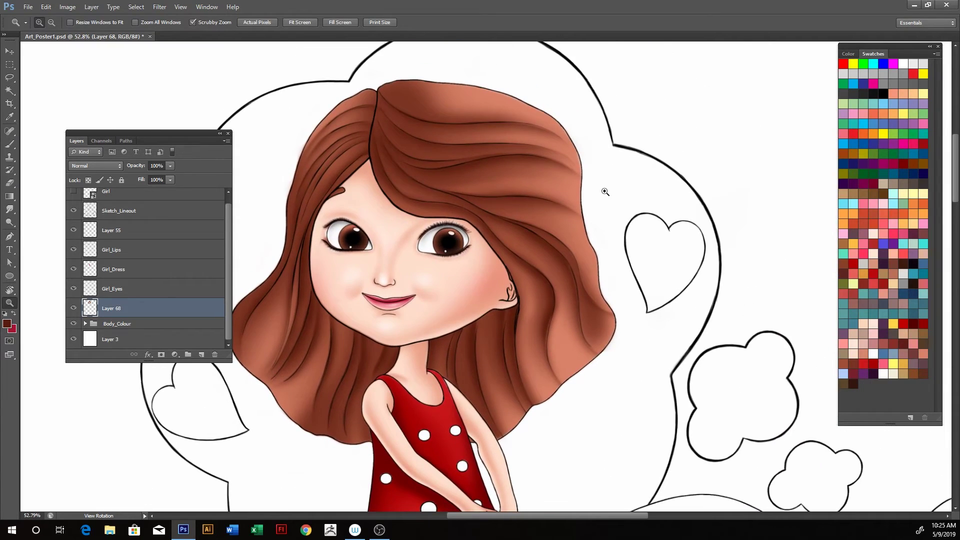
mouse_move(617, 181)
left_mouse_down()
mouse_move(639, 169)
mouse_move(630, 157)
left_mouse_up()
key("r")
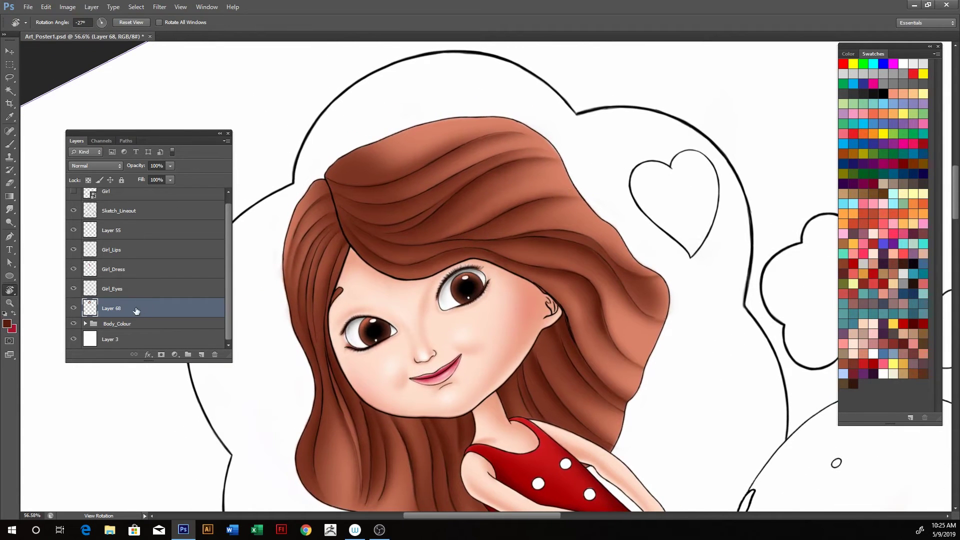
Step: Rename Layer 68 to Girl_Hair and add a new empty layer above it
double_click(114, 308)
type("Girl_Hair")
key("Return")
key("ctrl+shift+alt+n")
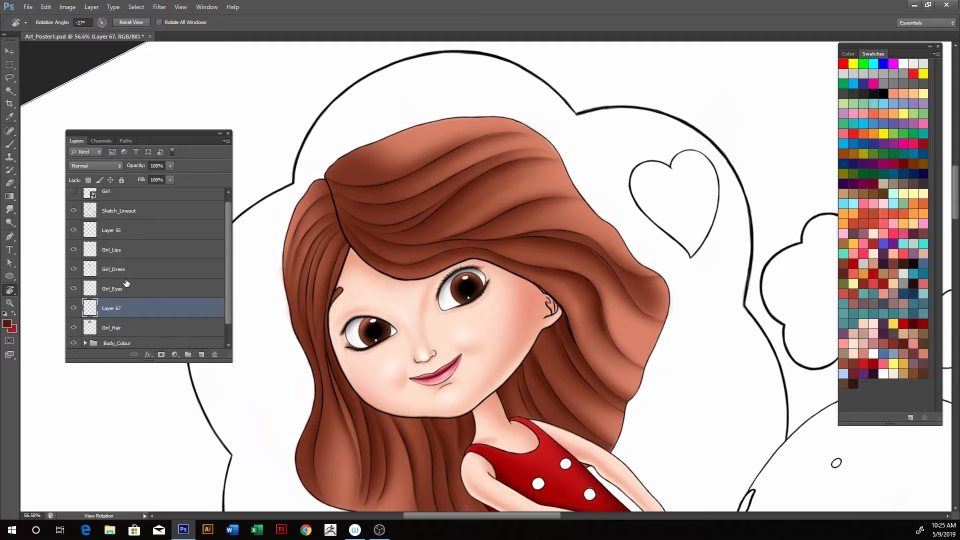
key("z")
left_click_drag(487, 217, 515, 225)
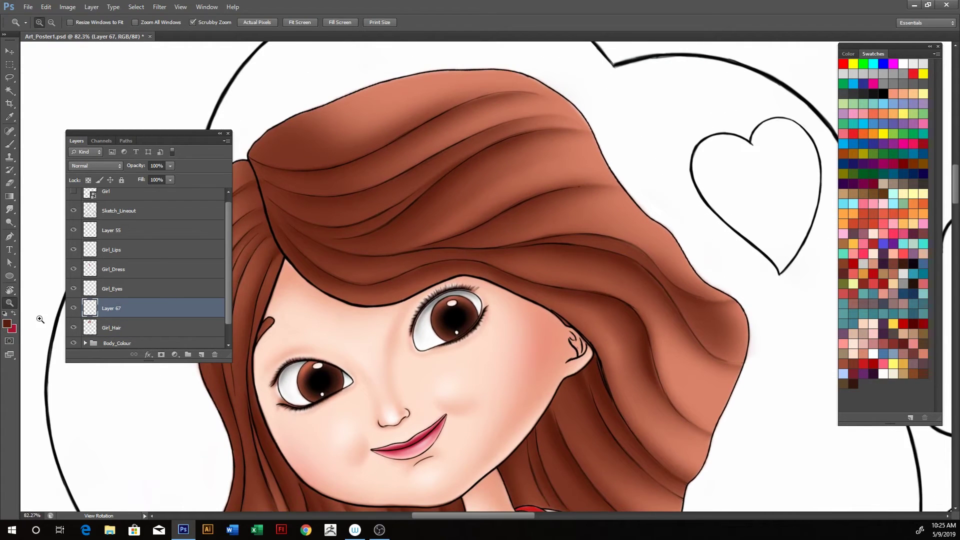
Step: Set the foreground colour to a light salmon (ef8868)
key("i")
left_click(7, 325)
left_click_drag(345, 287, 323, 274)
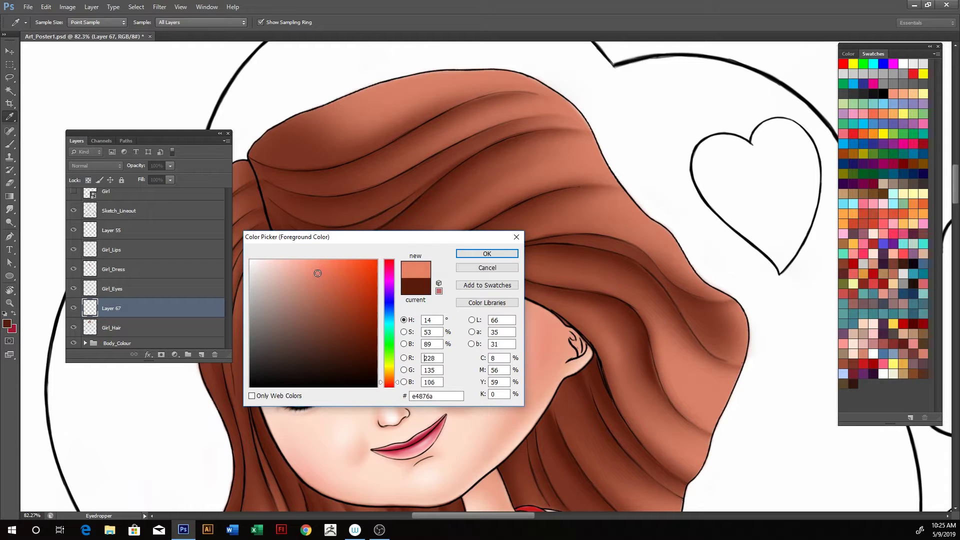
left_click_drag(323, 274, 322, 268)
left_click(457, 254)
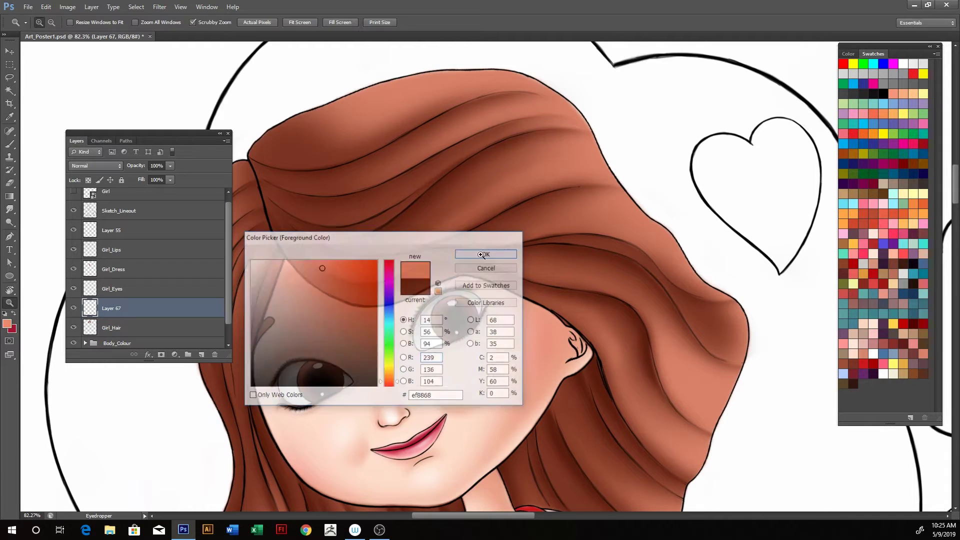
Step: Switch to a soft brush, check its tip settings, and hide the panels
key("b")
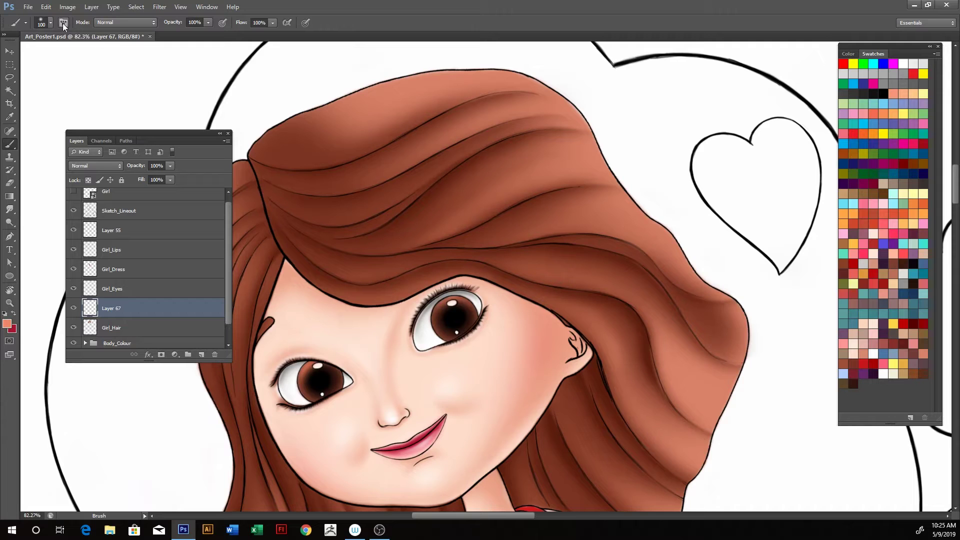
left_click(63, 23)
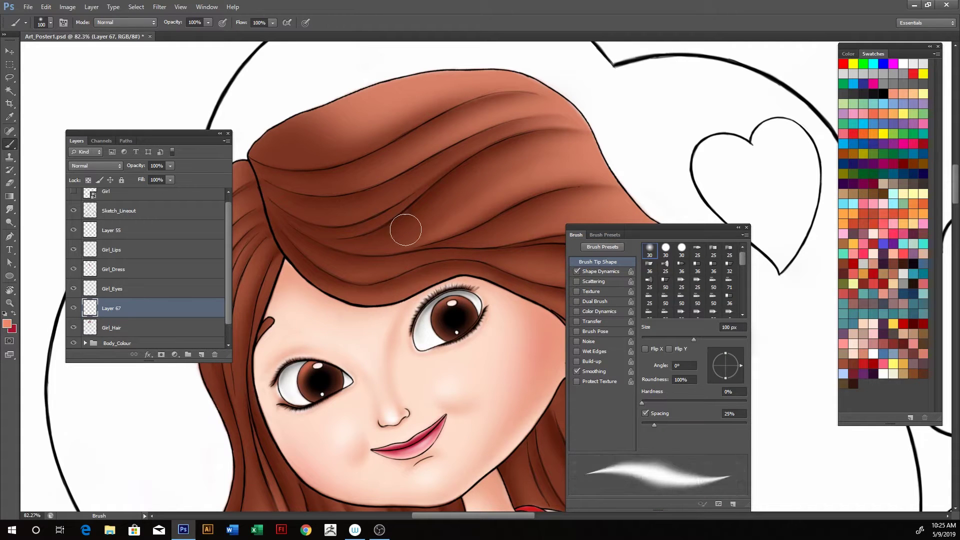
left_click(63, 22)
key("Tab")
Step: Shrink the brush to a fine size and tilt the canvas view for painting strands
key("bracketleft")
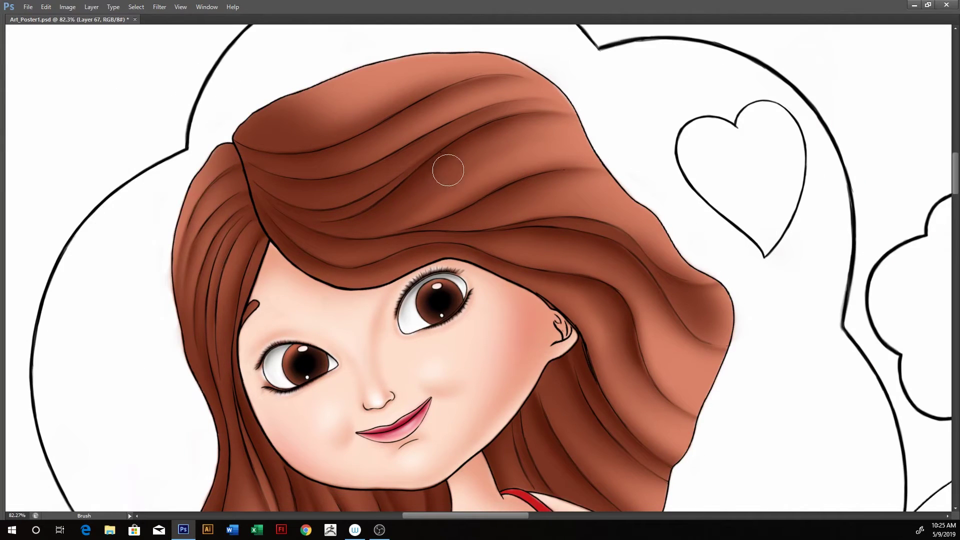
key("bracketleft")
key("bracketleft")
key("bracketleft")
key("bracketleft")
key("r")
left_click_drag(552, 129, 456, 171)
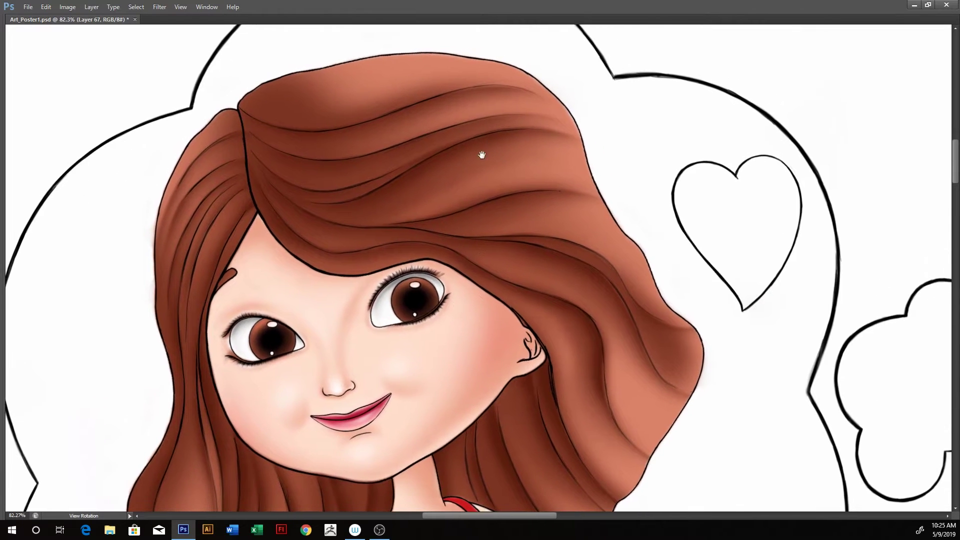
key("b")
Step: Paint thin light highlight strands along the upper hair waves
left_click_drag(437, 186, 522, 161)
left_click_drag(443, 192, 510, 175)
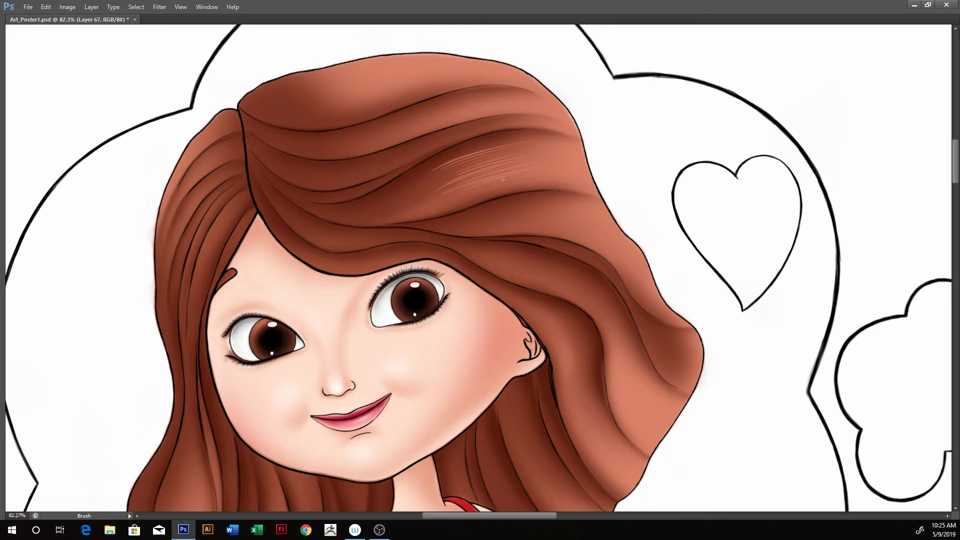
left_click_drag(457, 156, 547, 137)
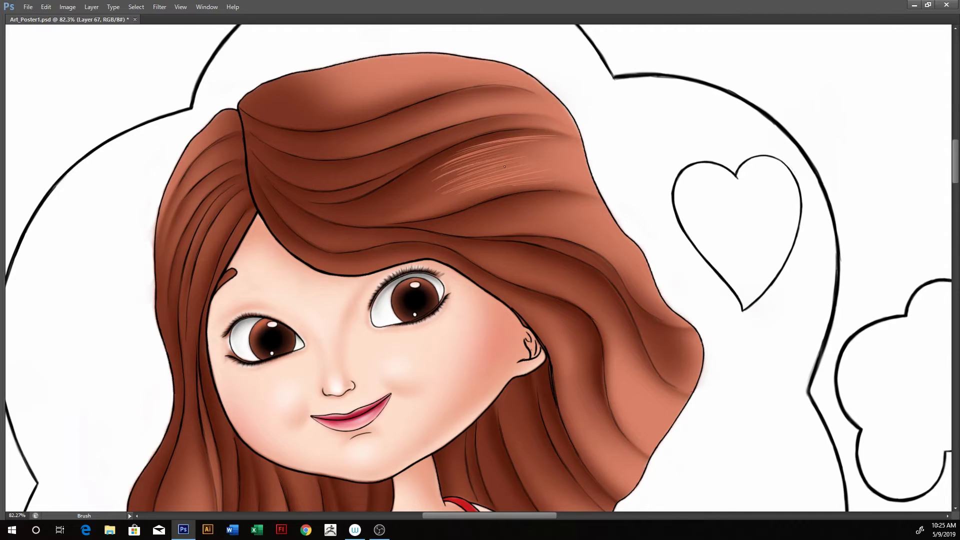
scroll(557, 199, "down", 1)
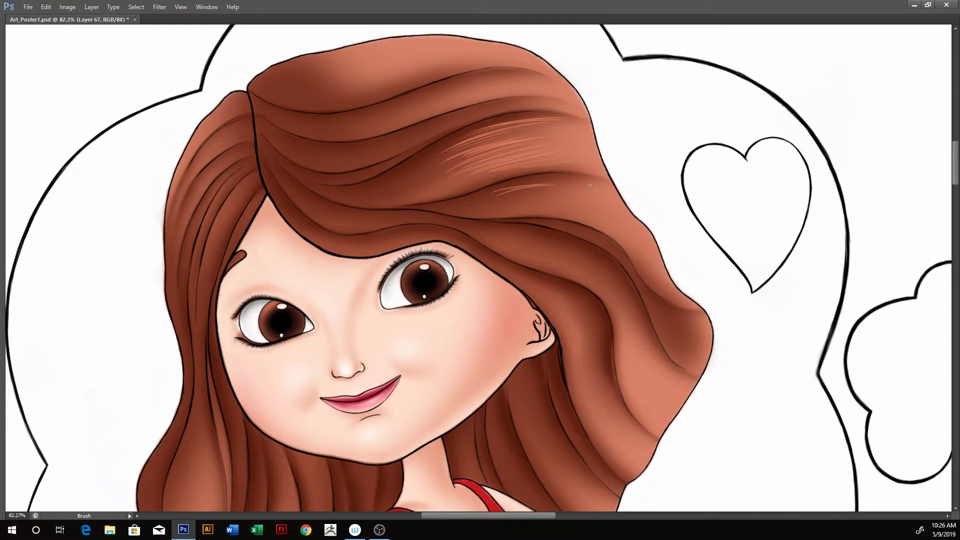
left_click_drag(505, 196, 591, 188)
left_click_drag(506, 207, 593, 205)
Step: Retilt the view and add light strands along the wave and near the top of the hair
left_click_drag(690, 177, 521, 181)
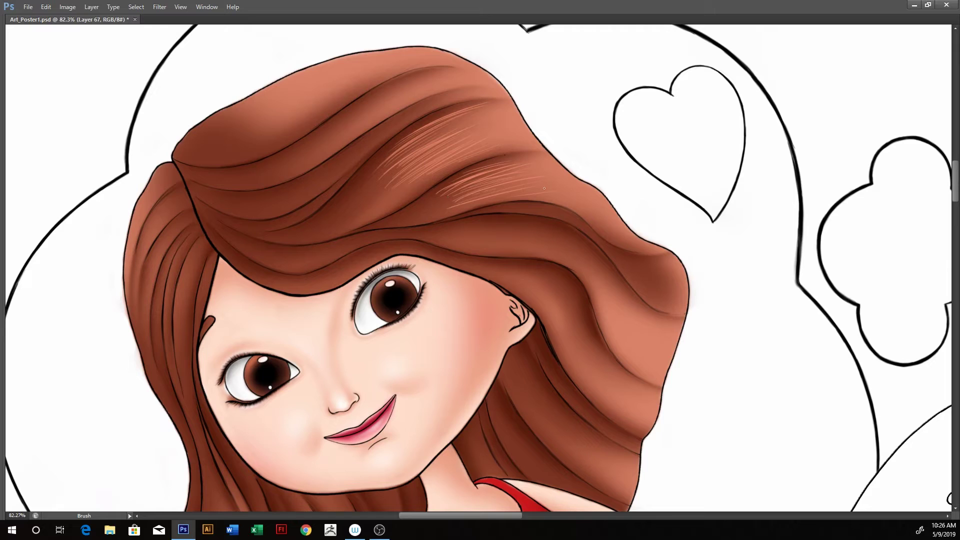
left_click_drag(545, 188, 464, 205)
left_click_drag(422, 206, 483, 177)
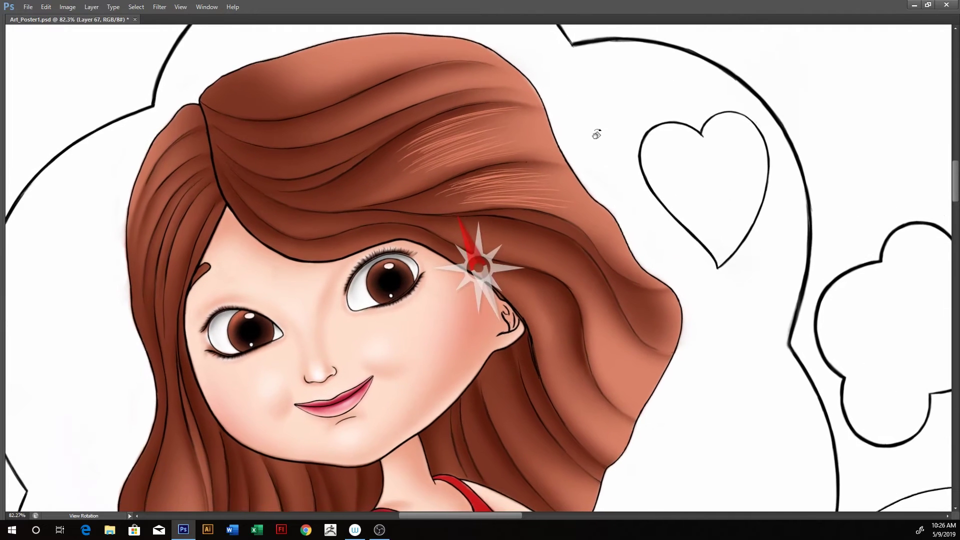
left_click_drag(565, 112, 525, 150)
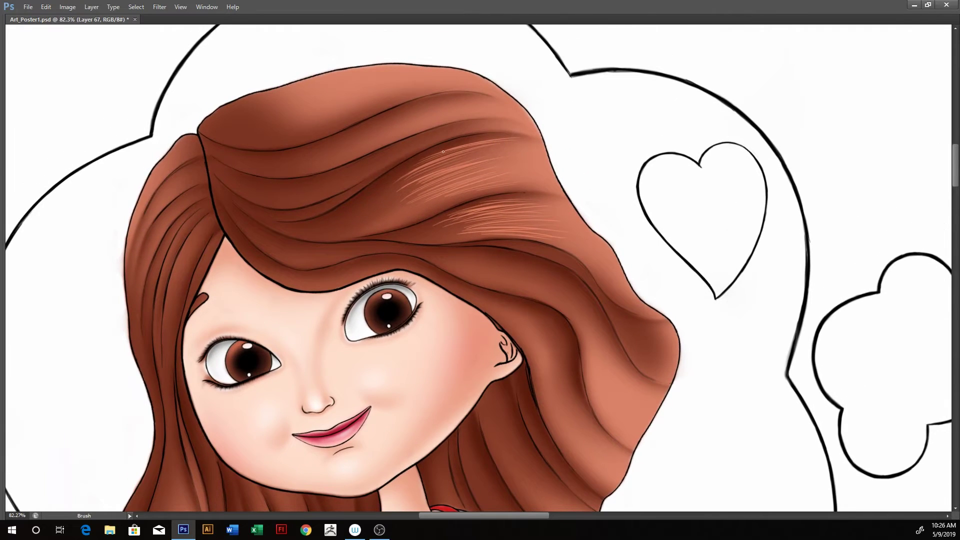
mouse_move(395, 150)
left_mouse_down()
mouse_move(480, 123)
mouse_move(373, 124)
left_mouse_up()
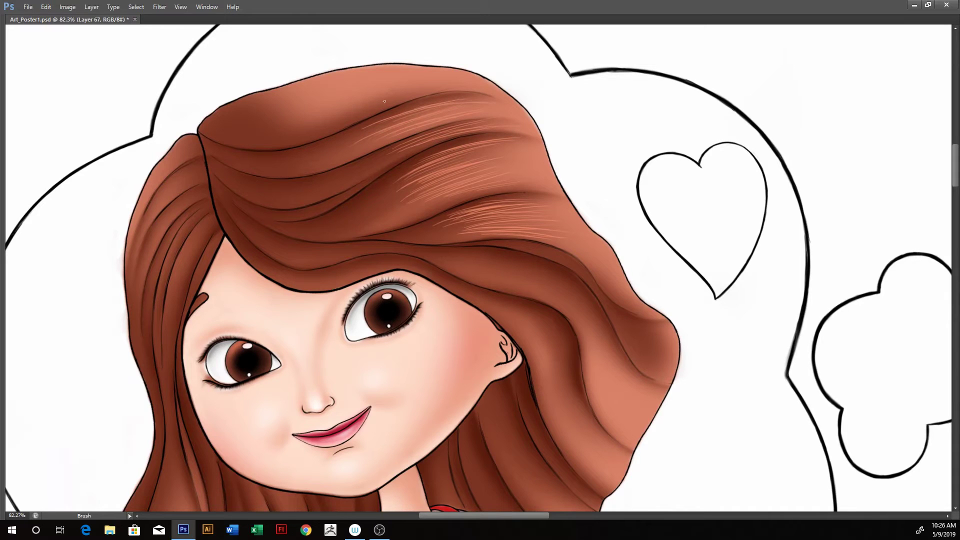
left_click_drag(421, 92, 360, 109)
left_click_drag(683, 200, 518, 192)
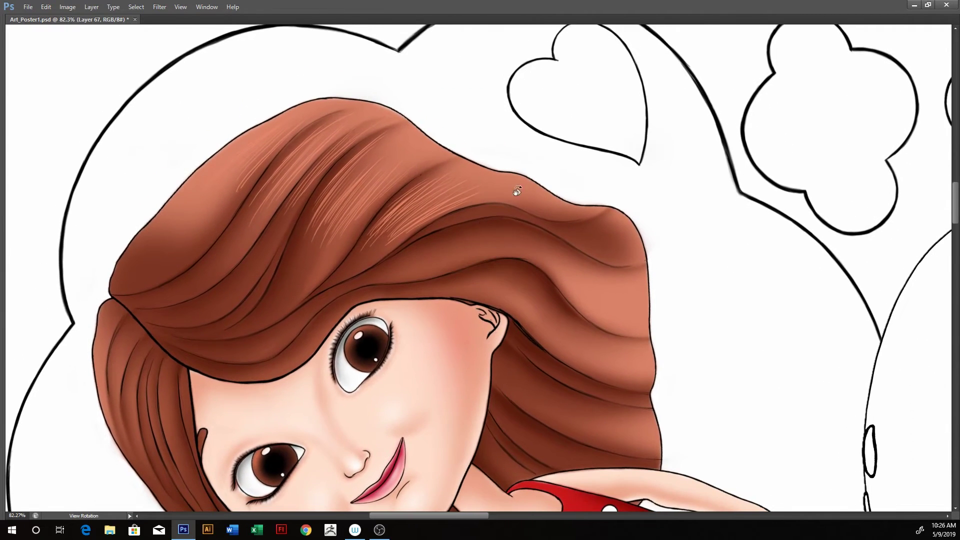
Step: Paint several thin light strands along the hair wave and lower on it
key("b")
mouse_move(413, 248)
left_mouse_down()
mouse_move(494, 225)
mouse_move(472, 233)
left_mouse_up()
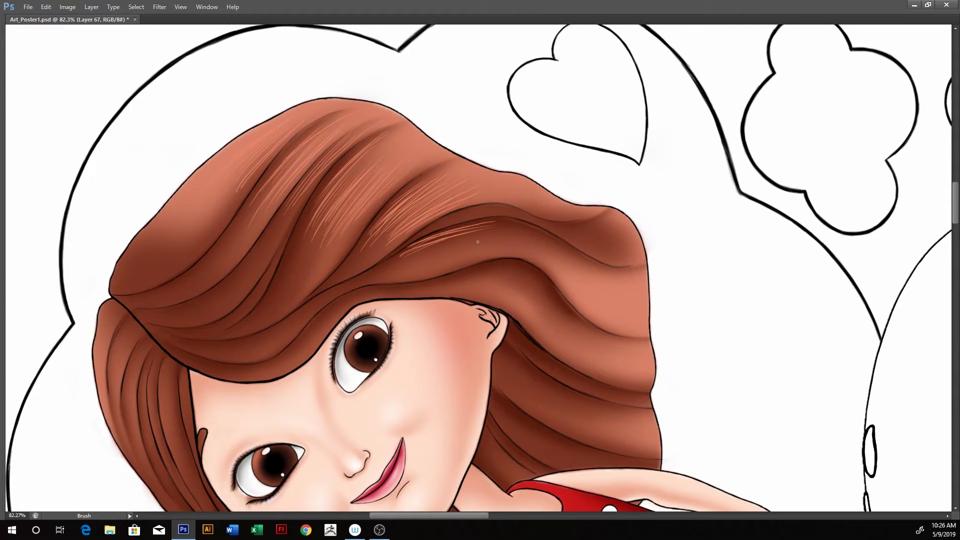
left_click_drag(480, 236, 407, 259)
mouse_move(521, 228)
left_mouse_down()
mouse_move(444, 241)
mouse_move(431, 254)
left_mouse_up()
left_click_drag(490, 240, 405, 268)
left_click_drag(521, 241, 431, 265)
left_click_drag(504, 256, 456, 264)
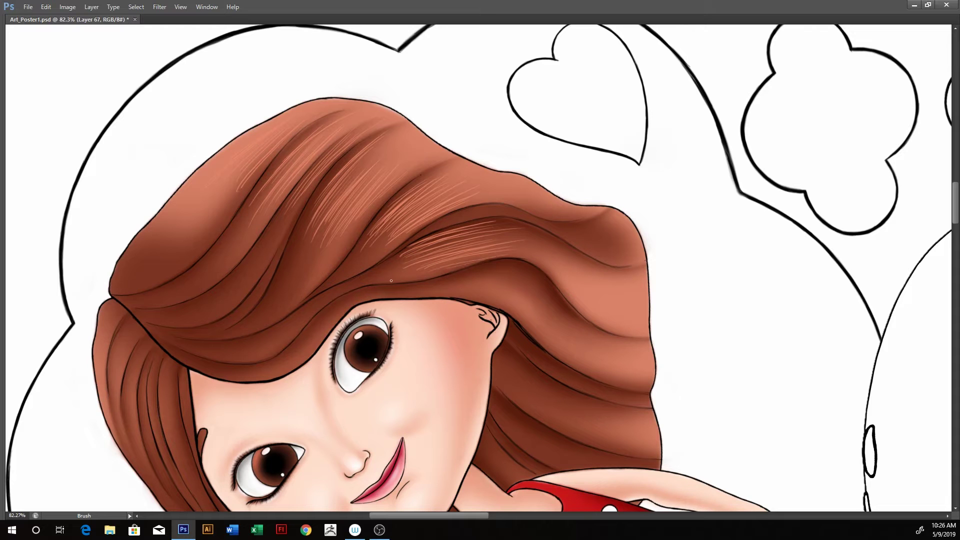
Step: Rotate the view to match the hair direction and add a few more light strands
key("r")
left_click_drag(650, 205, 525, 193)
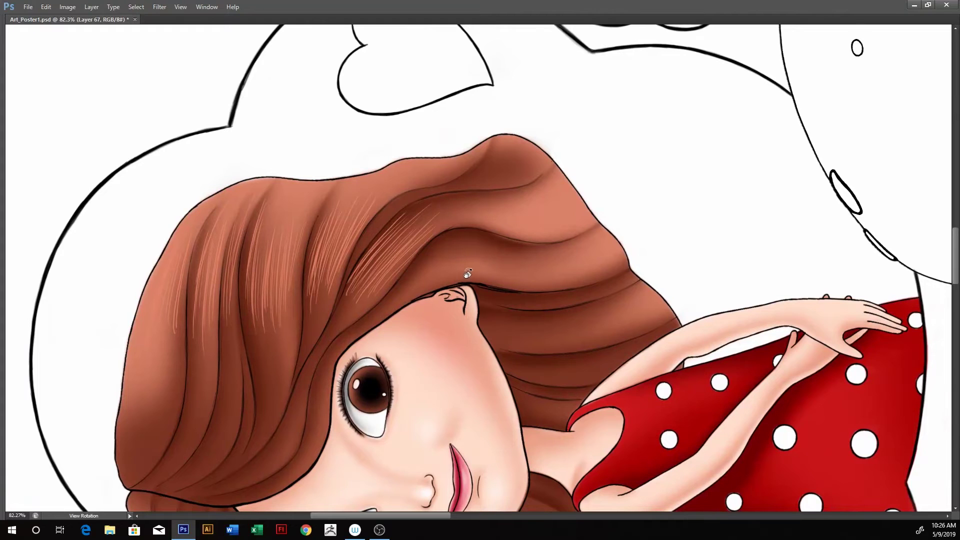
key("b")
left_click_drag(426, 277, 375, 311)
mouse_move(443, 251)
left_mouse_down()
mouse_move(399, 294)
mouse_move(400, 285)
left_mouse_up()
Step: Ease the view's tilt and add faint light strands across and higher on the hair
key("r")
left_click_drag(504, 204, 557, 220)
key("b")
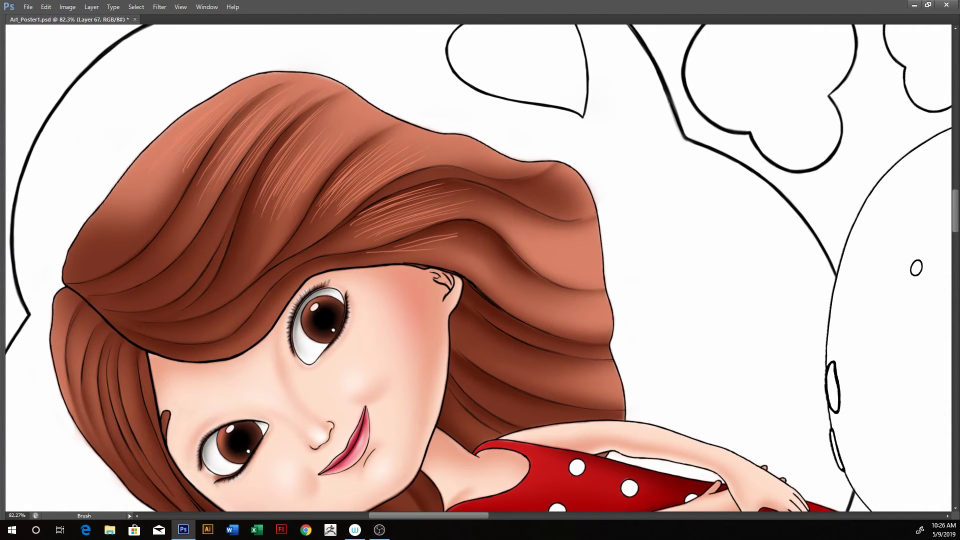
left_click_drag(412, 250, 371, 258)
mouse_move(474, 244)
left_mouse_down()
mouse_move(386, 254)
mouse_move(451, 236)
mouse_move(405, 257)
left_mouse_up()
left_click_drag(450, 256, 402, 259)
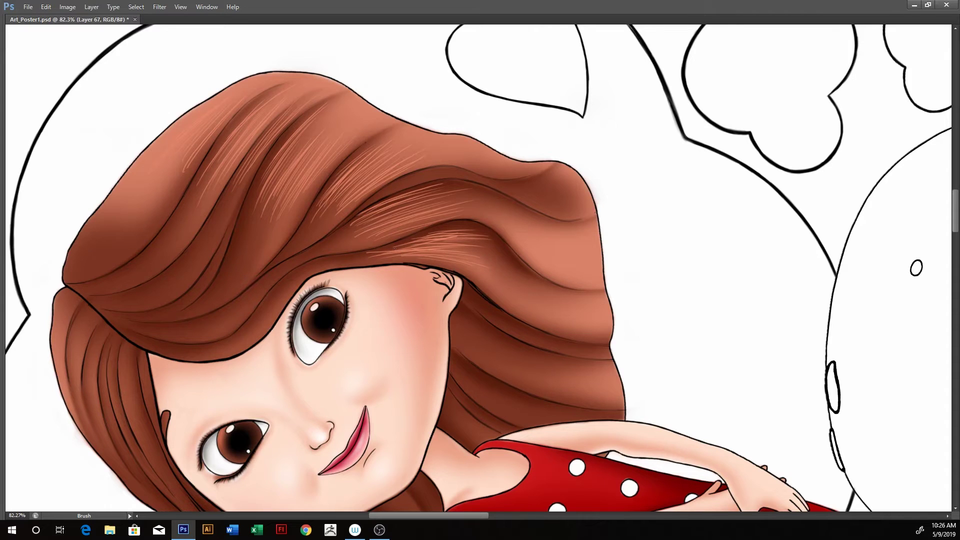
left_click_drag(453, 228, 401, 242)
Step: Turn the canvas nearly upside down and paint light strands across that hair section
key("r")
left_click_drag(590, 188, 497, 189)
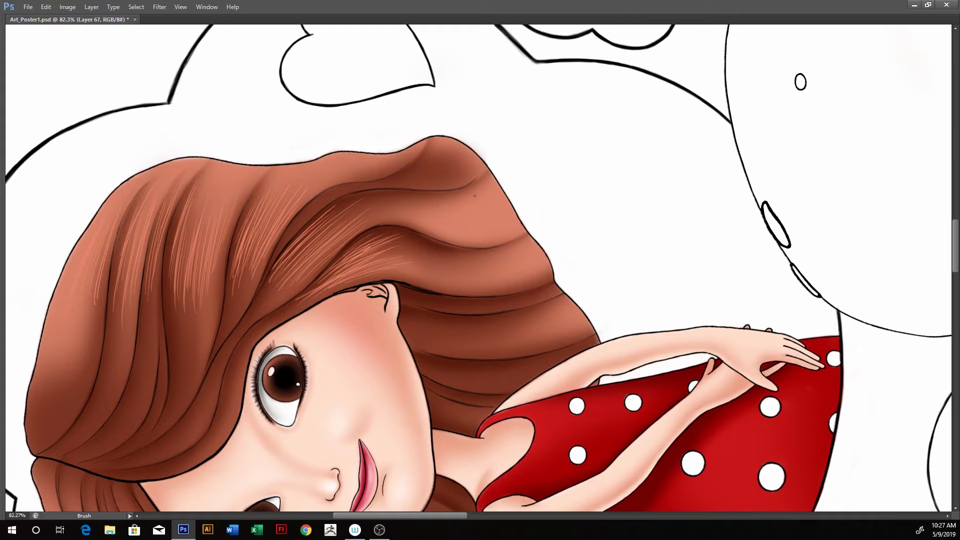
key("r")
left_click_drag(525, 171, 538, 286)
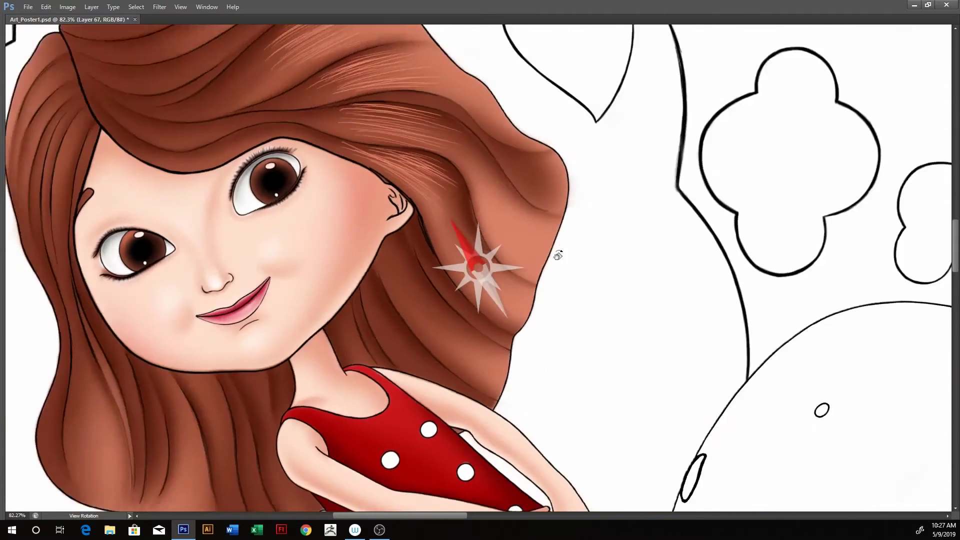
left_click_drag(517, 189, 483, 272)
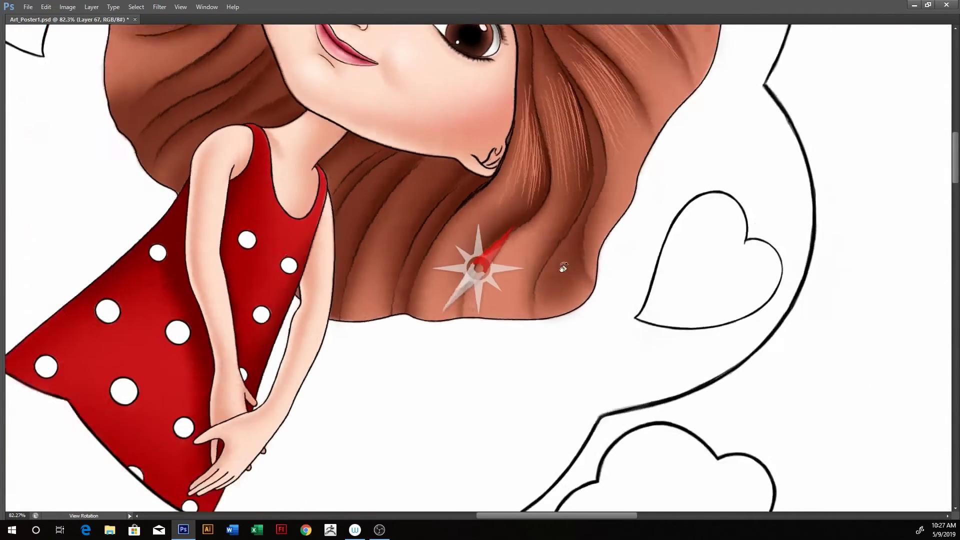
key("b")
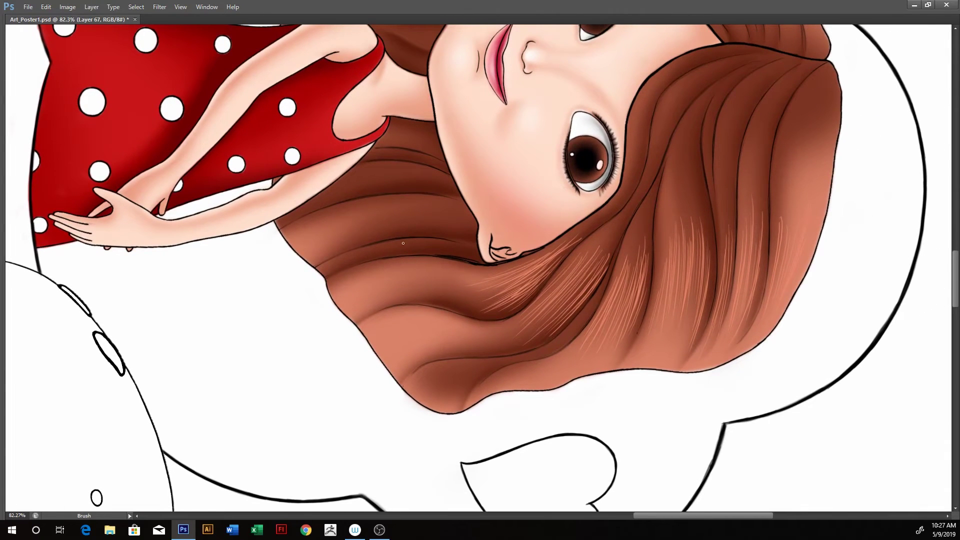
mouse_move(369, 203)
left_mouse_down()
mouse_move(411, 196)
mouse_move(413, 206)
mouse_move(461, 210)
left_mouse_up()
mouse_move(374, 222)
left_mouse_down()
mouse_move(408, 215)
mouse_move(431, 230)
left_mouse_up()
Step: Add light strands lower in the hair and near its edge beside the chin
mouse_move(368, 245)
left_mouse_down()
mouse_move(433, 238)
mouse_move(450, 248)
left_mouse_up()
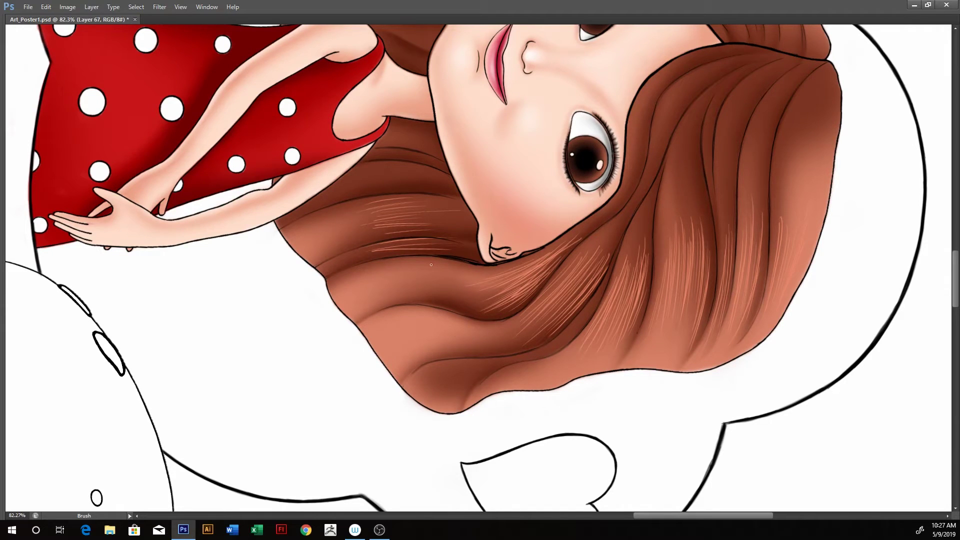
left_click_drag(433, 267, 528, 261)
left_click_drag(436, 284, 528, 283)
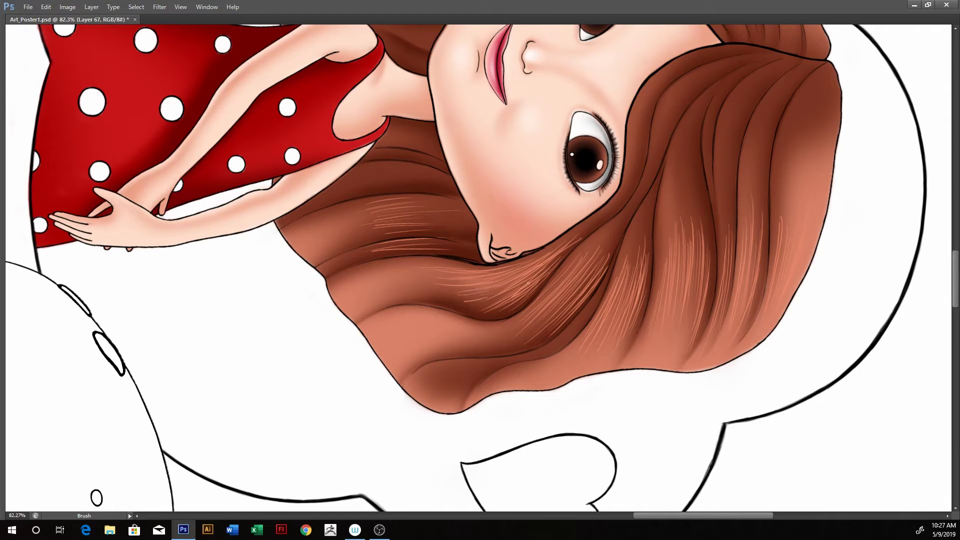
mouse_move(527, 212)
left_mouse_down()
mouse_move(397, 312)
mouse_move(443, 314)
left_mouse_up()
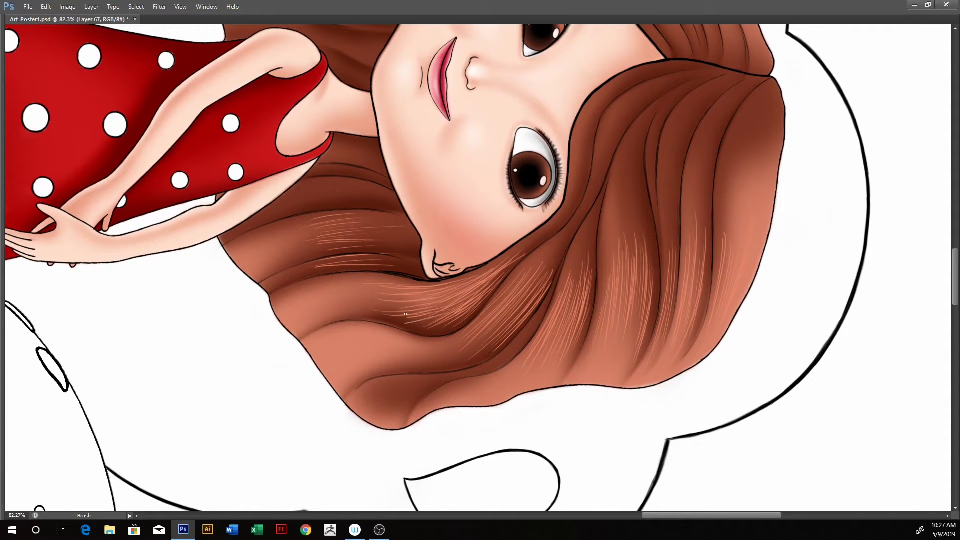
left_click_drag(527, 252, 472, 280)
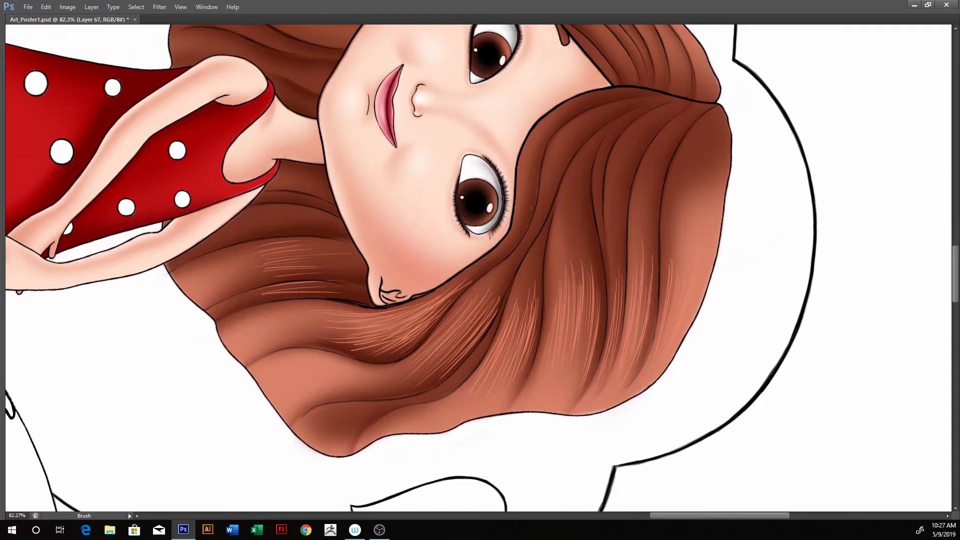
Step: Rotate the view and paint light strands along the fringe's upper edge
key("r")
left_click_drag(565, 189, 545, 222)
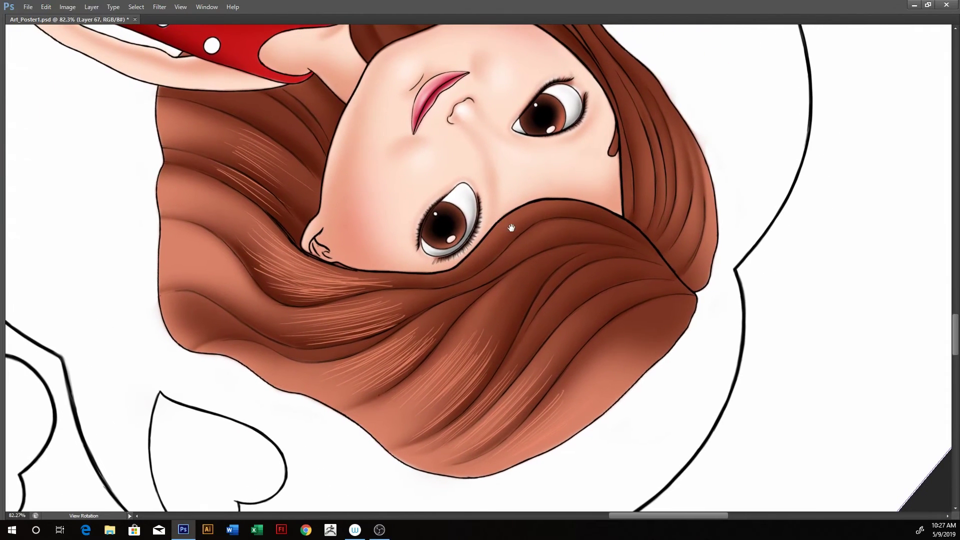
key("b")
mouse_move(524, 211)
left_mouse_down()
mouse_move(563, 202)
mouse_move(554, 209)
left_mouse_up()
left_click_drag(502, 233, 588, 205)
left_click_drag(518, 225, 585, 213)
mouse_move(515, 242)
left_mouse_down()
mouse_move(598, 223)
mouse_move(559, 230)
left_mouse_up()
mouse_move(552, 225)
left_mouse_down()
mouse_move(578, 219)
mouse_move(575, 229)
mouse_move(604, 235)
left_mouse_up()
Step: Paint light strands through the fringe out toward its end
left_click_drag(524, 254, 590, 235)
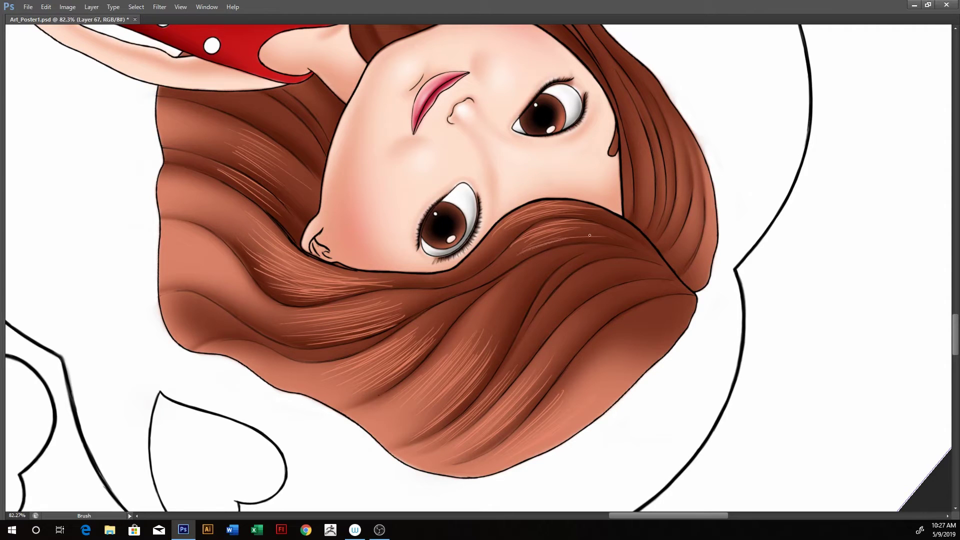
left_click_drag(534, 262, 606, 246)
scroll(632, 245, "down", 1)
scroll(636, 235, "down", 1)
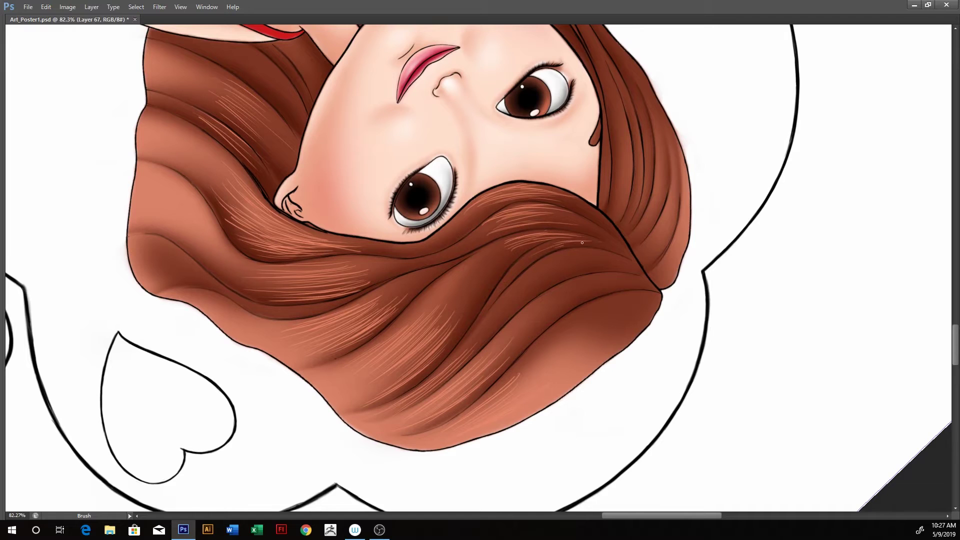
mouse_move(540, 271)
left_mouse_down()
mouse_move(581, 253)
mouse_move(607, 260)
mouse_move(596, 264)
left_mouse_up()
mouse_move(558, 261)
left_mouse_down()
mouse_move(593, 252)
mouse_move(562, 290)
mouse_move(567, 296)
left_mouse_up()
left_click_drag(603, 283, 564, 298)
mouse_move(610, 277)
left_mouse_down()
mouse_move(561, 289)
mouse_move(581, 320)
left_mouse_up()
mouse_move(635, 292)
left_mouse_down()
mouse_move(580, 311)
mouse_move(603, 332)
left_mouse_up()
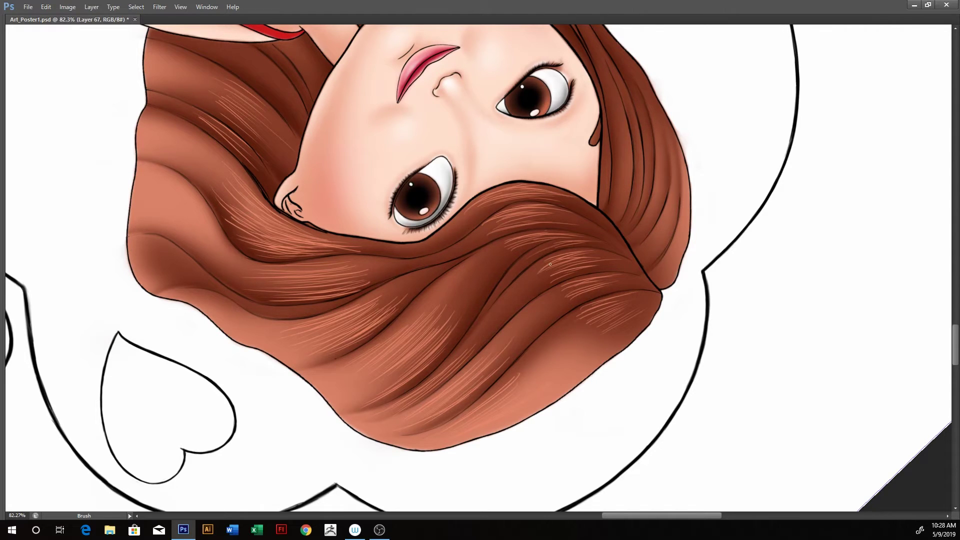
Step: Add more strands across the fringe and short strands near the hairline
left_click_drag(544, 267, 516, 286)
mouse_move(568, 252)
left_mouse_down()
mouse_move(533, 270)
mouse_move(522, 291)
mouse_move(545, 285)
left_mouse_up()
left_click_drag(617, 267, 574, 273)
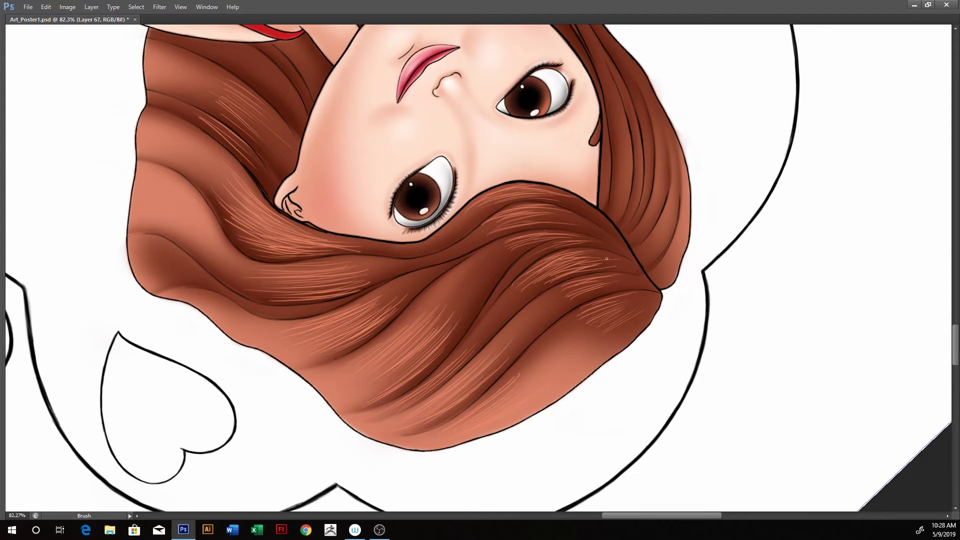
mouse_move(545, 234)
left_mouse_down()
mouse_move(496, 263)
mouse_move(502, 249)
mouse_move(488, 247)
left_mouse_up()
left_click_drag(525, 218, 489, 229)
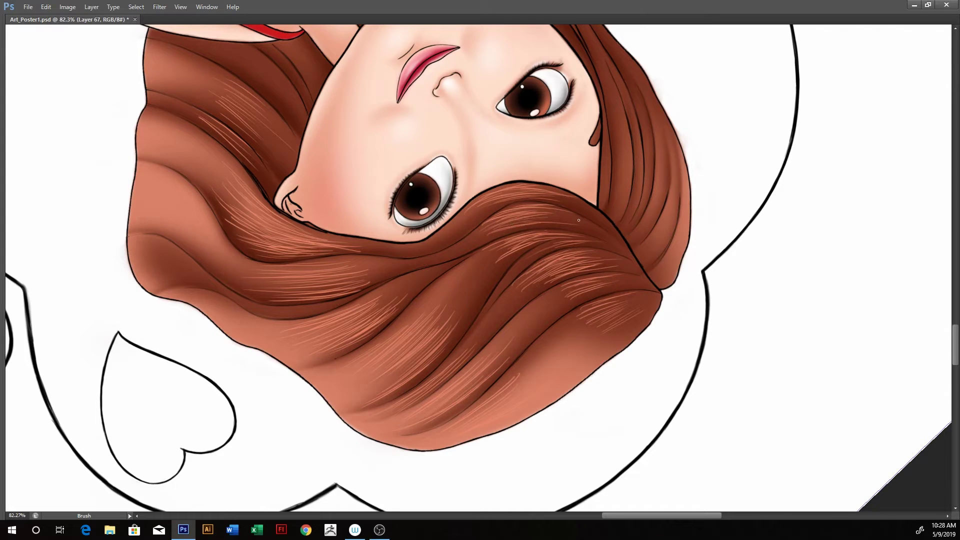
left_click_drag(552, 219, 526, 222)
left_click_drag(503, 202, 489, 209)
Step: Straighten the view and soften overly bright strands in the lower side hair with the Eraser
key("r")
left_click_drag(680, 182, 524, 175)
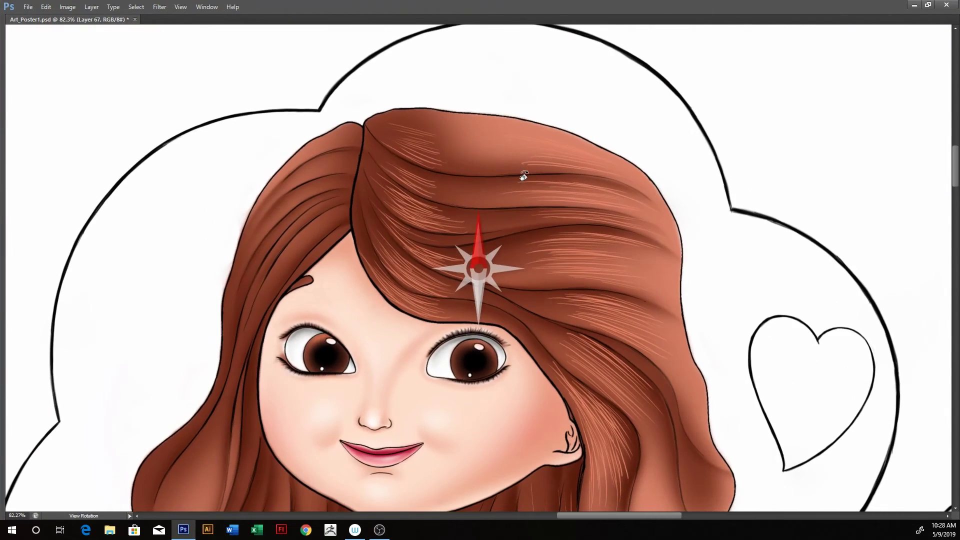
left_click_drag(611, 182, 564, 165)
key("e")
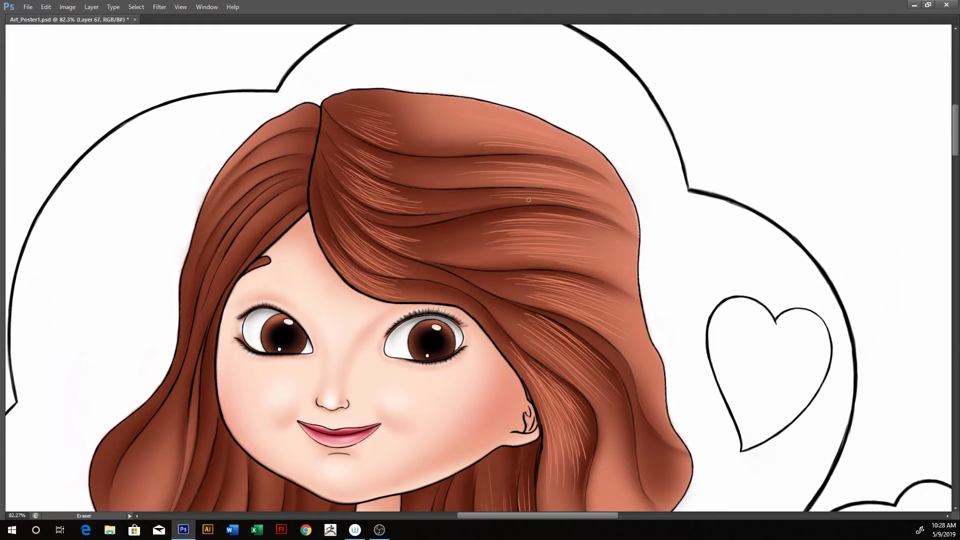
key("bracketright")
key("bracketright")
key("bracketright")
key("bracketleft")
key("bracketright")
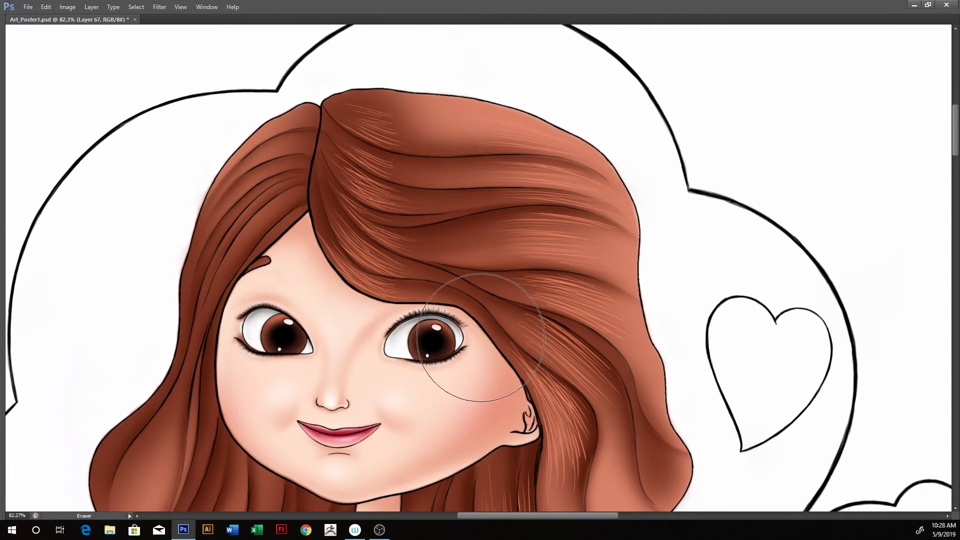
key("bracketleft")
key("bracketleft")
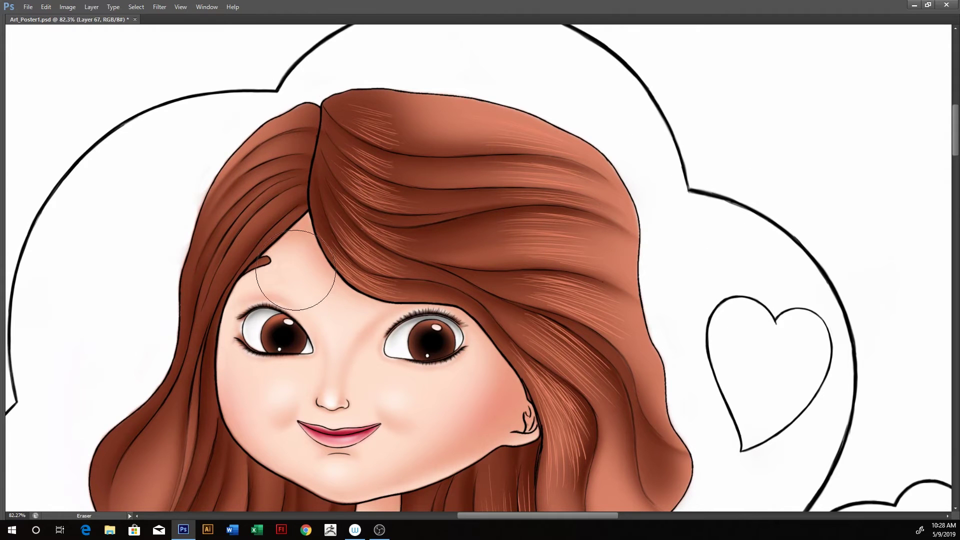
key("bracketright")
key("bracketright")
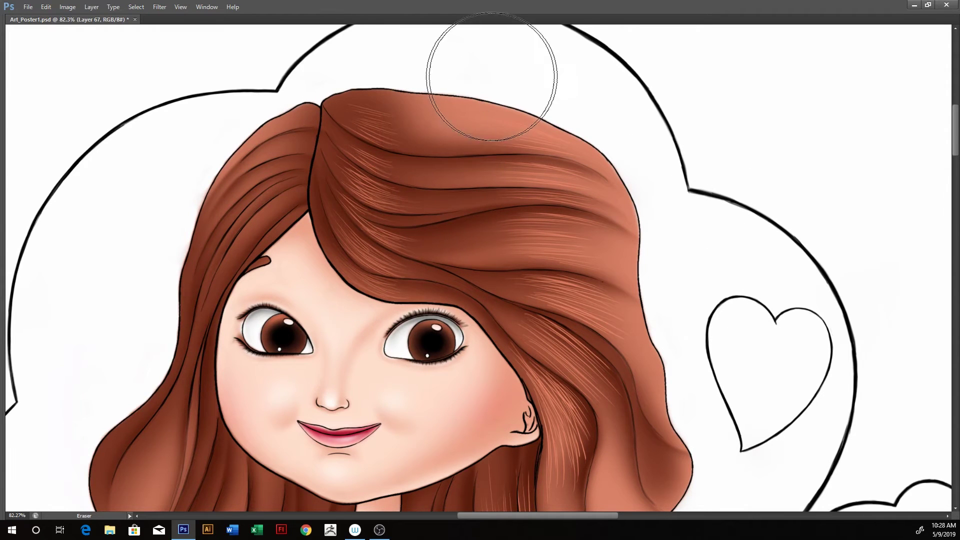
left_click_drag(729, 289, 346, 173)
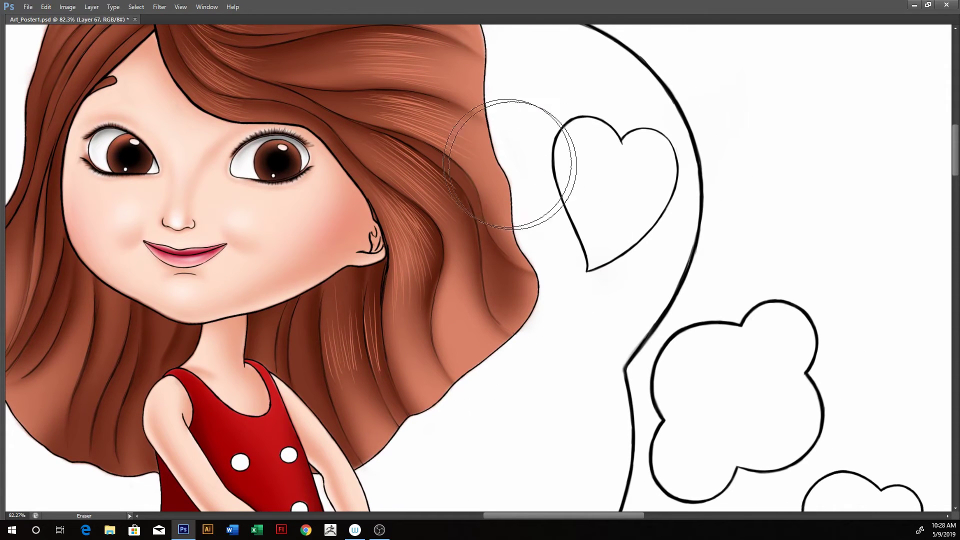
Step: Shrink the eraser, bring the top of the head into view, and tilt the canvas clockwise
key("bracketleft")
key("bracketleft")
key("bracketleft")
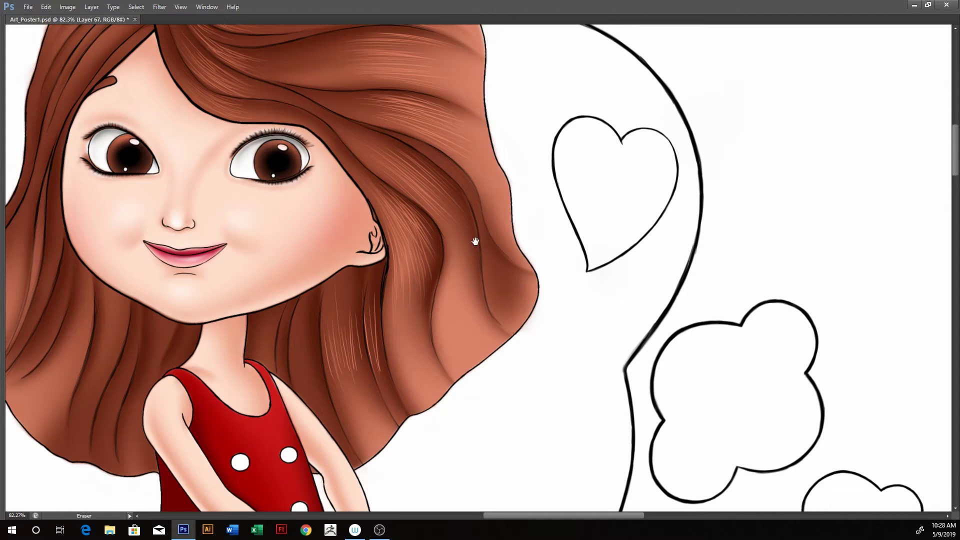
left_click_drag(493, 280, 509, 271)
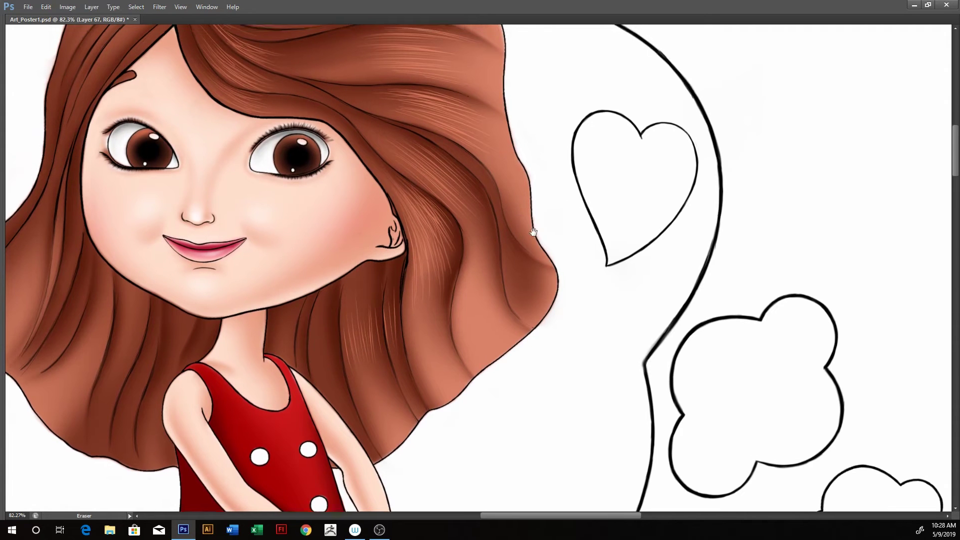
left_click_drag(515, 170, 624, 302)
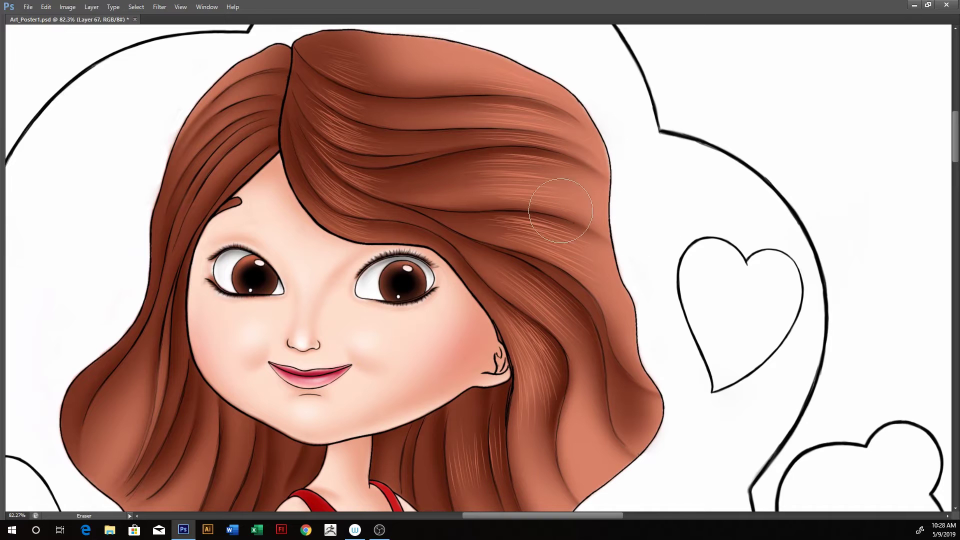
key("r")
mouse_move(504, 156)
left_mouse_down()
mouse_move(567, 200)
mouse_move(493, 141)
mouse_move(428, 219)
left_mouse_up()
mouse_move(600, 182)
left_mouse_down()
mouse_move(575, 163)
mouse_move(438, 196)
left_mouse_up()
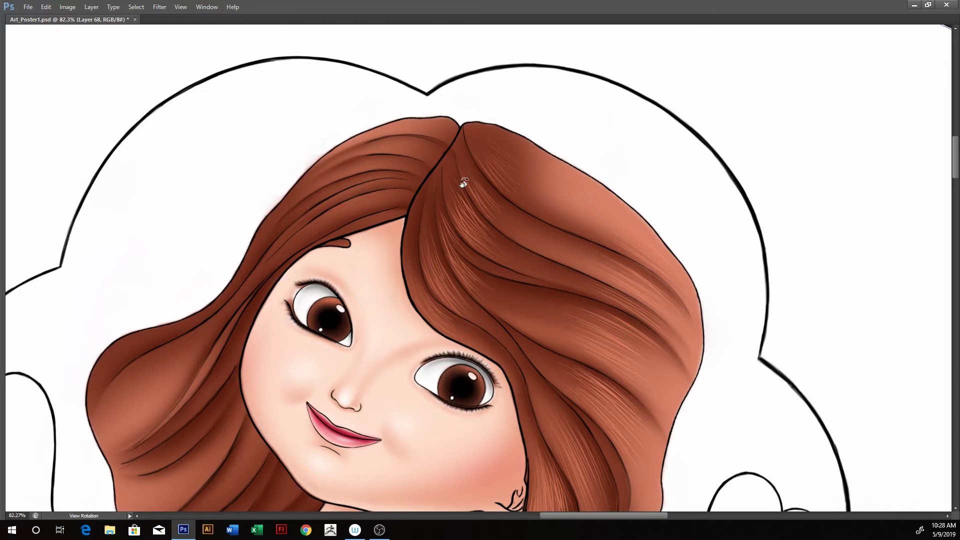
Step: On a new layer, paint faint light strands over the left hair mass up to the crown
key("ctrl+shift+alt+n")
key("b")
mouse_move(325, 224)
left_mouse_down()
mouse_move(403, 195)
mouse_move(346, 205)
mouse_move(329, 190)
left_mouse_up()
mouse_move(384, 173)
left_mouse_down()
mouse_move(321, 193)
mouse_move(331, 200)
left_mouse_up()
left_click_drag(376, 168, 333, 170)
left_click_drag(401, 165, 354, 167)
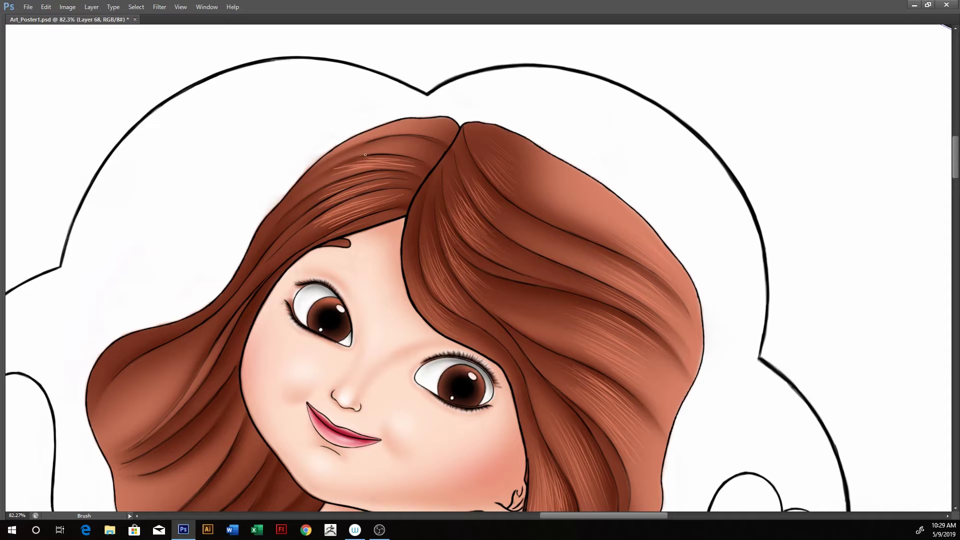
mouse_move(401, 146)
left_mouse_down()
mouse_move(360, 150)
mouse_move(394, 150)
left_mouse_up()
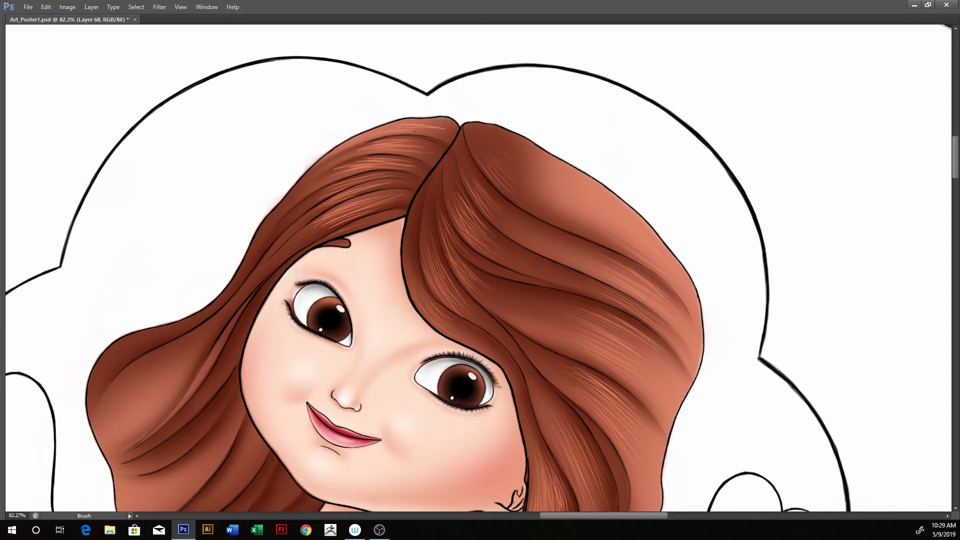
left_click_drag(447, 128, 408, 134)
mouse_move(391, 195)
left_mouse_down()
mouse_move(345, 203)
mouse_move(357, 216)
mouse_move(335, 235)
left_mouse_up()
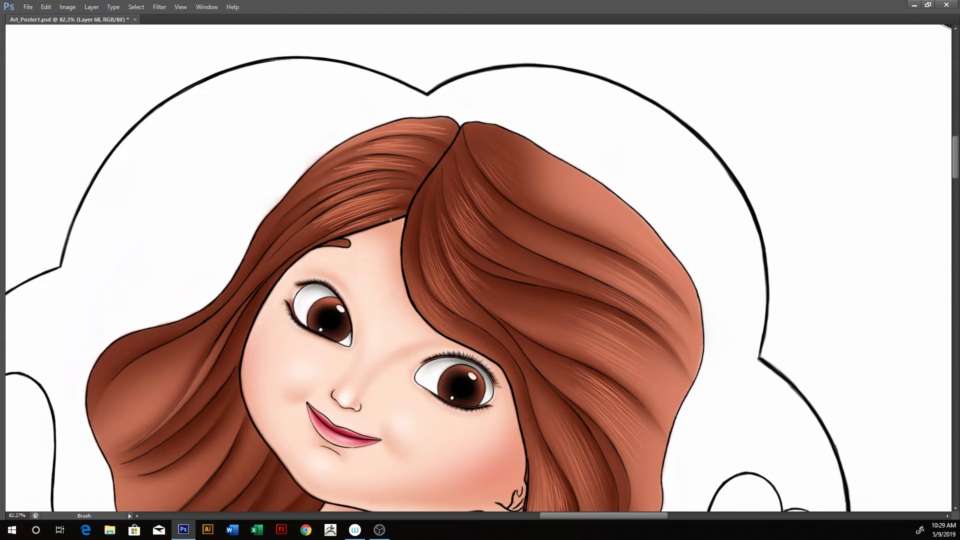
Step: Switch to the Eraser, shift the view, and rotate it counter-clockwise
key("e")
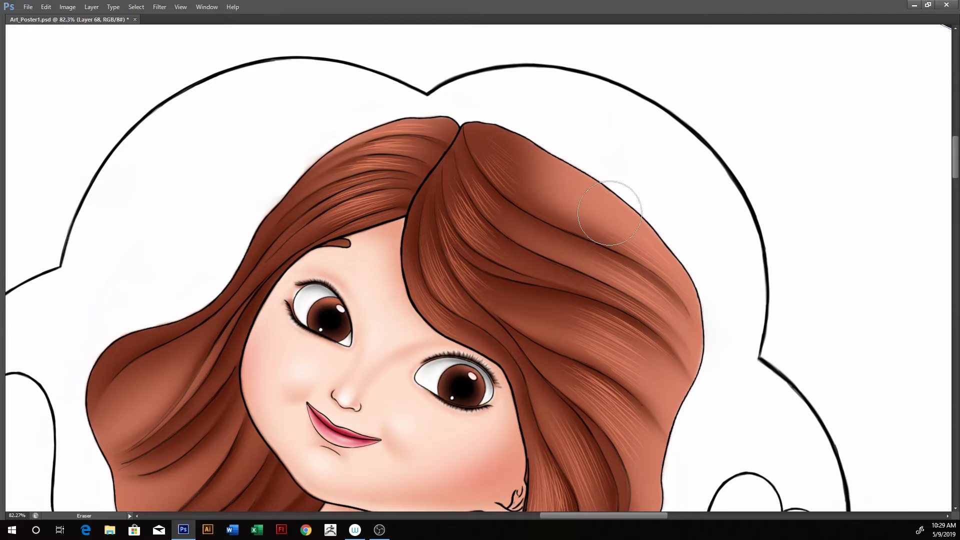
left_click_drag(490, 214, 506, 179)
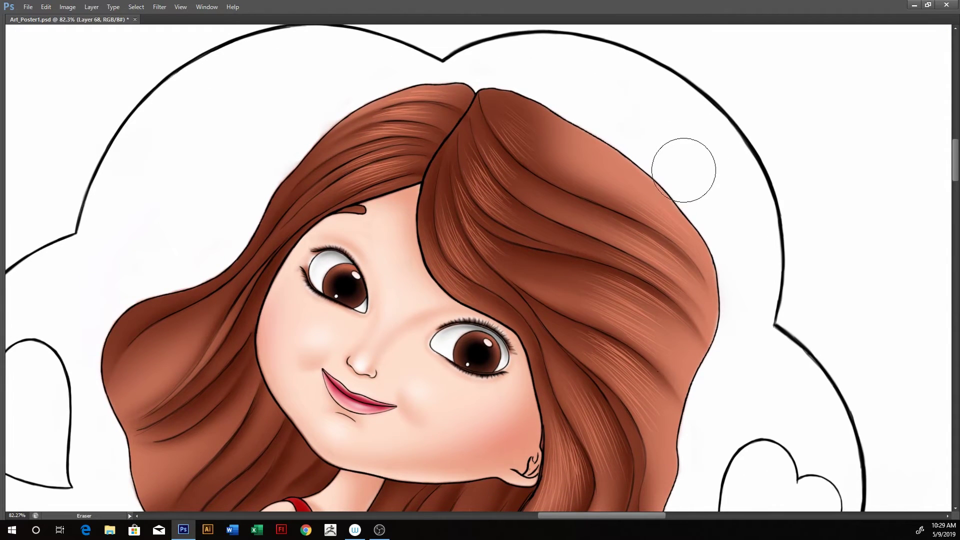
key("r")
mouse_move(710, 162)
left_mouse_down()
mouse_move(554, 135)
mouse_move(500, 197)
mouse_move(582, 173)
left_mouse_up()
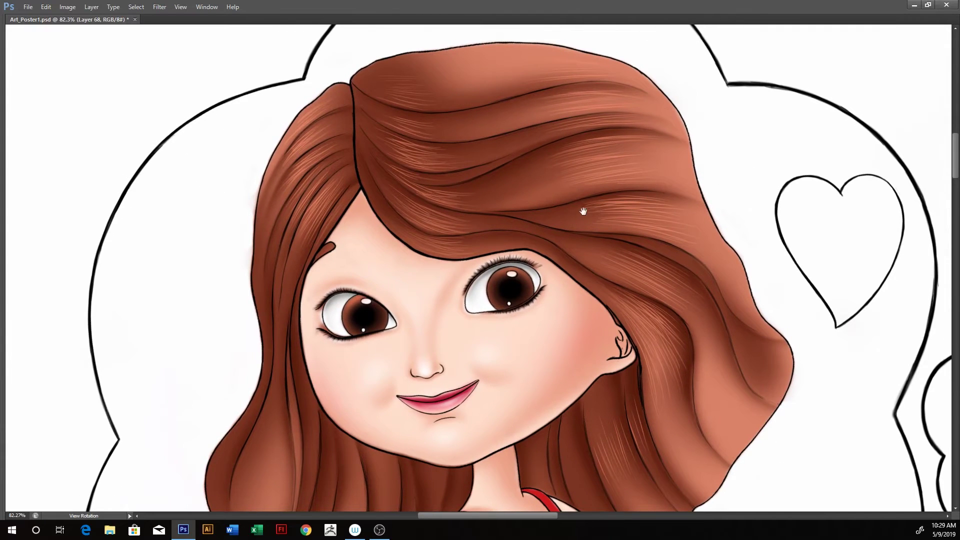
Step: Bring the head upright, add a new layer, and paint light strands along the top hair edge
left_click_drag(502, 185, 499, 214)
key("ctrl+shift+alt+n")
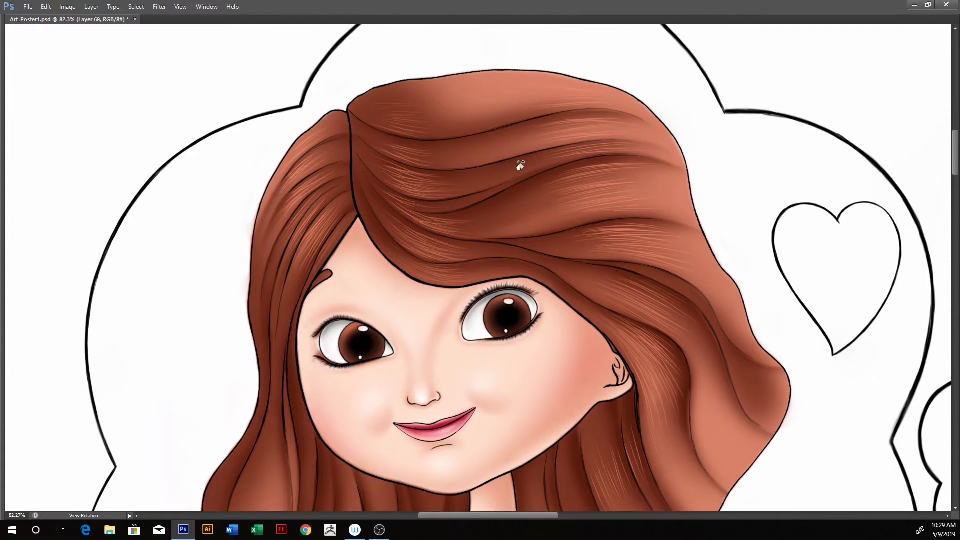
key("r")
key("b")
left_click_drag(453, 129, 410, 129)
mouse_move(500, 121)
left_mouse_down()
mouse_move(423, 130)
mouse_move(405, 126)
mouse_move(426, 123)
mouse_move(403, 121)
left_mouse_up()
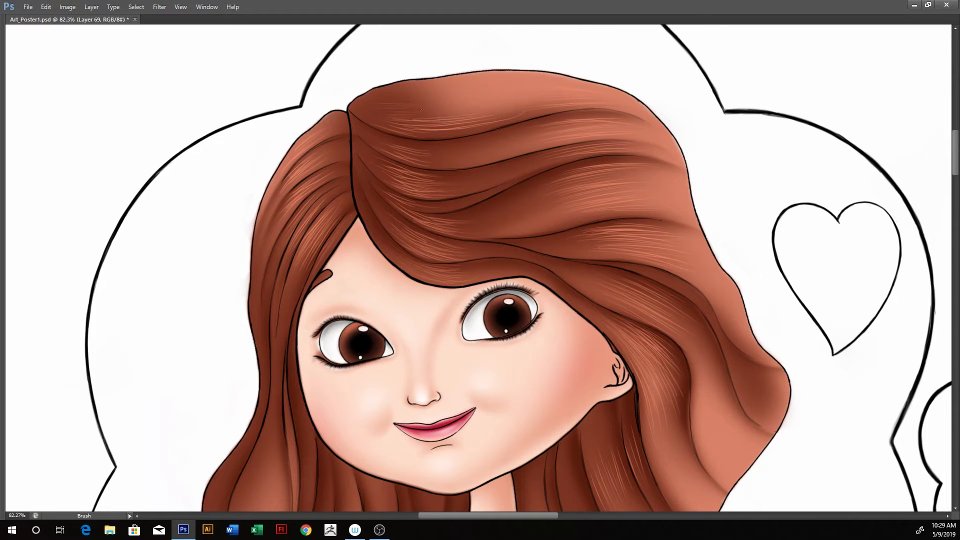
mouse_move(465, 109)
left_mouse_down()
mouse_move(392, 112)
mouse_move(404, 105)
mouse_move(376, 100)
left_mouse_up()
mouse_move(441, 93)
left_mouse_down()
mouse_move(379, 95)
mouse_move(399, 88)
left_mouse_up()
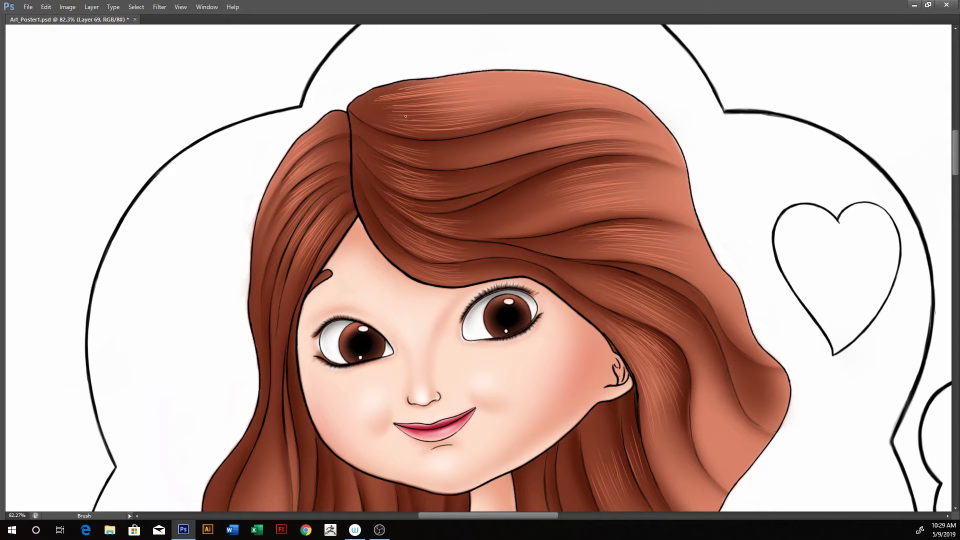
left_click_drag(478, 115, 420, 124)
mouse_move(490, 118)
left_mouse_down()
mouse_move(448, 124)
mouse_move(485, 128)
left_mouse_up()
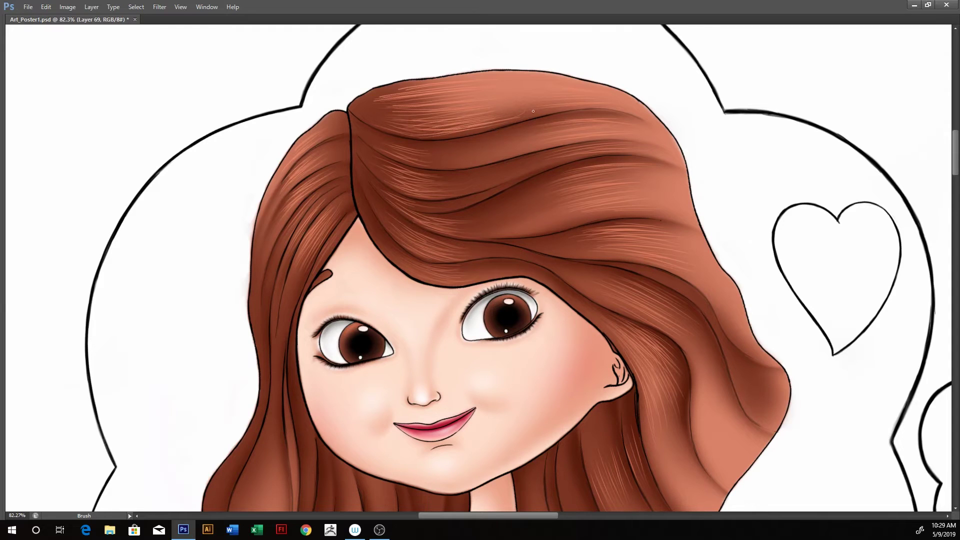
Step: Paint light strands across the middle of the sweep and the lower hair locks
mouse_move(438, 151)
left_mouse_down()
mouse_move(384, 154)
mouse_move(399, 149)
left_mouse_up()
mouse_move(449, 143)
left_mouse_down()
mouse_move(384, 147)
mouse_move(406, 148)
left_mouse_up()
left_click_drag(465, 151, 406, 155)
mouse_move(464, 145)
left_mouse_down()
mouse_move(416, 148)
mouse_move(455, 141)
mouse_move(416, 166)
mouse_move(432, 167)
mouse_move(413, 186)
left_mouse_up()
mouse_move(471, 181)
left_mouse_down()
mouse_move(418, 179)
mouse_move(429, 193)
left_mouse_up()
mouse_move(489, 185)
left_mouse_down()
mouse_move(425, 190)
mouse_move(408, 205)
left_mouse_up()
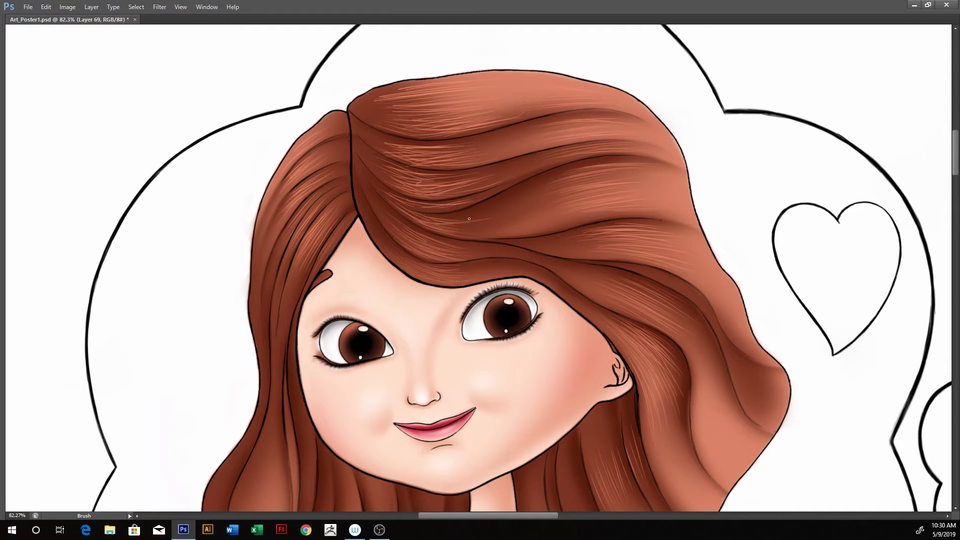
left_click_drag(469, 218, 425, 219)
mouse_move(494, 218)
left_mouse_down()
mouse_move(445, 229)
mouse_move(457, 232)
mouse_move(442, 252)
left_mouse_up()
Step: Erase stray strands beside the forehead curl with a smaller eraser and shift the view
key("e")
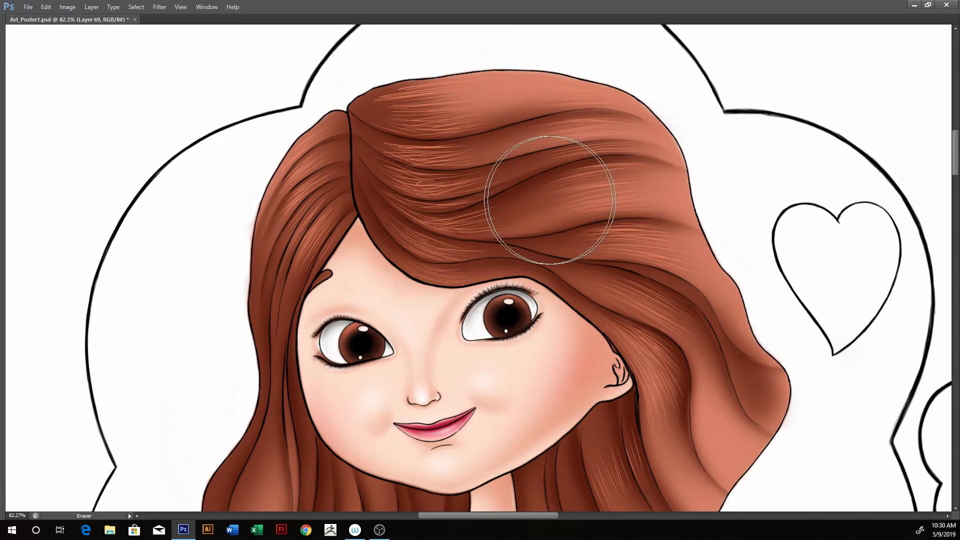
left_click(385, 249)
key("bracketleft")
key("bracketleft")
key("bracketleft")
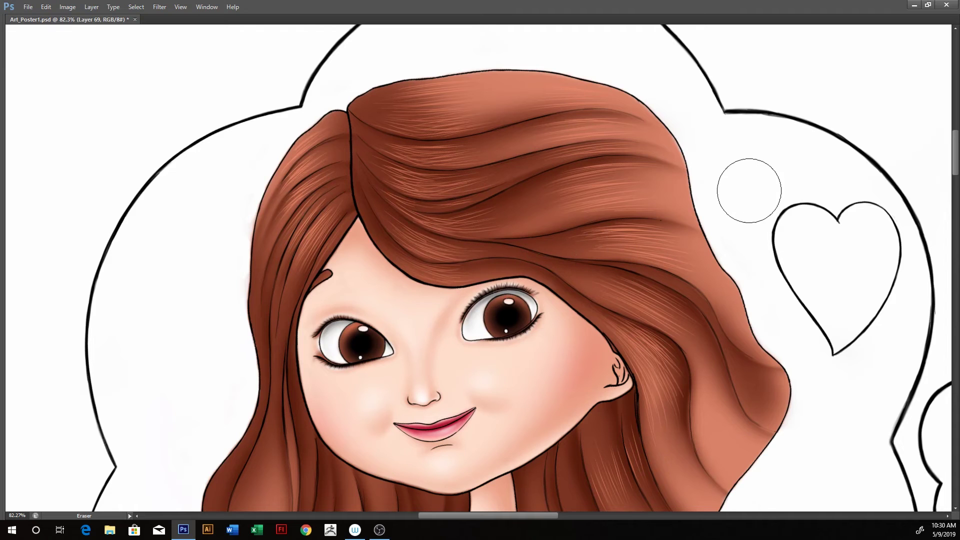
mouse_move(699, 228)
left_mouse_down()
mouse_move(734, 177)
mouse_move(605, 216)
left_mouse_up()
key("r")
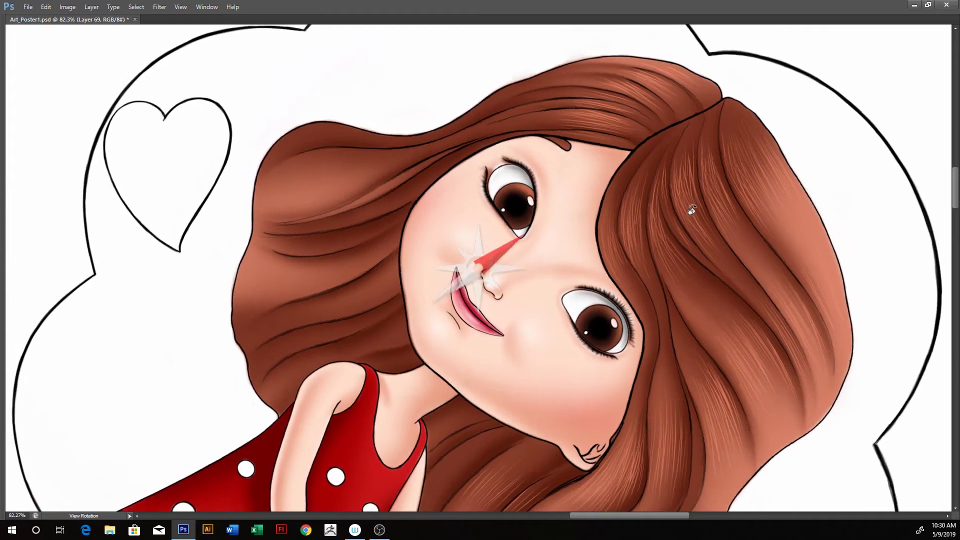
Step: Tilt the view, add a fresh layer, and paint light strands over the upper-left hair sweep
left_click_drag(662, 171, 455, 204)
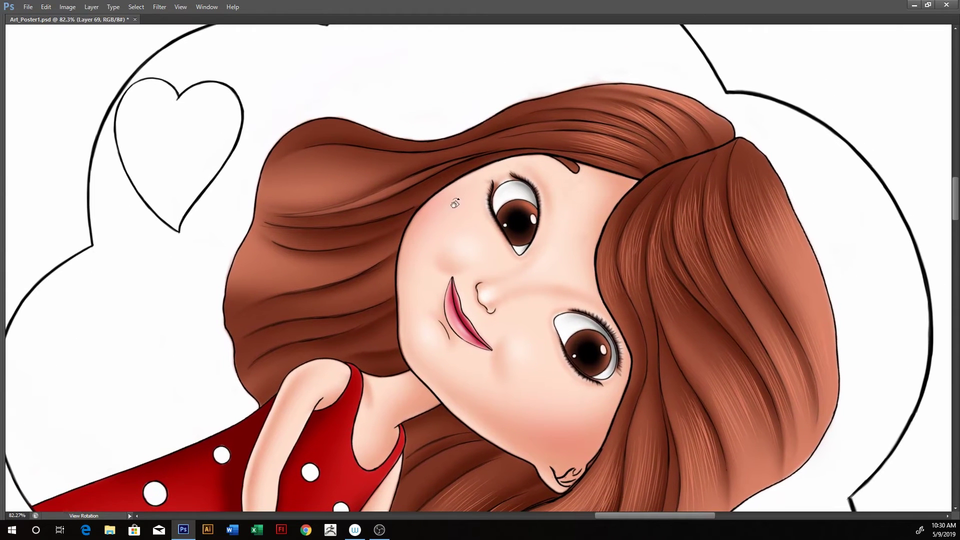
key("ctrl+shift+alt+n")
key("b")
left_click_drag(346, 151, 295, 160)
left_click_drag(331, 156, 297, 163)
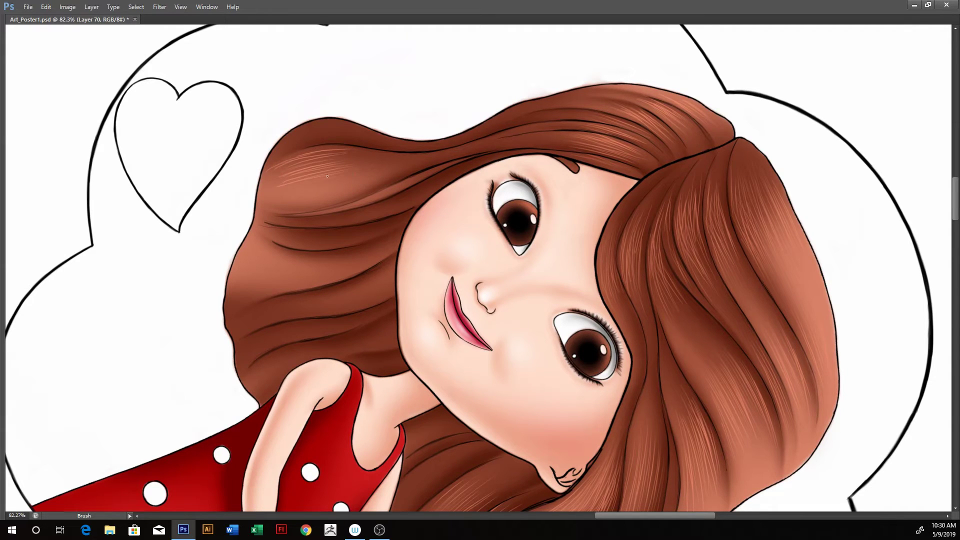
left_click_drag(327, 176, 370, 166)
mouse_move(323, 197)
left_mouse_down()
mouse_move(370, 186)
mouse_move(308, 166)
left_mouse_up()
mouse_move(374, 158)
left_mouse_down()
mouse_move(295, 165)
mouse_move(303, 160)
left_mouse_up()
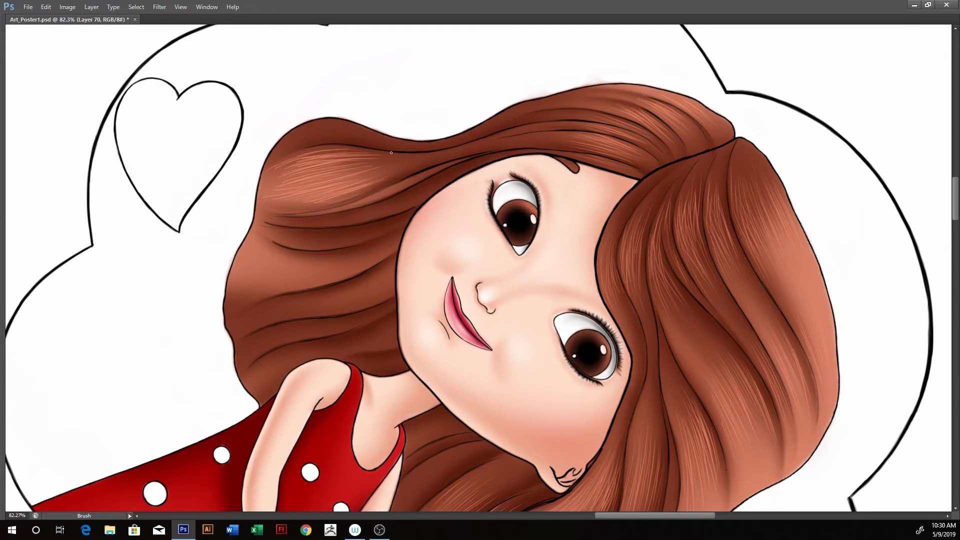
Step: Paint three thin light strands on the upper hair above the face, tilting the canvas as needed
key("e")
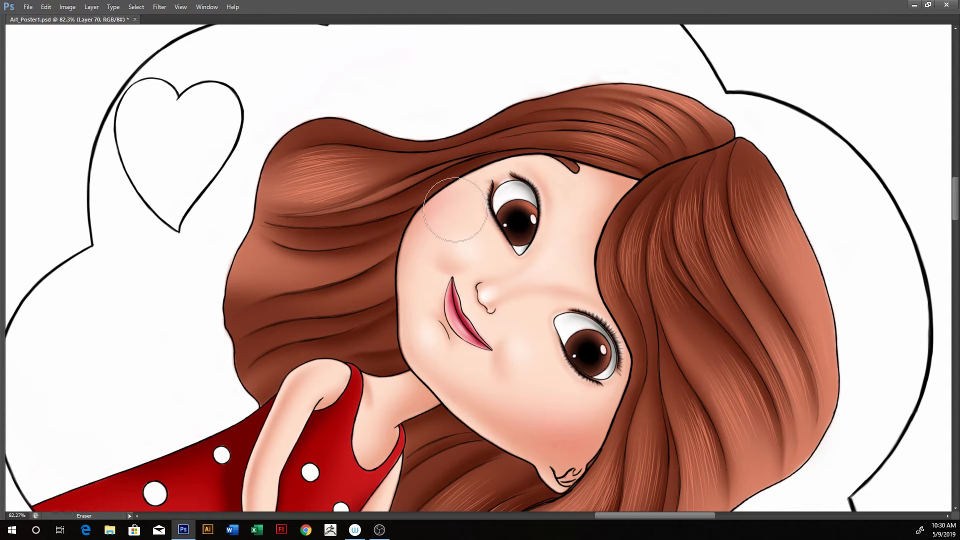
key("r")
left_click_drag(553, 143, 449, 167)
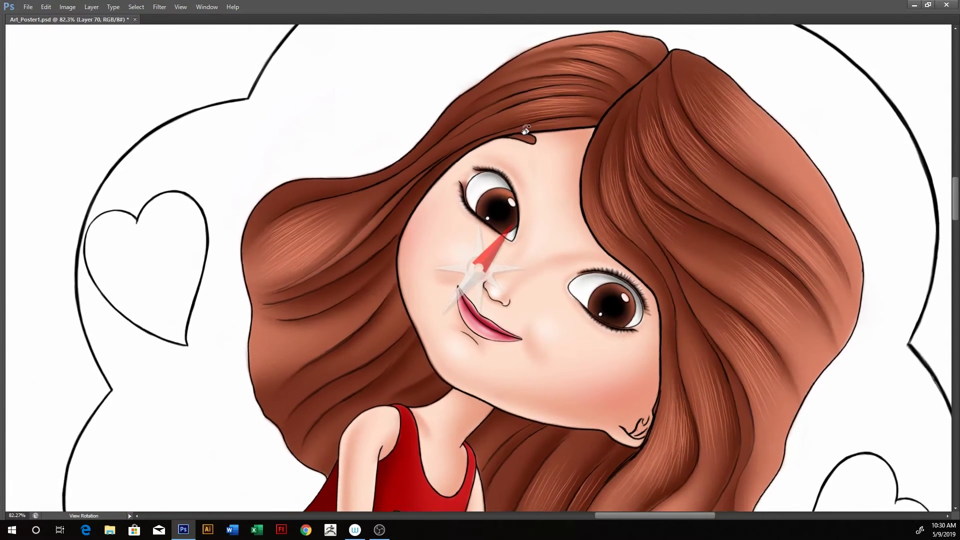
key("b")
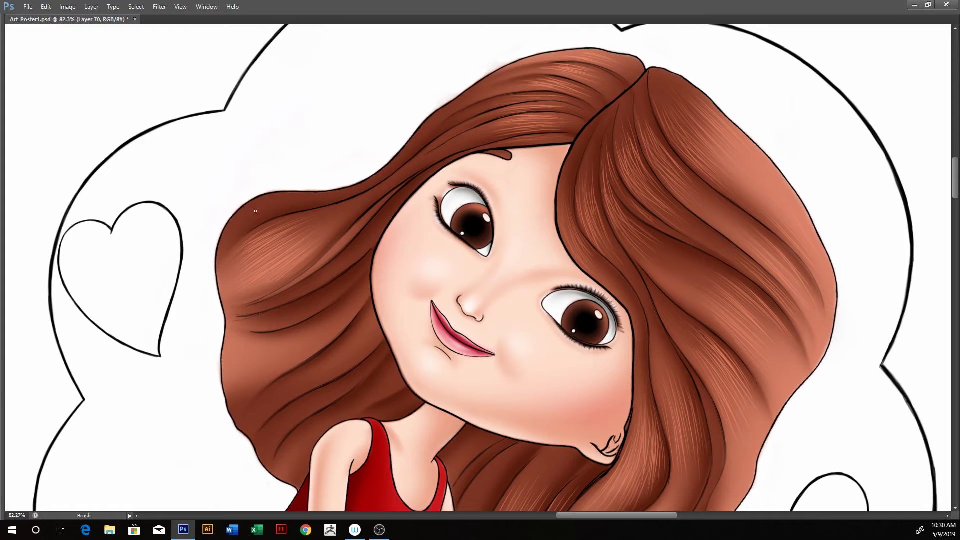
mouse_move(286, 198)
left_mouse_down()
mouse_move(243, 212)
mouse_move(247, 226)
left_mouse_up()
mouse_move(279, 208)
left_mouse_down()
mouse_move(244, 221)
mouse_move(245, 212)
mouse_move(238, 228)
left_mouse_up()
left_click_drag(274, 217, 241, 231)
key("e")
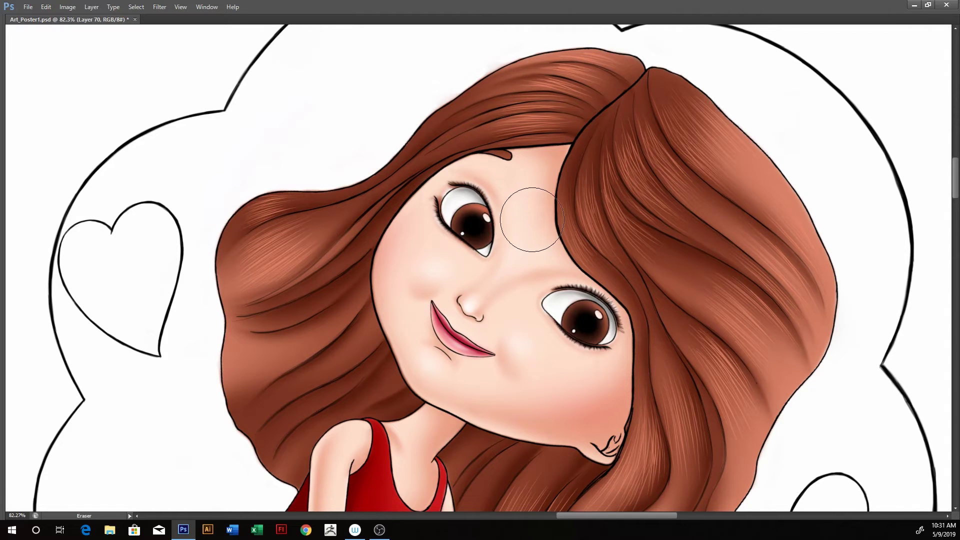
left_click_drag(529, 213, 498, 173)
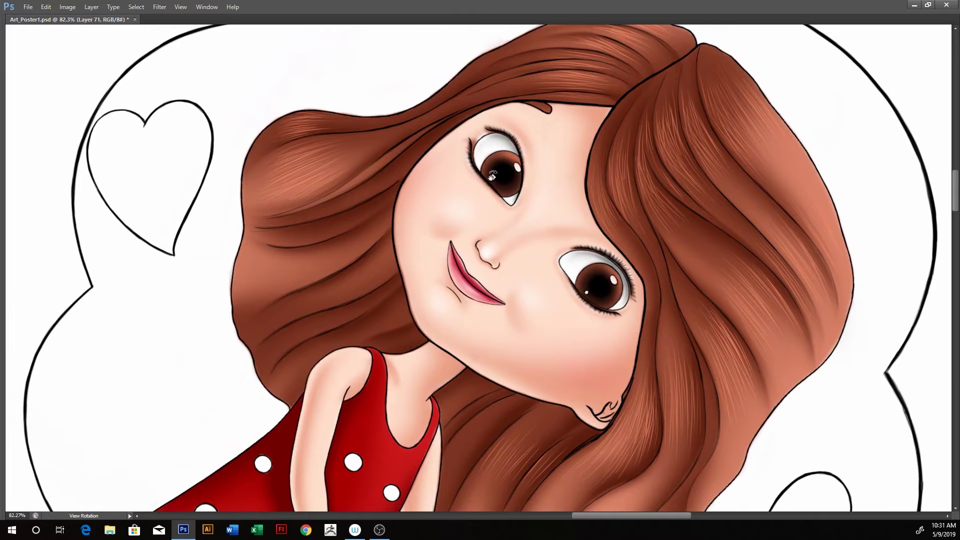
Step: Start a new layer and paint light strands across the hair beside the face and the left hair mass
key("v")
mouse_move(270, 235)
left_mouse_down()
mouse_move(330, 228)
mouse_move(356, 213)
left_mouse_up()
left_click_drag(302, 235, 363, 217)
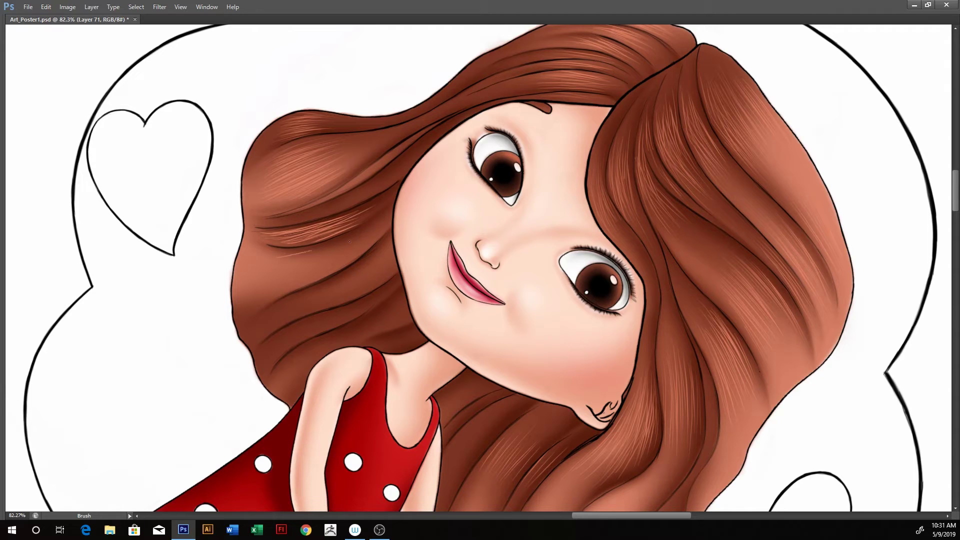
left_click_drag(295, 260, 334, 252)
mouse_move(261, 295)
left_mouse_down()
mouse_move(322, 267)
mouse_move(310, 277)
left_mouse_up()
left_click_drag(268, 256, 313, 251)
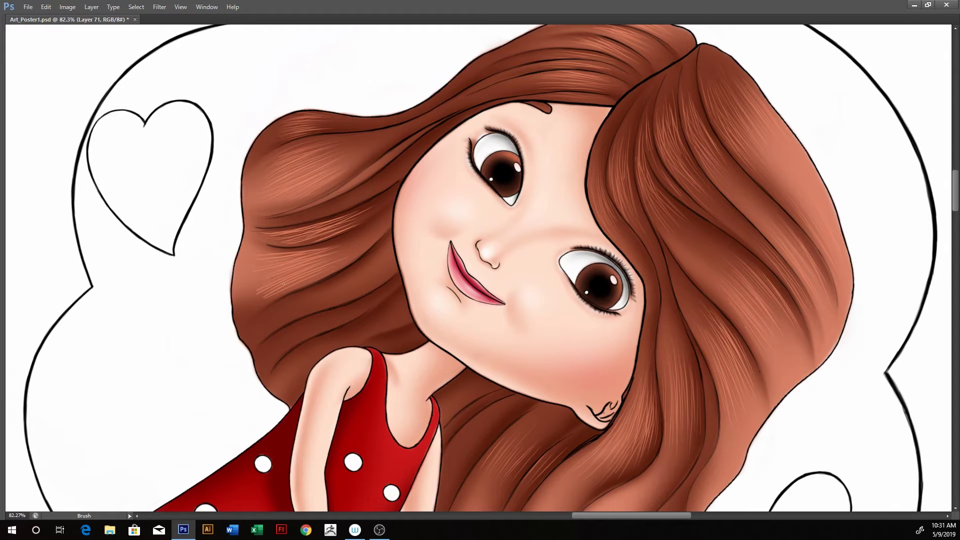
left_click_drag(261, 308, 291, 290)
left_click_drag(320, 255, 335, 247)
left_click_drag(316, 256, 355, 232)
Step: Add diagonal light strands down through the left hair to its bottom
left_click_drag(409, 243, 384, 220)
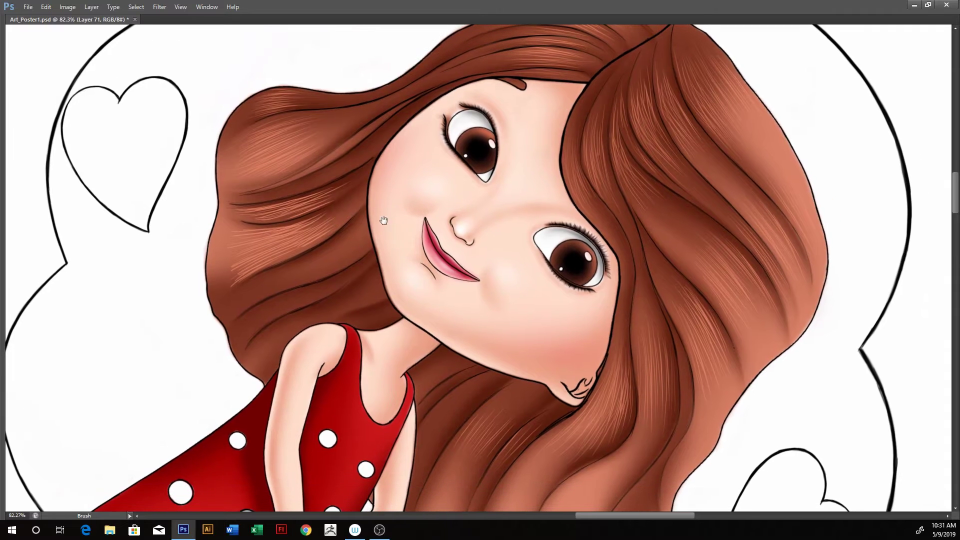
left_click_drag(238, 294, 340, 243)
left_click_drag(275, 279, 316, 259)
left_click_drag(252, 294, 319, 260)
mouse_move(275, 287)
left_mouse_down()
mouse_move(335, 249)
mouse_move(324, 259)
mouse_move(335, 268)
left_mouse_up()
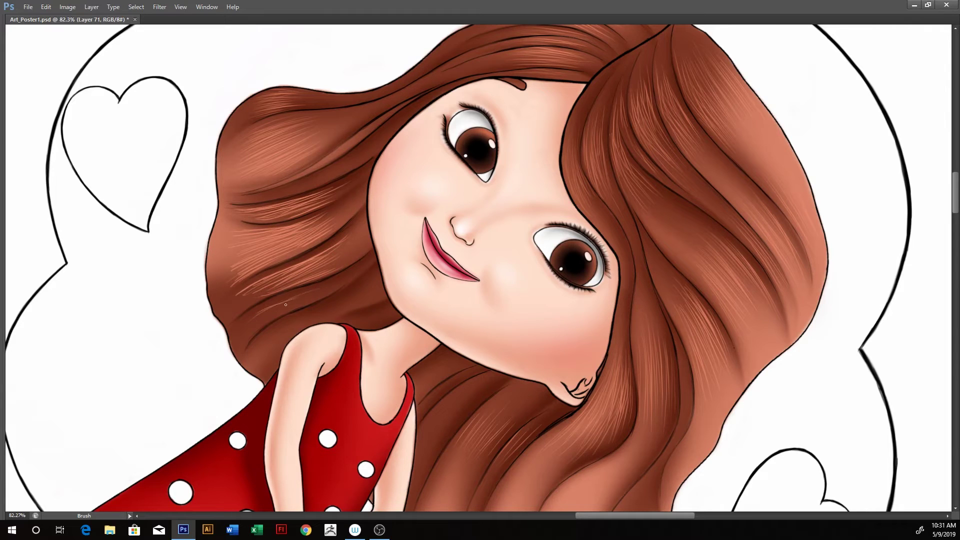
mouse_move(270, 306)
left_mouse_down()
mouse_move(343, 279)
mouse_move(306, 297)
mouse_move(336, 287)
mouse_move(337, 276)
left_mouse_up()
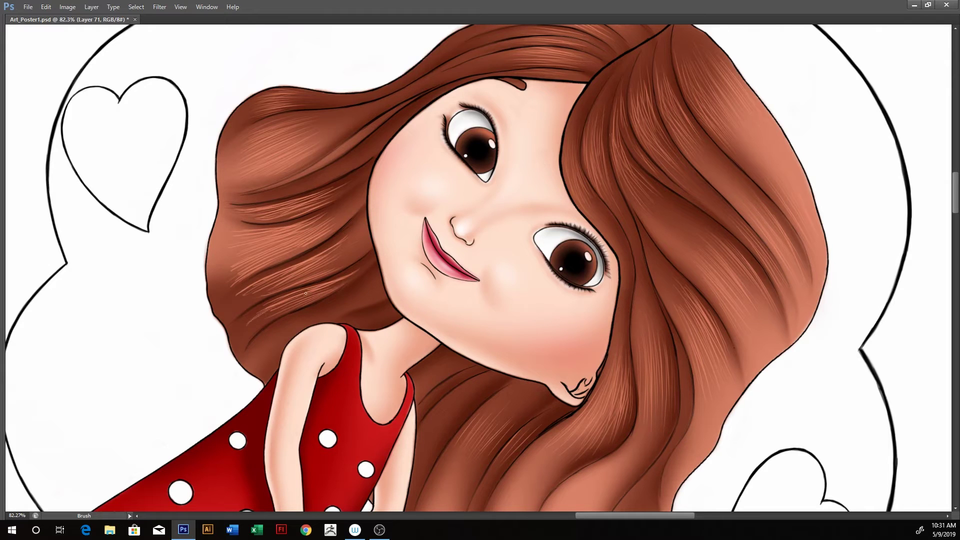
left_click_drag(260, 340, 347, 297)
left_click_drag(289, 329, 347, 306)
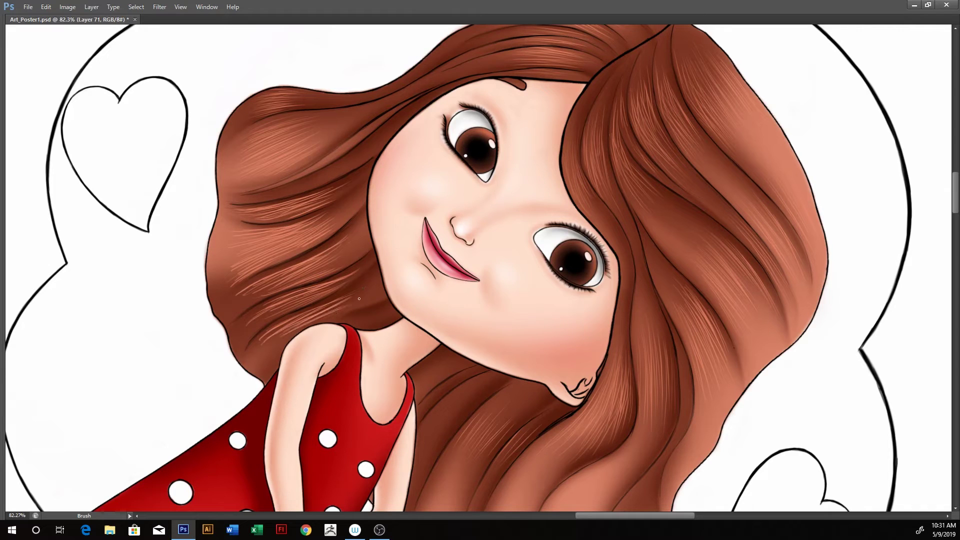
left_click_drag(260, 355, 298, 321)
Step: Erase excess strands in the lower left hair and beside the face, then turn the canvas around
key("e")
mouse_move(321, 300)
left_mouse_down()
mouse_move(248, 373)
mouse_move(300, 325)
left_mouse_up()
left_click_drag(236, 322, 264, 317)
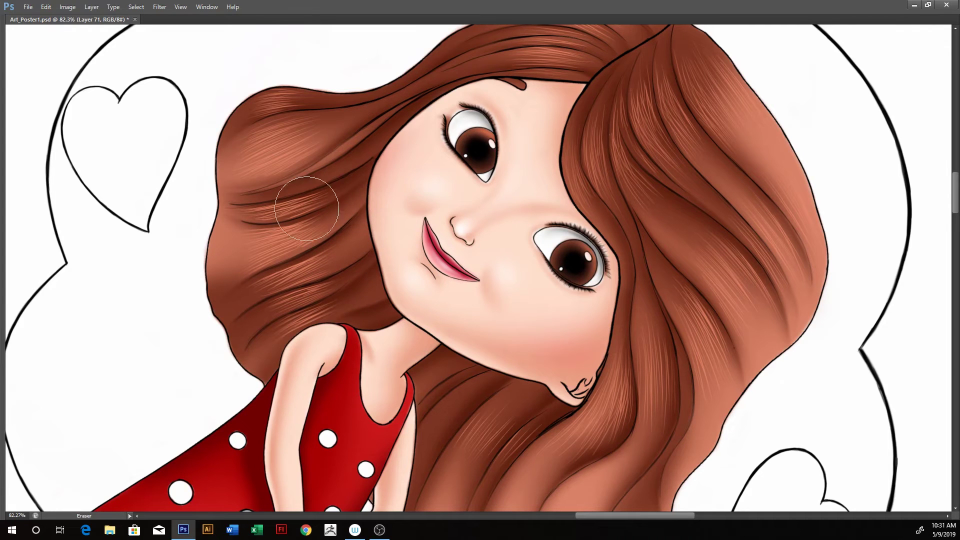
left_click_drag(307, 209, 263, 213)
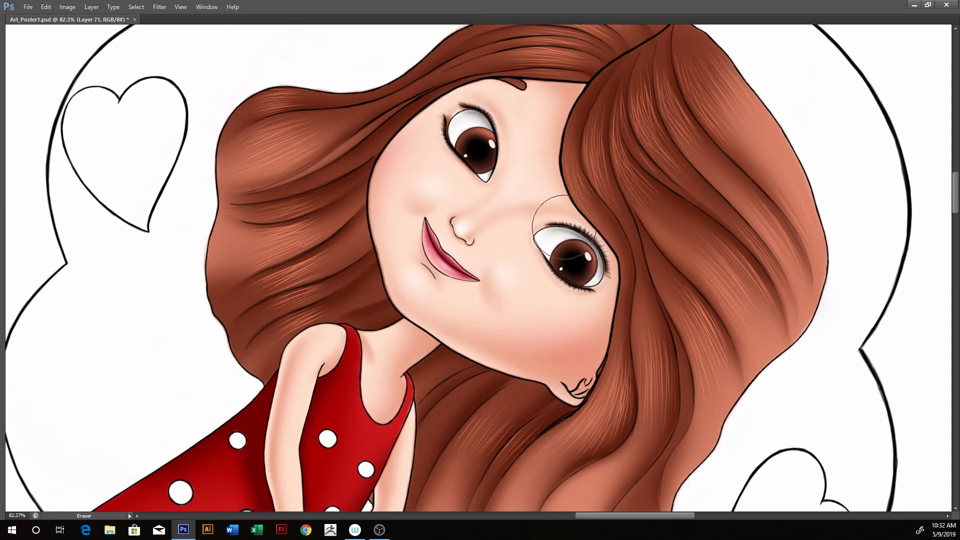
key("r")
mouse_move(686, 214)
left_mouse_down()
mouse_move(428, 241)
mouse_move(541, 219)
left_mouse_up()
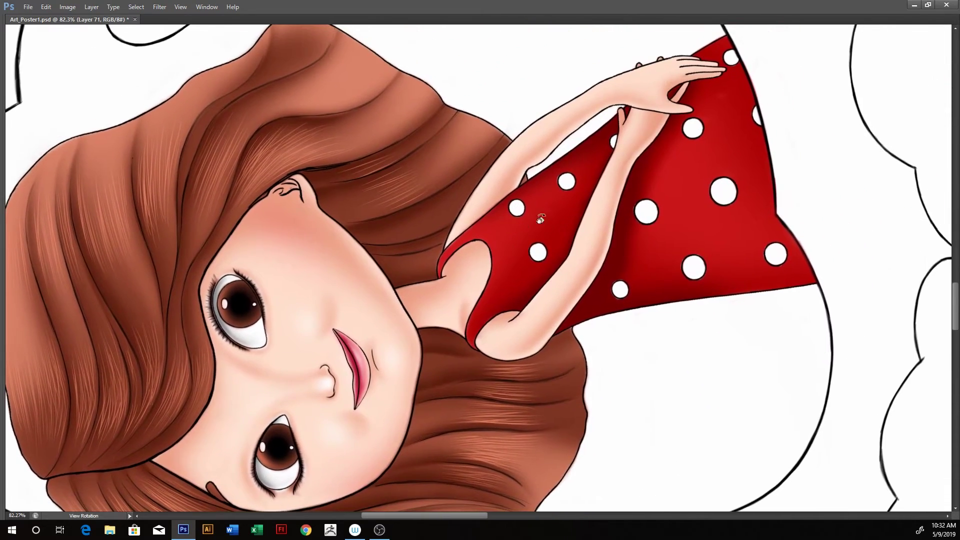
Step: On a new layer, paint thin light strands in the hair near the shoulder by the dress
key("ctrl+shift+alt+n")
key("b")
left_click_drag(364, 225, 448, 203)
mouse_move(398, 232)
left_mouse_down()
mouse_move(454, 216)
mouse_move(459, 188)
mouse_move(449, 192)
left_mouse_up()
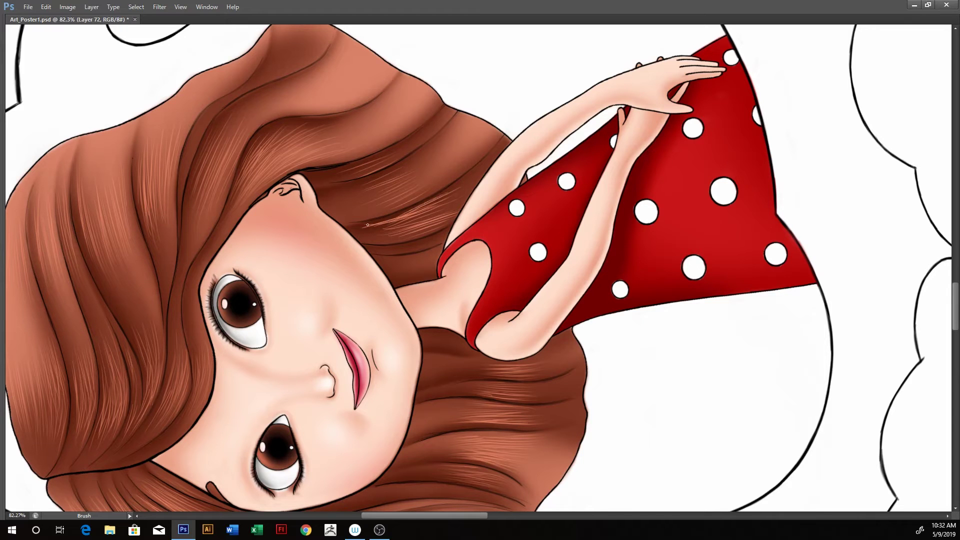
left_click_drag(404, 226, 458, 200)
key("r")
left_click_drag(536, 144, 500, 189)
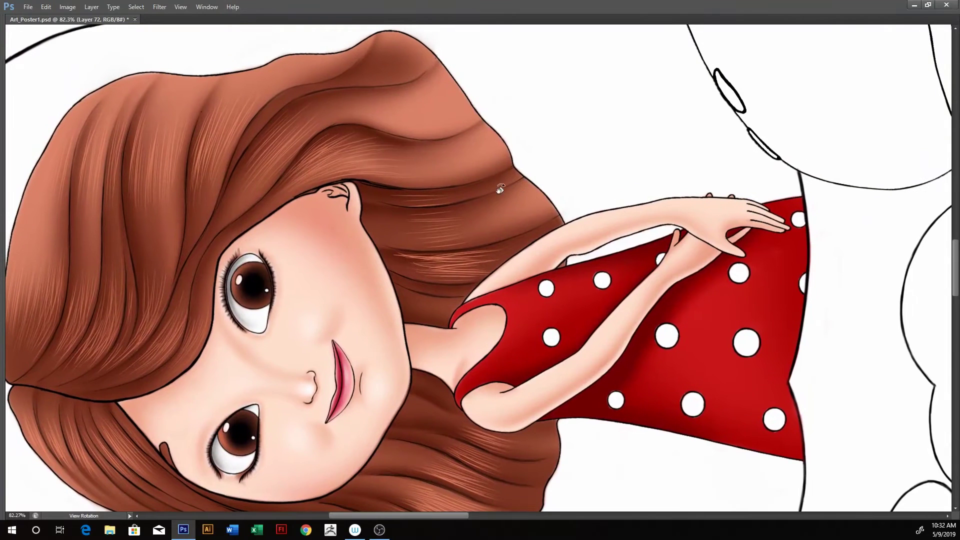
key("b")
mouse_move(423, 223)
left_mouse_down()
mouse_move(480, 209)
mouse_move(468, 227)
mouse_move(480, 228)
left_mouse_up()
mouse_move(426, 244)
left_mouse_down()
mouse_move(510, 228)
mouse_move(480, 240)
left_mouse_up()
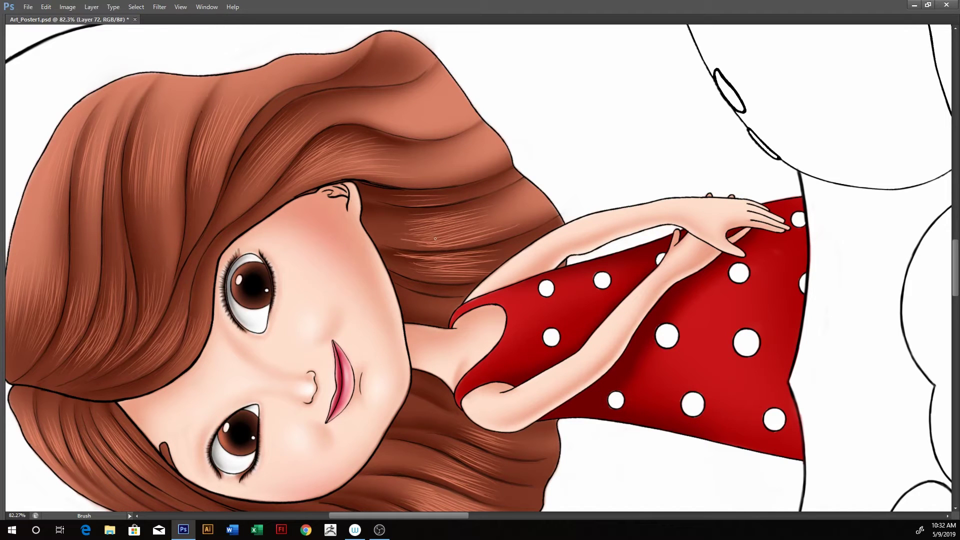
Step: Soften the shoulder strands with a smaller eraser, level the canvas upright, and restore the panels
key("e")
left_click_drag(417, 214, 497, 236)
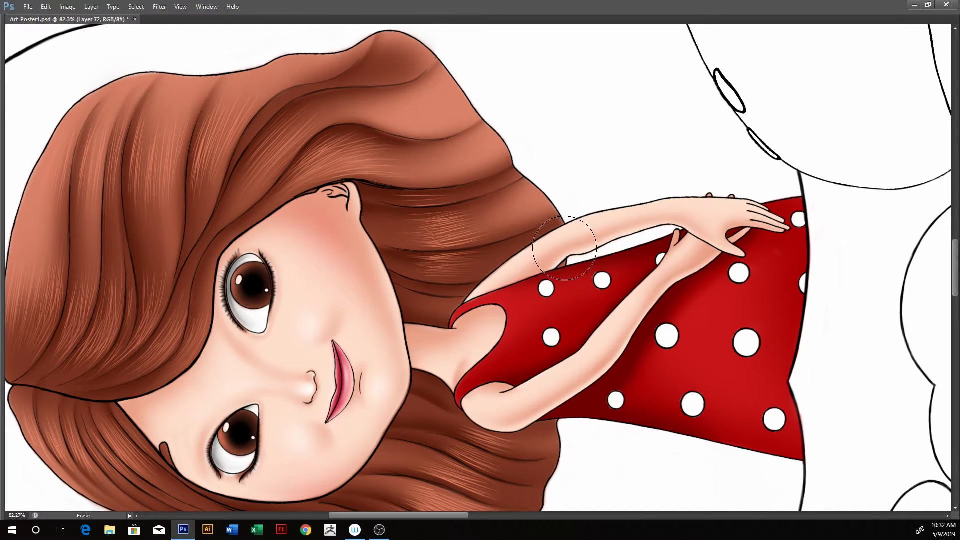
left_click_drag(408, 215, 494, 215)
key("bracketleft")
key("bracketleft")
left_click_drag(449, 245, 414, 247)
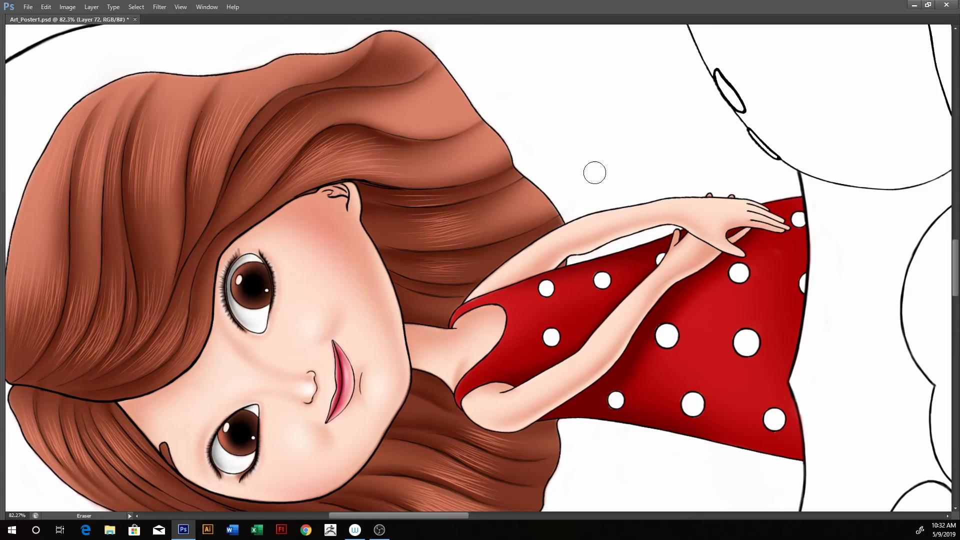
key("r")
left_click_drag(476, 258, 489, 266)
mouse_move(562, 212)
left_mouse_down()
mouse_move(527, 299)
mouse_move(678, 188)
mouse_move(639, 182)
left_mouse_up()
mouse_move(527, 204)
left_mouse_down()
mouse_move(675, 196)
mouse_move(600, 180)
mouse_move(590, 193)
left_mouse_up()
key("Tab")
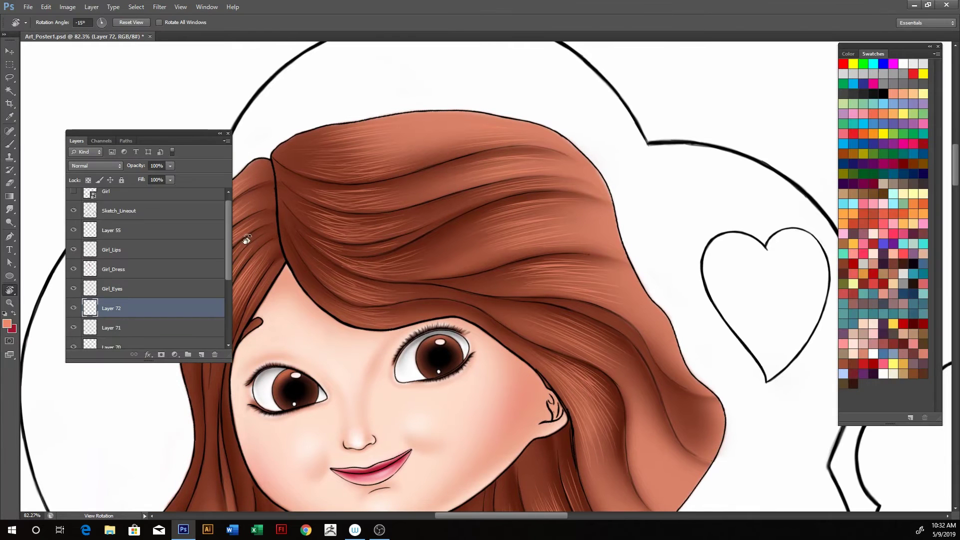
Step: Add Layer 73 with foreground colour ffc9b8 and hide the panels for a full canvas
key("ctrl+shift+alt+n")
left_click(7, 324)
left_click(283, 260)
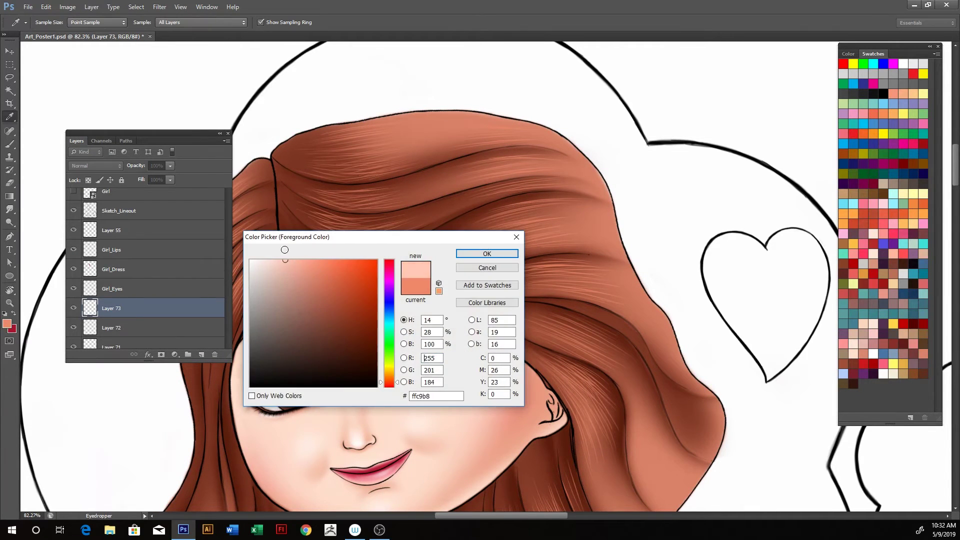
left_click(480, 253)
key("Tab")
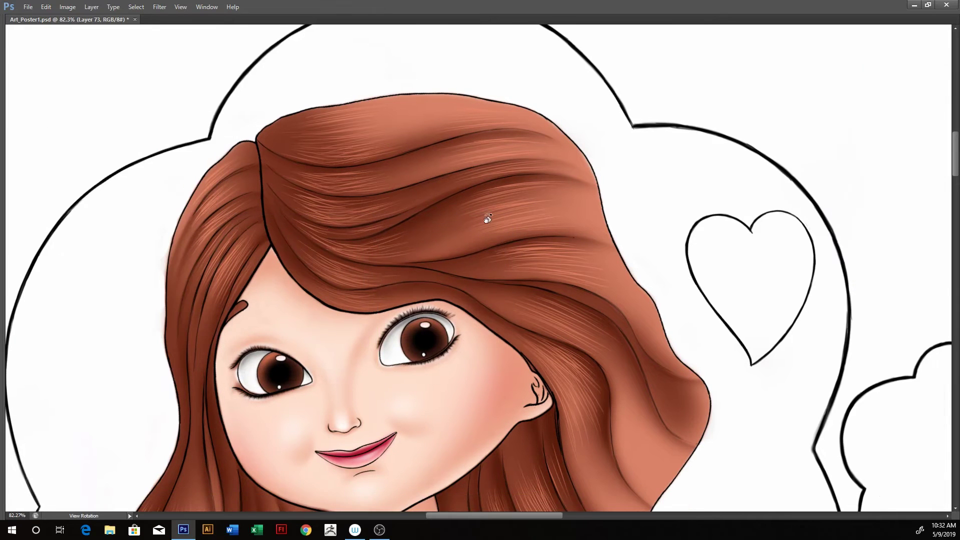
key("b")
Step: Brush pale pink highlight streaks along the top of the hair
scroll(425, 205, "down", 2)
scroll(480, 148, "down", 2)
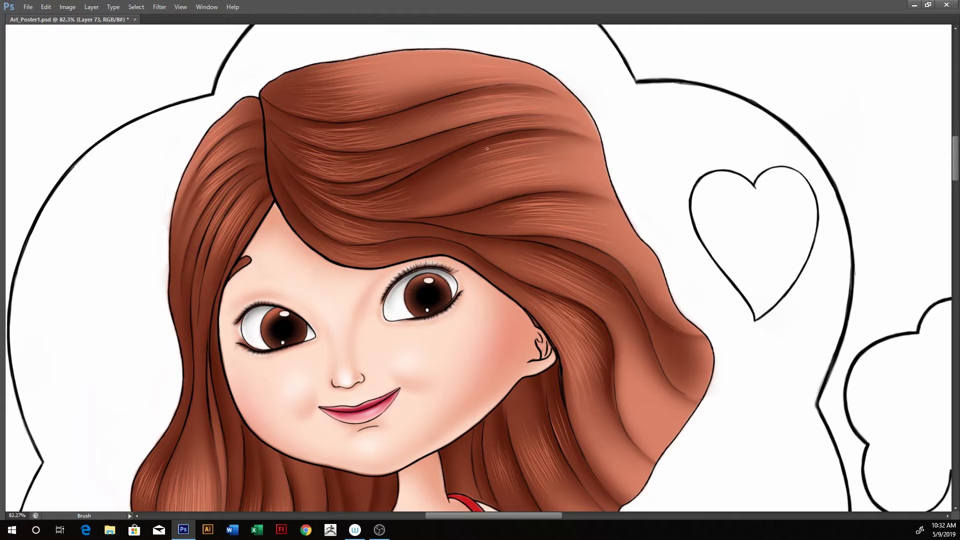
mouse_move(485, 156)
left_mouse_down()
mouse_move(521, 147)
mouse_move(525, 169)
left_mouse_up()
mouse_move(492, 162)
left_mouse_down()
mouse_move(530, 155)
mouse_move(530, 141)
mouse_move(521, 146)
mouse_move(536, 160)
left_mouse_up()
left_click_drag(476, 178, 504, 170)
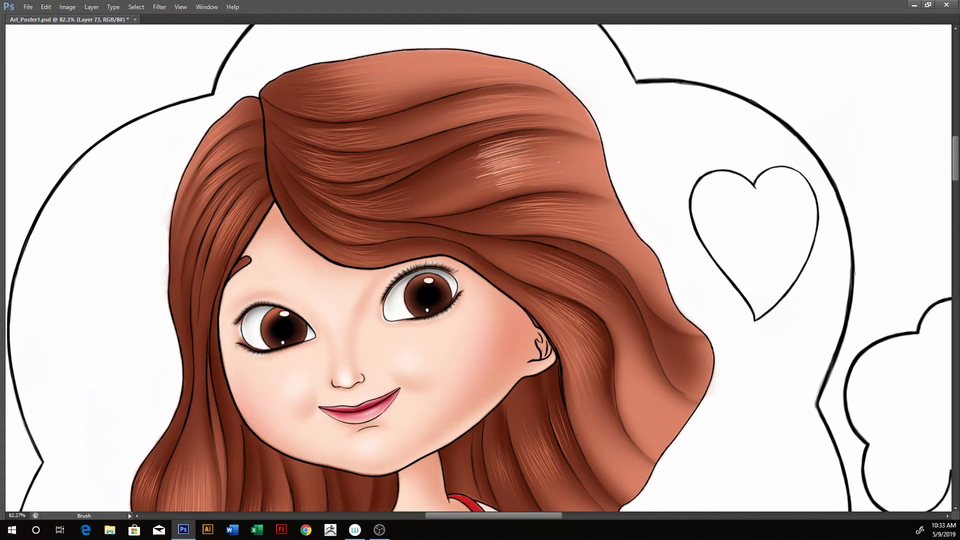
left_click_drag(506, 208, 551, 200)
mouse_move(515, 213)
left_mouse_down()
mouse_move(534, 210)
mouse_move(521, 217)
left_mouse_up()
left_click_drag(563, 216, 519, 222)
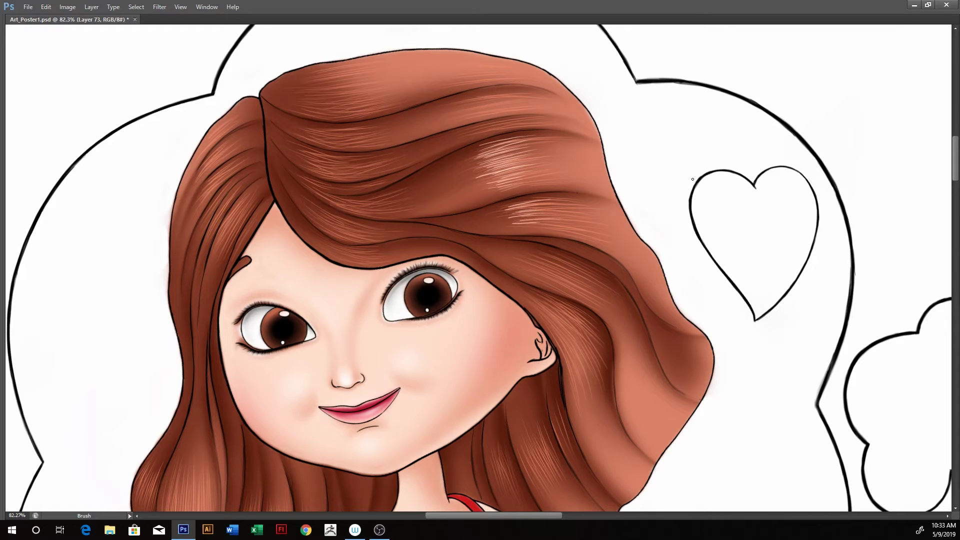
Step: Rotate the canvas and paint more pink highlights along the hair band and lower wave
key("r")
mouse_move(698, 199)
left_mouse_down()
mouse_move(608, 176)
mouse_move(579, 191)
mouse_move(586, 166)
mouse_move(580, 173)
left_mouse_up()
key("b")
mouse_move(473, 214)
left_mouse_down()
mouse_move(425, 238)
mouse_move(433, 248)
left_mouse_up()
mouse_move(490, 243)
left_mouse_down()
mouse_move(453, 253)
mouse_move(450, 264)
left_mouse_up()
mouse_move(485, 256)
left_mouse_down()
mouse_move(450, 265)
mouse_move(465, 273)
left_mouse_up()
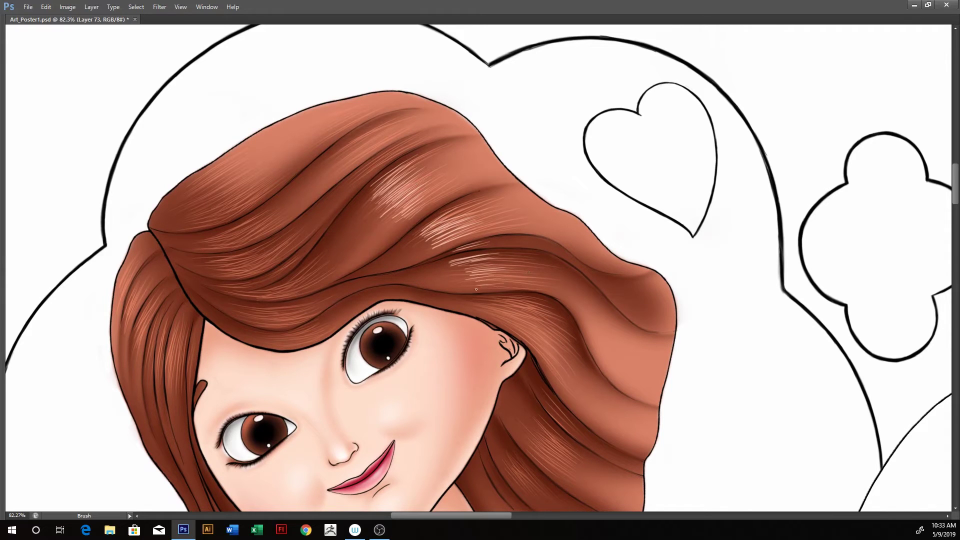
left_click_drag(488, 267, 453, 274)
mouse_move(518, 273)
left_mouse_down()
mouse_move(453, 278)
mouse_move(466, 285)
mouse_move(465, 269)
left_mouse_up()
left_click_drag(510, 258, 467, 266)
mouse_move(372, 166)
left_mouse_down()
mouse_move(353, 175)
mouse_move(362, 176)
left_mouse_up()
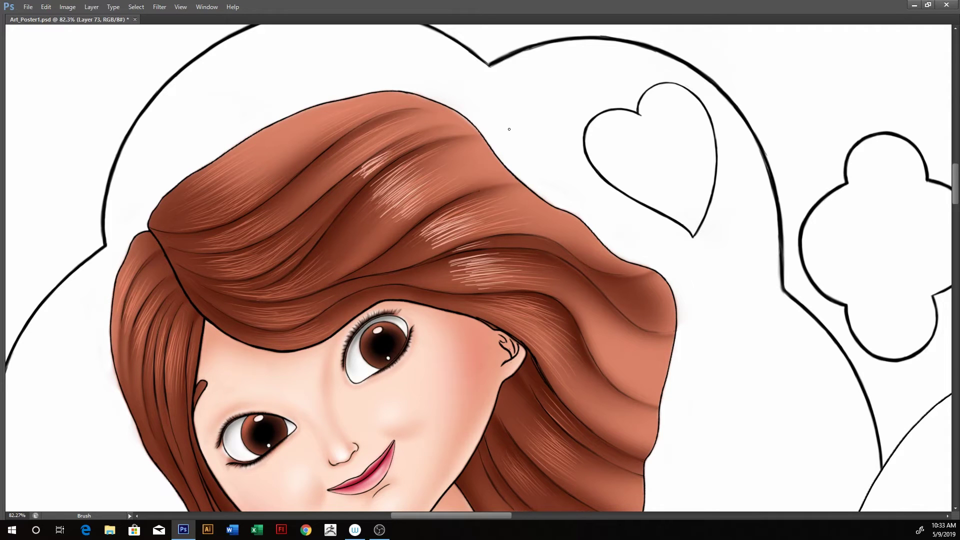
key("r")
left_click_drag(515, 112, 498, 180)
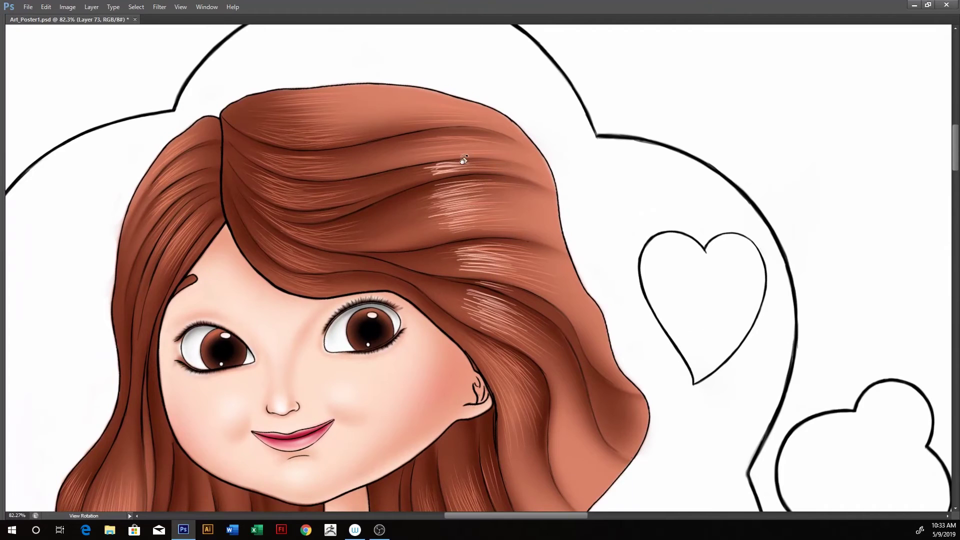
Step: Paint thin light highlight strands over the top and right side of the hair
key("b")
mouse_move(460, 141)
left_mouse_down()
mouse_move(425, 146)
mouse_move(421, 167)
mouse_move(433, 159)
left_mouse_up()
left_click_drag(438, 107, 400, 109)
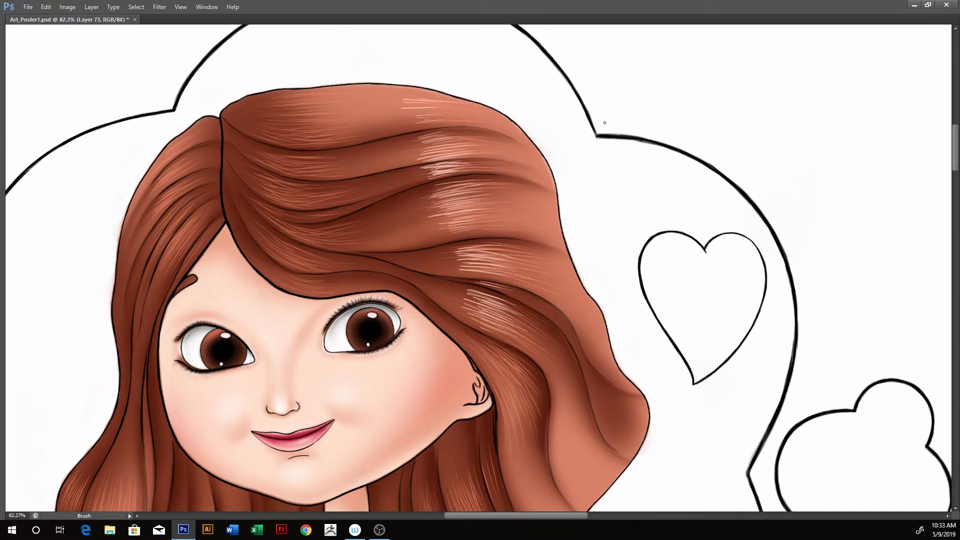
left_click_drag(605, 123, 487, 133)
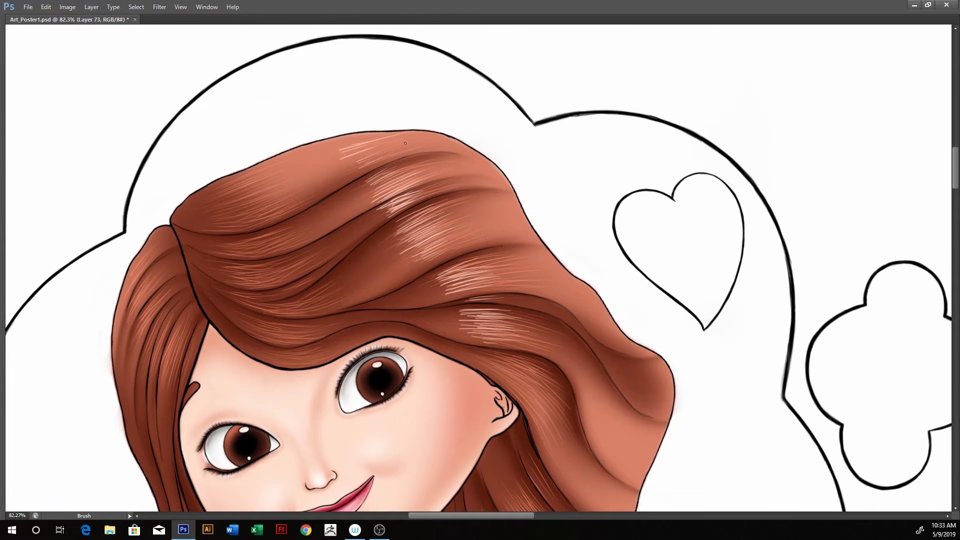
mouse_move(388, 146)
left_mouse_down()
mouse_move(345, 154)
mouse_move(353, 161)
left_mouse_up()
left_click_drag(415, 154, 351, 171)
left_click_drag(426, 165, 354, 189)
left_click_drag(411, 169, 353, 193)
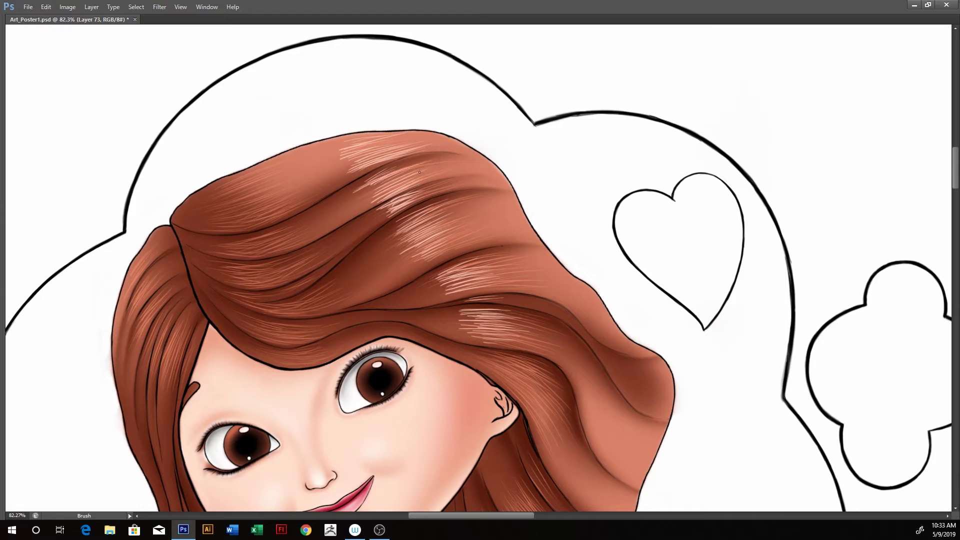
mouse_move(419, 176)
left_mouse_down()
mouse_move(352, 203)
mouse_move(361, 208)
left_mouse_up()
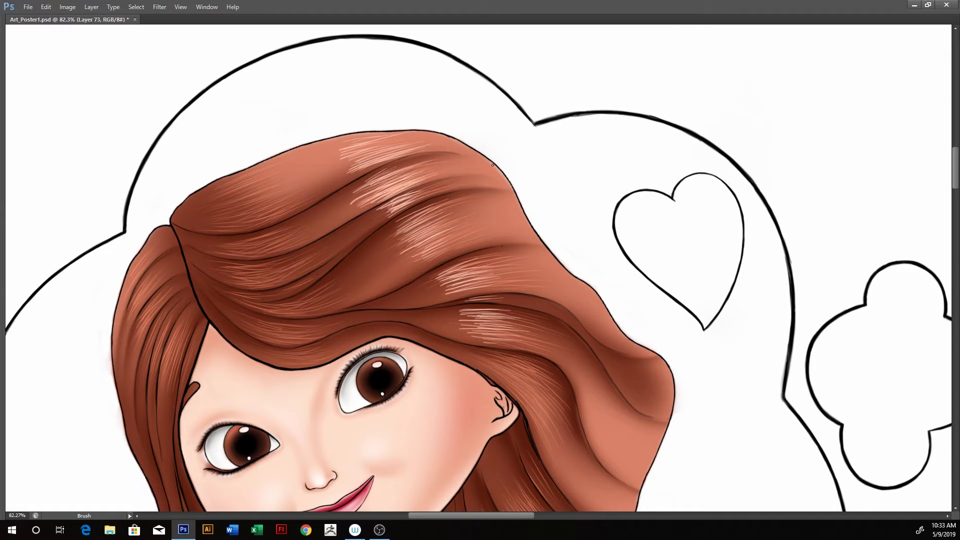
mouse_move(426, 190)
left_mouse_down()
mouse_move(370, 220)
mouse_move(386, 209)
left_mouse_up()
mouse_move(459, 226)
left_mouse_down()
mouse_move(408, 255)
mouse_move(423, 265)
left_mouse_up()
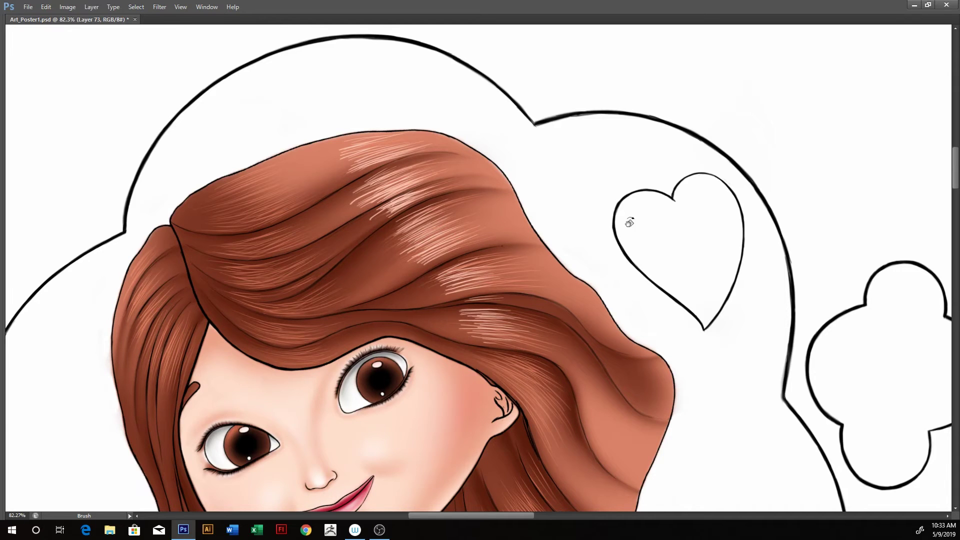
Step: Erase back the brightest upper highlight strokes and turn the canvas upright again
mouse_move(630, 222)
left_mouse_down()
mouse_move(524, 157)
mouse_move(538, 238)
mouse_move(459, 264)
mouse_move(470, 275)
left_mouse_up()
key("b")
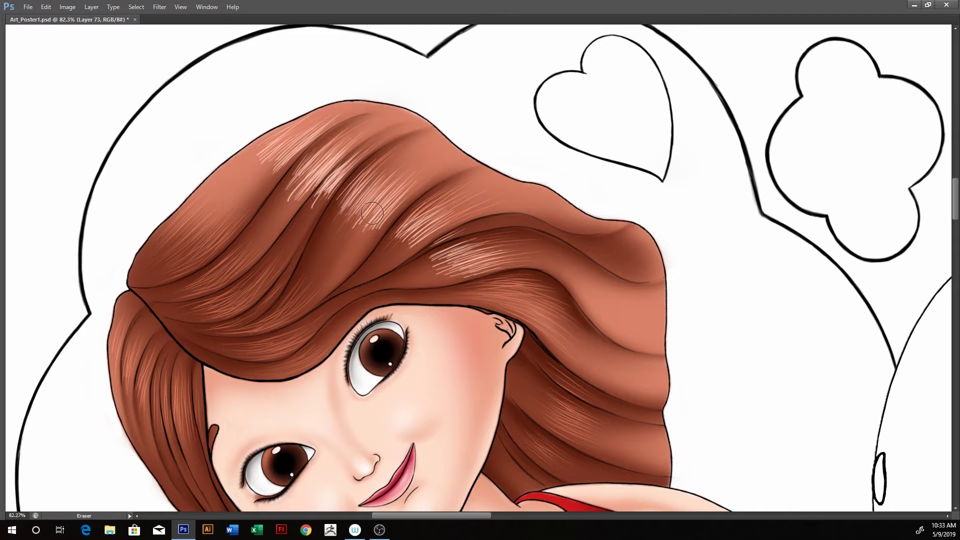
key("e")
mouse_move(261, 163)
left_mouse_down()
mouse_move(310, 195)
mouse_move(332, 247)
mouse_move(400, 300)
left_mouse_up()
left_click_drag(380, 250, 433, 291)
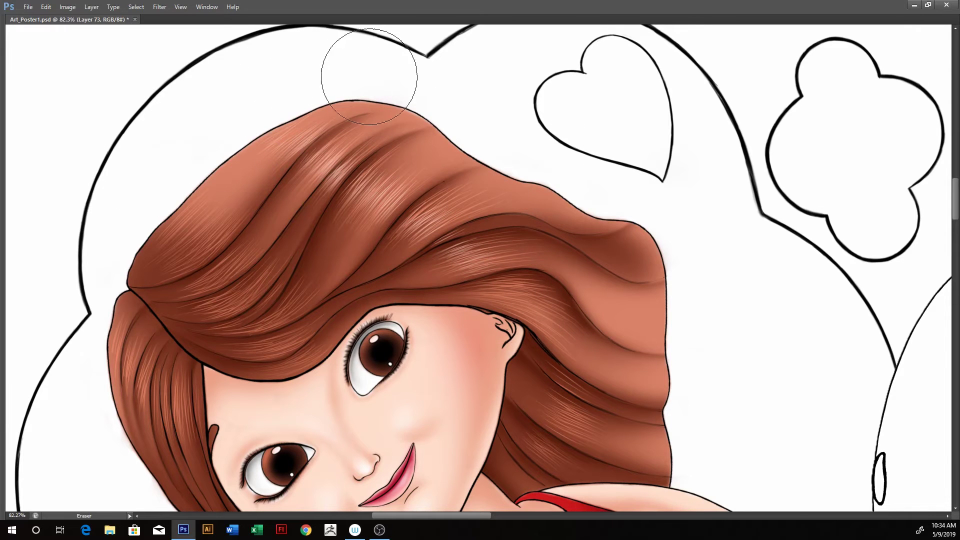
key("r")
left_click_drag(606, 165, 616, 307)
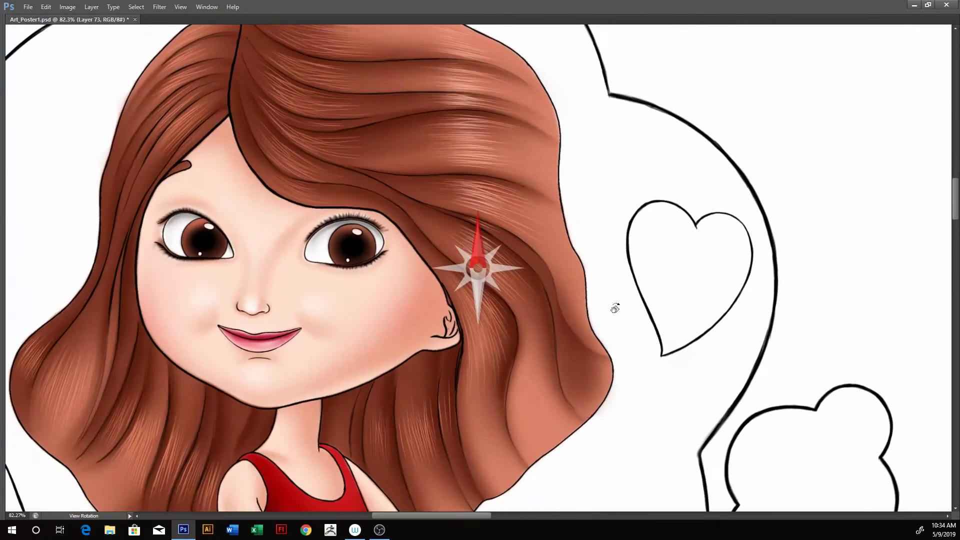
left_click_drag(624, 236, 671, 271)
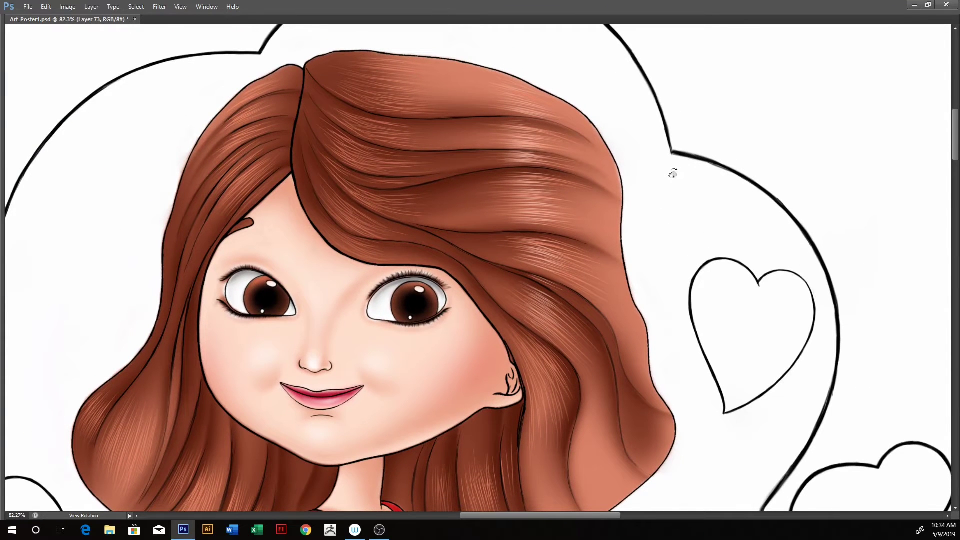
mouse_move(677, 177)
left_mouse_down()
mouse_move(573, 133)
mouse_move(461, 193)
left_mouse_up()
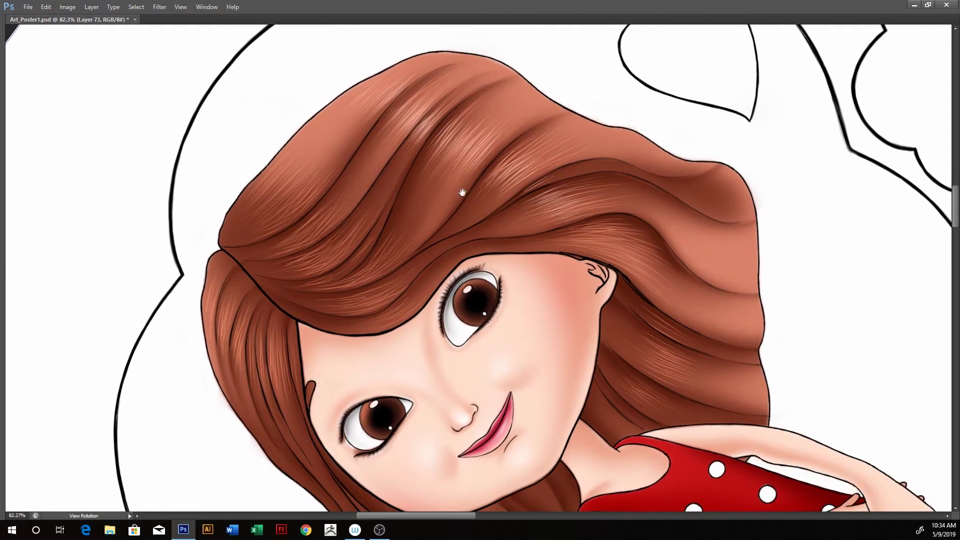
Step: Paint more light hair strands in the front hair and near the parting
key("b")
mouse_move(336, 296)
left_mouse_down()
mouse_move(375, 293)
mouse_move(342, 305)
mouse_move(395, 298)
mouse_move(354, 303)
left_mouse_up()
mouse_move(401, 283)
left_mouse_down()
mouse_move(361, 304)
mouse_move(398, 270)
mouse_move(398, 293)
mouse_move(373, 323)
mouse_move(408, 308)
mouse_move(374, 325)
mouse_move(383, 318)
left_mouse_up()
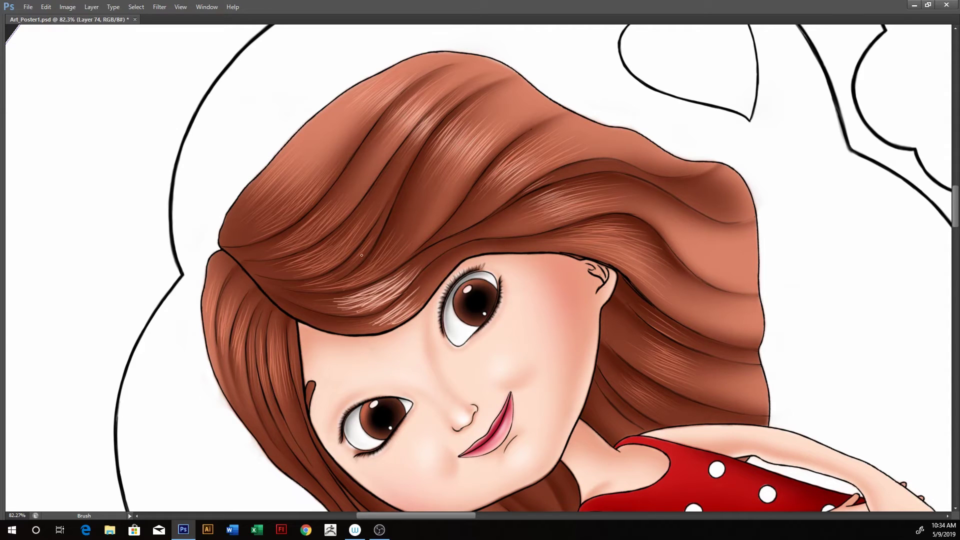
left_click_drag(345, 288, 398, 250)
left_click_drag(306, 258, 358, 235)
left_click_drag(321, 275, 355, 249)
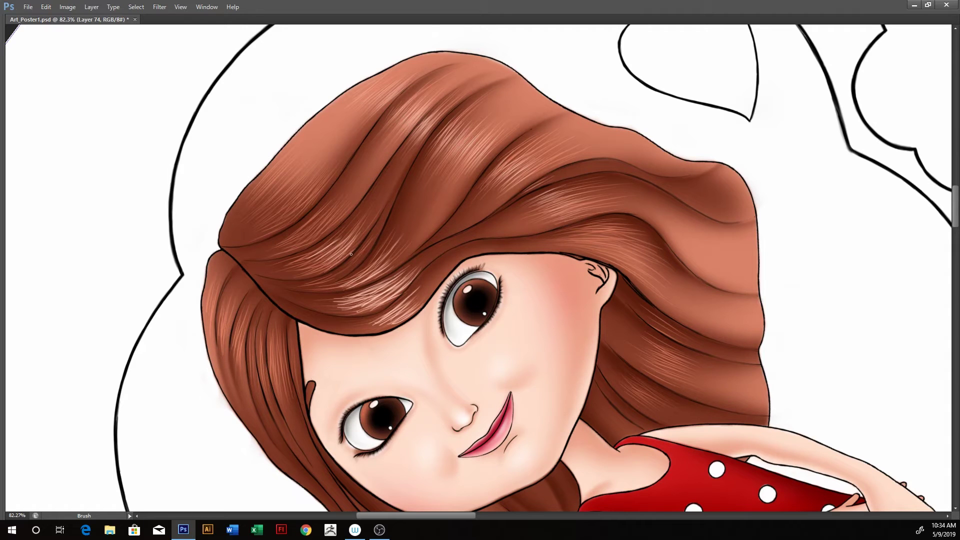
mouse_move(297, 233)
left_mouse_down()
mouse_move(327, 205)
mouse_move(319, 235)
mouse_move(280, 249)
left_mouse_up()
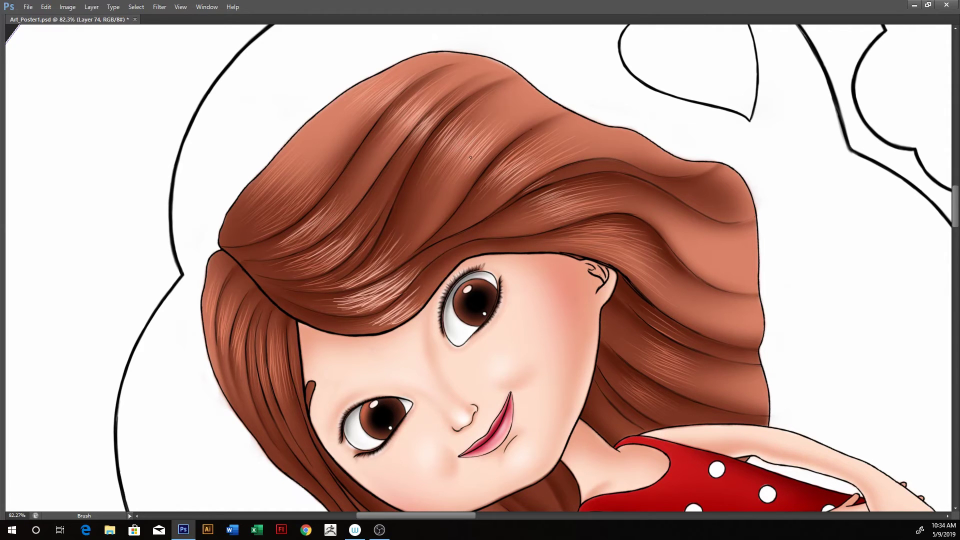
Step: Turn the canvas upright and add light strands across the top of the hair
key("r")
mouse_move(471, 157)
left_mouse_down()
mouse_move(660, 149)
mouse_move(632, 115)
left_mouse_up()
key("b")
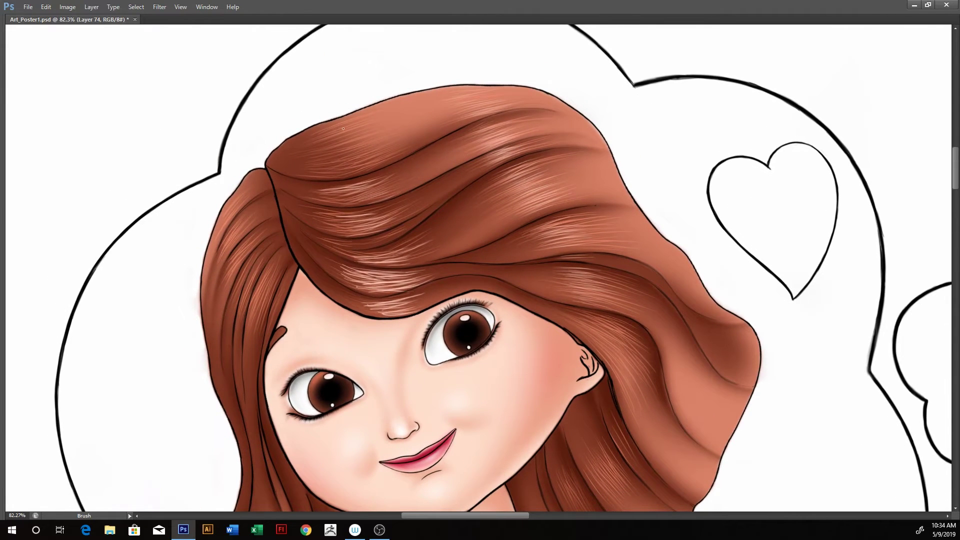
left_click_drag(320, 137, 372, 125)
mouse_move(315, 154)
left_mouse_down()
mouse_move(372, 138)
mouse_move(358, 161)
left_mouse_up()
Step: Partly erase the front light strands, then turn the canvas upside down
key("e")
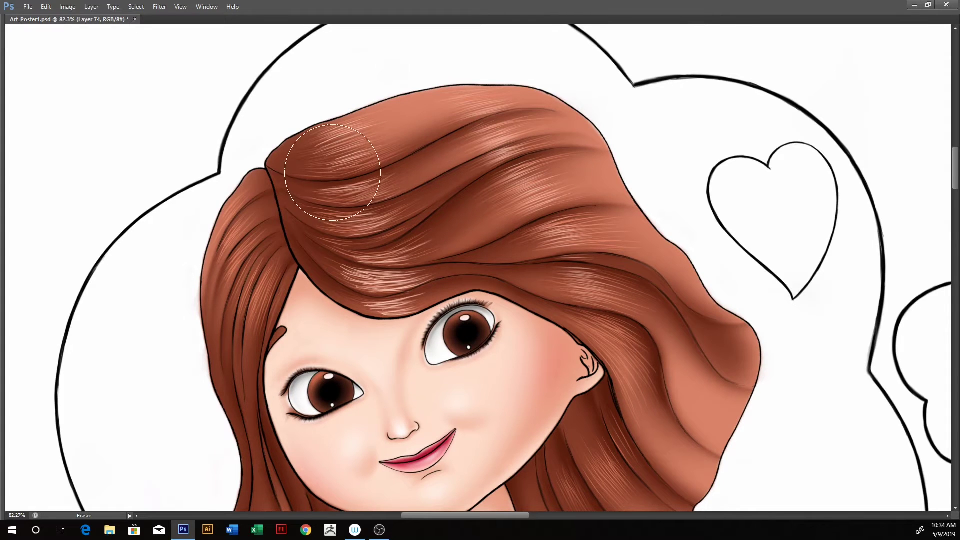
left_click_drag(315, 215, 395, 188)
left_click_drag(330, 301, 425, 272)
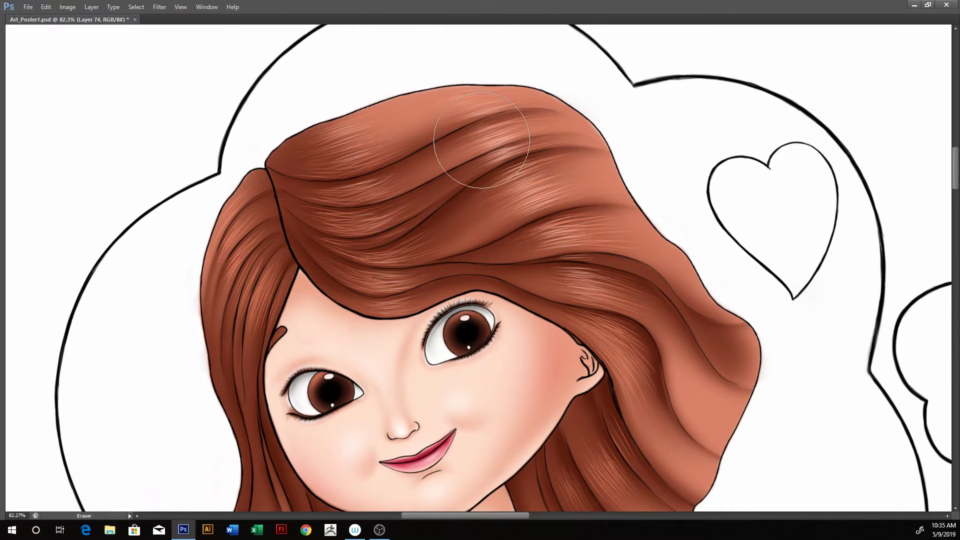
left_click_drag(454, 172, 515, 193)
mouse_move(735, 289)
left_mouse_down()
mouse_move(725, 212)
mouse_move(595, 172)
mouse_move(551, 214)
mouse_move(621, 166)
mouse_move(587, 144)
mouse_move(613, 159)
left_mouse_up()
key("r")
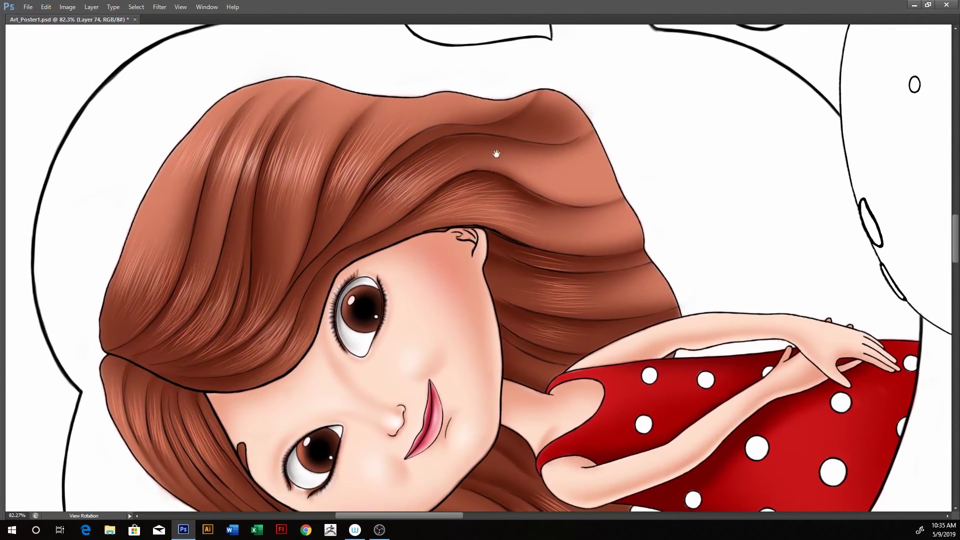
mouse_move(484, 126)
left_mouse_down()
mouse_move(594, 188)
mouse_move(515, 259)
mouse_move(604, 189)
mouse_move(614, 244)
mouse_move(519, 220)
left_mouse_up()
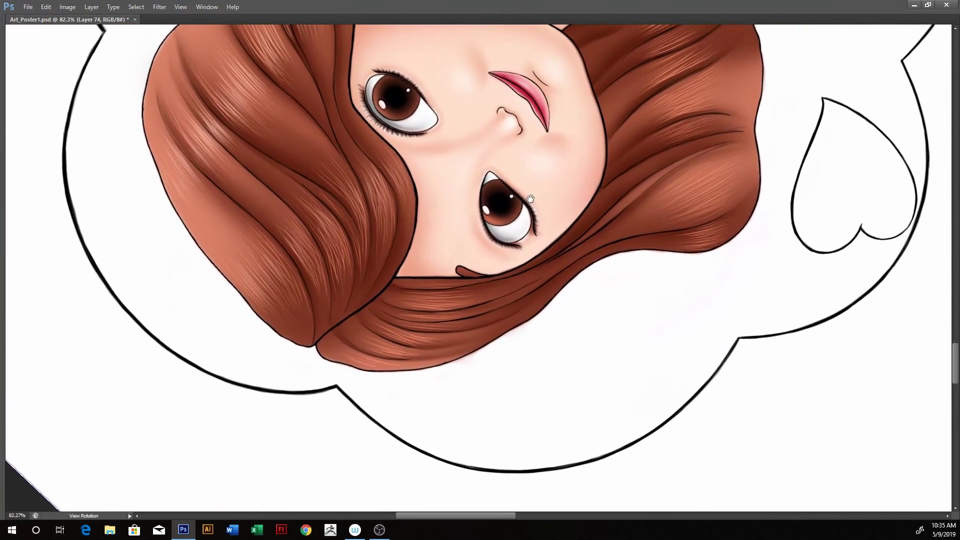
Step: On a new layer, paint light strands across the lower hair toward the ends
key("ctrl+shift+alt+n")
key("b")
left_click_drag(475, 292, 408, 305)
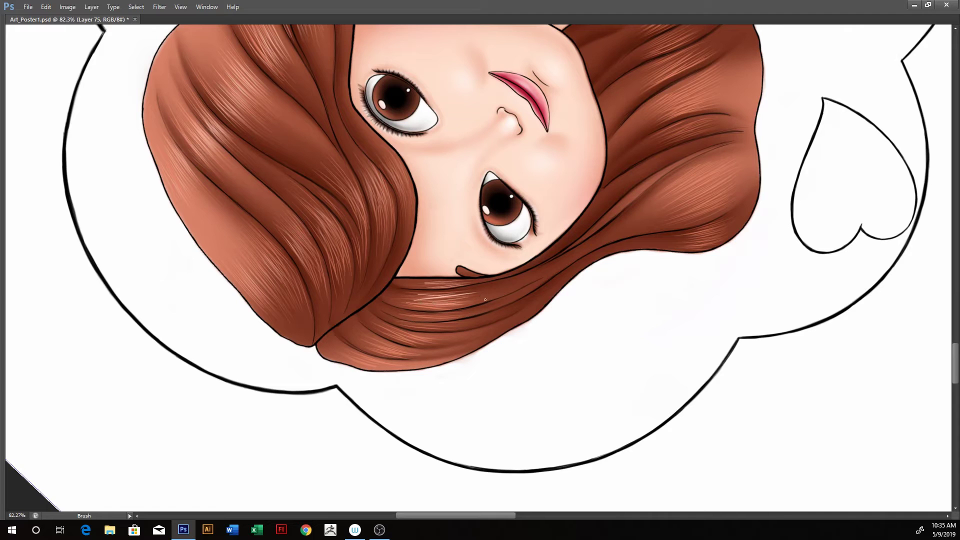
mouse_move(465, 299)
left_mouse_down()
mouse_move(420, 303)
mouse_move(427, 293)
mouse_move(411, 316)
left_mouse_up()
left_click_drag(445, 319, 408, 319)
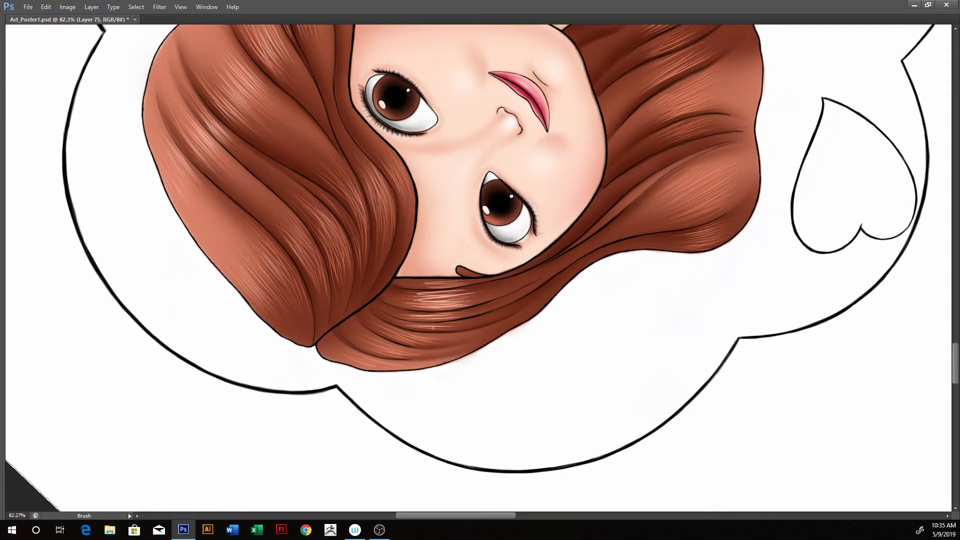
mouse_move(433, 333)
left_mouse_down()
mouse_move(387, 336)
mouse_move(394, 344)
left_mouse_up()
Step: Rotate the view and add more faint strands near the lower hair edge
key("r")
left_click_drag(610, 274, 465, 275)
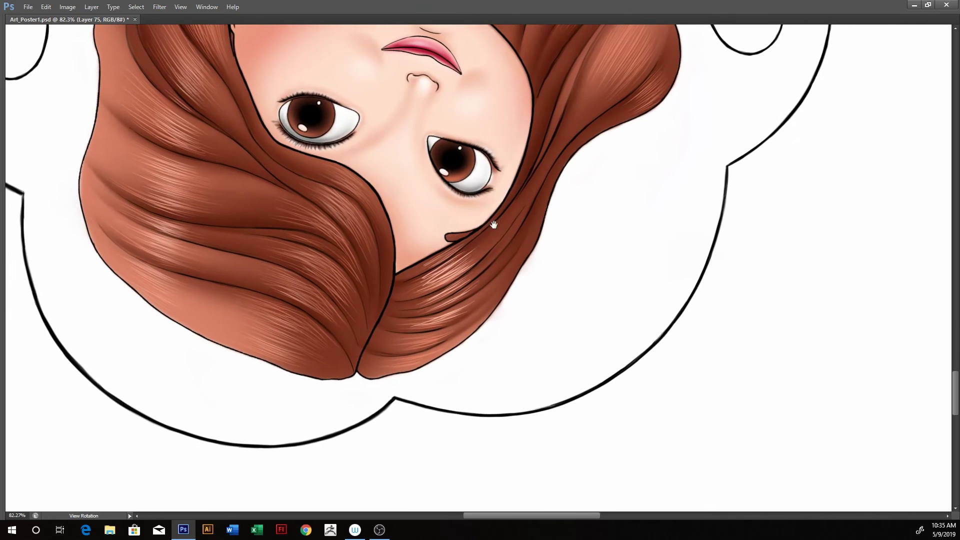
key("b")
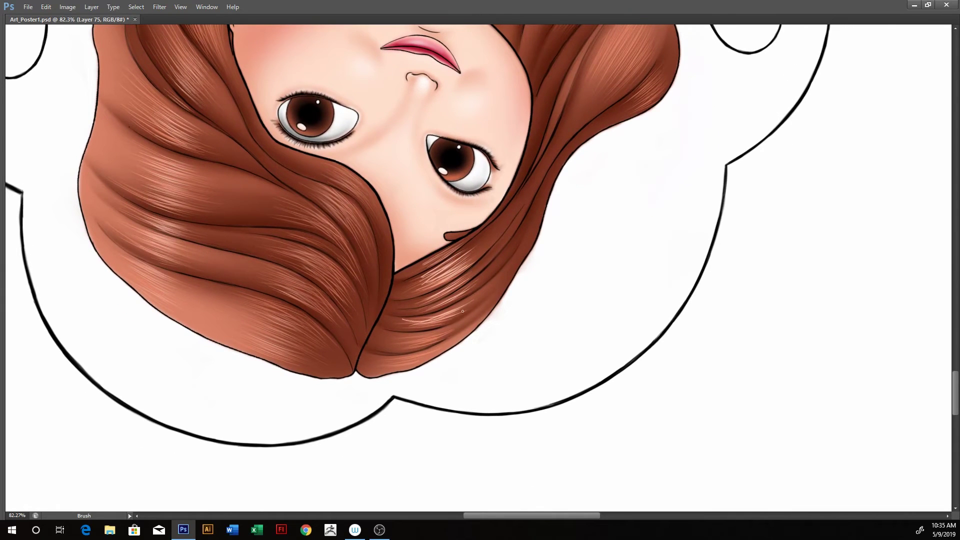
left_click_drag(456, 320, 417, 329)
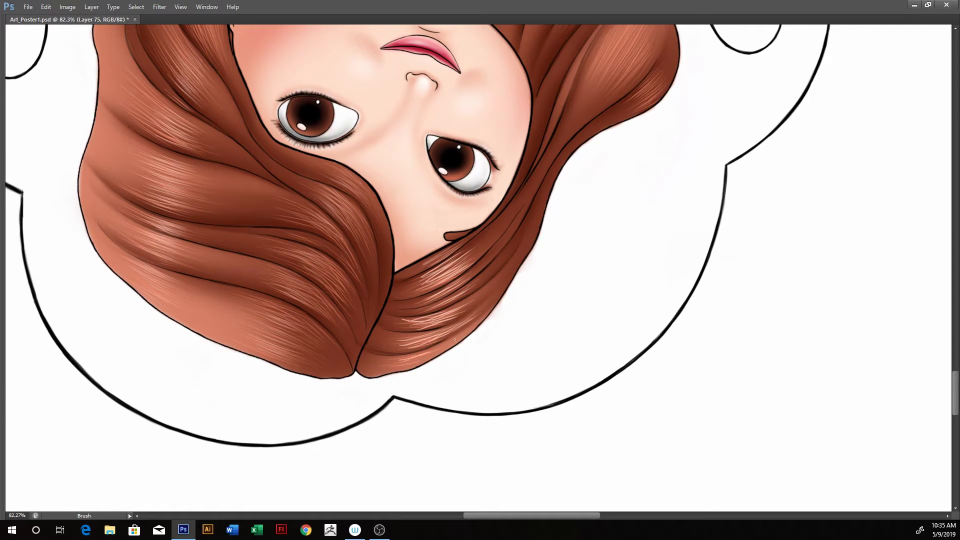
left_click_drag(406, 365, 414, 361)
left_click_drag(447, 319, 475, 300)
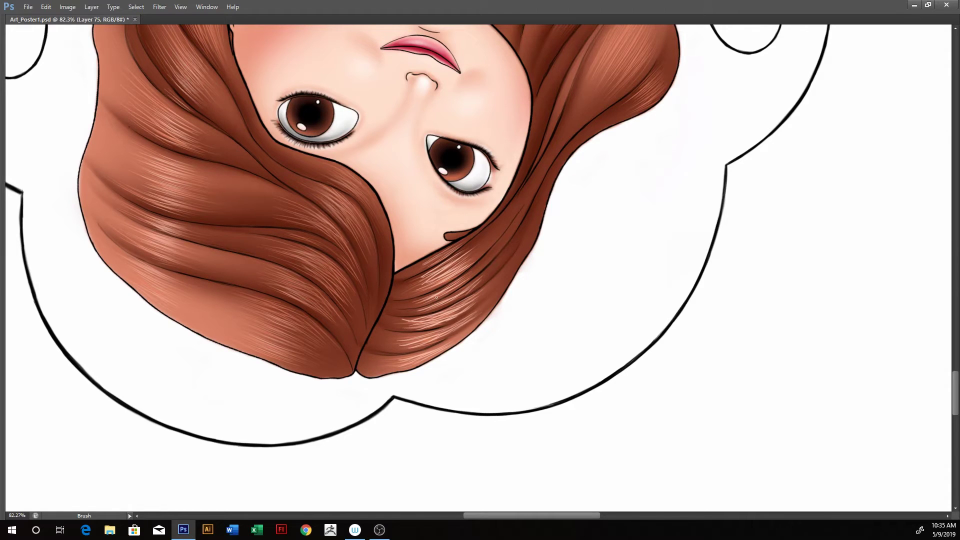
Step: Rotate the canvas back until the face is nearly upright, about 40 degrees tilt
key("e")
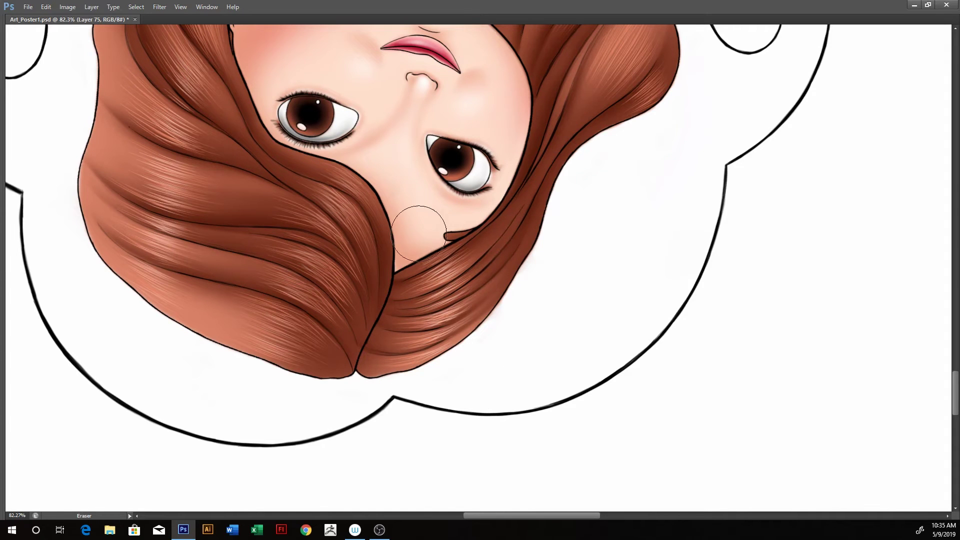
key("r")
left_click_drag(600, 212, 446, 310)
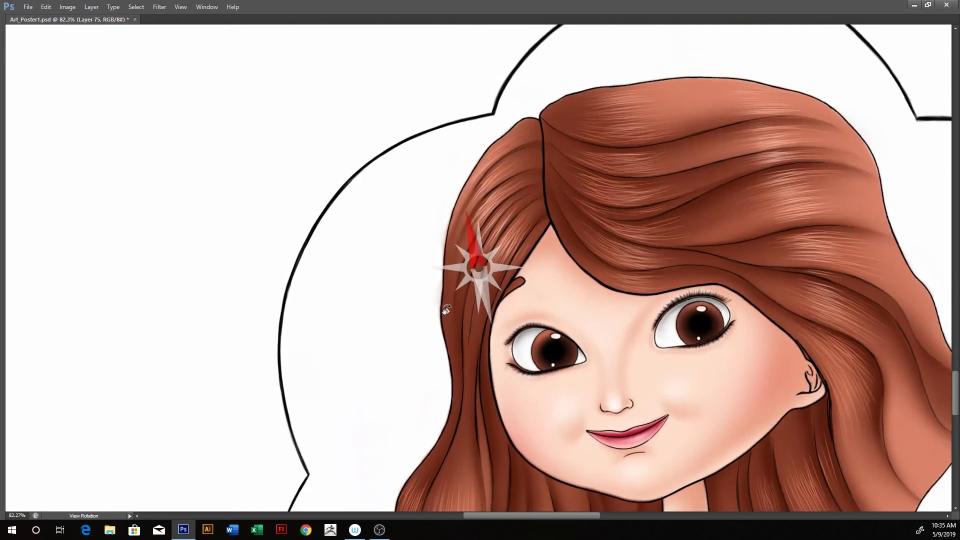
left_click_drag(647, 262, 714, 237)
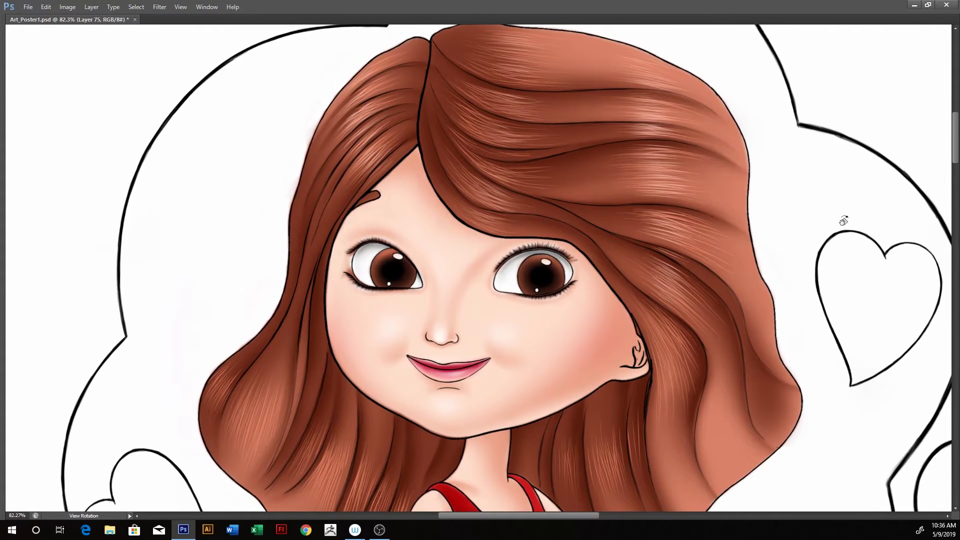
mouse_move(765, 193)
left_mouse_down()
mouse_move(546, 205)
mouse_move(517, 170)
left_mouse_up()
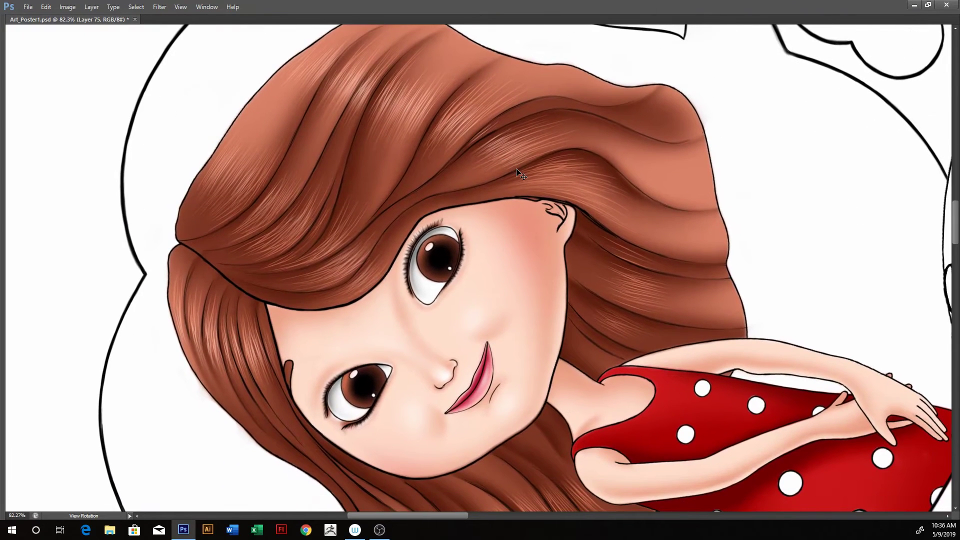
Step: On a new layer, paint thin light strands along the hairline above the eye
key("b")
key("ctrl+shift+alt+n")
mouse_move(490, 188)
left_mouse_down()
mouse_move(418, 208)
mouse_move(496, 197)
left_mouse_up()
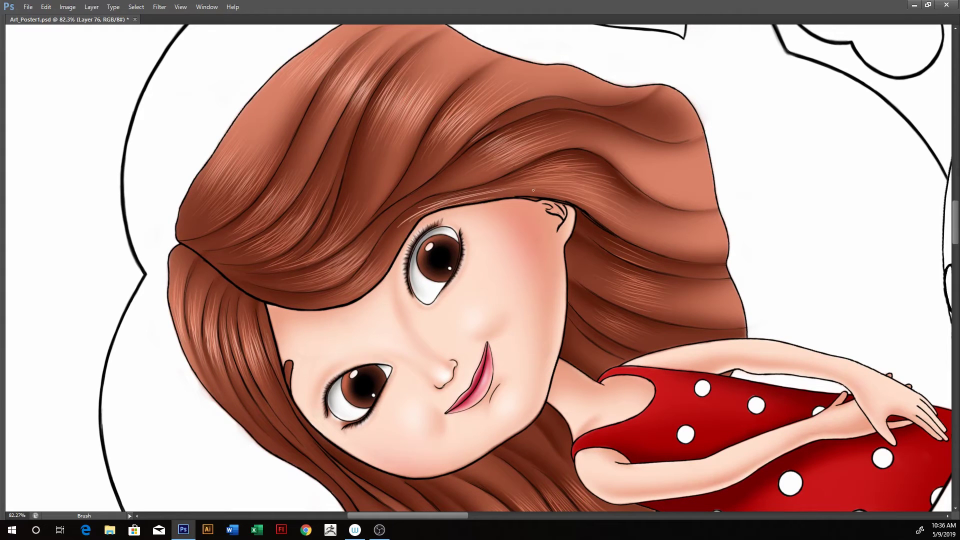
left_click_drag(411, 211, 477, 189)
left_click_drag(442, 200, 507, 185)
left_click_drag(418, 209, 499, 195)
mouse_move(395, 240)
left_mouse_down()
mouse_move(427, 215)
mouse_move(418, 221)
left_mouse_up()
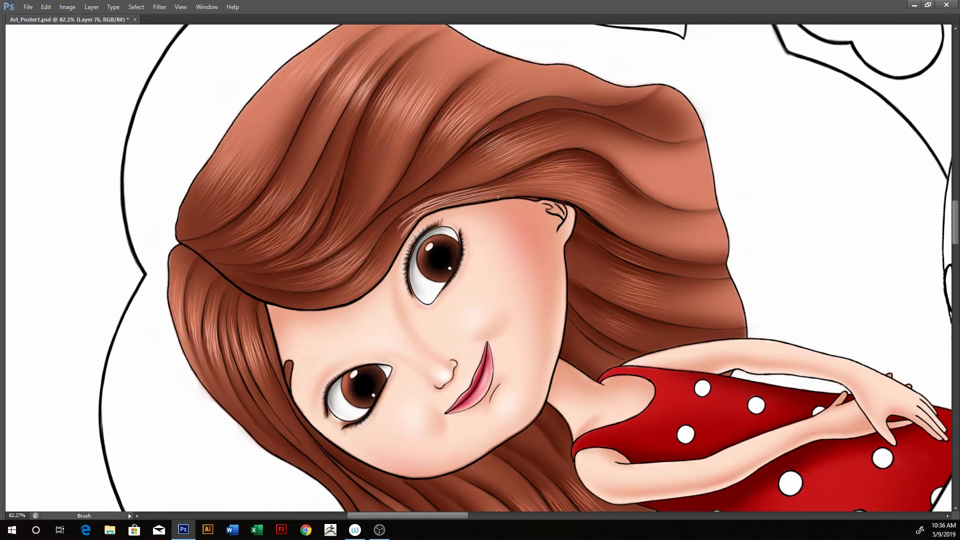
Step: Erase stray highlight strands along the hairline with a smaller eraser
key("e")
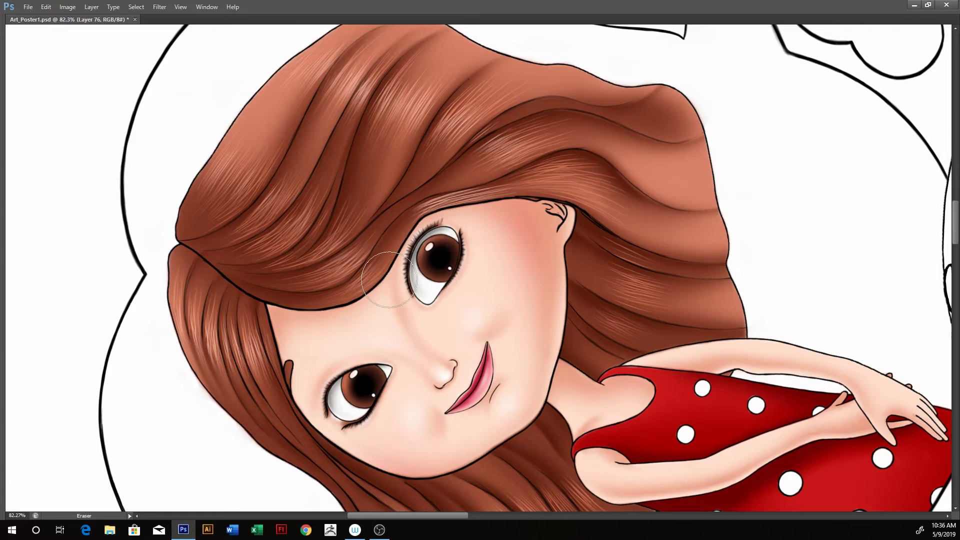
key("bracketleft")
key("bracketleft")
key("bracketleft")
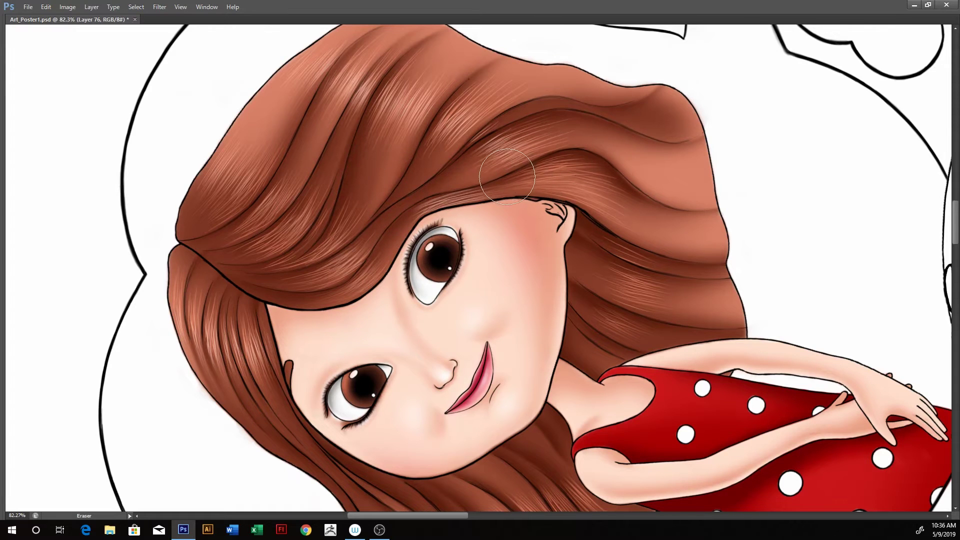
left_click_drag(407, 198, 486, 172)
Step: Rotate the view upright and paint light highlight strands on the left hair lock
key("r")
mouse_move(700, 222)
left_mouse_down()
mouse_move(686, 283)
mouse_move(516, 348)
mouse_move(520, 176)
mouse_move(606, 152)
mouse_move(646, 157)
mouse_move(534, 175)
left_mouse_up()
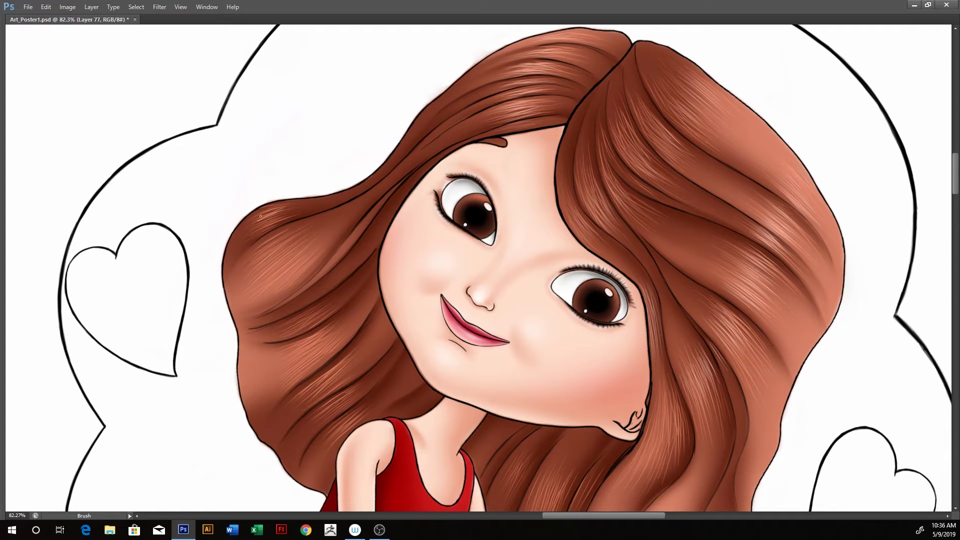
left_click_drag(261, 216, 285, 211)
mouse_move(253, 253)
left_mouse_down()
mouse_move(288, 229)
mouse_move(306, 234)
left_mouse_up()
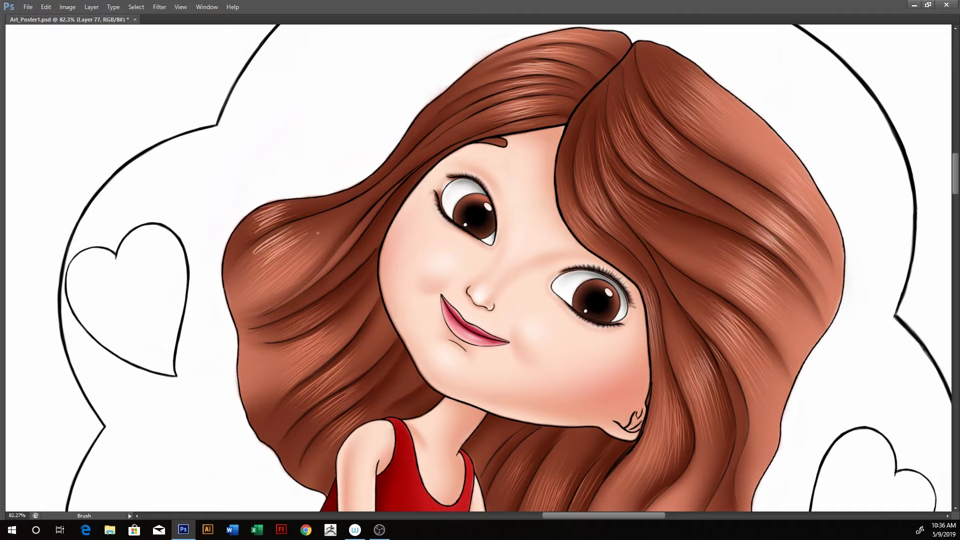
left_click_drag(264, 272, 295, 253)
mouse_move(268, 285)
left_mouse_down()
mouse_move(308, 266)
mouse_move(290, 239)
left_mouse_up()
left_click_drag(246, 267, 300, 222)
mouse_move(259, 270)
left_mouse_down()
mouse_move(294, 248)
mouse_move(309, 250)
left_mouse_up()
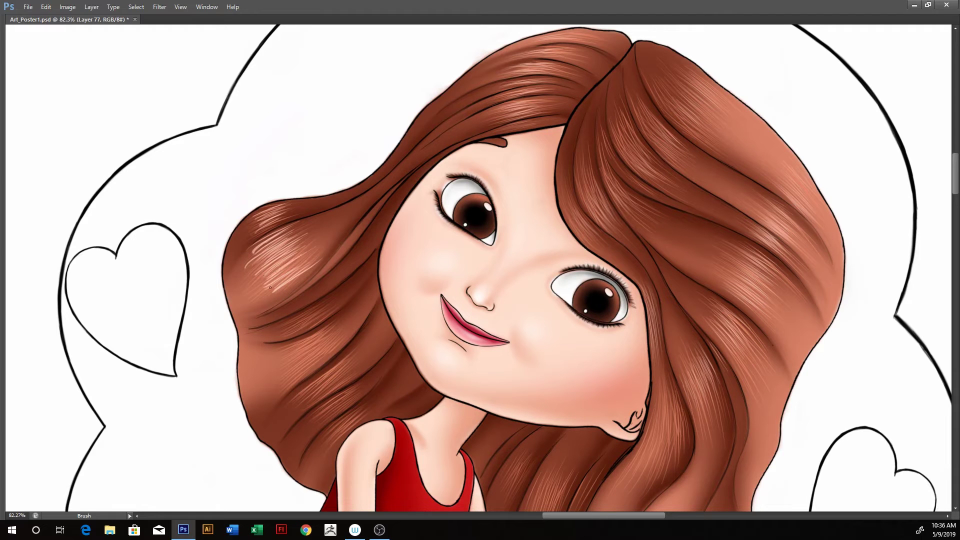
Step: Tilt the view and add faint highlight strands to the upper-left hair lock
key("r")
mouse_move(464, 212)
left_mouse_down()
mouse_move(603, 157)
mouse_move(595, 161)
left_mouse_up()
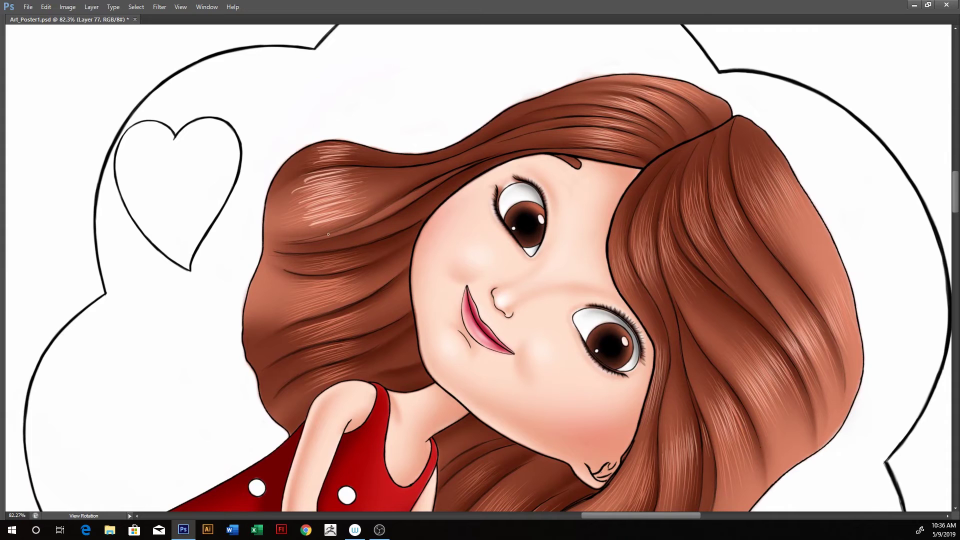
key("b")
mouse_move(305, 231)
left_mouse_down()
mouse_move(367, 213)
mouse_move(354, 201)
left_mouse_up()
left_click_drag(324, 244, 371, 235)
left_click_drag(313, 268, 351, 258)
Step: Add faint highlight strands lower on the lock down to its end
left_click_drag(303, 269, 347, 264)
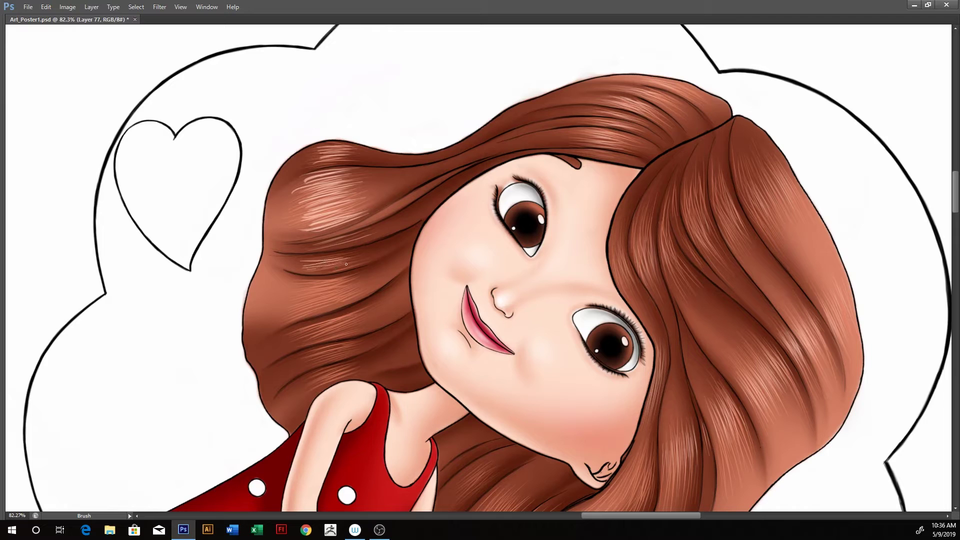
mouse_move(300, 299)
left_mouse_down()
mouse_move(350, 279)
mouse_move(354, 289)
left_mouse_up()
mouse_move(290, 319)
left_mouse_down()
mouse_move(343, 295)
mouse_move(300, 332)
mouse_move(309, 342)
left_mouse_up()
left_click_drag(352, 332, 324, 338)
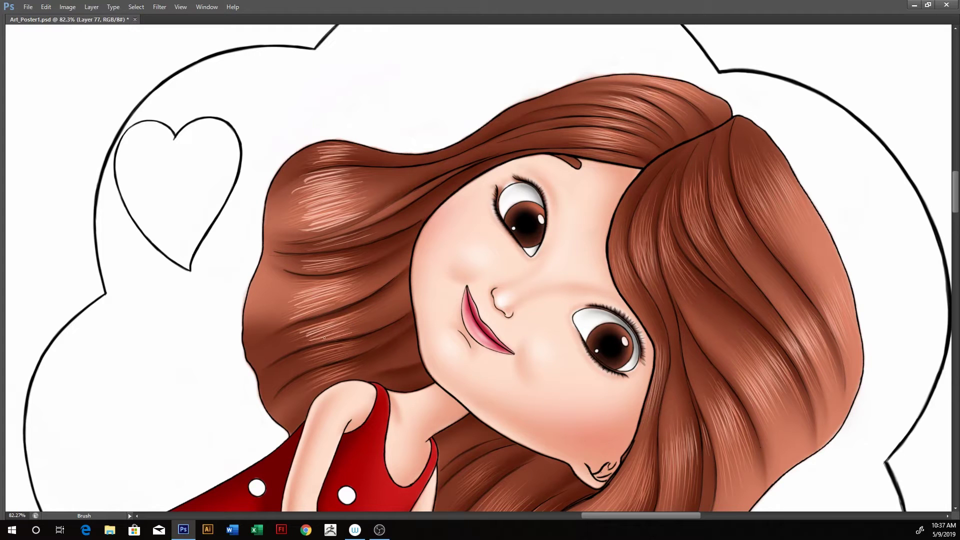
left_click_drag(412, 290, 410, 247)
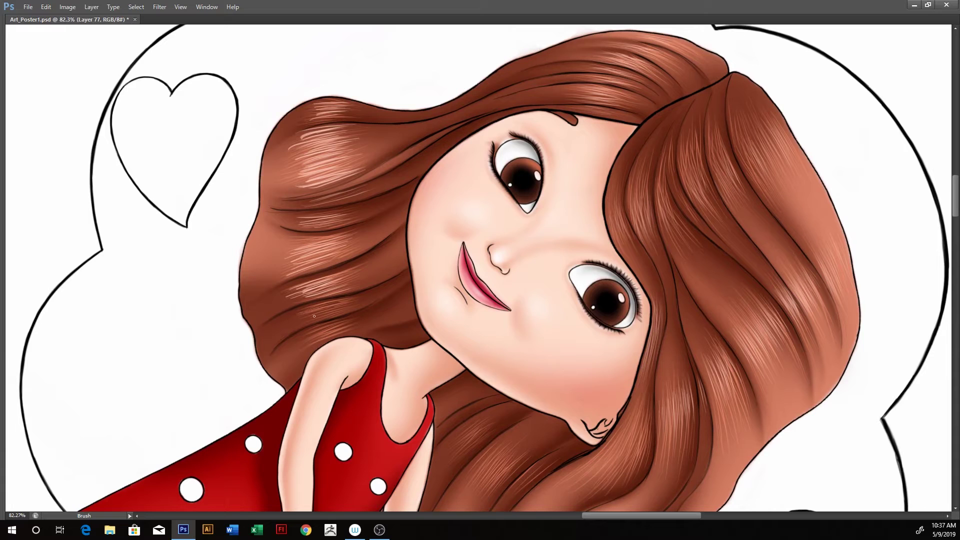
left_click_drag(358, 302, 306, 311)
Step: Trim some highlight strands on the lock with a larger eraser, then rotate the view back
key("e")
key("bracketright")
key("bracketright")
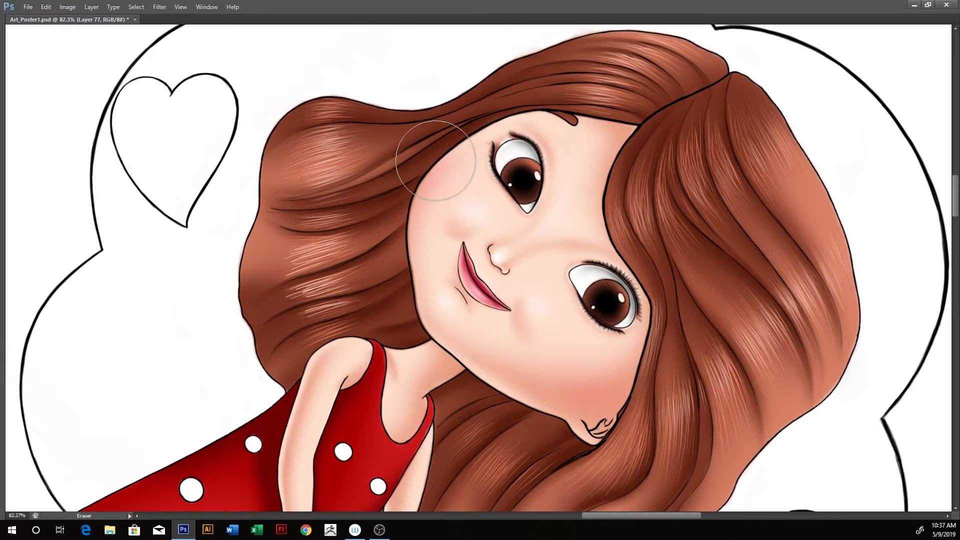
mouse_move(288, 277)
left_mouse_down()
mouse_move(300, 311)
mouse_move(261, 335)
left_mouse_up()
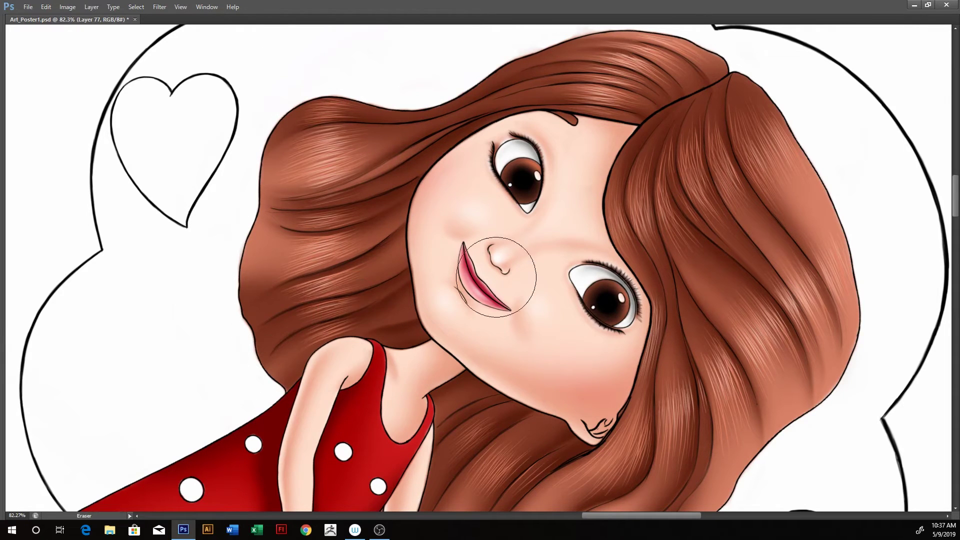
key("r")
mouse_move(558, 182)
left_mouse_down()
mouse_move(579, 176)
mouse_move(586, 199)
left_mouse_up()
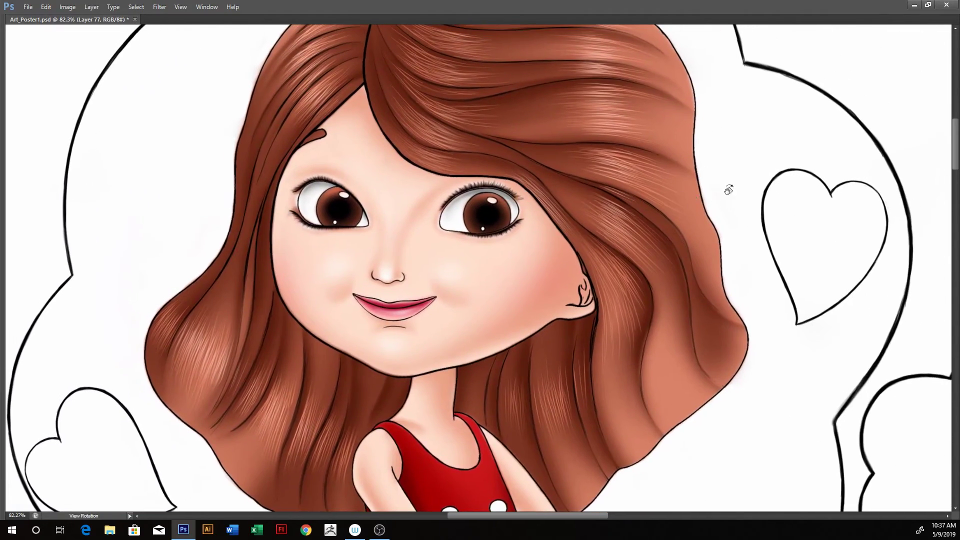
mouse_move(729, 188)
left_mouse_down()
mouse_move(508, 175)
mouse_move(565, 176)
mouse_move(525, 180)
left_mouse_up()
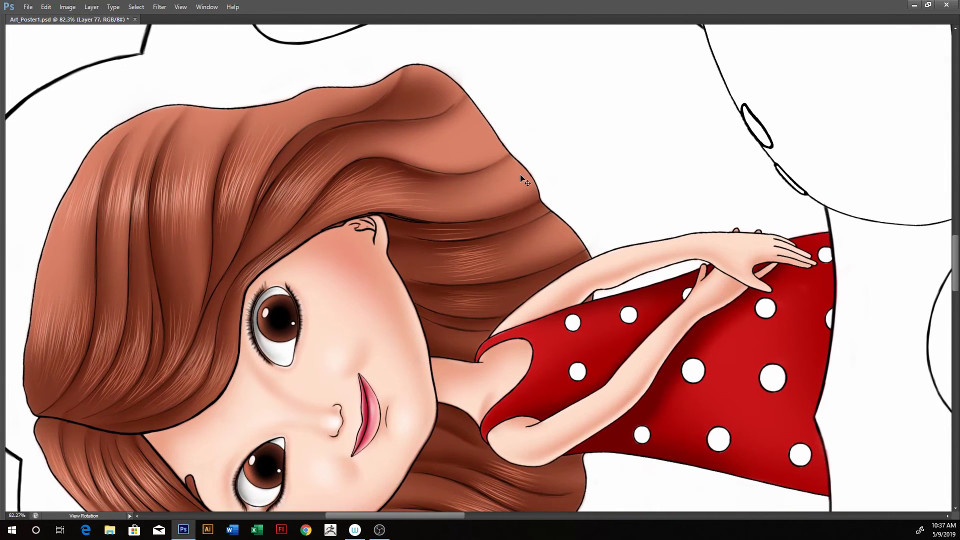
Step: Paint several light highlight strands across the middle of the hair
key("b")
left_click_drag(435, 192, 475, 193)
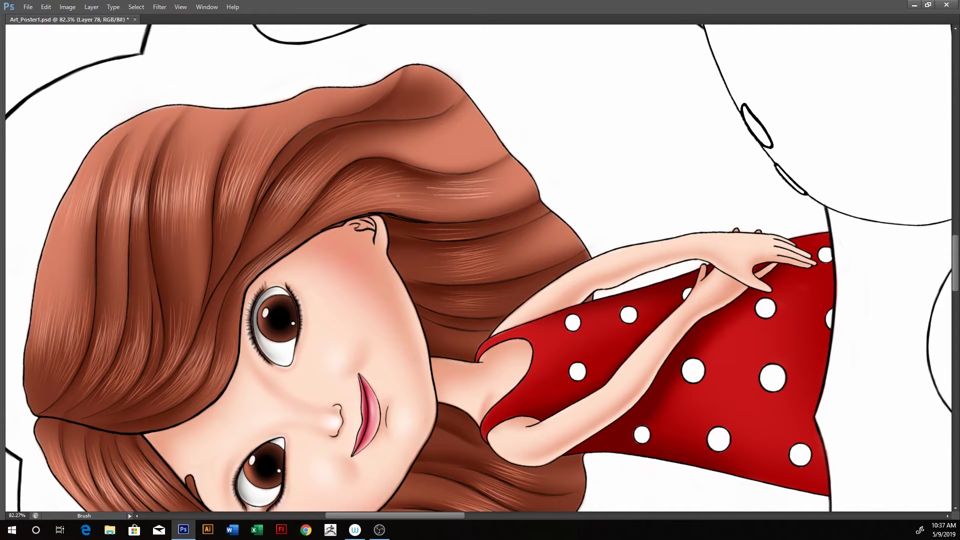
left_click_drag(399, 196, 490, 206)
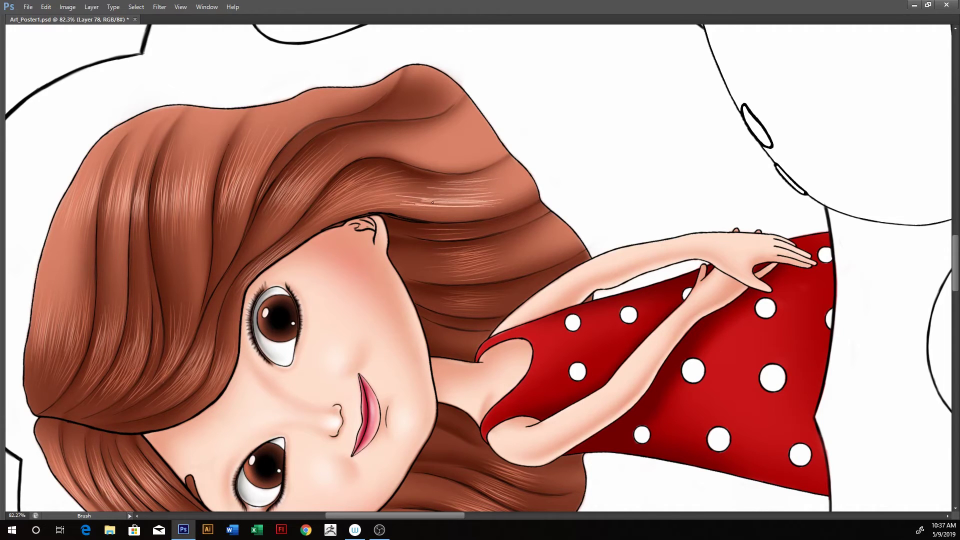
left_click_drag(420, 207, 503, 212)
mouse_move(420, 209)
left_mouse_down()
mouse_move(495, 213)
mouse_move(417, 219)
mouse_move(456, 194)
left_mouse_up()
left_click_drag(412, 189, 482, 186)
left_click_drag(427, 183, 466, 182)
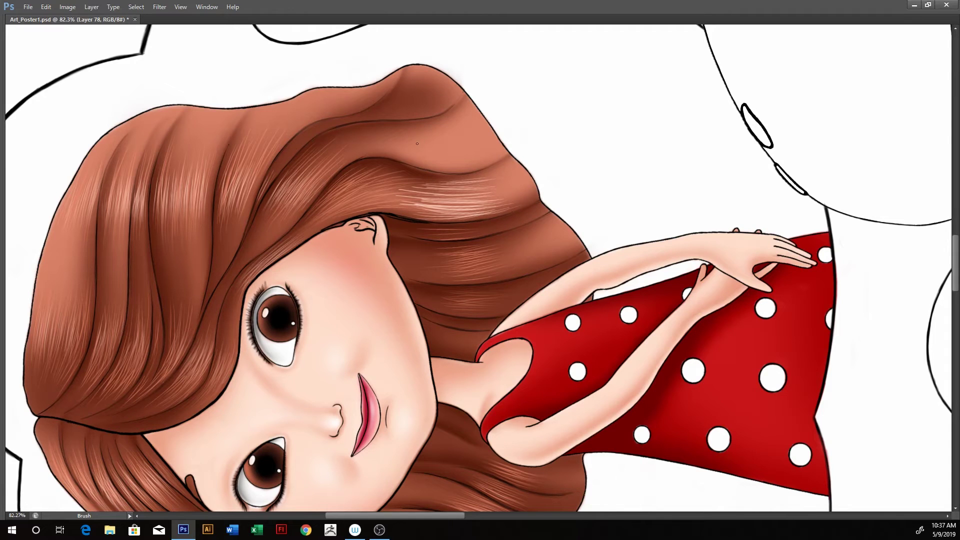
left_click_drag(406, 153, 467, 163)
mouse_move(404, 153)
left_mouse_down()
mouse_move(472, 164)
mouse_move(461, 169)
left_mouse_up()
Step: Add thin highlight strands over the upper hair up toward the top
left_click_drag(372, 150, 405, 147)
left_click_drag(360, 155, 412, 153)
left_click_drag(366, 152, 464, 145)
mouse_move(401, 150)
left_mouse_down()
mouse_move(449, 141)
mouse_move(391, 140)
left_mouse_up()
left_click_drag(444, 146, 393, 137)
mouse_move(470, 130)
left_mouse_down()
mouse_move(392, 133)
mouse_move(400, 127)
left_mouse_up()
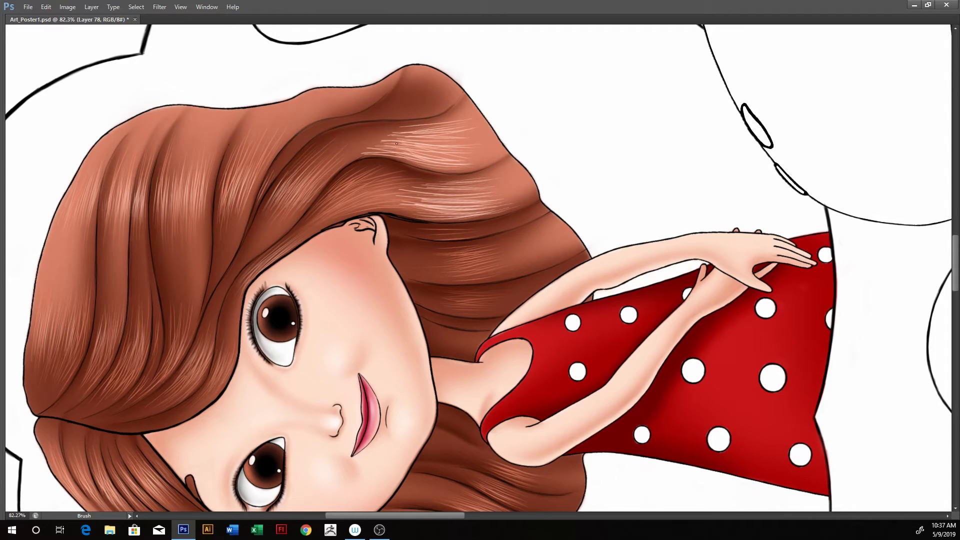
left_click_drag(433, 166, 403, 166)
left_click_drag(487, 164, 427, 167)
left_click_drag(452, 101, 405, 110)
Step: Tilt the view and add a few more thin strands across the hair
key("r")
mouse_move(570, 104)
left_mouse_down()
mouse_move(611, 161)
mouse_move(568, 172)
mouse_move(590, 150)
mouse_move(580, 143)
mouse_move(584, 160)
left_mouse_up()
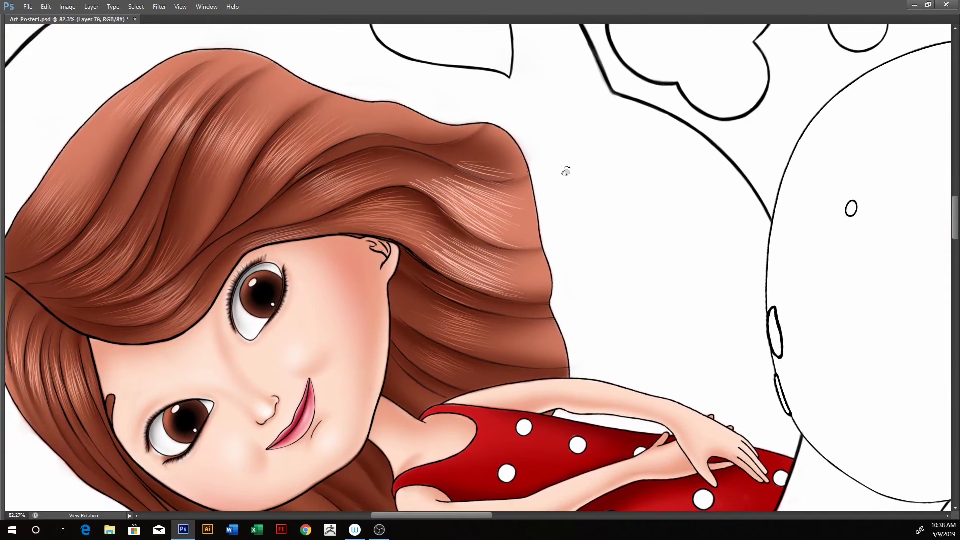
key("b")
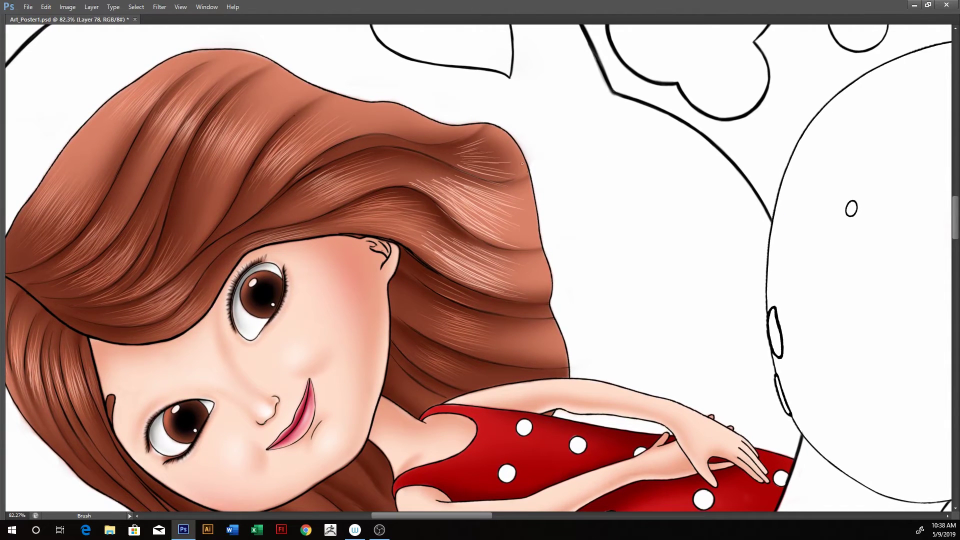
left_click_drag(520, 163, 478, 166)
mouse_move(461, 133)
left_mouse_down()
mouse_move(404, 131)
mouse_move(433, 135)
left_mouse_up()
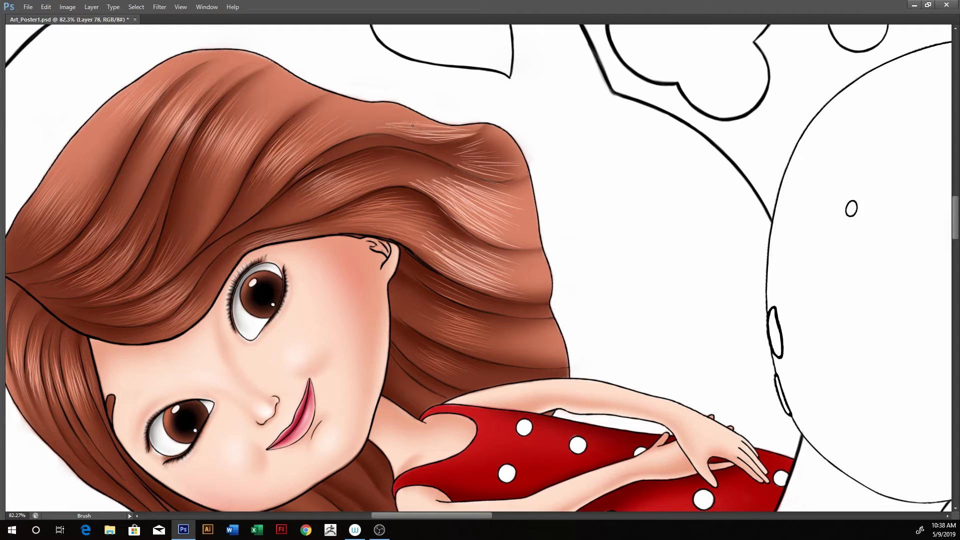
mouse_move(415, 129)
left_mouse_down()
mouse_move(358, 131)
mouse_move(374, 133)
mouse_move(369, 119)
left_mouse_up()
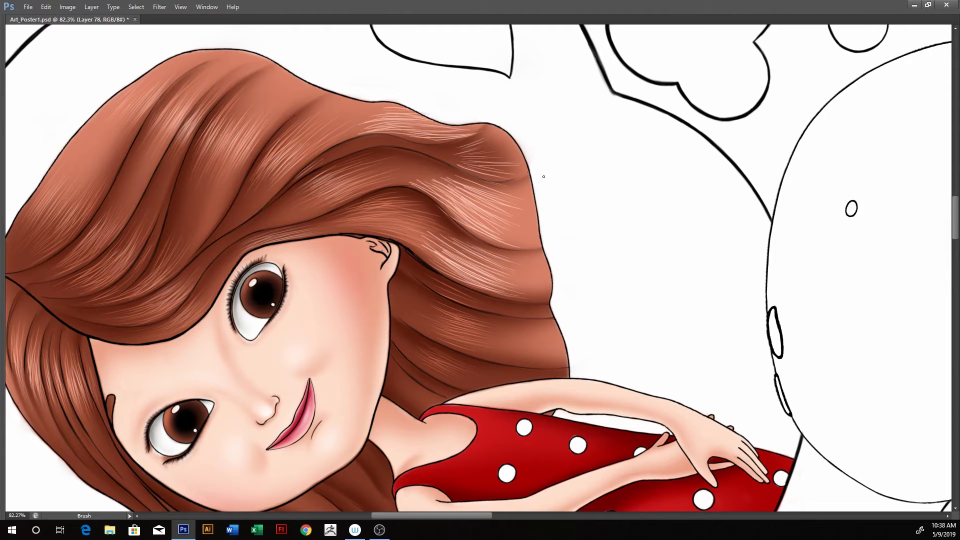
Step: Erase along the hair's top-right edge to soften it, then rotate the view upright
key("e")
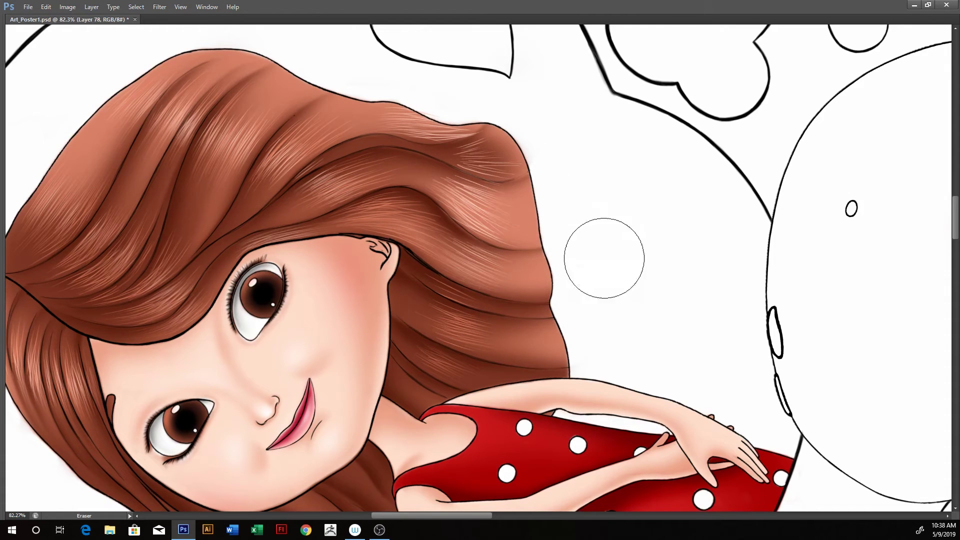
left_click_drag(493, 134, 547, 151)
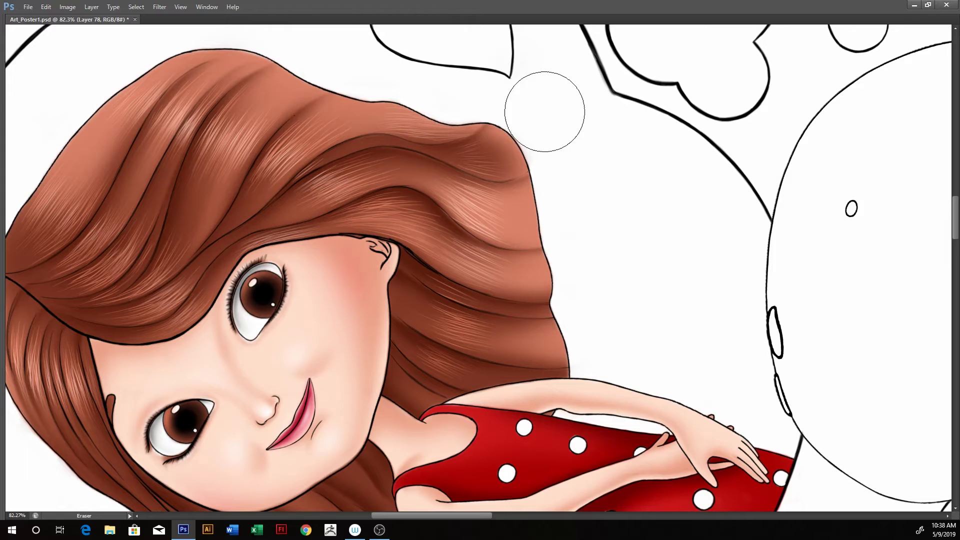
key("bracketleft")
key("bracketleft")
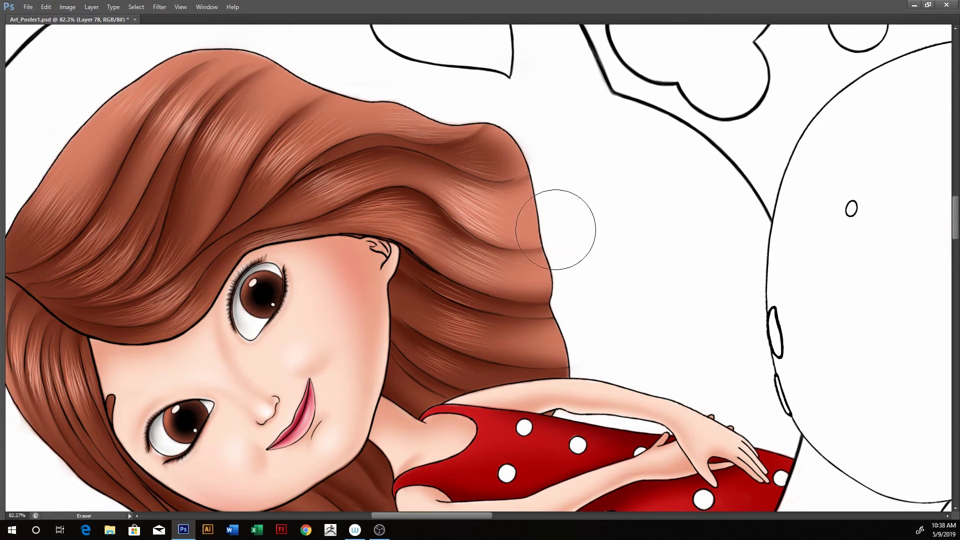
key("bracketleft")
key("bracketleft")
key("bracketleft")
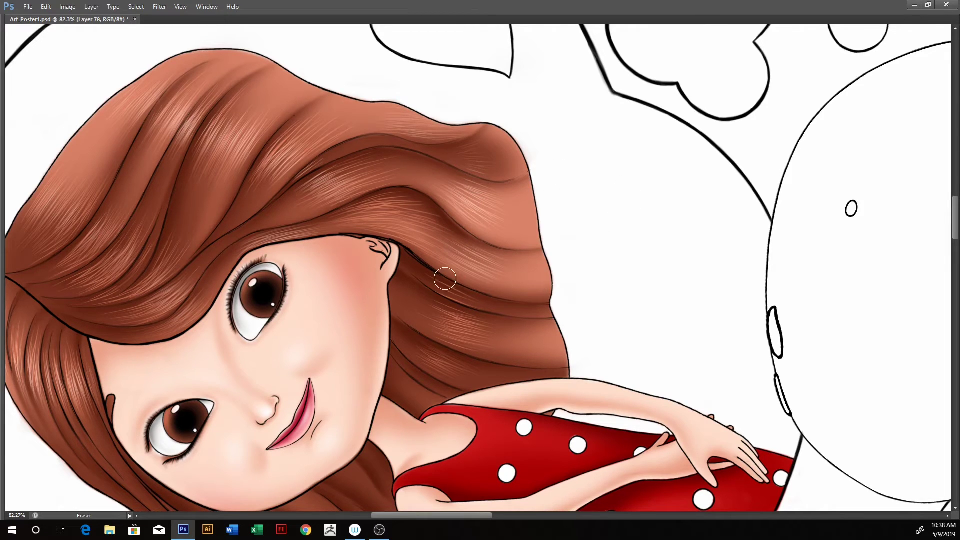
mouse_move(606, 241)
left_mouse_down()
mouse_move(589, 326)
mouse_move(542, 356)
left_mouse_up()
mouse_move(579, 249)
left_mouse_down()
mouse_move(625, 268)
mouse_move(658, 215)
left_mouse_up()
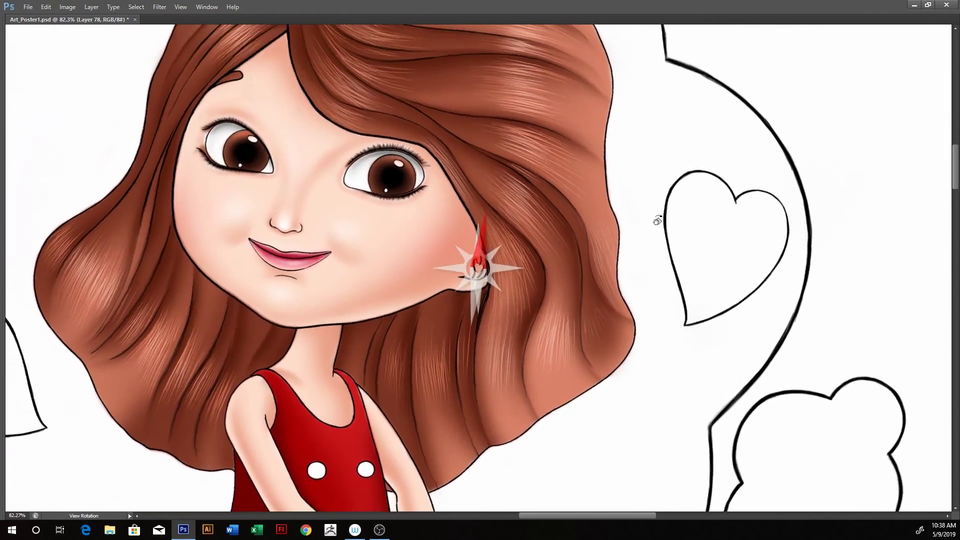
left_click_drag(587, 221, 567, 195)
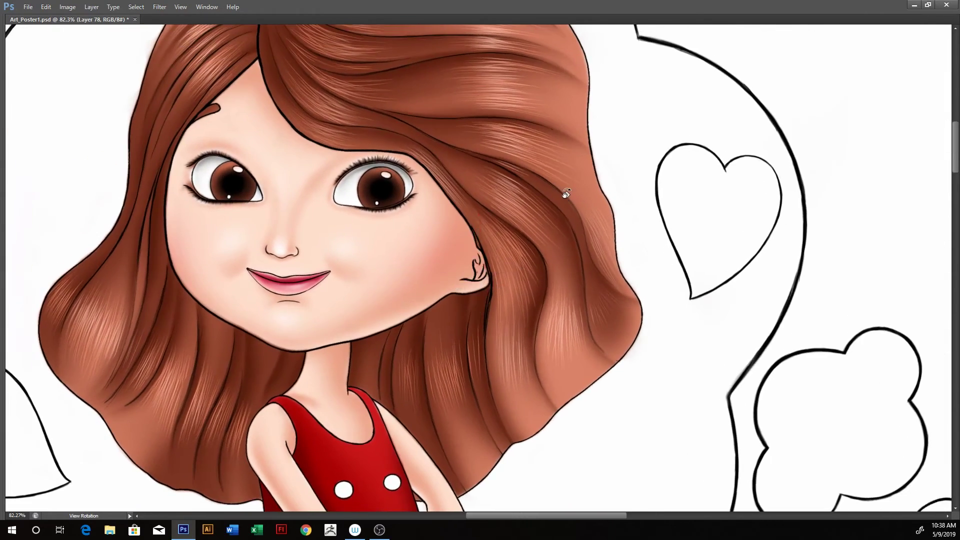
key("ctrl+0")
left_click_drag(499, 109, 677, 176)
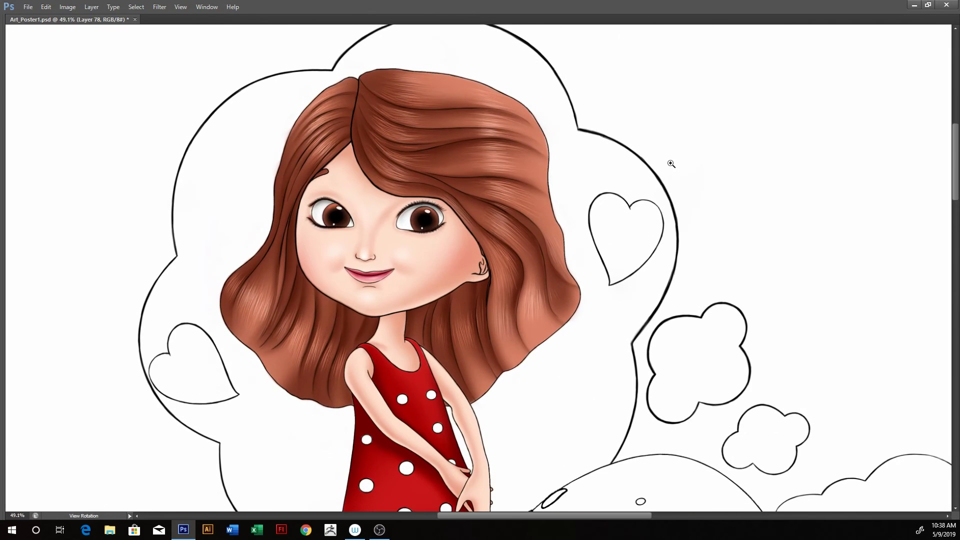
left_click_drag(494, 176, 585, 174)
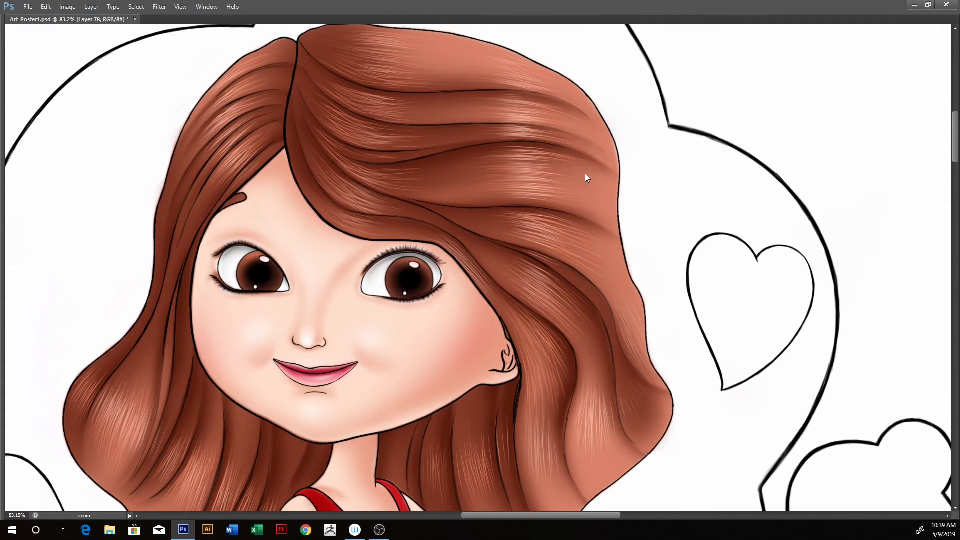
key("r")
mouse_move(568, 195)
left_mouse_down()
mouse_move(636, 194)
mouse_move(499, 185)
left_mouse_up()
key("Tab")
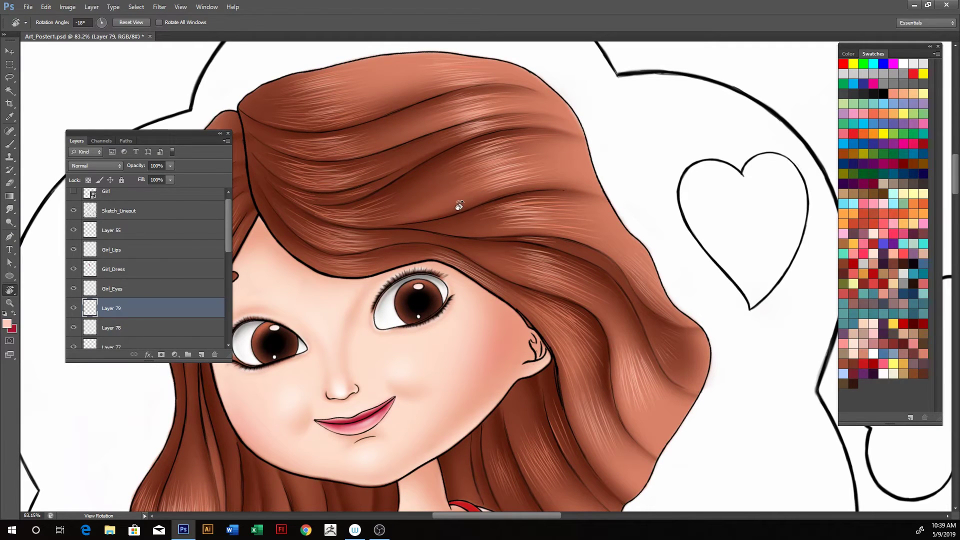
Step: Hide the panels and paint light strands across the right side of the hair
key("Tab")
key("b")
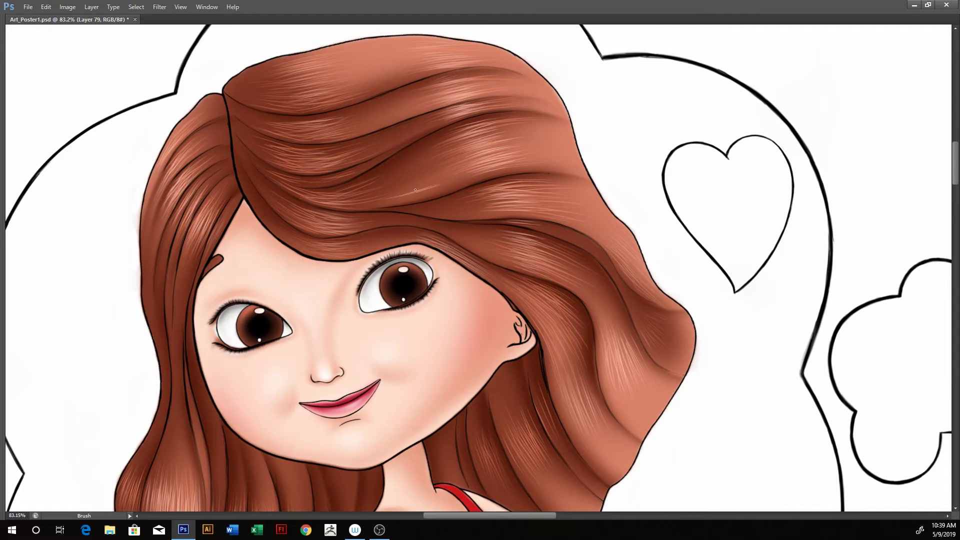
mouse_move(391, 196)
left_mouse_down()
mouse_move(447, 179)
mouse_move(458, 156)
left_mouse_up()
mouse_move(406, 178)
left_mouse_down()
mouse_move(490, 134)
mouse_move(455, 147)
left_mouse_up()
mouse_move(418, 161)
left_mouse_down()
mouse_move(473, 136)
mouse_move(448, 143)
left_mouse_up()
left_click_drag(417, 155, 465, 133)
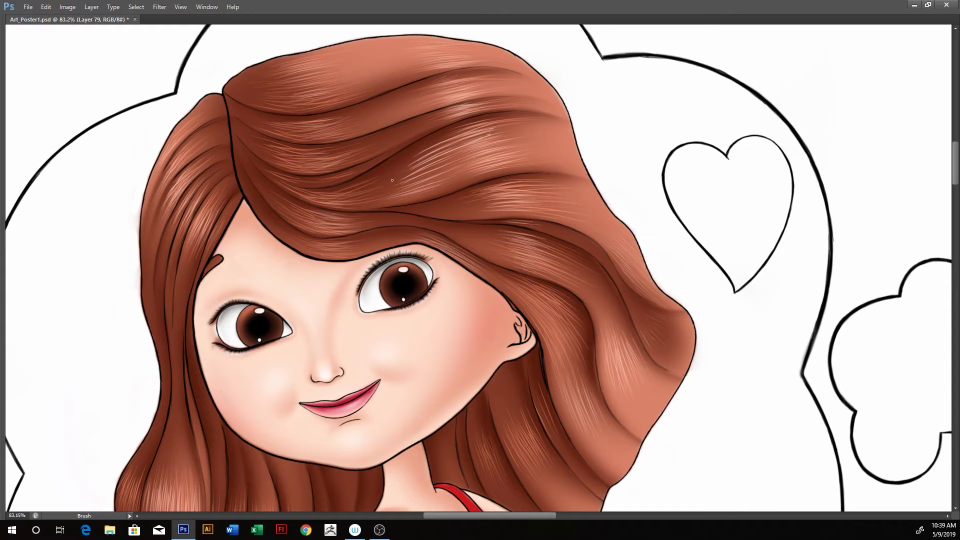
mouse_move(402, 167)
left_mouse_down()
mouse_move(450, 144)
mouse_move(440, 145)
left_mouse_up()
left_click_drag(409, 160, 464, 130)
Step: Build up light strands lower on the right hair, plus faint strands beneath
left_click_drag(420, 178, 484, 161)
left_click_drag(426, 184, 496, 163)
mouse_move(434, 186)
left_mouse_down()
mouse_move(489, 168)
mouse_move(483, 172)
left_mouse_up()
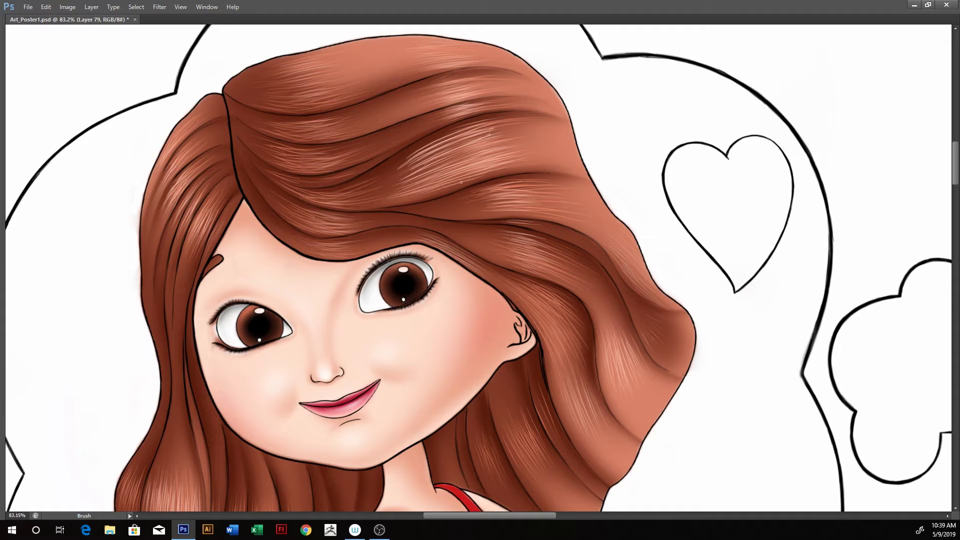
left_click_drag(398, 163, 450, 135)
left_click_drag(433, 207, 485, 196)
left_click_drag(431, 212, 515, 210)
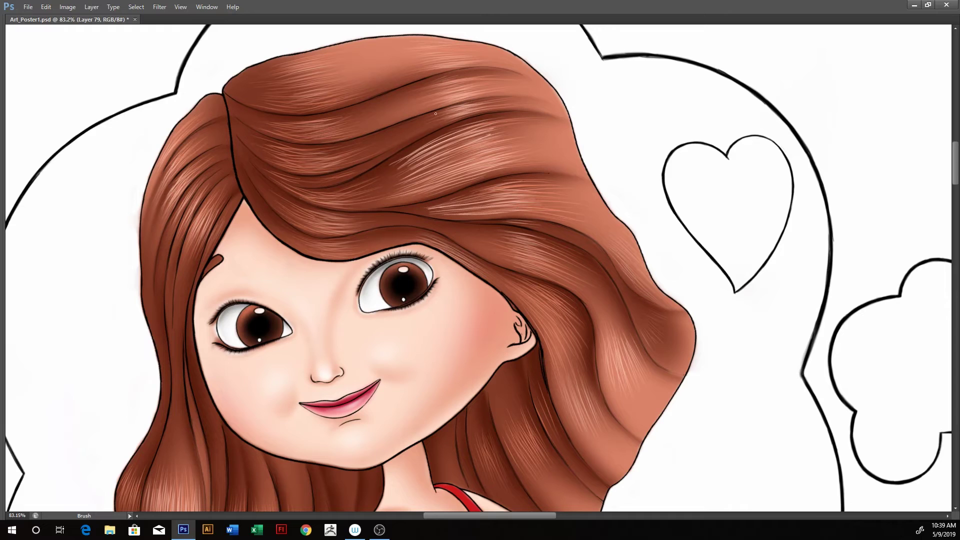
Step: Paint long light strands following the hair curve up across the crown
mouse_move(365, 143)
left_mouse_down()
mouse_move(473, 110)
mouse_move(437, 118)
left_mouse_up()
left_click_drag(386, 121, 455, 92)
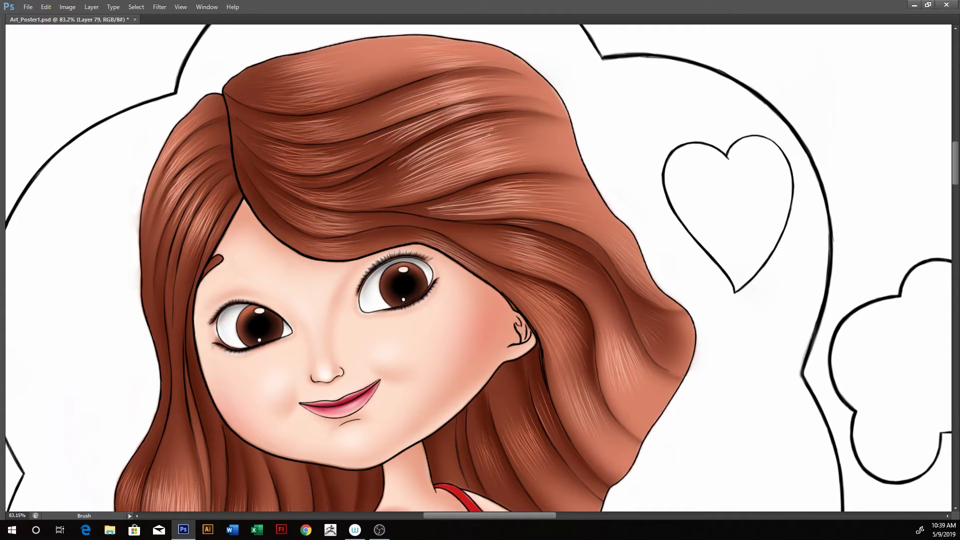
left_click_drag(395, 88, 443, 68)
left_click_drag(387, 76, 485, 50)
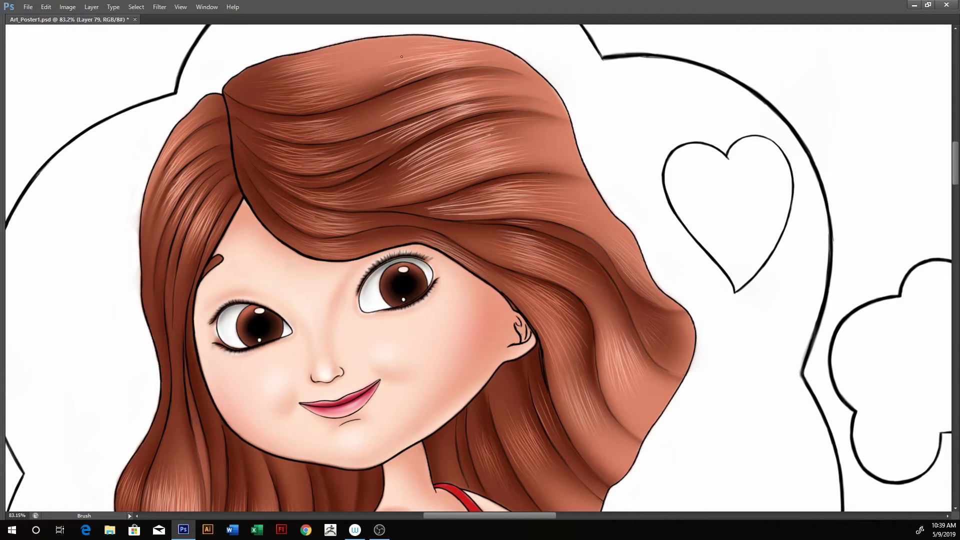
mouse_move(367, 63)
left_mouse_down()
mouse_move(470, 47)
mouse_move(445, 39)
left_mouse_up()
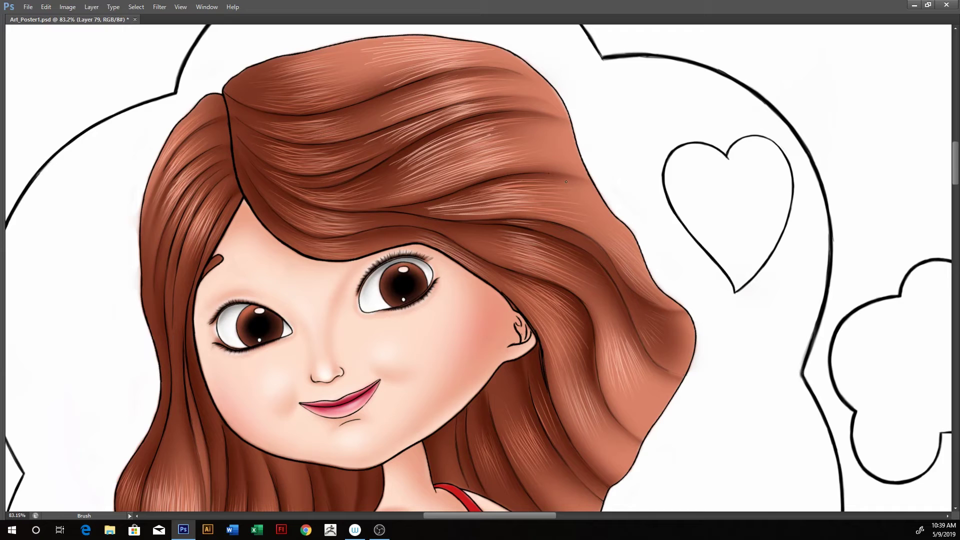
Step: Tilt the canvas and paint thin light strands in the hair above the eye
key("r")
left_click_drag(684, 187, 658, 147)
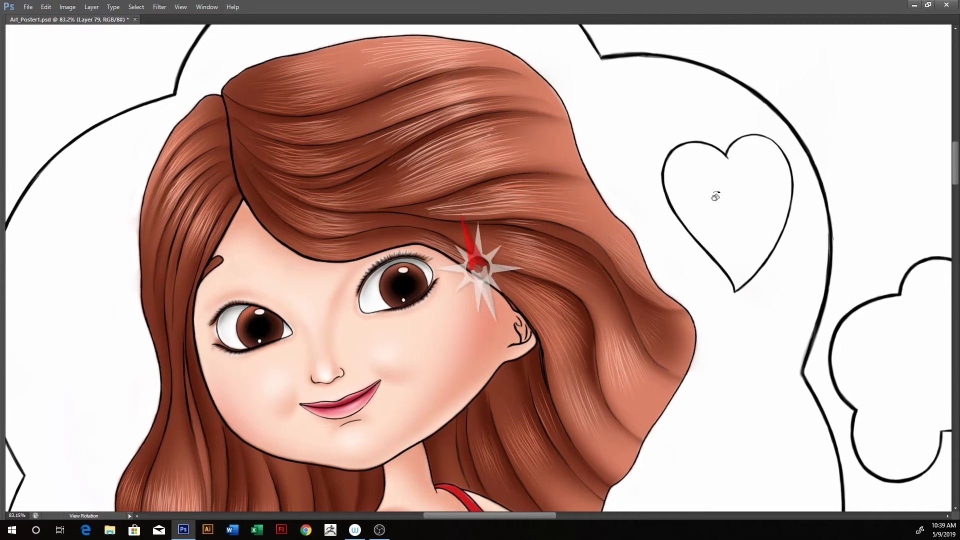
key("b")
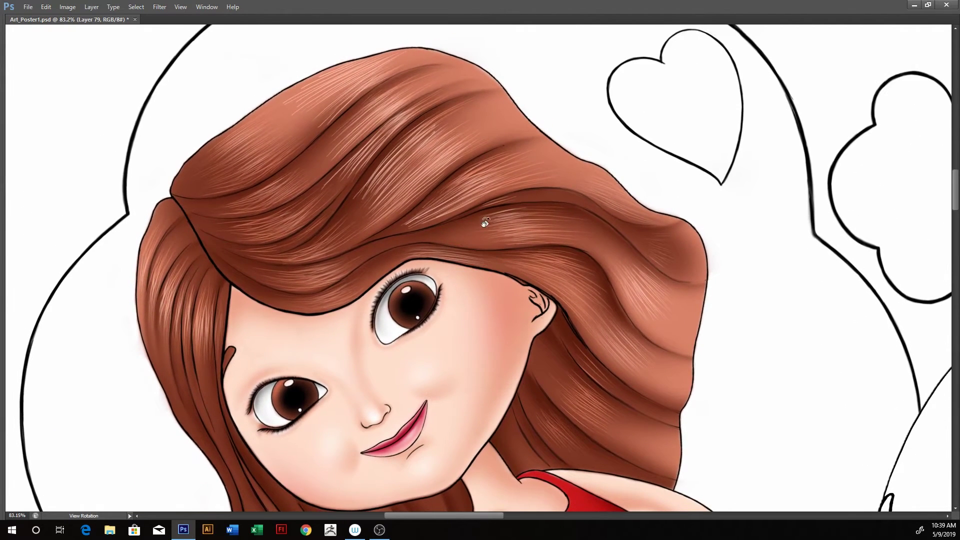
left_click_drag(383, 245, 458, 231)
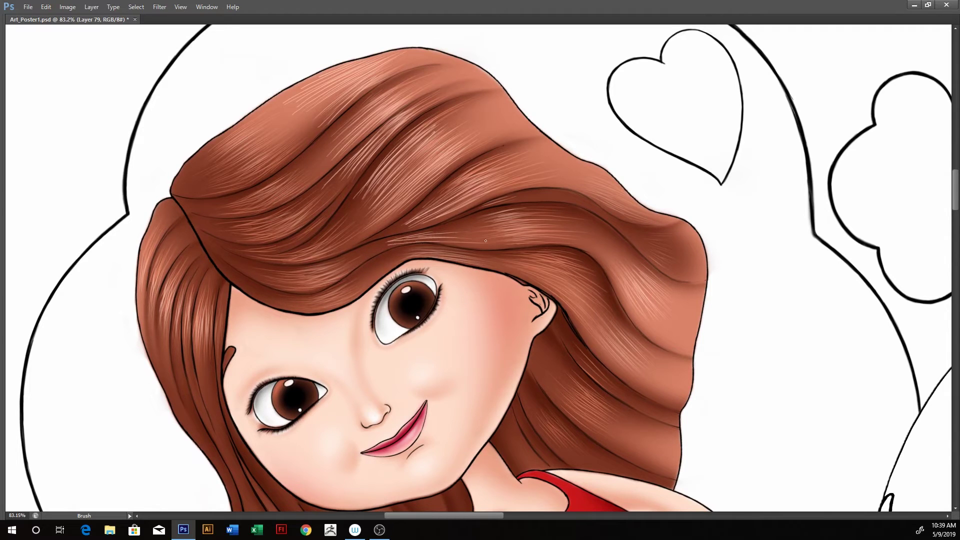
mouse_move(480, 225)
left_mouse_down()
mouse_move(410, 239)
mouse_move(429, 239)
left_mouse_up()
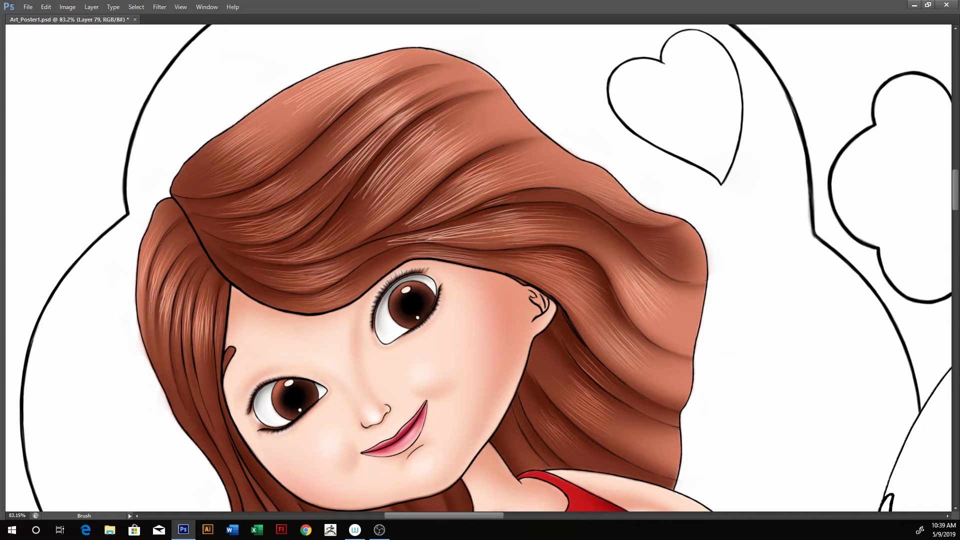
left_click_drag(506, 238, 400, 241)
Step: Erase unwanted light strands near the eye, adjusting the eraser size
key("e")
left_click_drag(385, 203, 359, 176)
key("bracketright")
key("bracketright")
key("bracketright")
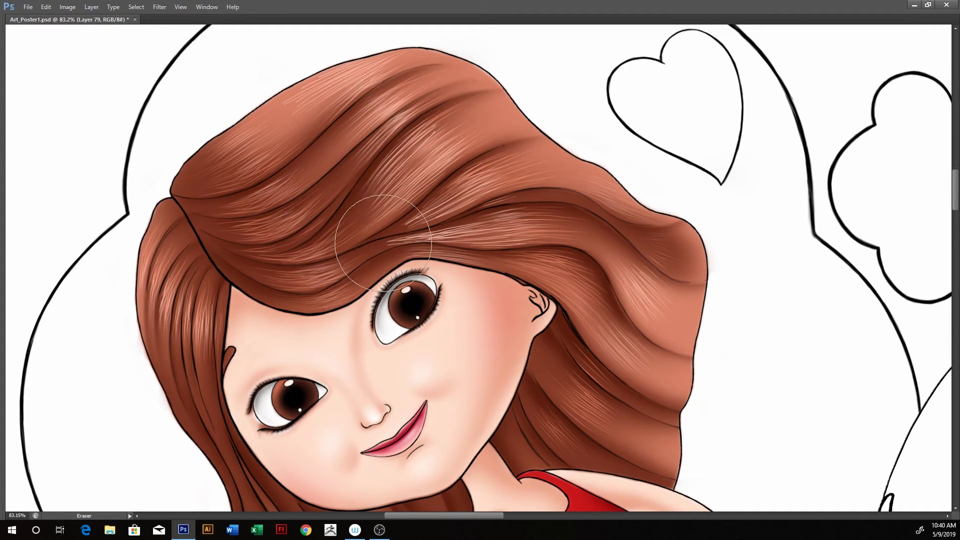
key("bracketright")
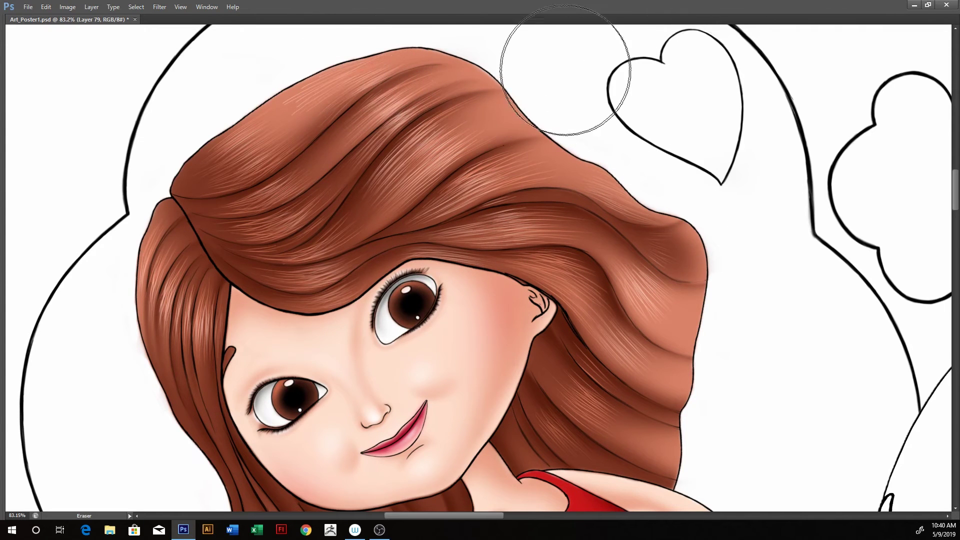
key("bracketleft")
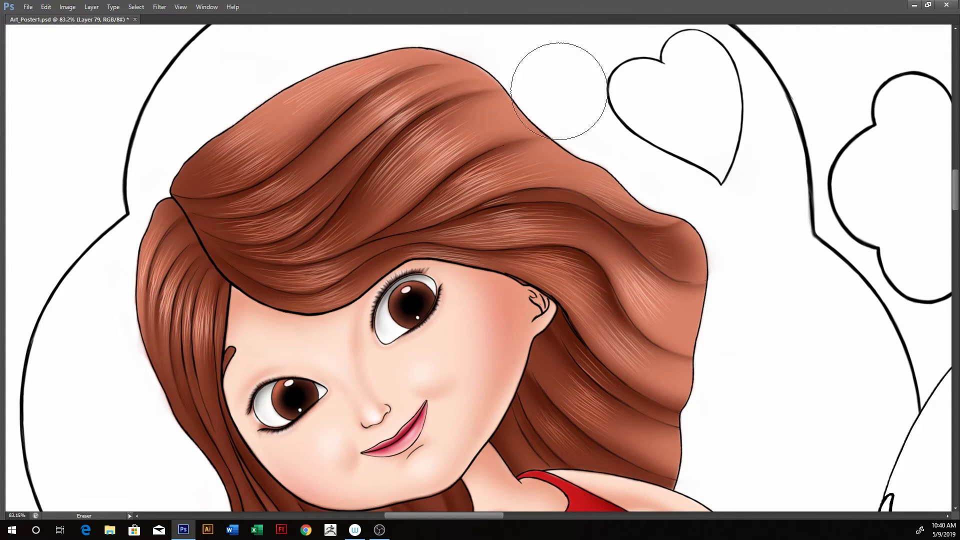
key("bracketleft")
key("bracketleft")
key("bracketleft")
key("bracketleft")
key("bracketleft")
key("bracketleft")
Step: Rotate the canvas back upright and zoom out
key("r")
mouse_move(664, 135)
left_mouse_down()
mouse_move(699, 172)
mouse_move(647, 263)
mouse_move(718, 249)
left_mouse_up()
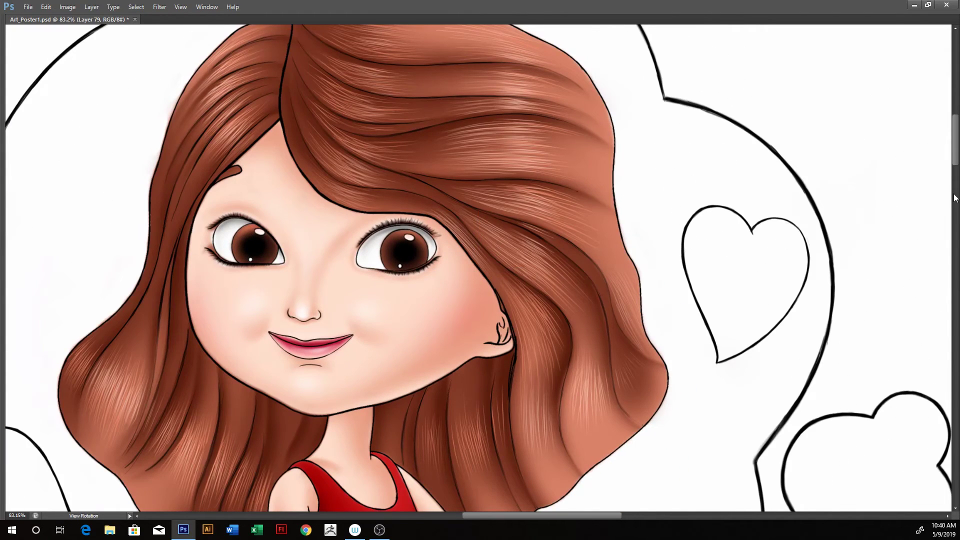
key("ctrl+minus")
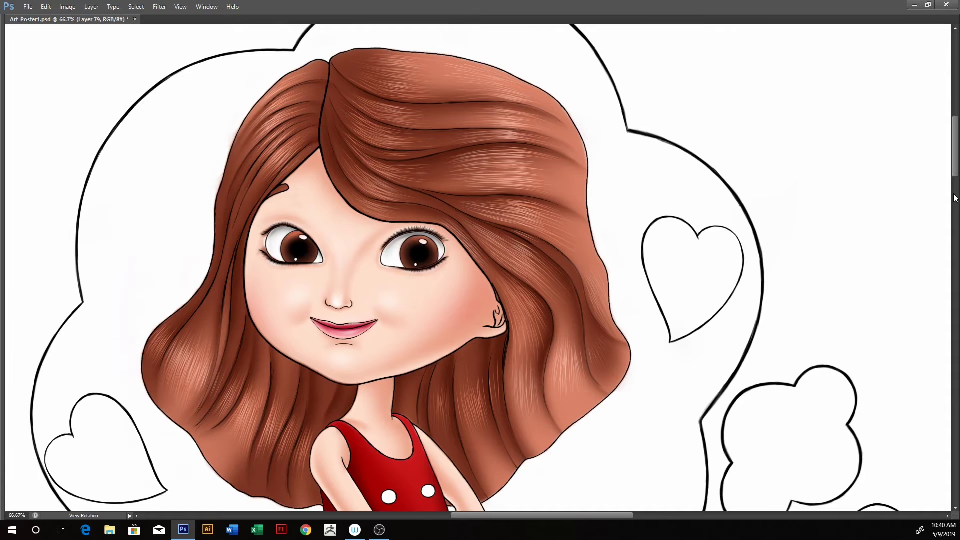
Step: Merge the strand layers from Layer 79 down to Layer 67 into one
key("Tab")
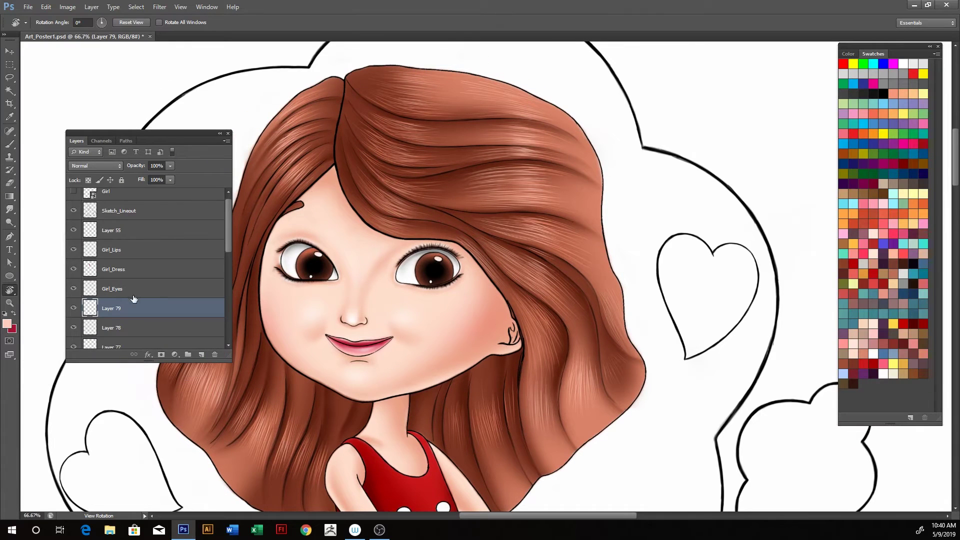
mouse_move(228, 241)
left_mouse_down()
mouse_move(236, 295)
mouse_move(227, 319)
left_mouse_up()
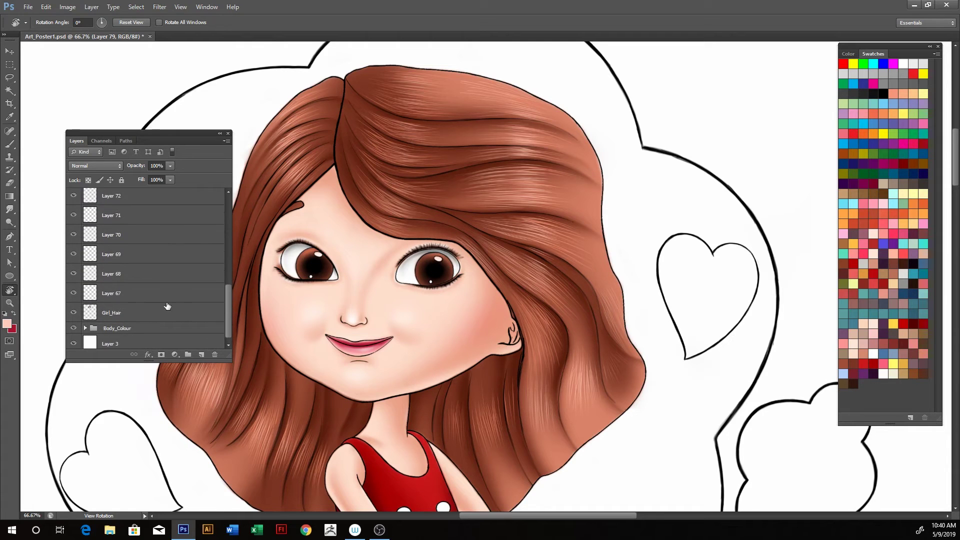
left_click(129, 298, "shift")
key("ctrl+e")
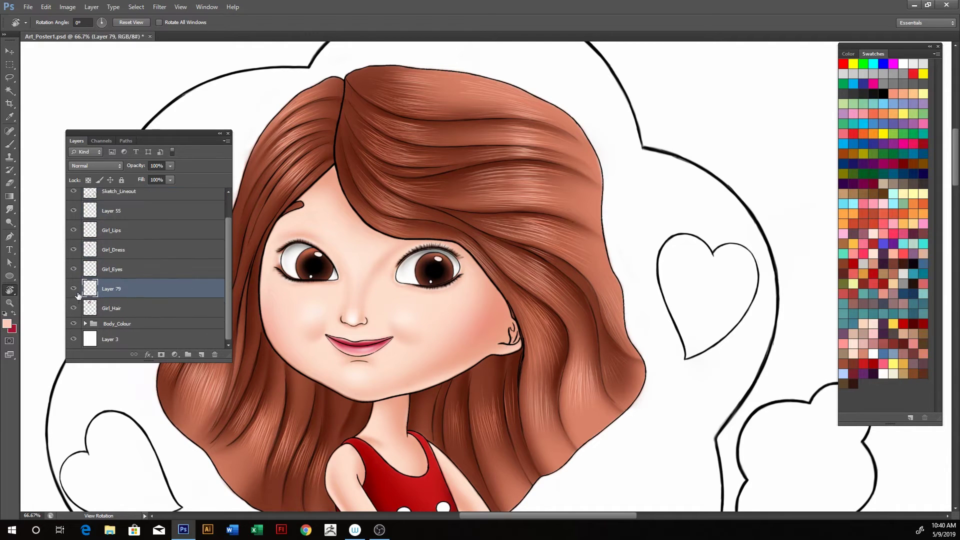
left_click(73, 288)
left_click(74, 289)
Step: Apply a Gaussian Blur with radius 2.4 pixels to the merged strands
left_click(160, 7)
mouse_move(169, 117)
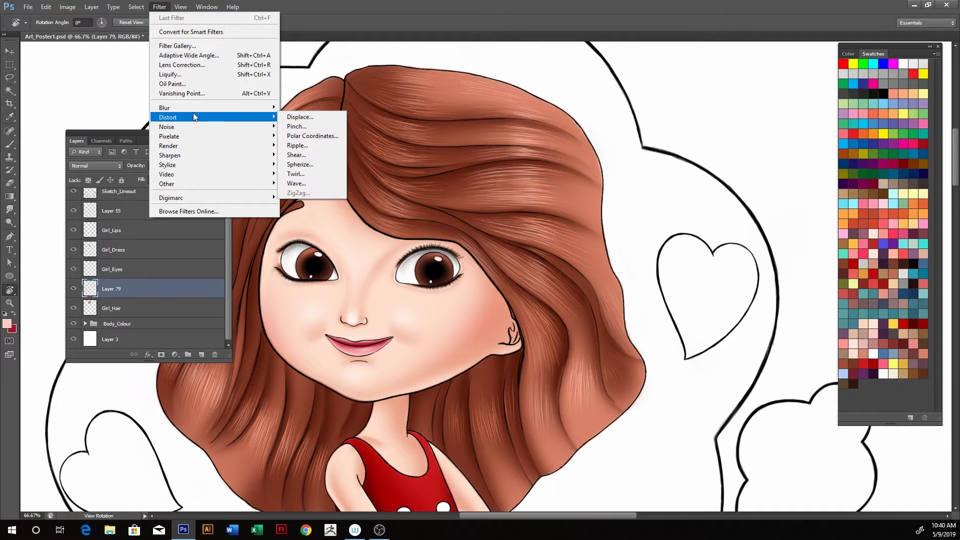
left_click(326, 180)
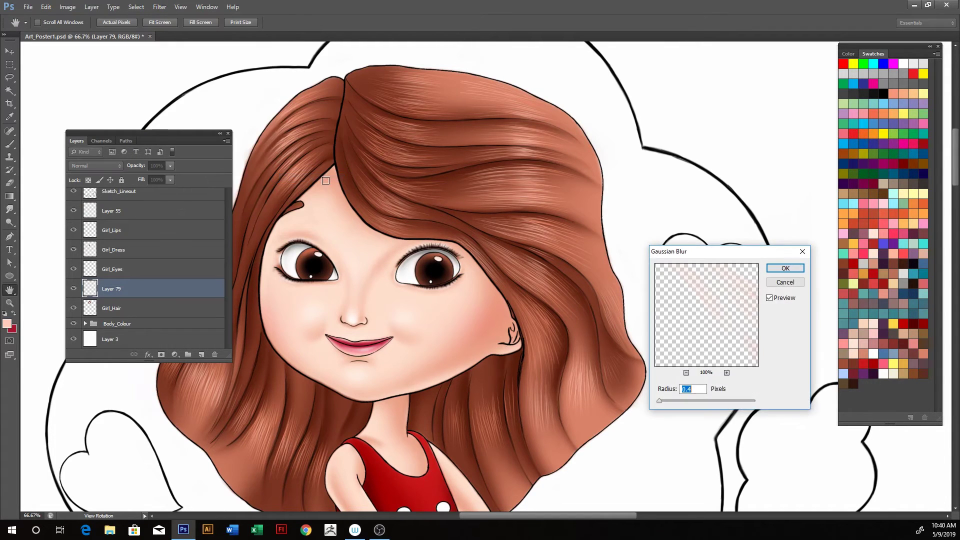
left_click_drag(659, 404, 673, 404)
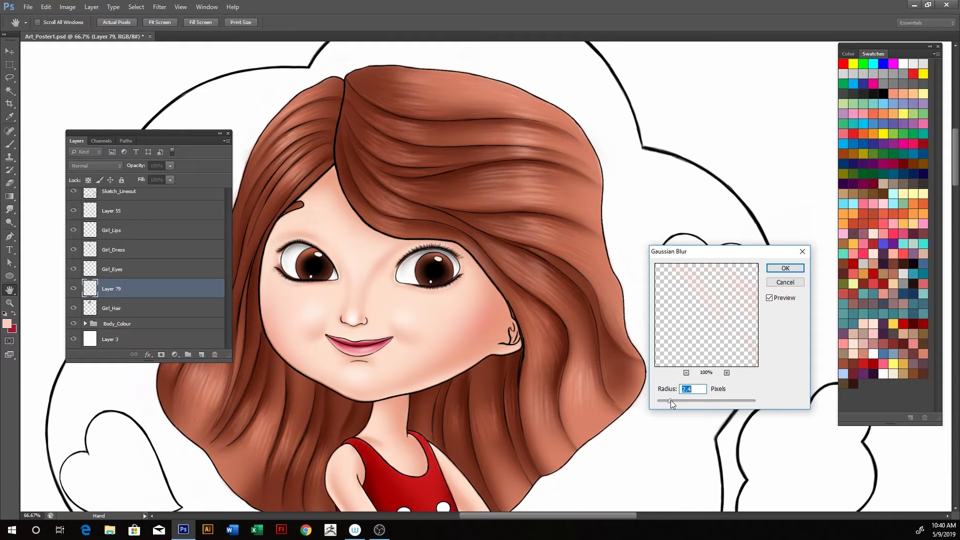
left_click(775, 270)
key("r")
key("Tab")
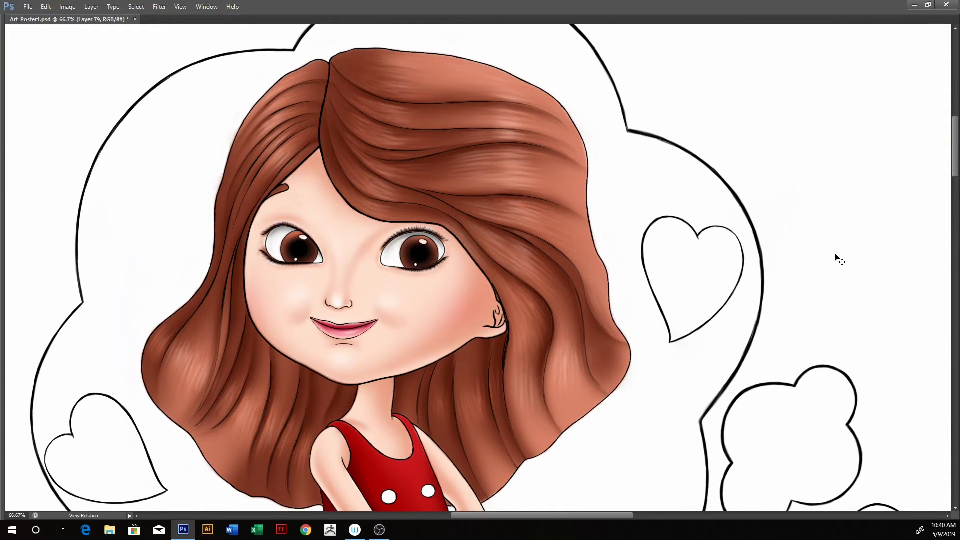
Step: Fit the poster on screen, zoom in, and switch to a larger Eraser
key("ctrl+0")
scroll(530, 145, "up", 2)
scroll(520, 140, "up", 1)
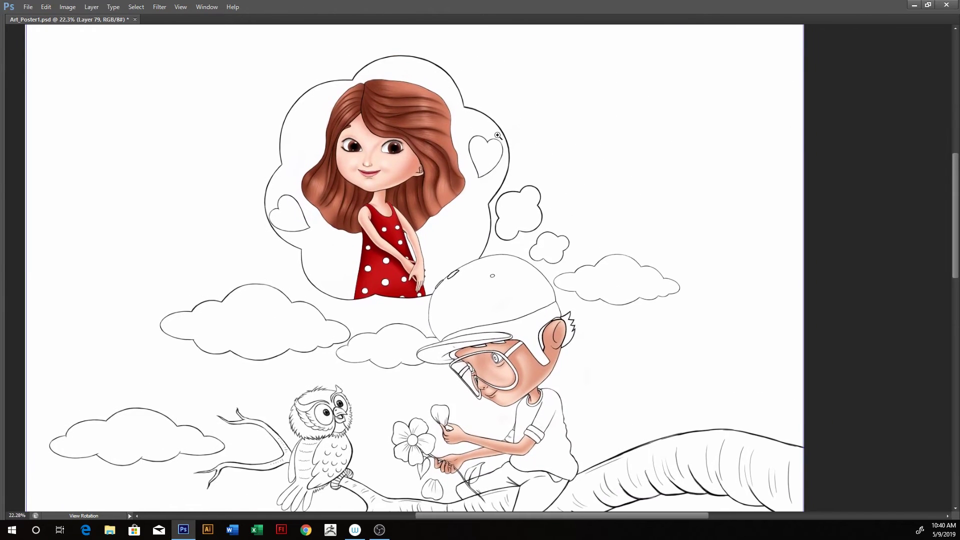
scroll(500, 132, "up", 2)
scroll(485, 125, "up", 1)
key("e")
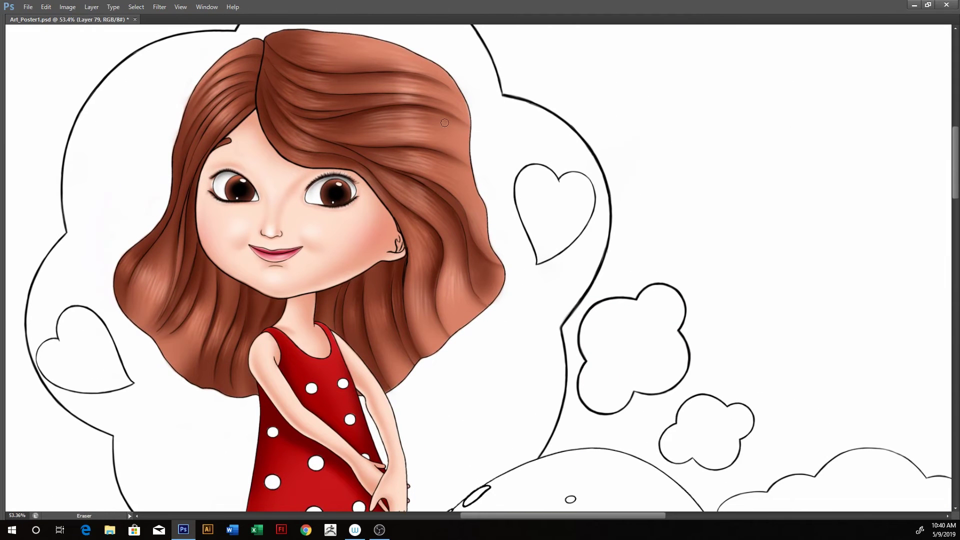
key("bracketright")
key("bracketright")
key("bracketright")
key("bracketright")
key("bracketright")
key("bracketright")
key("bracketright")
key("bracketright")
key("bracketright")
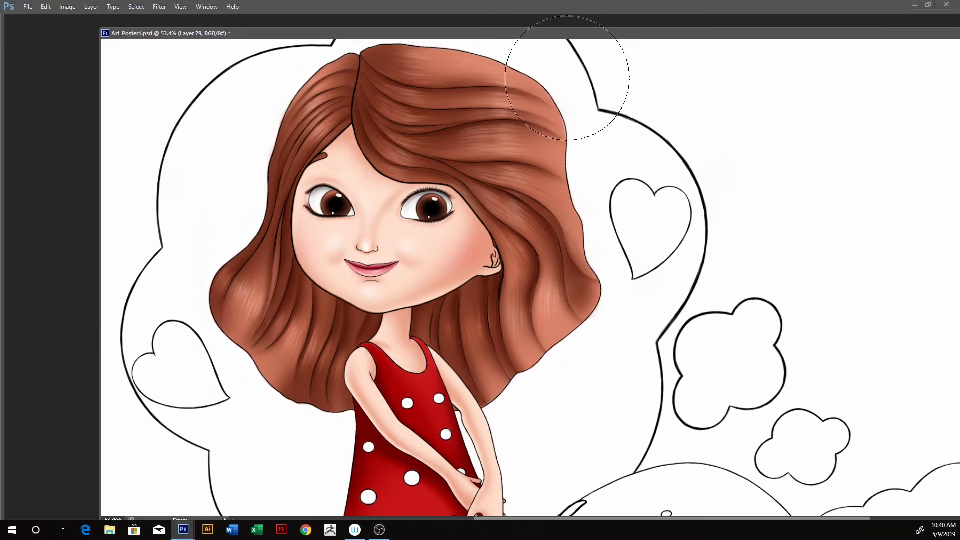
Step: Frame the girl's hair, restore the panels, and add empty Layer 80 above Layer 79
left_click_drag(640, 95, 597, 124)
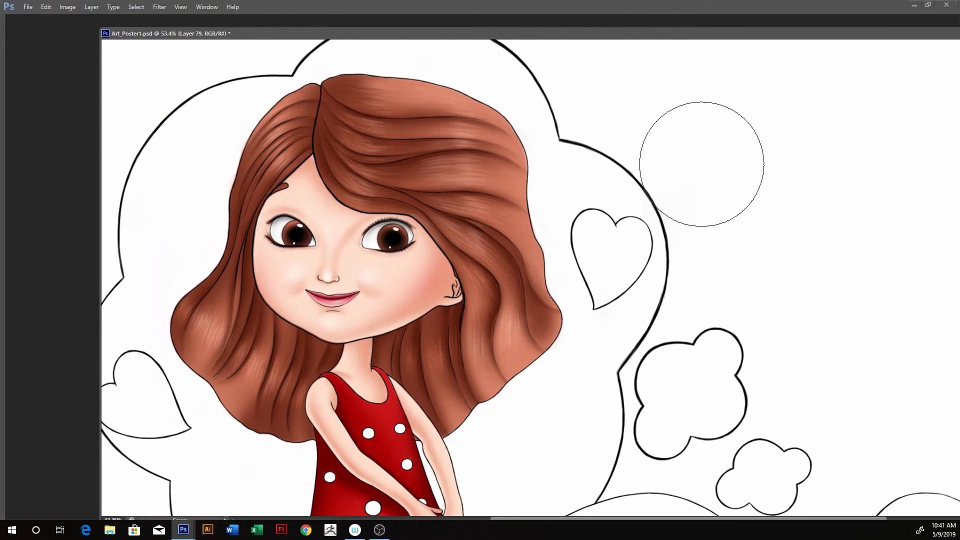
left_click_drag(647, 215, 632, 209)
left_click_drag(513, 200, 536, 200)
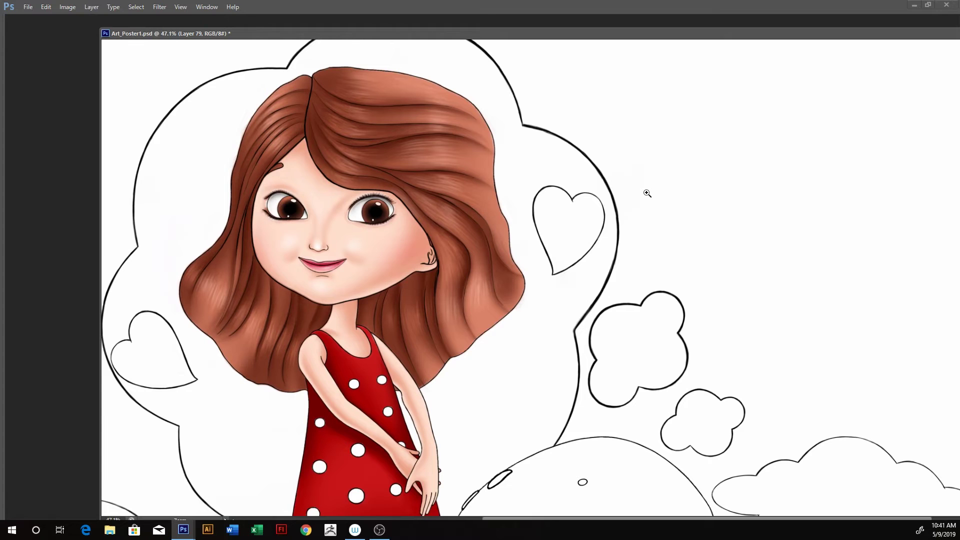
mouse_move(379, 166)
left_mouse_down()
mouse_move(613, 170)
mouse_move(502, 218)
left_mouse_up()
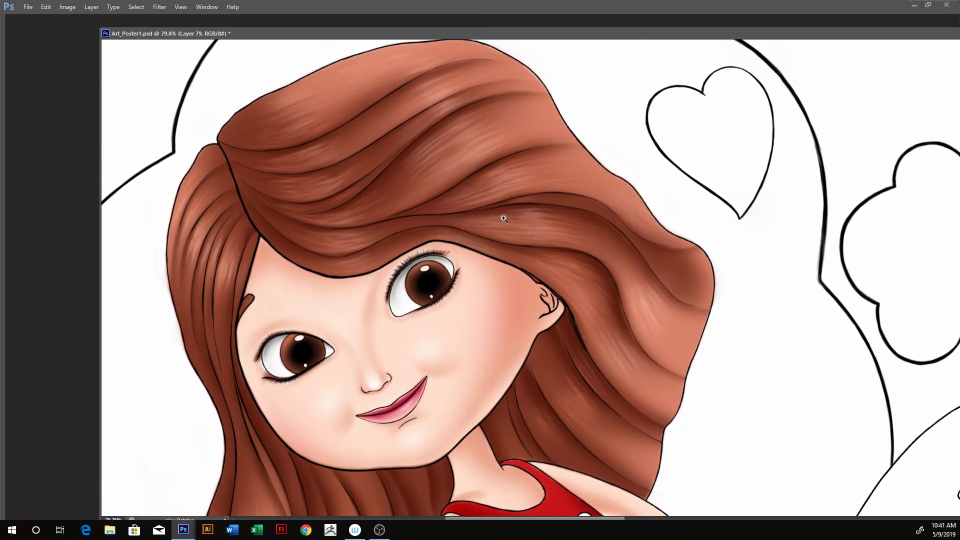
key("Tab")
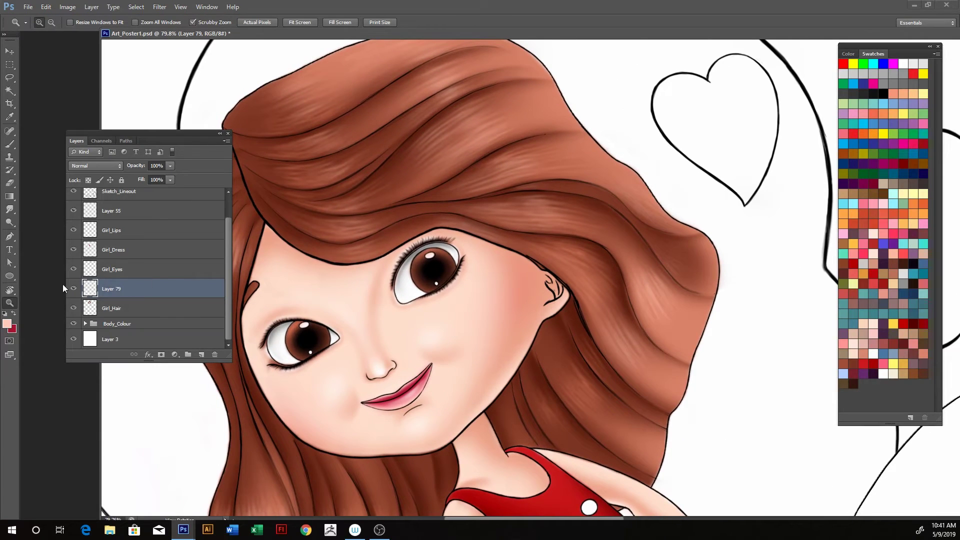
key("ctrl+shift+alt+n")
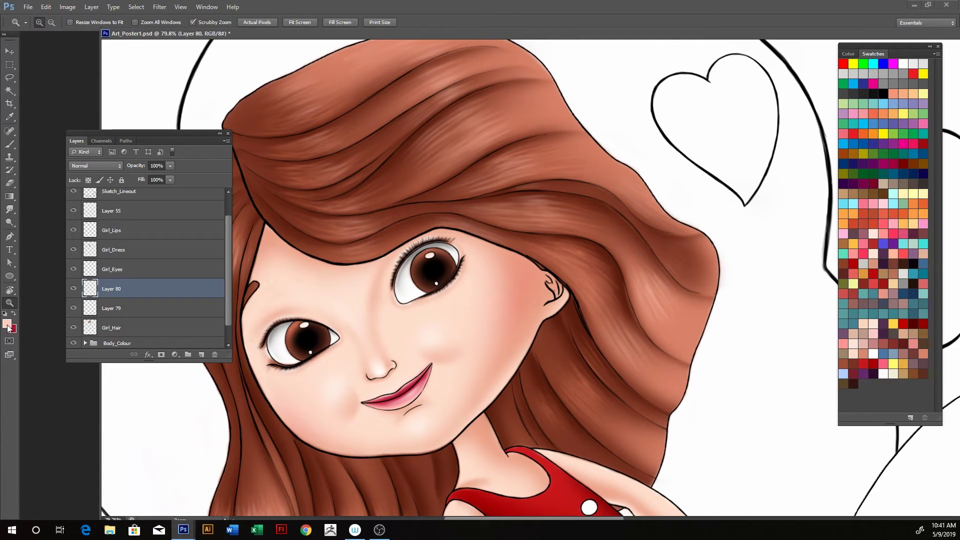
Step: Pick a lighter salmon foreground colour and rotate the view to straighten the drawing
left_click(7, 326)
left_click_drag(304, 265, 316, 260)
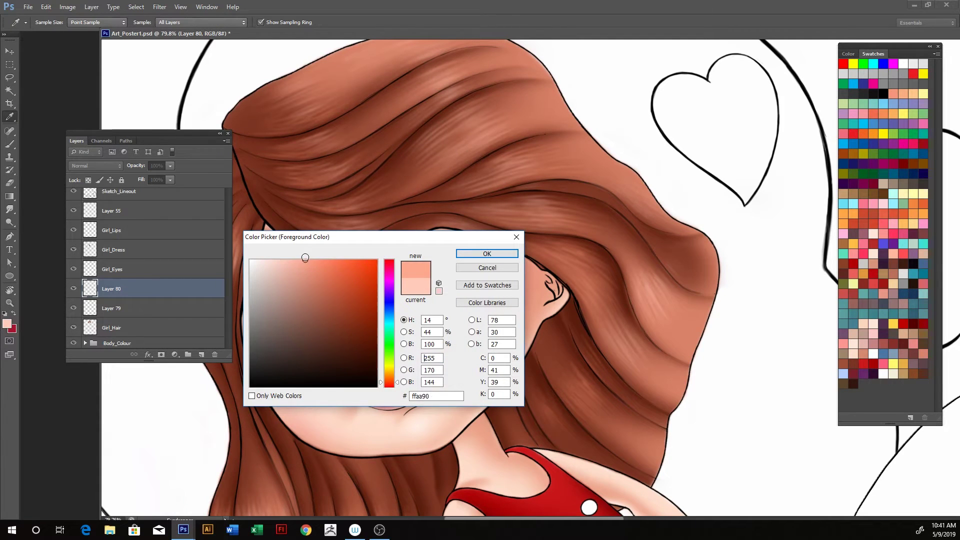
left_click(469, 254)
key("Tab")
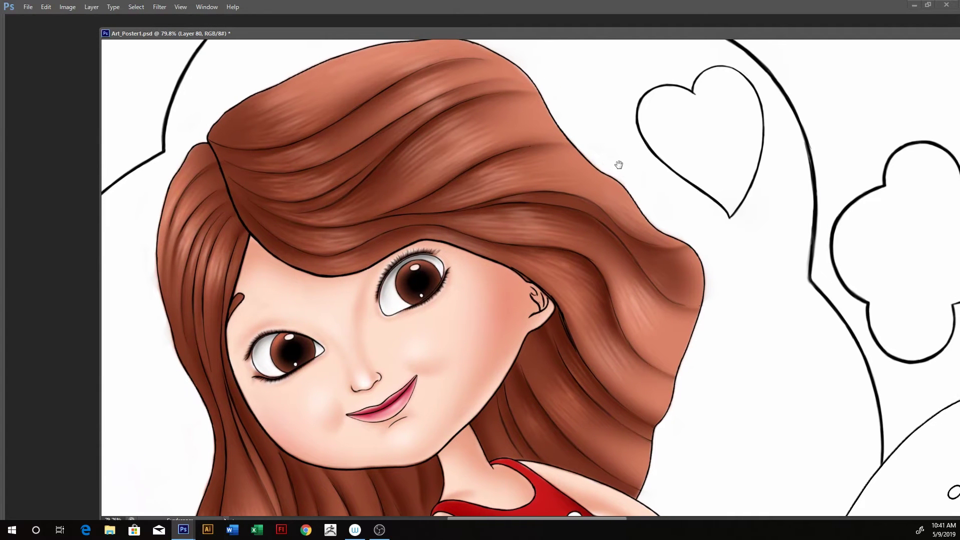
key("r")
left_click_drag(619, 164, 458, 202)
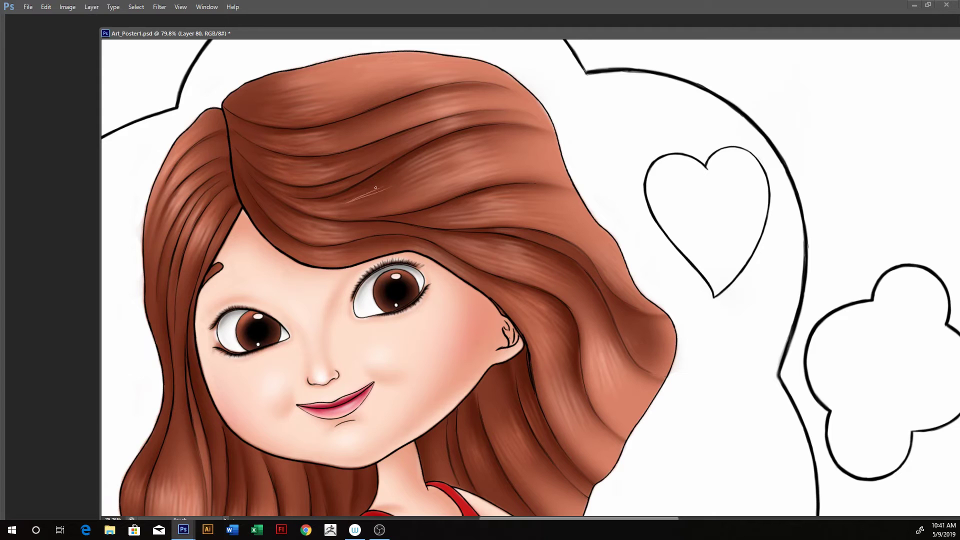
Step: Paint several fine light salmon strands along the hair streak
mouse_move(350, 200)
left_mouse_down()
mouse_move(403, 175)
mouse_move(353, 201)
left_mouse_up()
mouse_move(417, 178)
left_mouse_down()
mouse_move(343, 212)
mouse_move(354, 215)
left_mouse_up()
mouse_move(422, 197)
left_mouse_down()
mouse_move(358, 216)
mouse_move(375, 215)
left_mouse_up()
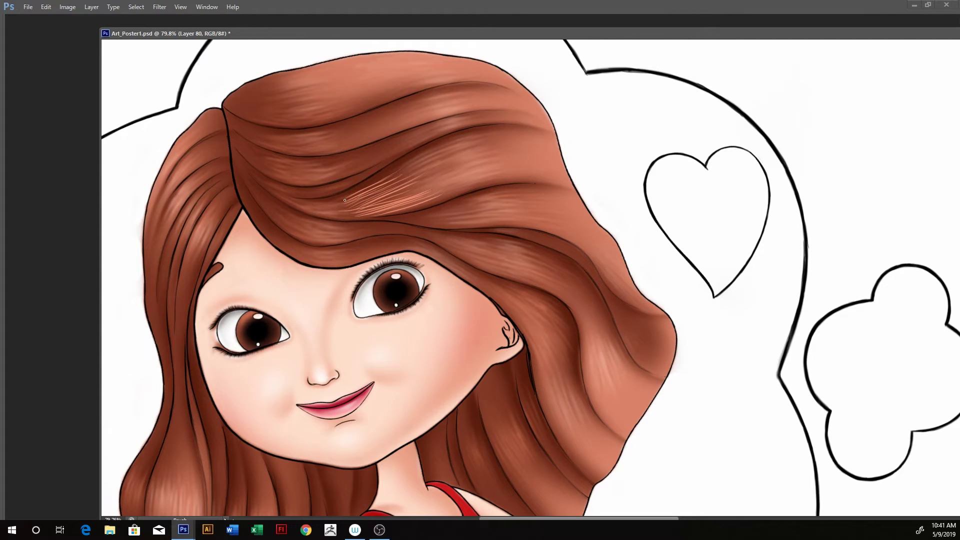
left_click_drag(400, 169, 333, 212)
left_click_drag(395, 188, 334, 214)
left_click_drag(413, 191, 369, 210)
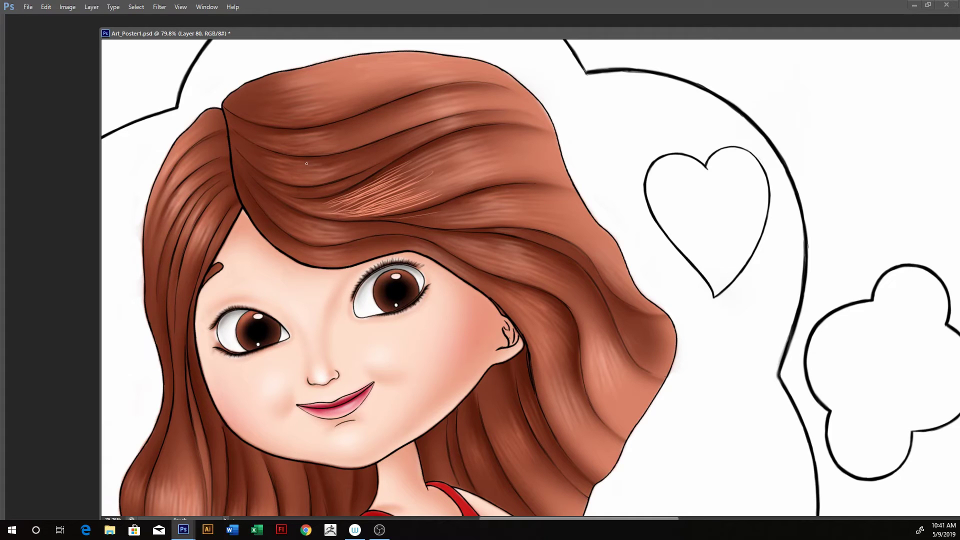
Step: Paint fine salmon strands across the upper hair, then tilt the view along the hair's flow
left_click_drag(325, 165, 395, 148)
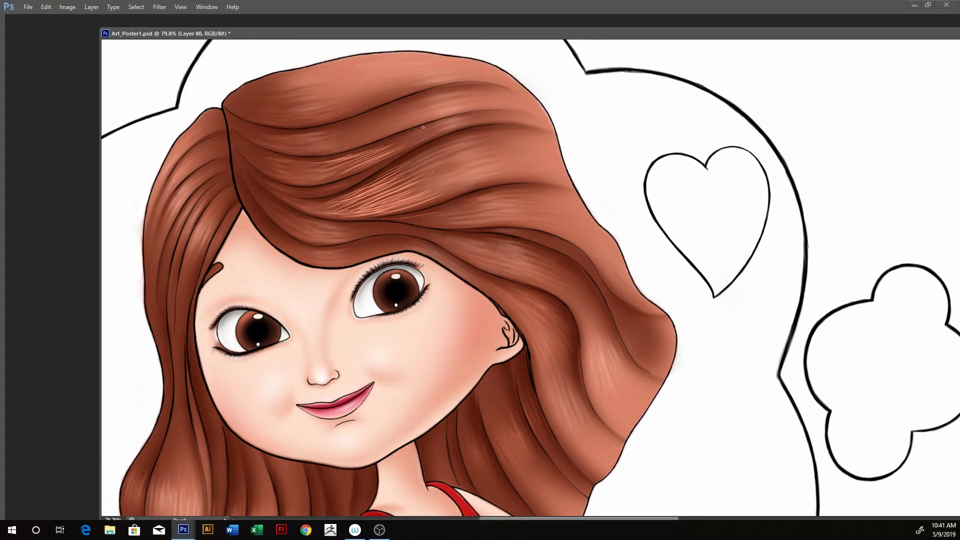
left_click_drag(370, 159, 425, 133)
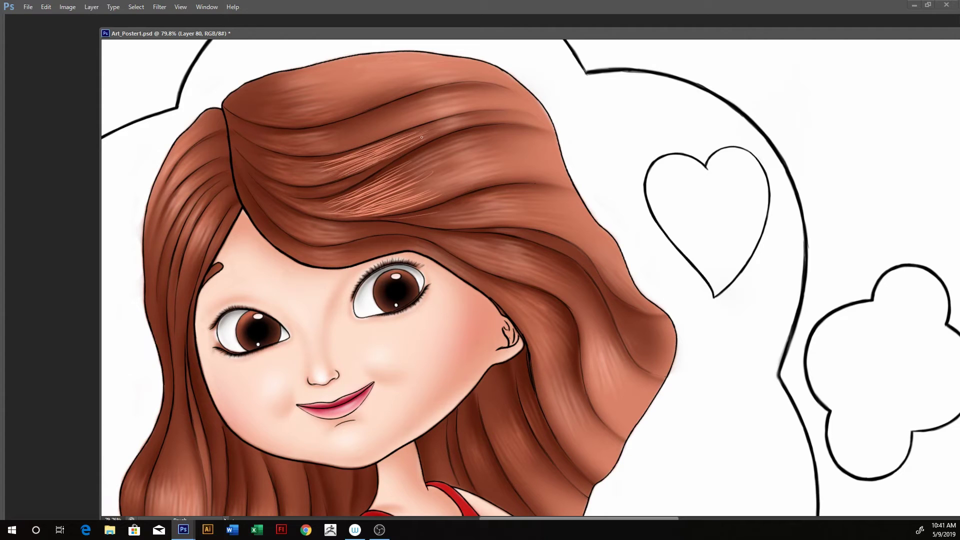
left_click_drag(415, 102, 330, 135)
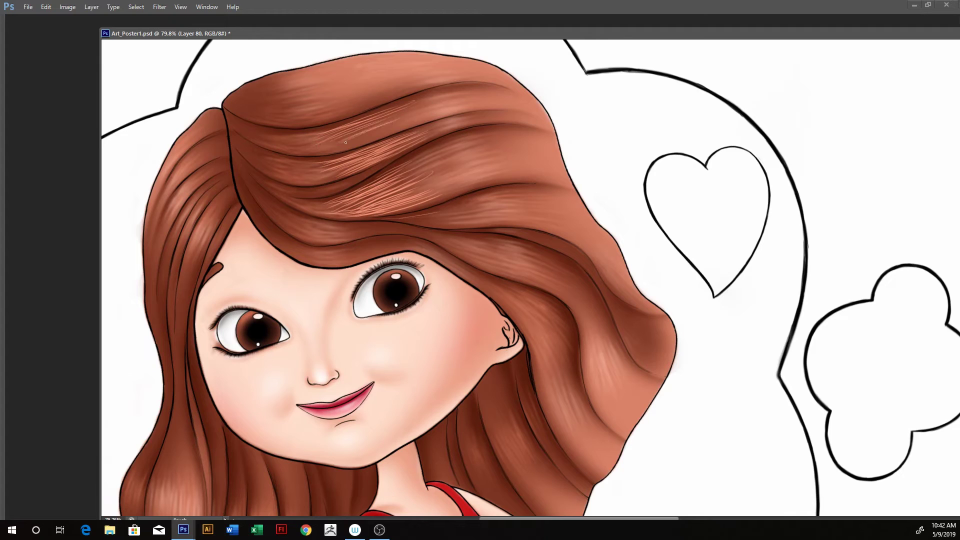
left_click_drag(393, 126, 352, 142)
left_click_drag(395, 92, 337, 113)
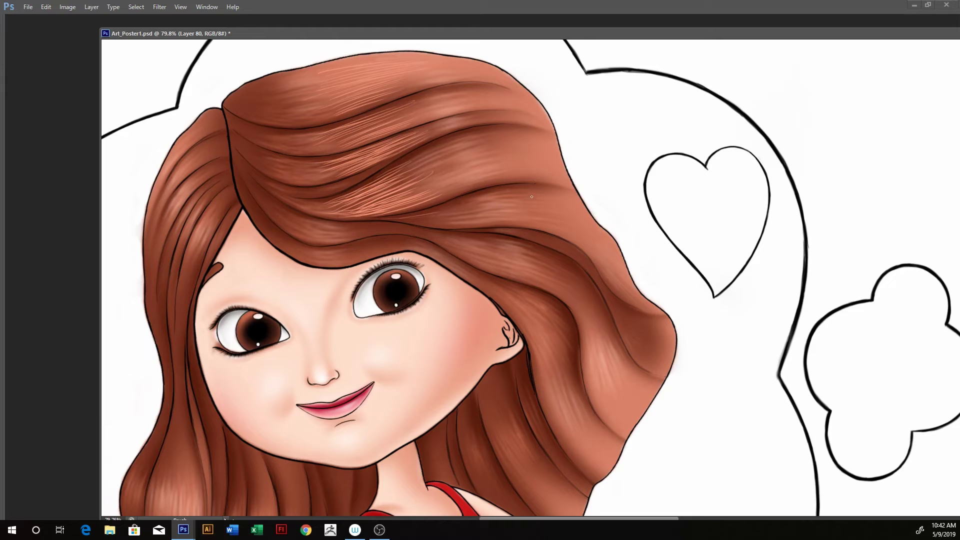
key("r")
left_click_drag(575, 204, 615, 152)
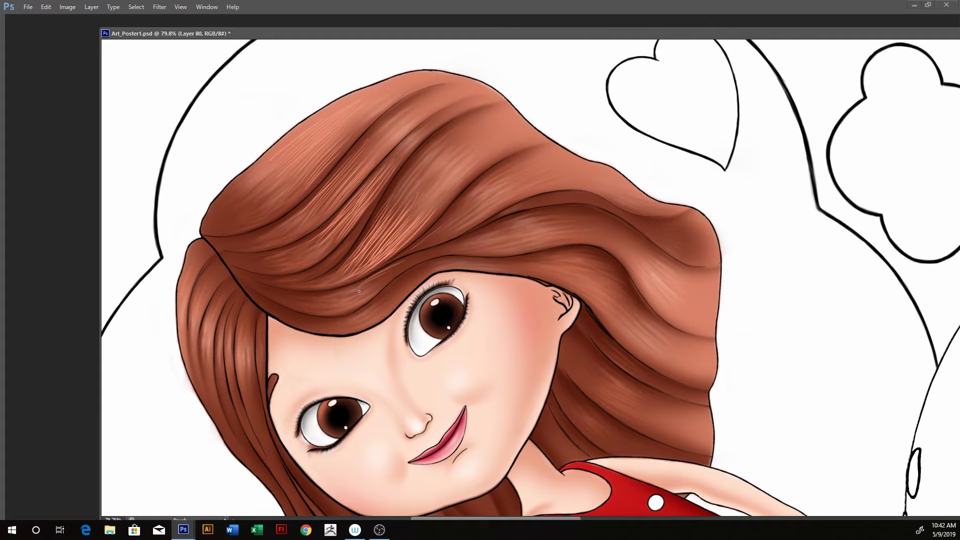
Step: Add one faint salmon strand, erase a few stray strands, and turn the view upright
left_click_drag(386, 280, 451, 246)
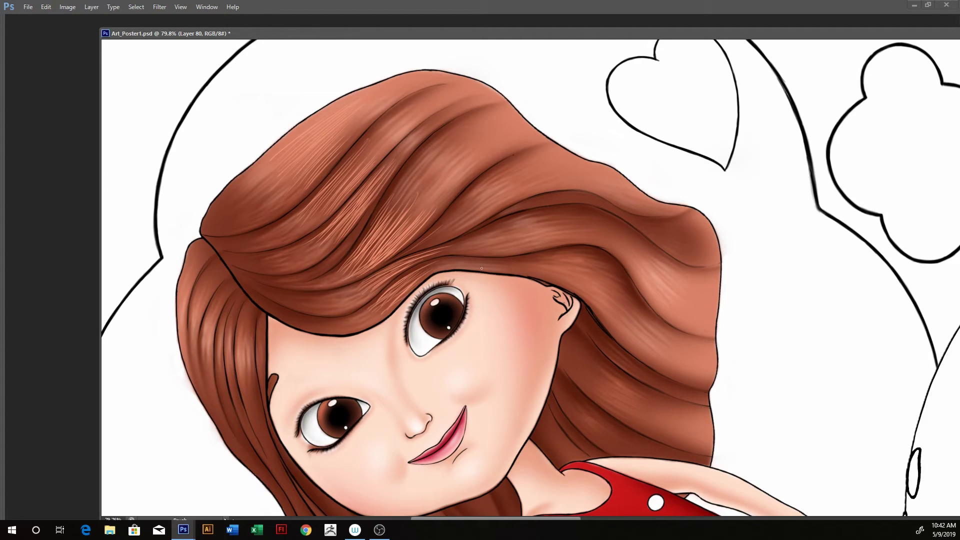
key("e")
left_click_drag(359, 299, 375, 283)
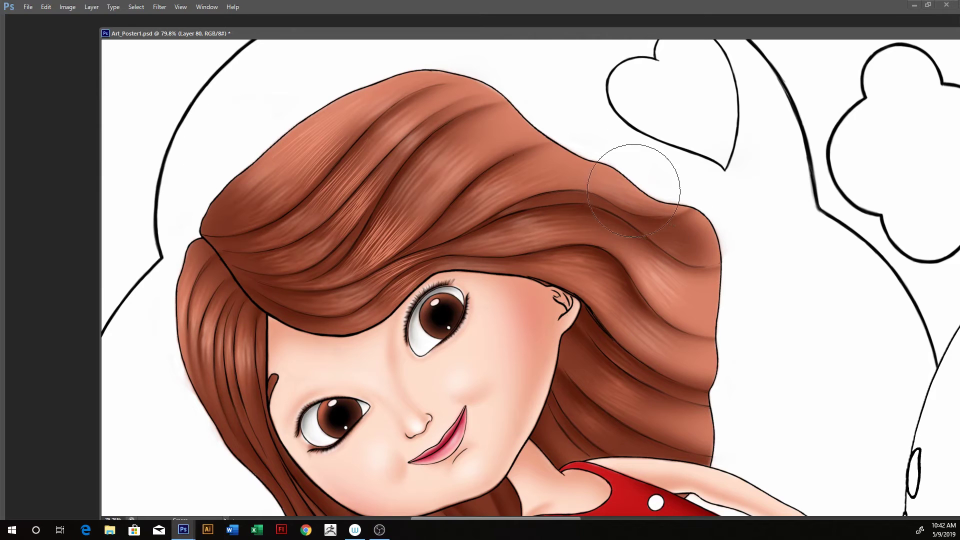
key("r")
mouse_move(621, 160)
left_mouse_down()
mouse_move(659, 182)
mouse_move(642, 257)
mouse_move(600, 223)
left_mouse_up()
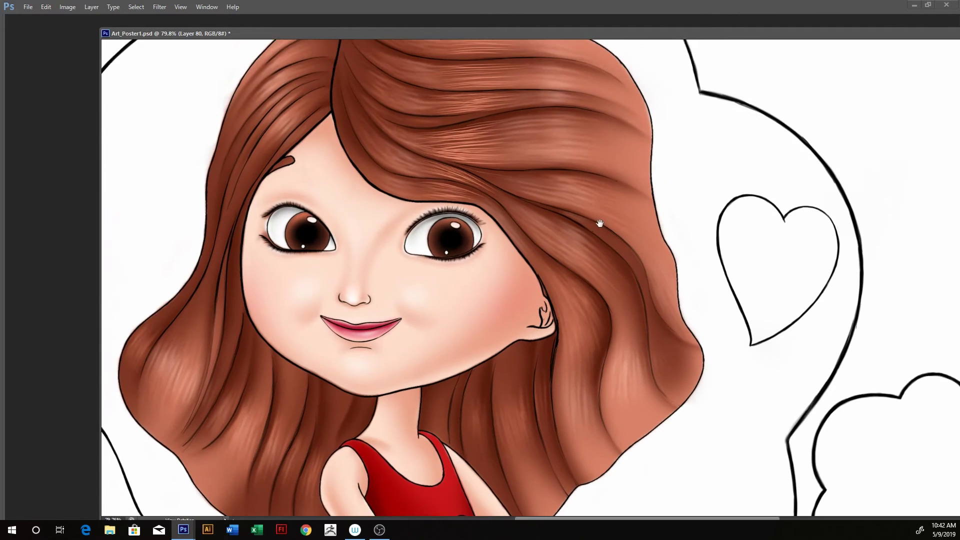
Step: Apply a 2.4-pixel Gaussian Blur to Layer 80's salmon strands and zoom out to frame the girl
scroll(600, 223, "up", 3)
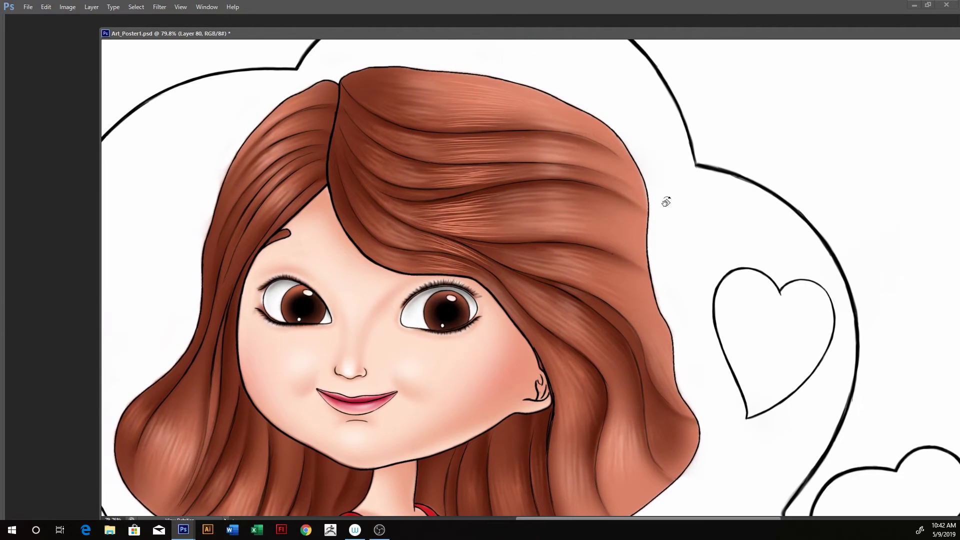
key("Tab")
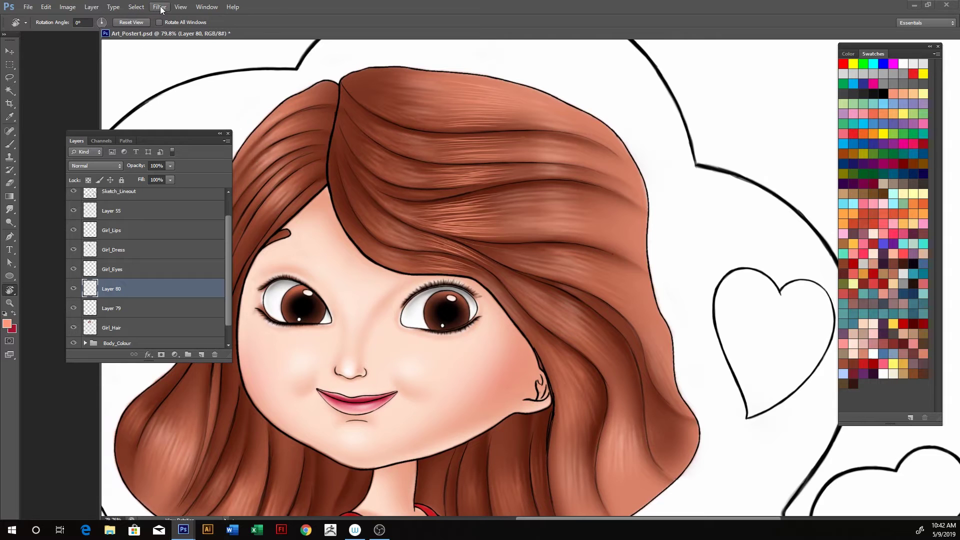
left_click(160, 7)
mouse_move(214, 107)
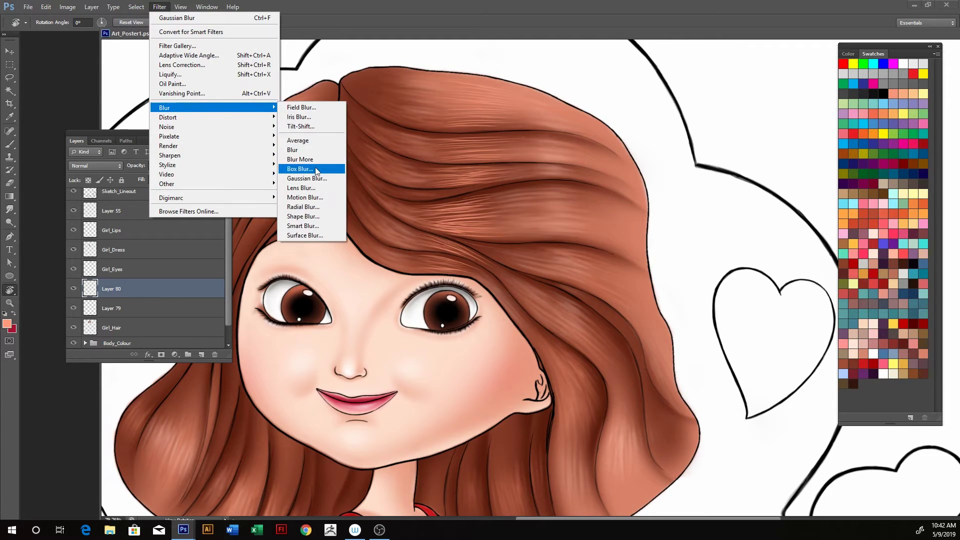
left_click(314, 179)
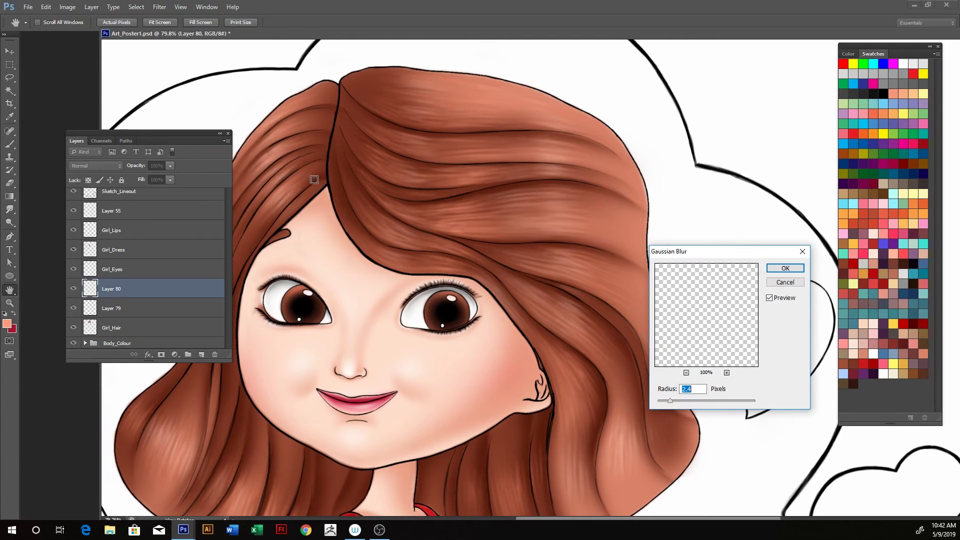
left_click(785, 271)
key("Tab")
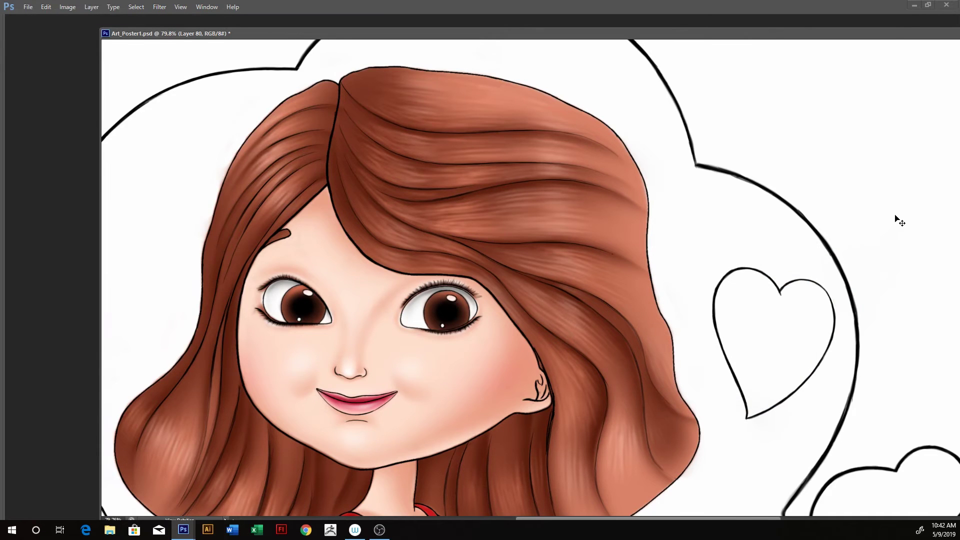
key("ctrl+minus")
key("ctrl+minus")
left_click_drag(669, 198, 633, 176)
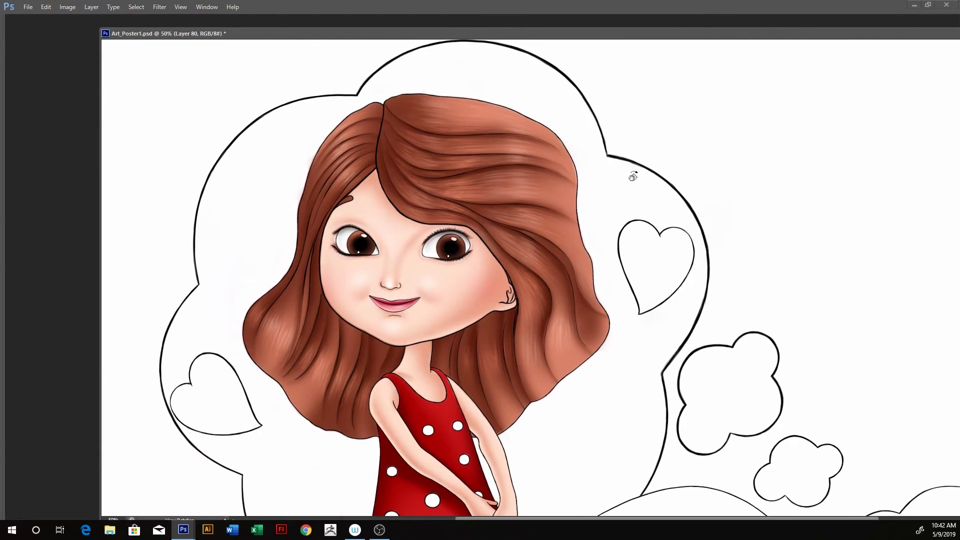
Step: Zoom into the hair and soften the strand texture above the eye and near the face
left_click(538, 172)
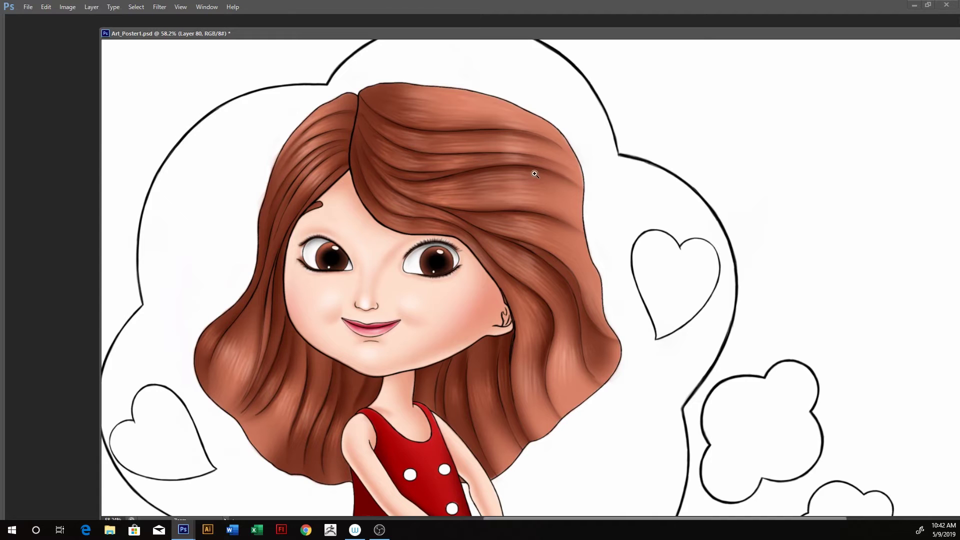
left_click_drag(587, 159, 578, 169)
left_click_drag(471, 223, 510, 210)
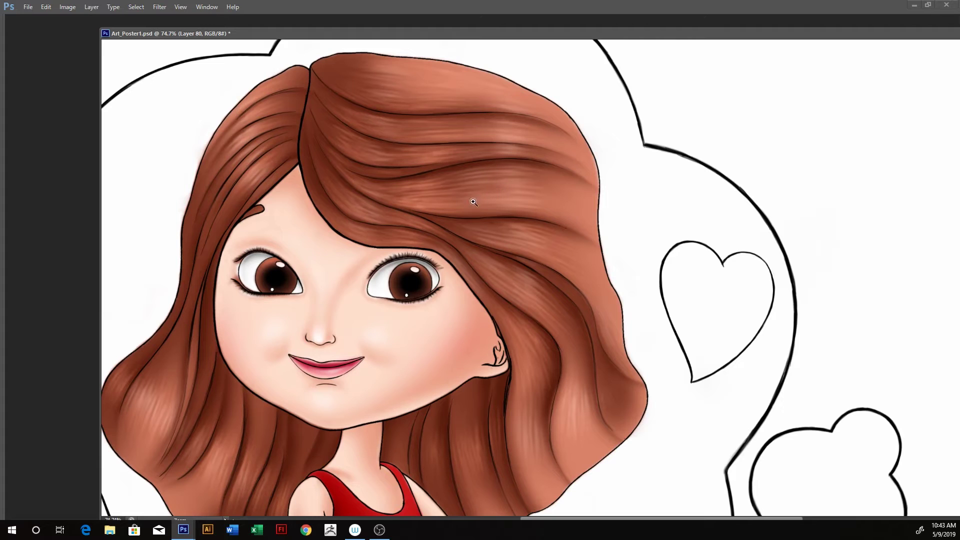
key("e")
left_click_drag(461, 172, 517, 186)
left_click_drag(440, 171, 380, 210)
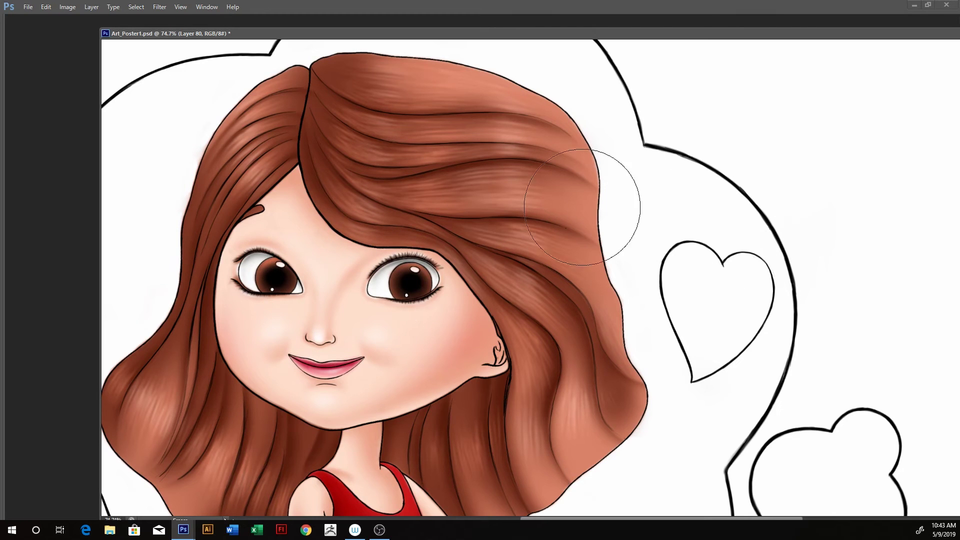
left_click_drag(425, 213, 379, 230)
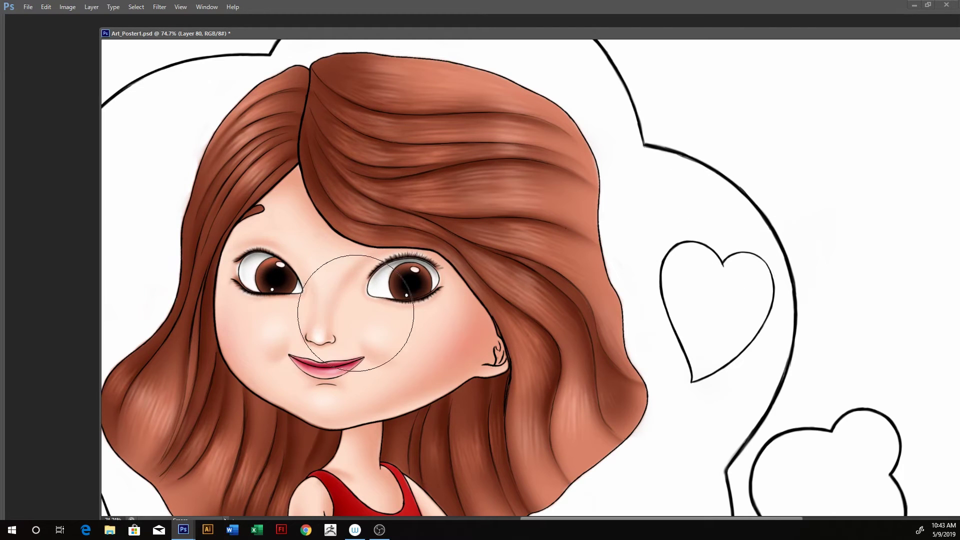
mouse_move(353, 290)
left_mouse_down()
mouse_move(361, 228)
mouse_move(246, 295)
left_mouse_up()
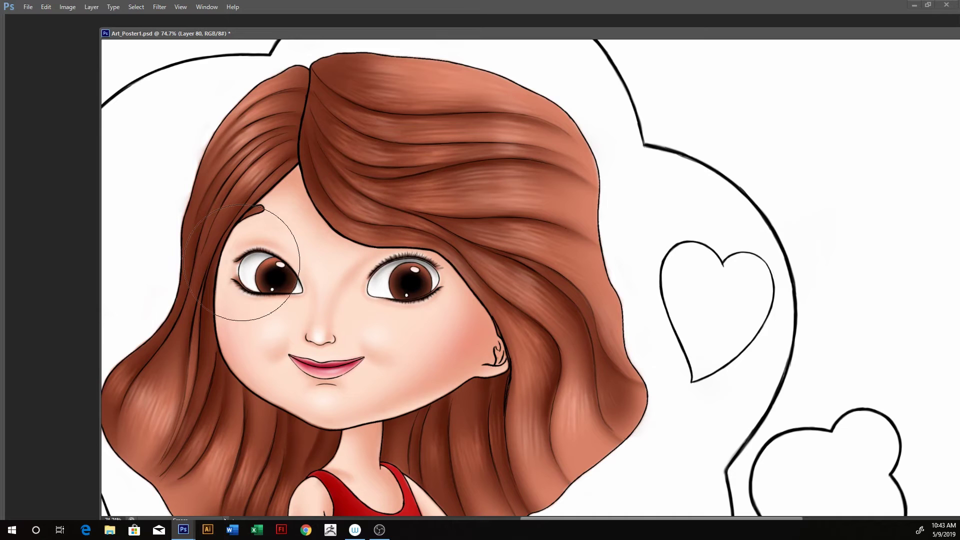
left_click_drag(652, 171, 663, 178)
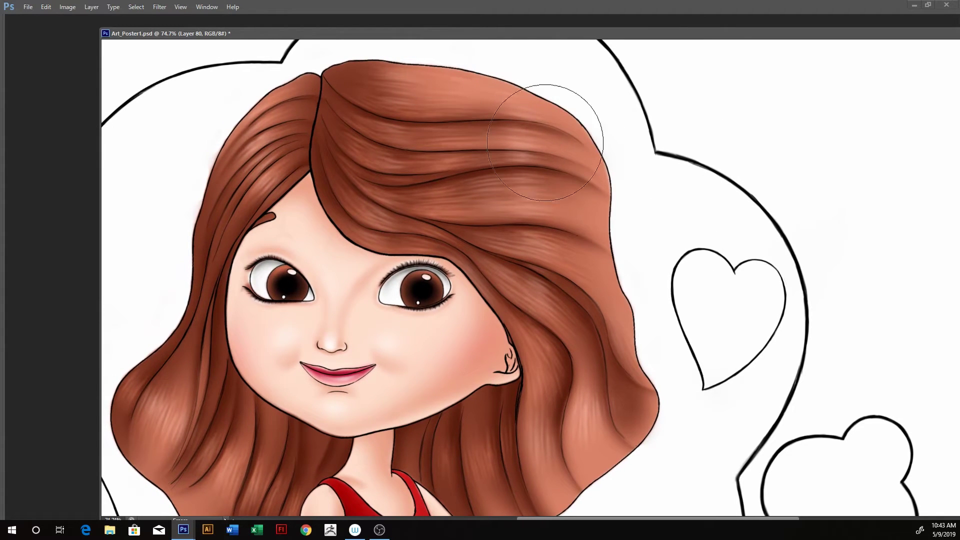
Step: Reframe the view on the face and add an empty Layer 81 above Layer 80
key("v")
key("ctrl+minus")
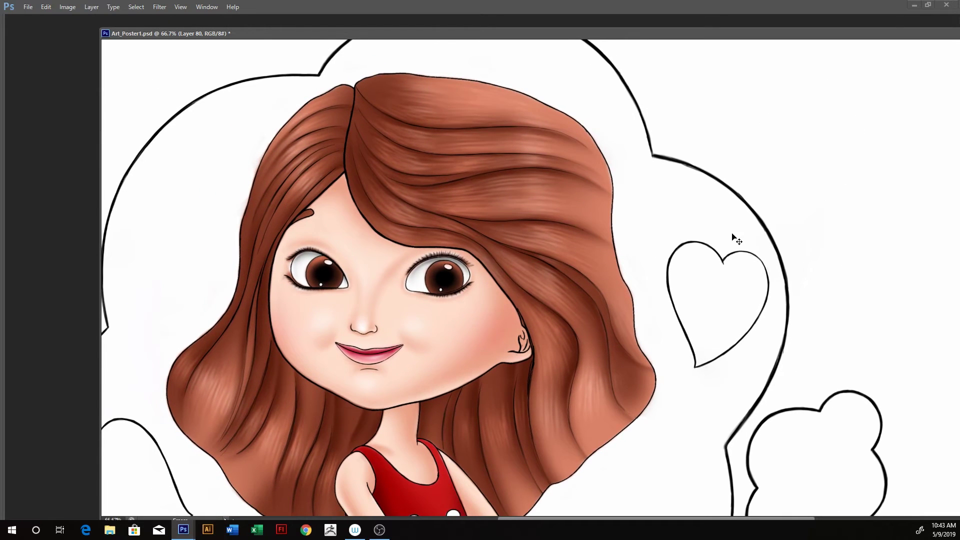
key("ctrl+minus")
key("ctrl+minus")
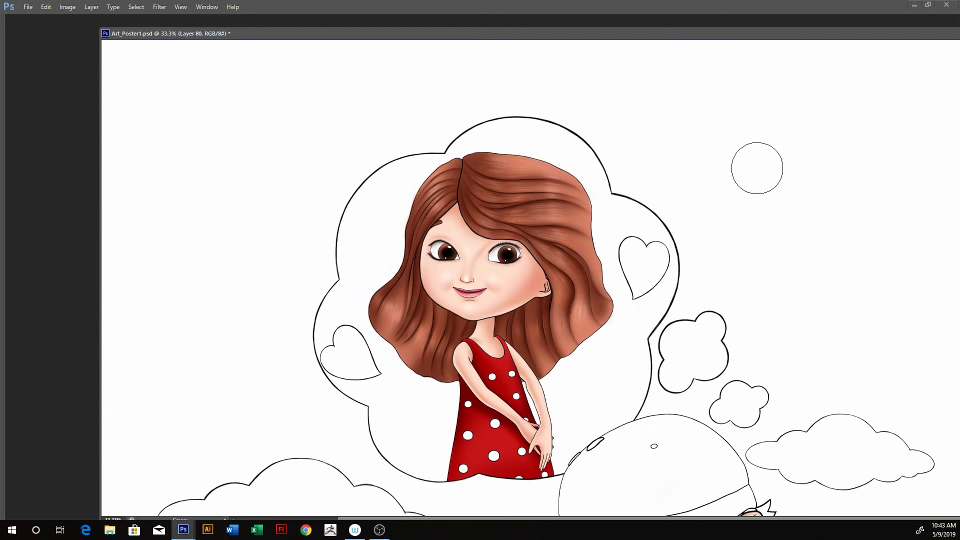
left_click_drag(590, 207, 628, 190)
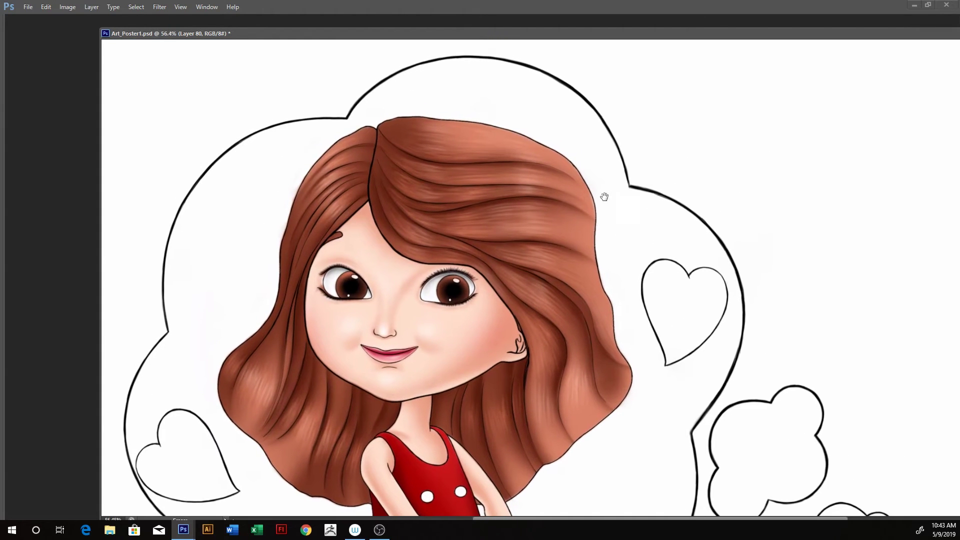
mouse_move(551, 208)
left_mouse_down()
mouse_move(678, 185)
mouse_move(663, 167)
left_mouse_up()
key("r")
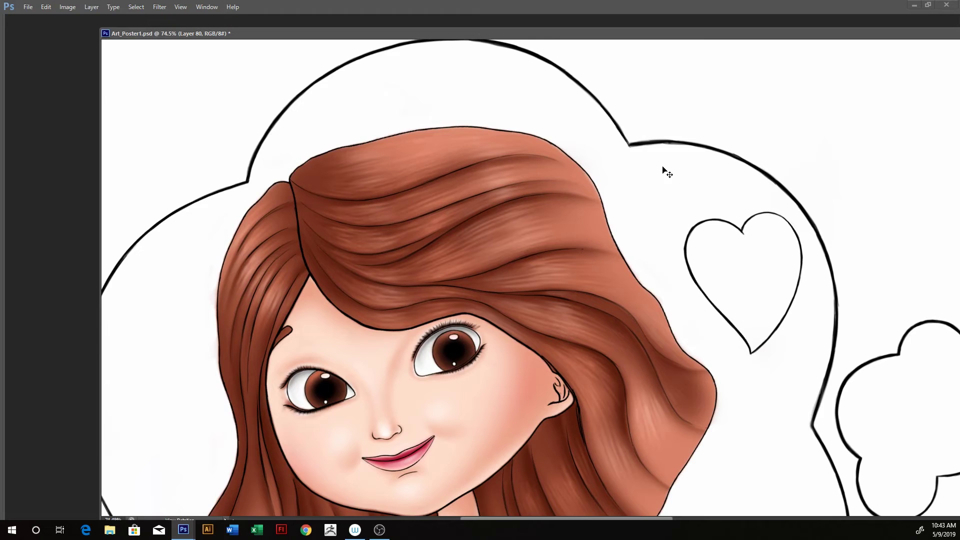
key("Tab")
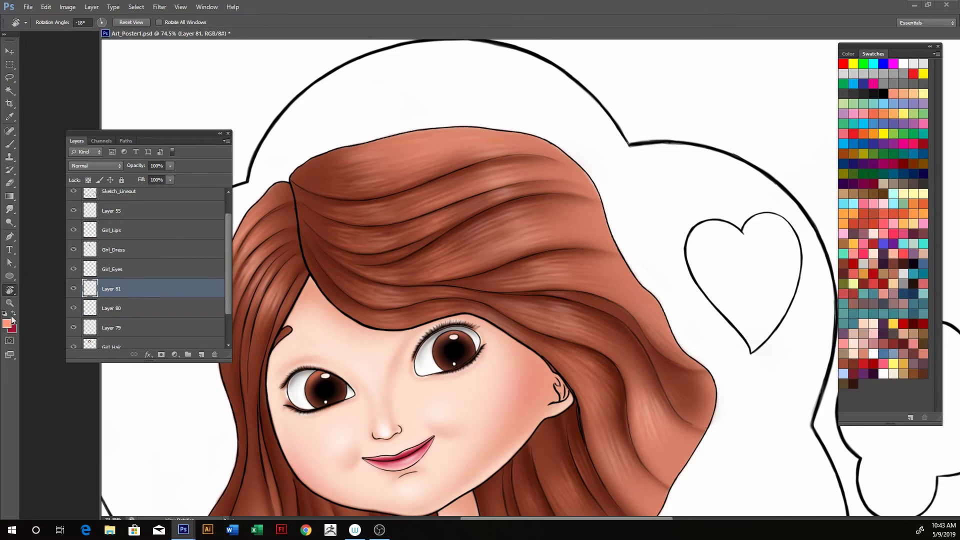
Step: Set the foreground to pale peach ffbca8 and paint a first thin strand on the hair
left_click(7, 324)
left_click_drag(322, 261, 293, 260)
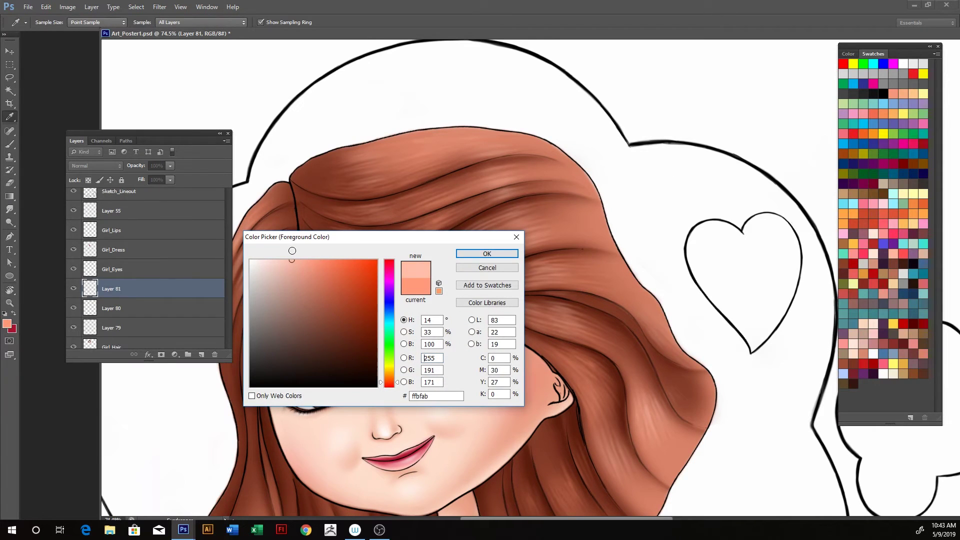
left_click(487, 253)
key("r")
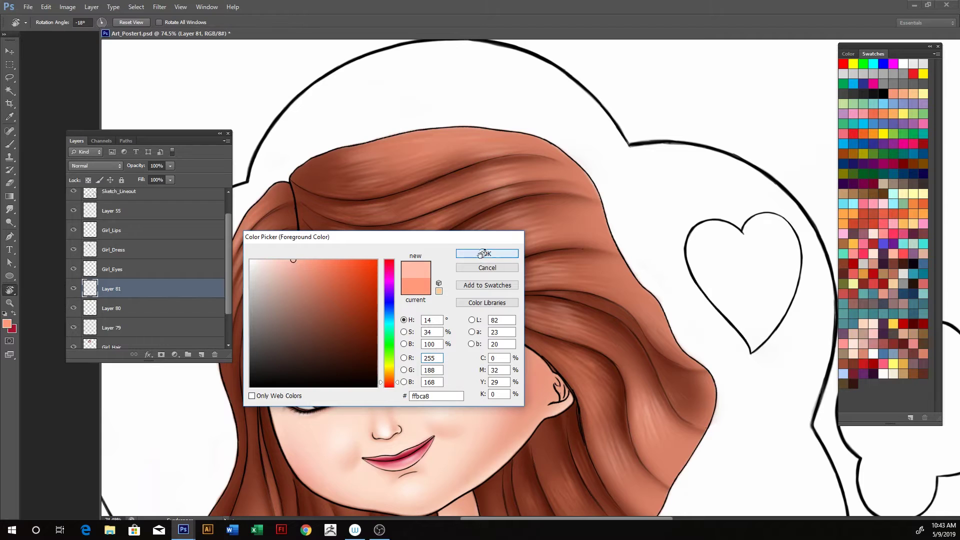
key("Tab")
key("b")
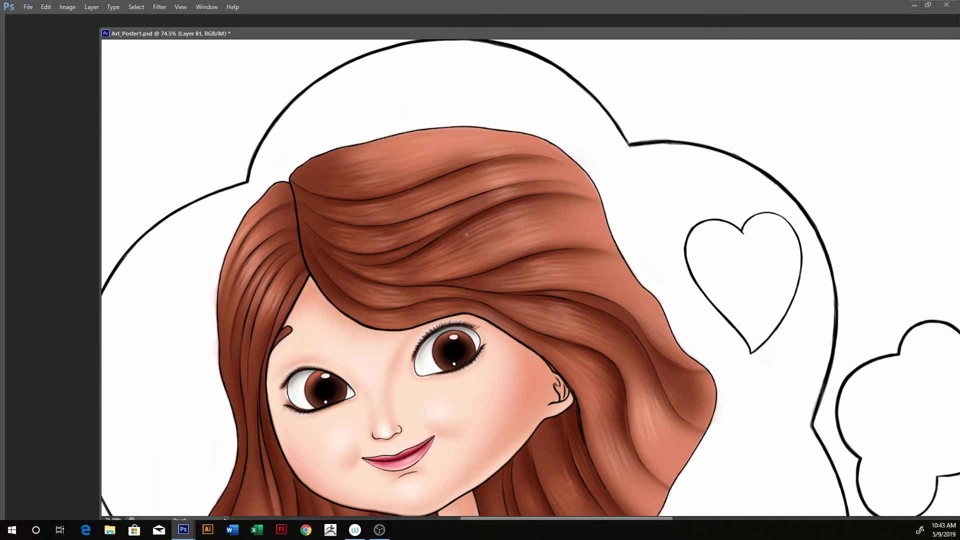
left_click_drag(444, 245, 490, 228)
Step: Compare the highlight by toggling it, then paint denser diagonal peach strands, redoing the lower-left stroke
key("Tab")
left_click(73, 289)
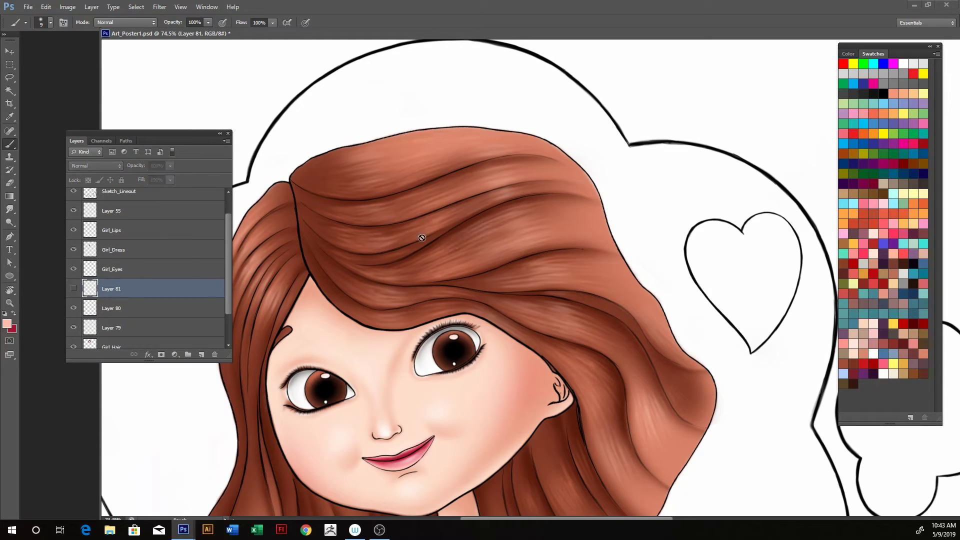
left_click(73, 289)
key("Tab")
mouse_move(440, 248)
left_mouse_down()
mouse_move(465, 231)
mouse_move(510, 229)
left_mouse_up()
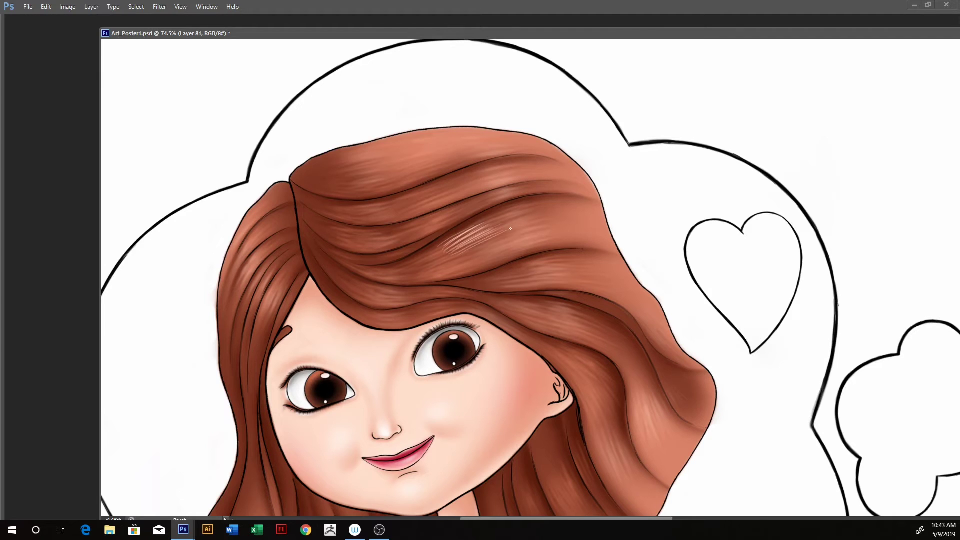
left_click_drag(465, 255, 509, 235)
mouse_move(450, 241)
left_mouse_down()
mouse_move(526, 211)
mouse_move(513, 212)
mouse_move(521, 231)
left_mouse_up()
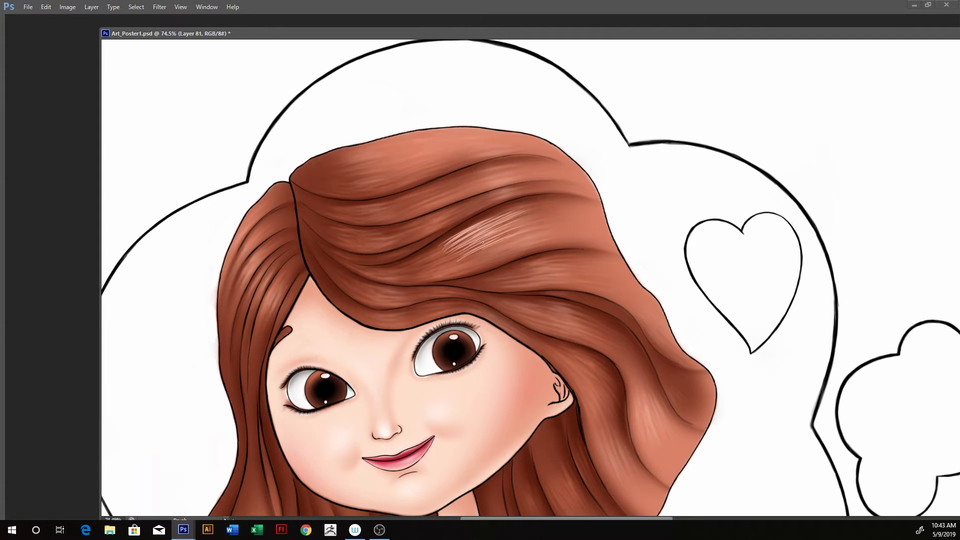
mouse_move(449, 240)
left_mouse_down()
mouse_move(501, 213)
mouse_move(490, 217)
left_mouse_up()
key("ctrl+z")
left_click_drag(441, 251, 471, 242)
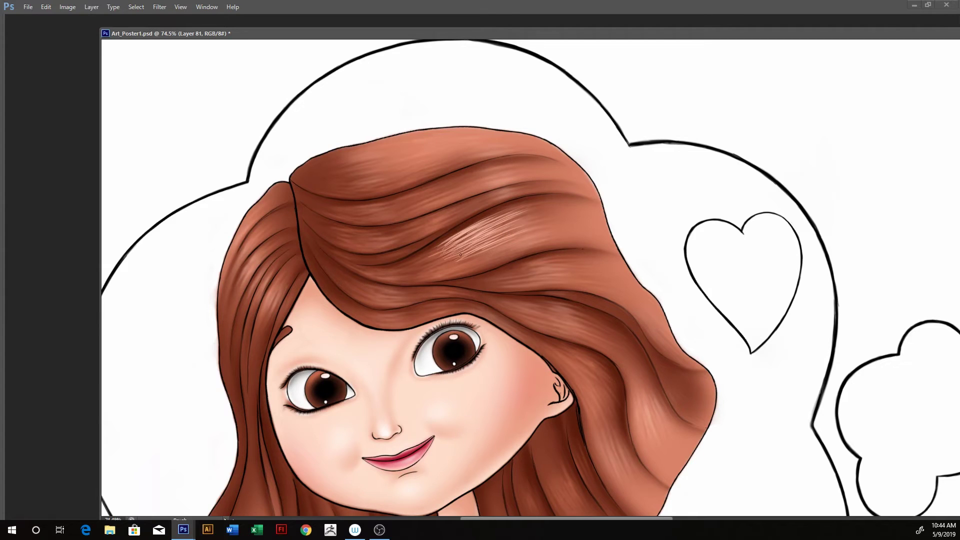
Step: Paint thin peach strands up through the upper hair to its top edge
left_click_drag(584, 186, 567, 157)
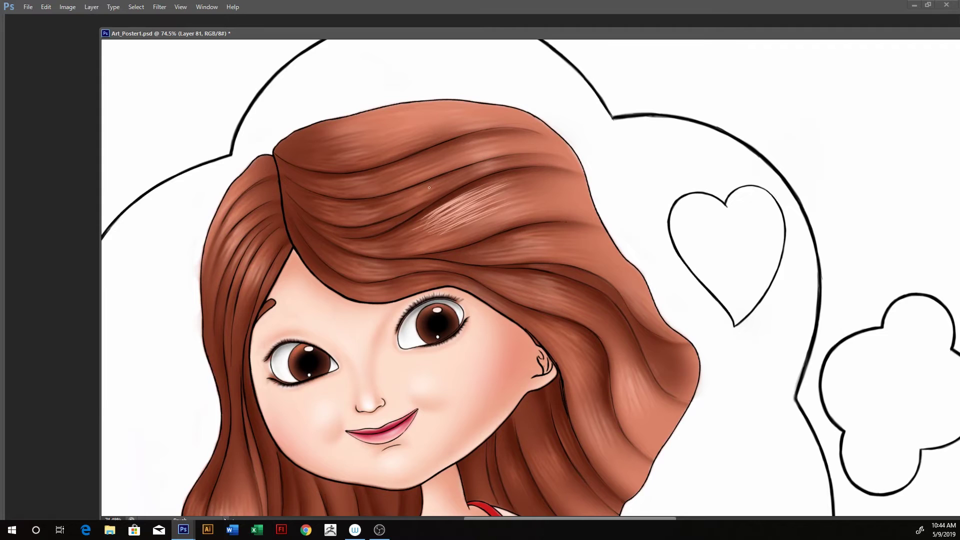
left_click_drag(403, 199, 492, 162)
left_click_drag(413, 193, 484, 168)
mouse_move(418, 190)
left_mouse_down()
mouse_move(479, 168)
mouse_move(473, 174)
left_mouse_up()
mouse_move(428, 198)
left_mouse_down()
mouse_move(481, 173)
mouse_move(477, 149)
left_mouse_up()
mouse_move(425, 167)
left_mouse_down()
mouse_move(508, 135)
mouse_move(475, 150)
left_mouse_up()
left_click_drag(436, 166, 489, 148)
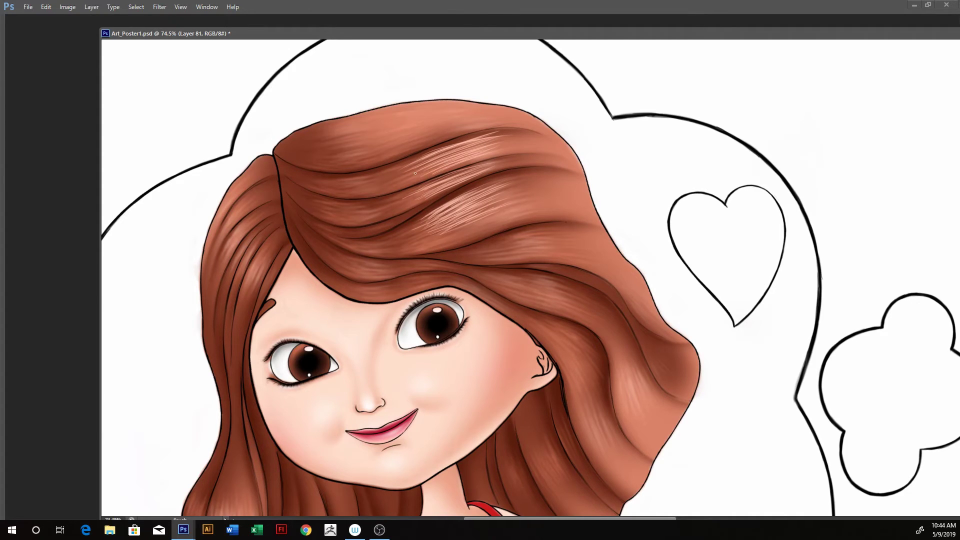
mouse_move(405, 165)
left_mouse_down()
mouse_move(468, 143)
mouse_move(477, 153)
left_mouse_up()
mouse_move(411, 150)
left_mouse_down()
mouse_move(480, 126)
mouse_move(465, 129)
left_mouse_up()
left_click_drag(397, 141, 474, 107)
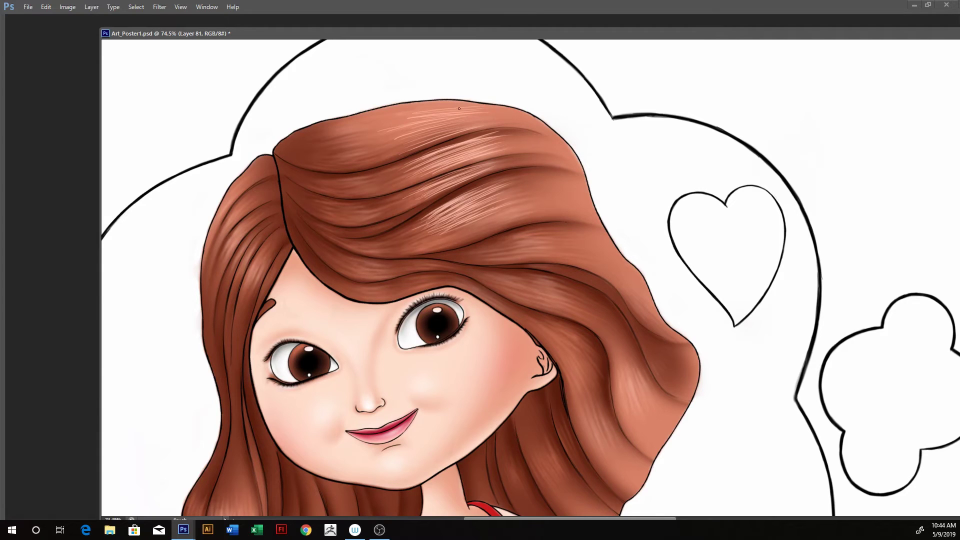
mouse_move(416, 116)
left_mouse_down()
mouse_move(476, 108)
mouse_move(457, 120)
left_mouse_up()
left_click_drag(408, 143, 468, 128)
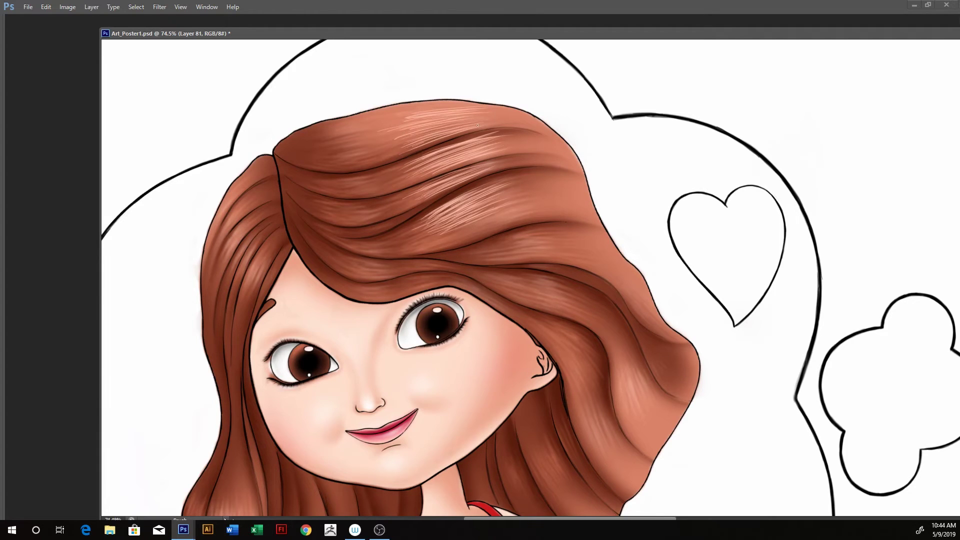
left_click_drag(416, 110, 475, 107)
Step: Add more thin diagonal peach strands to the lower hair highlight
left_click_drag(425, 243, 493, 219)
left_click_drag(433, 246, 533, 210)
left_click_drag(447, 243, 537, 207)
left_click_drag(465, 228, 510, 209)
left_click_drag(455, 228, 487, 217)
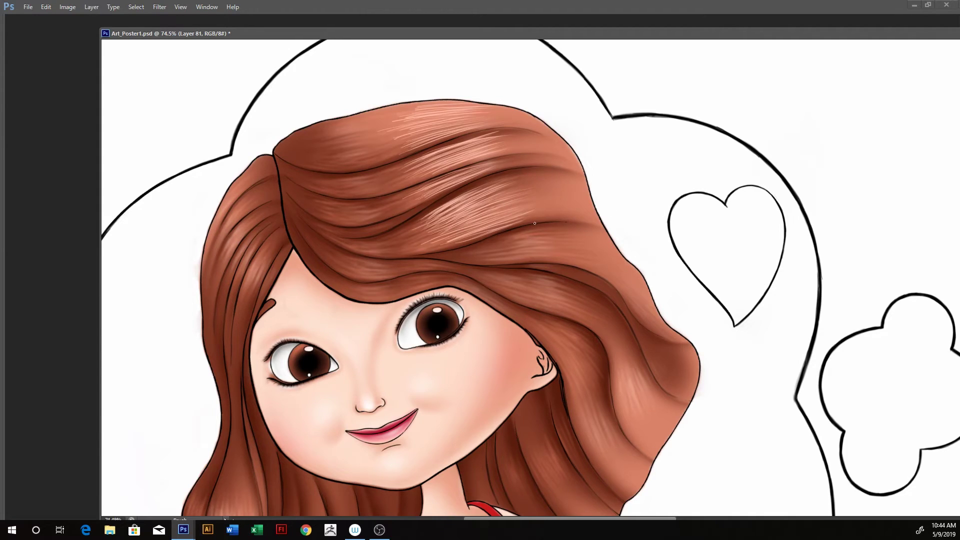
left_click_drag(383, 242, 439, 228)
left_click_drag(393, 244, 446, 221)
left_click_drag(402, 252, 456, 237)
left_click_drag(397, 252, 455, 233)
left_click_drag(420, 235, 463, 210)
left_click_drag(422, 224, 458, 209)
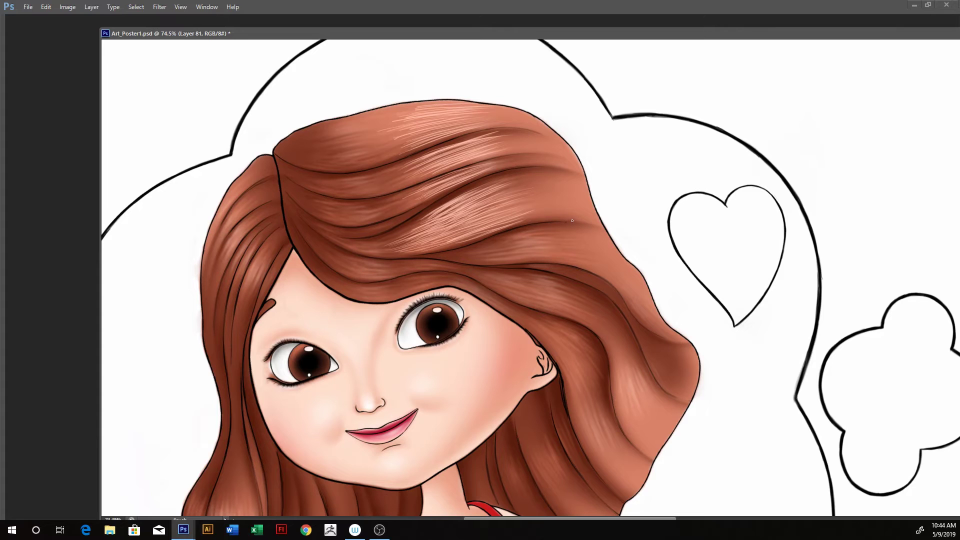
Step: Tilt the view along the hair flow and paint several thin pale strands
key("r")
left_click_drag(605, 214, 493, 207)
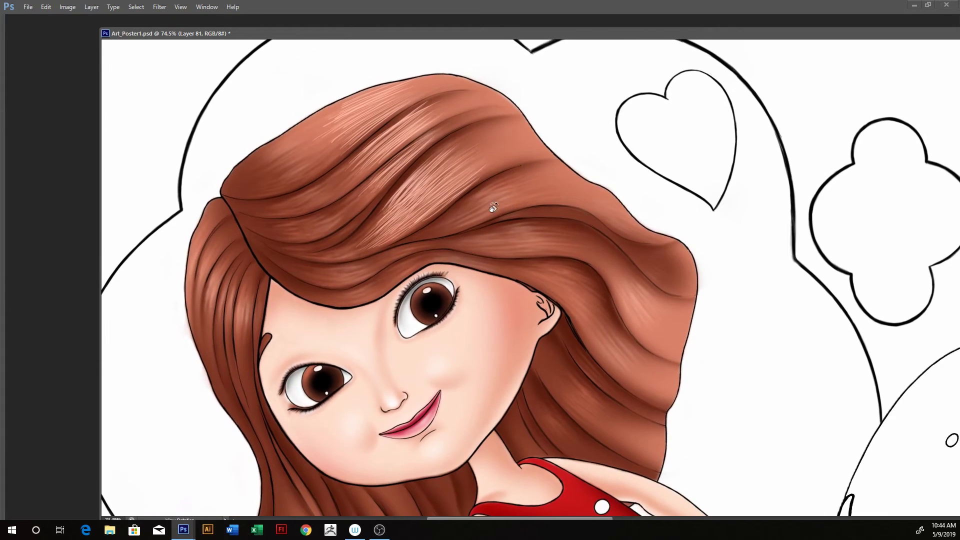
key("b")
left_click_drag(453, 216, 483, 194)
mouse_move(443, 220)
left_mouse_down()
mouse_move(483, 195)
mouse_move(496, 194)
mouse_move(484, 205)
mouse_move(502, 205)
left_mouse_up()
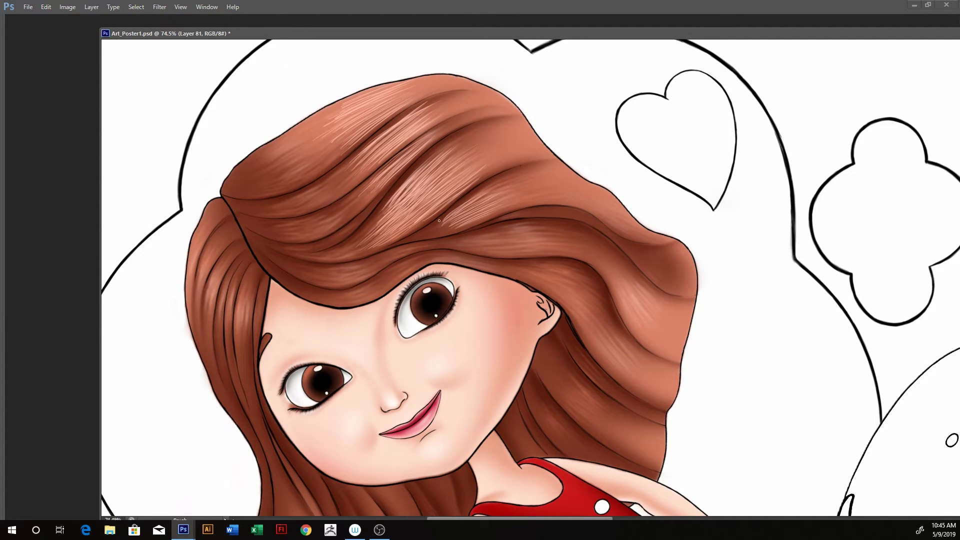
left_click_drag(431, 229, 488, 206)
left_click_drag(431, 226, 448, 215)
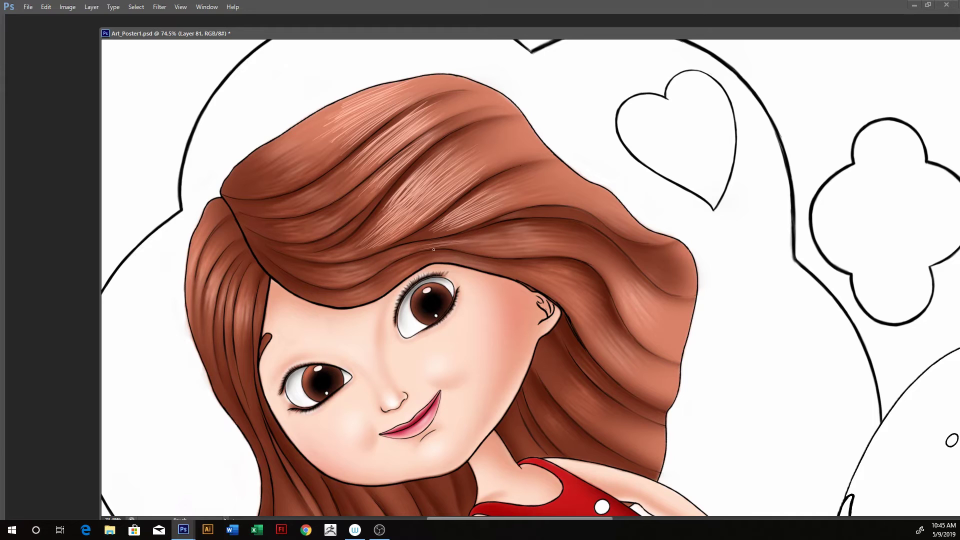
Step: Paint pale strands above the eyes and near the hair parting, then rotate the view
left_click_drag(433, 249, 475, 243)
left_click_drag(398, 257, 476, 240)
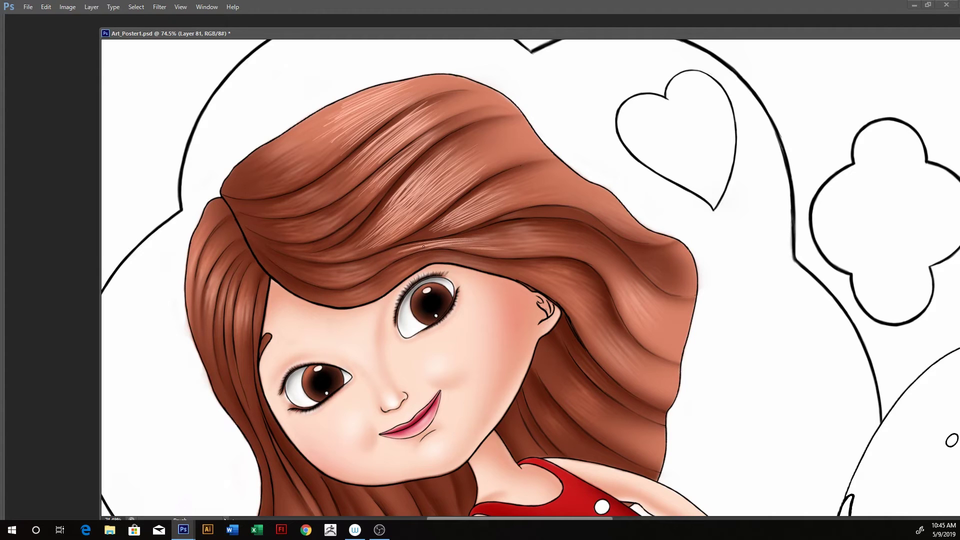
left_click_drag(406, 249, 469, 235)
left_click_drag(389, 263, 497, 248)
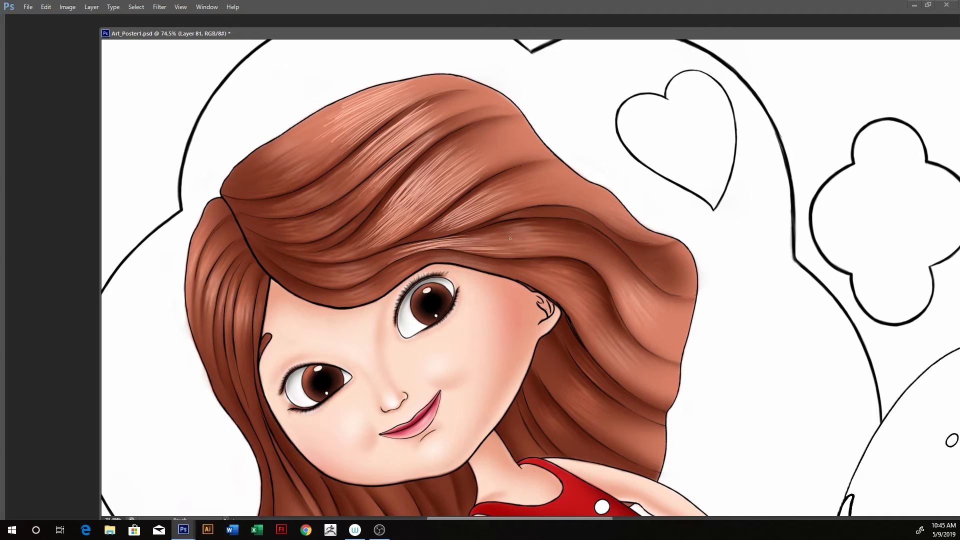
left_click_drag(369, 264, 432, 242)
left_click_drag(380, 265, 414, 253)
mouse_move(396, 274)
left_mouse_down()
mouse_move(430, 259)
mouse_move(503, 259)
left_mouse_up()
key("r")
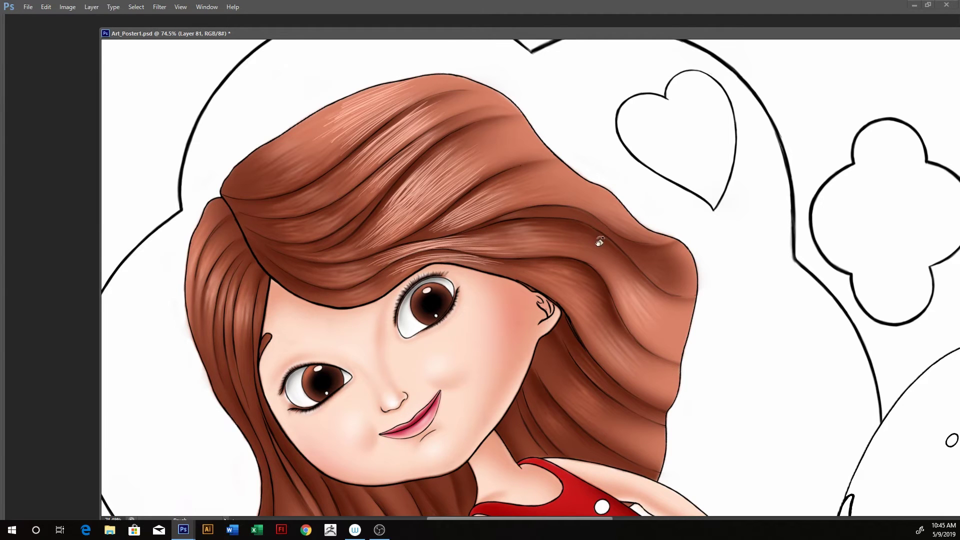
mouse_move(596, 243)
left_mouse_down()
mouse_move(580, 215)
mouse_move(495, 179)
left_mouse_up()
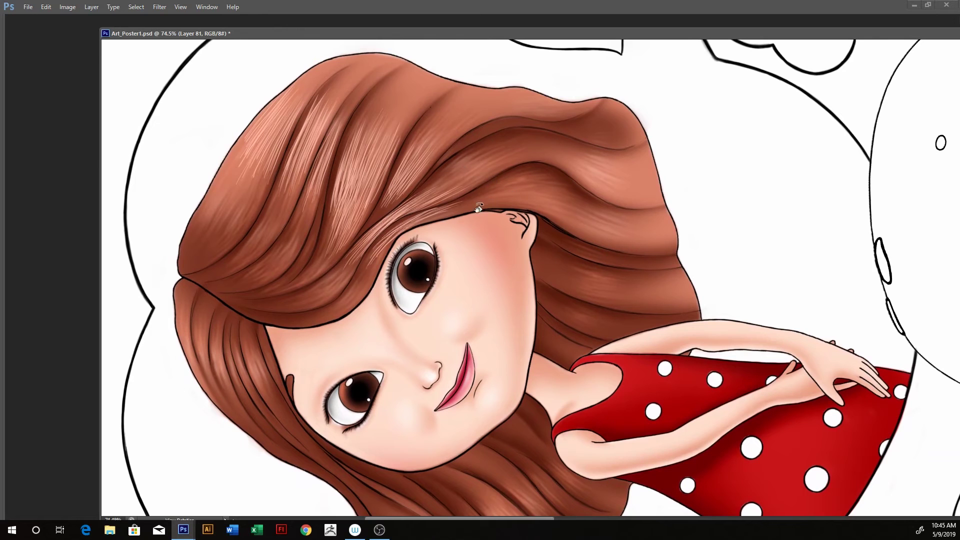
Step: Turn the view more upright and try strands above the right eye, then undo them
key("b")
key("r")
mouse_move(512, 188)
left_mouse_down()
mouse_move(612, 235)
mouse_move(679, 189)
mouse_move(645, 200)
left_mouse_up()
key("b")
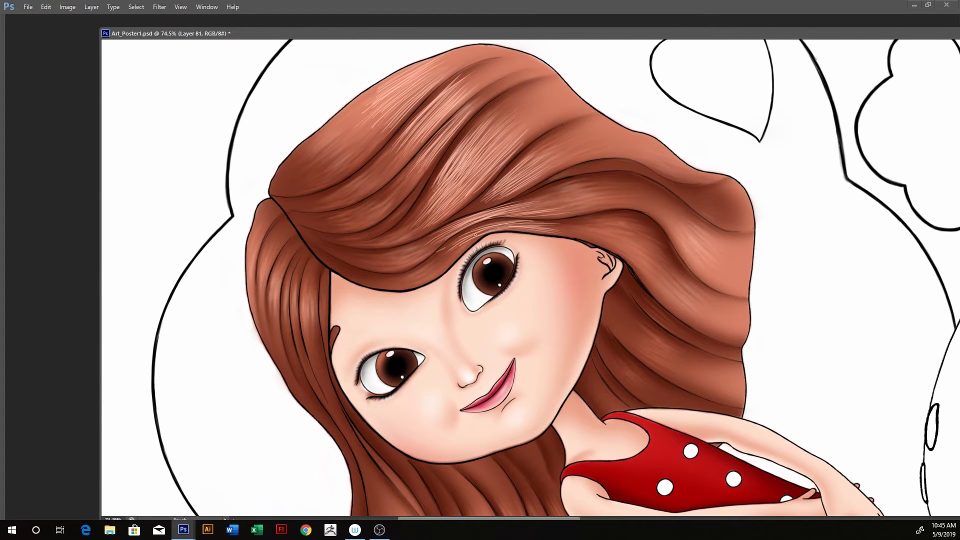
left_click_drag(445, 248, 503, 228)
key("ctrl+z")
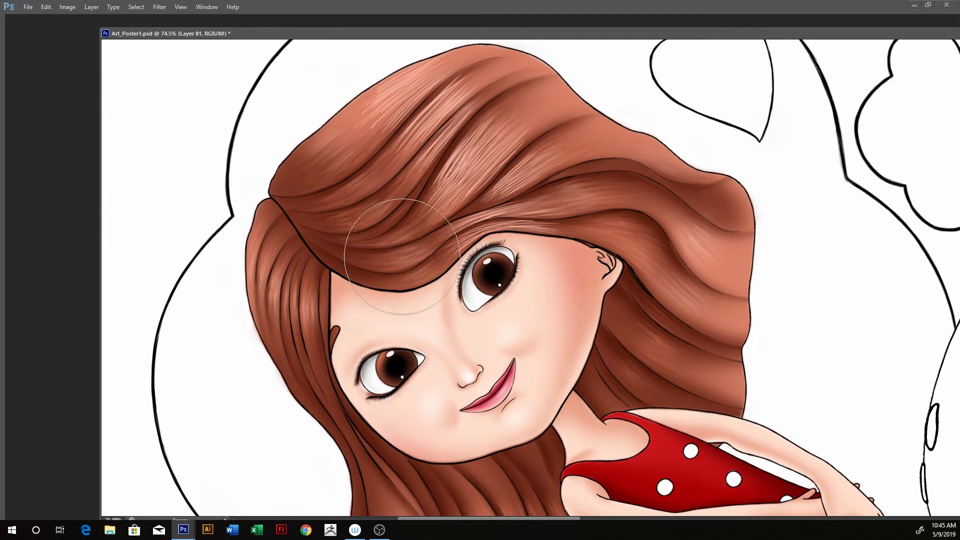
Step: Erase stray shading outside the hair beside the head, resizing the eraser for fine edges
key("e")
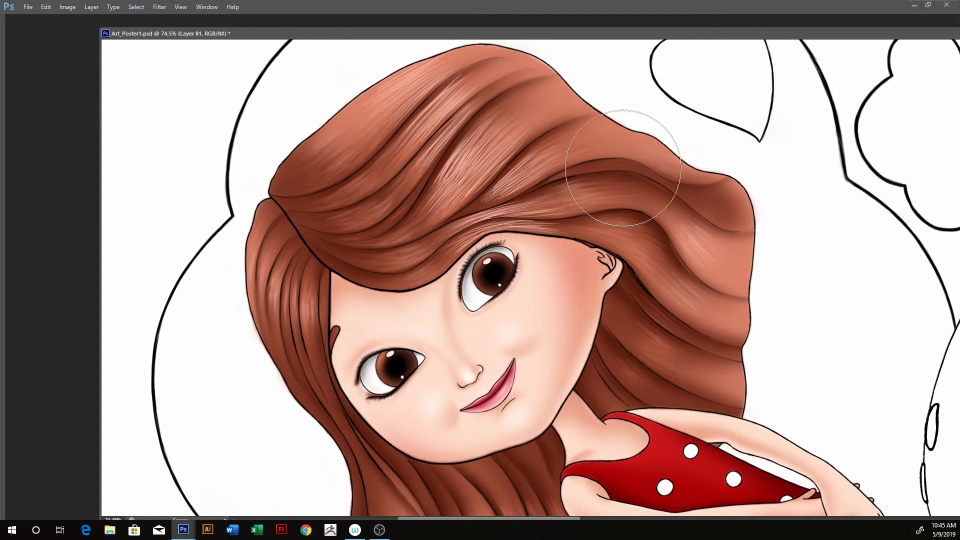
left_click_drag(622, 182, 643, 118)
scroll(375, 84, "up", 2)
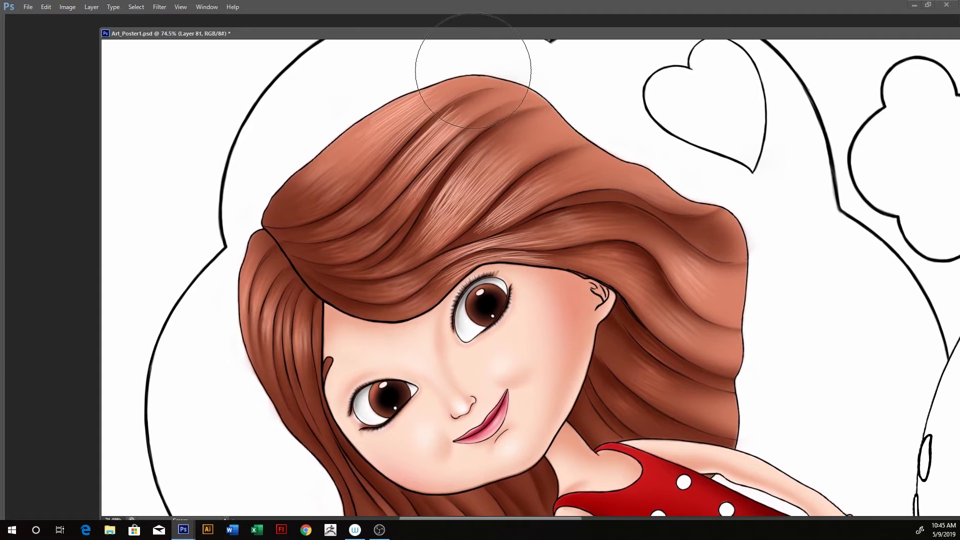
key("bracketleft")
key("bracketleft")
key("bracketleft")
key("bracketleft")
key("bracketleft")
key("bracketleft")
key("bracketleft")
key("bracketleft")
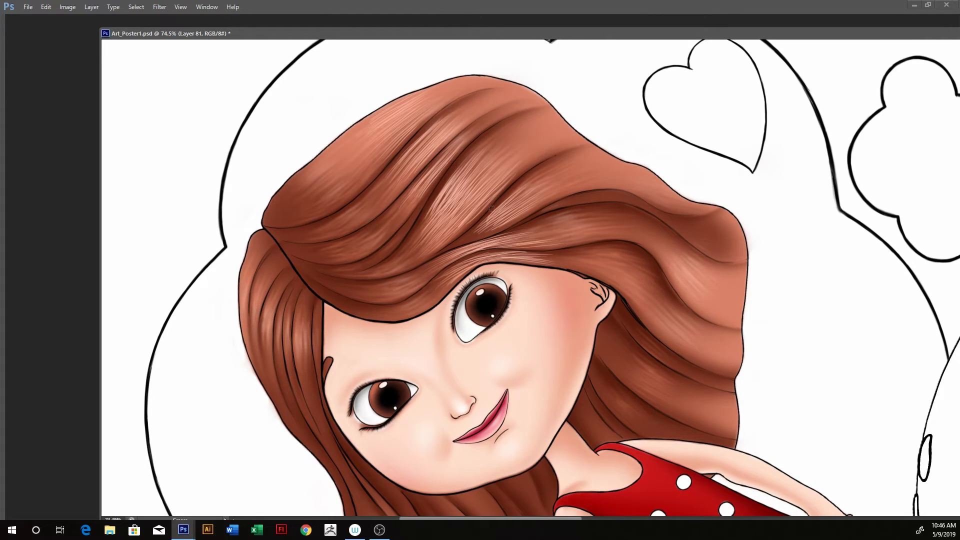
key("bracketright")
key("bracketright")
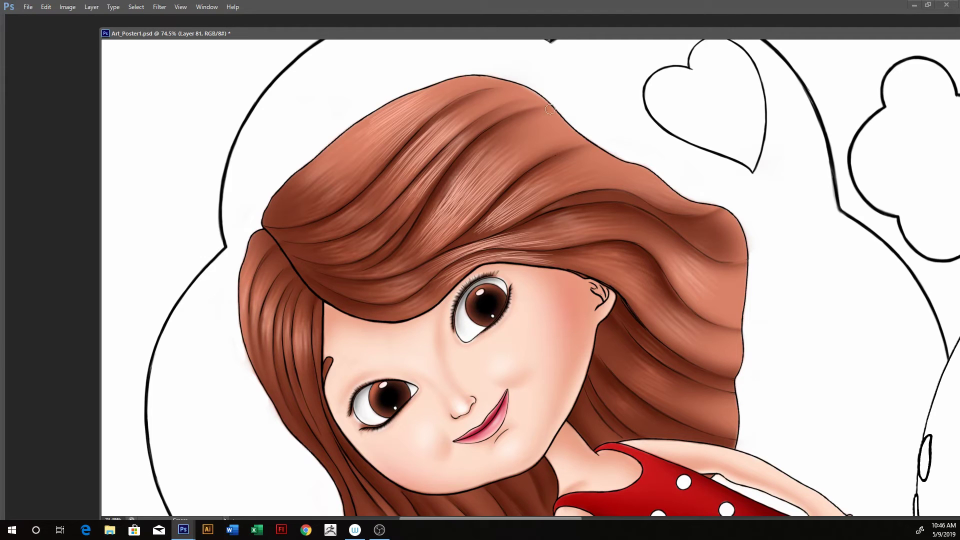
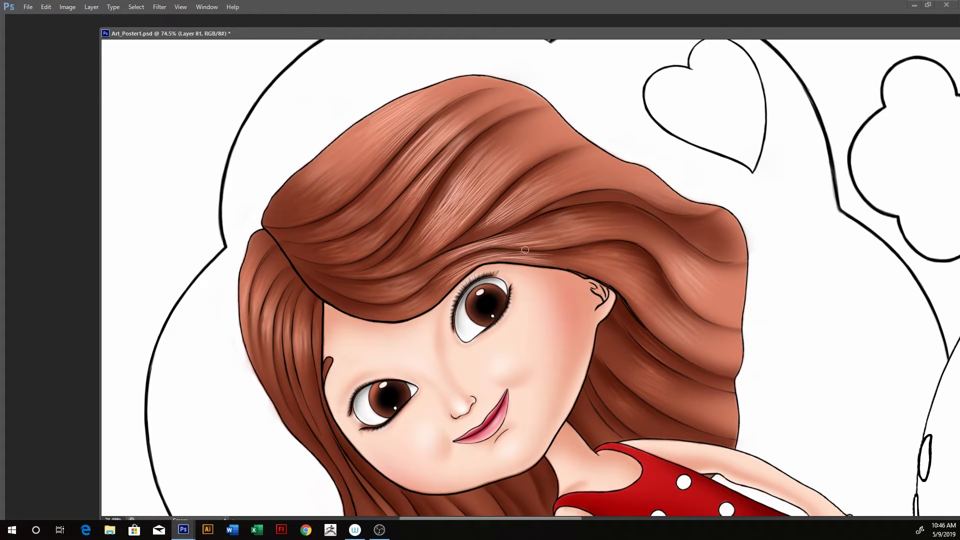
Step: Apply a 1.5-pixel Gaussian Blur to Layer 81's hair highlight strokes
key("bracketright")
key("bracketright")
key("bracketright")
key("bracketright")
key("bracketright")
key("bracketright")
key("r")
left_click_drag(664, 179, 690, 225)
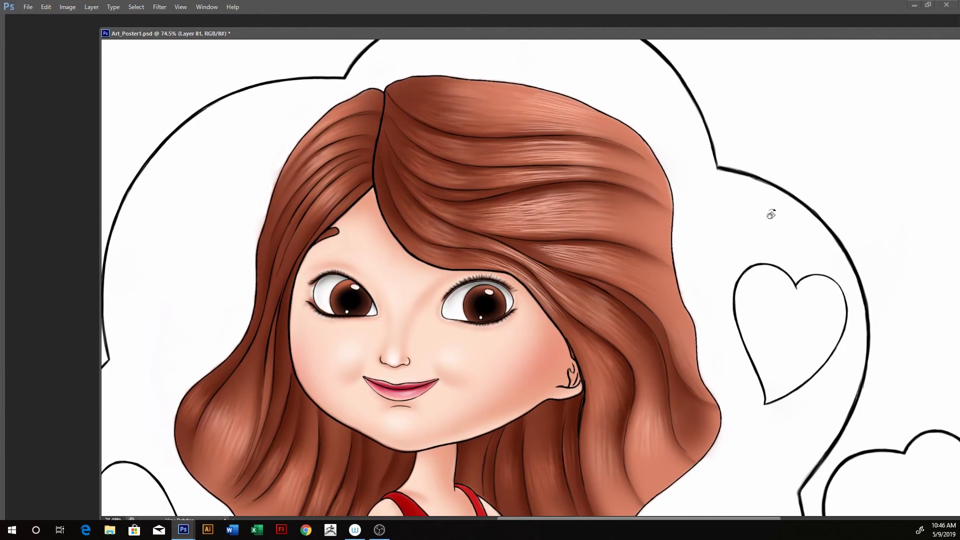
key("Tab")
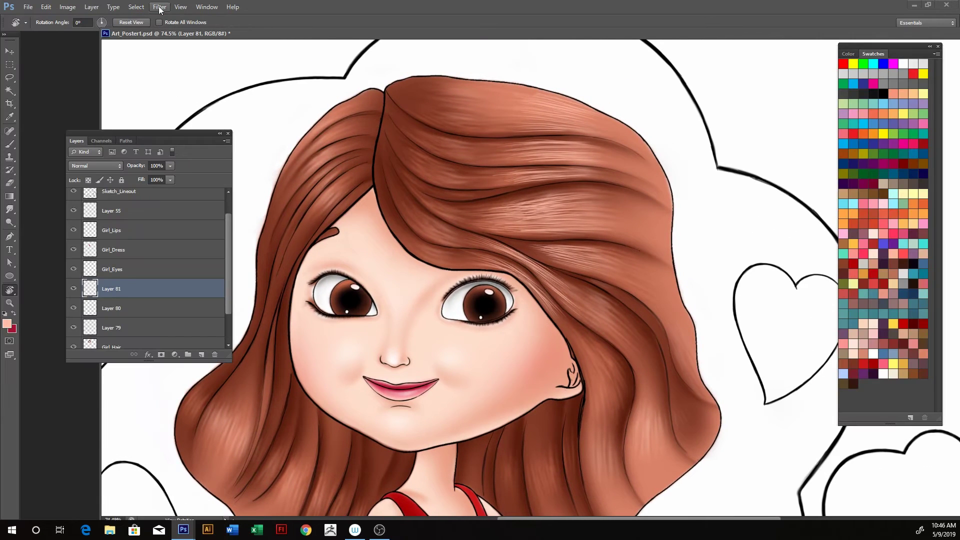
left_click(160, 8)
mouse_move(213, 107)
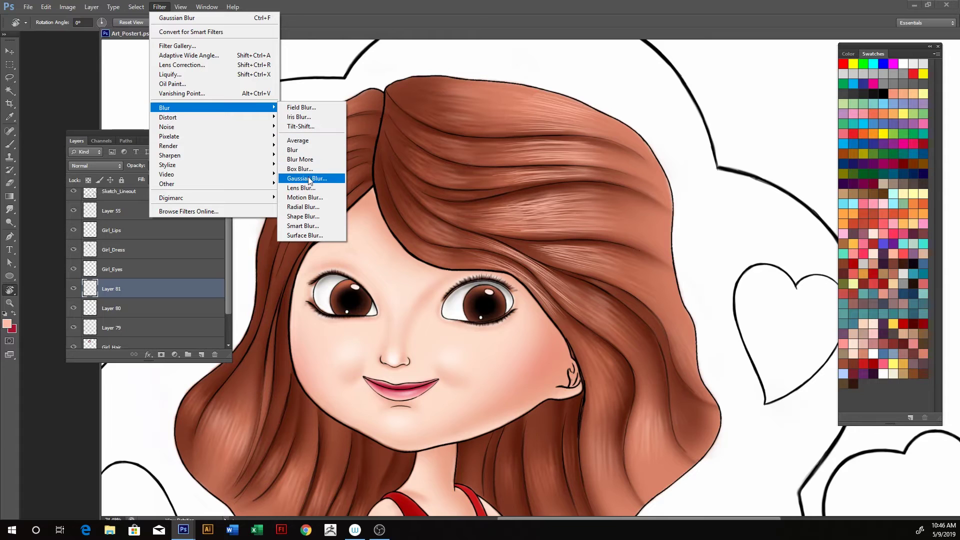
left_click(308, 179)
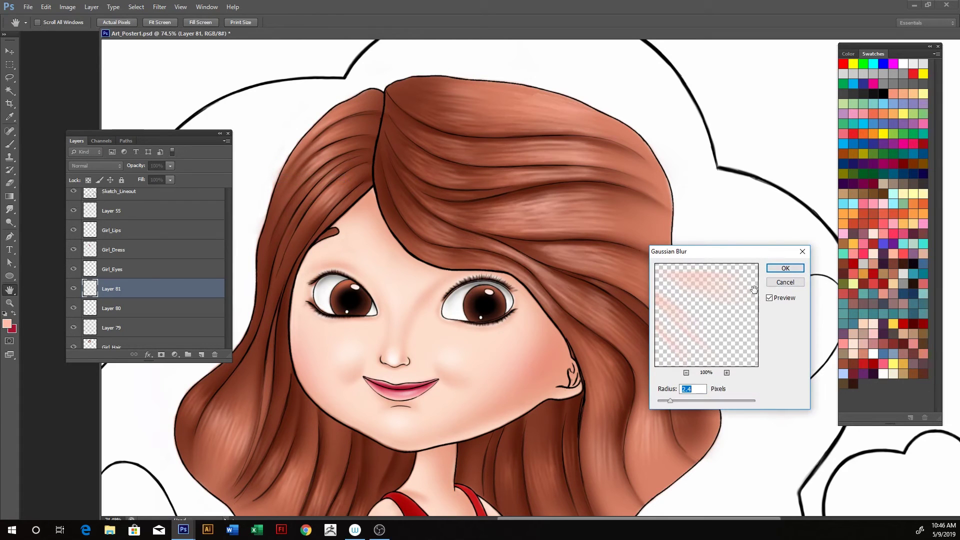
left_click_drag(671, 401, 664, 400)
left_click_drag(688, 390, 692, 389)
type("5")
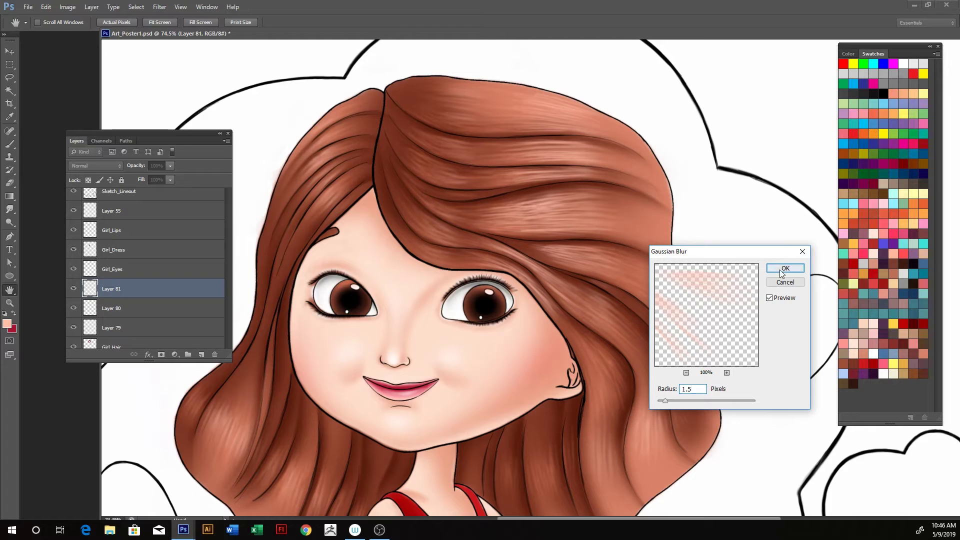
key("Return")
Step: Merge Layers 81, 80 and 79 into a single hair highlight layer
key("r")
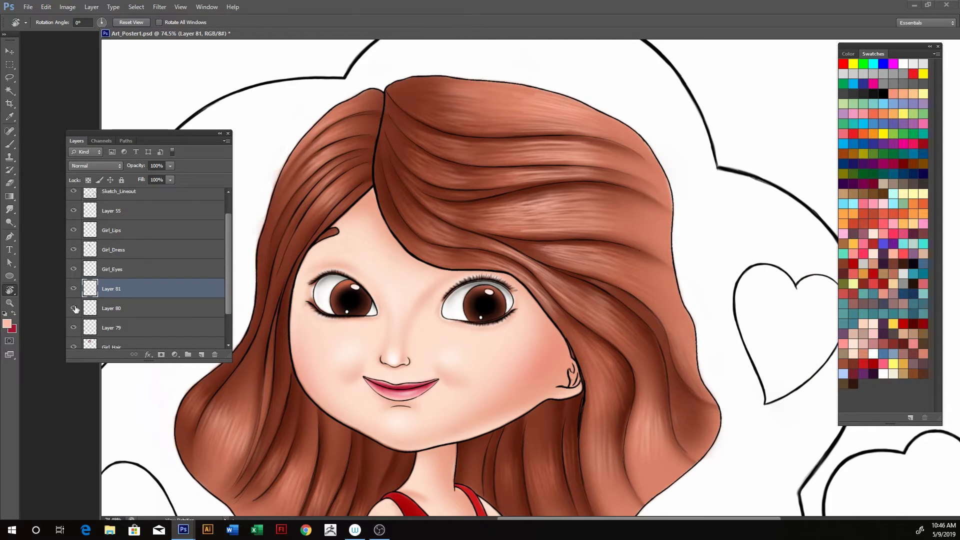
left_click(75, 308)
left_click(109, 309, "shift")
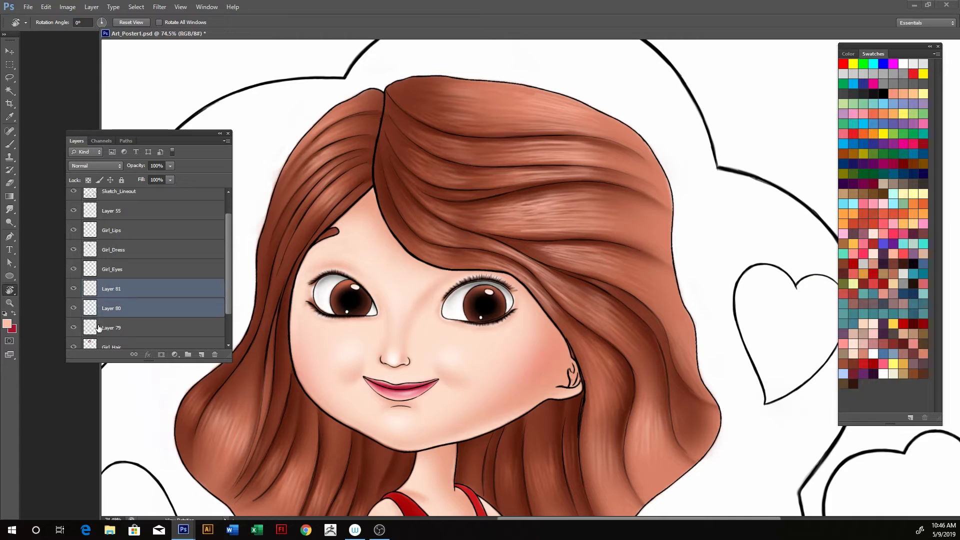
left_click(118, 334, "shift")
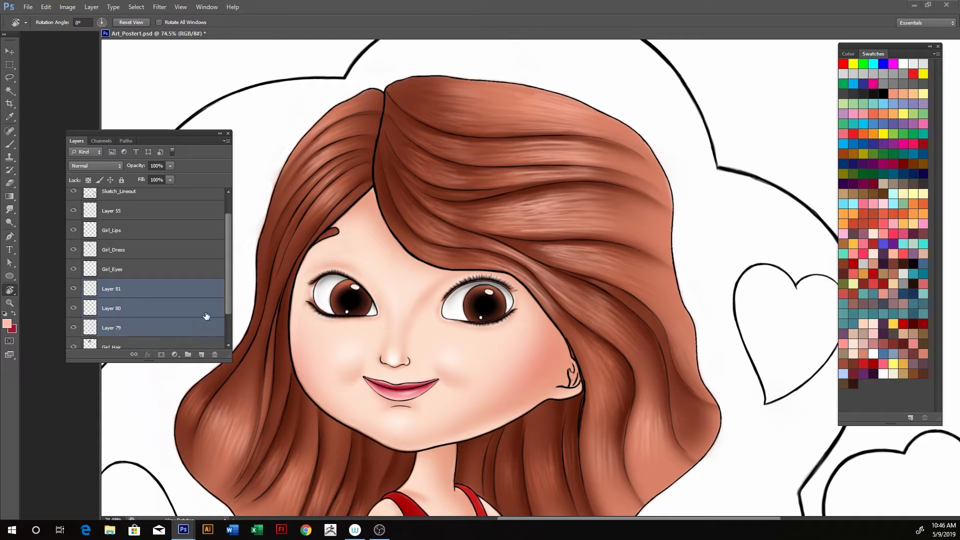
key("ctrl+e")
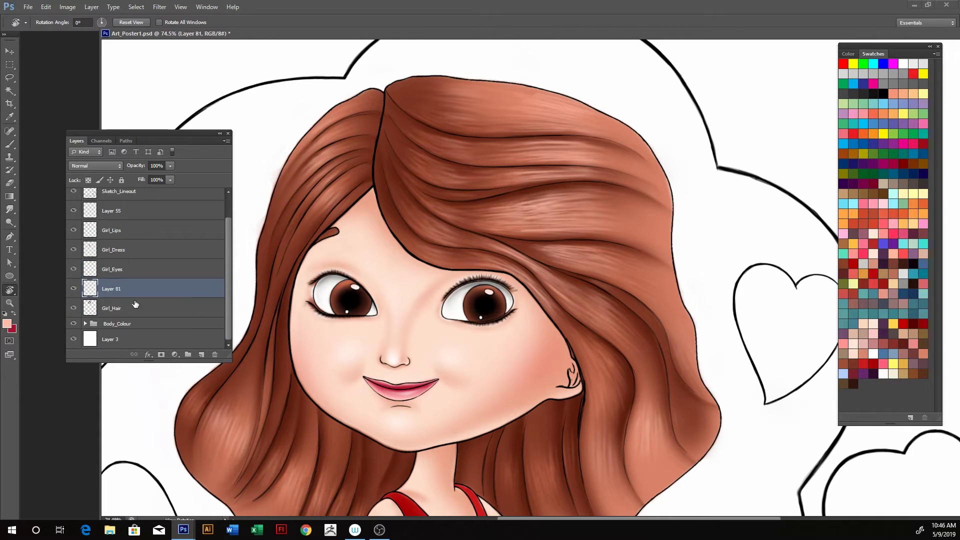
left_click(74, 289)
Step: Apply Levels to the highlights with midtones 0.75 and white point about 243
key("ctrl+l")
left_click_drag(482, 345, 697, 131)
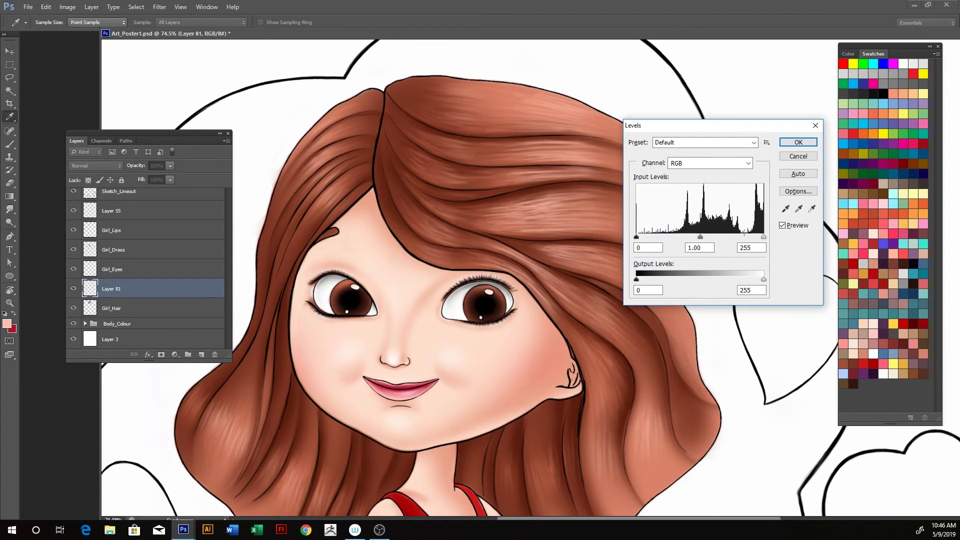
left_click_drag(764, 237, 758, 238)
left_click_drag(697, 237, 753, 238)
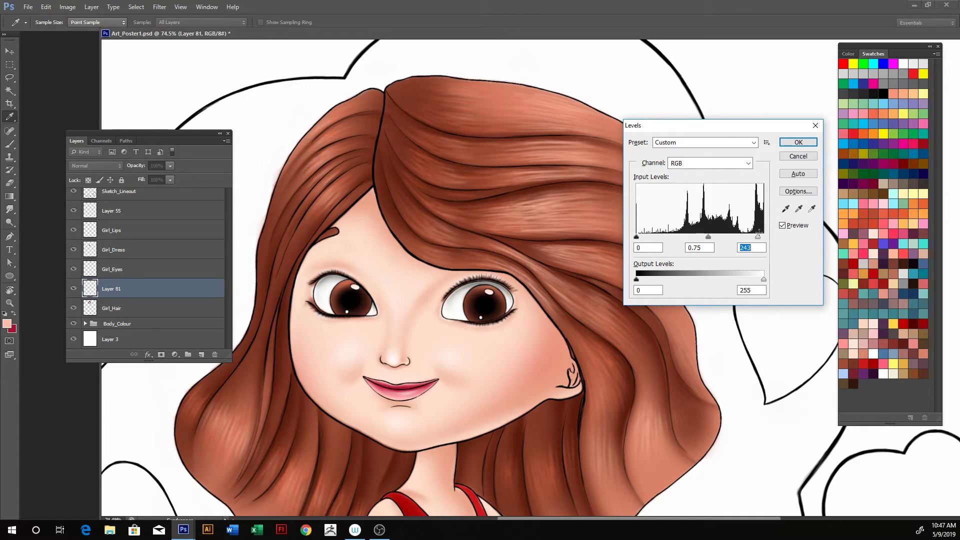
left_click(799, 142)
Step: Zoom out and recentre the view on the girl with panels shown
key("r")
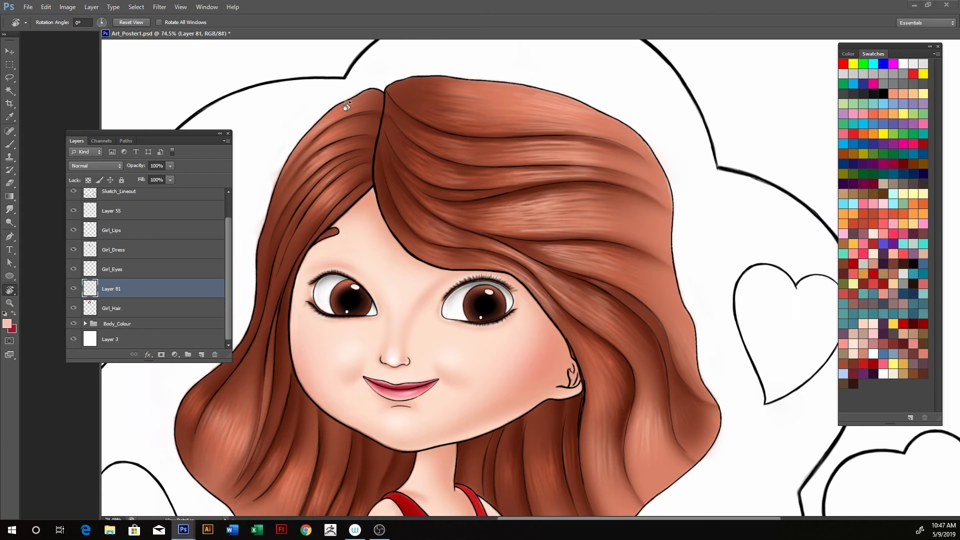
scroll(346, 105, "down", 5)
key("z")
mouse_move(436, 151)
left_mouse_down()
mouse_move(473, 164)
mouse_move(532, 214)
left_mouse_up()
key("Tab")
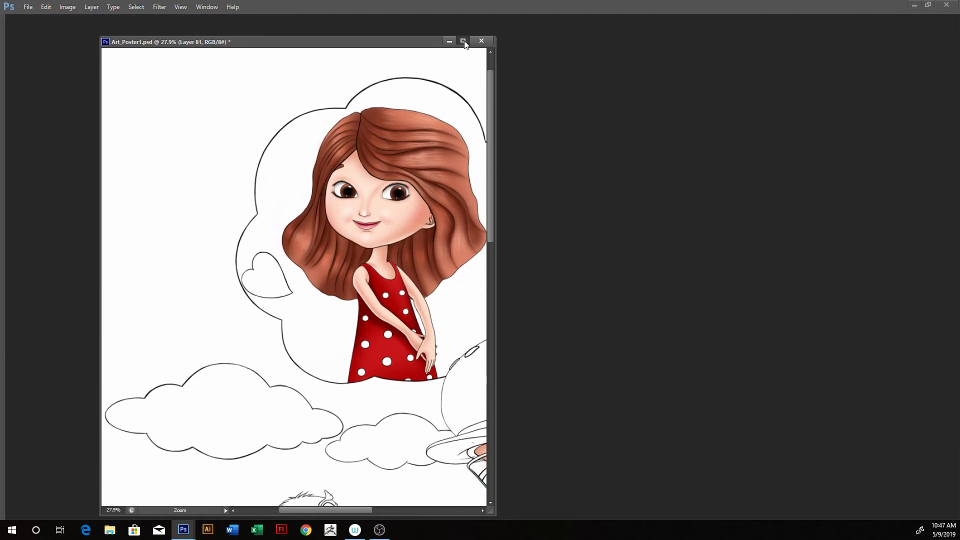
left_click(464, 40)
scroll(553, 173, "up", 3)
scroll(553, 174, "up", 3)
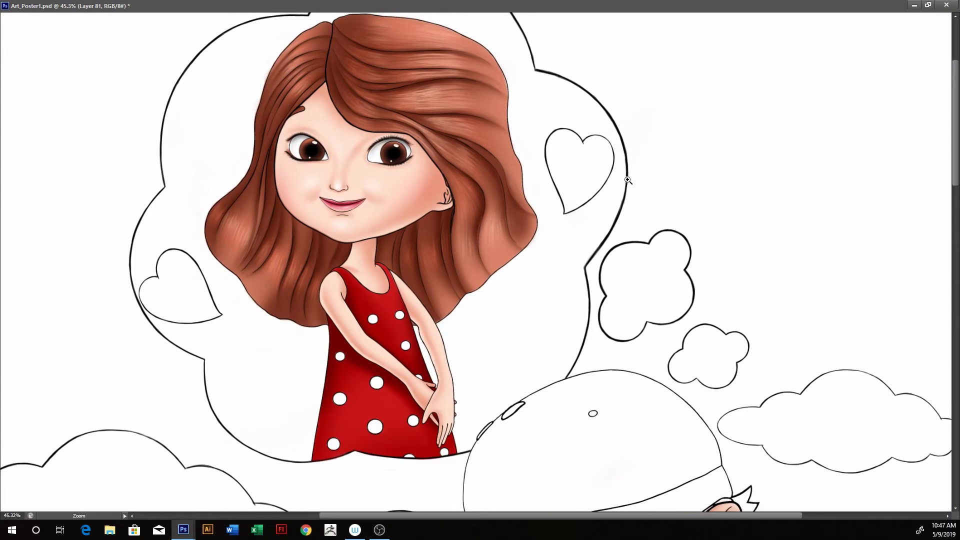
left_click_drag(492, 184, 475, 200)
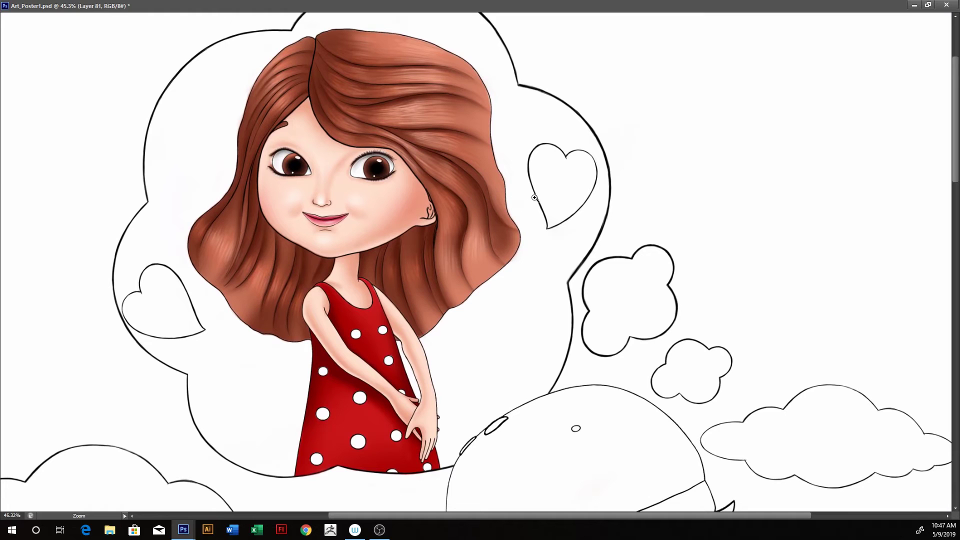
key("Tab")
left_click_drag(398, 227, 466, 235)
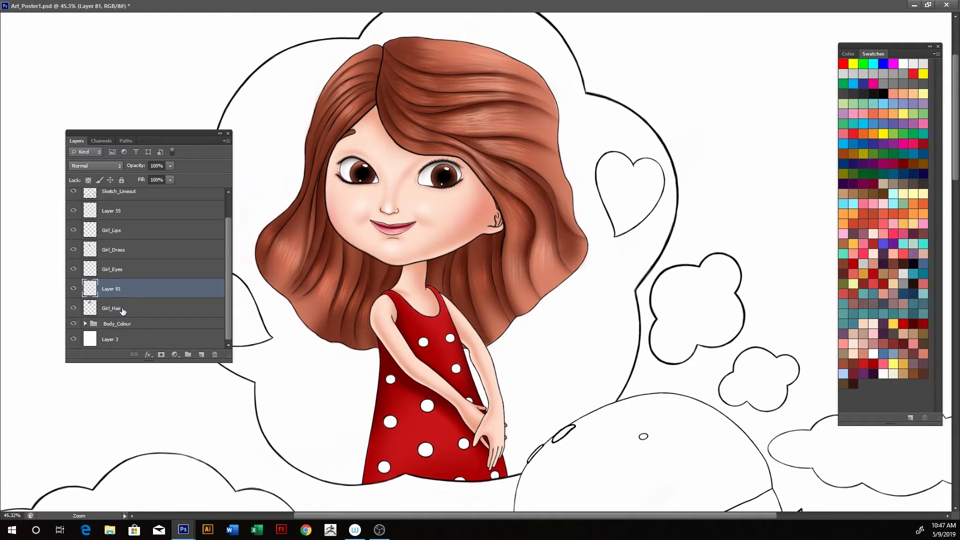
Step: Rename Layer 81 to Hair_Shine and save the poster
double_click(117, 290)
type("Ha")
type("e")
key("Return")
key("Tab")
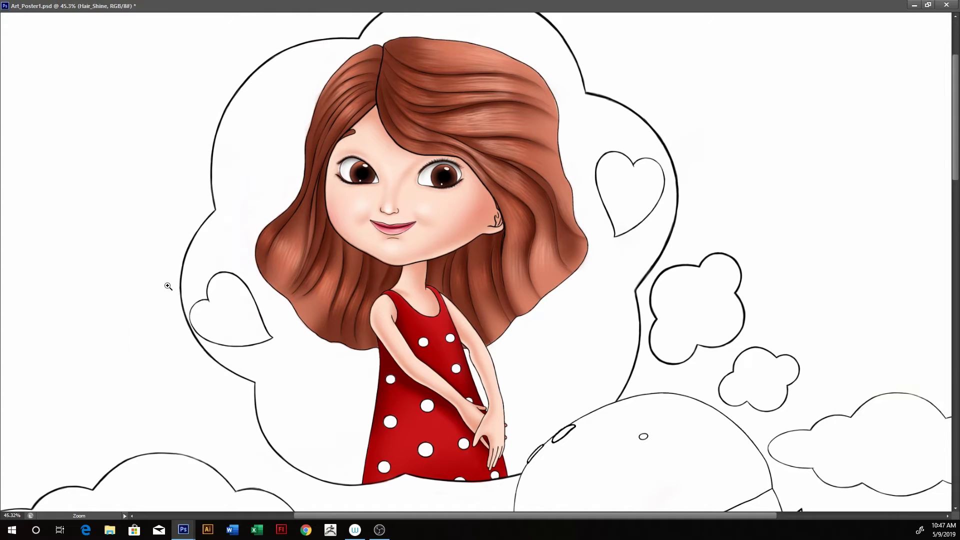
key("ctrl+0")
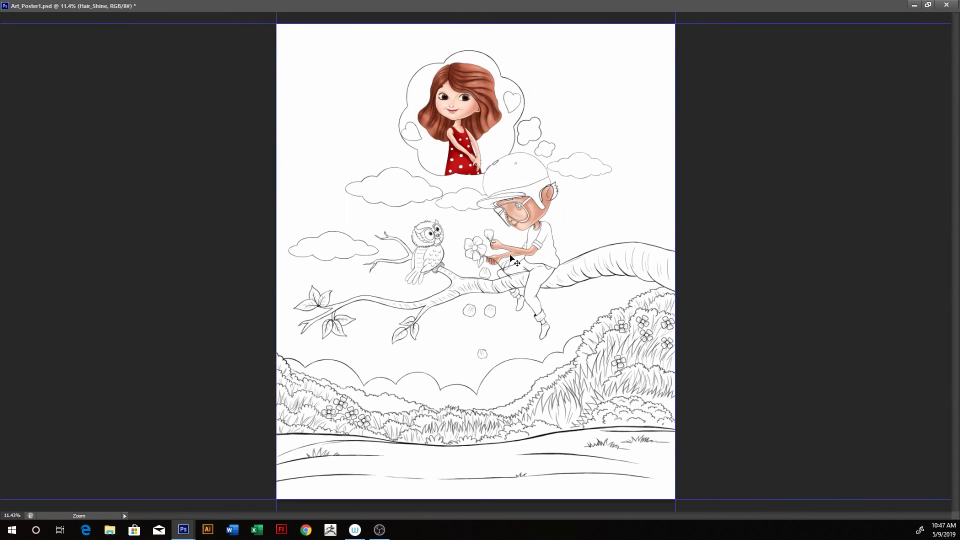
key("ctrl+s")
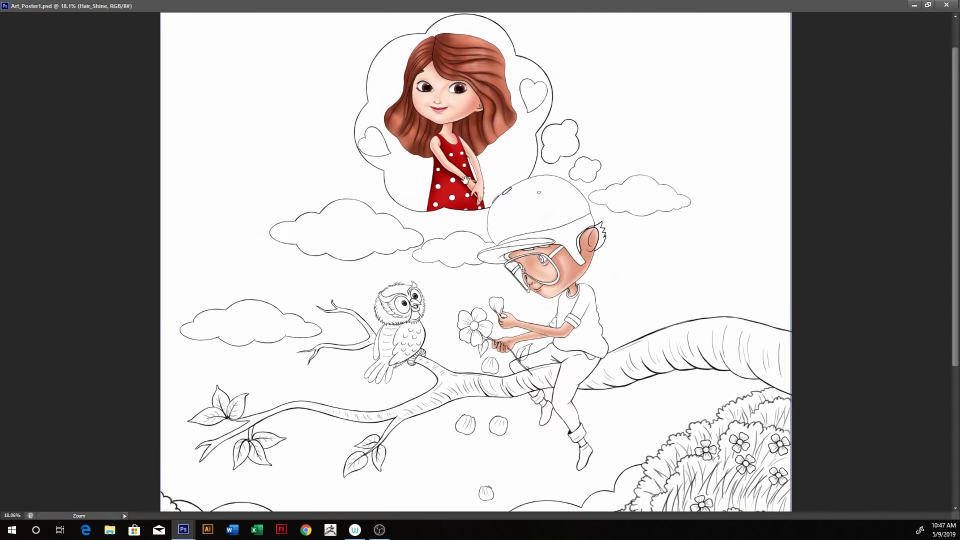
mouse_move(514, 147)
left_mouse_down()
mouse_move(581, 255)
mouse_move(408, 254)
mouse_move(419, 305)
left_mouse_up()
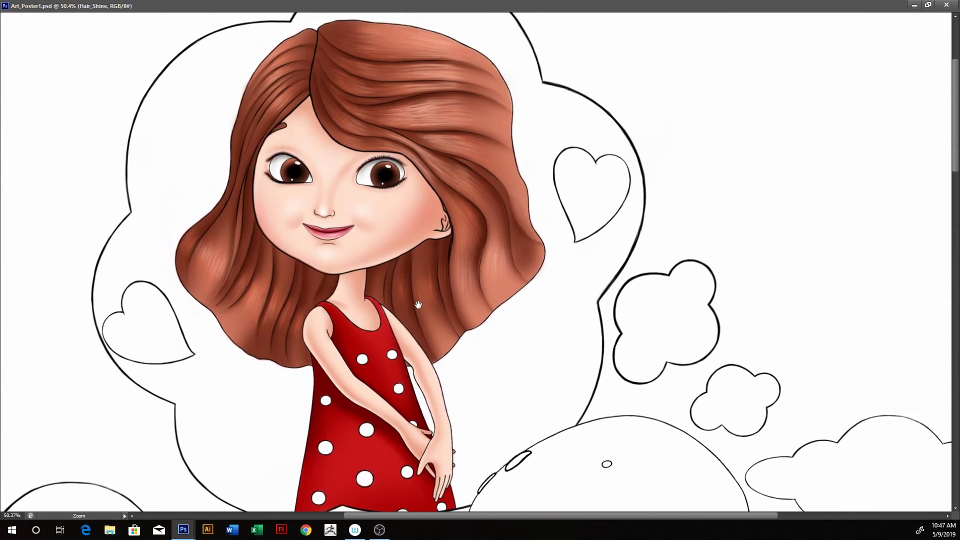
key("Tab")
left_click_drag(272, 172, 371, 258)
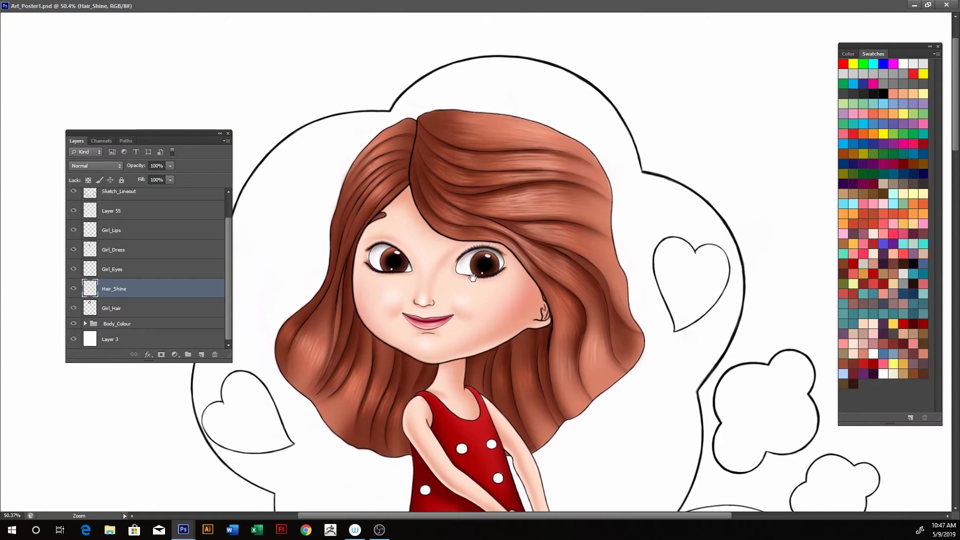
Step: Add a new empty layer below the Body_Colour group and set the Pen tool to Shape mode
left_click(129, 326)
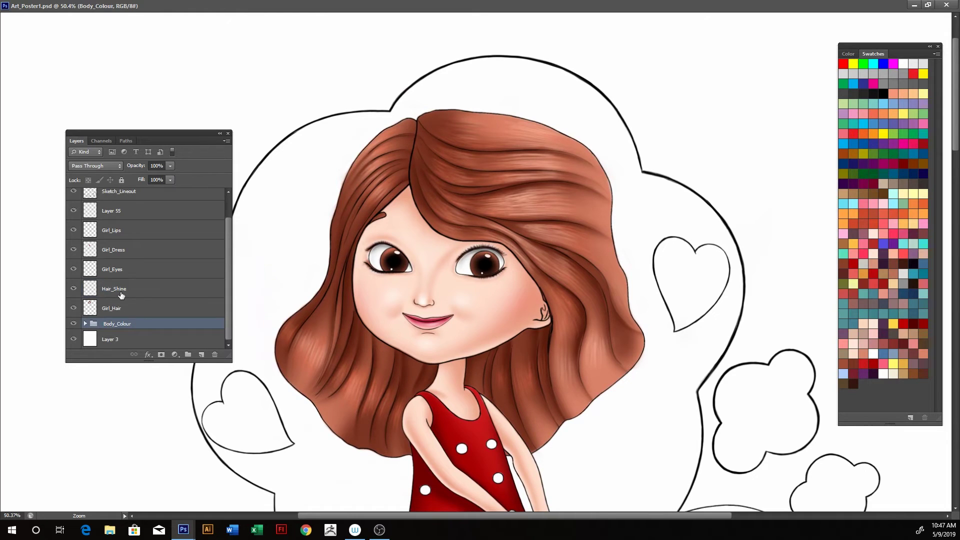
key("ctrl+shift+alt+n")
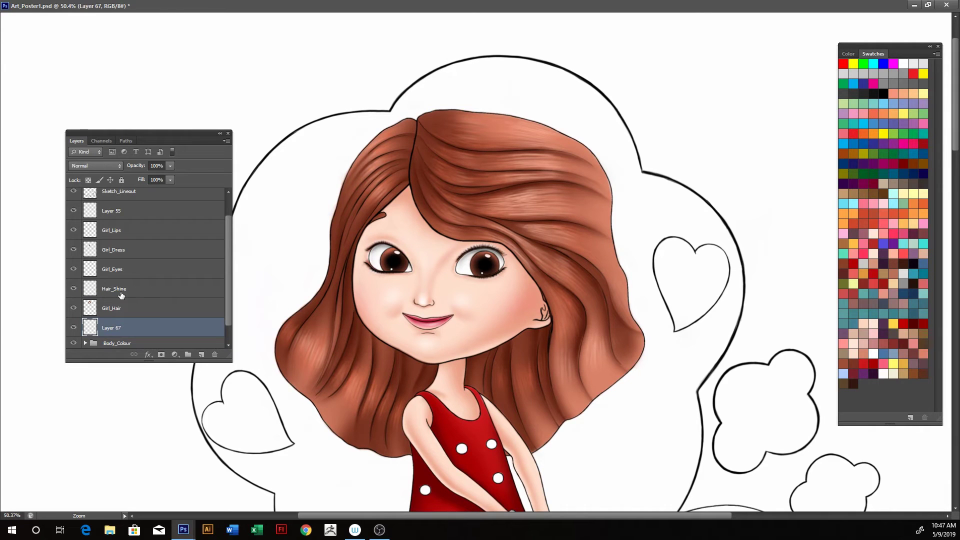
key("ctrl+bracketleft")
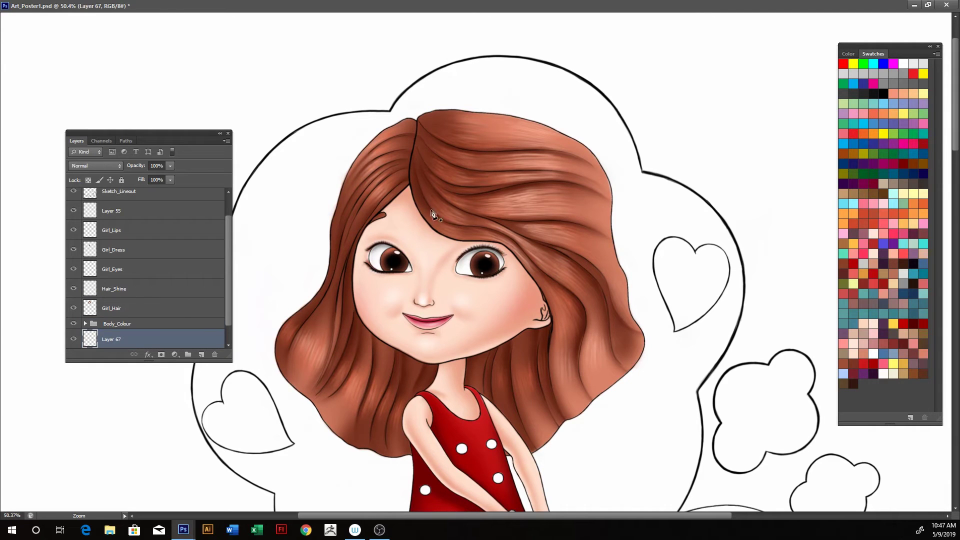
key("Tab")
key("Tab")
key("p")
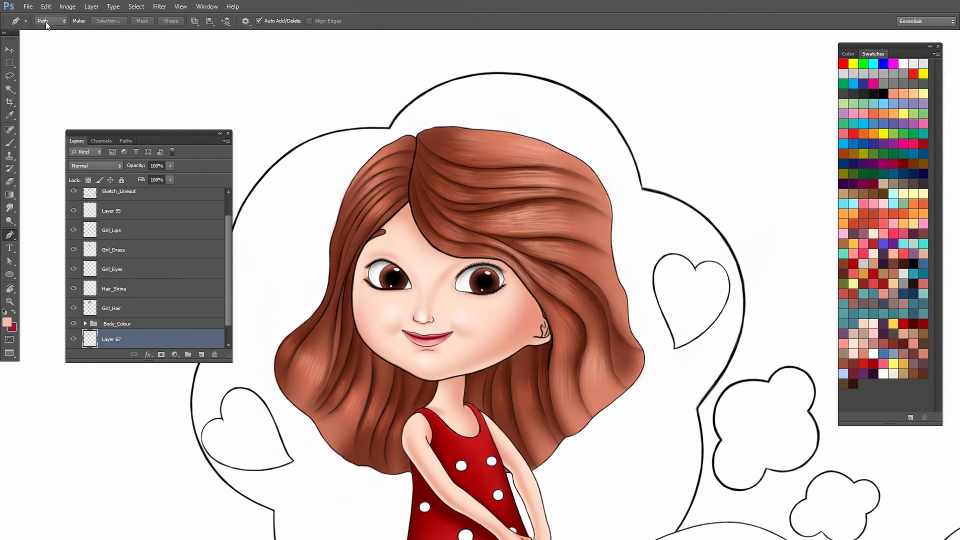
left_click(47, 21)
left_click(49, 32)
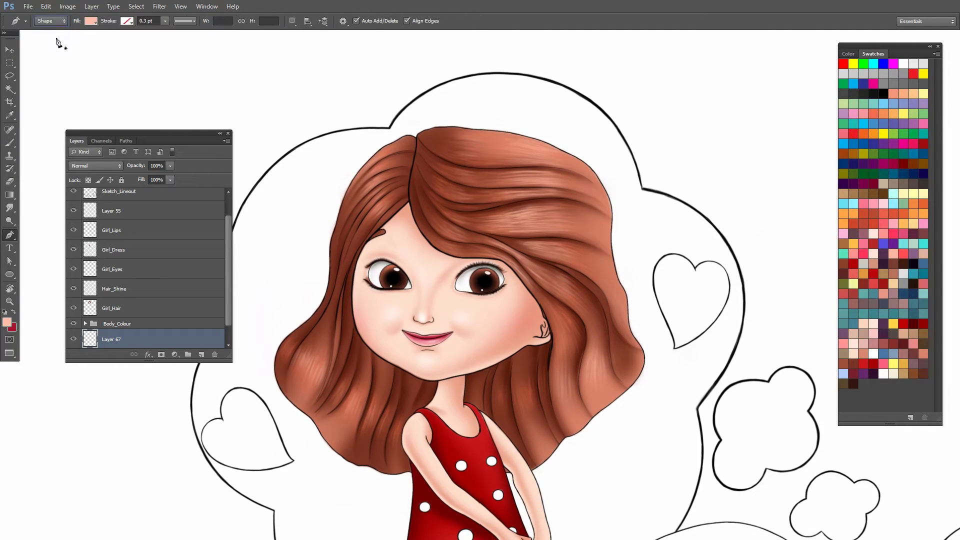
Step: Start the peach shape with curved anchors along the bubble's upper-right outline
left_click(391, 129)
key("Tab")
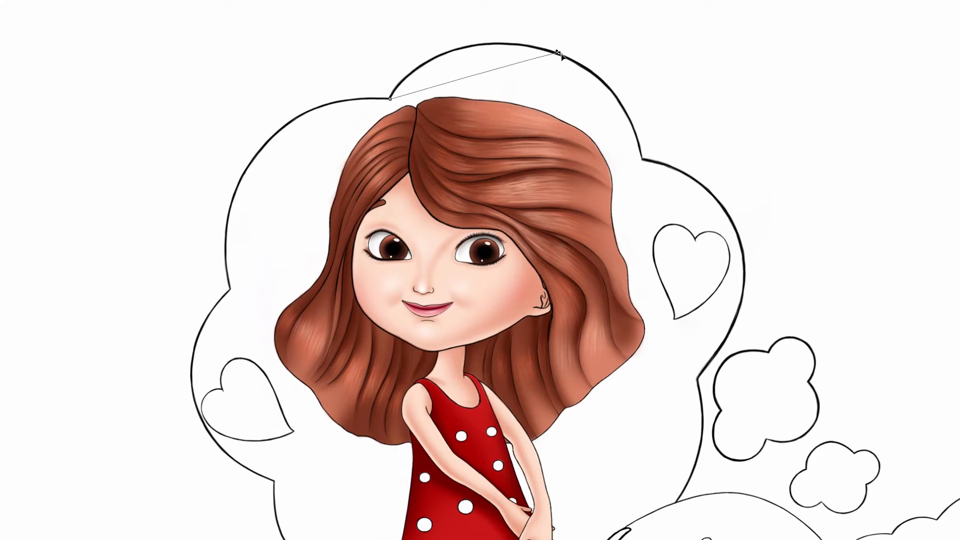
left_click(562, 56)
left_click_drag(563, 56, 686, 93)
left_click(564, 55, "alt")
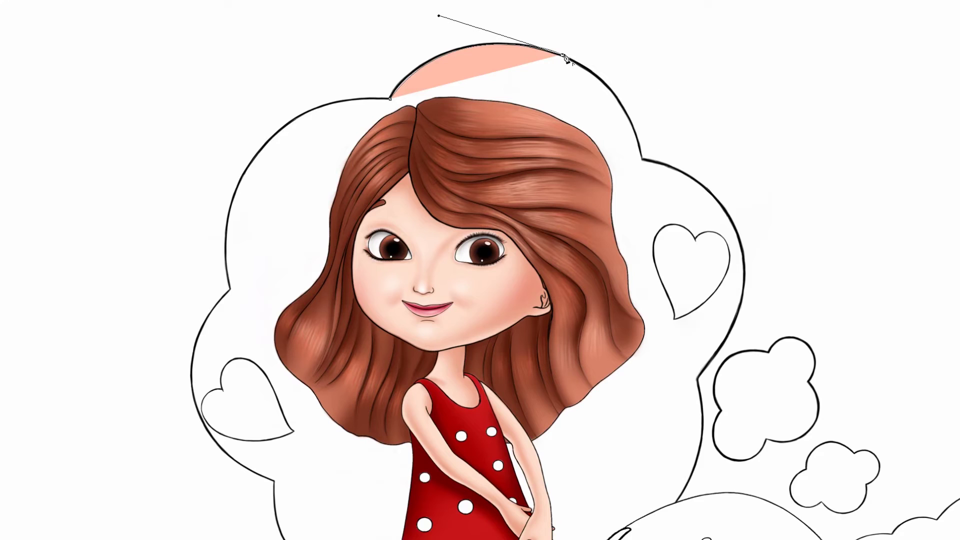
left_click(643, 157)
key("ctrl+z")
left_click_drag(643, 159, 660, 243)
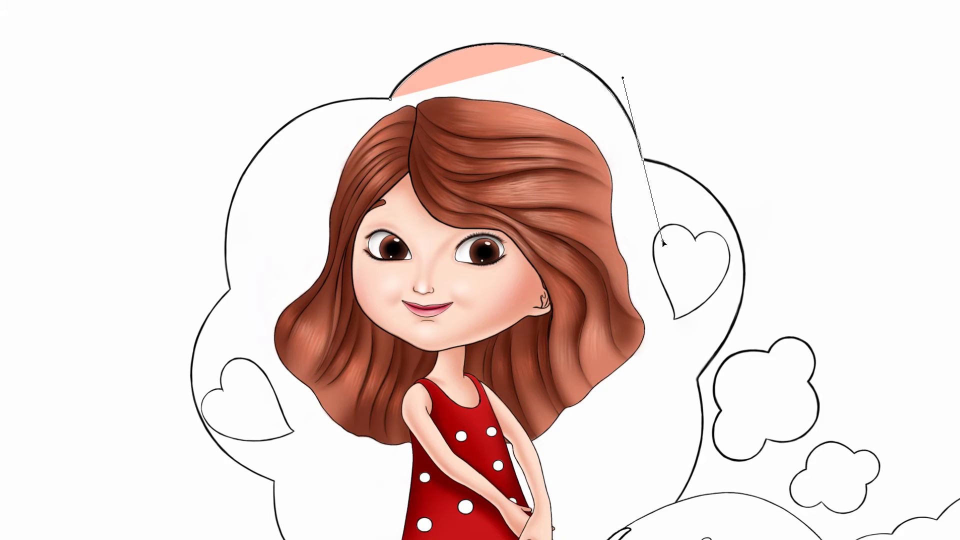
left_click(644, 159, "alt")
Step: Continue curved anchors down the bubble's right edge to the helmet, undoing a misplaced anchor
left_click_drag(701, 168, 534, 126)
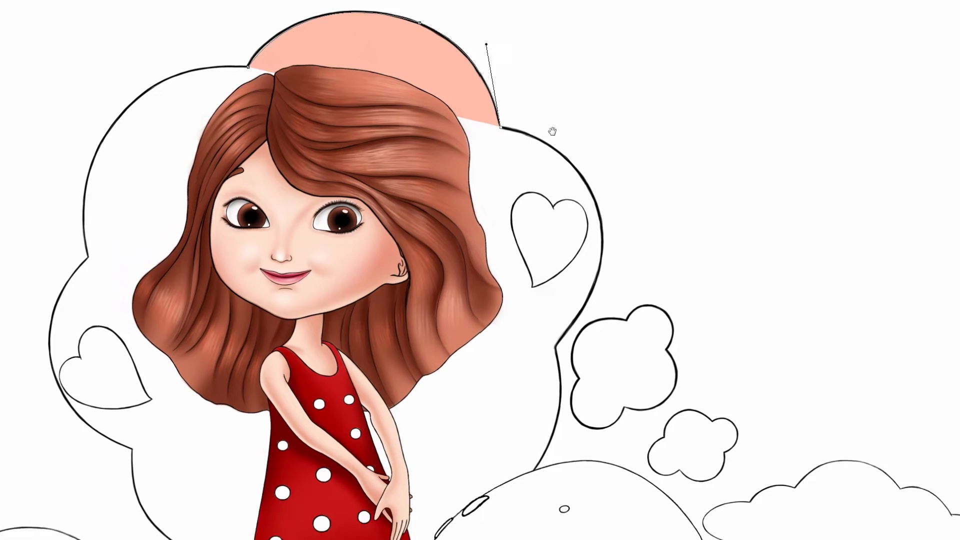
mouse_move(574, 200)
left_mouse_down()
mouse_move(595, 274)
mouse_move(568, 199)
left_mouse_up()
left_click(574, 198, "alt")
left_click_drag(518, 284, 459, 339)
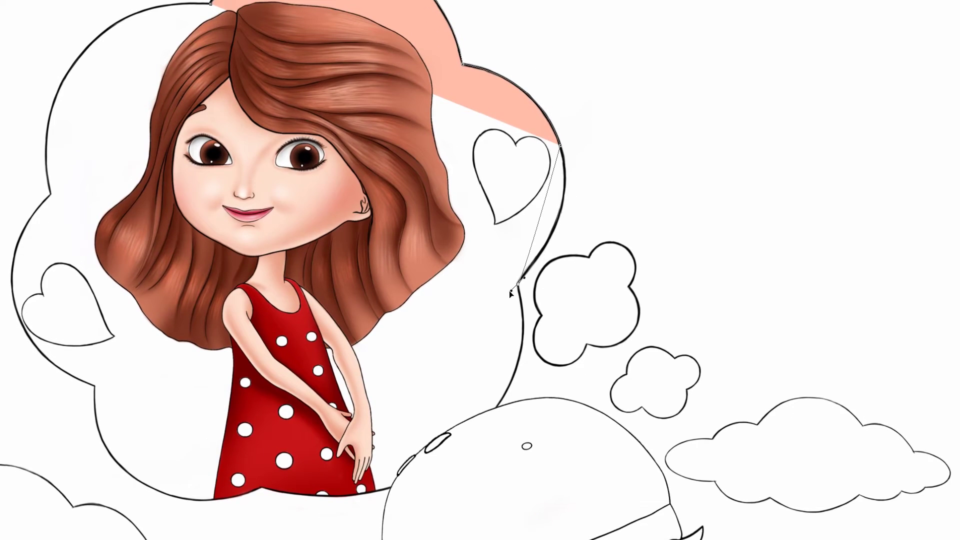
left_click_drag(577, 230, 584, 209)
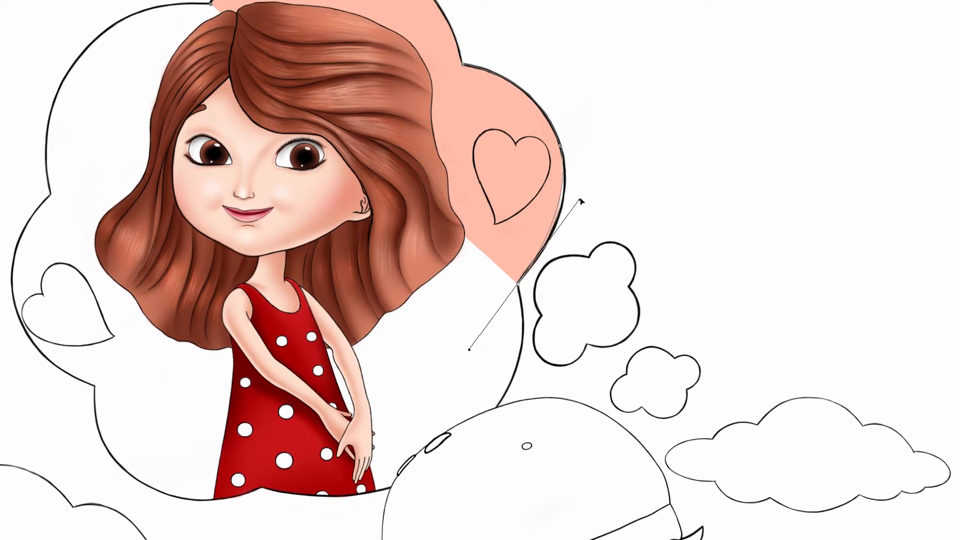
left_click(519, 284, "alt")
left_click_drag(547, 353, 527, 273)
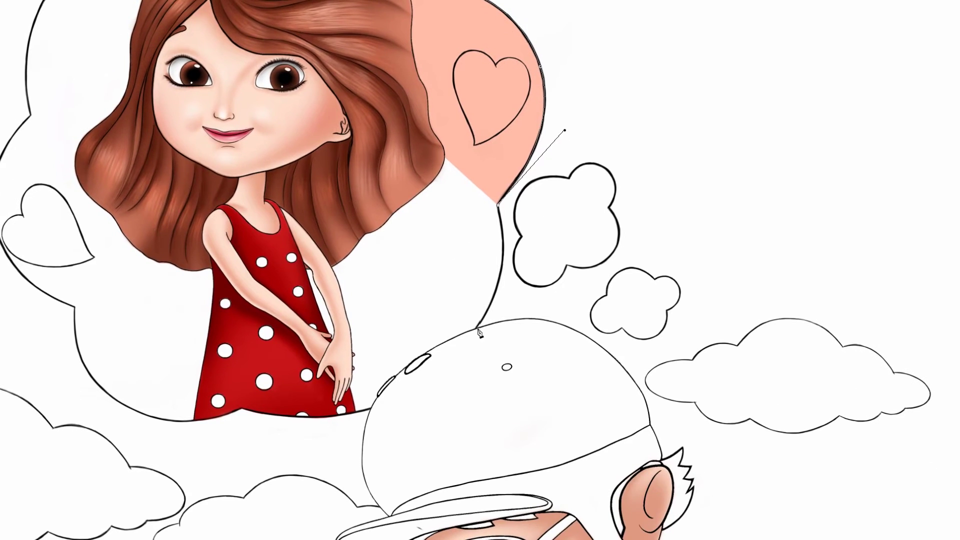
left_click(479, 333)
key("ctrl+z")
left_click_drag(476, 329, 520, 280)
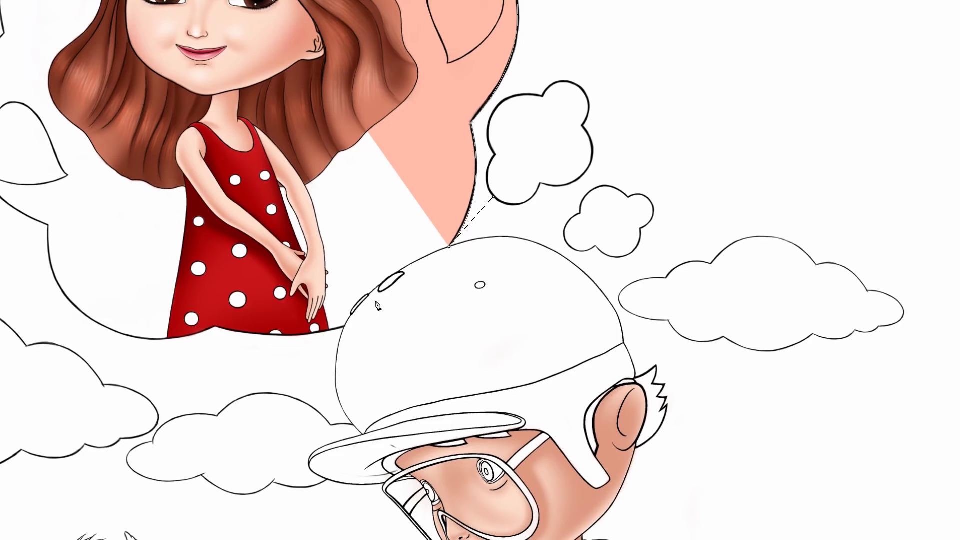
Step: Trace the shape along the helmet top, filling the gap beside the dress
left_click(378, 306, "ctrl")
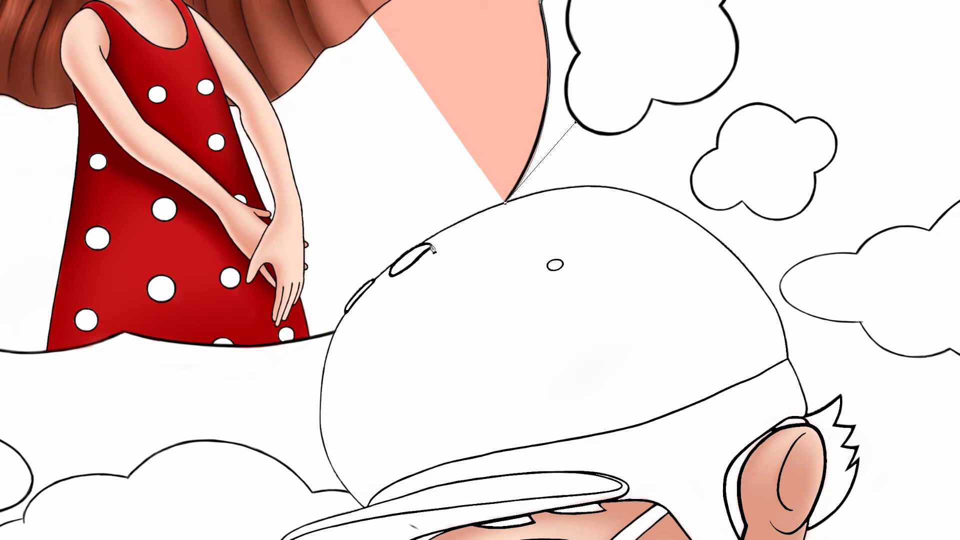
left_click_drag(423, 245, 362, 278)
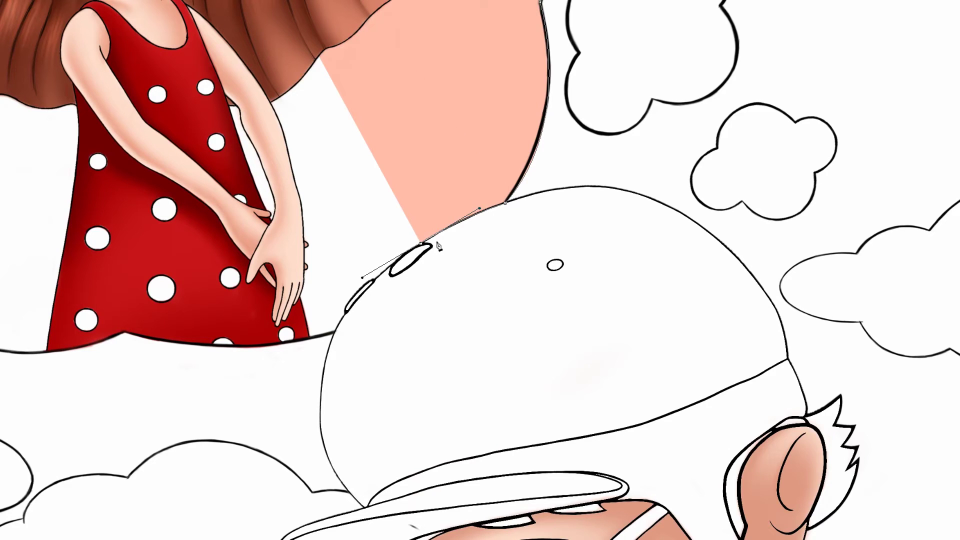
left_click(423, 245, "alt")
key("Escape")
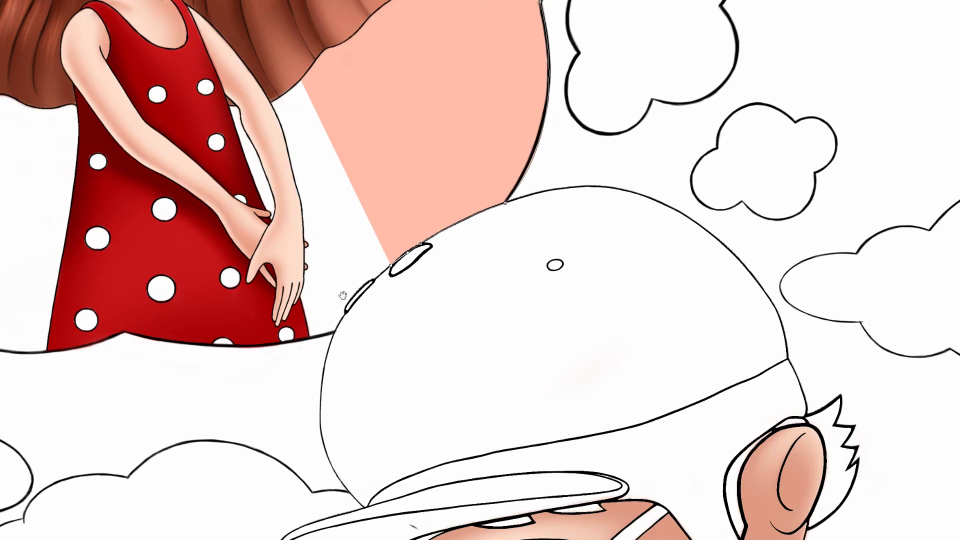
left_click_drag(385, 287, 410, 266)
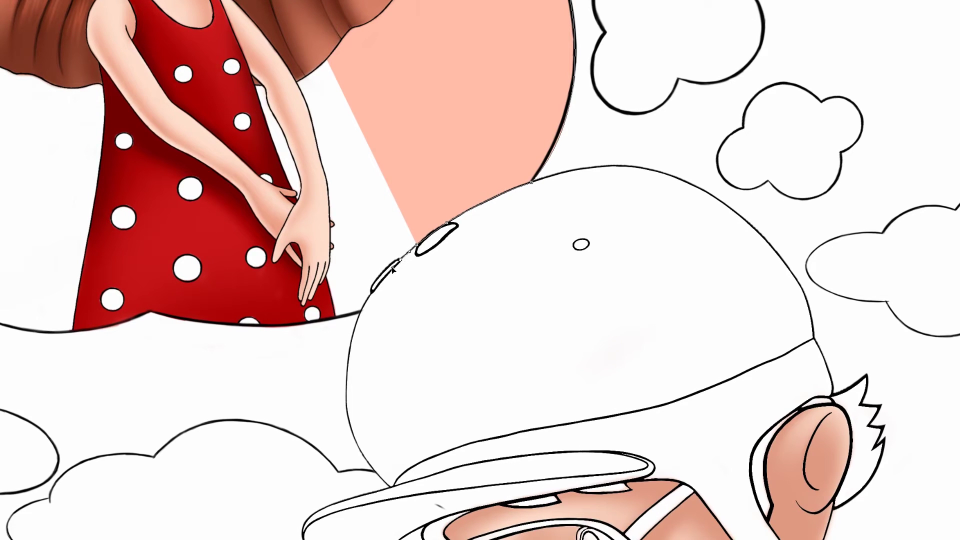
left_click(402, 261)
left_click_drag(381, 277, 367, 293)
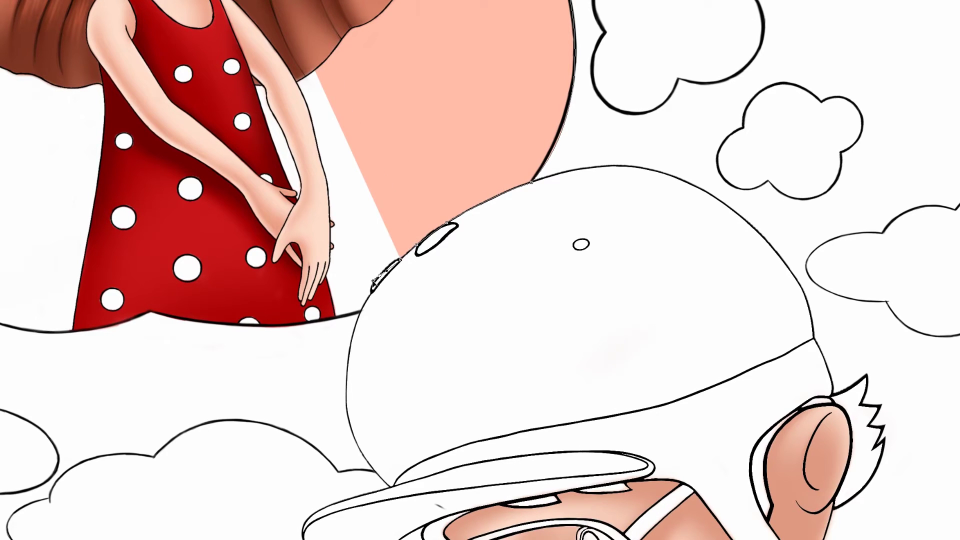
left_click(380, 278, "alt")
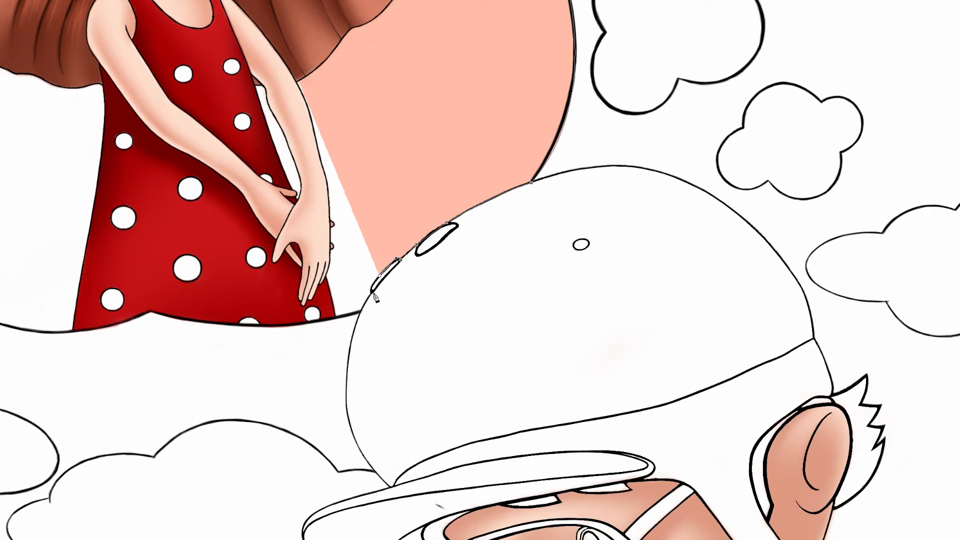
left_click(373, 293)
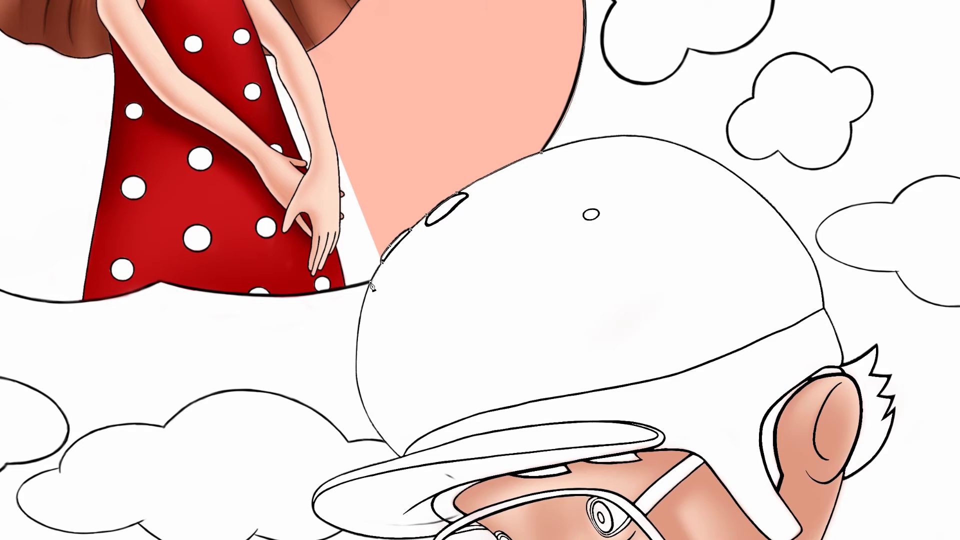
left_click(372, 285)
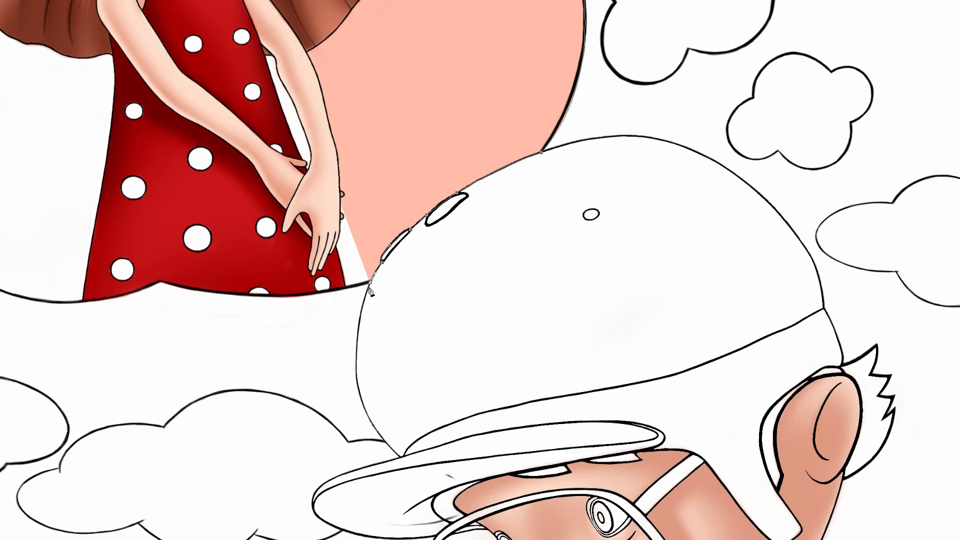
Step: Continue the shape along the bubble's bottom edge and up its left side
left_click_drag(224, 278, 116, 245)
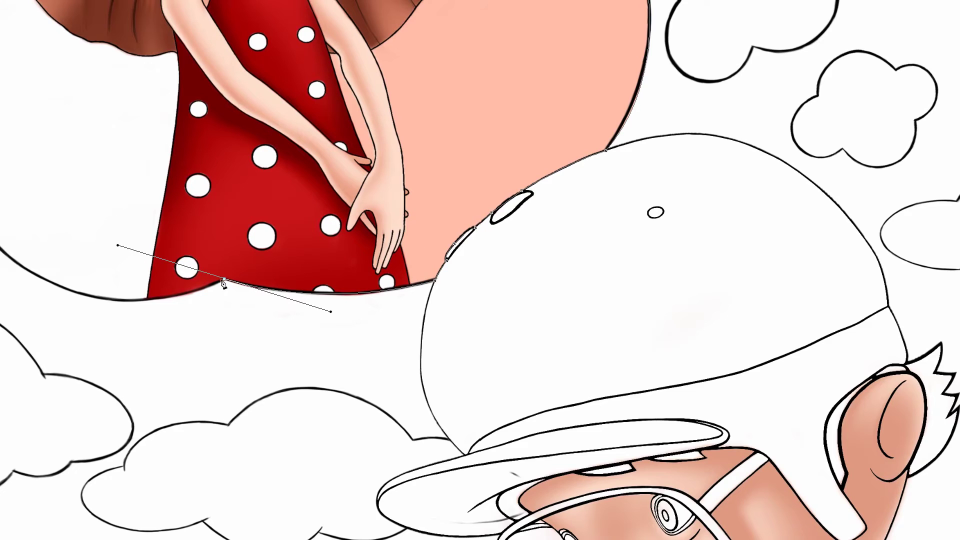
left_click(224, 279, "alt")
left_click_drag(177, 286, 290, 281)
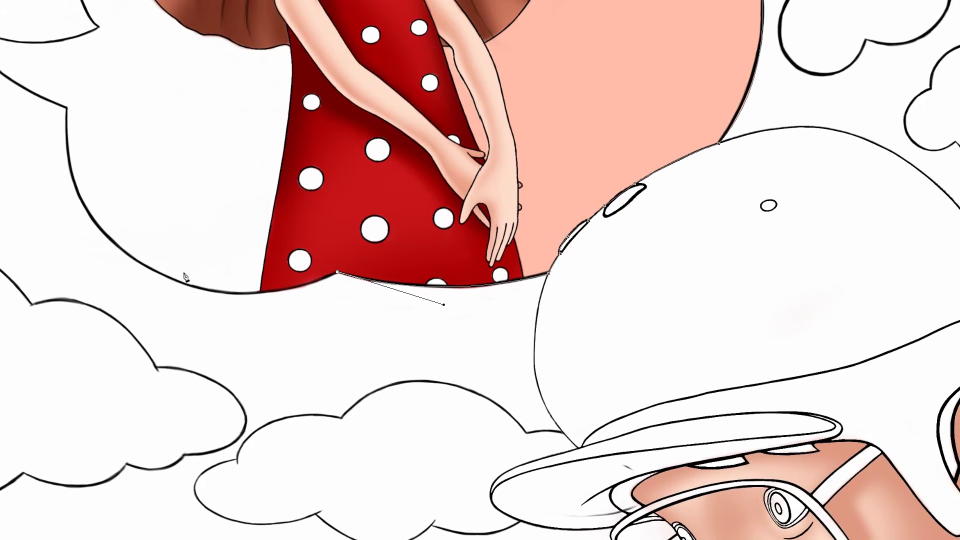
left_click_drag(177, 282, 105, 249)
left_click_drag(158, 224, 285, 323)
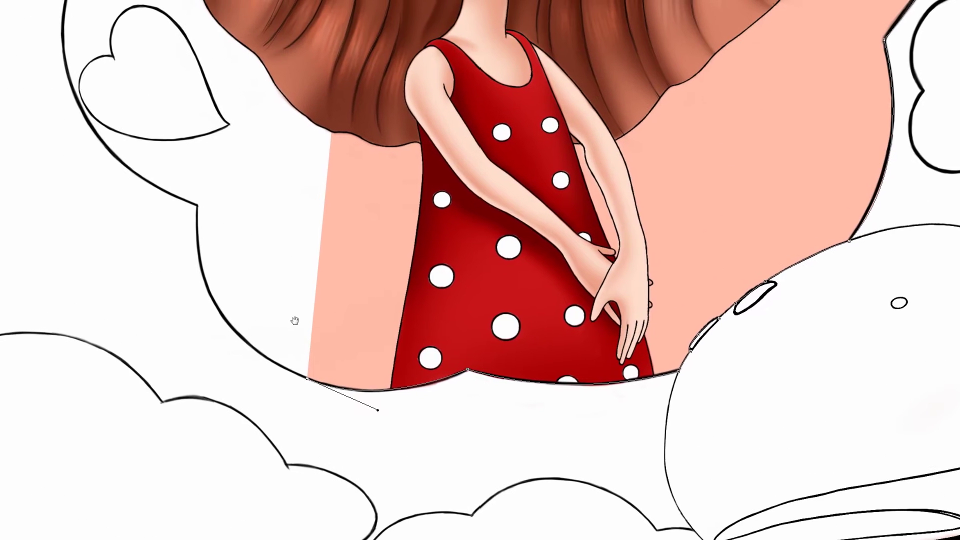
mouse_move(195, 205)
left_mouse_down()
mouse_move(205, 184)
mouse_move(208, 264)
mouse_move(183, 345)
left_mouse_up()
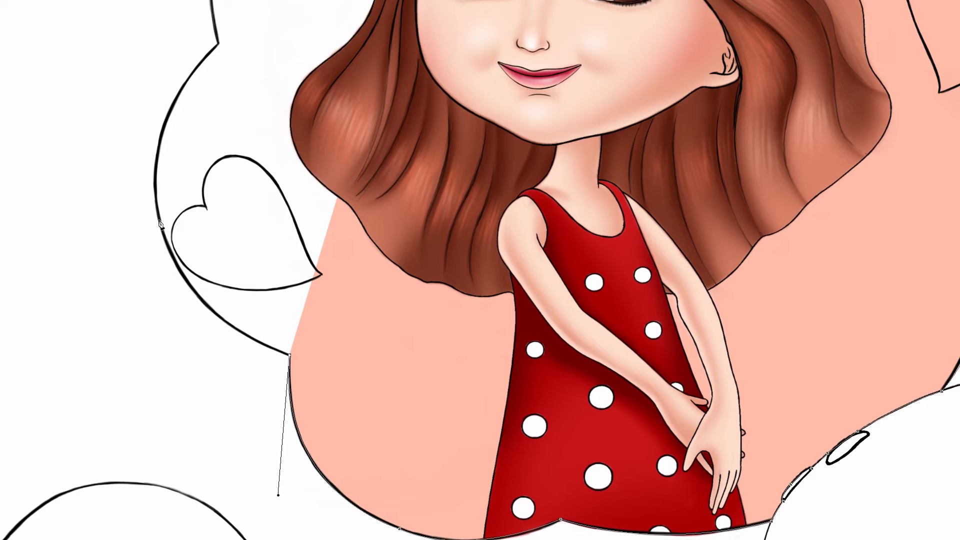
left_click_drag(160, 220, 159, 242)
left_click(160, 220, "alt")
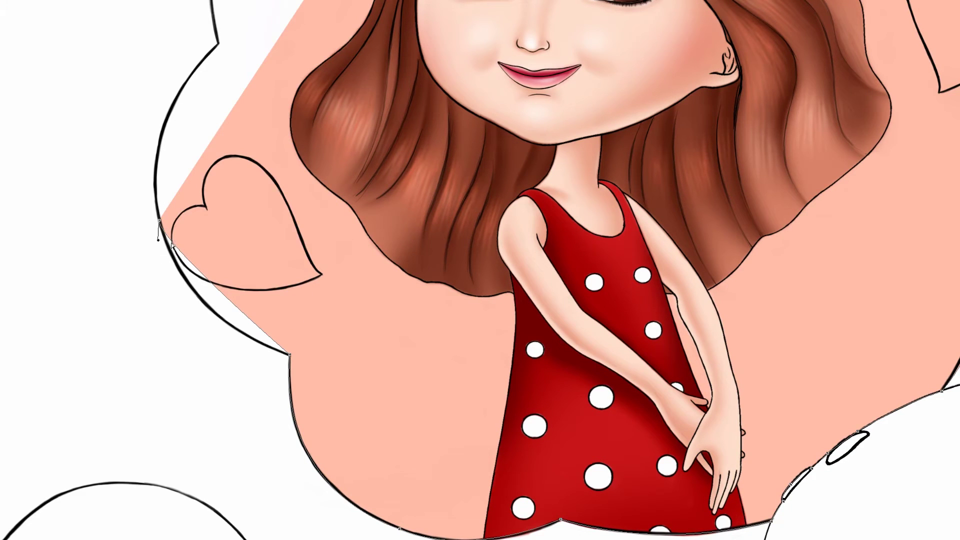
left_click_drag(159, 243, 179, 323)
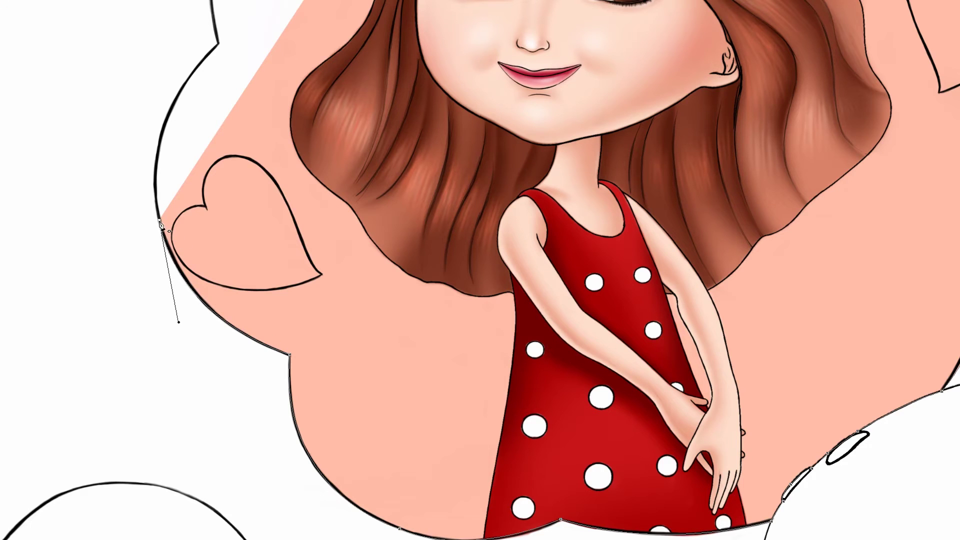
Step: Trace the bubble's upper-left lobe and top curve, then zoom out
left_click_drag(217, 106, 200, 213)
left_click_drag(203, 150, 290, 73)
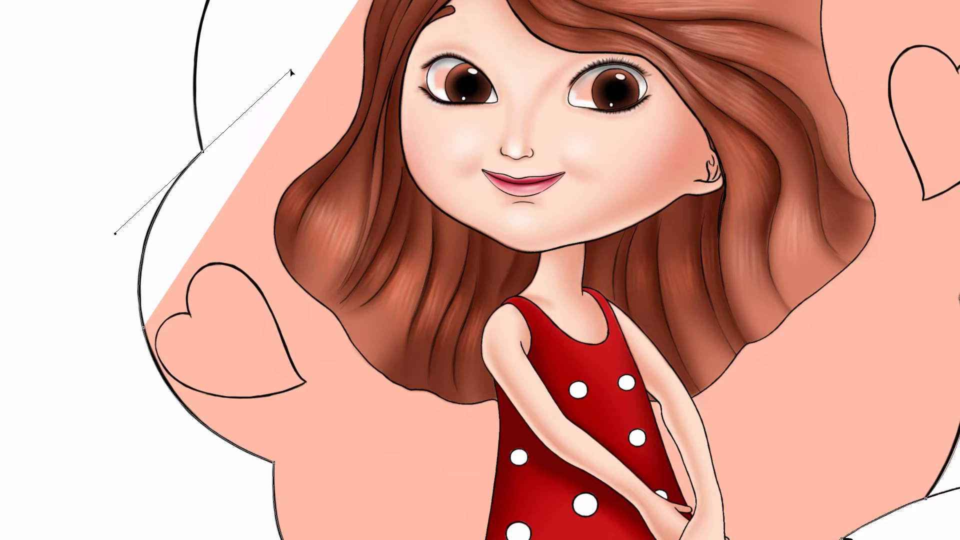
mouse_move(252, 100)
left_mouse_down()
mouse_move(244, 158)
mouse_move(251, 247)
left_mouse_up()
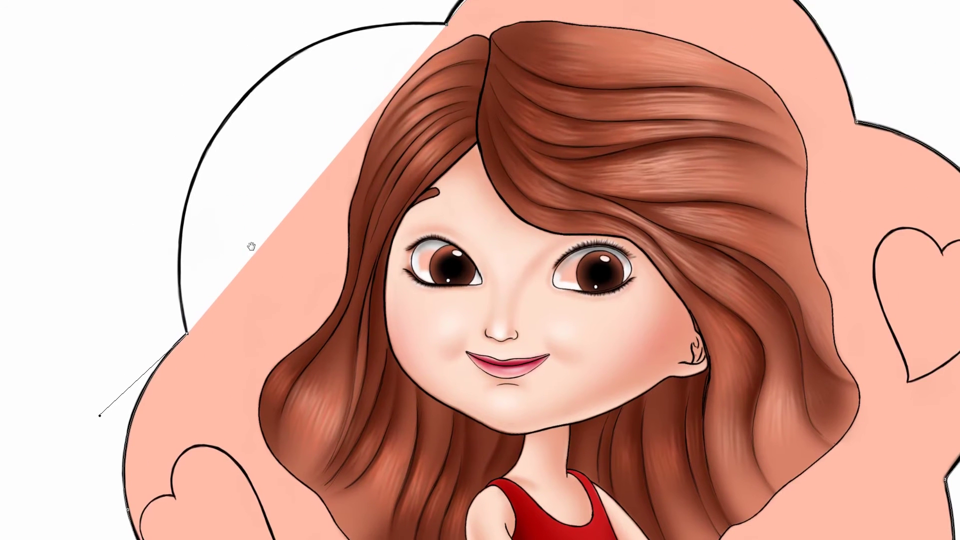
left_click_drag(238, 107, 323, 19)
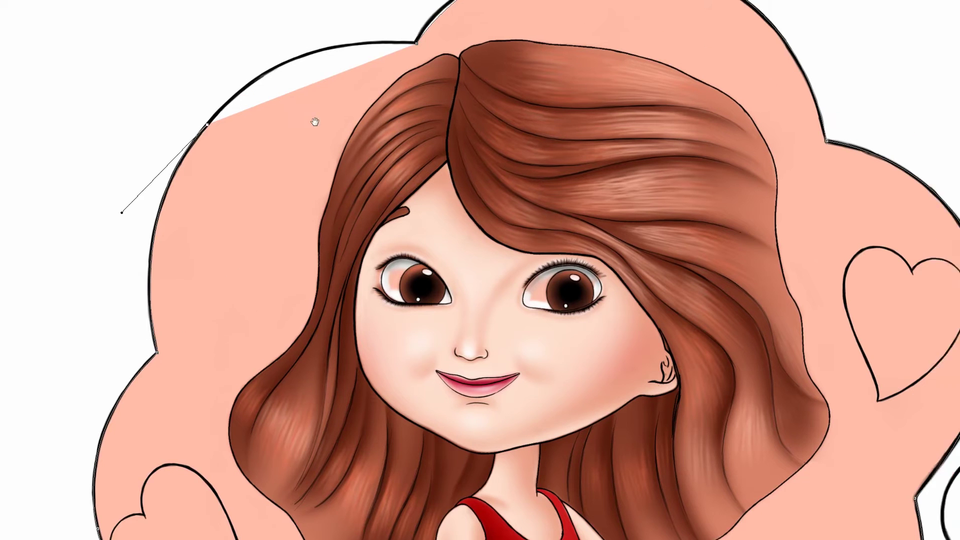
mouse_move(450, 38)
left_mouse_down()
mouse_move(333, 157)
mouse_move(482, 157)
left_mouse_up()
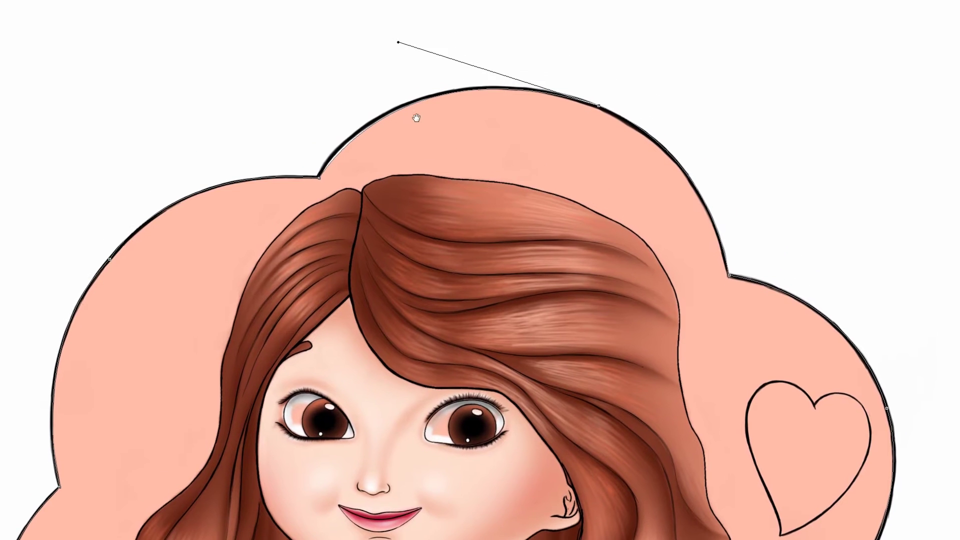
left_click(395, 111)
left_click_drag(396, 111, 391, 109)
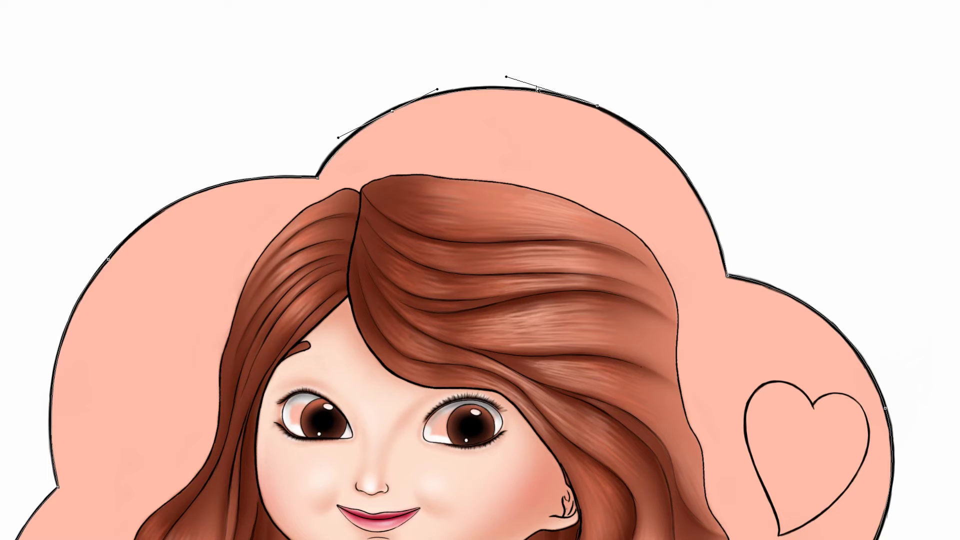
key("ctrl+minus")
key("ctrl+minus")
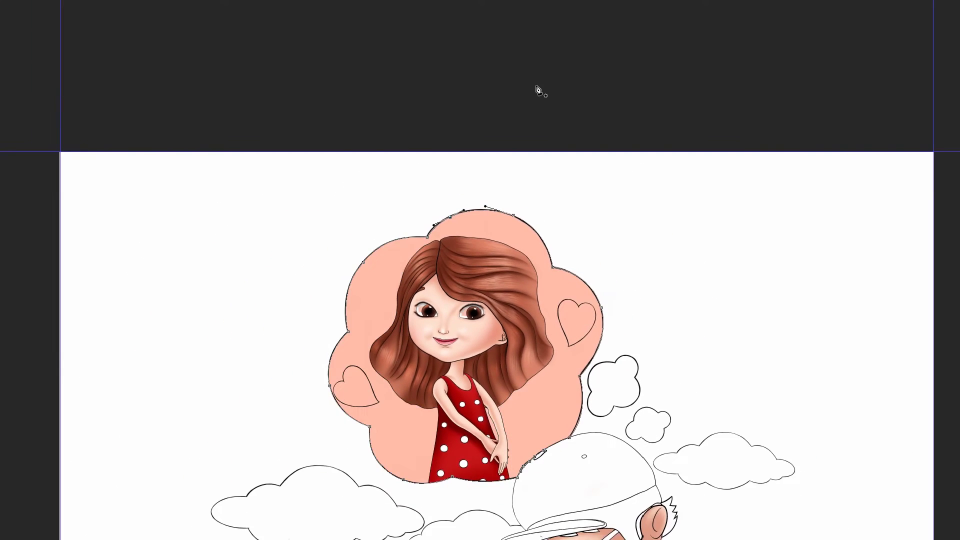
Step: Leave full screen and zoom in on the small cloud beside the bubble
left_click_drag(600, 355, 408, 223)
key("ctrl+plus")
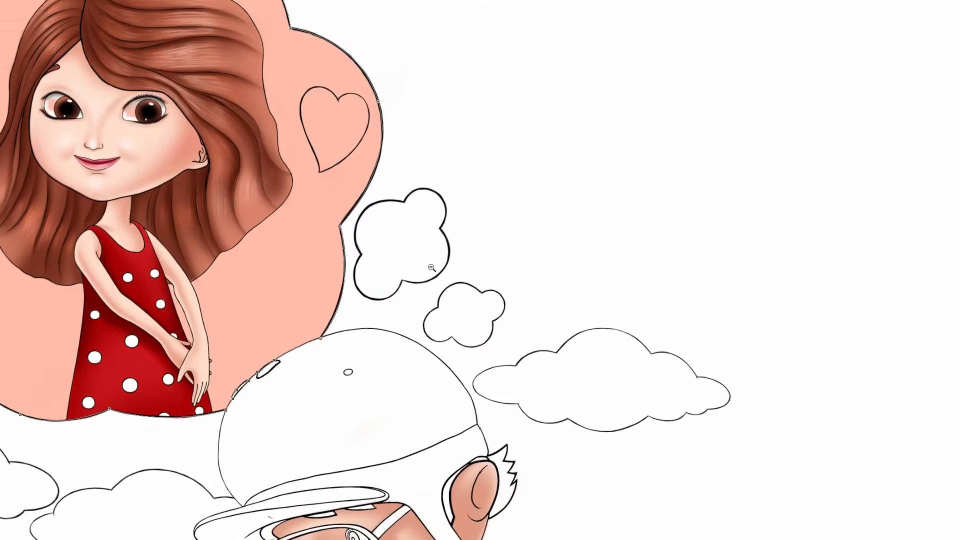
key("ctrl+plus")
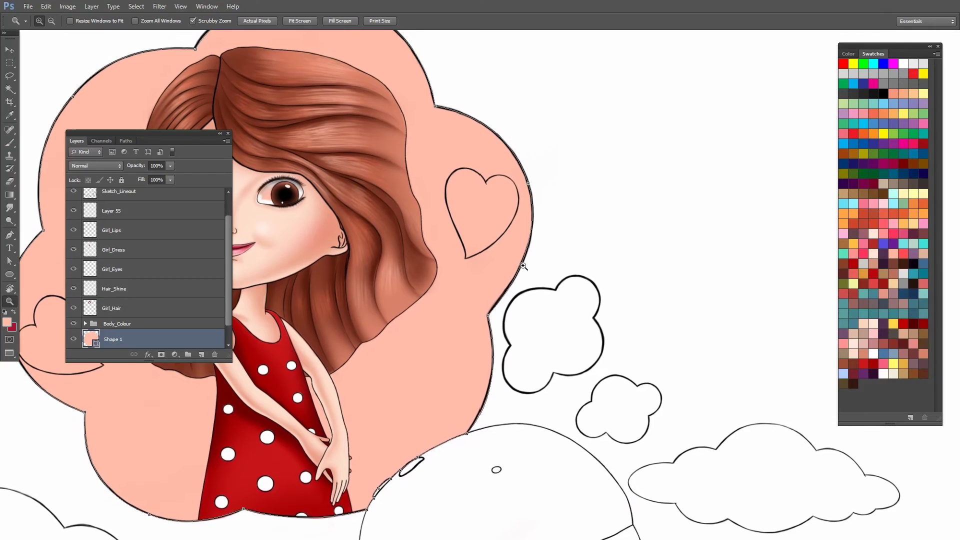
key("shift+f")
left_click(481, 304)
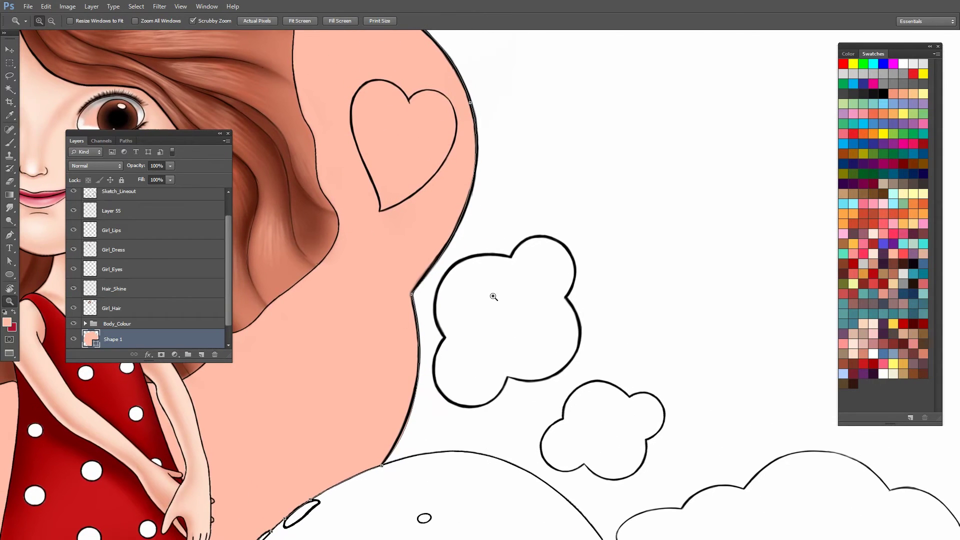
Step: Trace and close a new peach Shape 2 around the small cloud's outline
key("p")
left_click(451, 269)
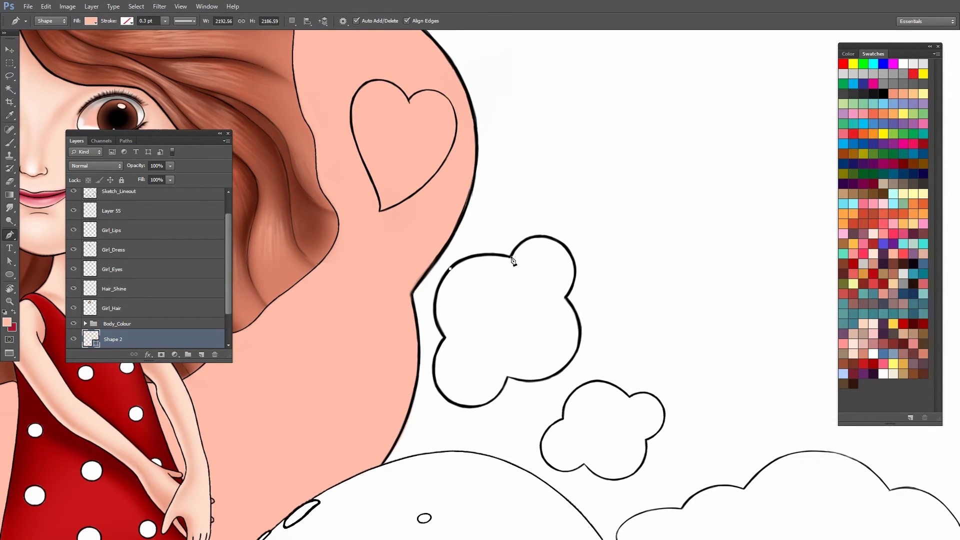
mouse_move(513, 257)
left_mouse_down()
mouse_move(566, 263)
mouse_move(612, 289)
left_mouse_up()
left_click(570, 250, "alt")
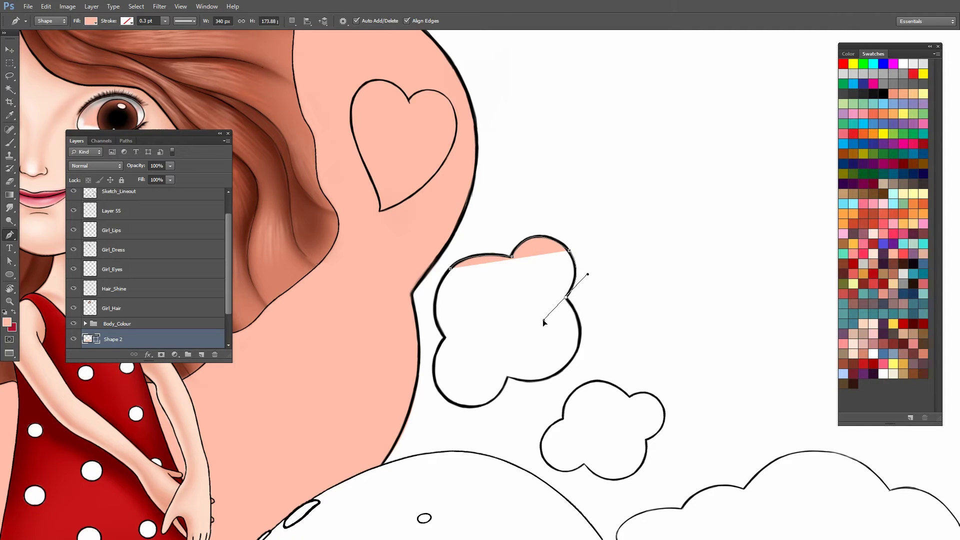
mouse_move(552, 314)
left_mouse_down()
mouse_move(557, 258)
mouse_move(538, 228)
left_mouse_up()
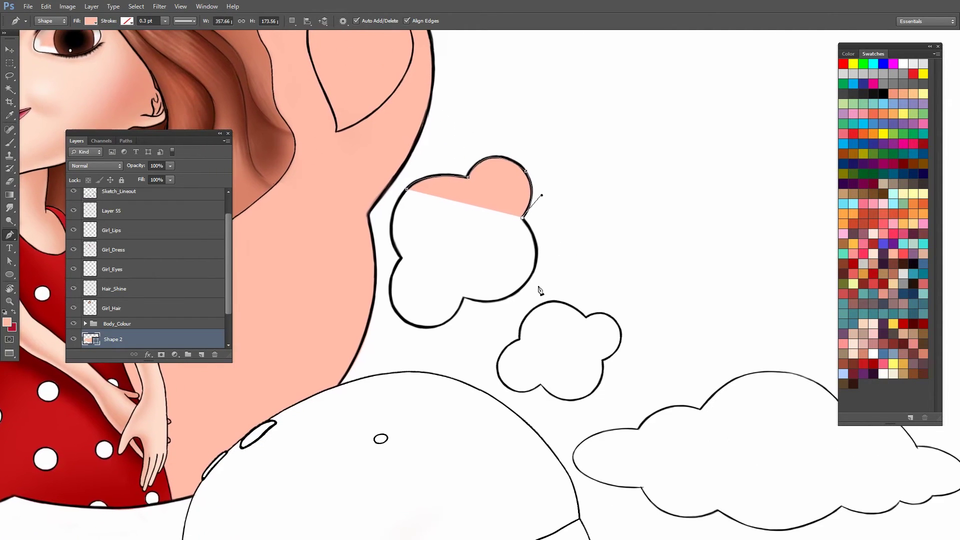
mouse_move(521, 289)
left_mouse_down()
mouse_move(490, 322)
mouse_move(440, 280)
mouse_move(535, 281)
left_mouse_up()
left_click_drag(494, 308, 463, 305)
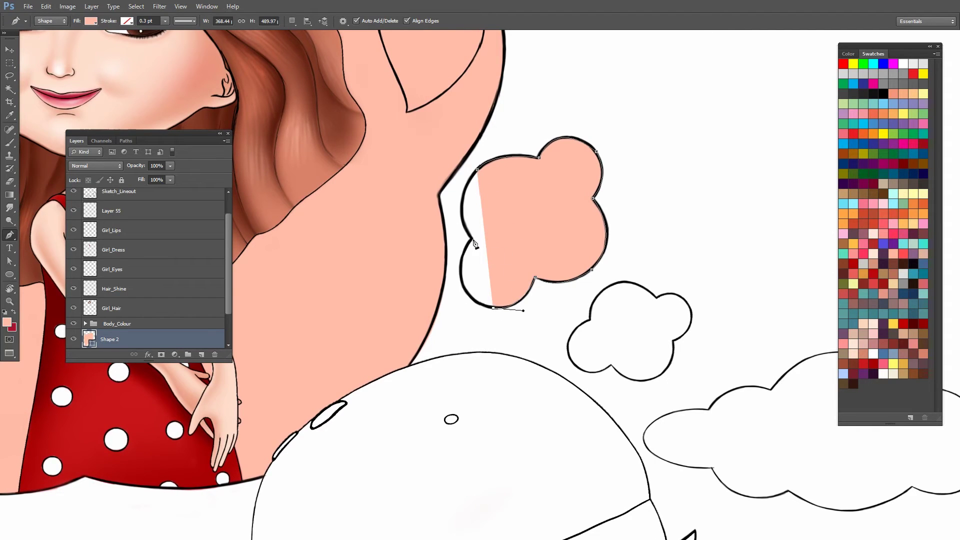
left_click_drag(471, 239, 503, 177)
left_click_drag(492, 173, 479, 250)
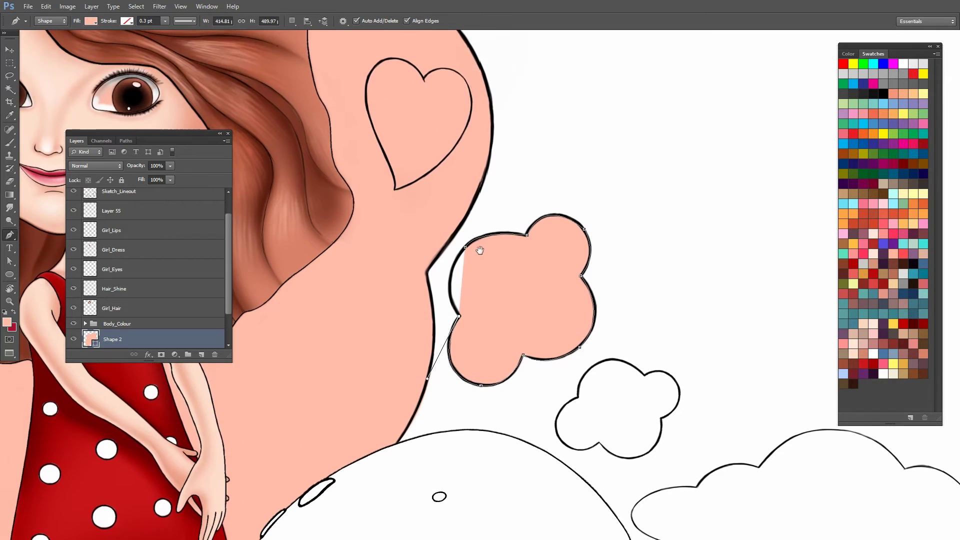
left_click(466, 247)
key("Return")
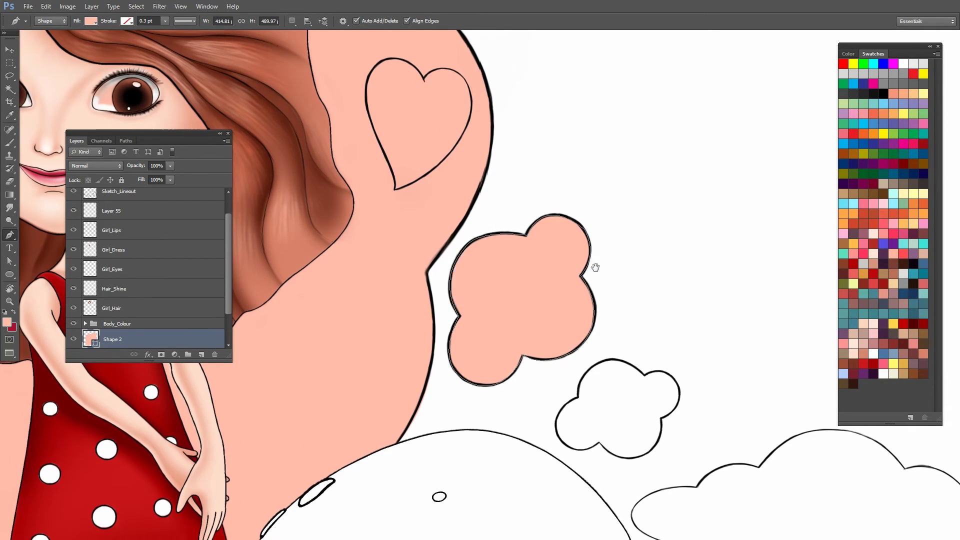
left_click_drag(595, 267, 429, 189)
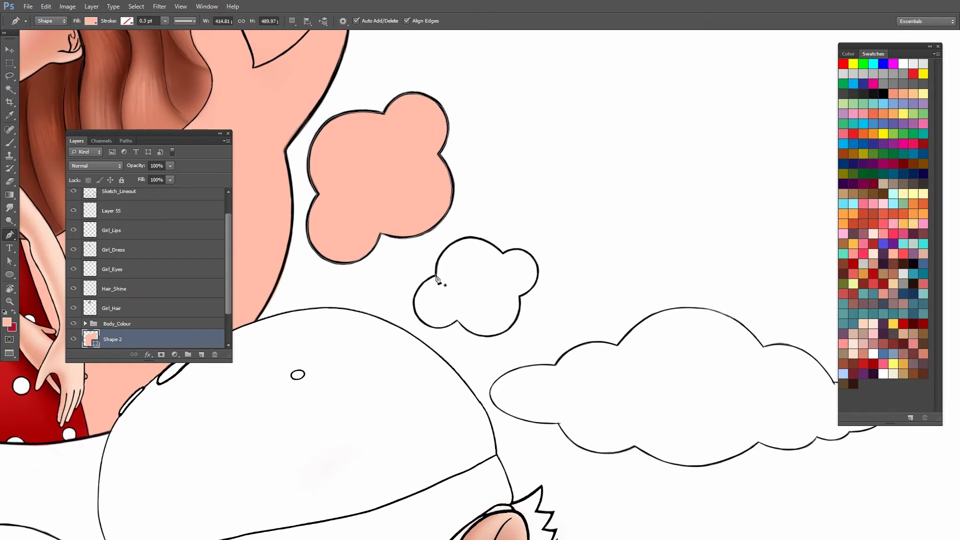
Step: Trace and close a peach shape around the smaller puff below the first cloud
left_click(437, 276)
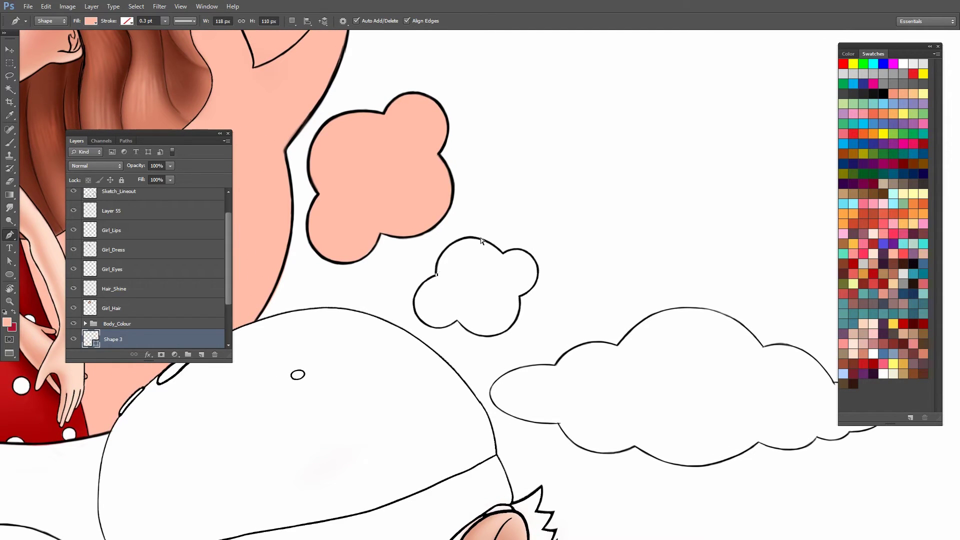
left_click_drag(481, 238, 530, 245)
left_click_drag(530, 246, 525, 242)
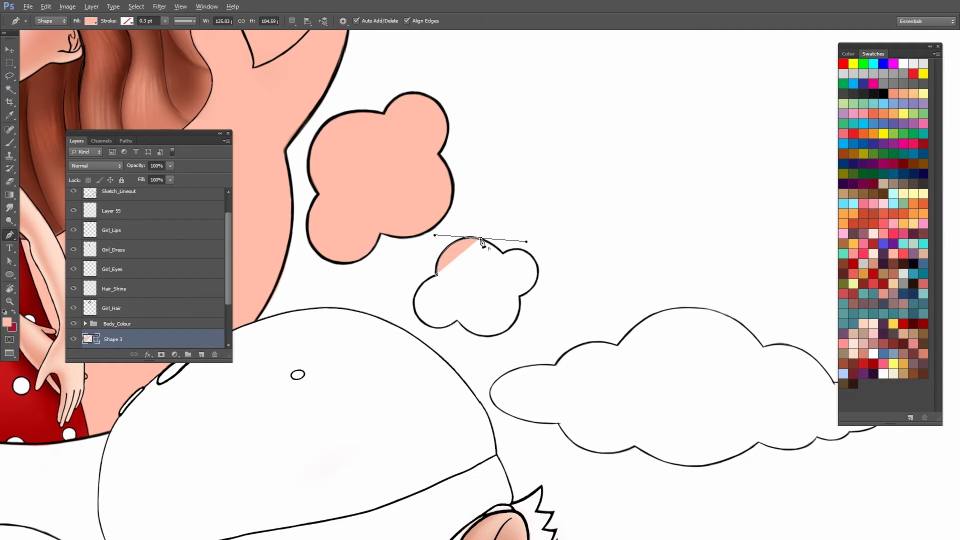
left_click(504, 254)
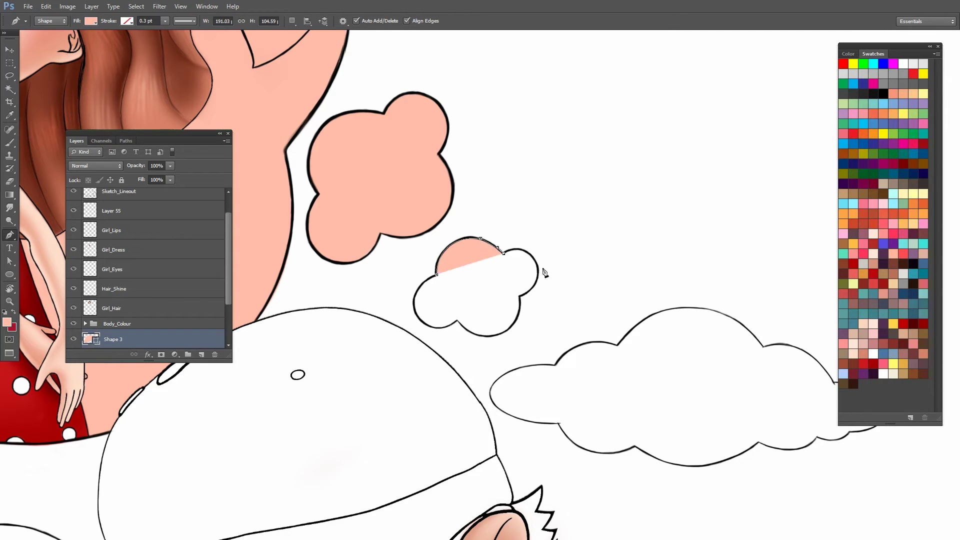
mouse_move(539, 269)
left_mouse_down()
mouse_move(546, 305)
mouse_move(539, 270)
mouse_move(501, 306)
mouse_move(505, 264)
left_mouse_up()
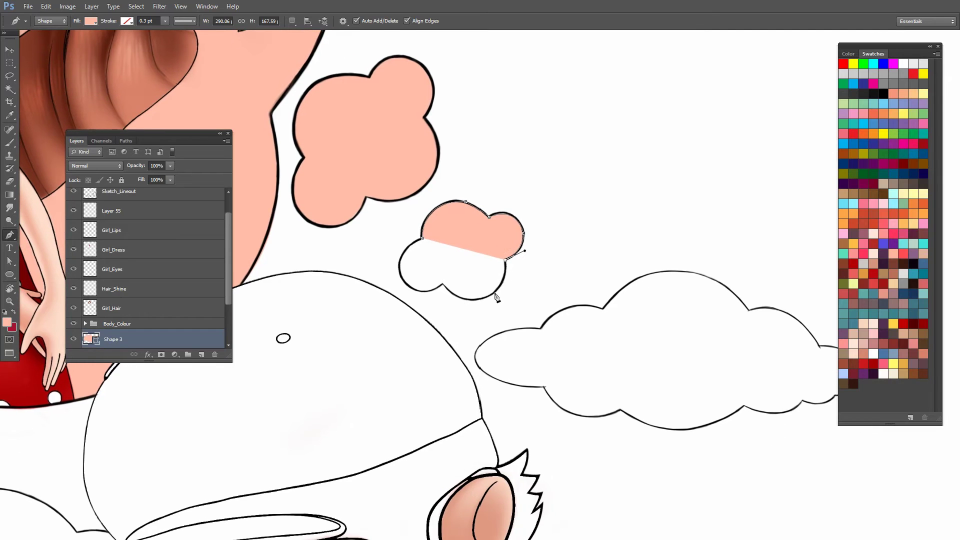
left_click(486, 301)
left_click_drag(470, 301, 465, 305)
mouse_move(442, 284)
left_mouse_down()
mouse_move(431, 260)
mouse_move(382, 251)
left_mouse_up()
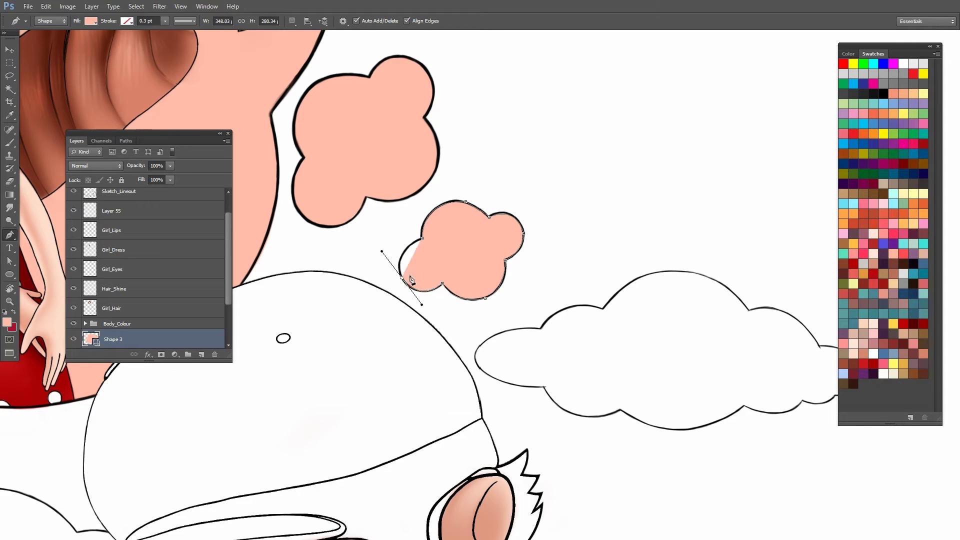
left_click(401, 277, "alt")
key("Return")
left_click_drag(440, 235, 507, 247)
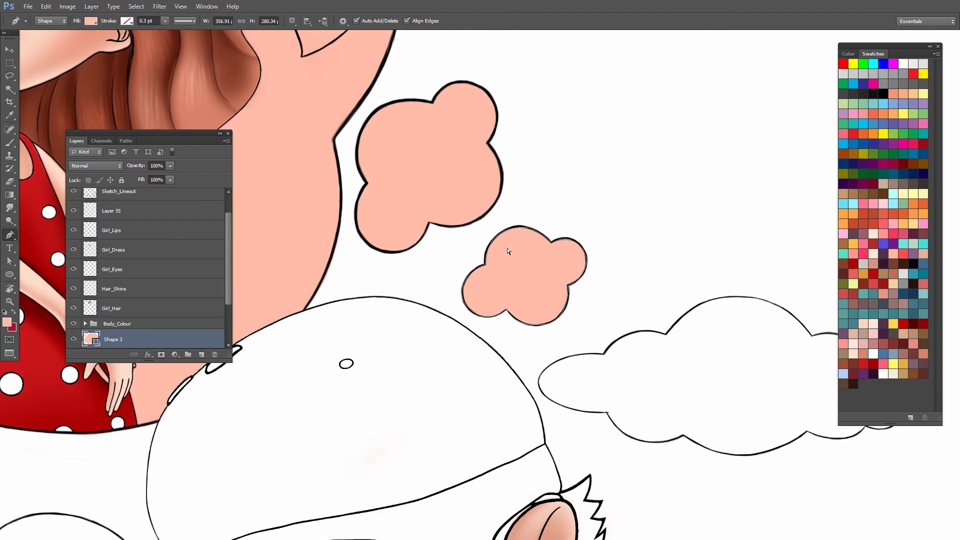
scroll(507, 248, "down", 5)
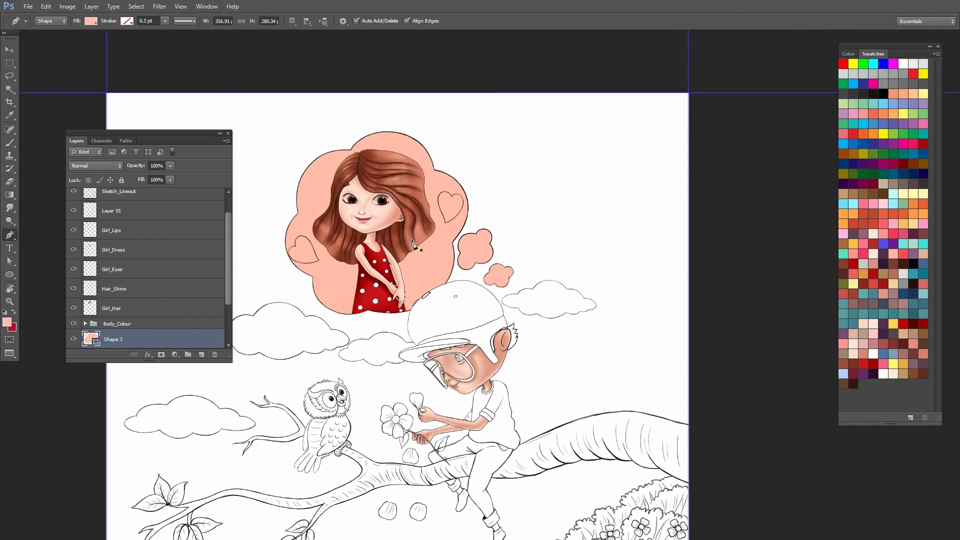
Step: Zoom in on the girl and start a new shape over the left heart's top lobe
key("z")
left_click(300, 235)
left_click(313, 304)
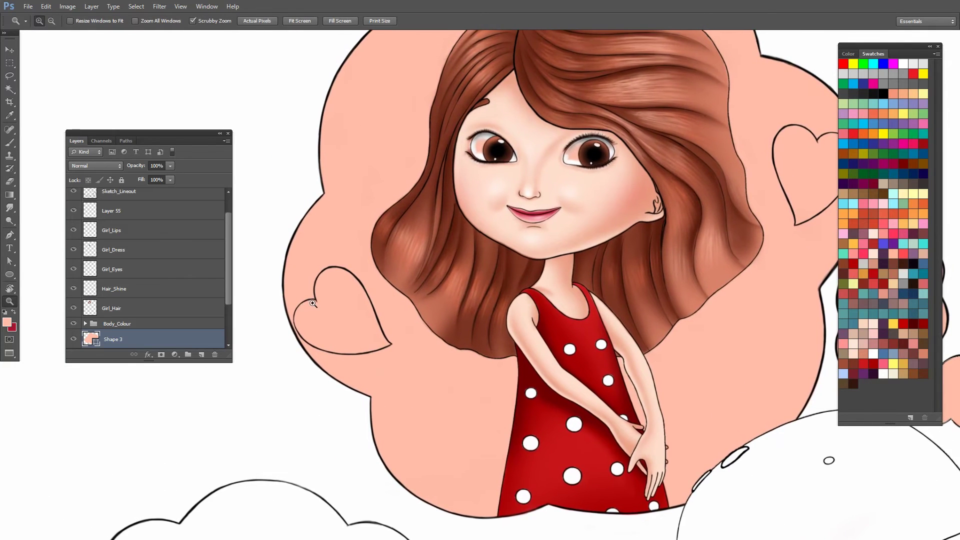
key("p")
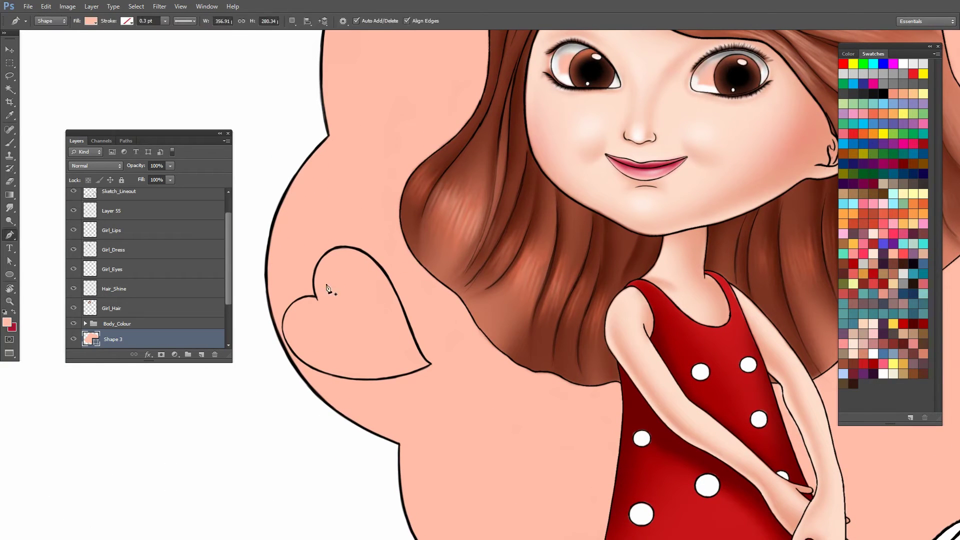
left_click(314, 296)
left_click_drag(350, 249, 401, 254)
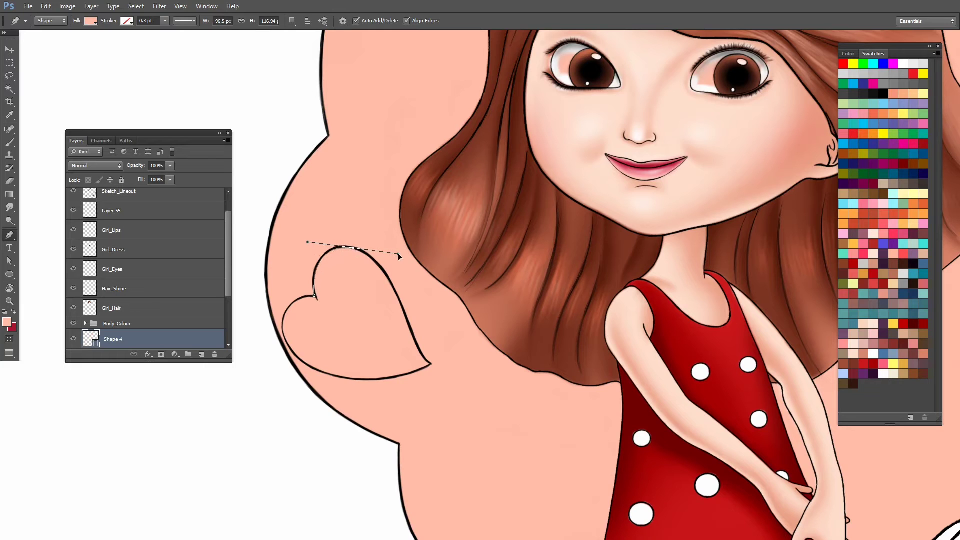
left_click(354, 249, "alt")
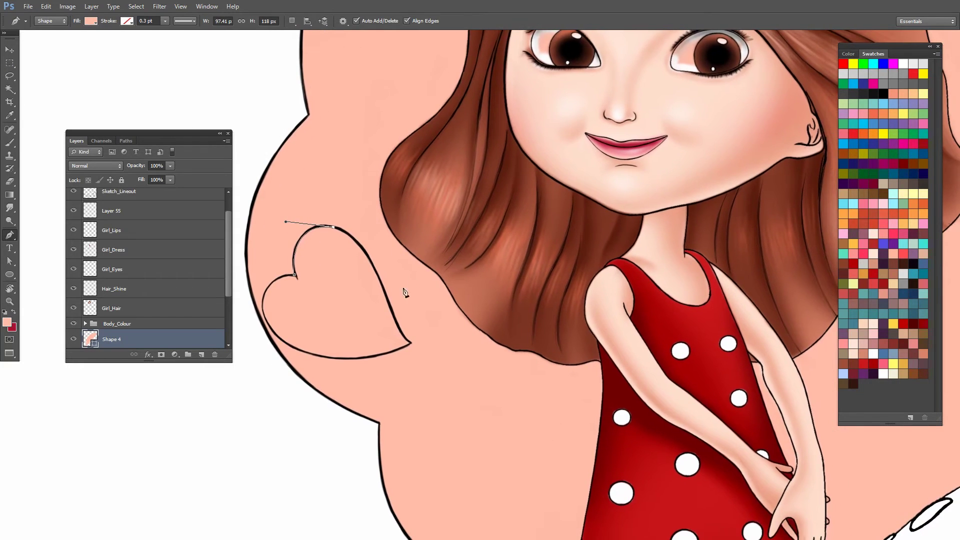
Step: Complete the left heart outline and set the shape's fill to red
left_click_drag(384, 293, 406, 352)
left_click(384, 293, "alt")
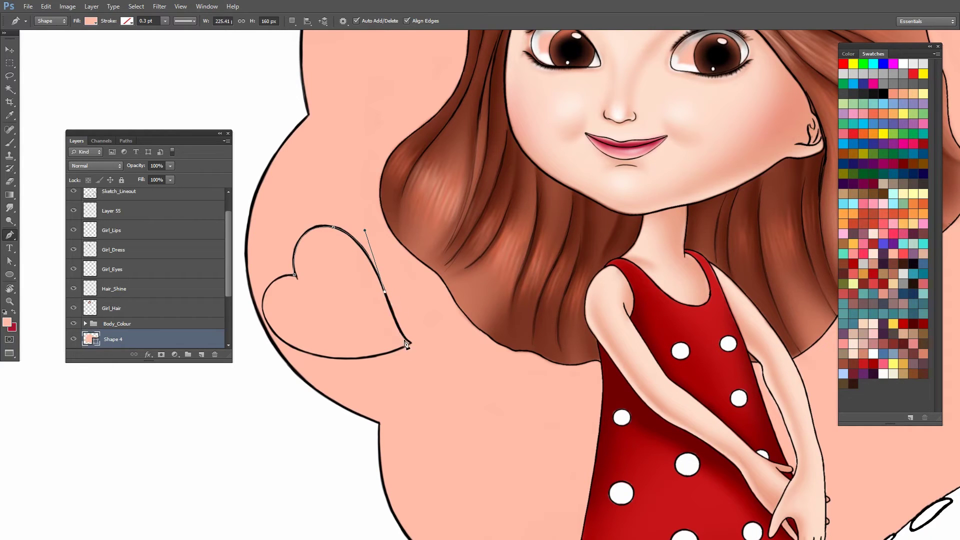
mouse_move(412, 343)
left_mouse_down()
mouse_move(424, 346)
mouse_move(301, 352)
mouse_move(259, 343)
mouse_move(321, 352)
left_mouse_up()
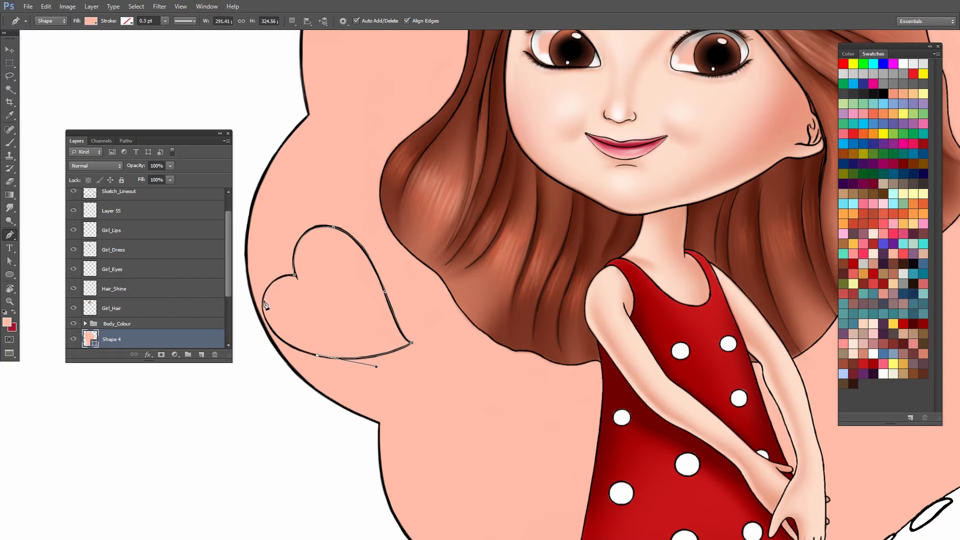
left_click_drag(264, 302, 264, 253)
left_click(295, 276, "ctrl")
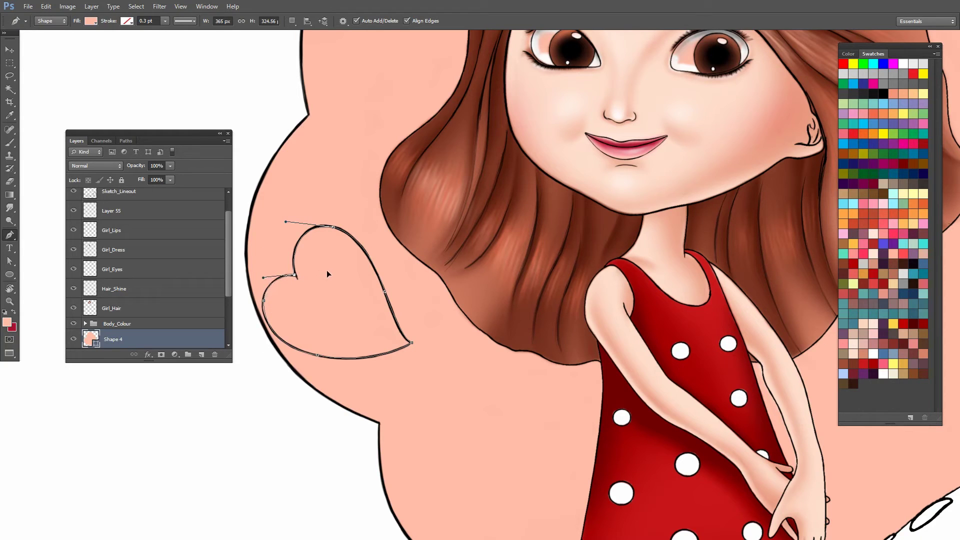
left_click(329, 271, "ctrl")
left_click(861, 365)
Step: Fill the left heart red and Alt-drag a copy onto the right heart outline
key("alt+BackSpace")
key("ctrl+minus")
key("ctrl+minus")
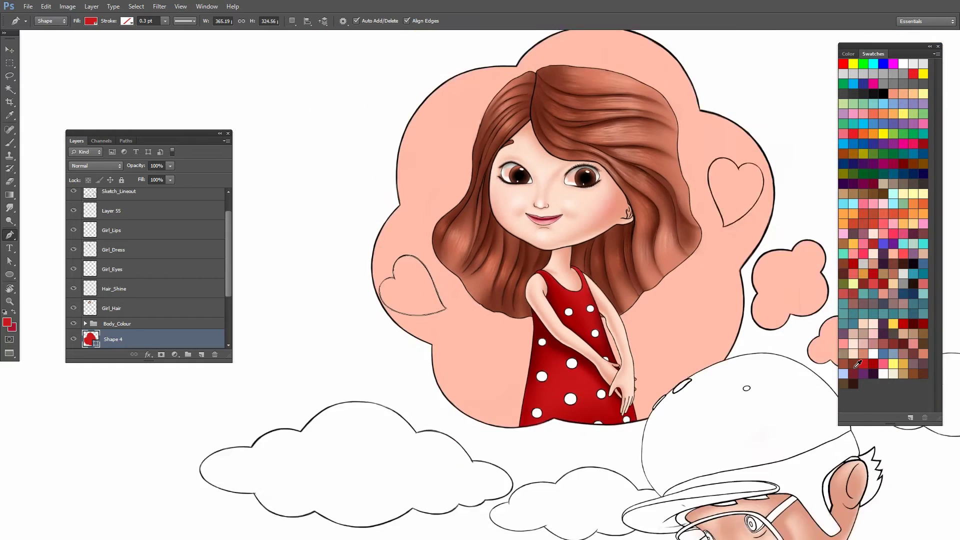
left_click_drag(468, 264, 388, 262)
key("v")
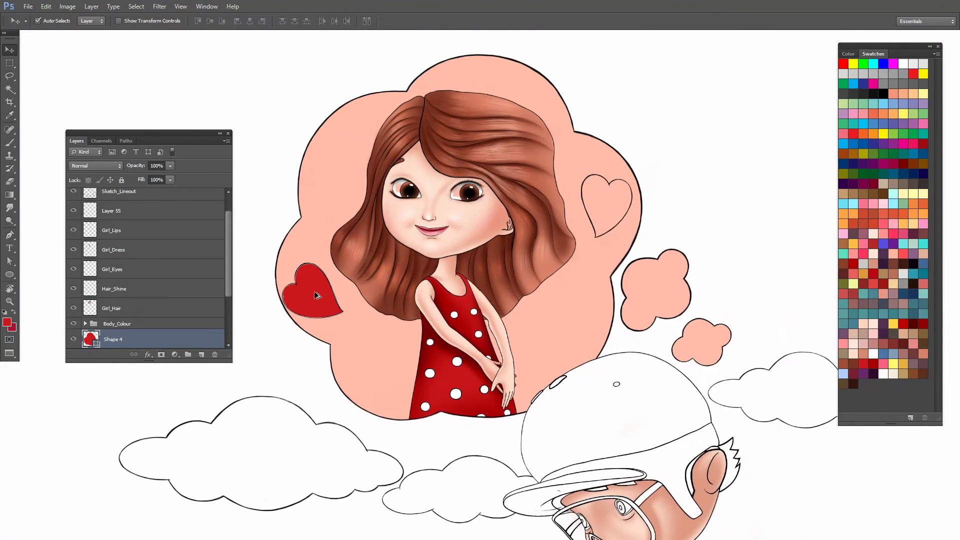
left_click_drag(314, 291, 588, 195)
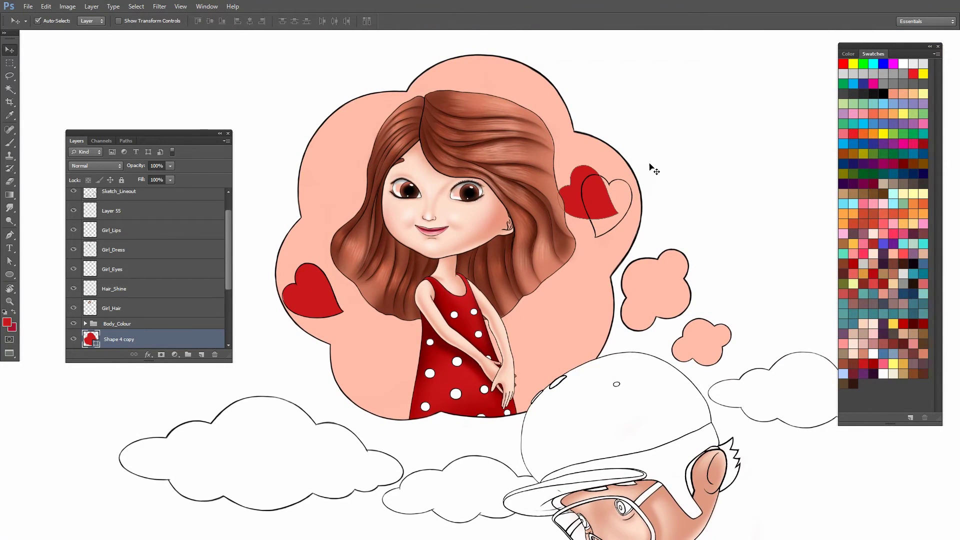
Step: Flip the heart copy horizontally and rotate it to match the right outline
key("ctrl+t")
right_click(591, 191)
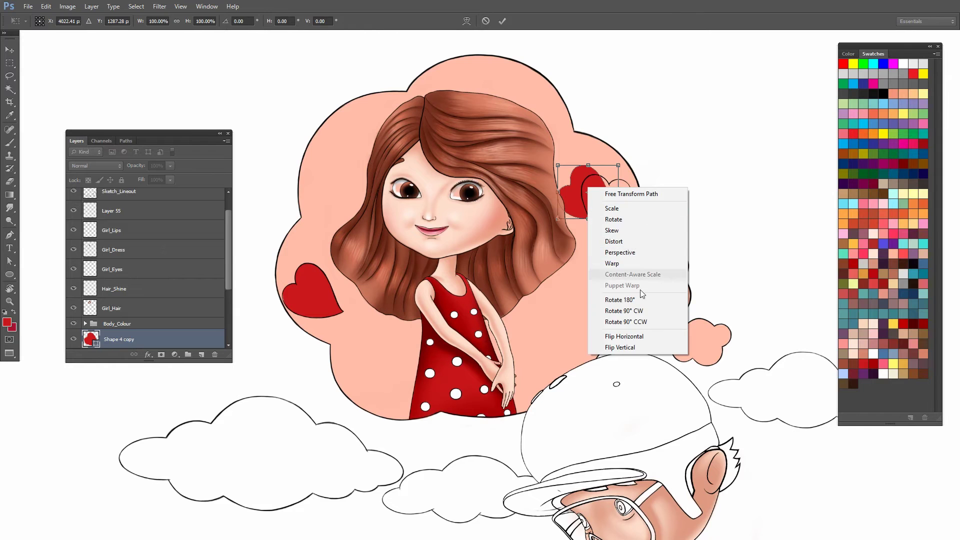
left_click(631, 334)
mouse_move(609, 202)
left_mouse_down()
mouse_move(626, 212)
mouse_move(659, 183)
mouse_move(656, 175)
mouse_move(621, 199)
left_mouse_up()
mouse_move(678, 195)
left_mouse_down()
mouse_move(671, 193)
mouse_move(681, 197)
left_mouse_up()
key("Return")
Step: Fine-tune the heart copy's position, rotation and width so it sits on its outline
key("z")
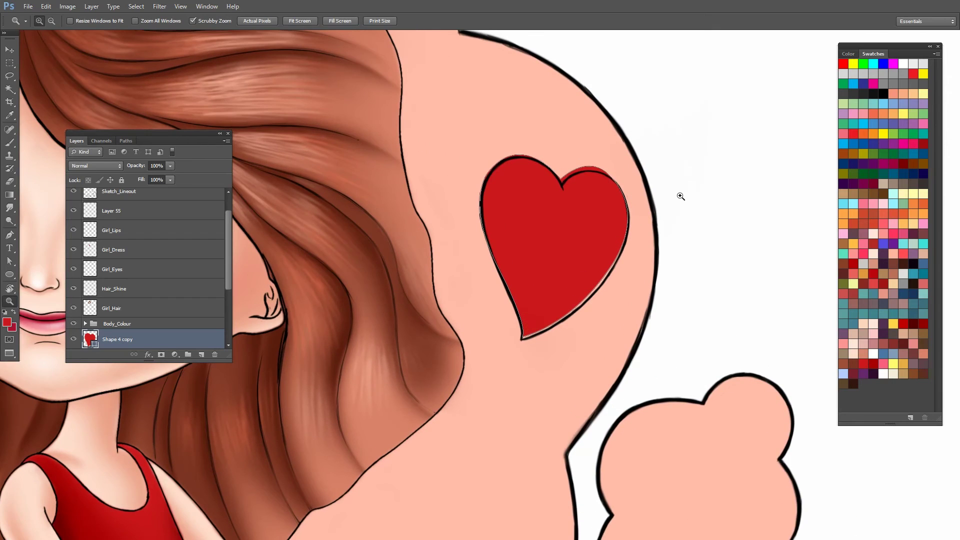
key("ctrl+t")
left_click_drag(608, 216, 609, 215)
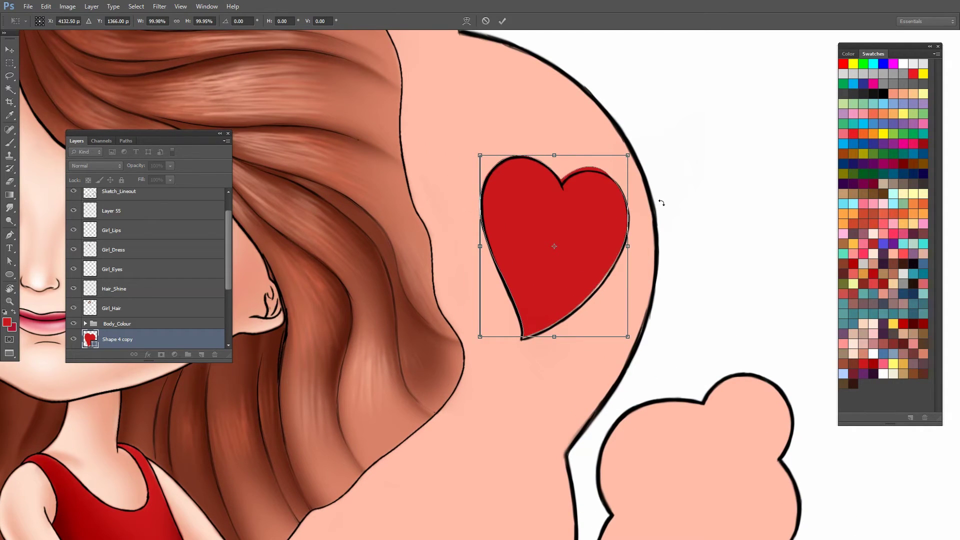
left_click_drag(659, 204, 663, 198)
left_click_drag(614, 216, 611, 221)
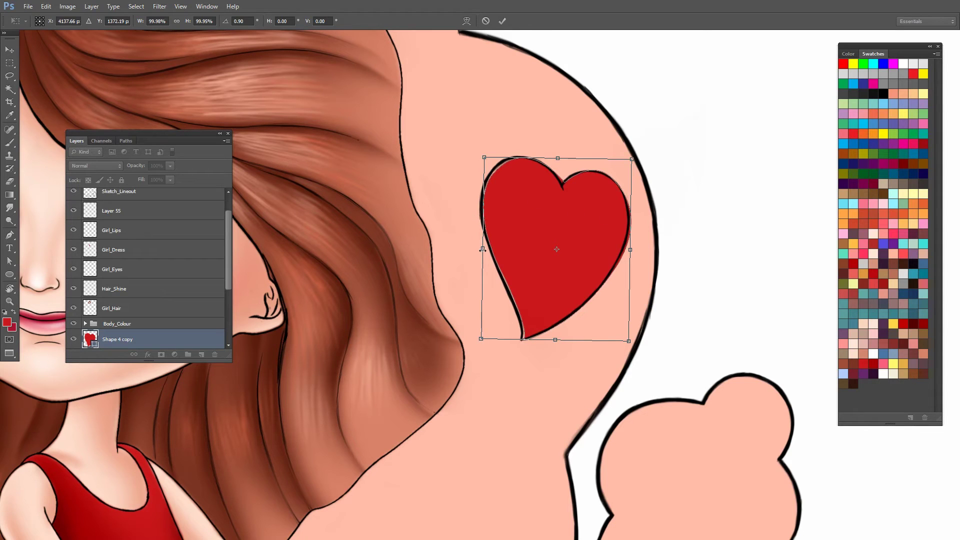
left_click_drag(483, 248, 481, 249)
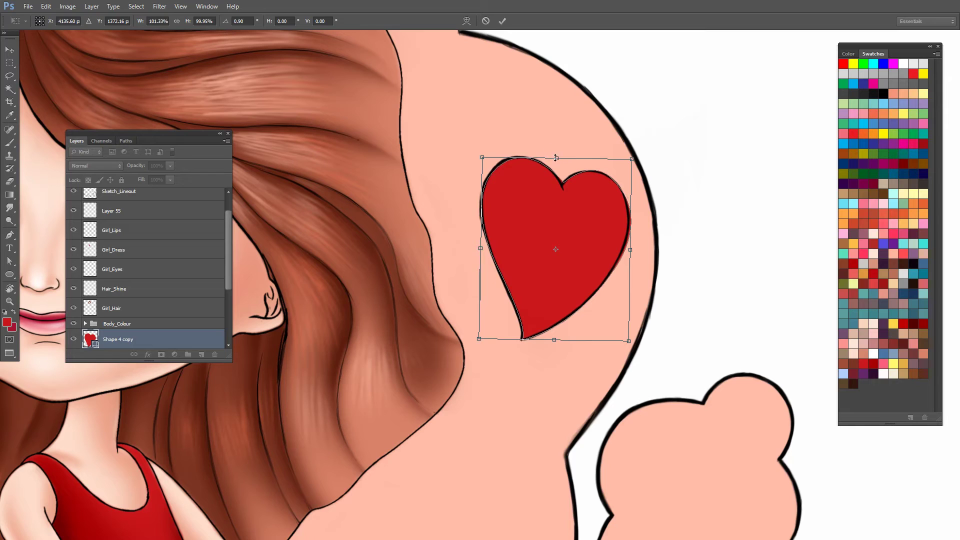
Step: Reshape the copied heart's top-left lobe and right curve with the Pen tool
key("Return")
key("z")
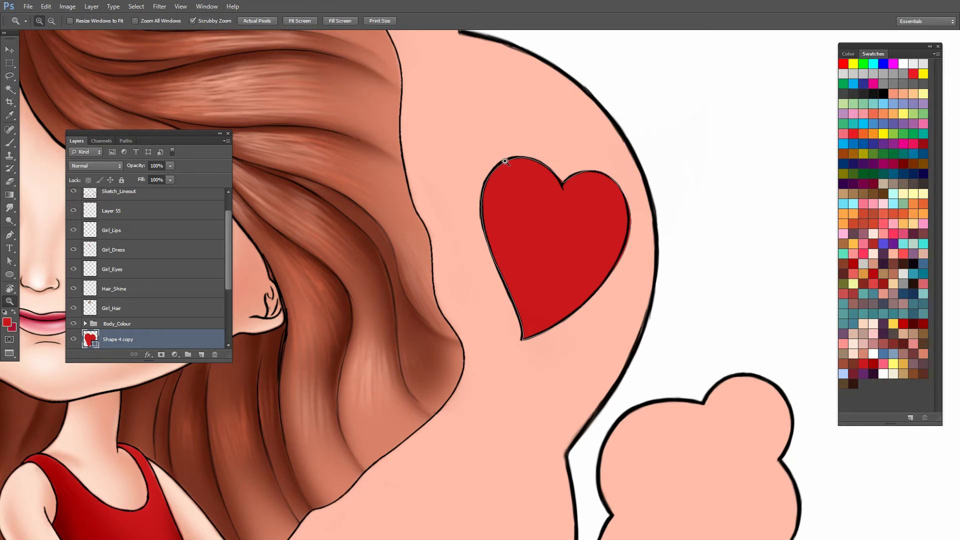
key("p")
left_click(510, 161, "ctrl")
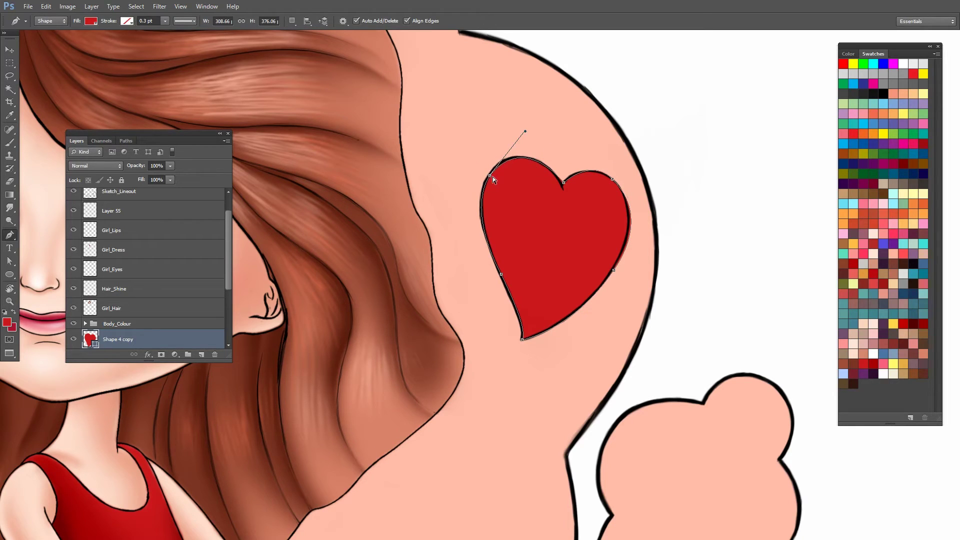
left_click_drag(490, 176, 465, 206)
left_click(564, 185, "ctrl")
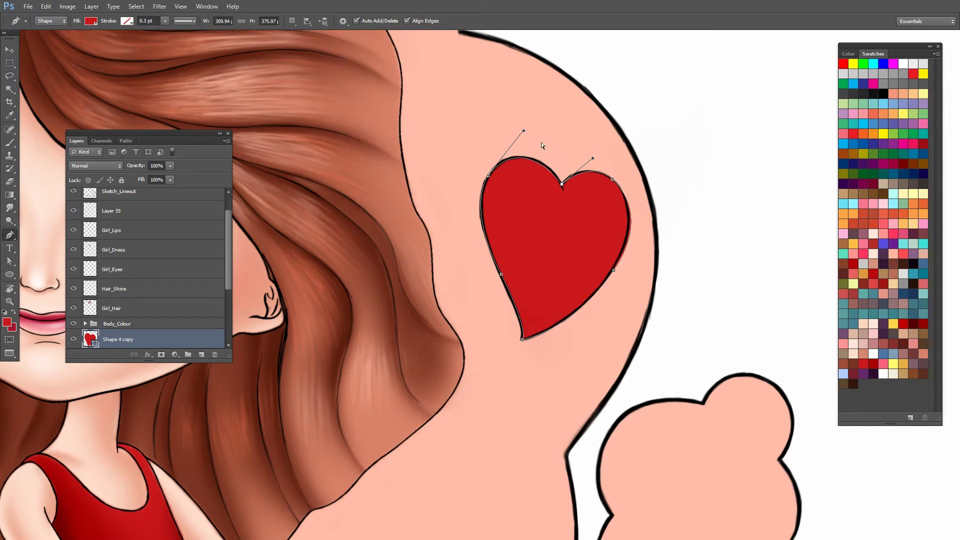
left_click_drag(522, 133, 526, 132)
left_click_drag(653, 219, 648, 212)
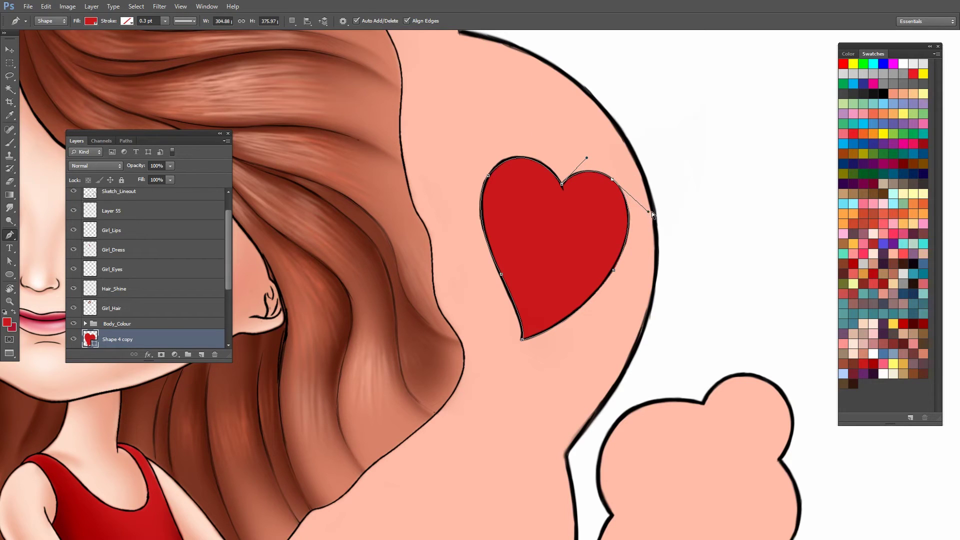
Step: Refine the heart's lower-right and upper-left curves to the outline, then fit the view
left_click(614, 270, "ctrl")
left_click(575, 331, "ctrl")
left_click_drag(573, 330, 575, 324)
left_click(501, 274, "ctrl")
left_click_drag(465, 208, 465, 206)
left_click(489, 175, "ctrl")
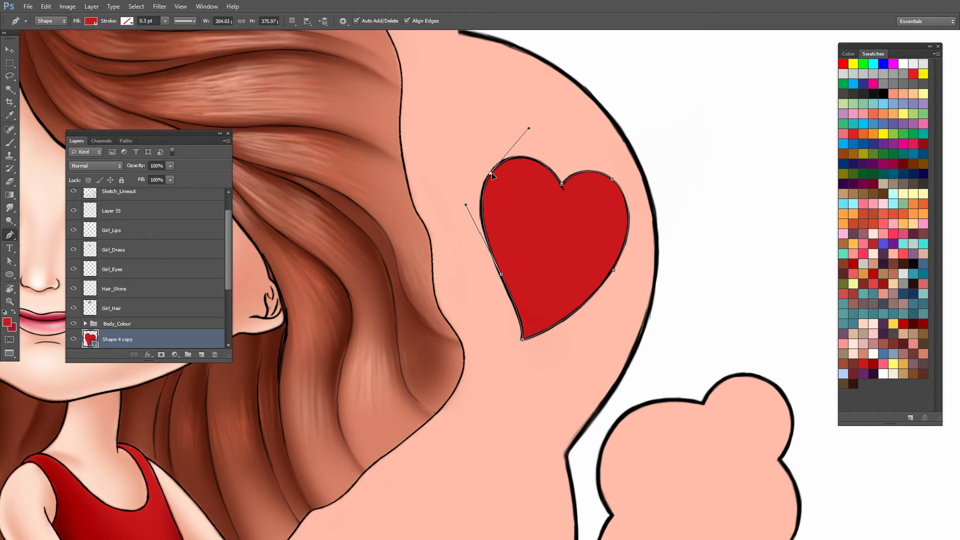
left_click_drag(491, 175, 517, 148)
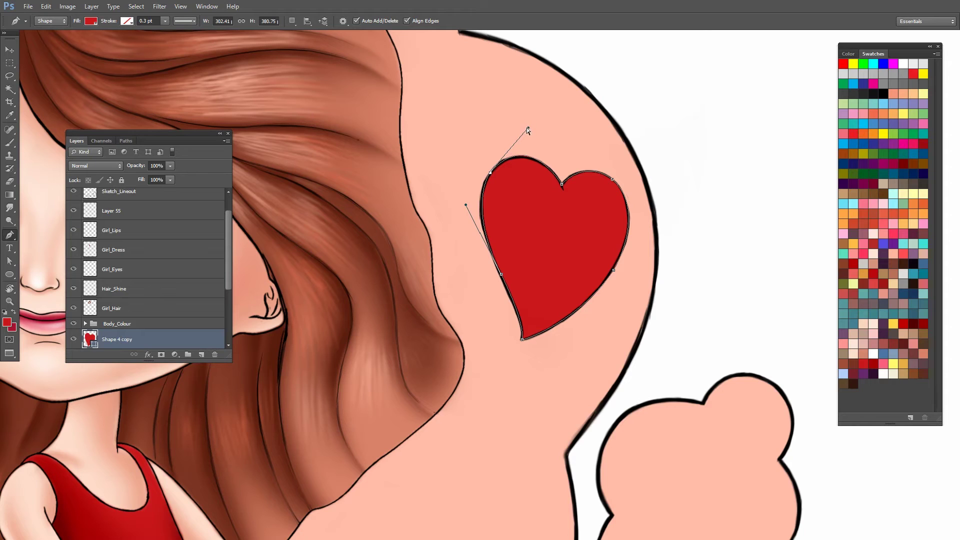
left_click_drag(528, 129, 529, 131)
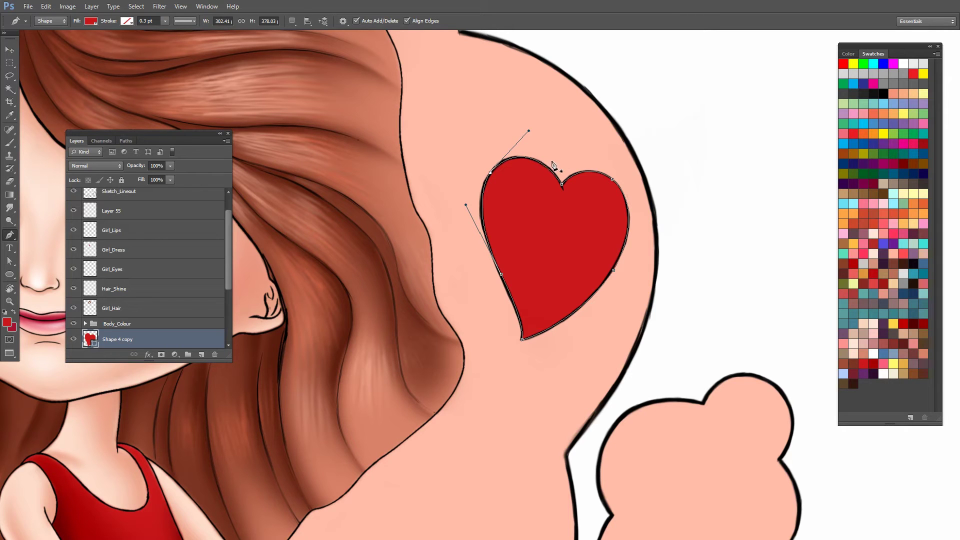
key("ctrl+0")
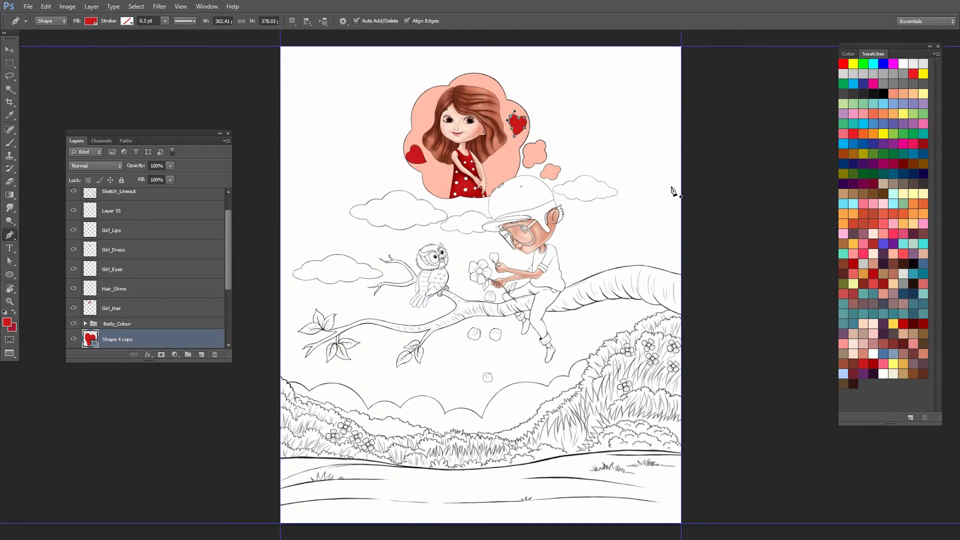
Step: Select the bottom layer and zoom in close on the boy's white helmet below the bubble
key("z")
key("alt+comma")
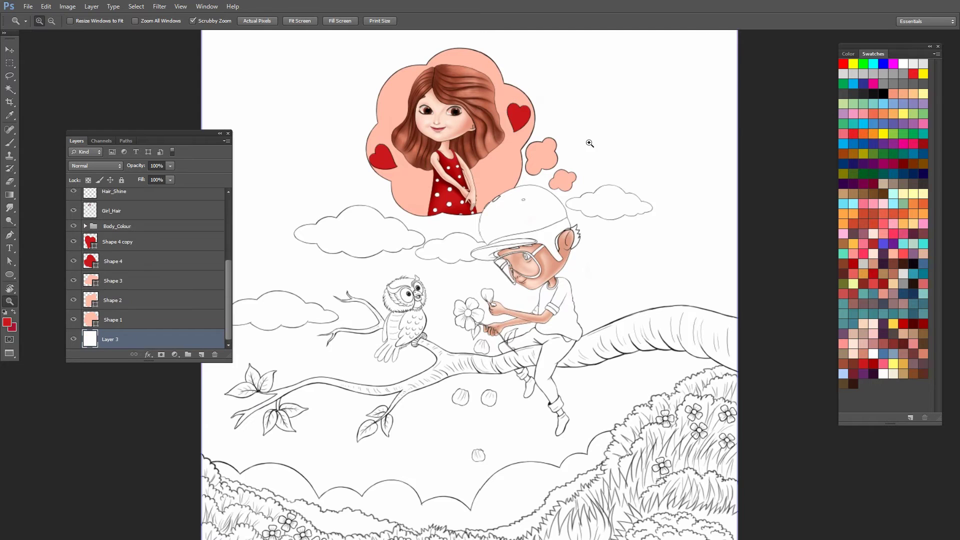
scroll(549, 200, "up", 2)
left_click(548, 200)
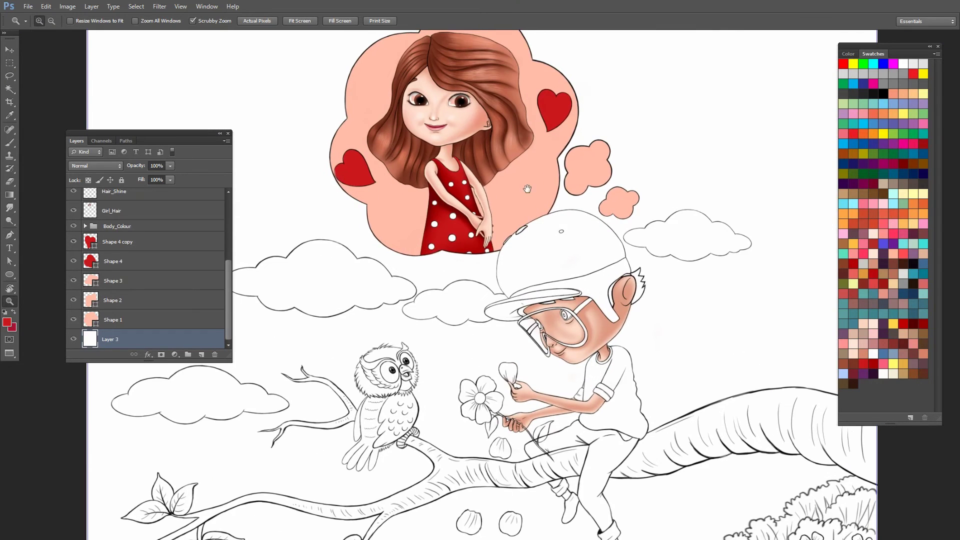
left_click_drag(529, 191, 533, 213)
key("v")
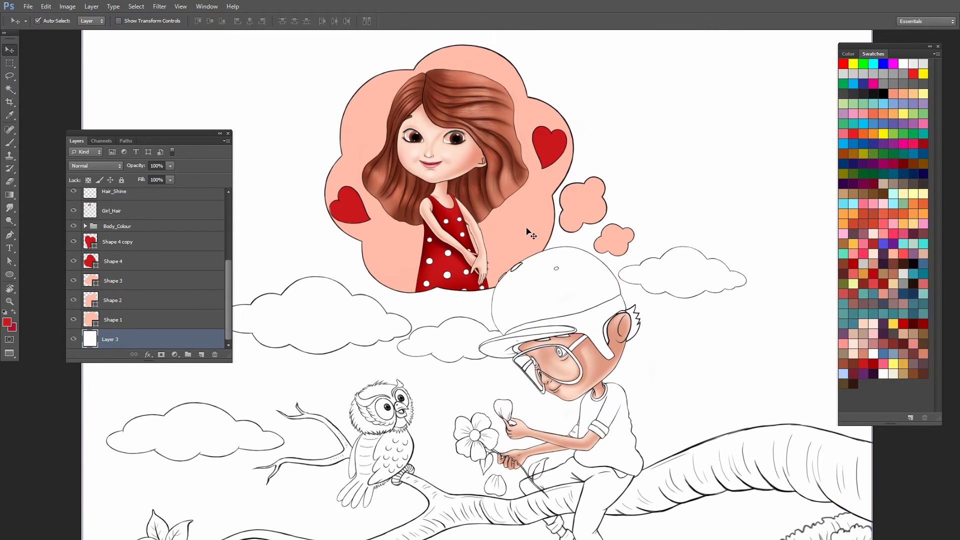
left_click_drag(530, 235, 475, 174)
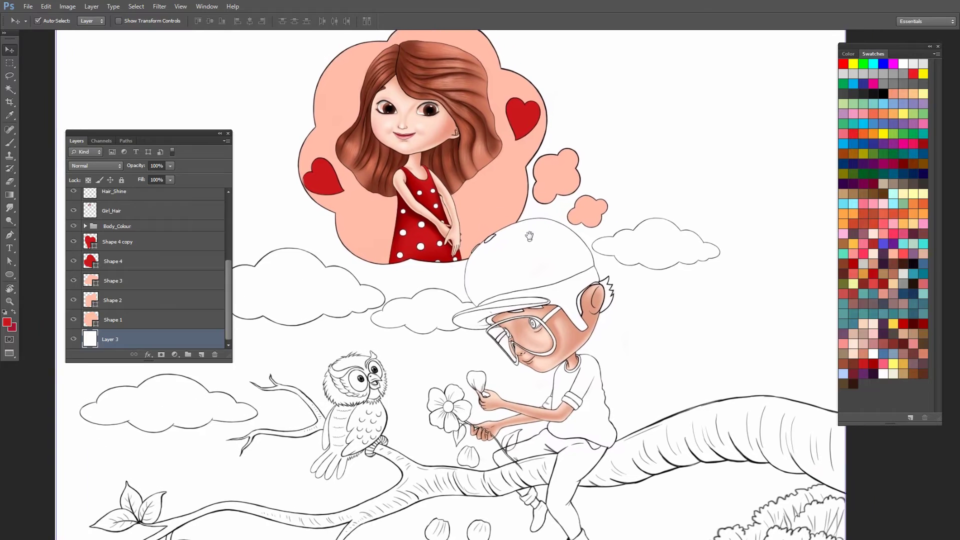
key("z")
left_click(459, 251)
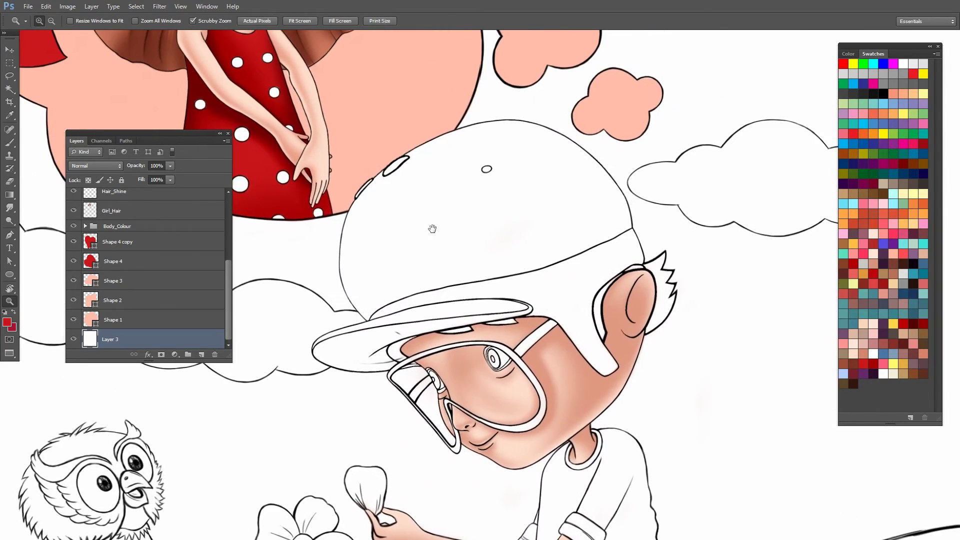
left_click(408, 278)
left_click_drag(408, 278, 396, 234)
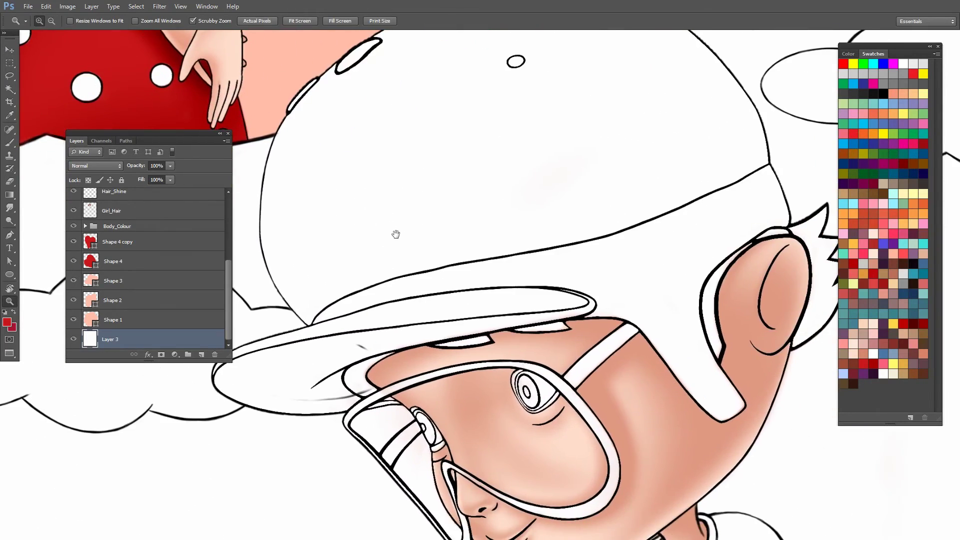
Step: Start a red pen shape with curved anchors along the helmet brim
key("p")
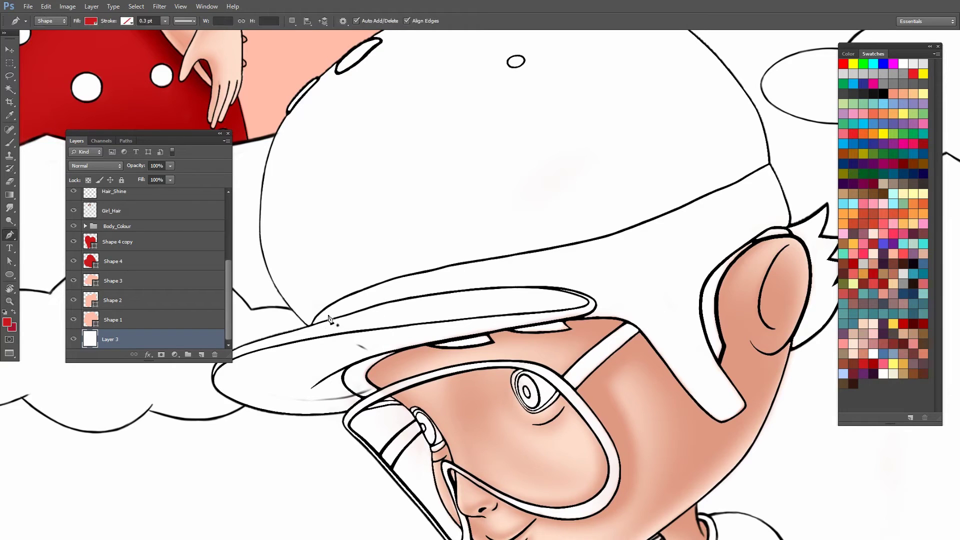
left_click(312, 326)
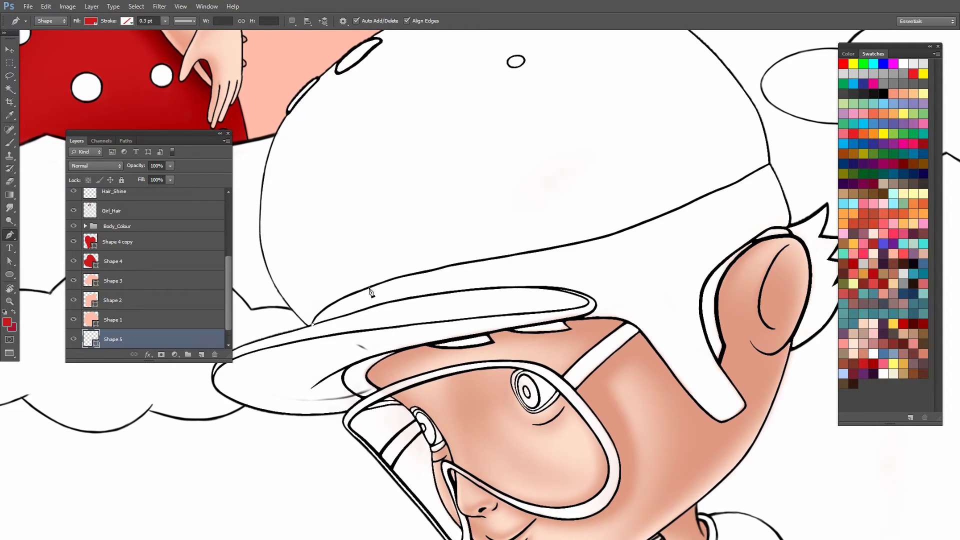
left_click_drag(373, 288, 427, 270)
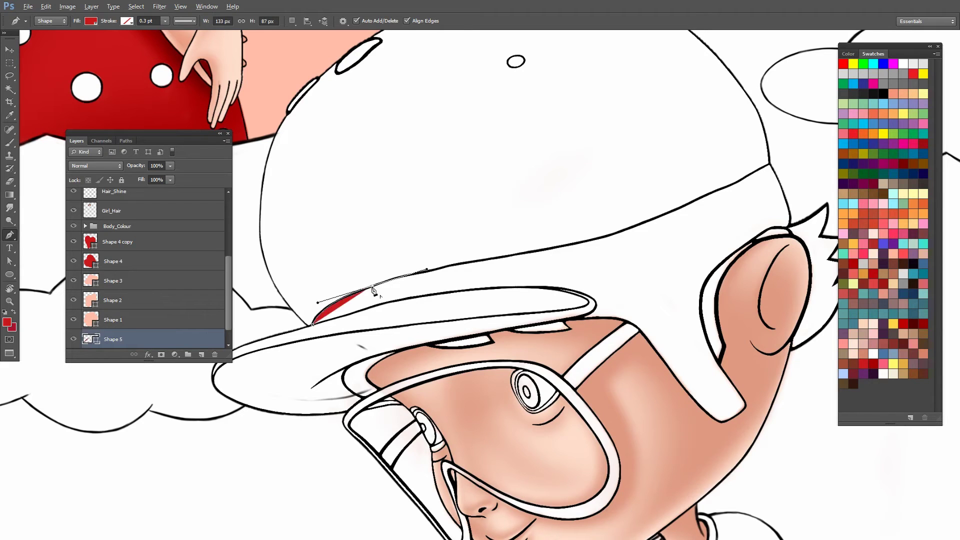
left_click_drag(461, 264, 503, 261)
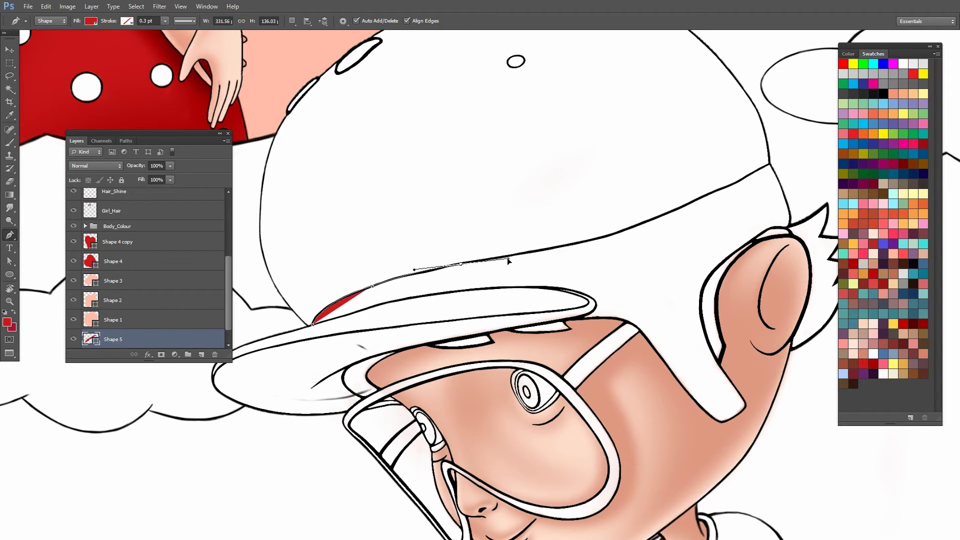
left_click(460, 264, "alt")
mouse_move(569, 256)
left_mouse_down()
mouse_move(505, 284)
mouse_move(526, 269)
left_mouse_up()
left_click(506, 276, "alt")
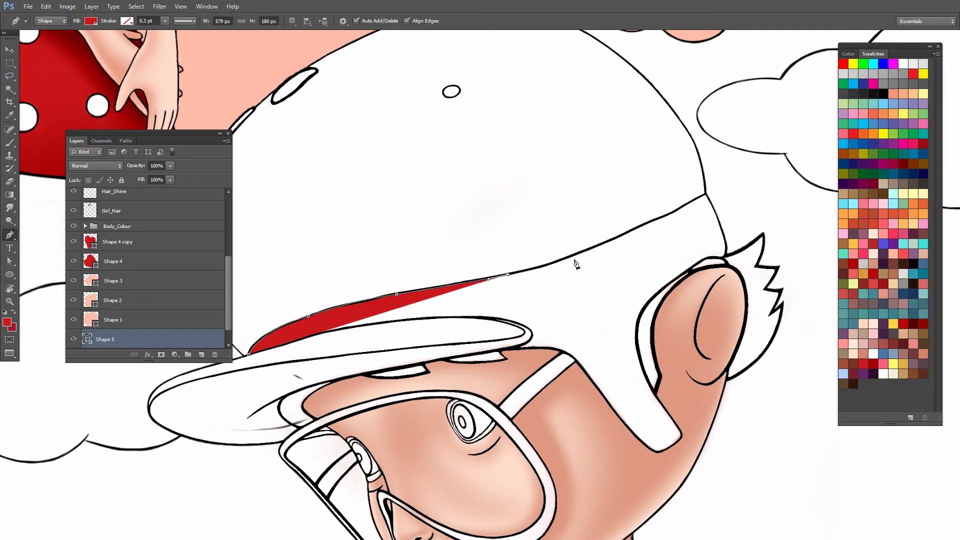
left_click_drag(625, 234, 671, 210)
Step: Continue the shape up the helmet's side edge and across the top of the dome
scroll(628, 238, "up", 2)
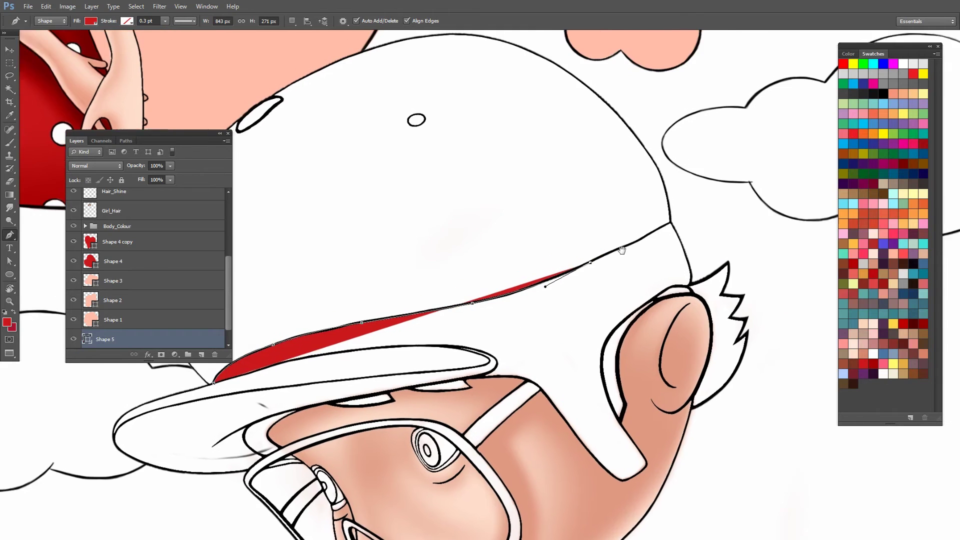
scroll(648, 247, "right", 2)
left_click(652, 242)
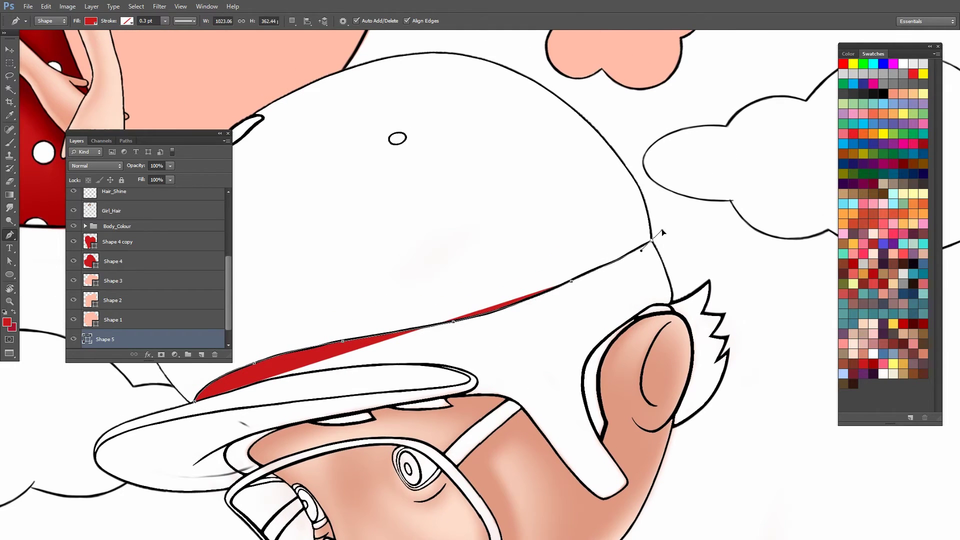
left_click_drag(662, 230, 664, 227)
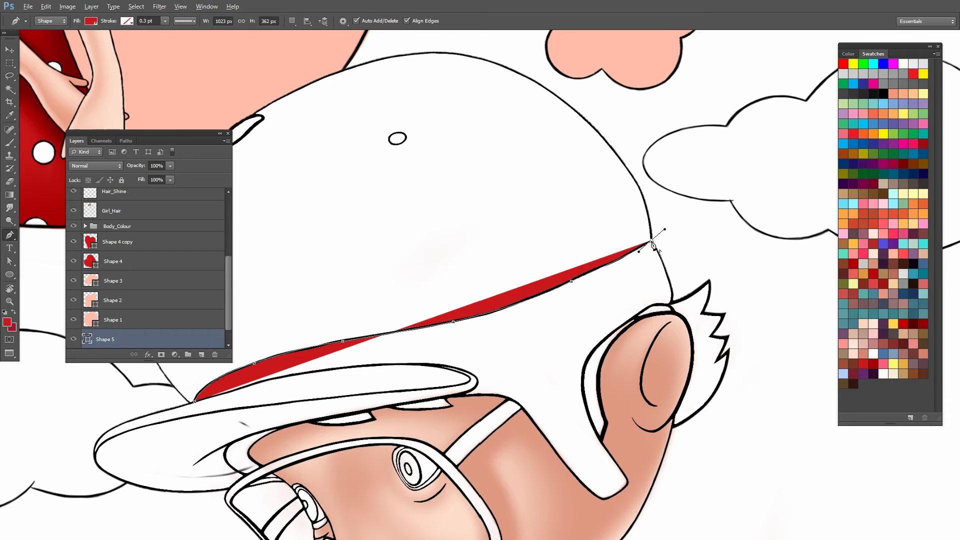
scroll(652, 244, "up", 2)
left_click(606, 197)
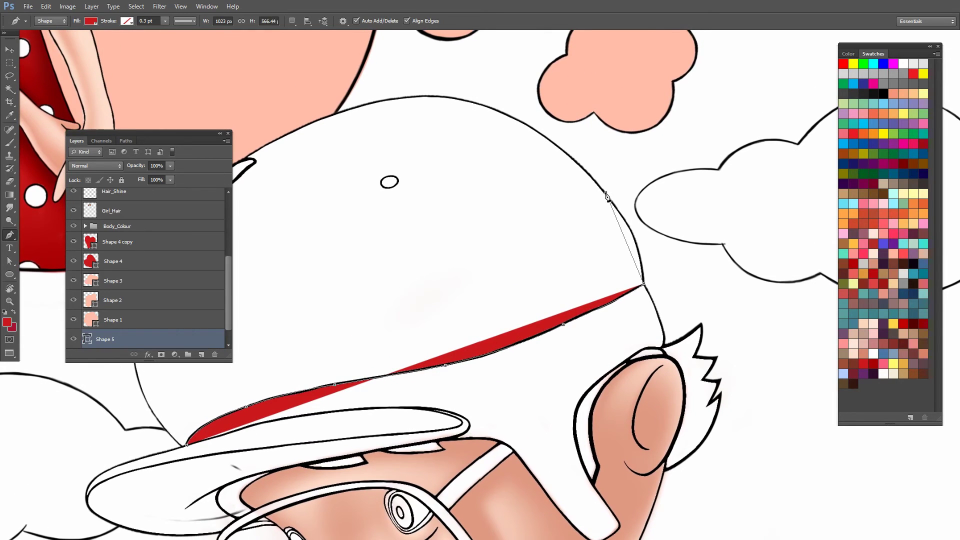
left_click_drag(602, 186, 587, 164)
left_click_drag(626, 222, 646, 238)
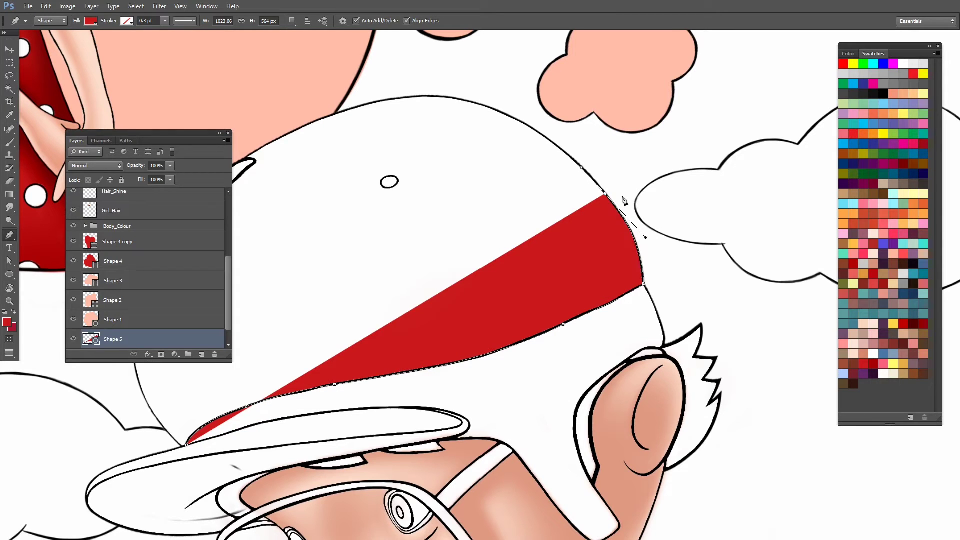
left_click_drag(578, 182, 596, 226)
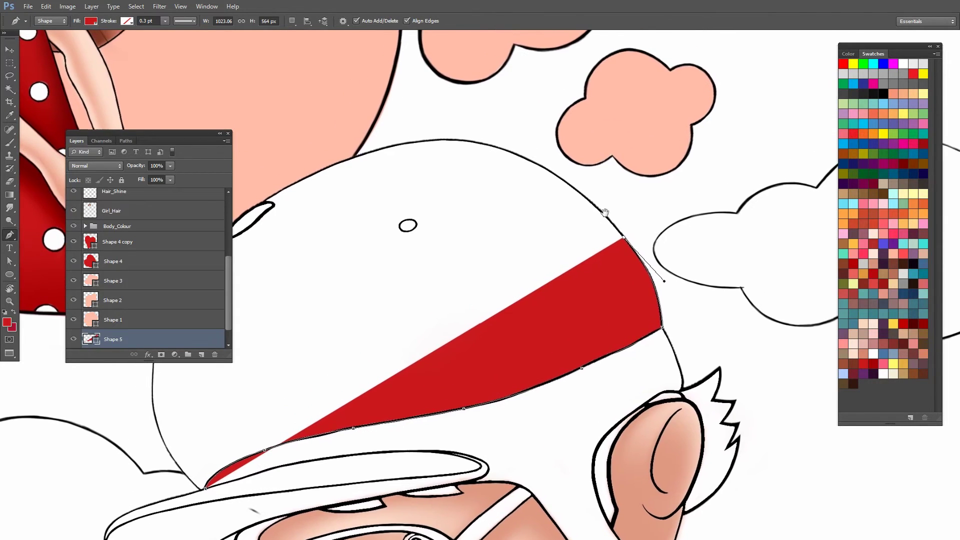
left_click_drag(507, 150, 435, 125)
left_click_drag(435, 125, 424, 117)
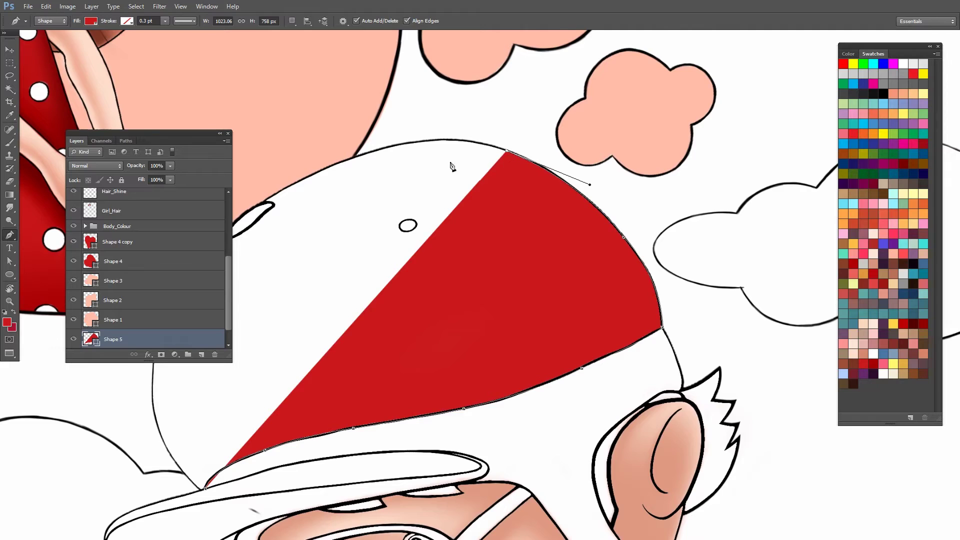
mouse_move(414, 158)
left_mouse_down()
mouse_move(493, 176)
mouse_move(369, 192)
mouse_move(269, 260)
left_mouse_up()
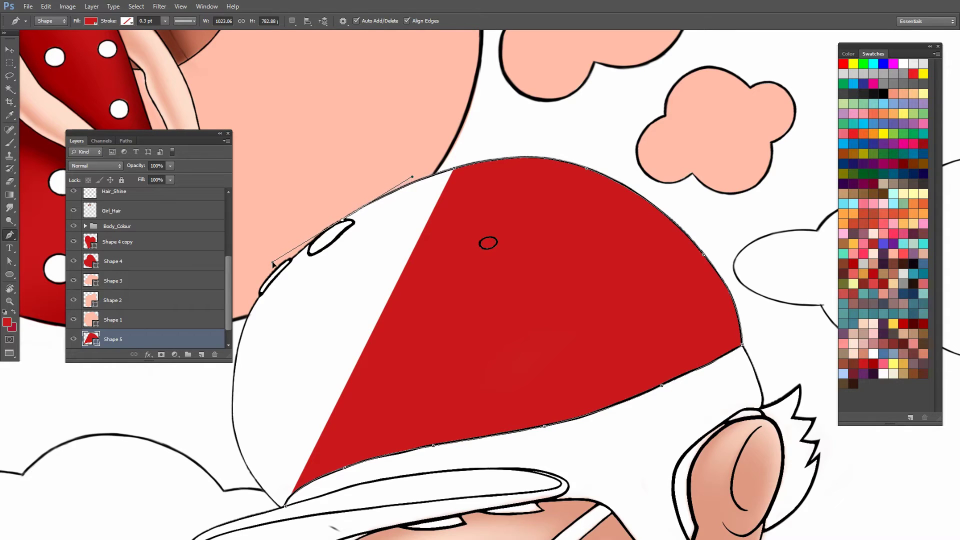
Step: Trace anchors past the vent holes along the helmet's left edge
left_click(343, 221, "alt")
left_click_drag(376, 229, 438, 223)
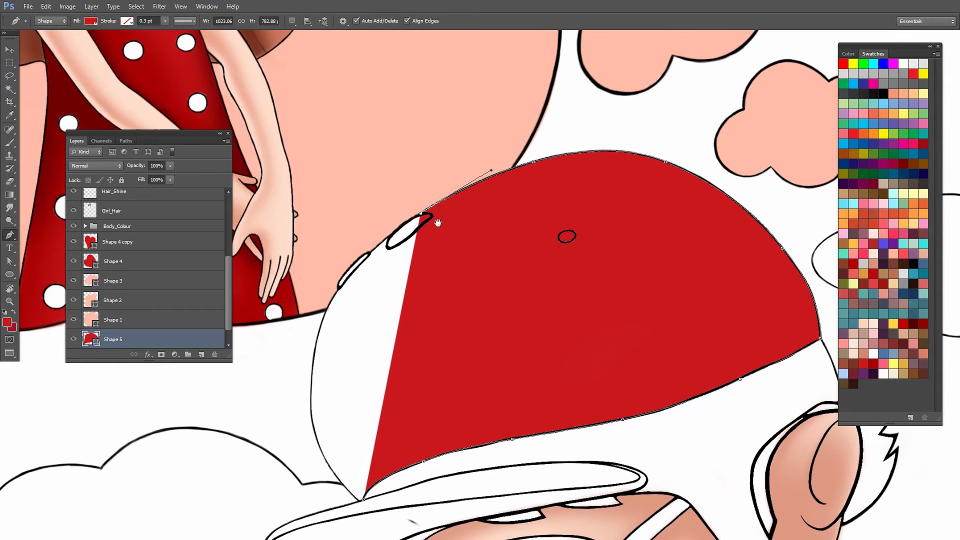
left_click(388, 239, "ctrl")
left_click(388, 239)
left_click_drag(393, 247, 438, 224)
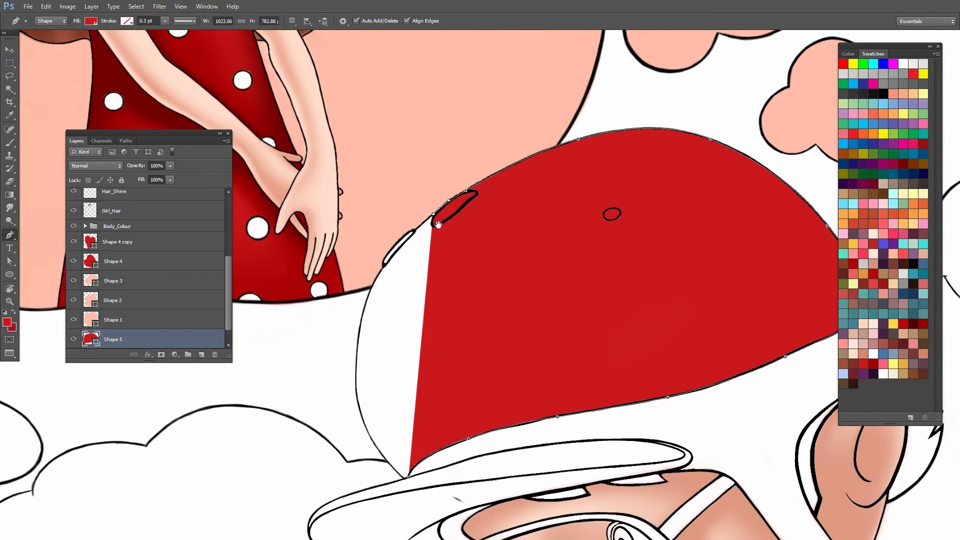
left_click(415, 231)
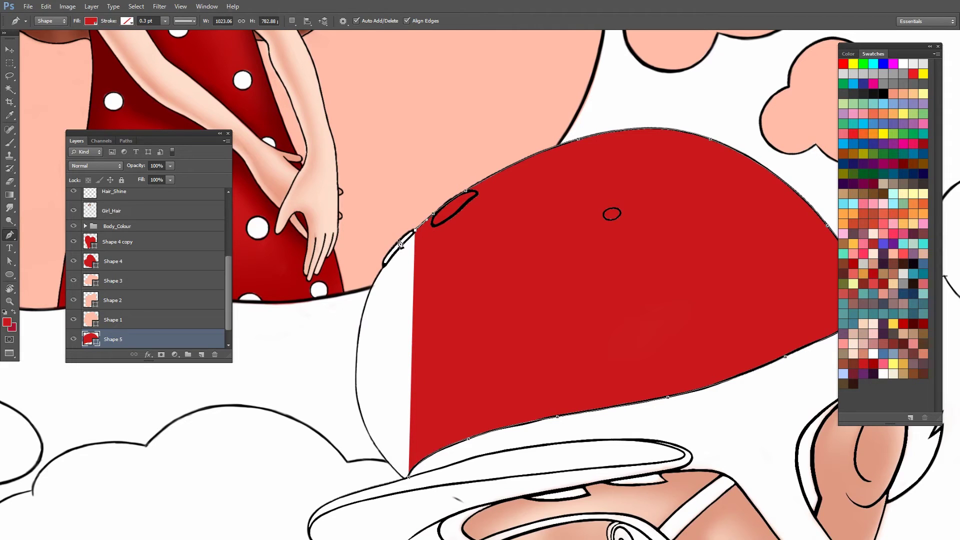
left_click_drag(400, 244, 391, 247)
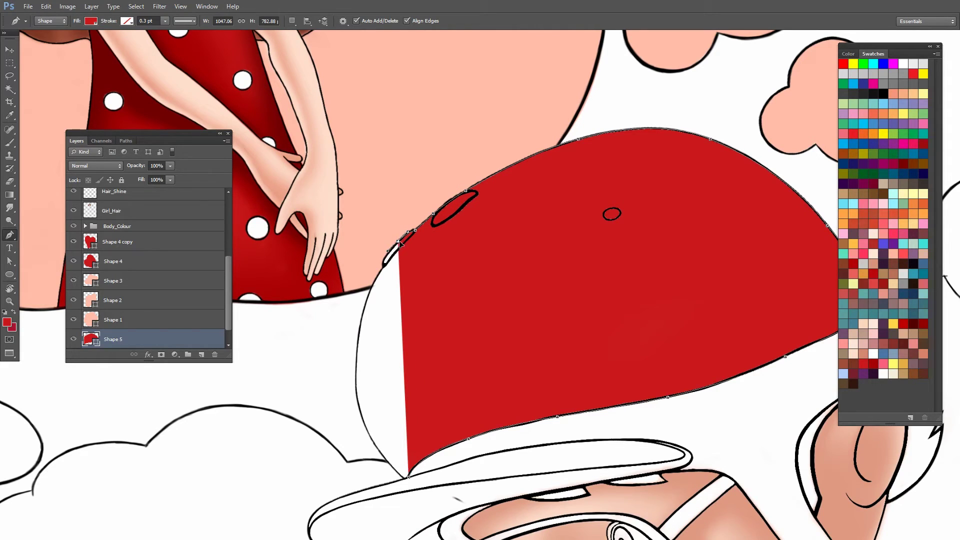
left_click_drag(413, 243, 430, 219)
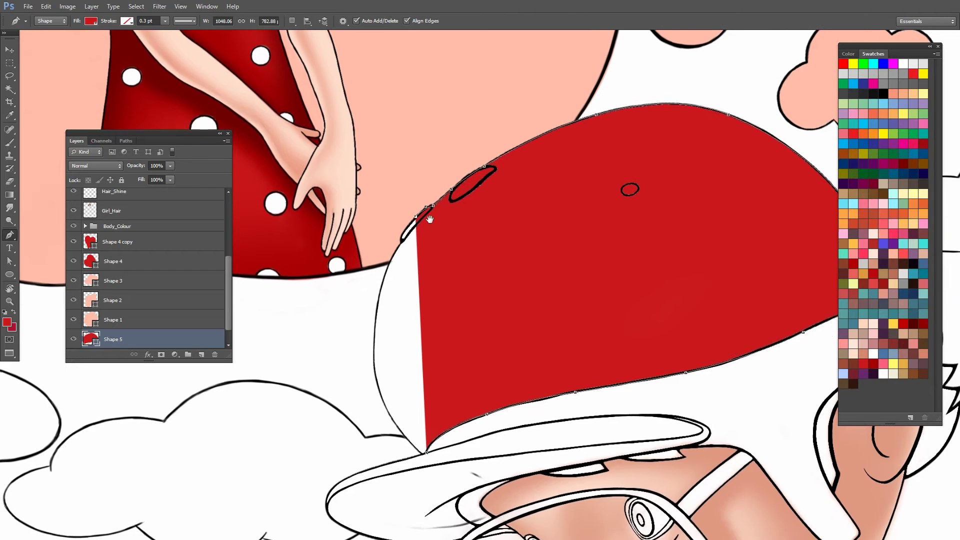
left_click(400, 245)
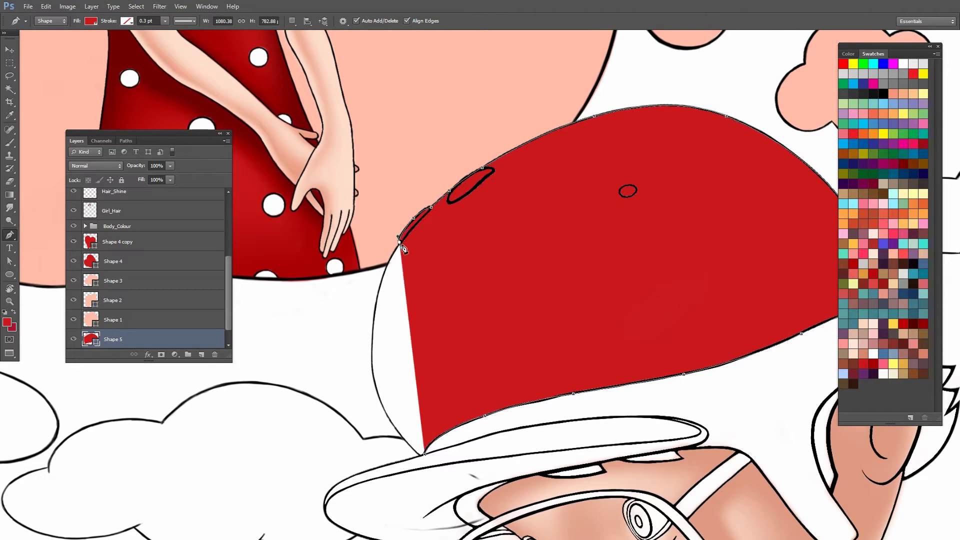
Step: Bring the path down the dome's left side to the brim and refine the left curve
scroll(390, 260, "down", 3)
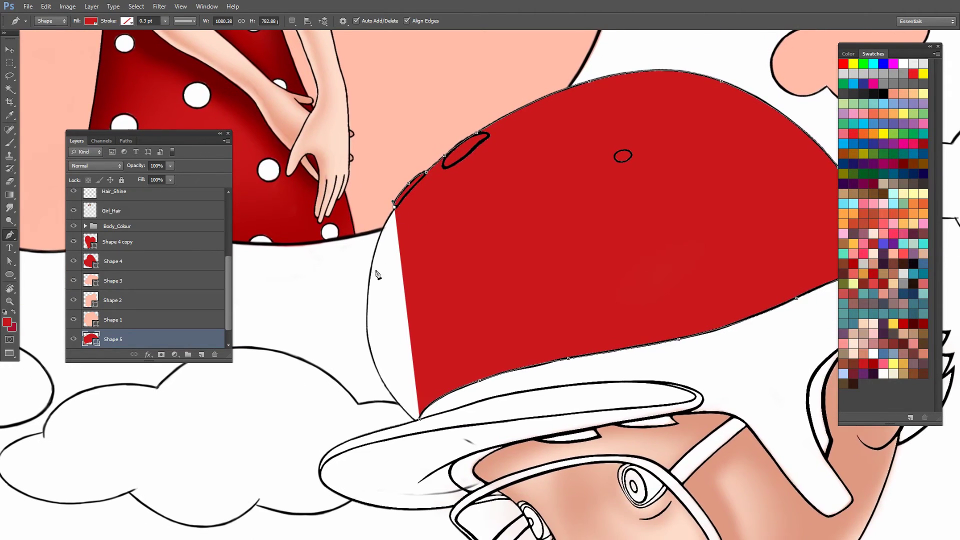
left_click_drag(369, 275, 364, 314)
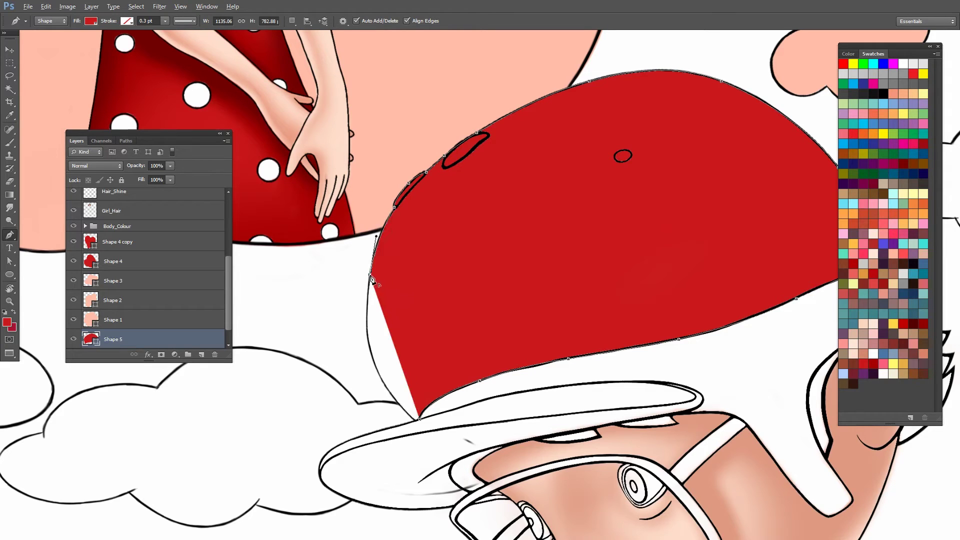
scroll(372, 279, "down", 3)
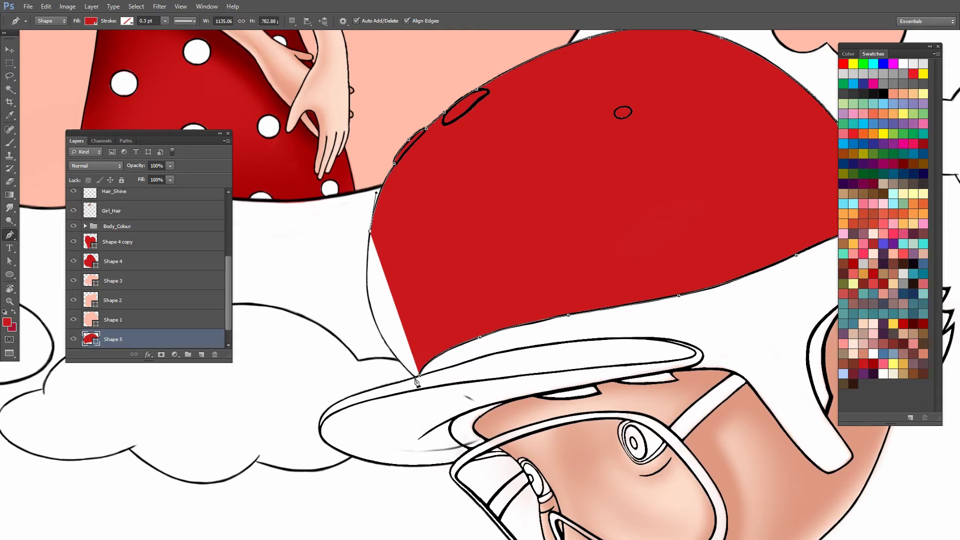
left_click_drag(415, 379, 405, 370)
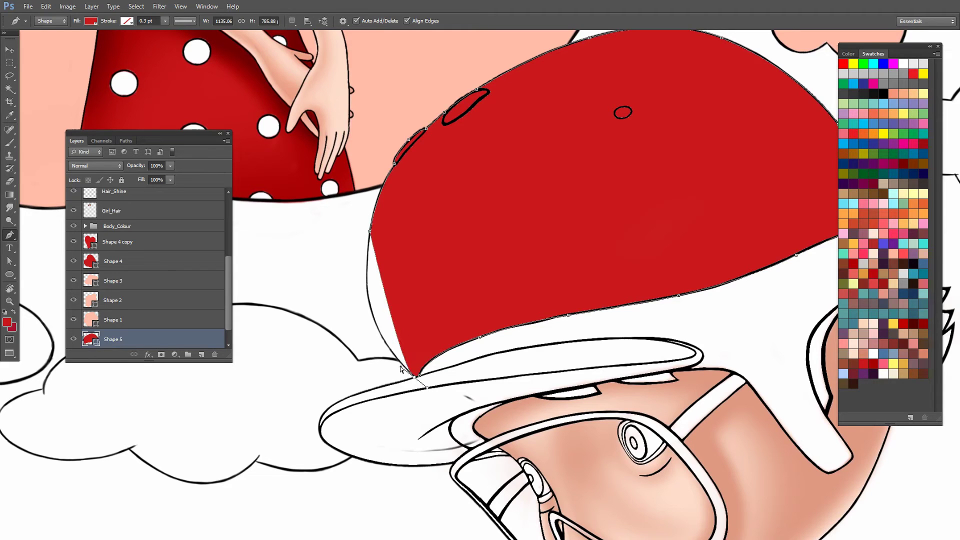
left_click_drag(376, 307, 349, 319)
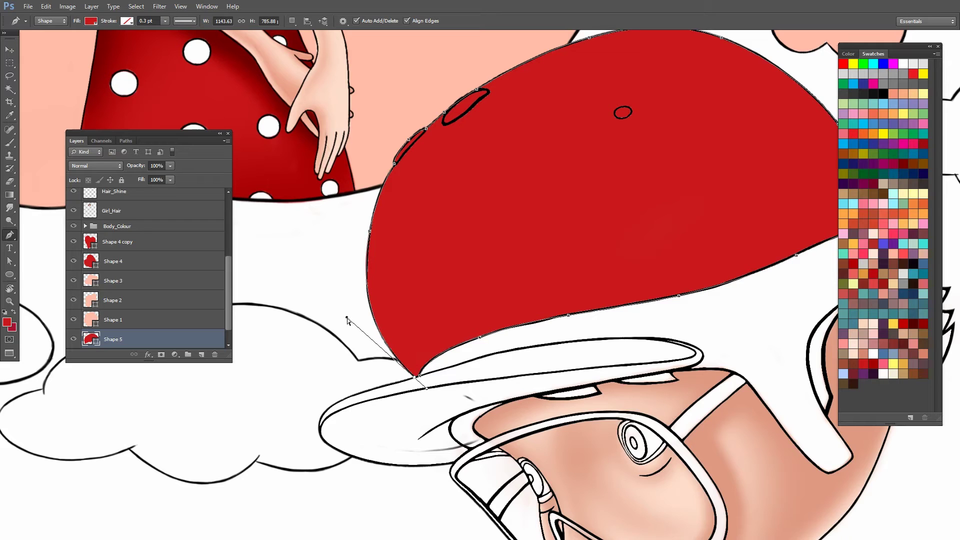
left_click_drag(347, 318, 346, 318)
mouse_move(527, 318)
left_mouse_down()
mouse_move(419, 280)
mouse_move(395, 256)
mouse_move(411, 263)
left_mouse_up()
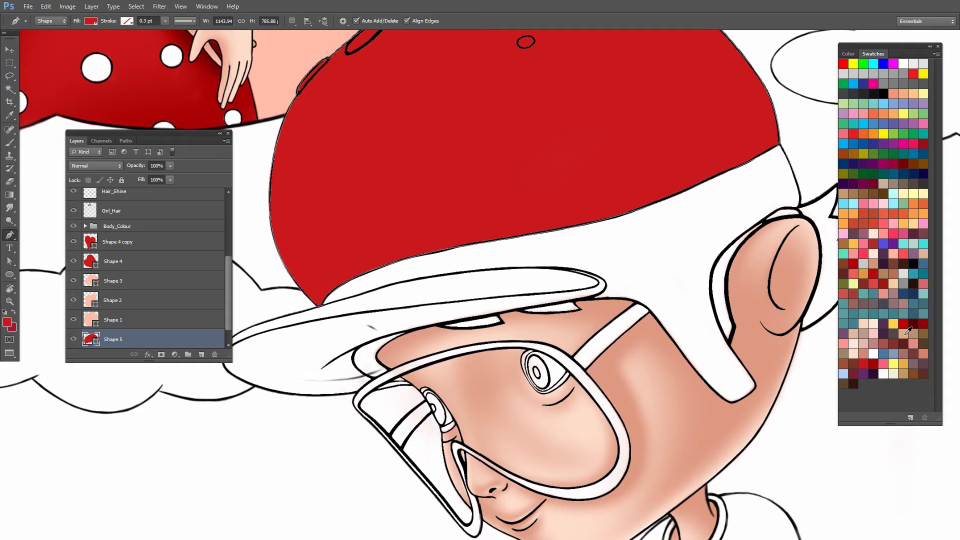
Step: Change the helmet shape's fill from red to pale yellow
left_click(894, 364)
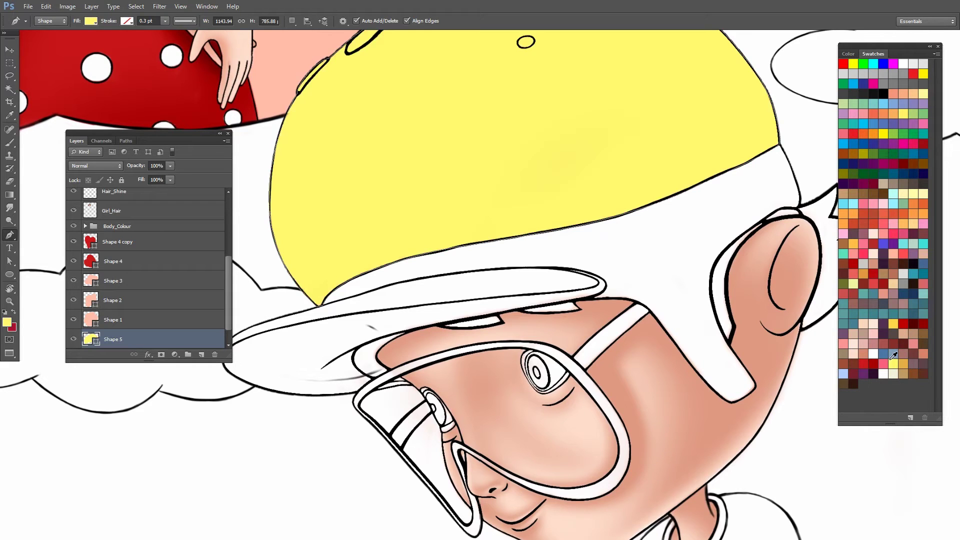
left_click_drag(504, 288, 454, 269)
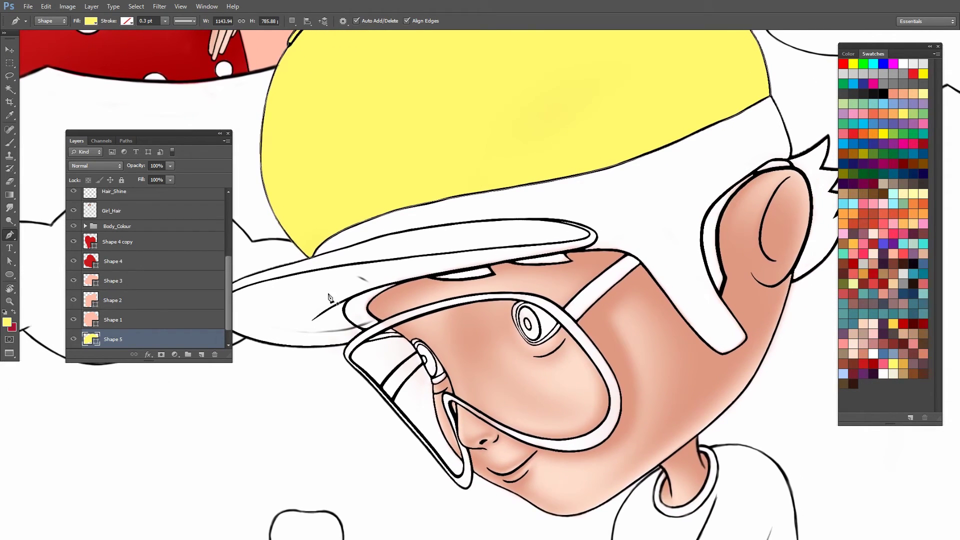
left_click_drag(330, 299, 332, 283)
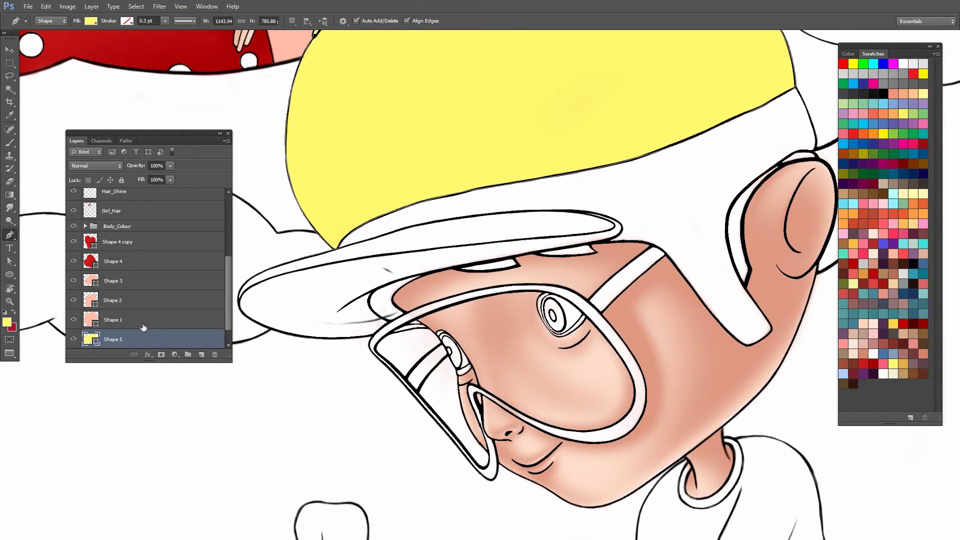
Step: Zoom in close on the boy's goggles and helmet brim
key("z")
left_click_drag(408, 334, 415, 344)
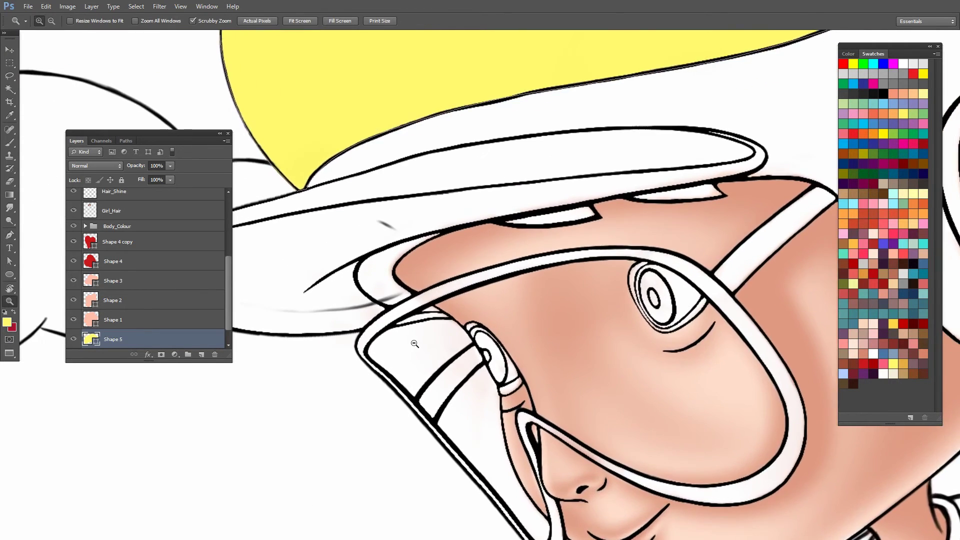
left_click_drag(360, 298, 412, 305)
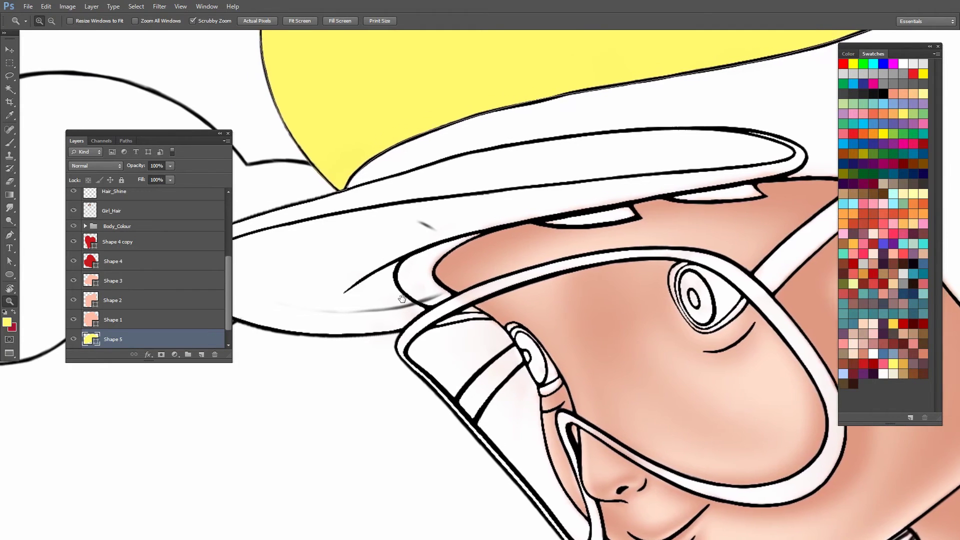
mouse_move(474, 325)
left_mouse_down()
mouse_move(484, 337)
mouse_move(462, 347)
left_mouse_up()
key("p")
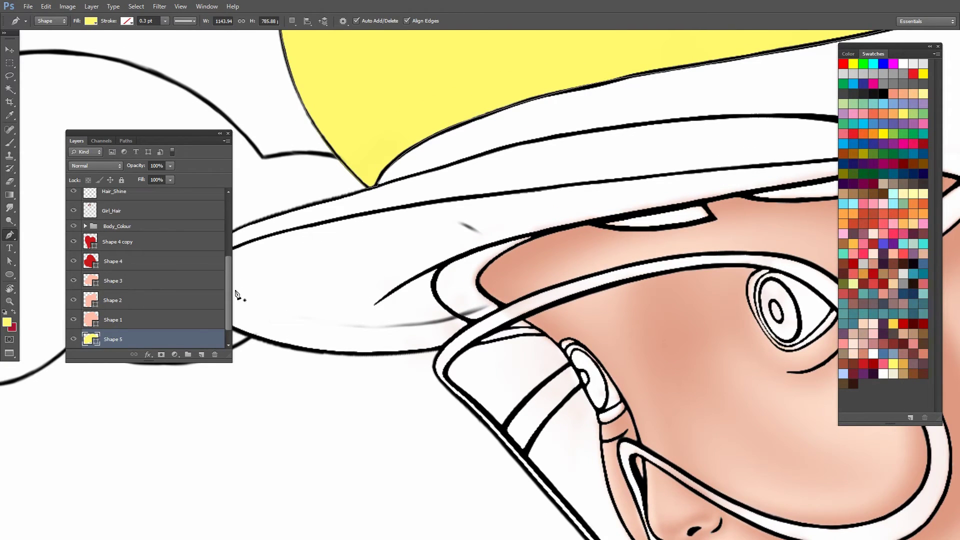
left_click_drag(228, 295, 258, 195)
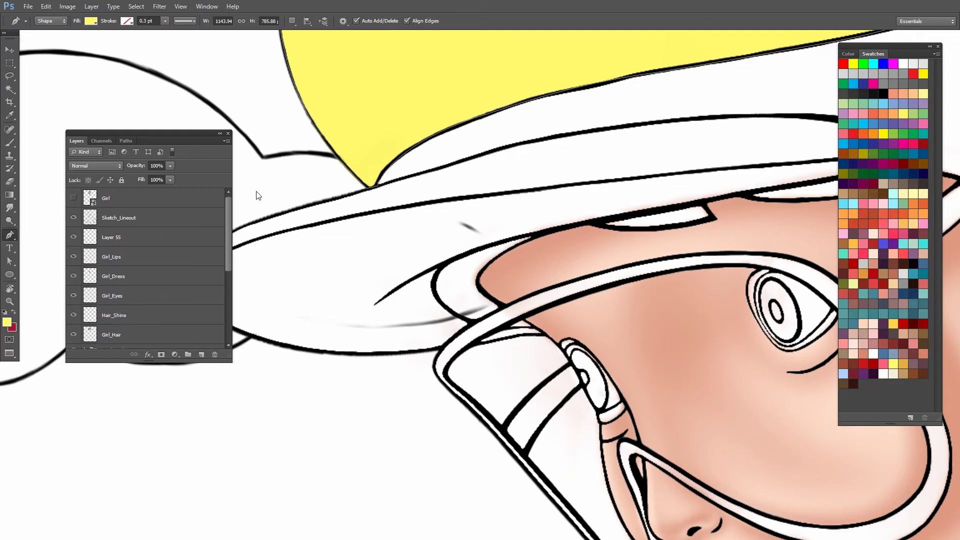
Step: Erase the stray Sketch_Lineout strokes beneath the helmet brim
left_click(128, 220)
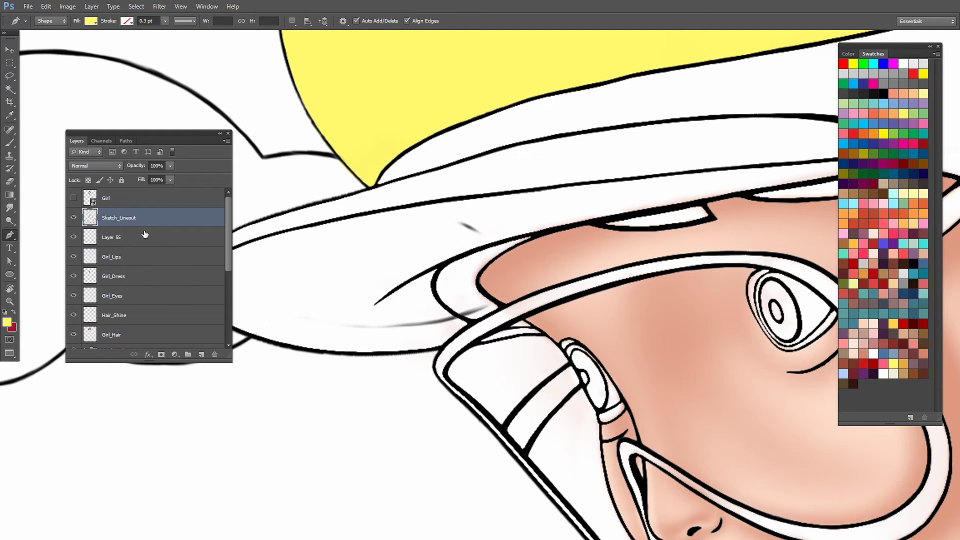
key("e")
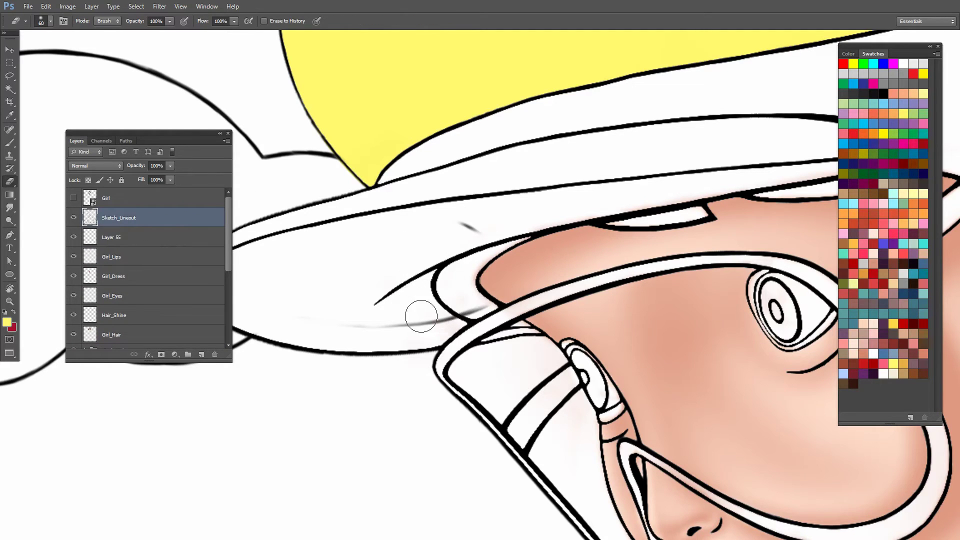
left_click_drag(421, 316, 307, 317)
left_click_drag(455, 320, 423, 319)
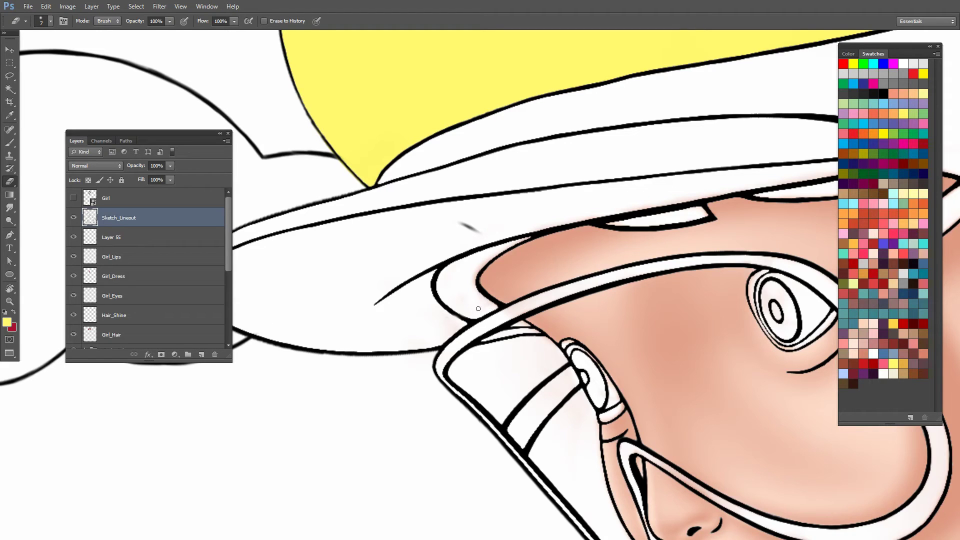
left_click_drag(416, 275, 457, 272)
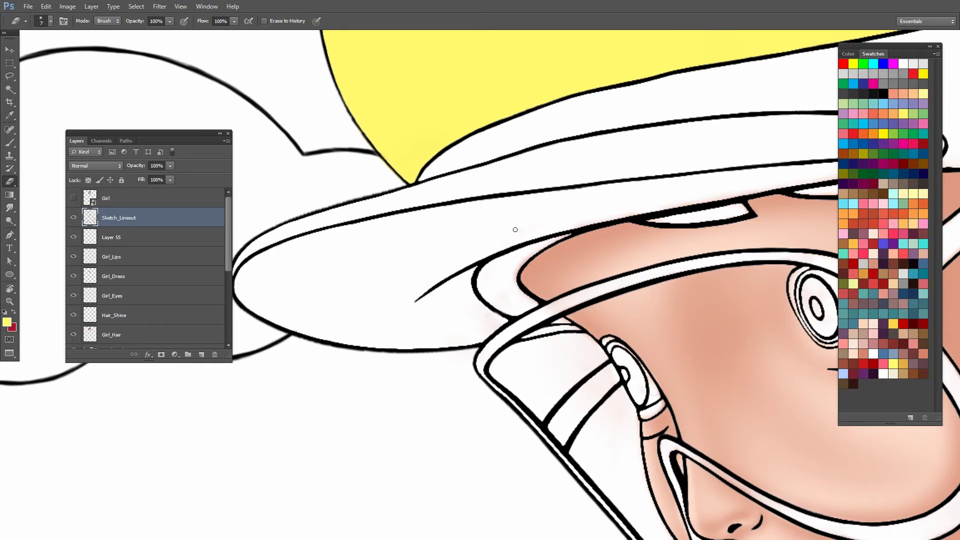
left_click_drag(567, 229, 448, 217)
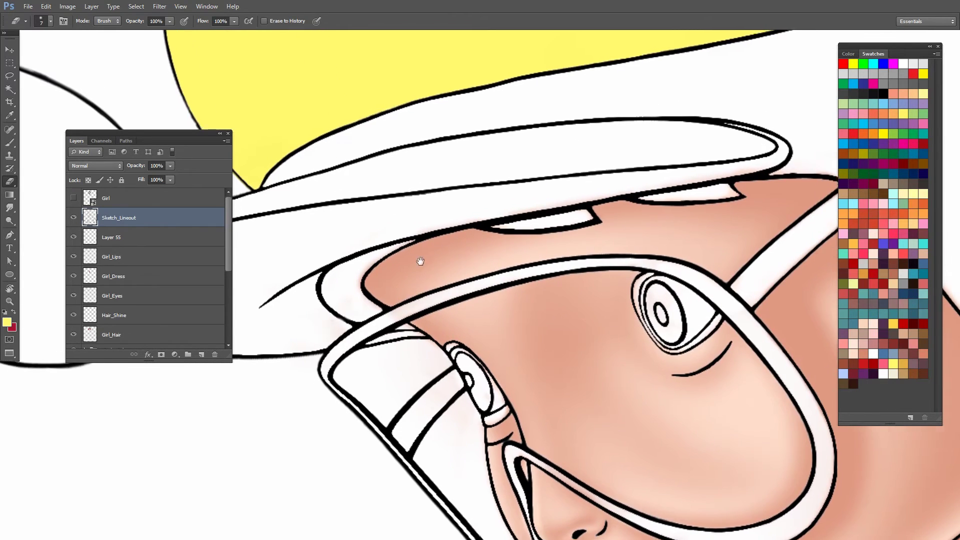
left_click_drag(422, 262, 317, 259)
scroll(223, 291, "down", 2)
scroll(220, 311, "down", 2)
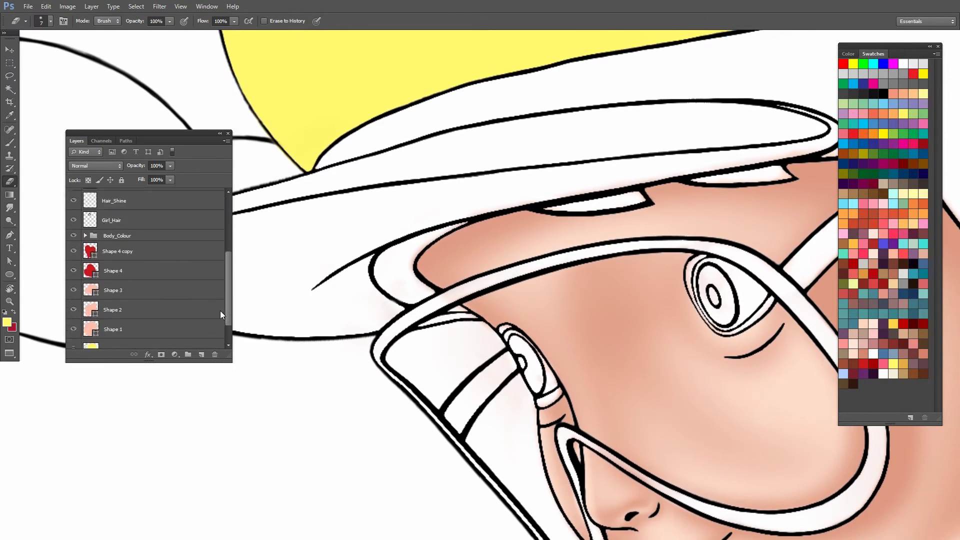
scroll(212, 329, "down", 2)
Step: Move the yellow Shape 5 layer up two levels to just below Body_Colour
left_click(149, 322)
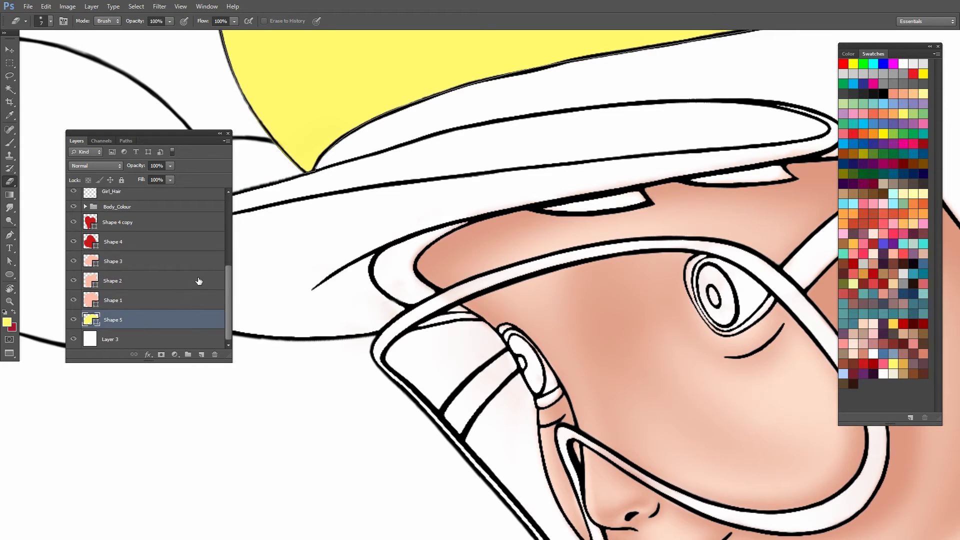
key("ctrl+bracketright")
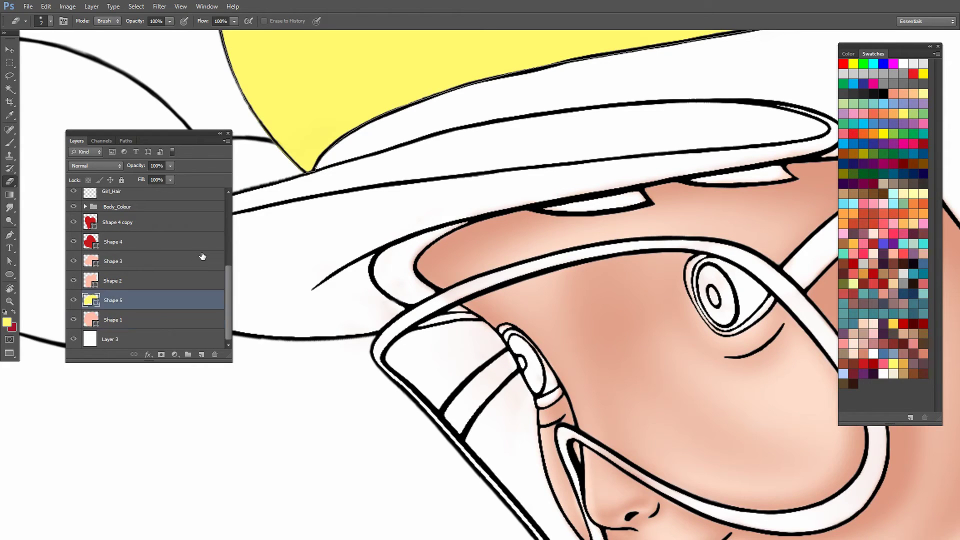
key("ctrl+bracketright")
key("ctrl+bracketright")
key("ctrl+bracketright")
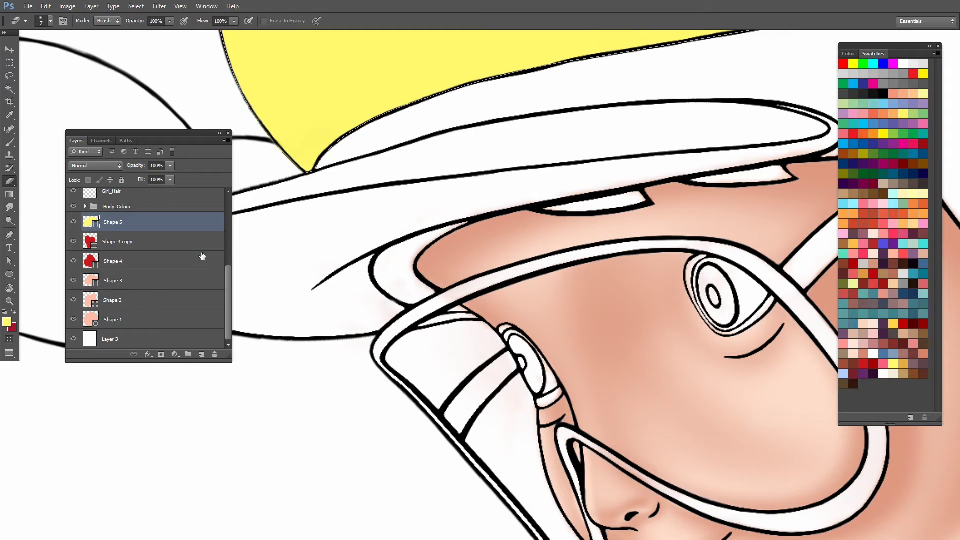
left_click_drag(468, 252, 450, 275)
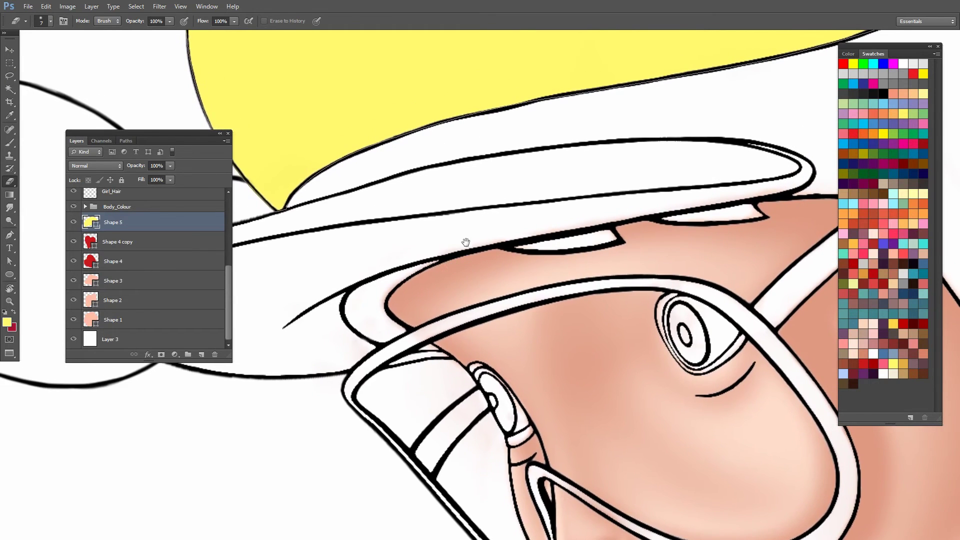
left_click_drag(424, 241, 417, 241)
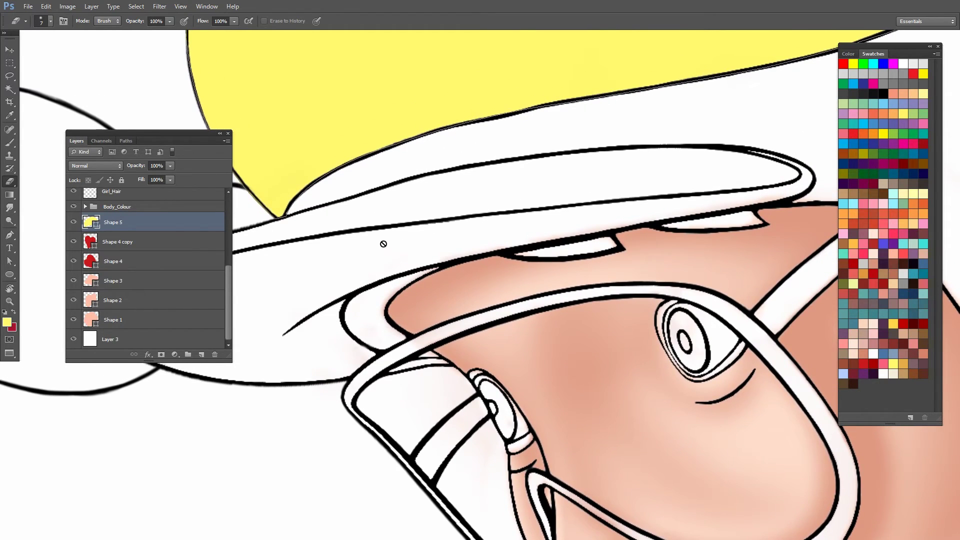
Step: Start a yellow pen shape along the goggle rim, brim edge and down the arm
key("p")
left_click_drag(279, 258, 379, 227)
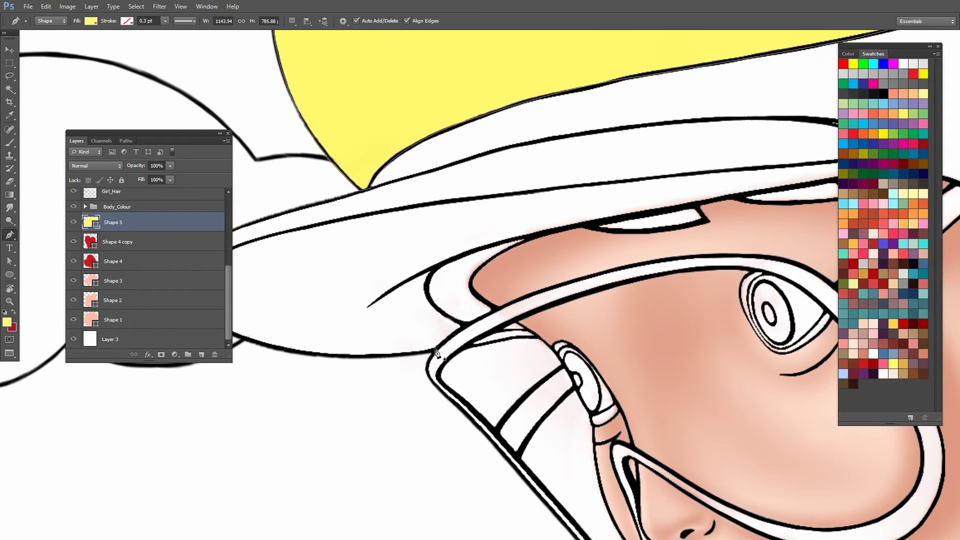
left_click(433, 351)
left_click_drag(497, 309, 522, 298)
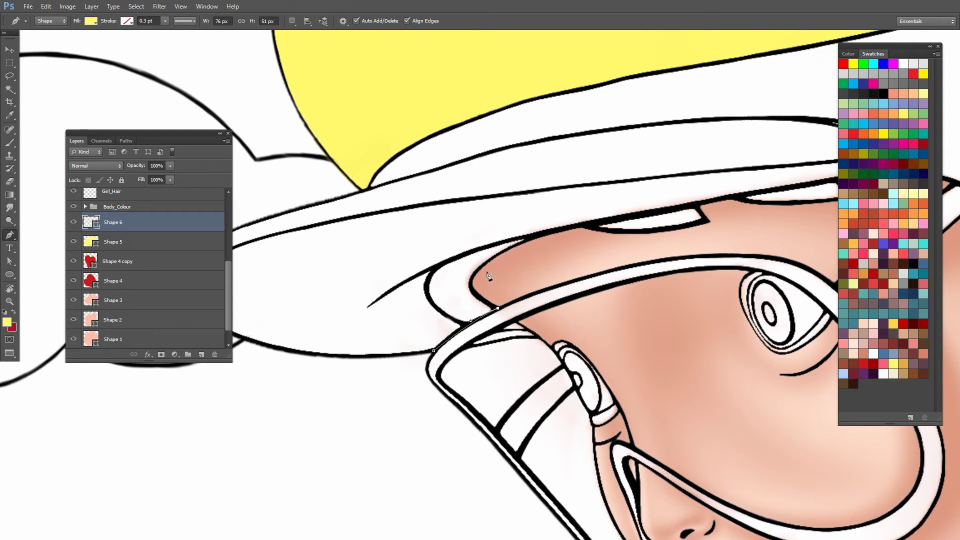
mouse_move(480, 271)
left_mouse_down()
mouse_move(507, 248)
mouse_move(462, 294)
mouse_move(558, 250)
mouse_move(515, 277)
mouse_move(669, 257)
left_mouse_up()
left_click(673, 254)
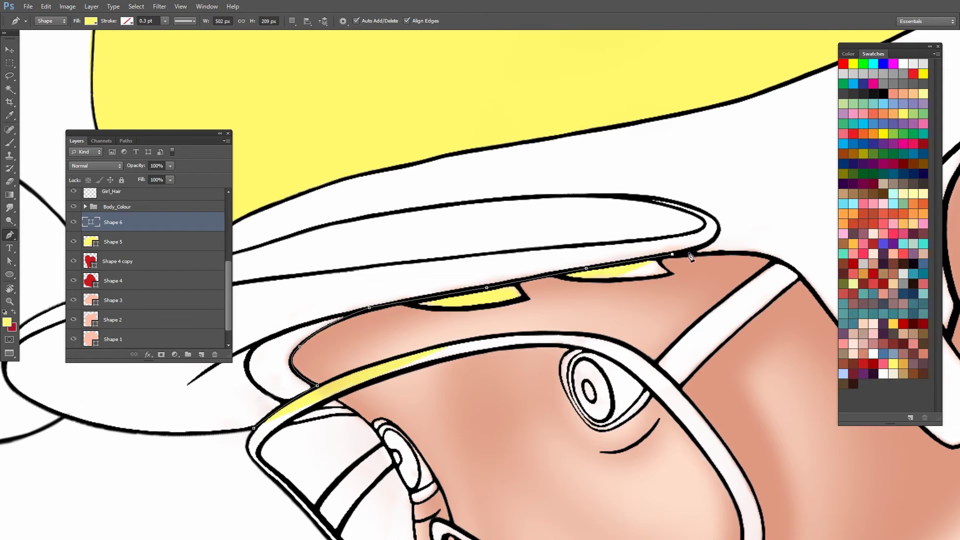
mouse_move(765, 260)
left_mouse_down()
mouse_move(600, 265)
mouse_move(631, 271)
mouse_move(593, 238)
mouse_move(513, 219)
left_mouse_up()
left_click_drag(558, 255, 574, 285)
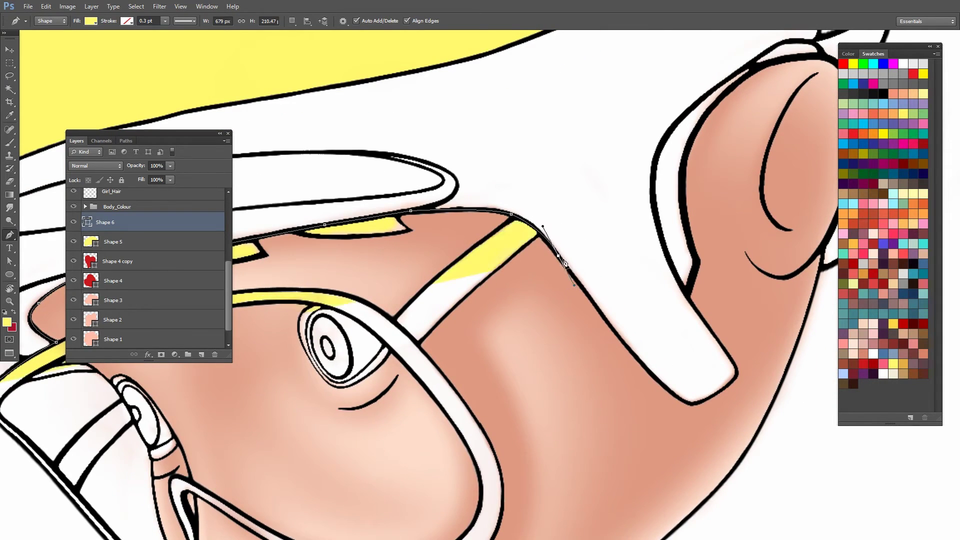
mouse_move(632, 354)
left_mouse_down()
mouse_move(644, 363)
mouse_move(573, 310)
mouse_move(634, 346)
left_mouse_up()
left_click(608, 358, "alt")
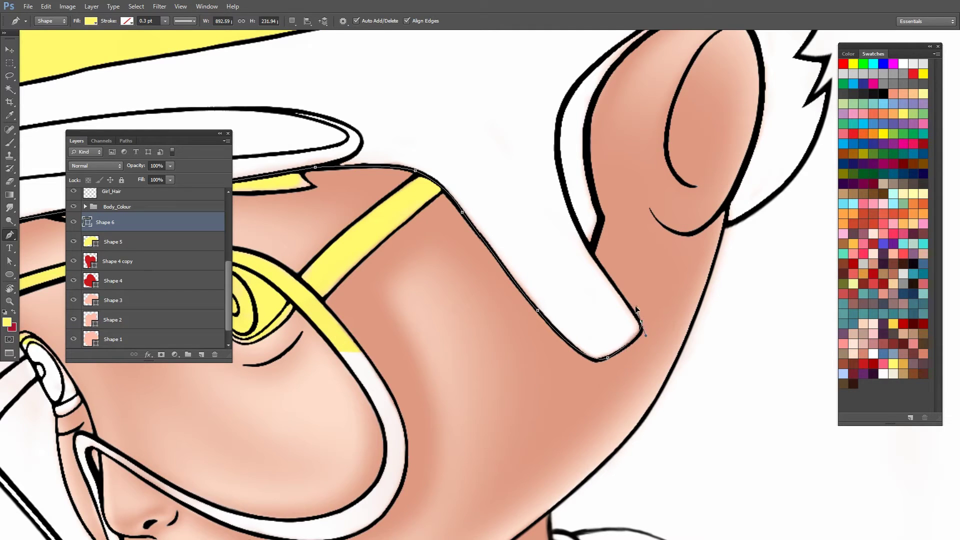
Step: Extend the shape around the nail and up the thumb outline with corner anchors
left_click(638, 319)
left_click_drag(638, 319, 624, 301)
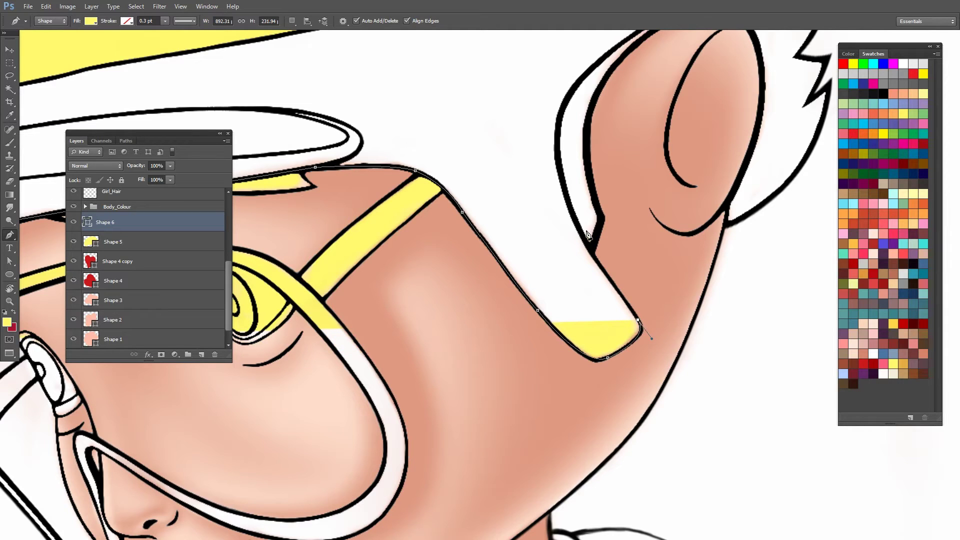
left_click_drag(608, 202, 526, 292)
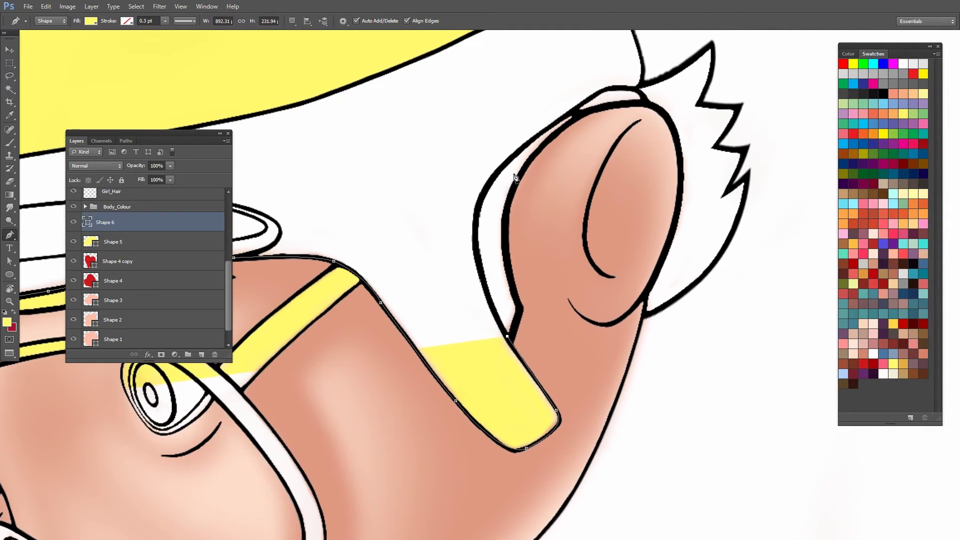
mouse_move(494, 178)
left_mouse_down()
mouse_move(548, 126)
mouse_move(511, 181)
mouse_move(546, 154)
left_mouse_up()
left_click(495, 178)
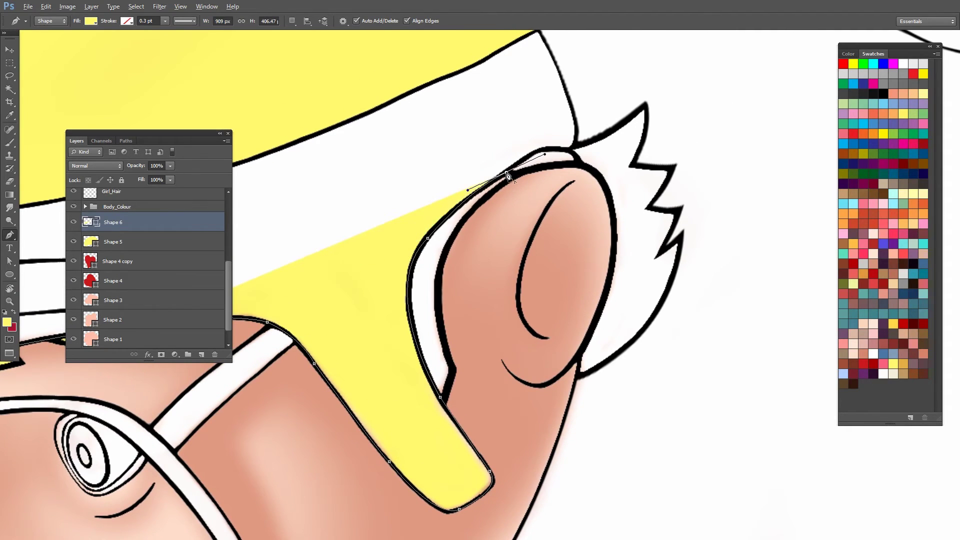
left_click(506, 175)
mouse_move(579, 150)
left_mouse_down()
mouse_move(554, 199)
mouse_move(580, 212)
left_mouse_up()
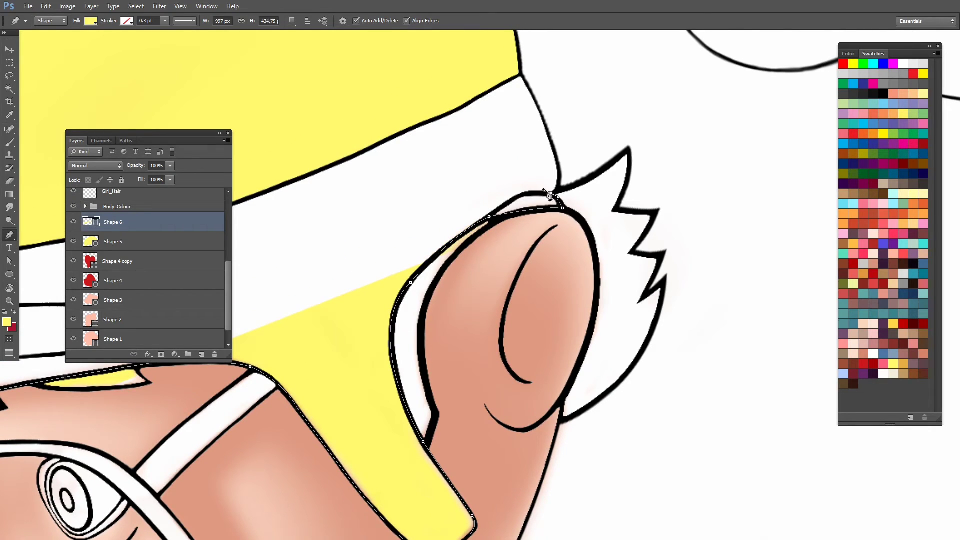
left_click(552, 194)
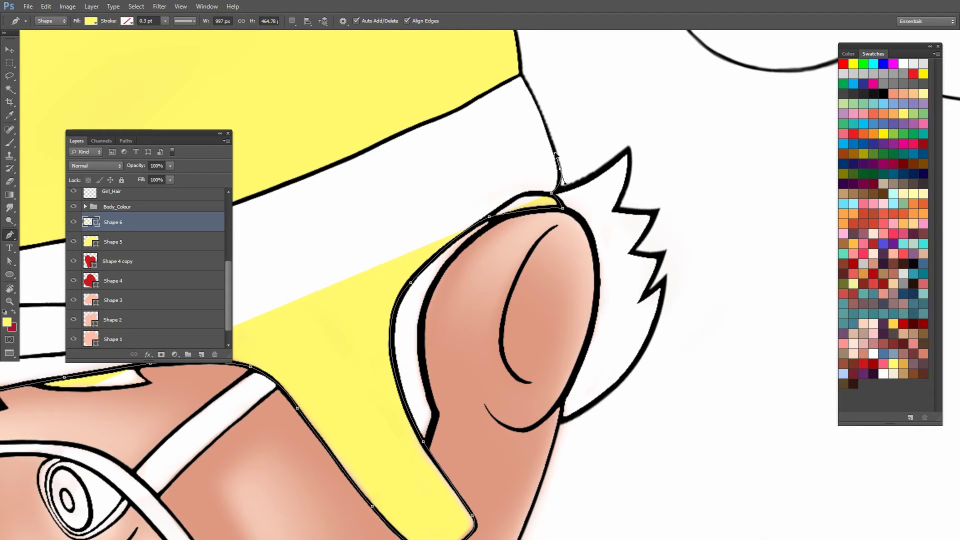
left_click(559, 169)
scroll(568, 167, "up", 3)
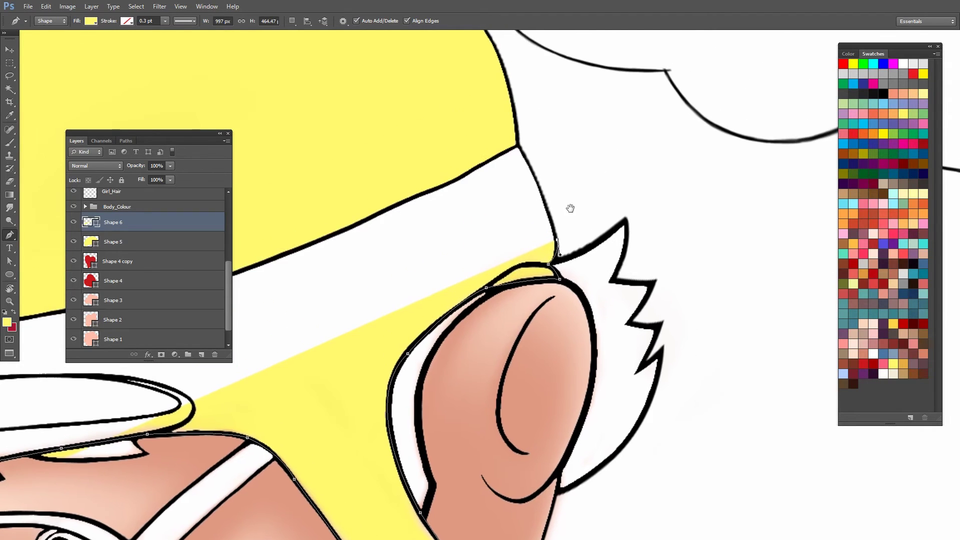
Step: Extend Shape 6 over the top band and along the helmet edge with curved anchors
left_click(519, 145)
mouse_move(519, 145)
left_mouse_down()
mouse_move(542, 169)
mouse_move(533, 174)
left_mouse_up()
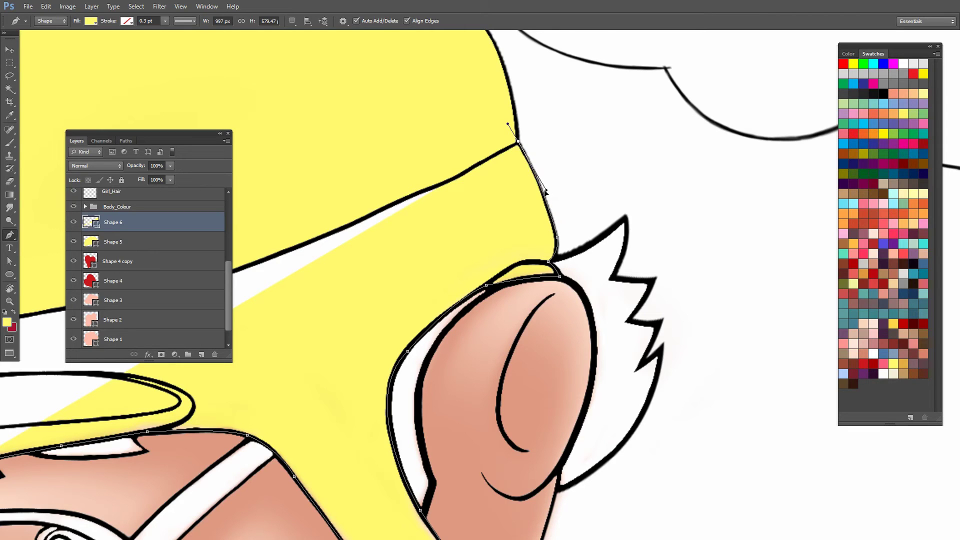
left_click(518, 142, "alt")
mouse_move(460, 175)
left_mouse_down()
mouse_move(446, 183)
mouse_move(527, 197)
mouse_move(506, 203)
mouse_move(498, 225)
left_mouse_up()
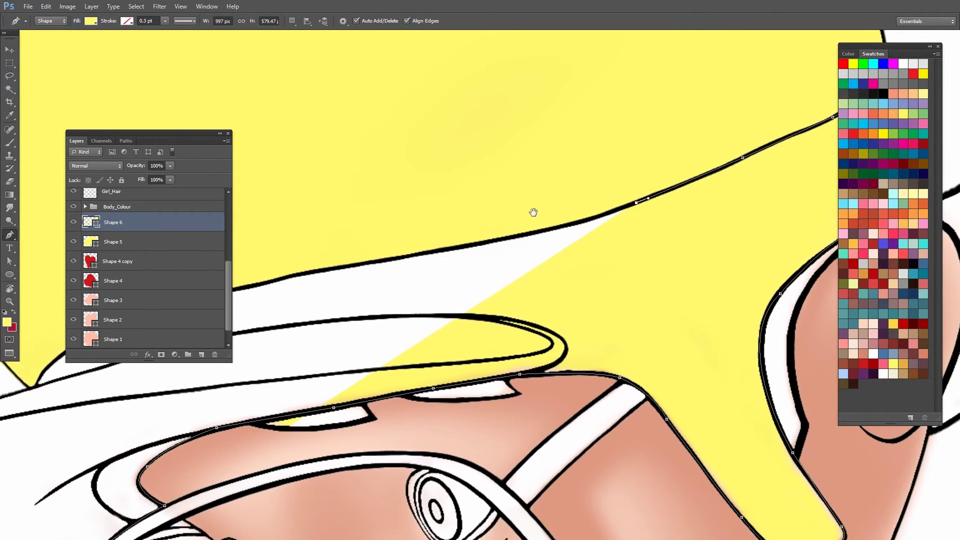
mouse_move(401, 232)
left_mouse_down()
mouse_move(534, 213)
mouse_move(494, 245)
left_mouse_up()
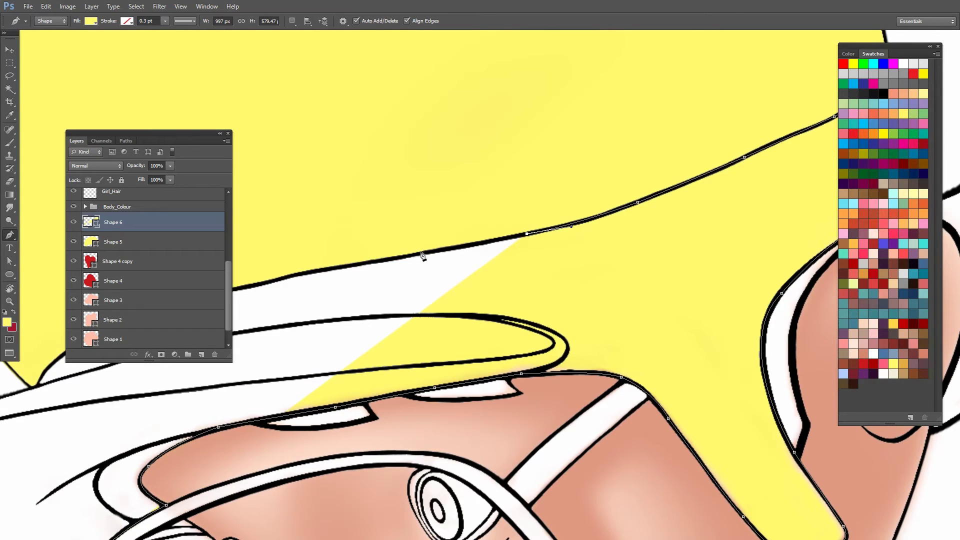
mouse_move(423, 254)
left_mouse_down()
mouse_move(391, 262)
mouse_move(566, 217)
mouse_move(471, 252)
left_mouse_up()
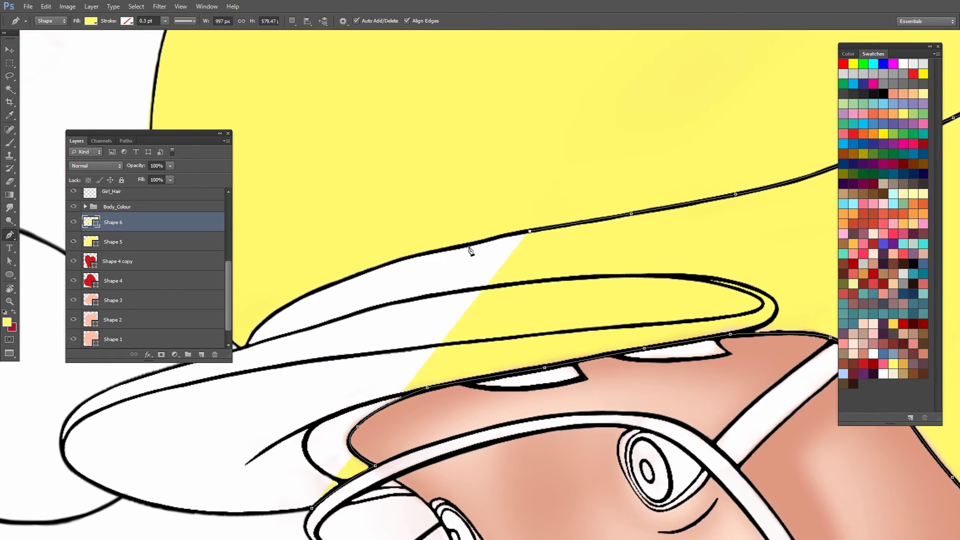
Step: Continue the Shape 6 outline along the brim line, hair edge and top of the brim
left_click(439, 253)
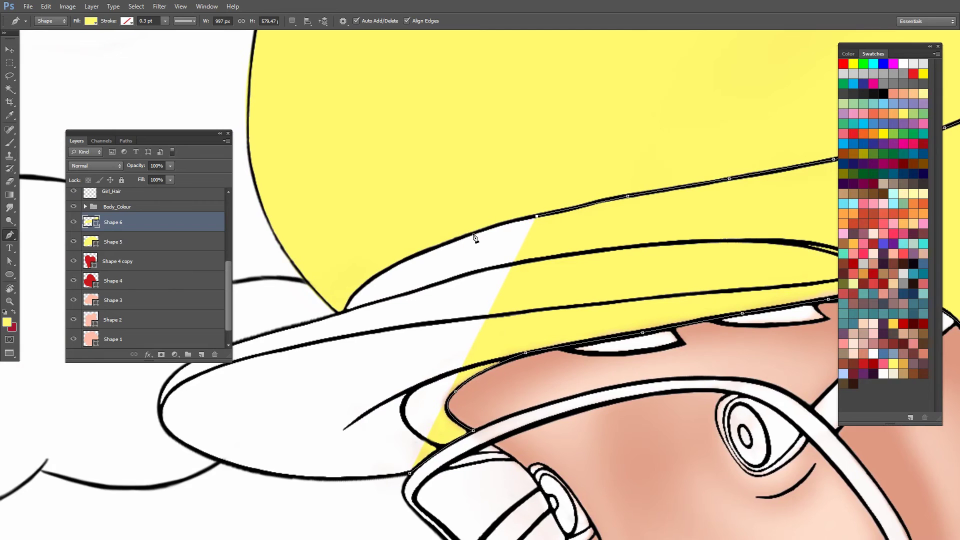
left_click(473, 234)
left_click_drag(467, 236, 439, 248)
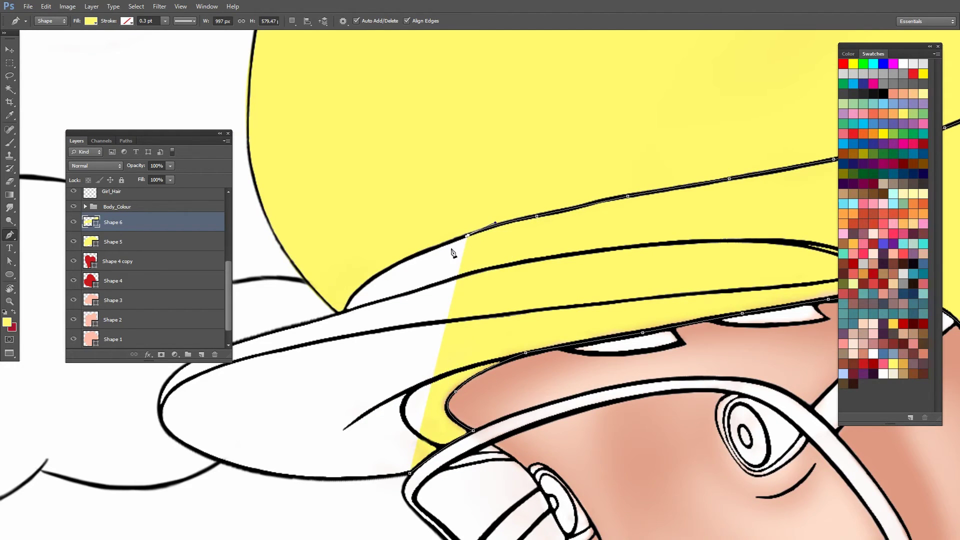
left_click(402, 262)
mouse_move(352, 280)
left_mouse_down()
mouse_move(400, 244)
mouse_move(382, 301)
left_mouse_up()
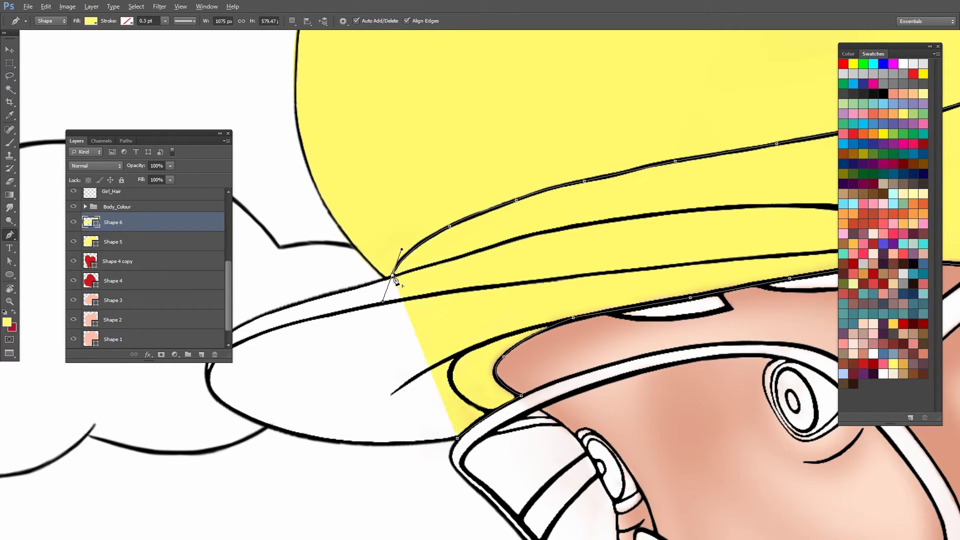
left_click(381, 280)
left_click_drag(407, 275, 472, 237)
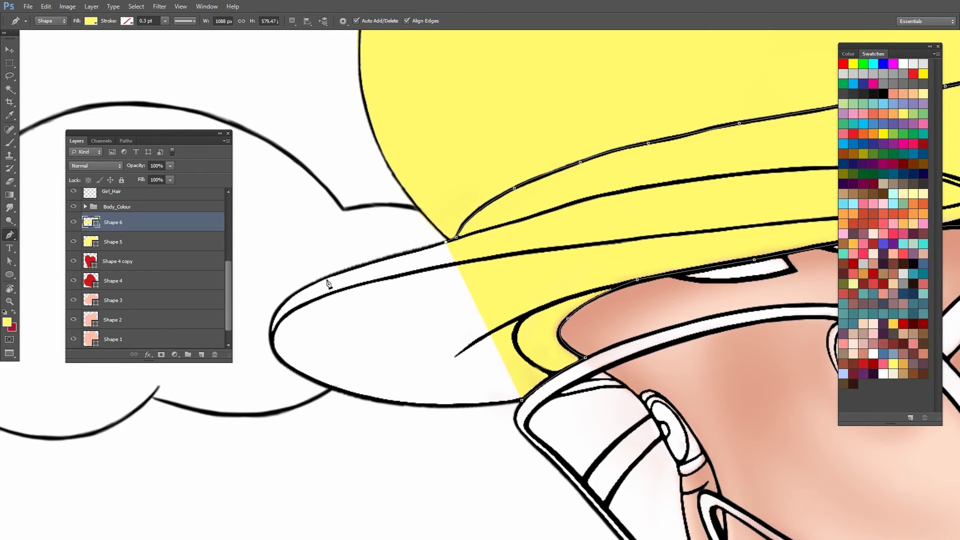
mouse_move(319, 281)
left_mouse_down()
mouse_move(289, 293)
mouse_move(325, 276)
left_mouse_up()
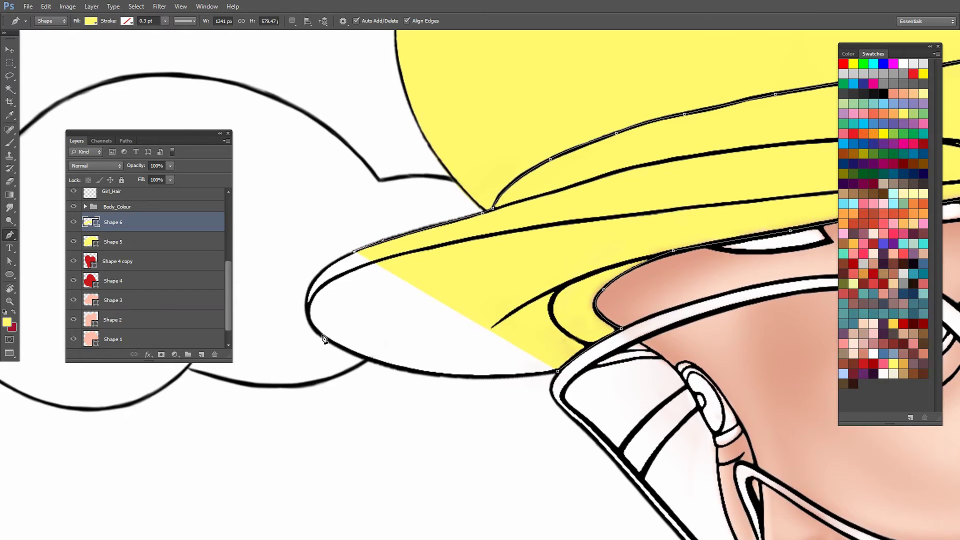
Step: Wrap Shape 6 around the brim's front tip and back along its lower edge
left_click_drag(323, 336, 370, 388)
left_click_drag(323, 337, 320, 335)
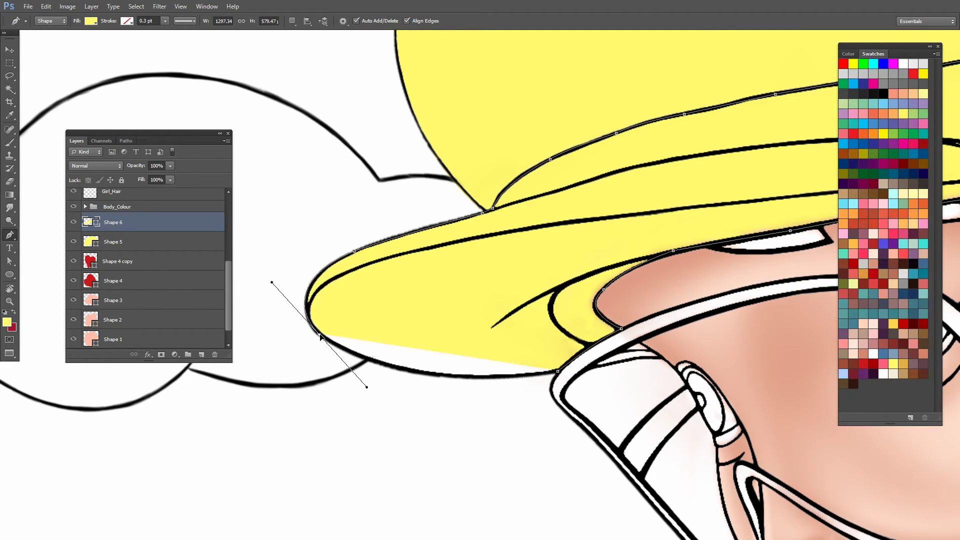
left_click_drag(273, 283, 274, 284)
left_click(321, 334, "alt")
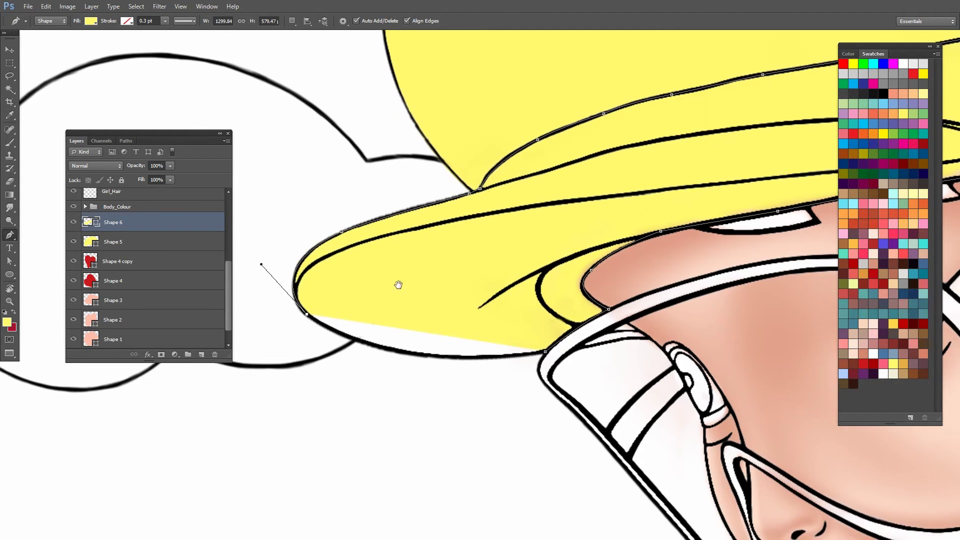
left_click_drag(453, 358, 549, 363)
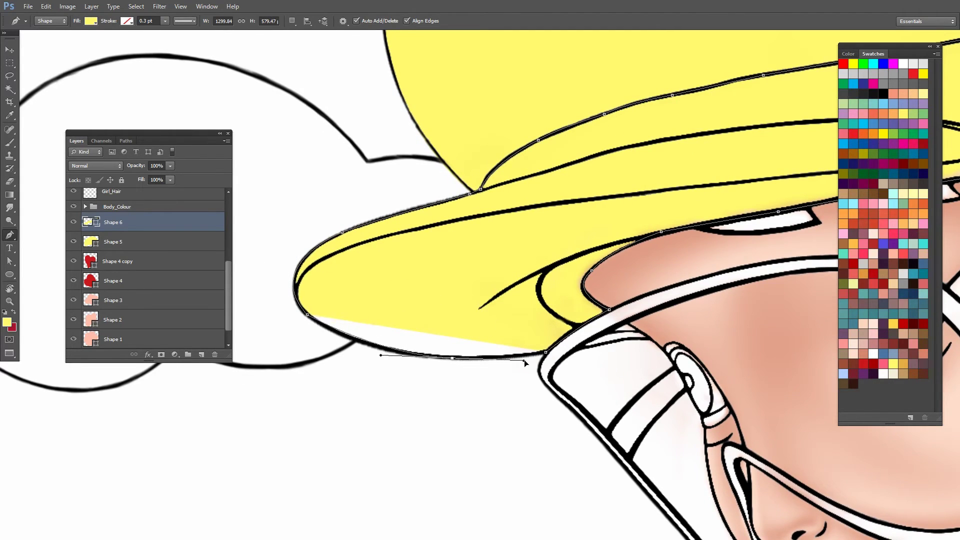
left_click(452, 358, "alt")
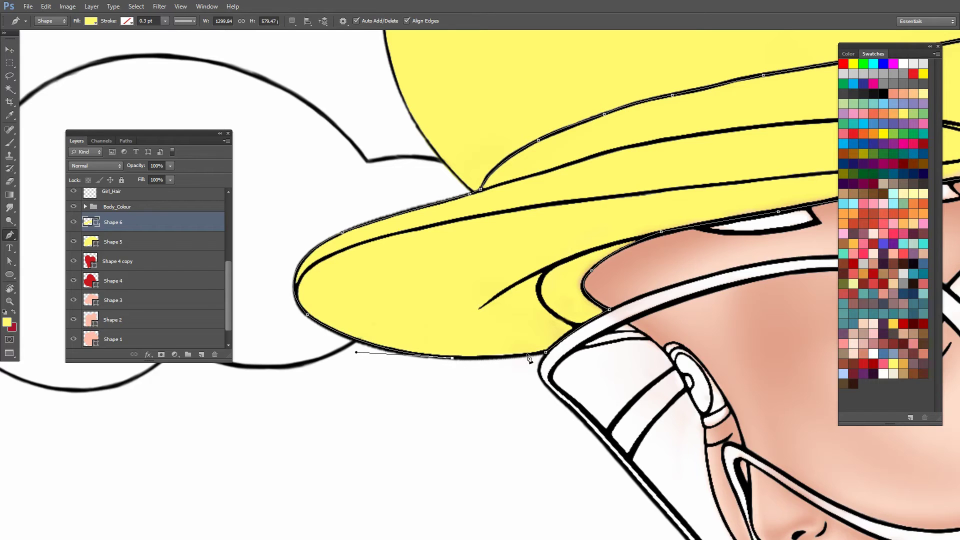
mouse_move(722, 285)
left_mouse_down()
mouse_move(564, 264)
mouse_move(437, 311)
left_mouse_up()
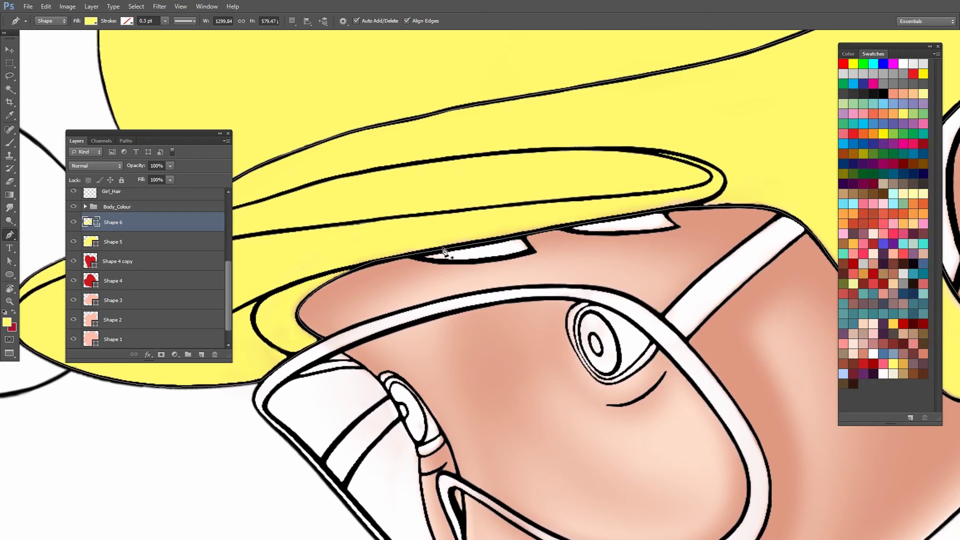
Step: Draw yellow Shape 7 filling the first small gap under the brim
left_click(414, 255)
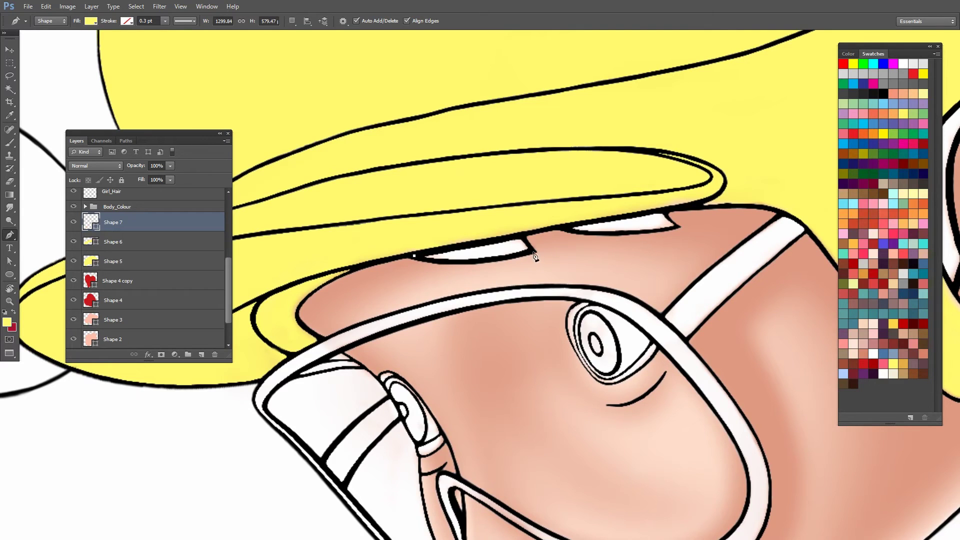
left_click_drag(535, 251, 601, 232)
left_click(534, 251, "alt")
left_click(520, 234)
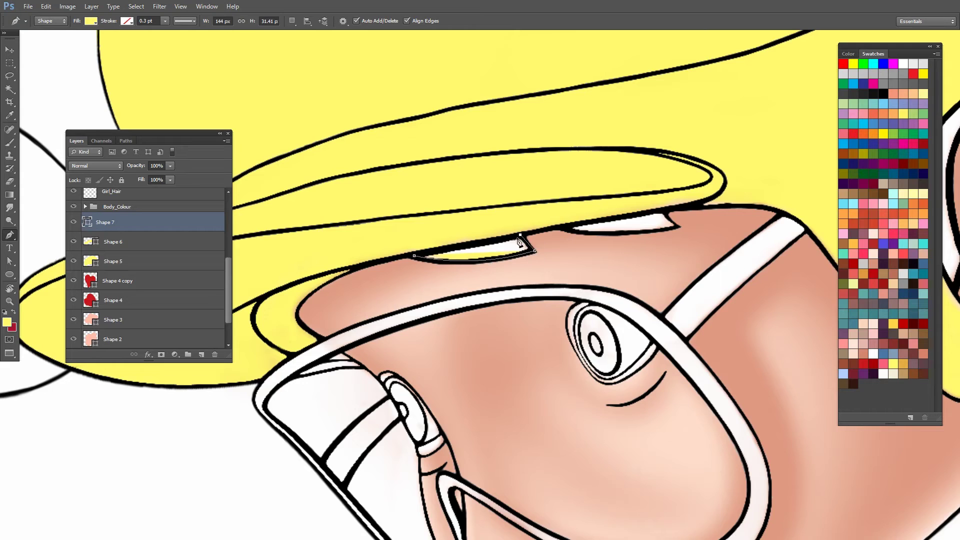
left_click(414, 256)
Step: Draw yellow Shape 8 in the second gap under the brim and nudge its left tip inward
left_click_drag(415, 256, 307, 280)
left_click(456, 250)
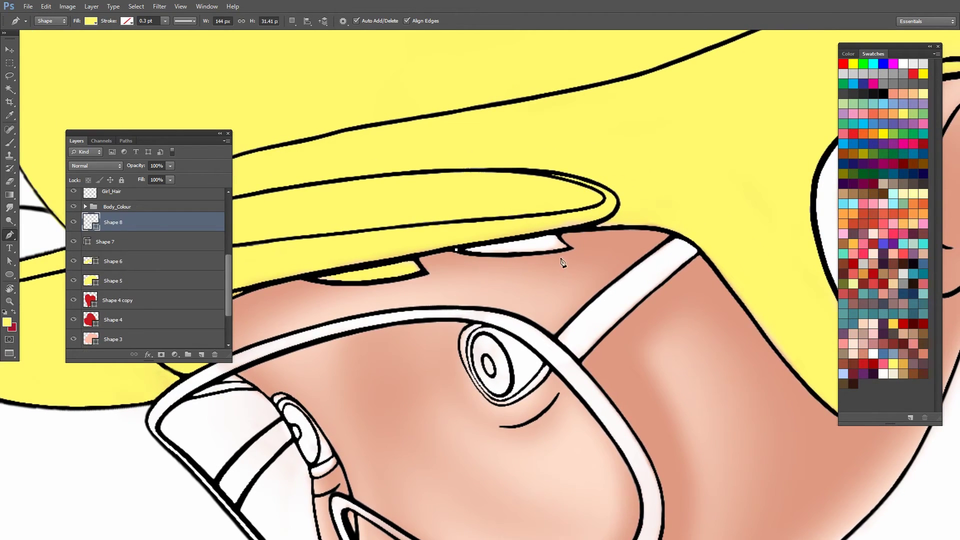
left_click_drag(572, 251, 636, 234)
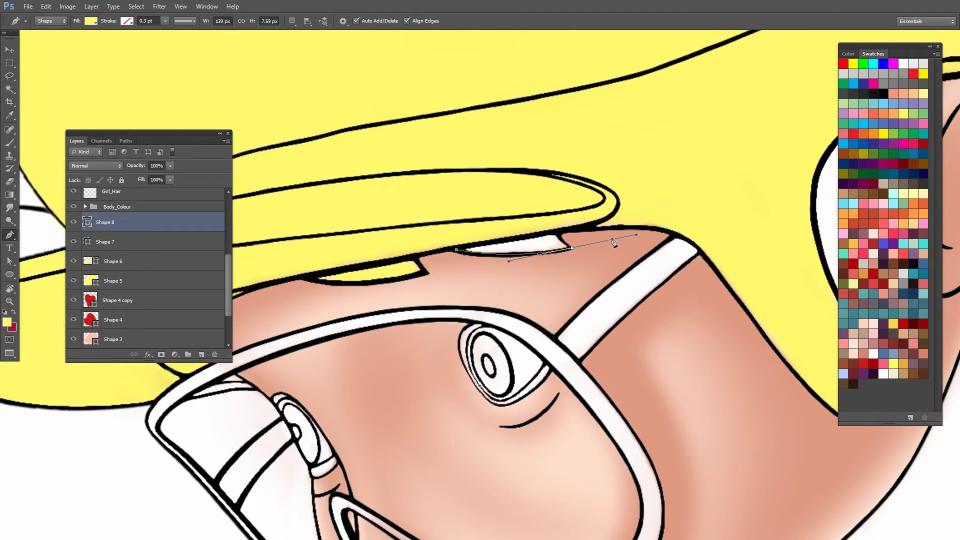
left_click(573, 251, "alt")
left_click(556, 233)
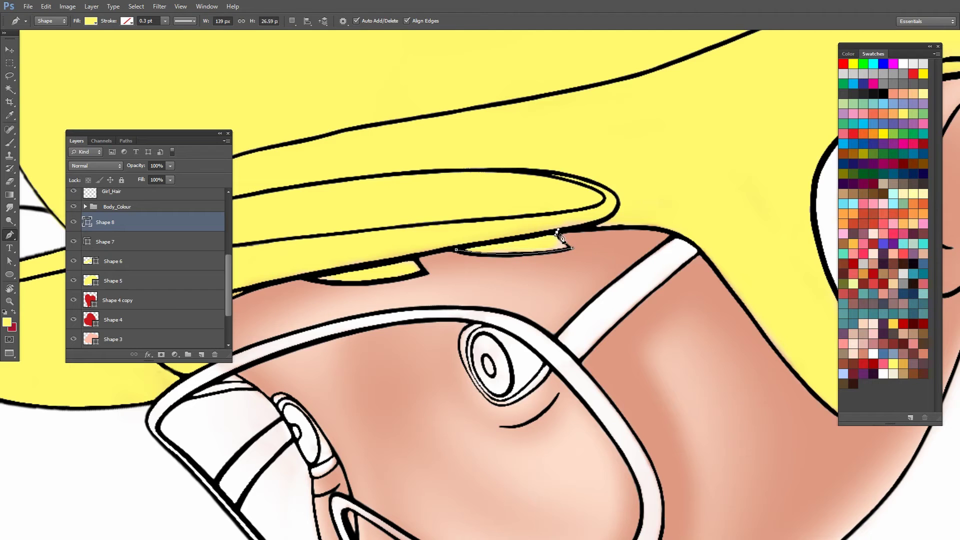
left_click(454, 249)
left_click_drag(538, 265, 467, 245)
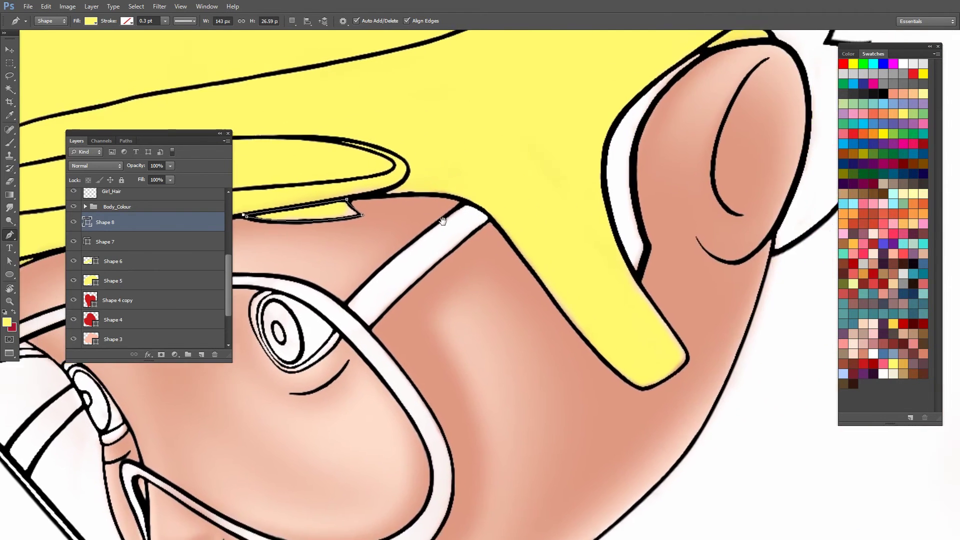
left_click_drag(263, 243, 268, 245)
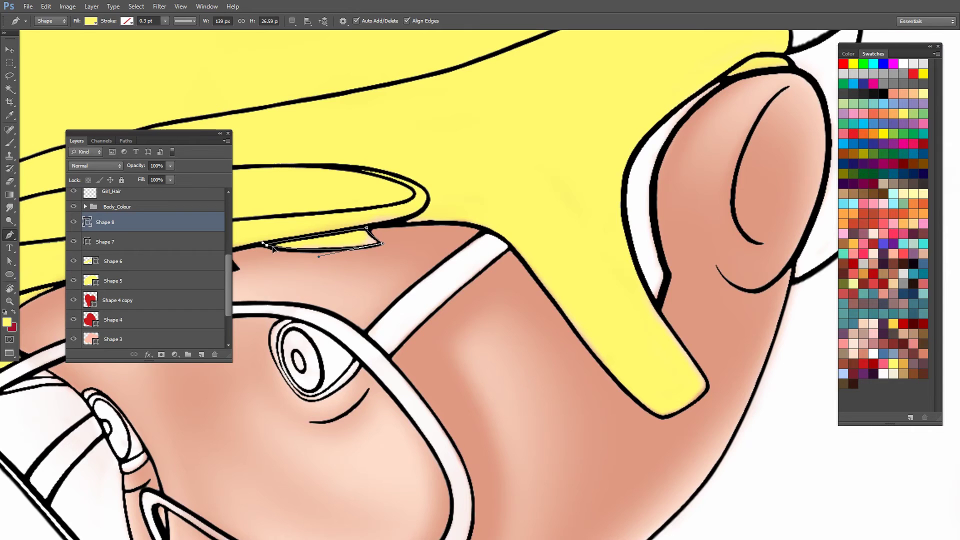
Step: Start yellow Shape 9, tracing up the ear strip and back down its outer edge
left_click_drag(580, 207, 410, 253)
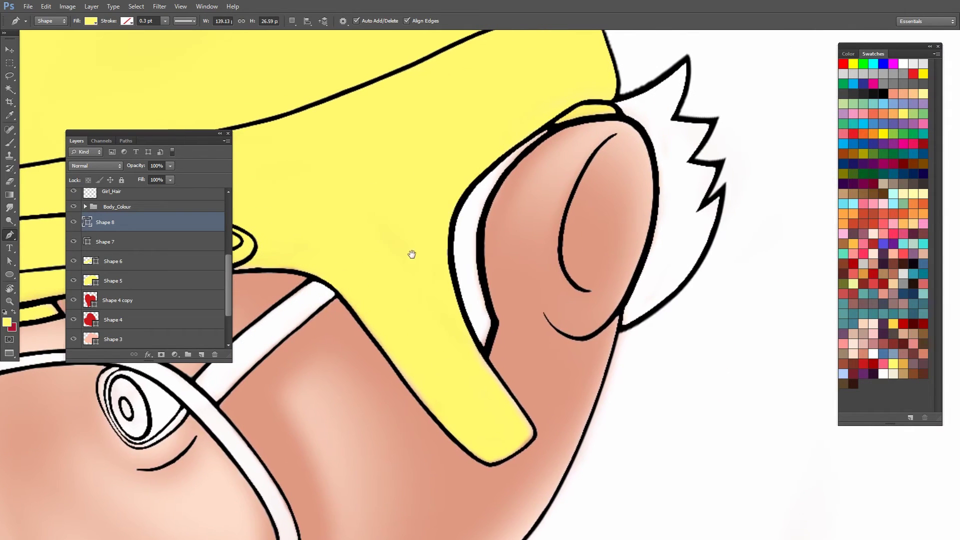
left_click(485, 353)
left_click(496, 323)
left_click_drag(509, 174, 558, 120)
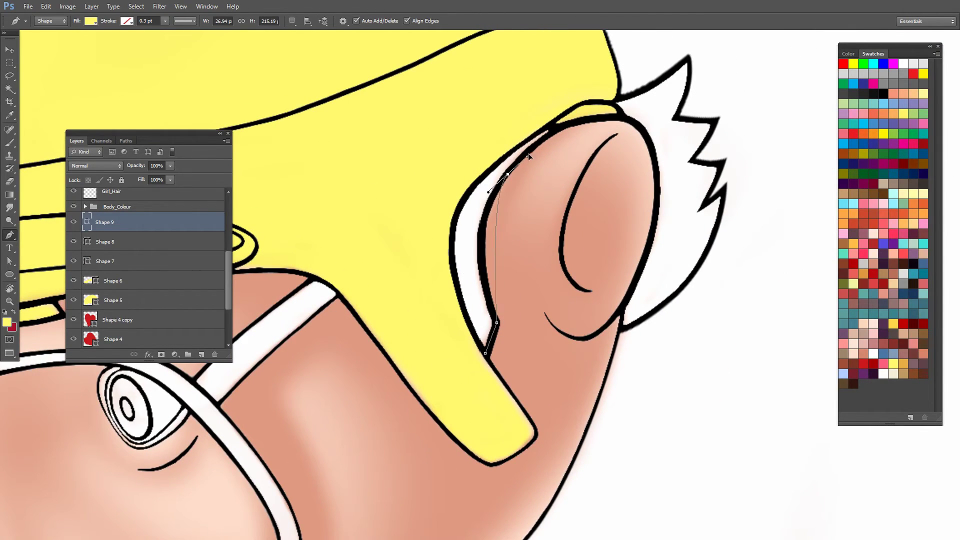
left_click(508, 174, "alt")
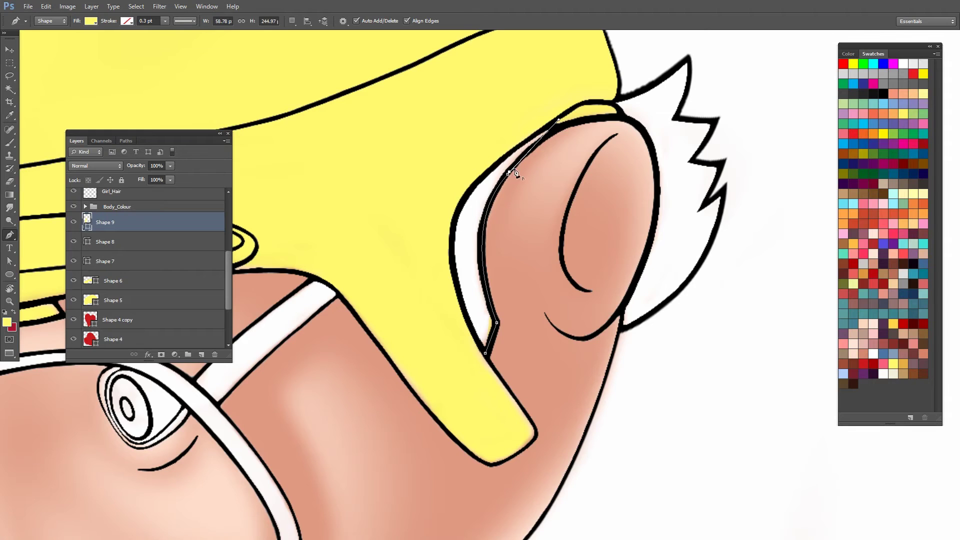
left_click_drag(564, 145, 516, 200)
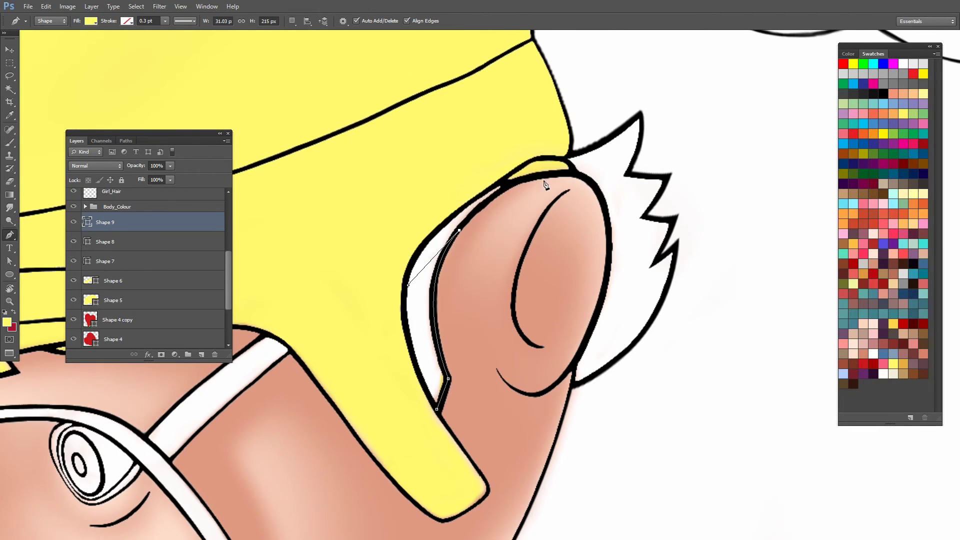
left_click(509, 186)
left_click(505, 181)
left_click_drag(438, 230, 421, 250)
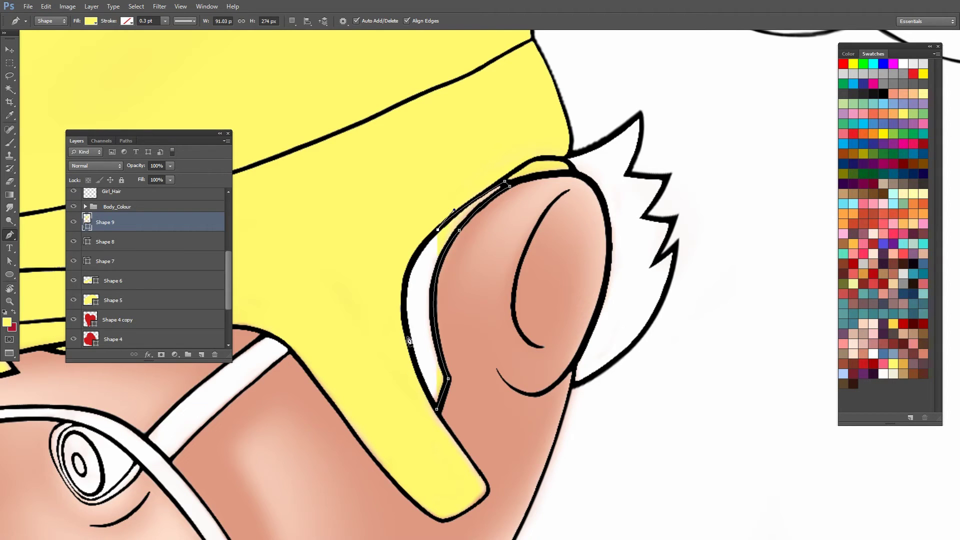
left_click_drag(406, 336, 419, 422)
left_click_drag(462, 367, 462, 284)
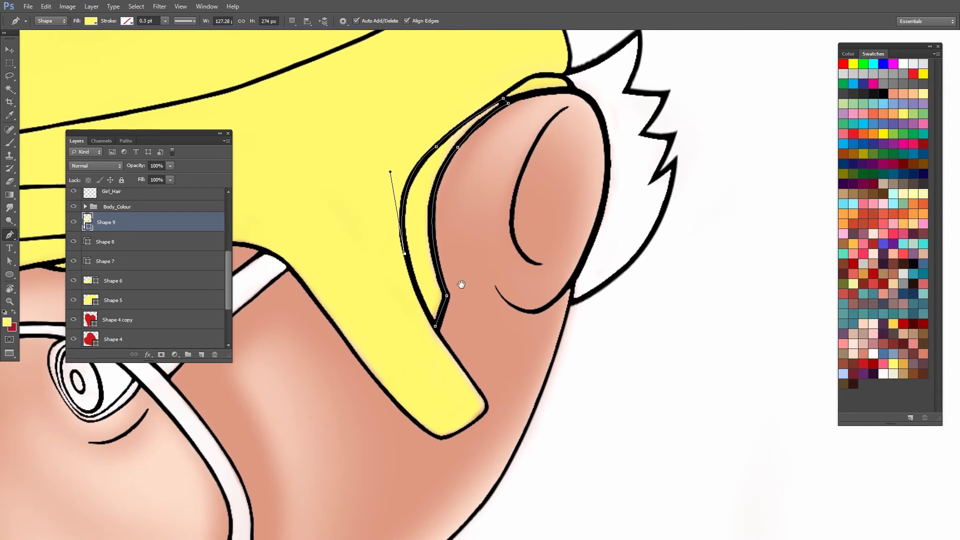
Step: Start yellow Shape 10 behind the ear, tracing down to the ear's lower end
left_click_drag(534, 267, 392, 333)
left_click(431, 160)
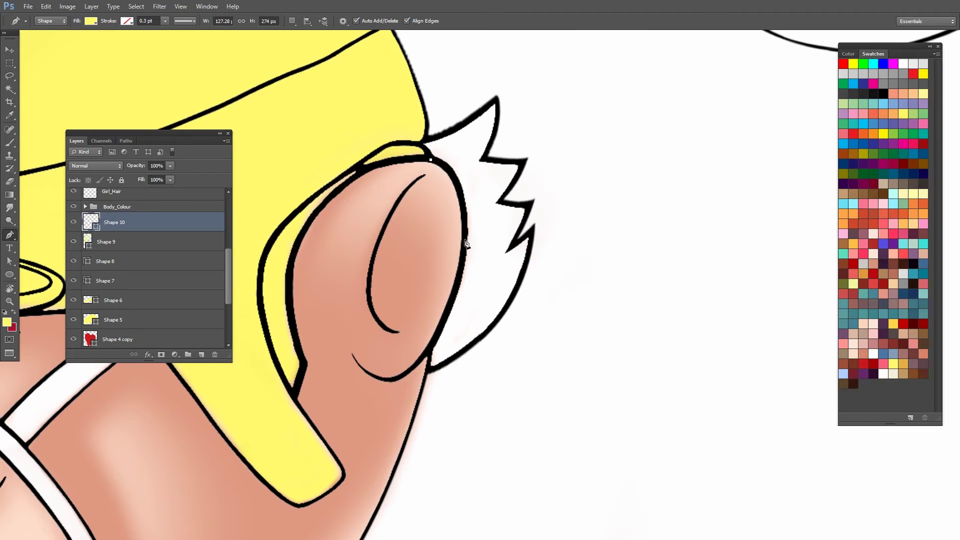
left_click_drag(464, 241, 454, 314)
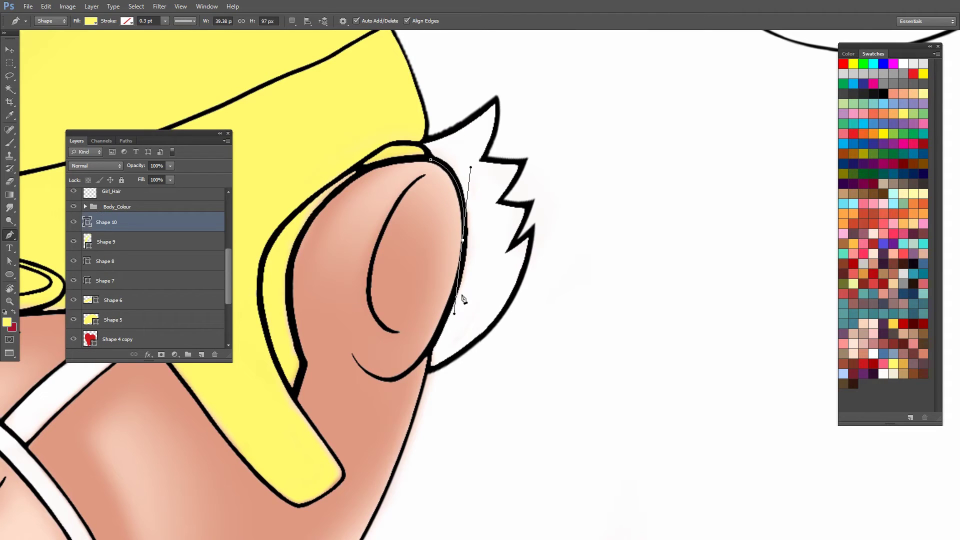
left_click(465, 245, "alt")
left_click_drag(430, 350, 405, 381)
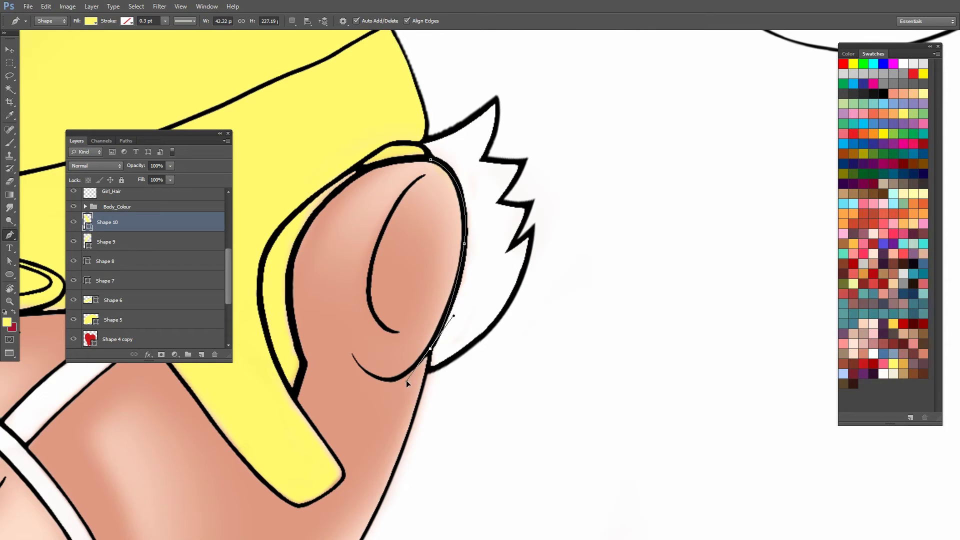
left_click(430, 348, "alt")
left_click(428, 369)
Step: Carry Shape 10's outline up the hair's lower edge into its jagged spikes
left_click_drag(493, 327, 530, 293)
left_click(494, 327, "alt")
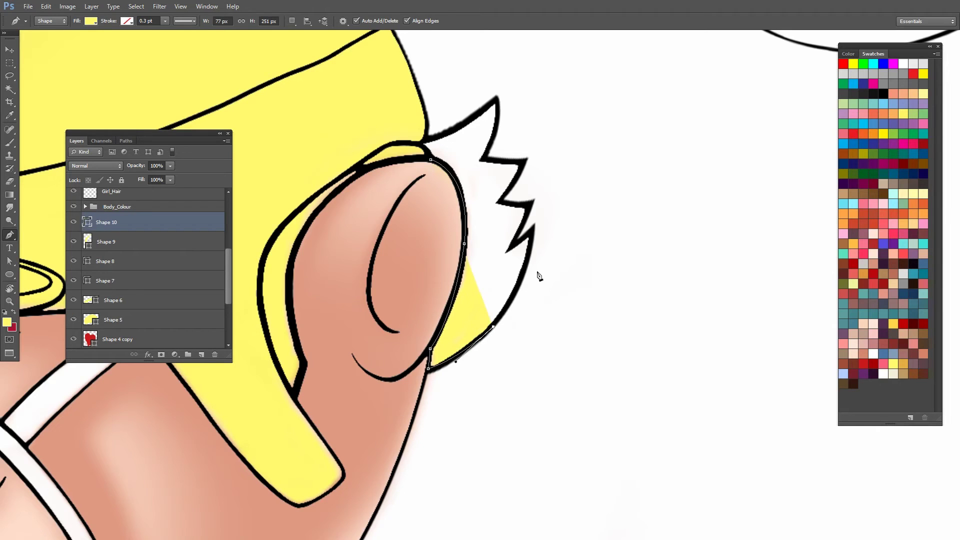
left_click_drag(532, 235, 539, 190)
left_click(531, 234, "alt")
left_click(511, 247)
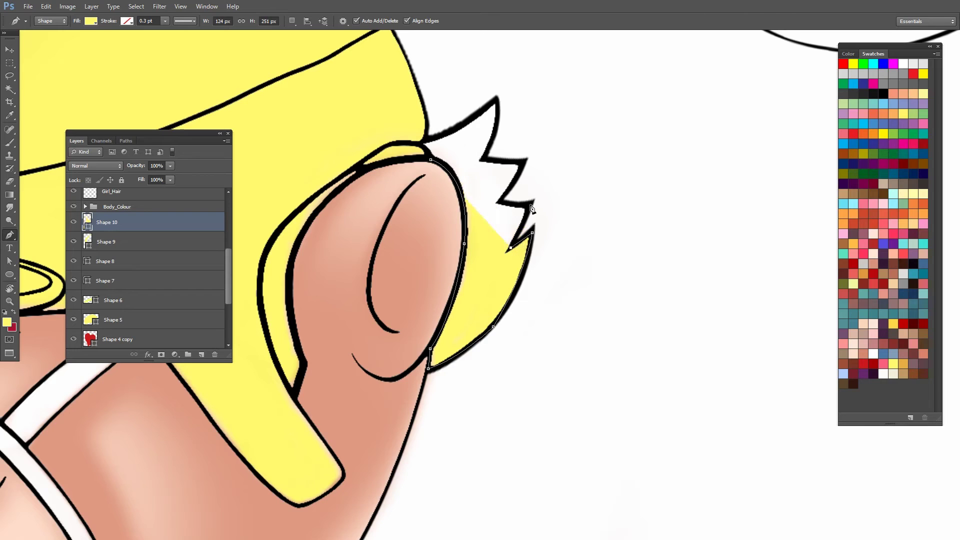
left_click(532, 203)
left_click_drag(509, 206, 498, 242)
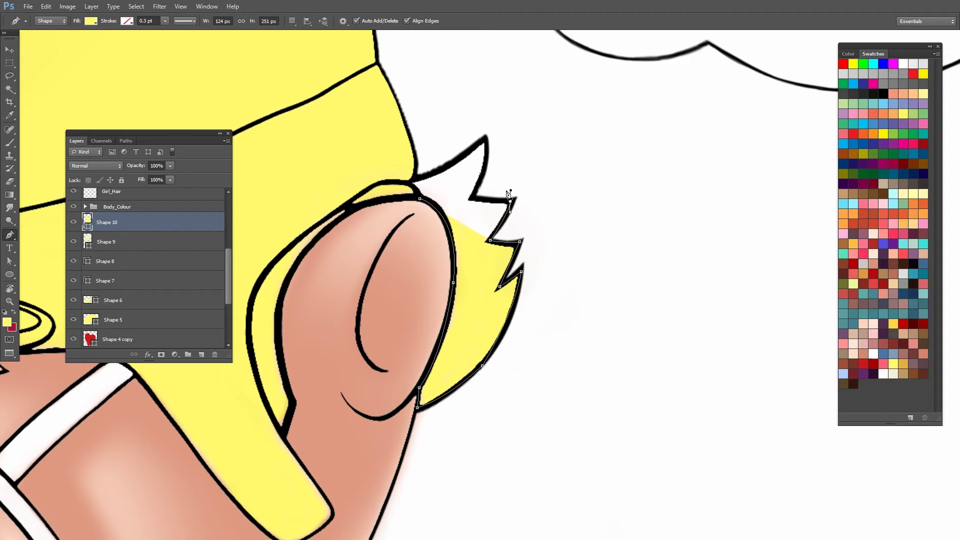
Step: Trace the remaining hair spike tips to complete yellow Shape 10, then fit the view
left_click_drag(511, 202, 511, 203)
left_click(475, 199)
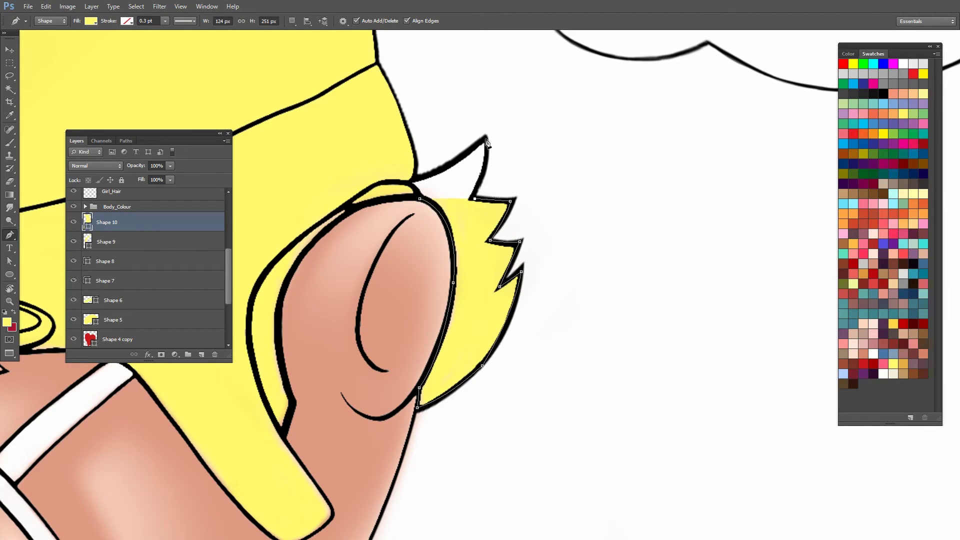
left_click_drag(485, 139, 492, 153)
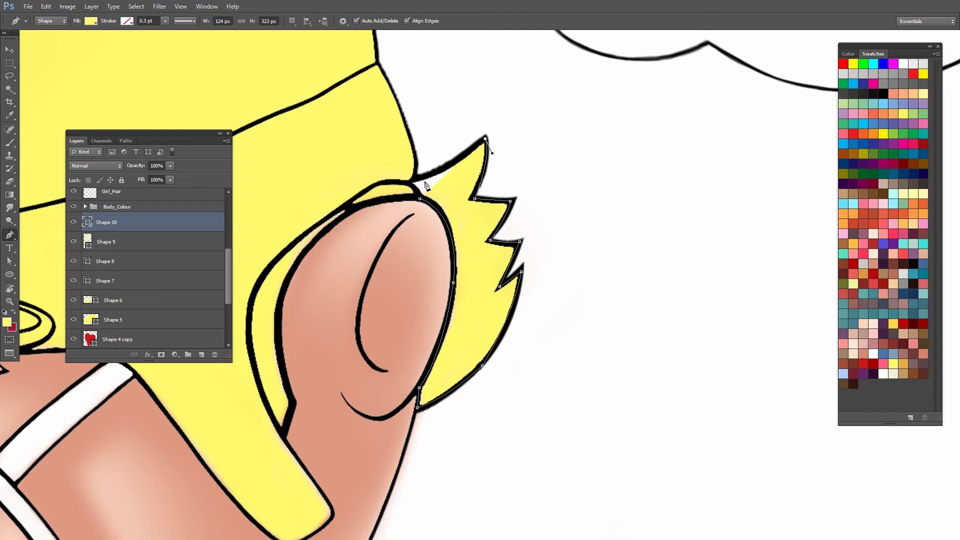
left_click_drag(417, 178, 438, 175)
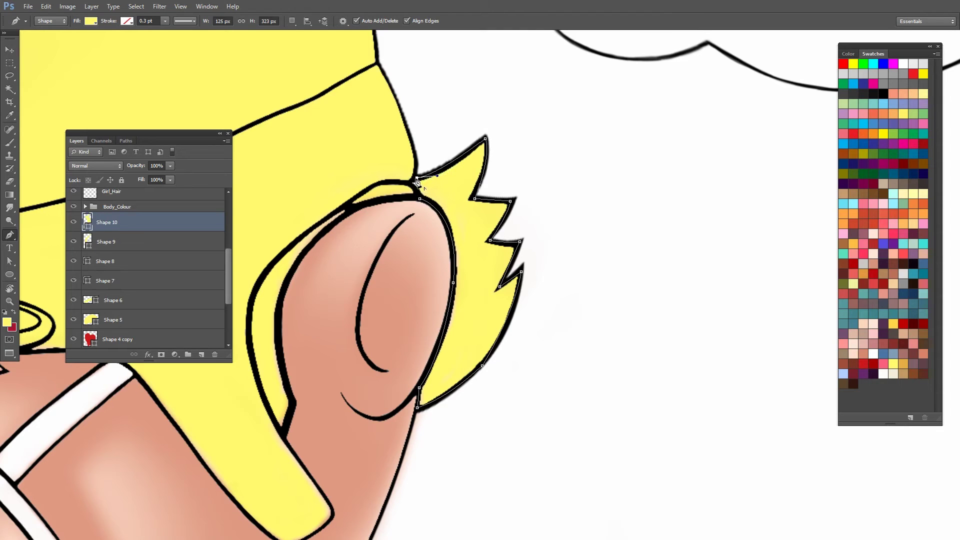
left_click_drag(359, 297, 507, 233)
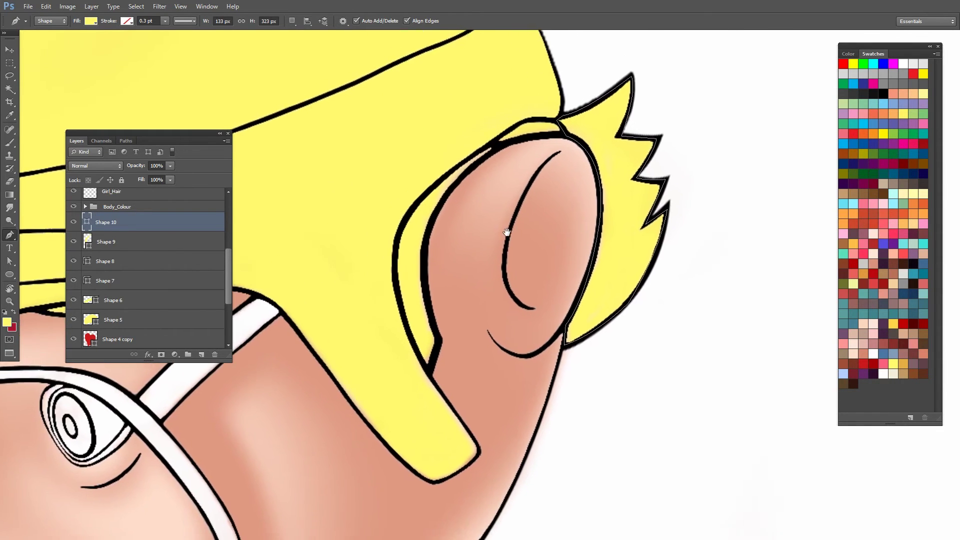
left_click_drag(321, 281, 402, 264)
mouse_move(227, 318)
left_mouse_down()
mouse_move(446, 236)
mouse_move(459, 222)
left_mouse_up()
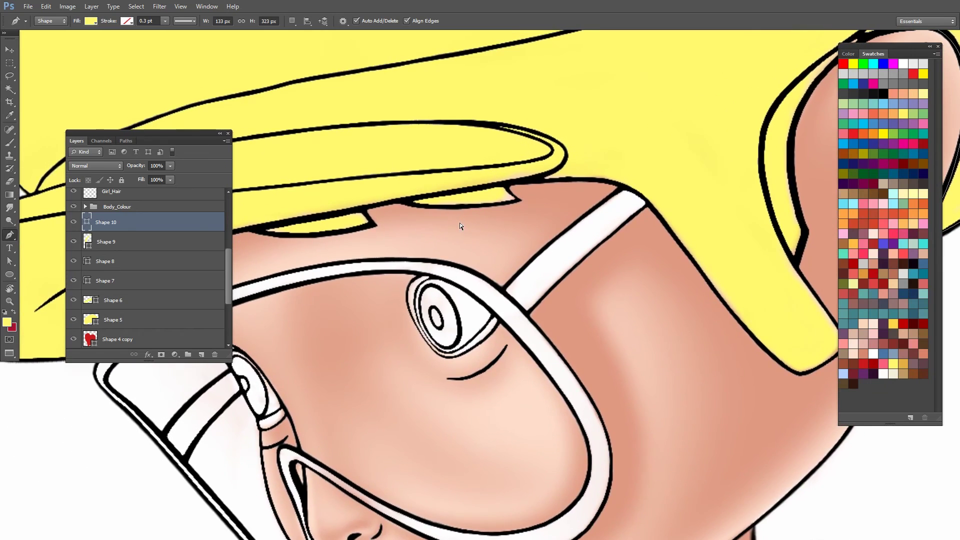
key("ctrl+0")
Step: Fill the helmet band shape (Shape 6) with a mauve-brown swatch
key("z")
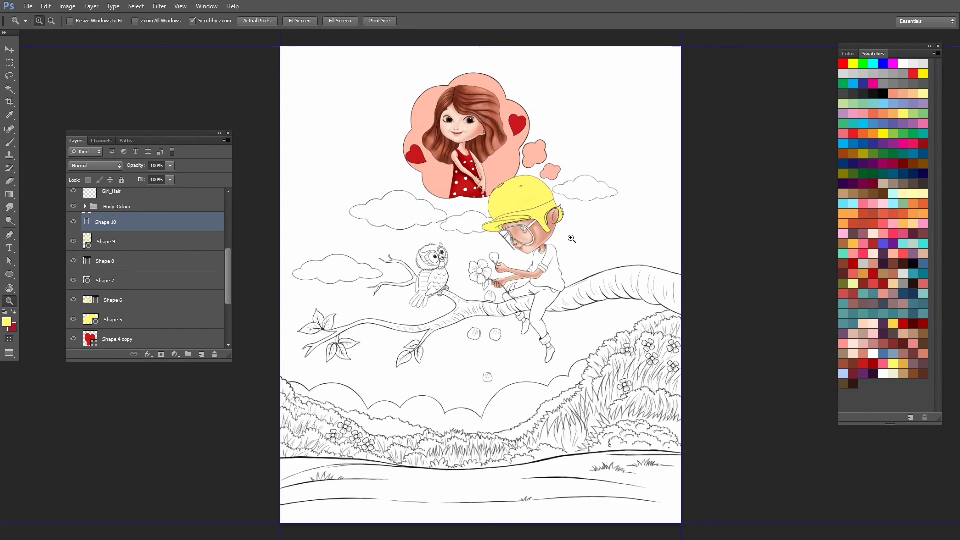
left_click(572, 239)
key("v")
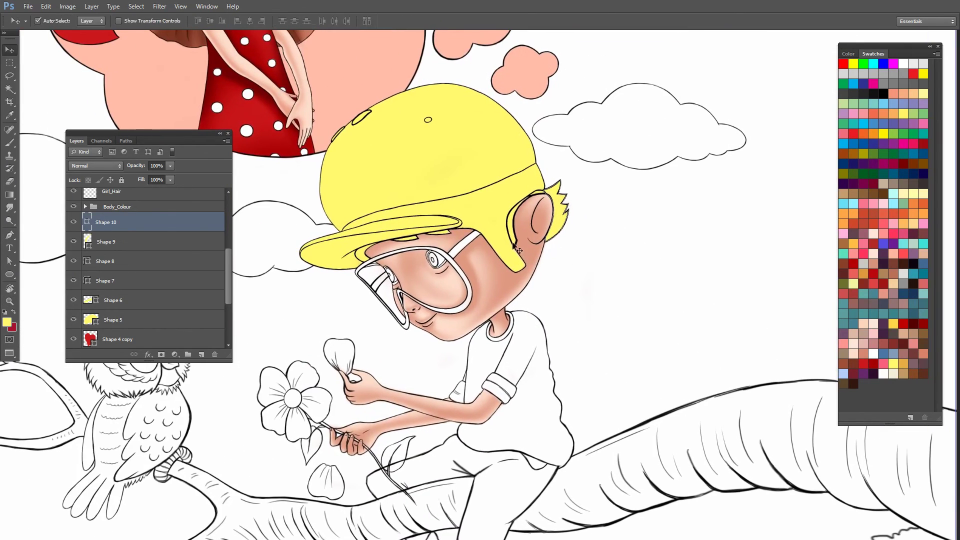
left_click(498, 209)
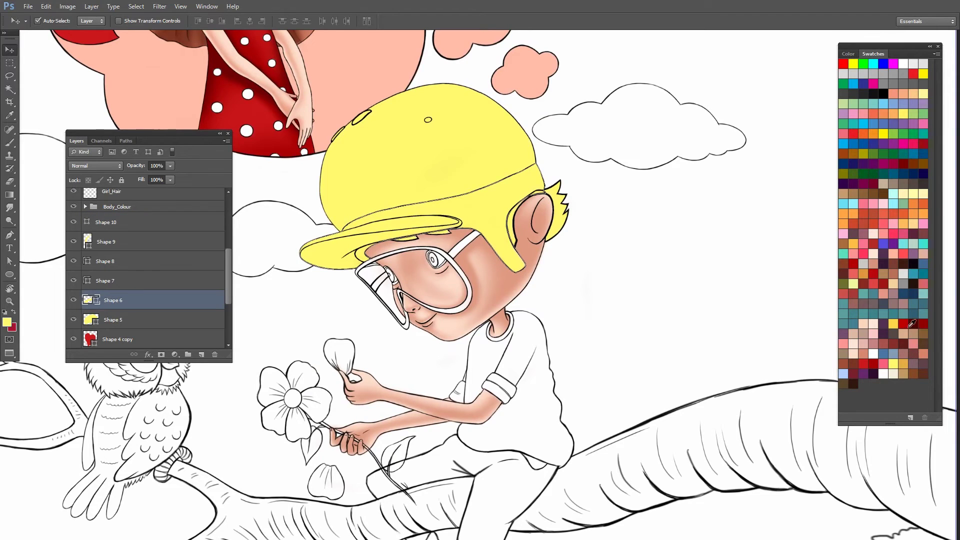
left_click(922, 361)
key("alt+BackSpace")
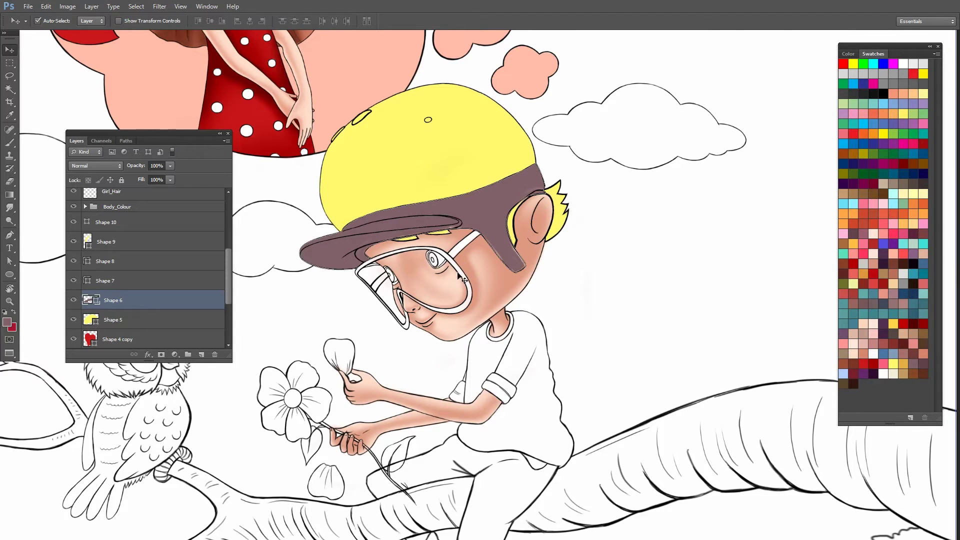
Step: Fill the hair spikes shape with purple from the Swatches
key("z")
left_click(453, 224)
left_click_drag(466, 225, 489, 238)
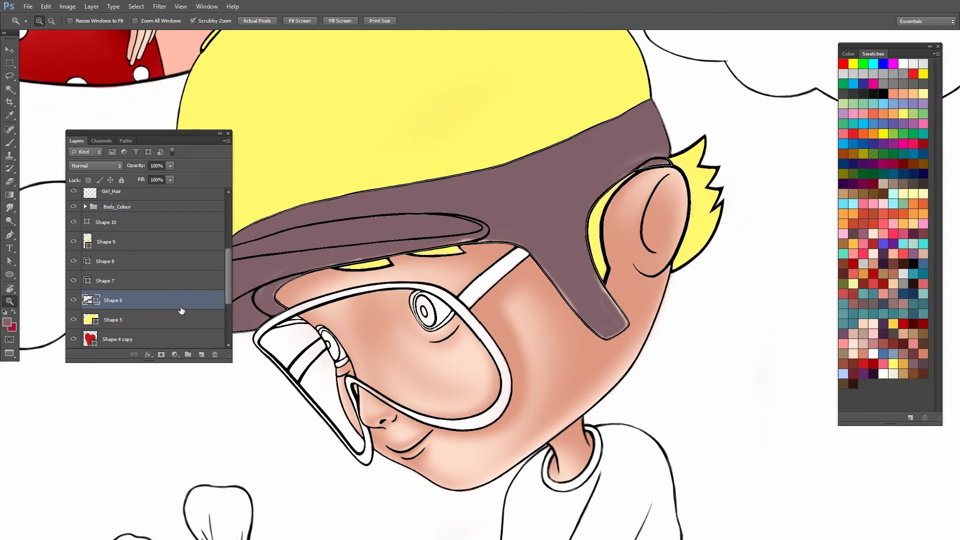
left_click_drag(395, 256, 437, 241)
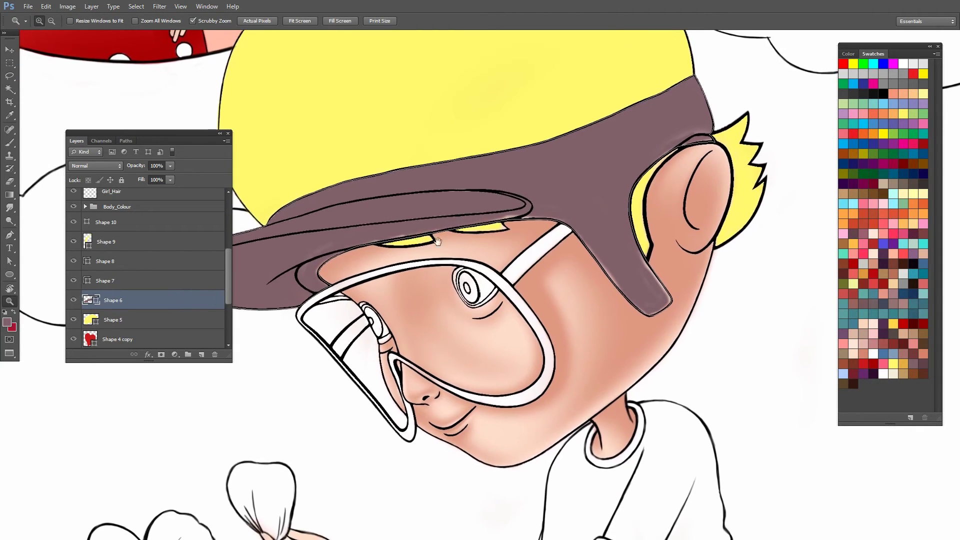
key("v")
left_click(742, 196)
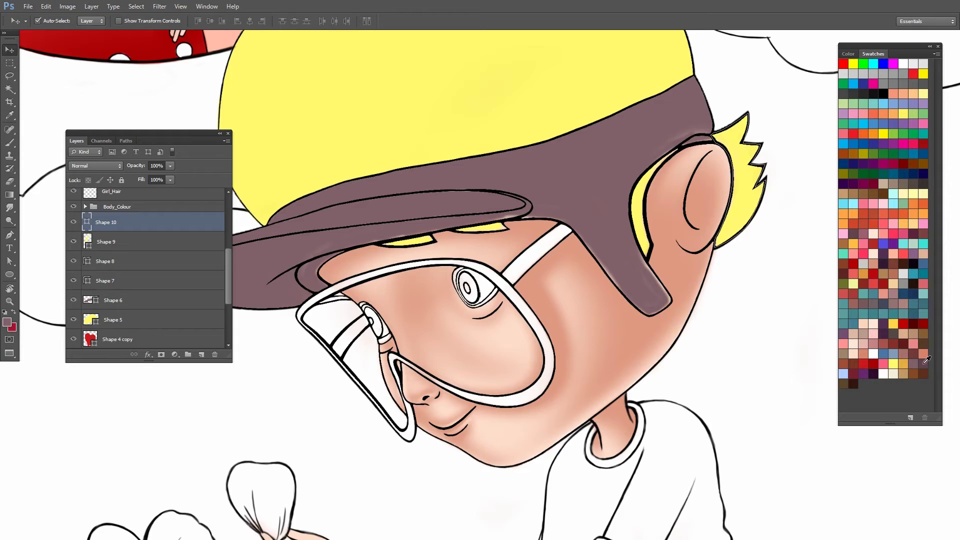
left_click(865, 373)
key("alt+BackSpace")
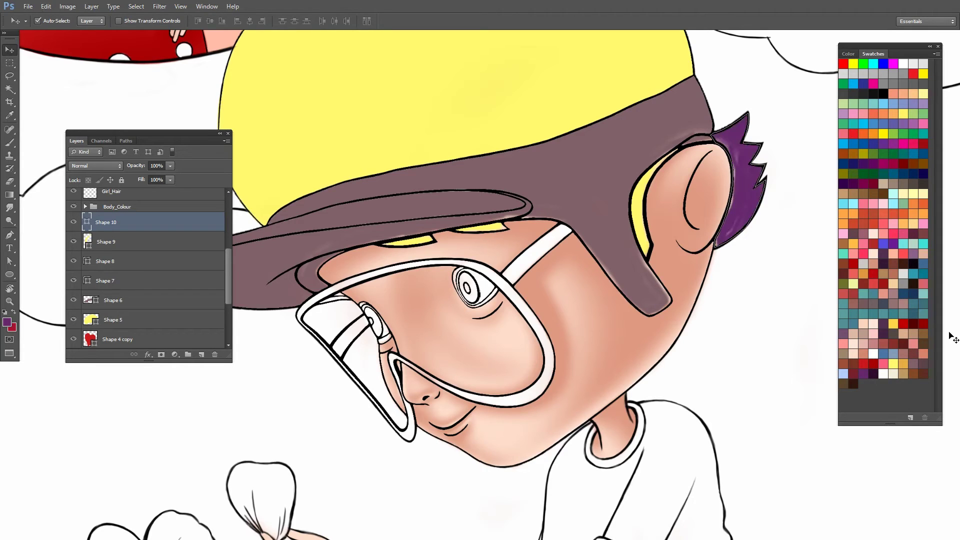
Step: Fill both slivers under the helmet brim with the same purple
left_click(436, 243)
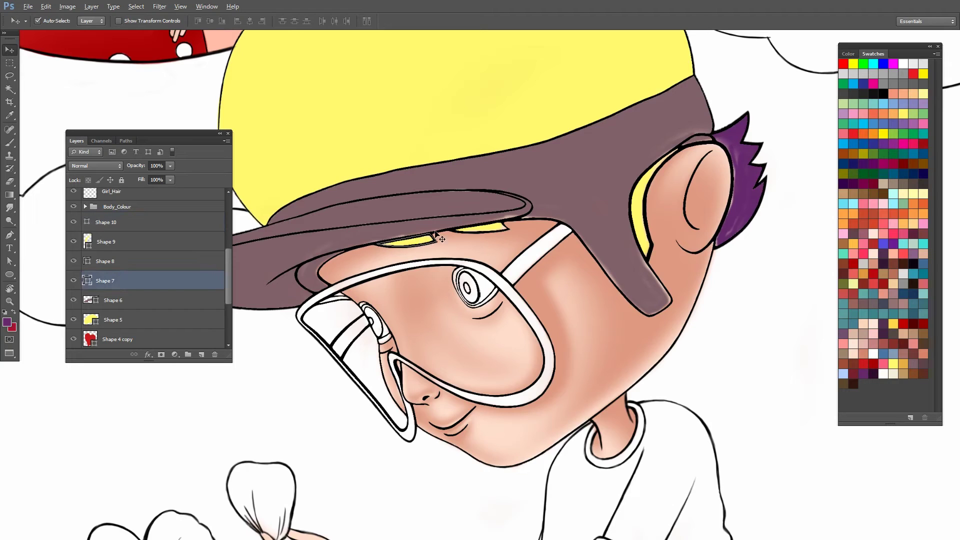
key("alt+BackSpace")
left_click(476, 232)
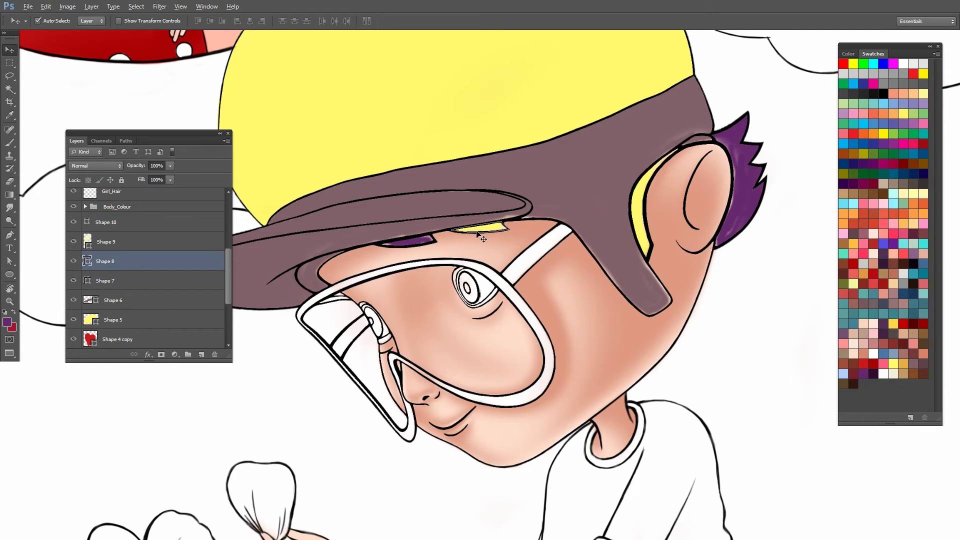
key("alt+BackSpace")
left_click_drag(467, 200, 508, 196)
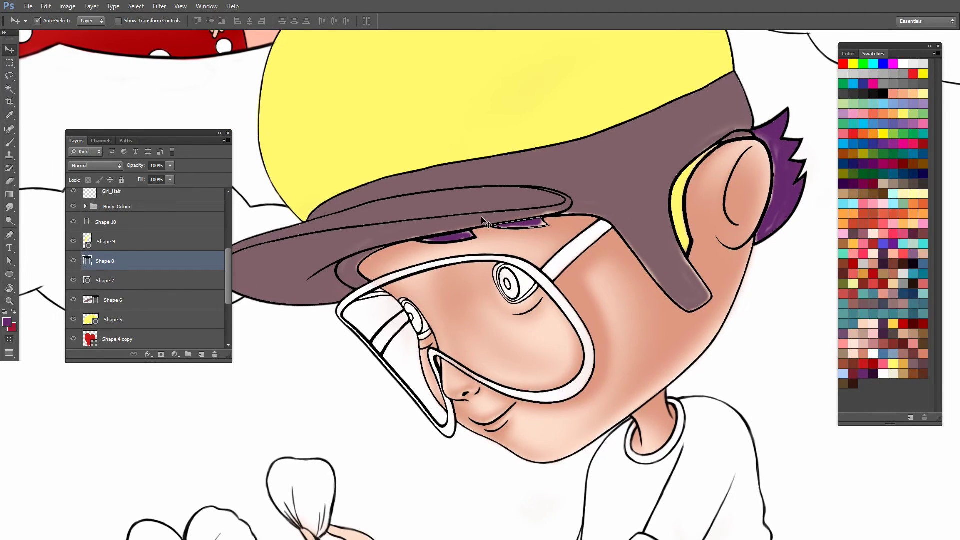
key("z")
mouse_move(405, 370)
left_mouse_down()
mouse_move(470, 223)
mouse_move(402, 269)
left_mouse_up()
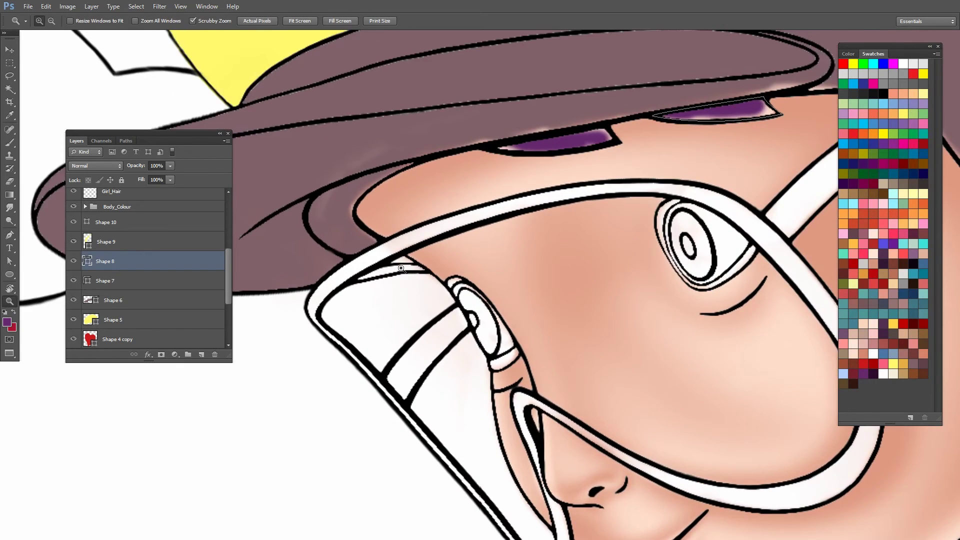
Step: Draw a closed Pen shape (Shape 11) over the gap between brim and goggle rim
key("p")
left_click(351, 281)
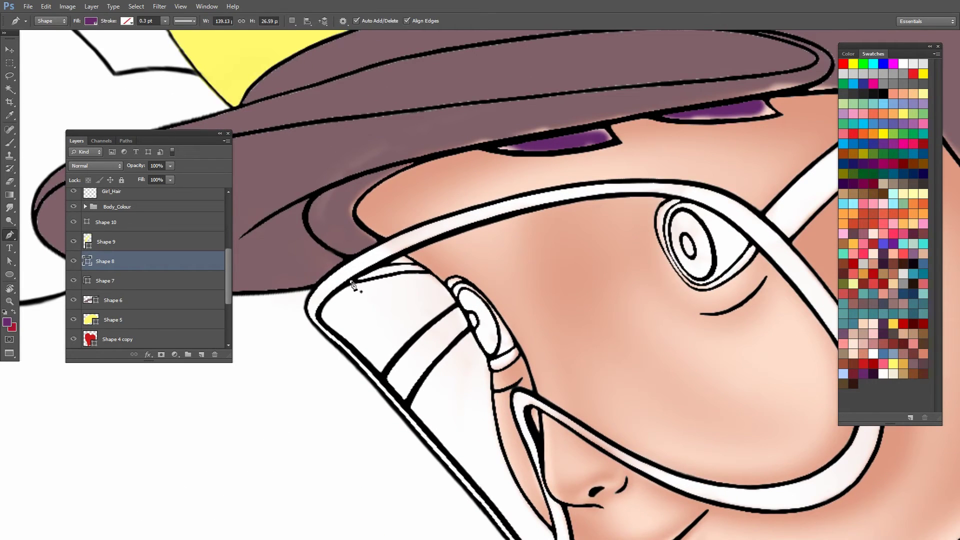
left_click(390, 263)
left_click(417, 264)
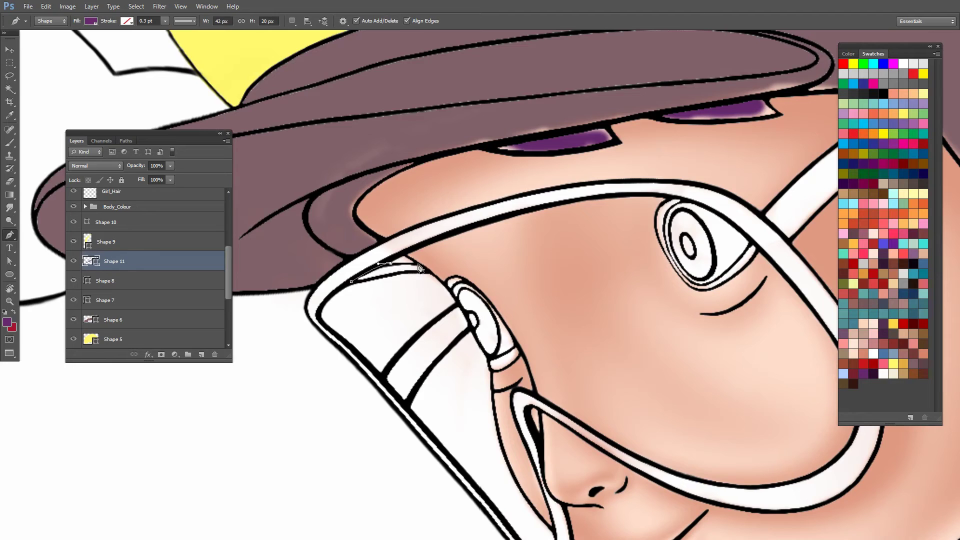
left_click(431, 272)
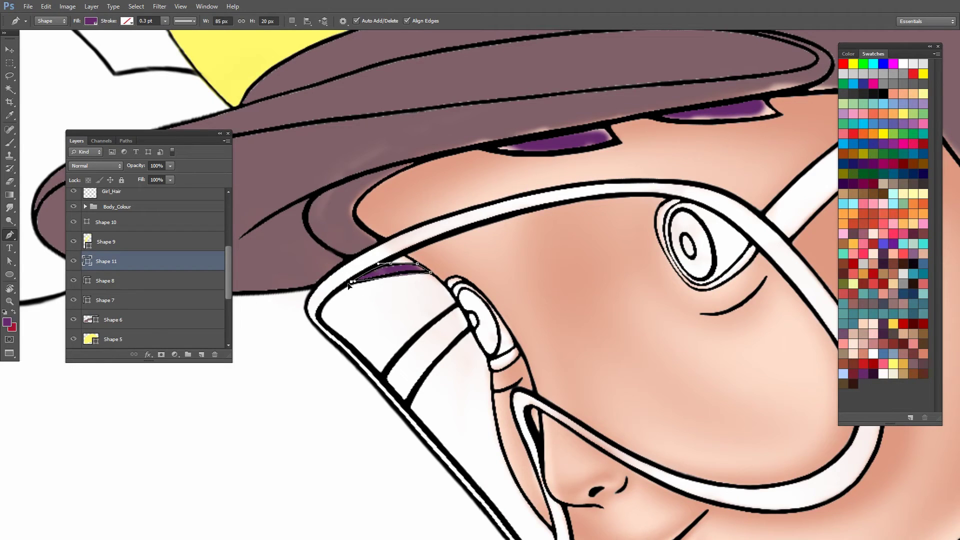
left_click_drag(351, 282, 311, 294)
key("Return")
key("ctrl+alt+z")
key("ctrl+alt+z")
left_click(402, 255)
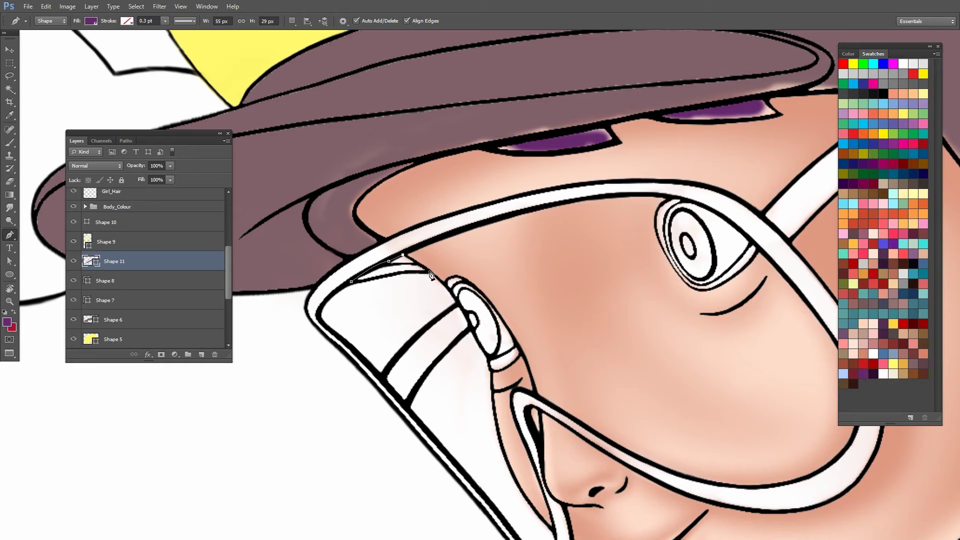
left_click(429, 271)
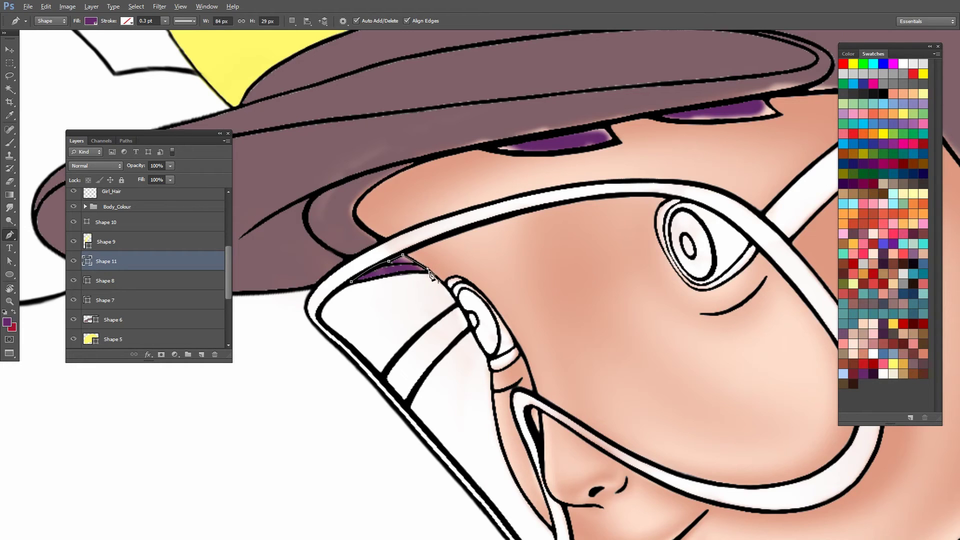
left_click_drag(352, 282, 321, 289)
Step: Fill Shape 11 with dusty mauve to match the helmet
left_click(914, 364)
key("alt+BackSpace")
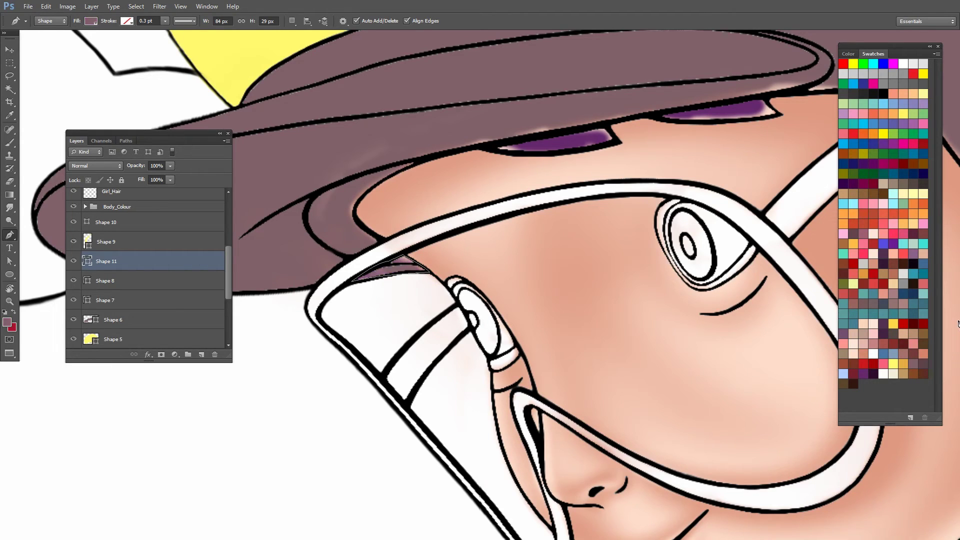
scroll(241, 223, "down", 3)
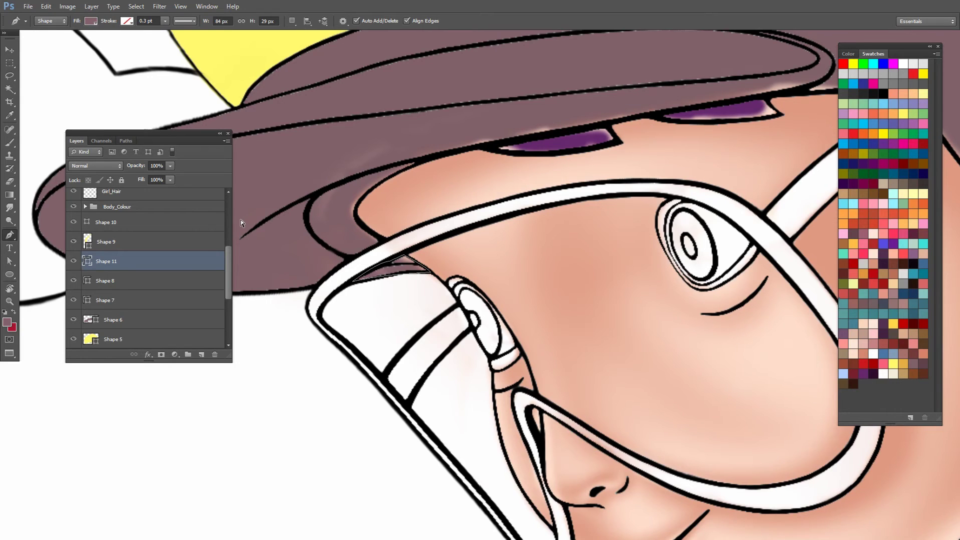
mouse_move(470, 318)
left_mouse_down()
mouse_move(431, 247)
mouse_move(387, 227)
mouse_move(383, 213)
left_mouse_up()
left_click(407, 231, "ctrl")
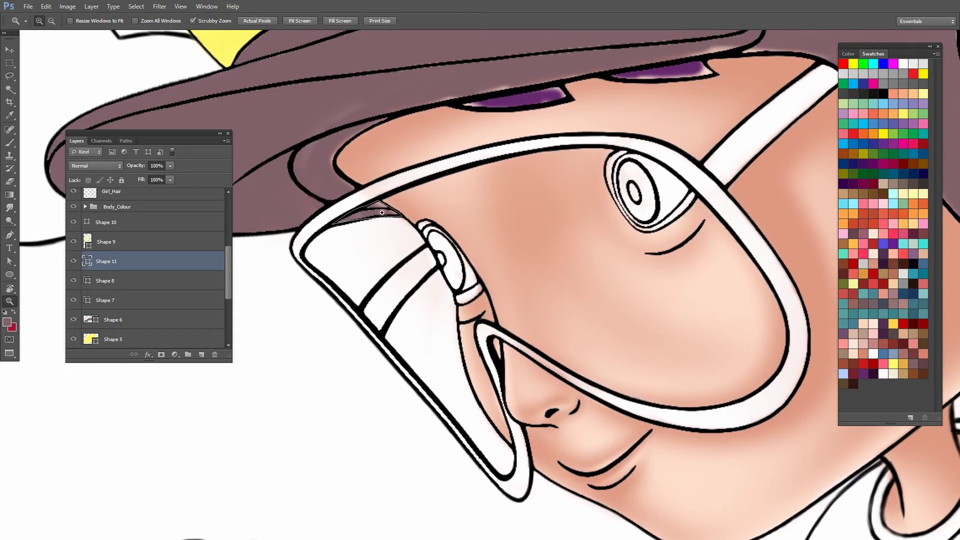
Step: Start Shape 12 by tracing the goggle frame along its top and right rim
key("p")
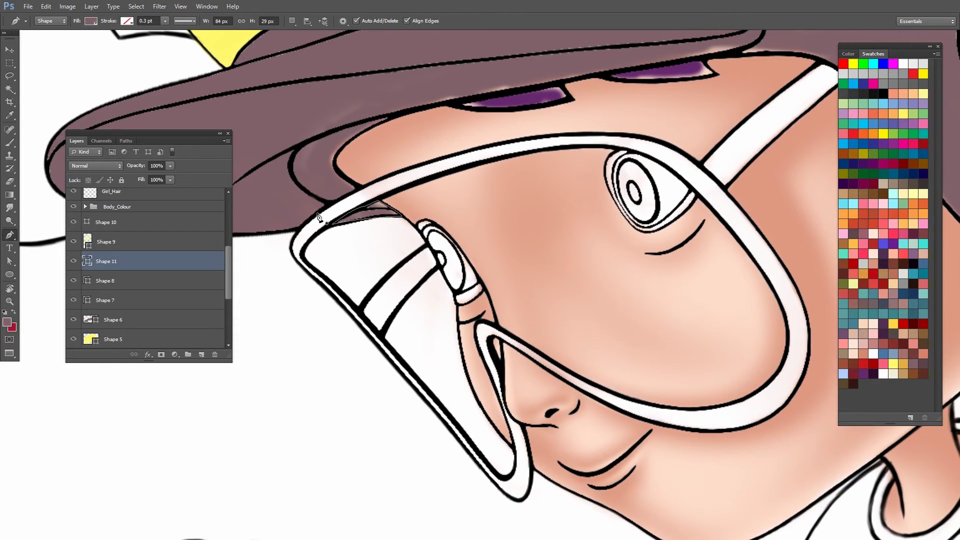
left_click(317, 213)
left_click_drag(515, 142, 644, 116)
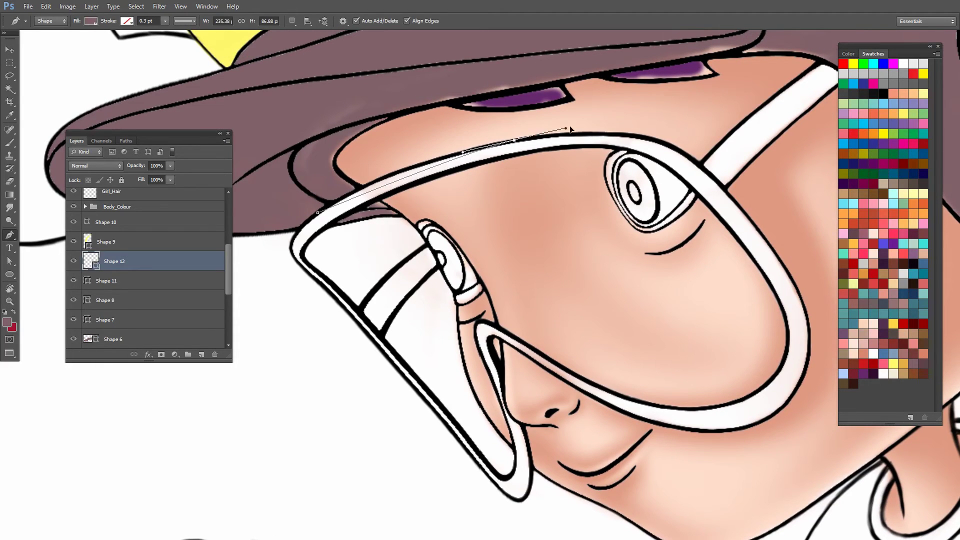
left_click(515, 142, "alt")
mouse_move(683, 154)
left_mouse_down()
mouse_move(733, 185)
mouse_move(660, 164)
left_mouse_up()
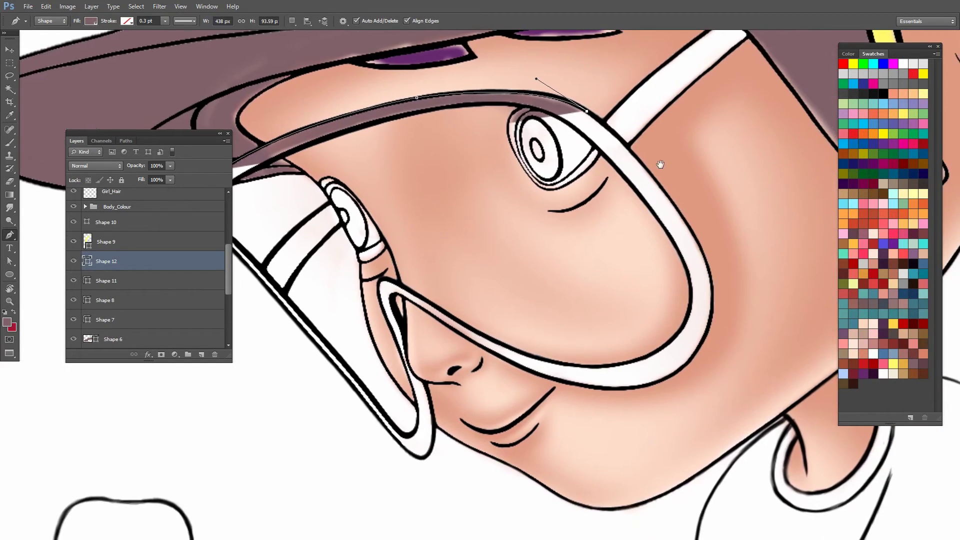
left_click_drag(711, 274, 736, 354)
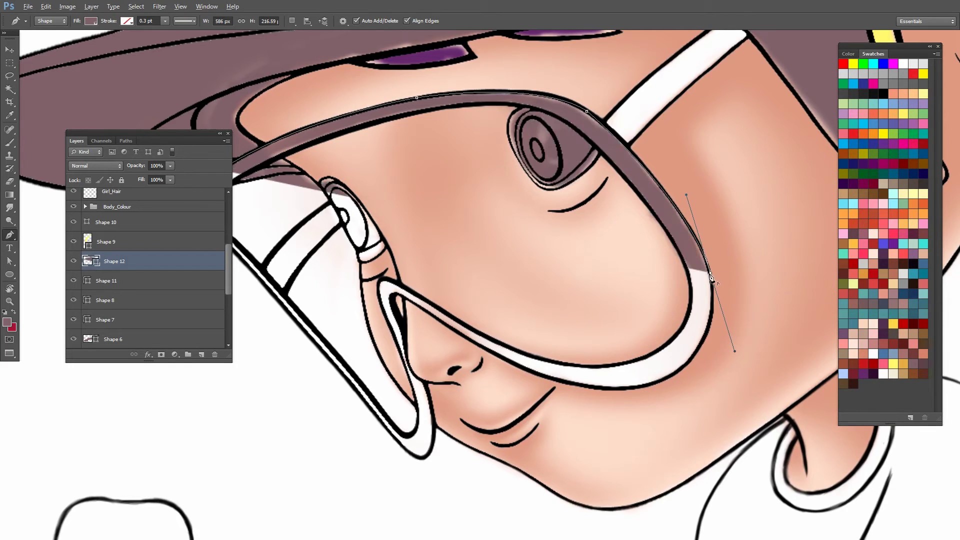
mouse_move(700, 354)
left_mouse_down()
mouse_move(678, 323)
mouse_move(634, 358)
mouse_move(612, 316)
left_mouse_up()
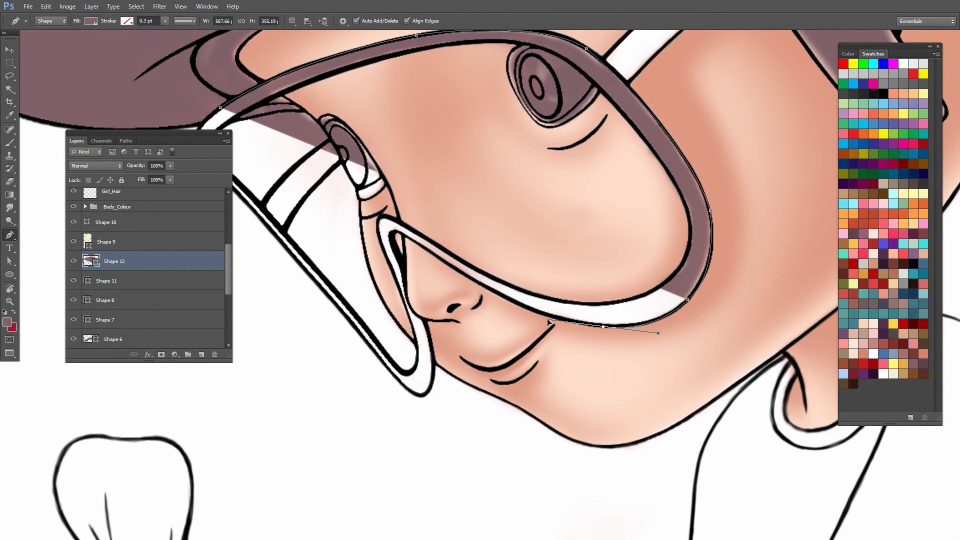
left_click(603, 328)
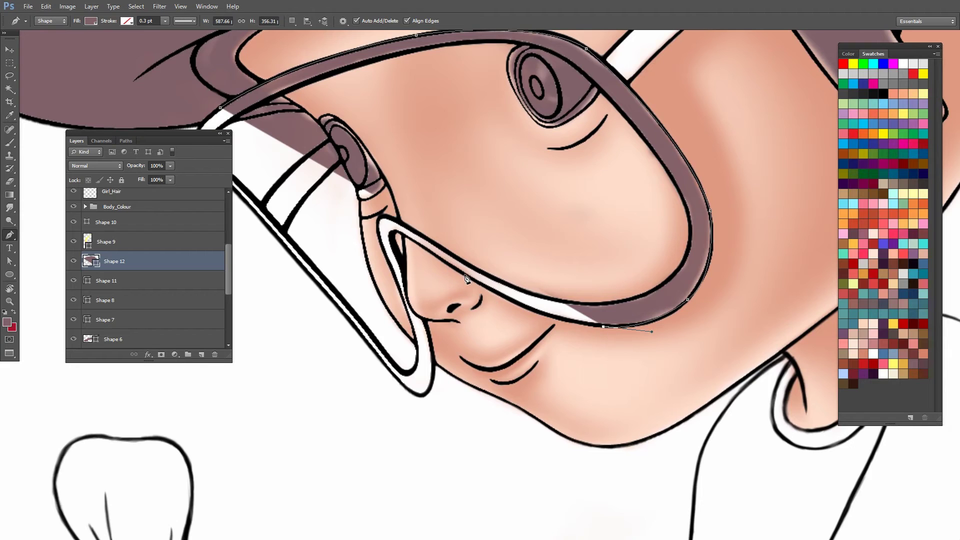
left_click_drag(465, 276, 414, 239)
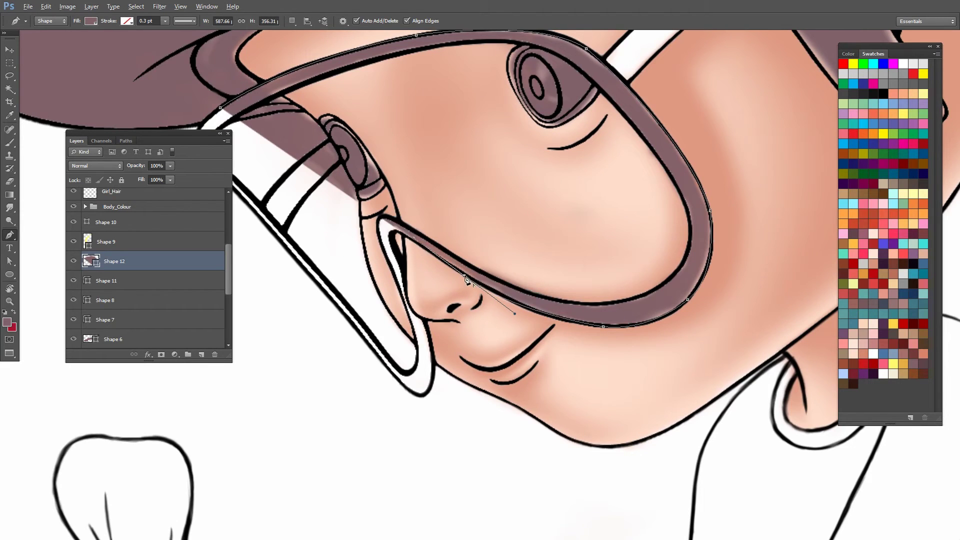
Step: Continue the goggle frame outline down the lower rim to its bottom corner
left_click(393, 233)
left_click(396, 257)
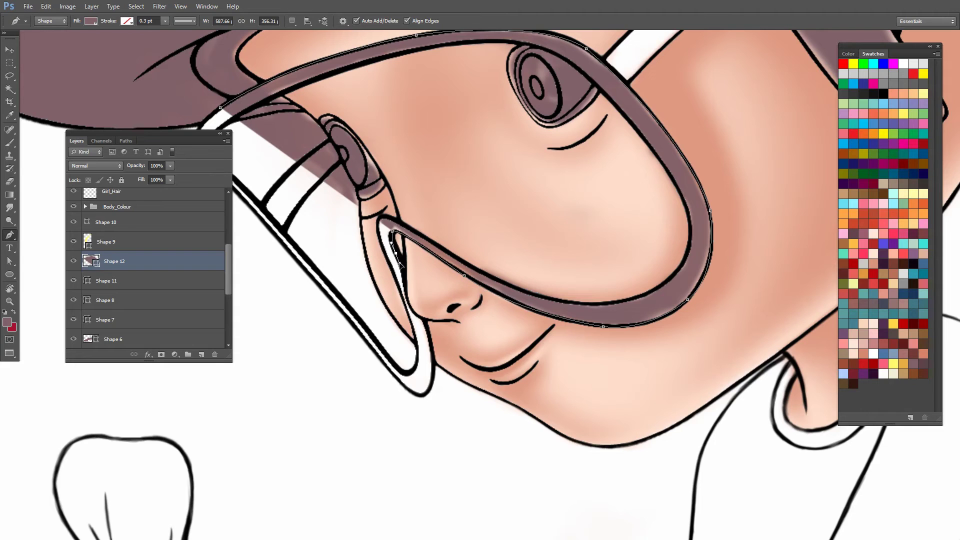
left_click(404, 277)
left_click_drag(410, 302, 419, 265)
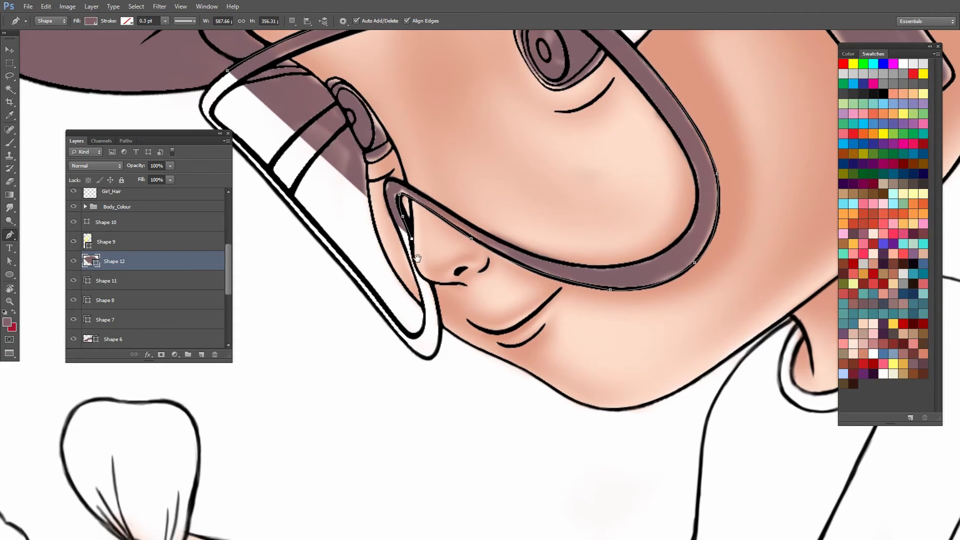
left_click(416, 259)
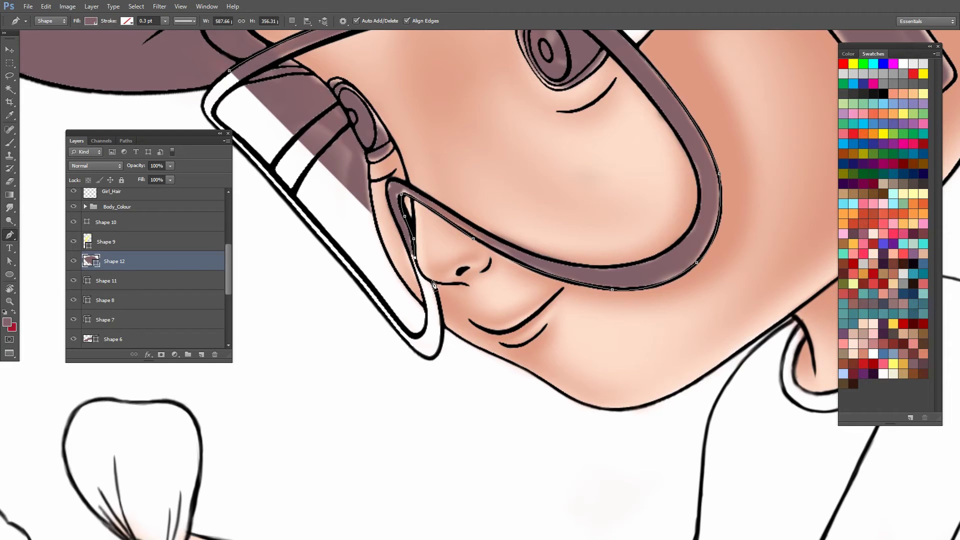
left_click(432, 282)
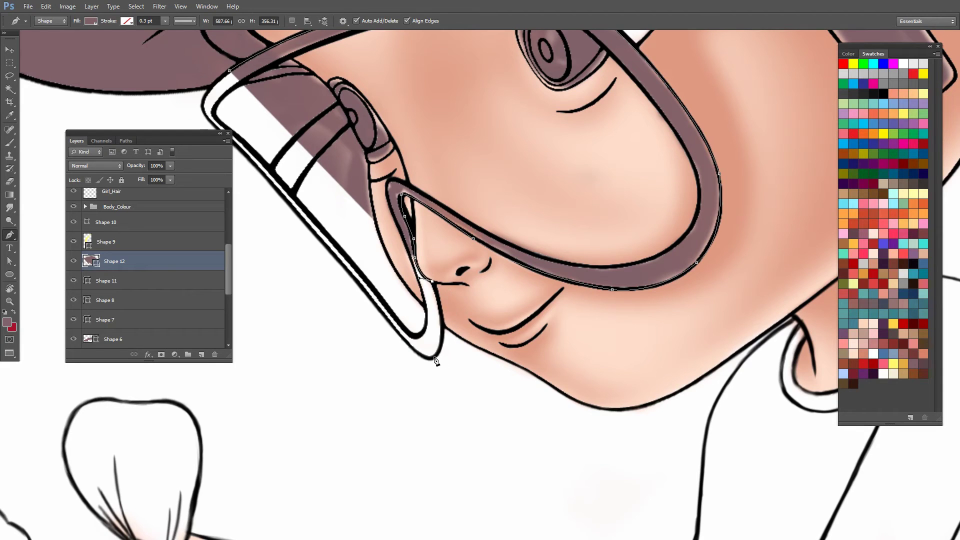
left_click_drag(434, 358, 415, 374)
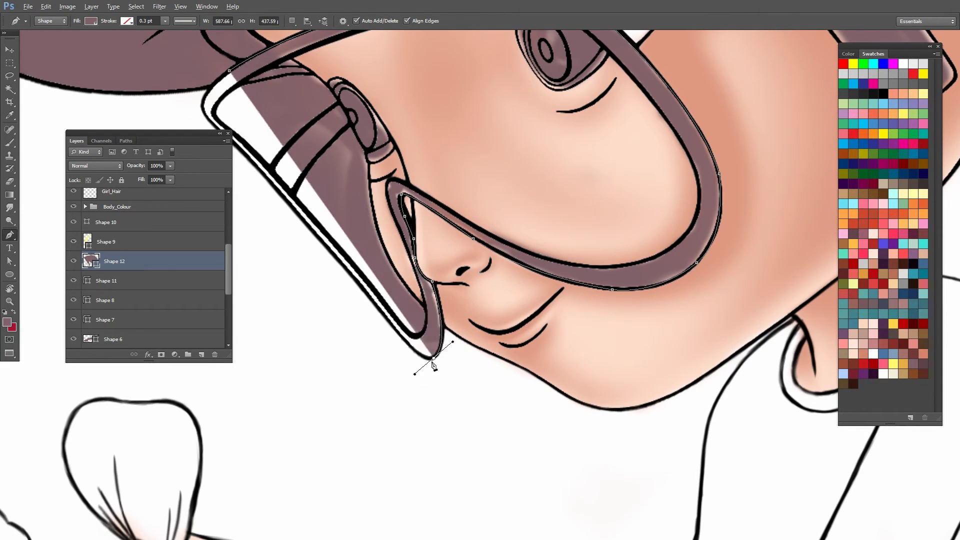
left_click(433, 358, "alt")
Step: Trace around the outer goggle corner and close the frame shape
scroll(400, 320, "up", 1)
scroll(410, 315, "left", 2)
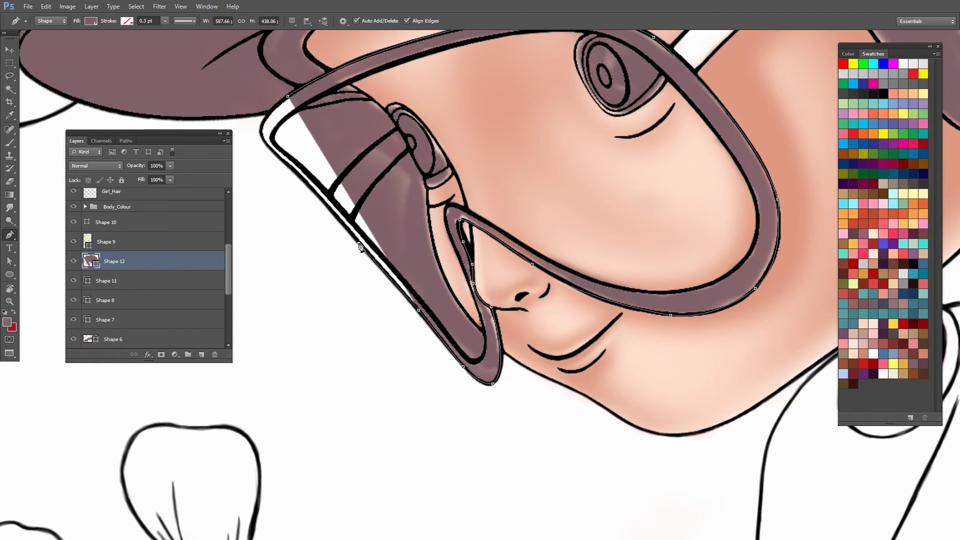
left_click_drag(359, 220, 382, 258)
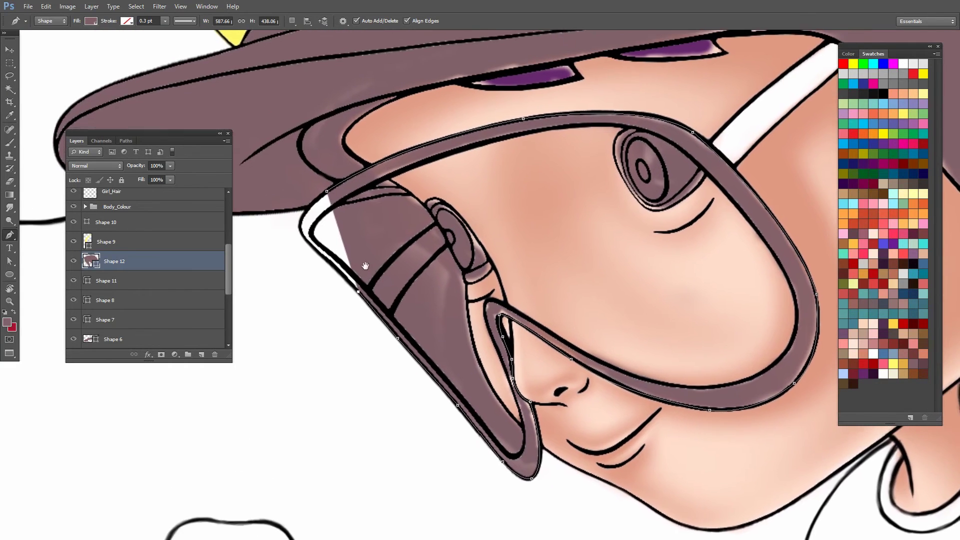
scroll(350, 273, "up", 3)
scroll(350, 272, "left", 1)
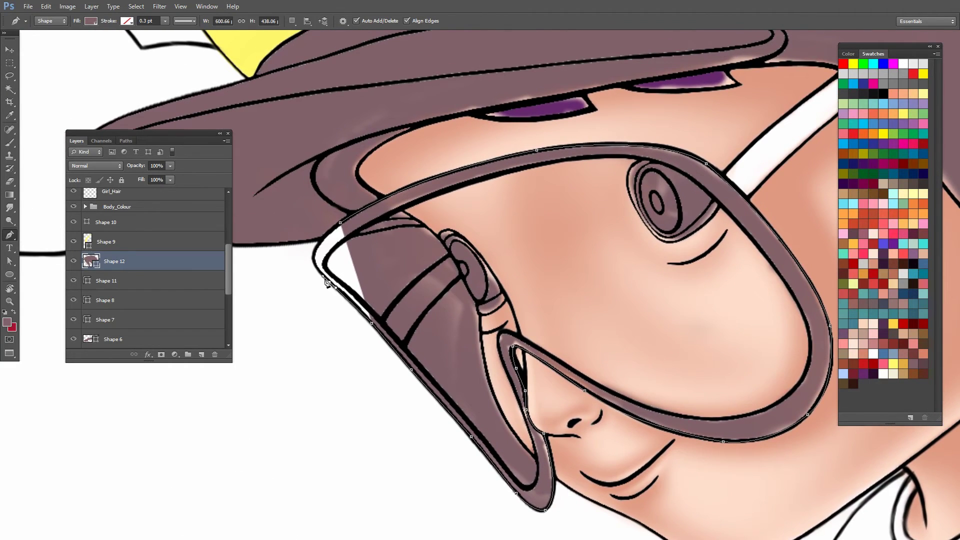
left_click_drag(329, 283, 335, 289)
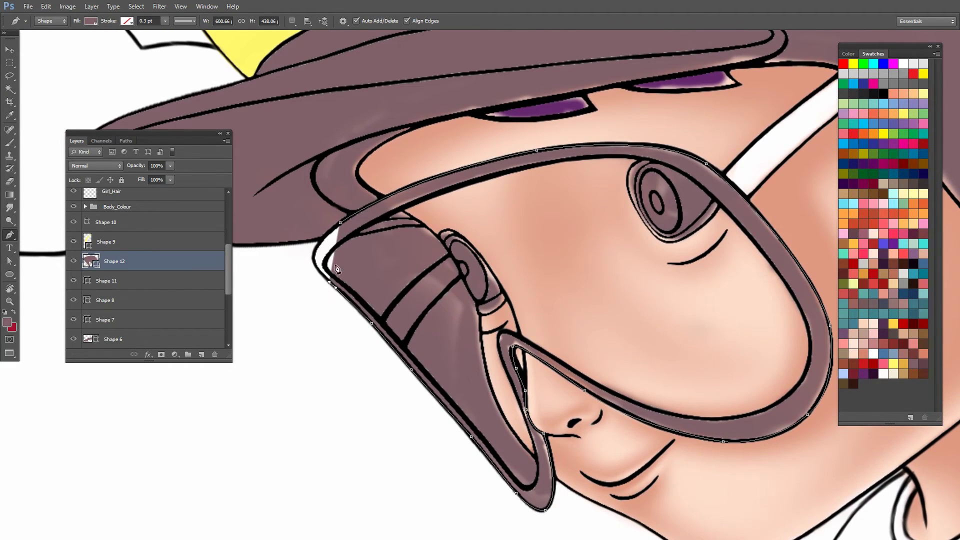
left_click_drag(320, 242, 339, 225)
left_click(340, 223)
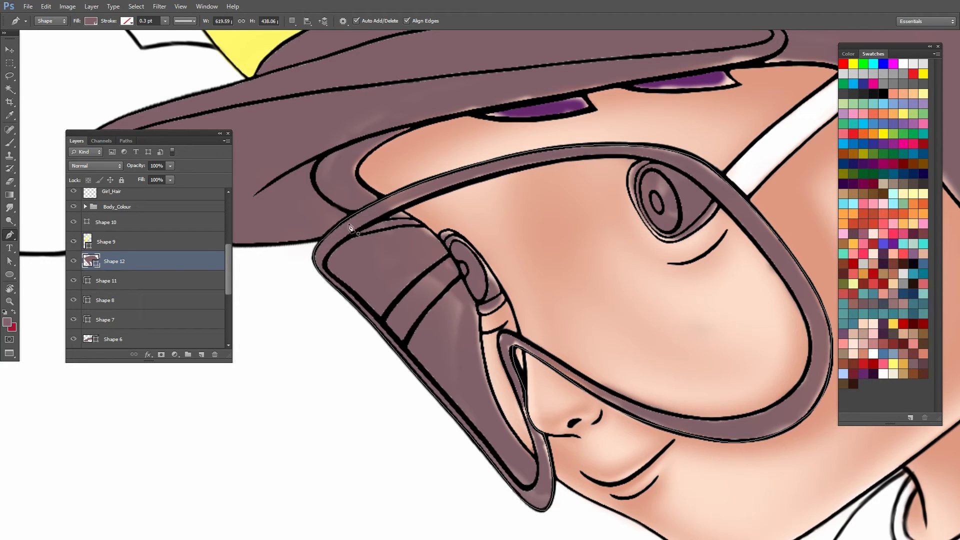
scroll(355, 230, "down", 1)
scroll(355, 230, "right", 1)
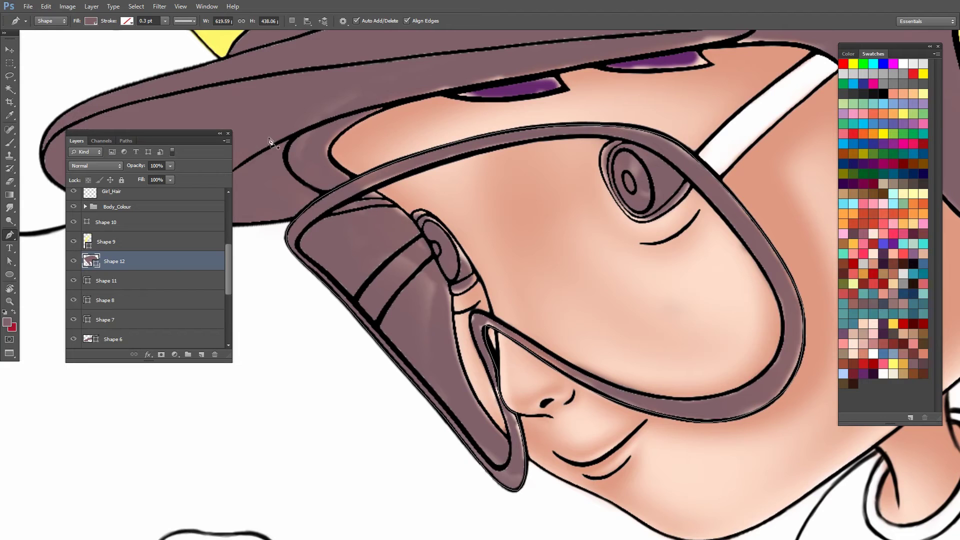
Step: Set Exclude Overlapping Shapes and cut out the first lens opening
left_click(293, 24)
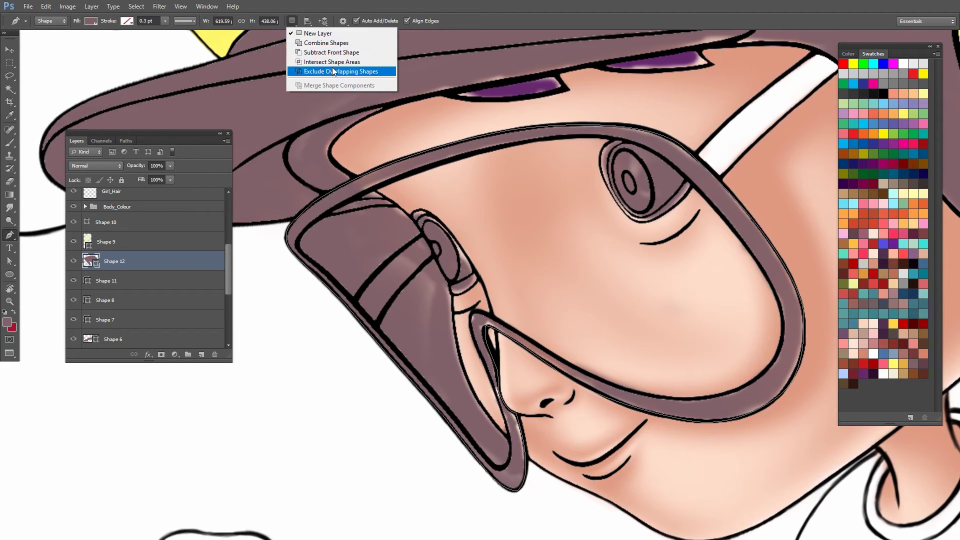
left_click(310, 71)
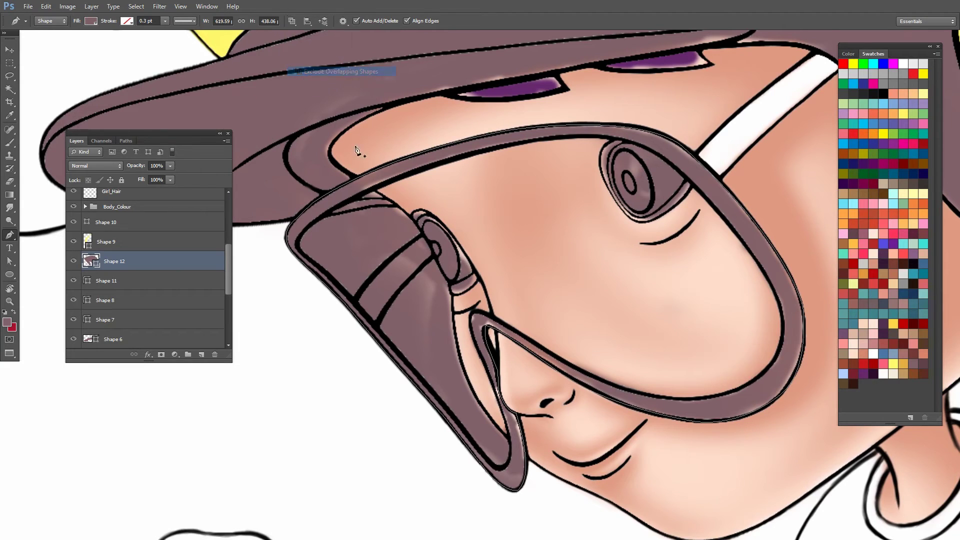
left_click_drag(325, 217, 341, 212)
left_click(324, 217, "alt")
left_click(397, 206)
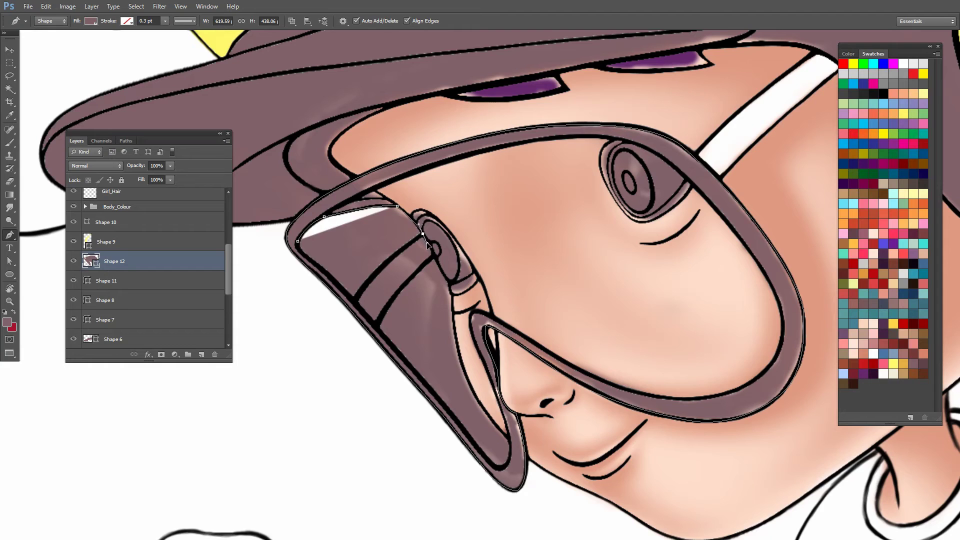
left_click_drag(427, 243, 435, 251)
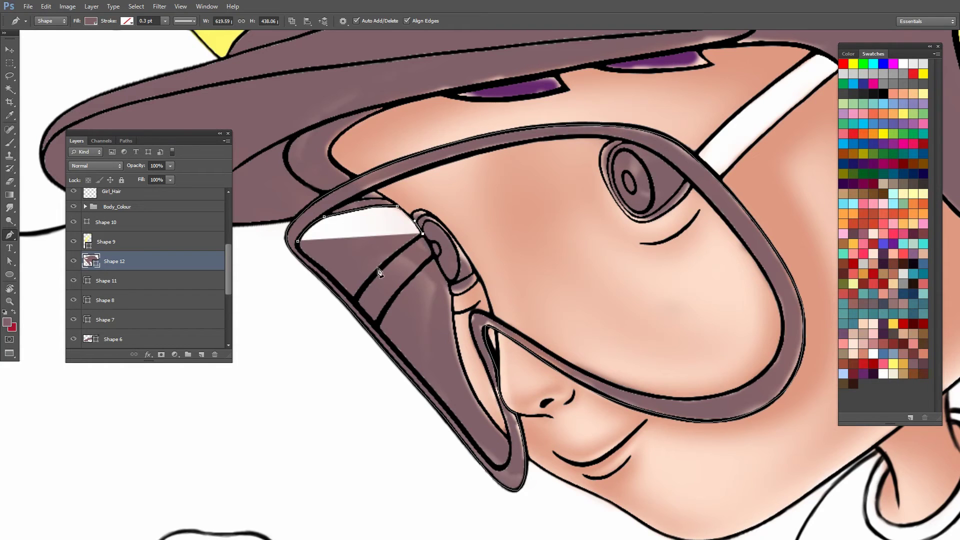
left_click_drag(357, 300, 343, 328)
left_click_drag(307, 260, 315, 263)
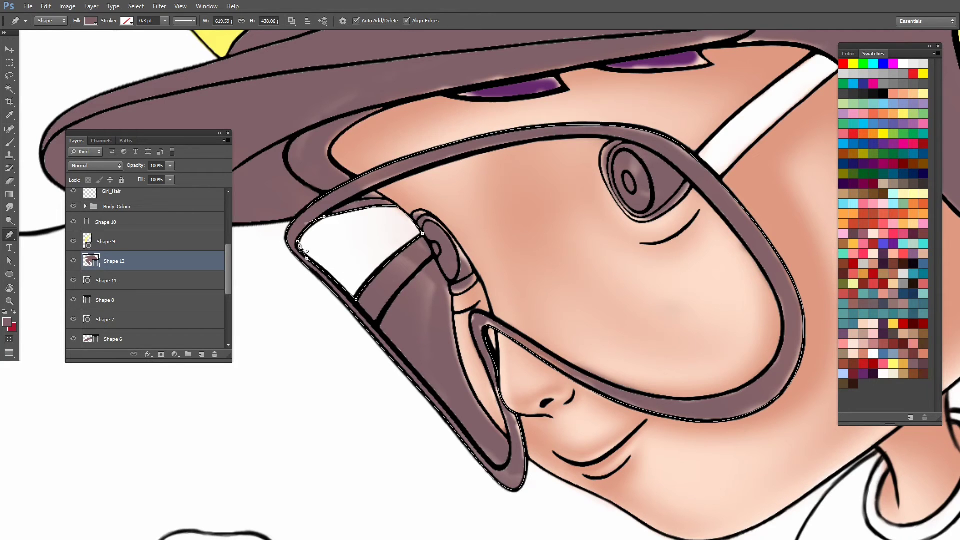
left_click(298, 241)
Step: Trace the second lens opening to cut it out of the frame
left_click_drag(375, 317, 330, 291)
left_click(332, 298)
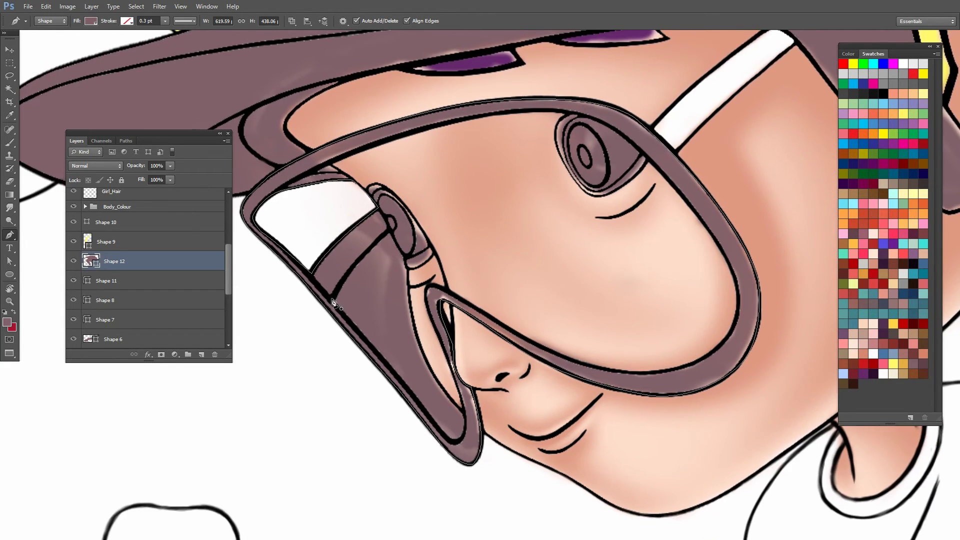
left_click_drag(389, 232, 414, 217)
left_click(389, 232, "alt")
left_click(405, 256)
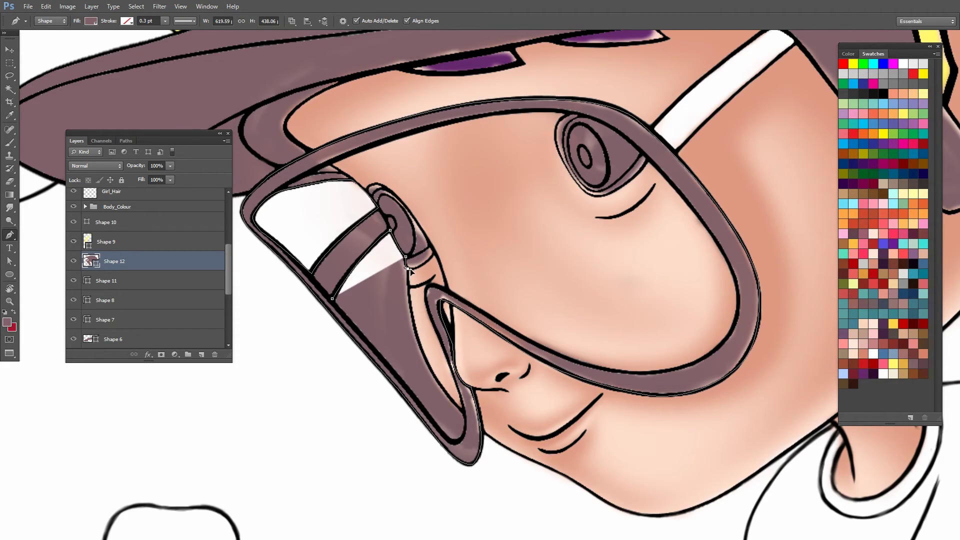
left_click_drag(458, 322, 442, 276)
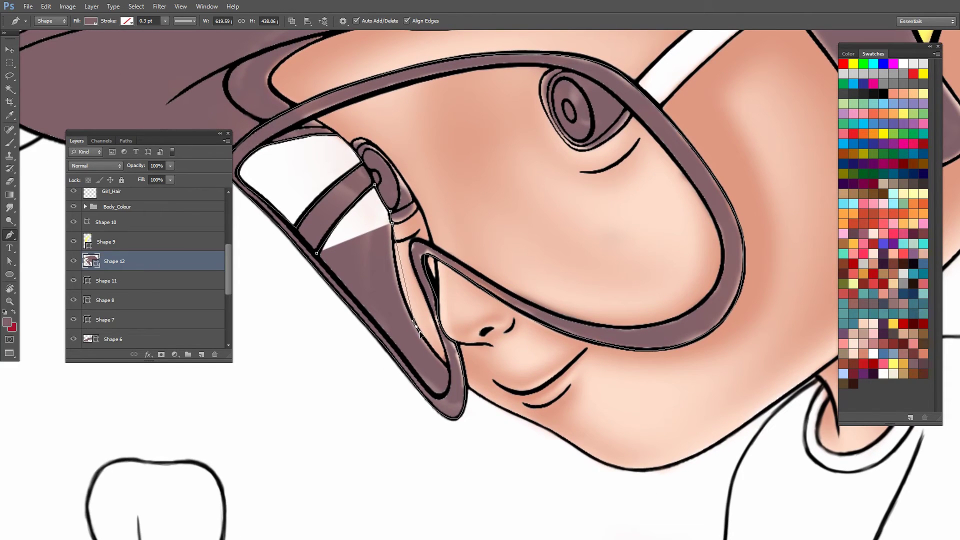
left_click_drag(419, 331, 444, 362)
left_click(450, 370)
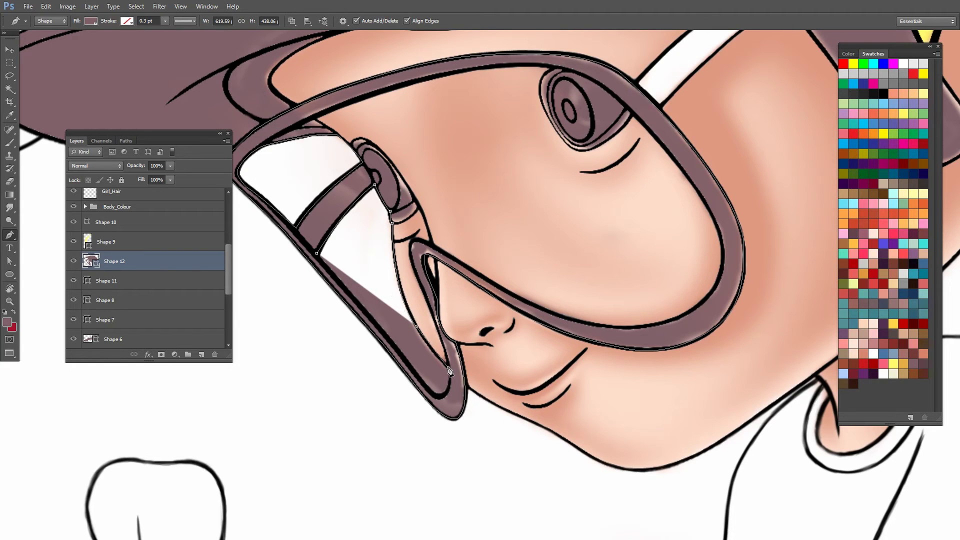
left_click_drag(450, 395, 439, 340)
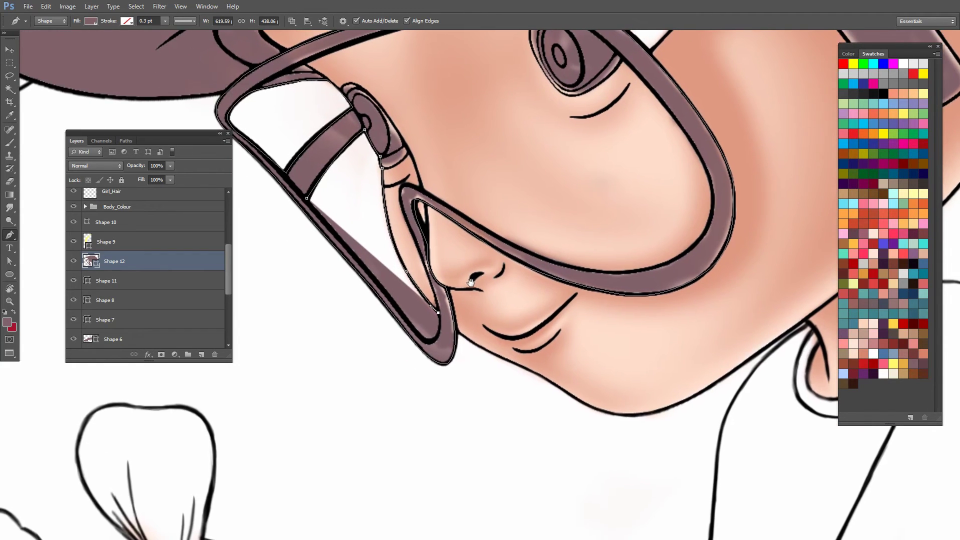
left_click(422, 340)
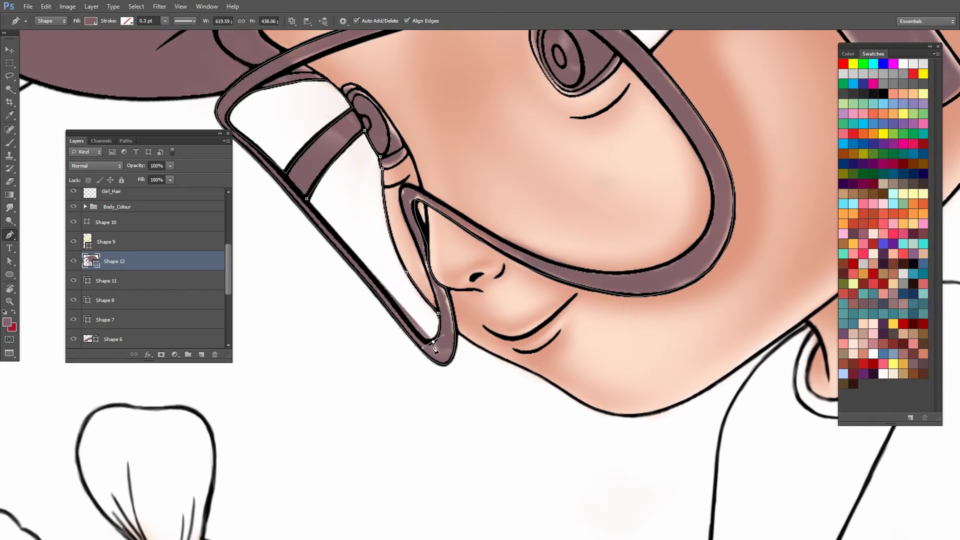
left_click(415, 330)
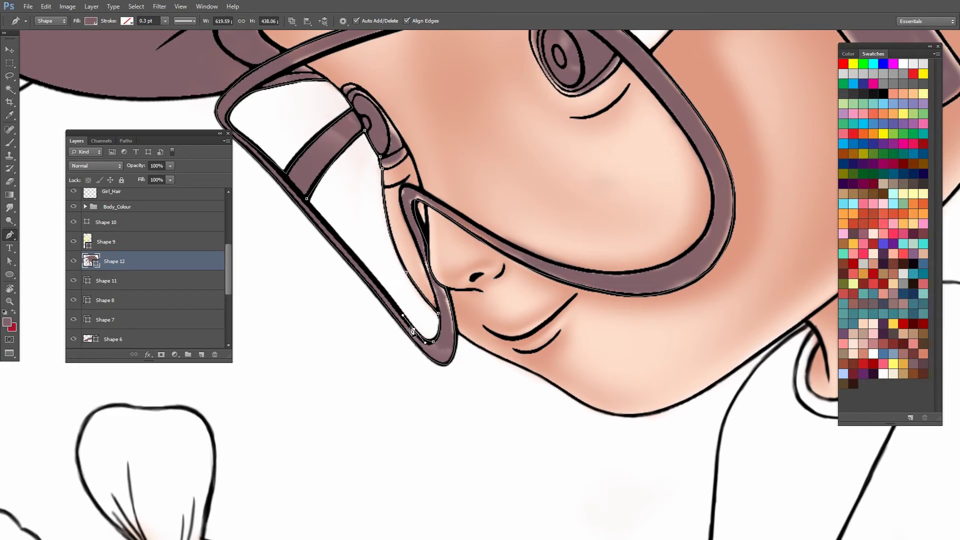
left_click(349, 251)
left_click_drag(513, 149, 420, 227)
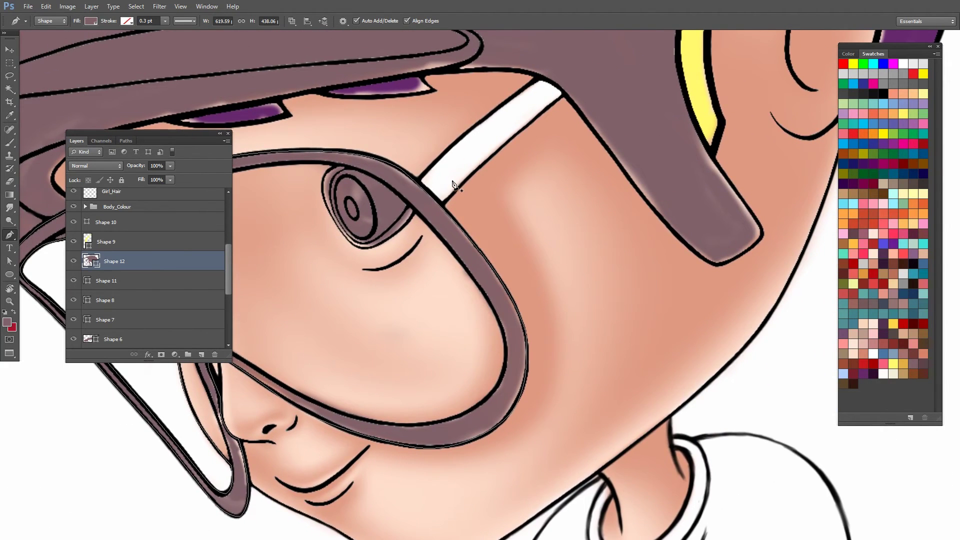
Step: Draw the goggle strap as a closed mauve shape on a new layer (Shape 13)
left_click(292, 20)
left_click(315, 33)
left_click(419, 180)
left_click(443, 206)
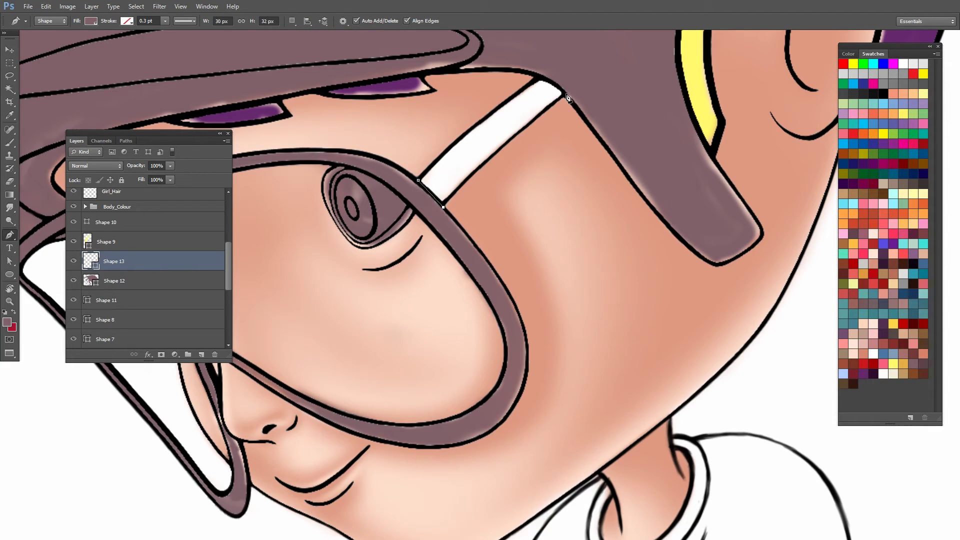
left_click_drag(565, 94, 624, 55)
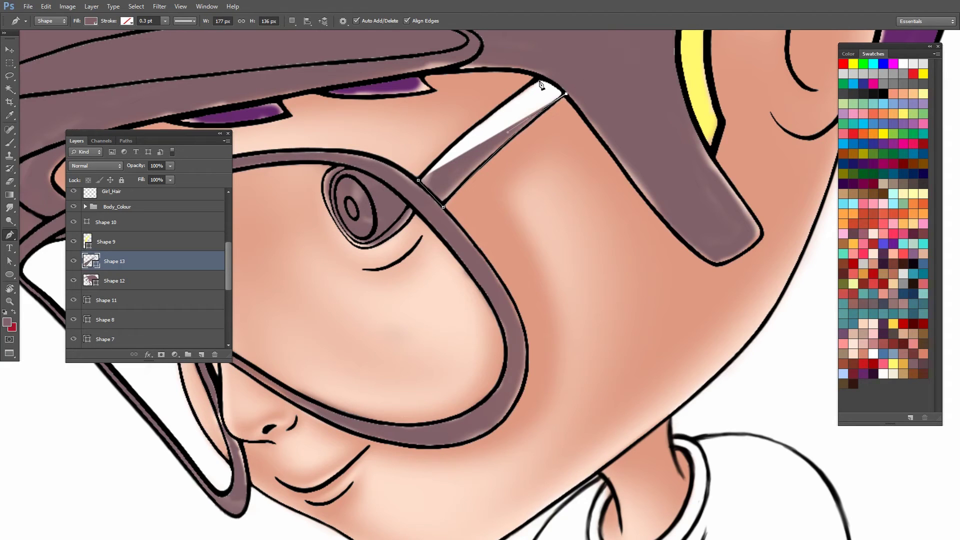
left_click_drag(538, 76, 547, 77)
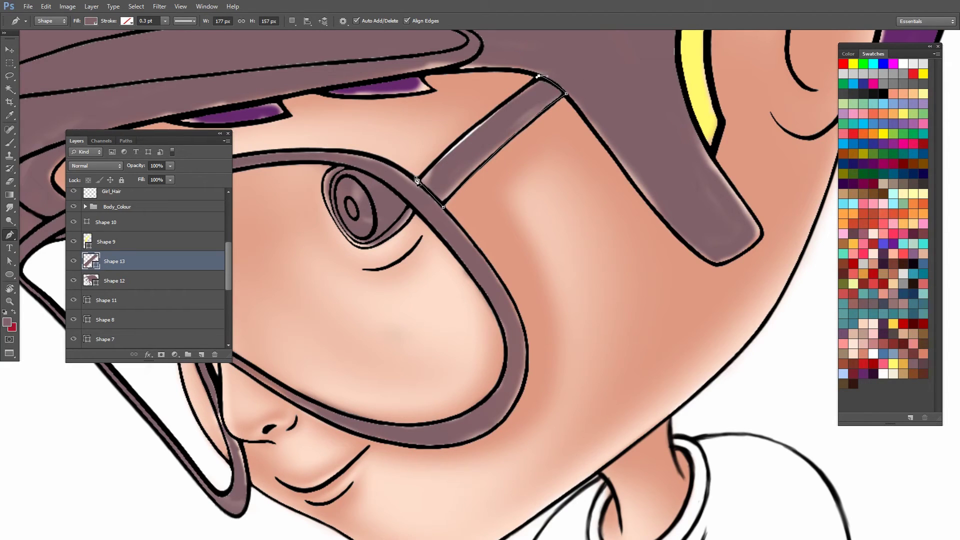
left_click_drag(417, 180, 406, 199)
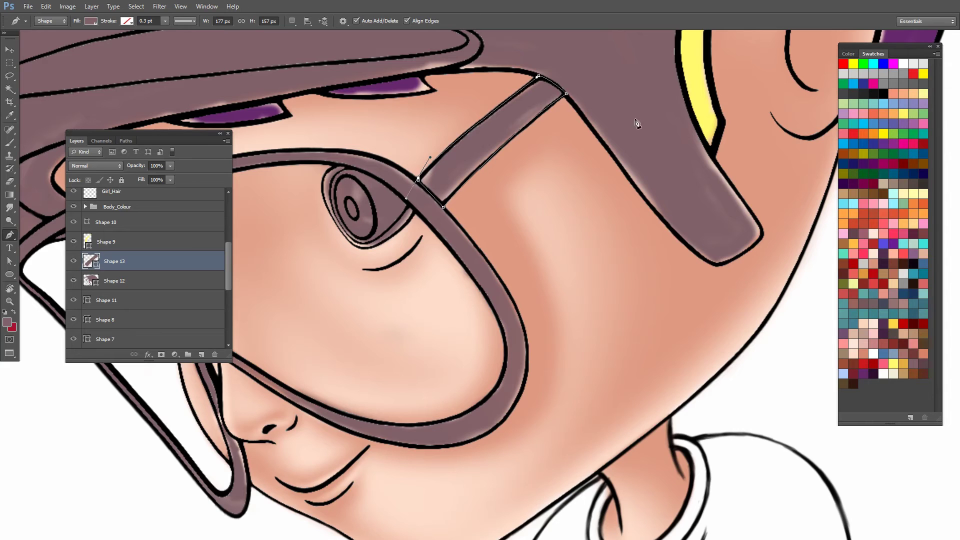
scroll(636, 119, "down", 5)
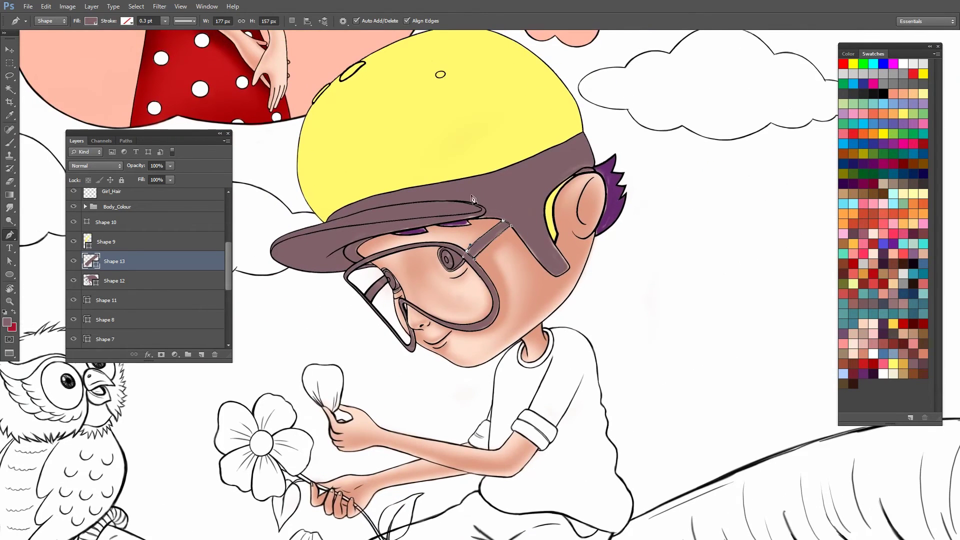
Step: Recolour the yellow stripe (Shape 9) with purple sampled from the hair
left_click(612, 227)
key("v")
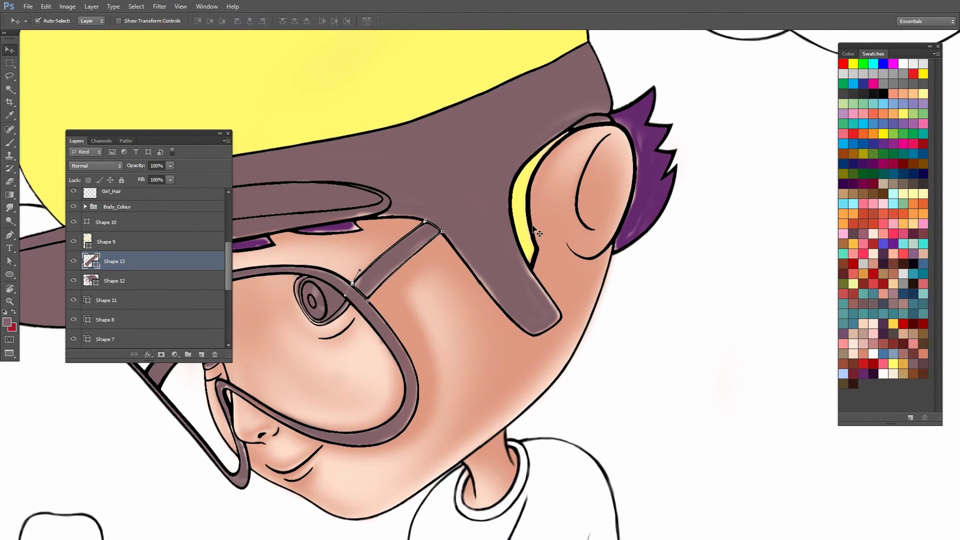
left_click(523, 229)
key("i")
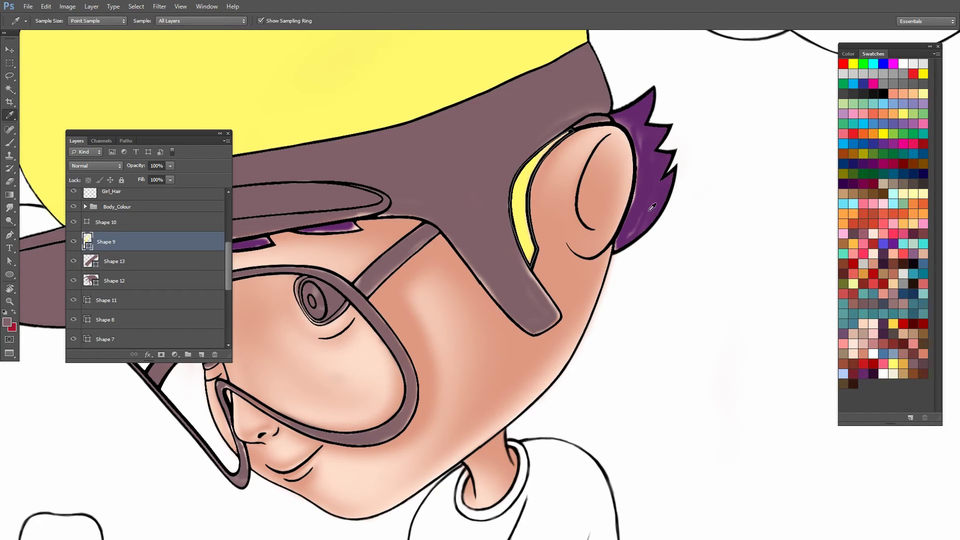
left_click(649, 183)
key("alt+BackSpace")
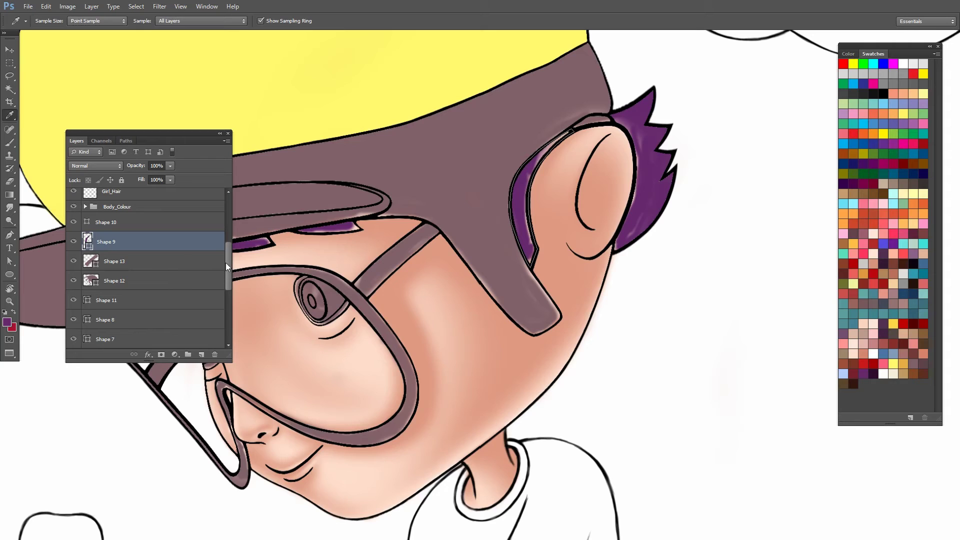
Step: Move the Body_Colour group down to just above Layer 3 and check full screen
left_click(143, 209)
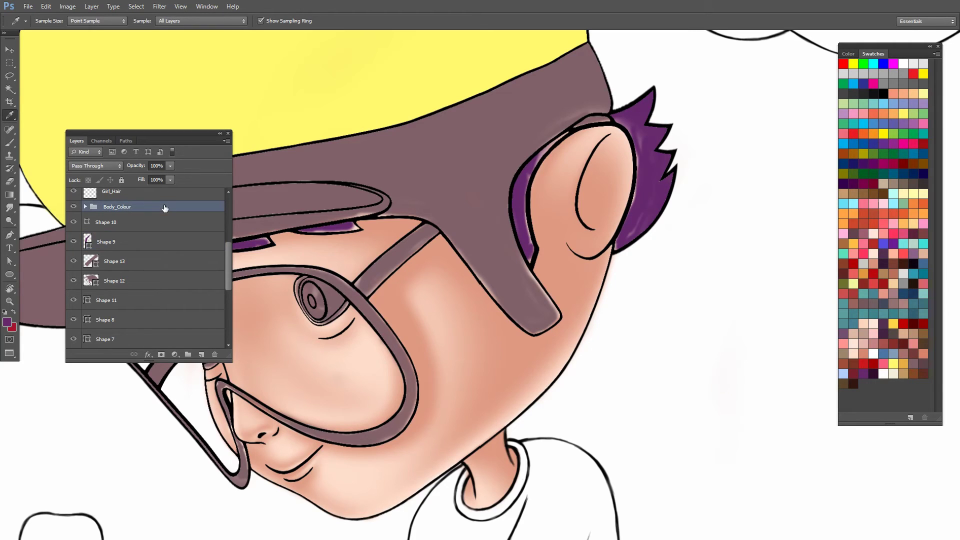
key("ctrl+bracketleft")
key("ctrl+bracketleft")
key("ctrl+bracketleft")
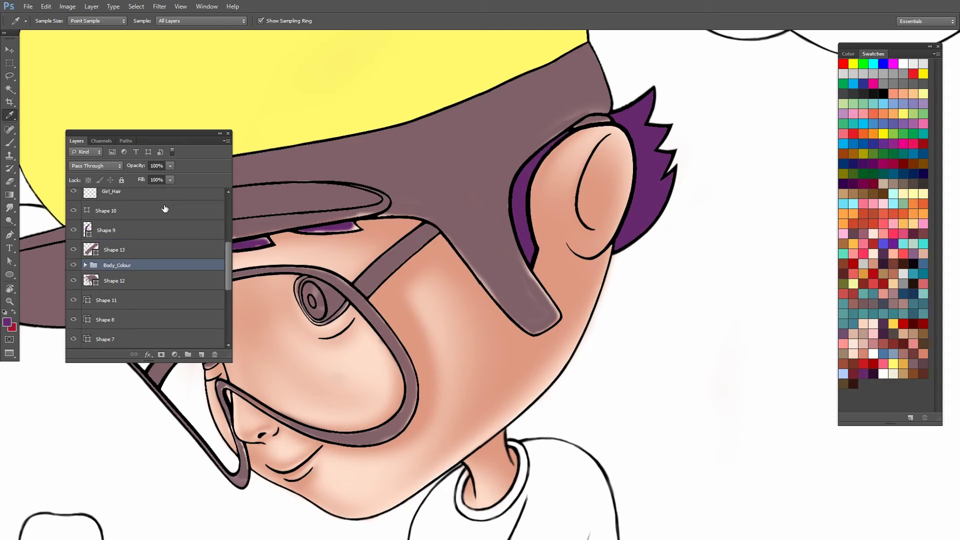
key("ctrl+bracketleft")
key("ctrl+bracketleft")
key("ctrl+bracketleft")
key("ctrl+bracketleft")
key("ctrl+bracketleft")
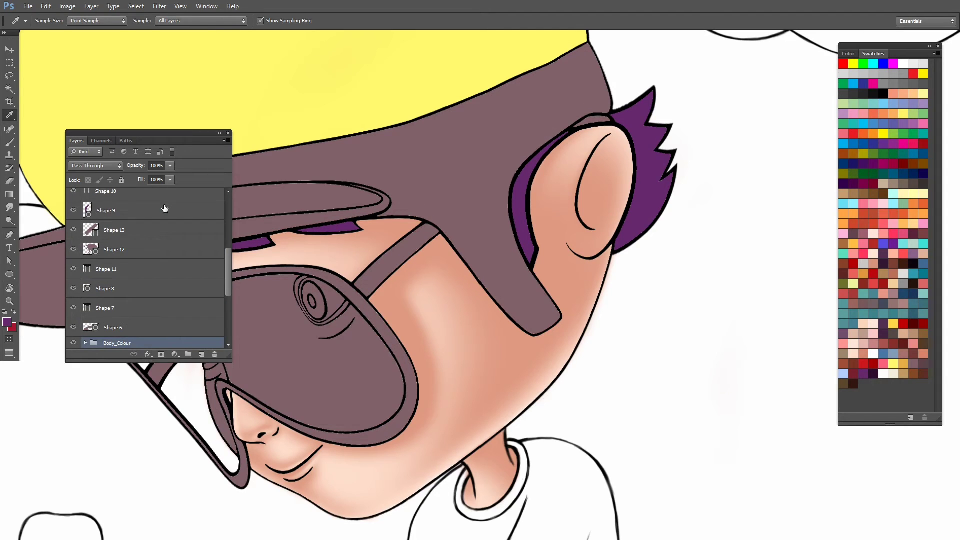
key("ctrl+bracketleft")
key("ctrl+bracketleft")
key("ctrl+bracketleft")
key("ctrl+bracketright")
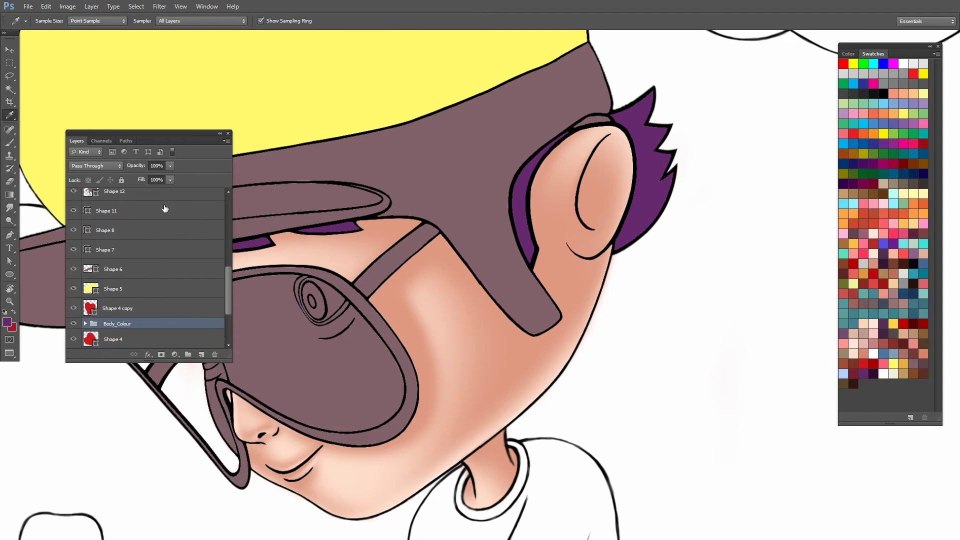
key("ctrl+bracketright")
key("ctrl+bracketleft")
key("ctrl+bracketleft")
key("ctrl+bracketleft")
key("ctrl+bracketleft")
key("ctrl+bracketleft")
key("ctrl+bracketleft")
key("ctrl+bracketright")
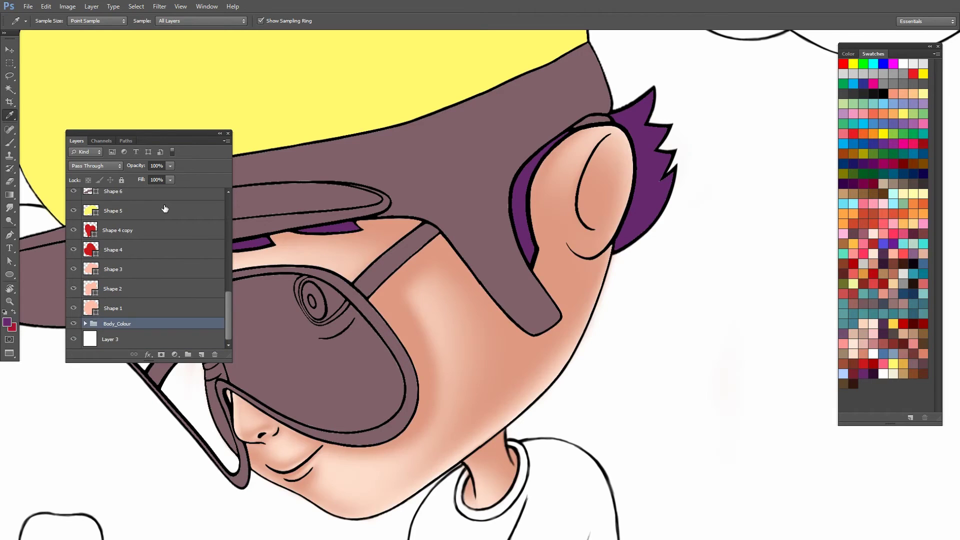
key("f")
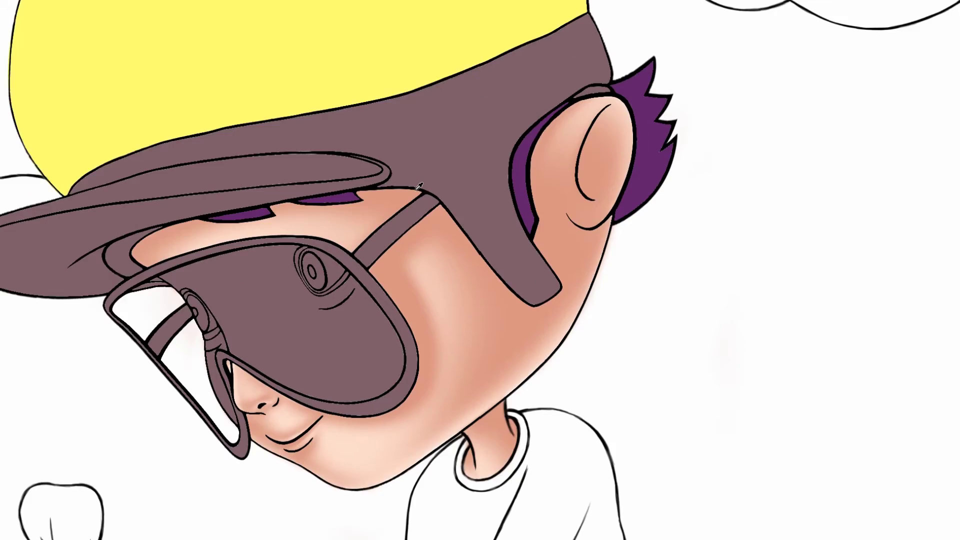
key("ctrl+0")
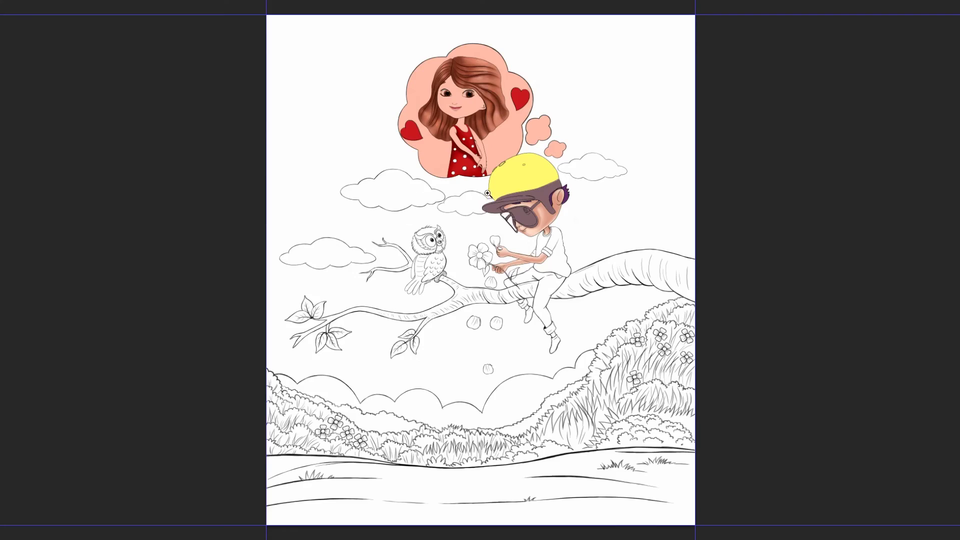
left_click_drag(488, 193, 604, 284)
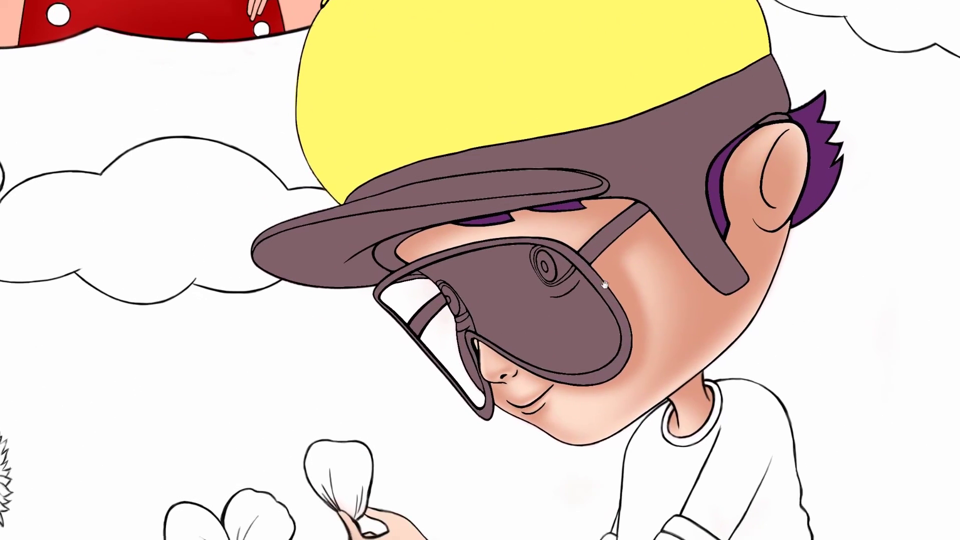
left_click(553, 315)
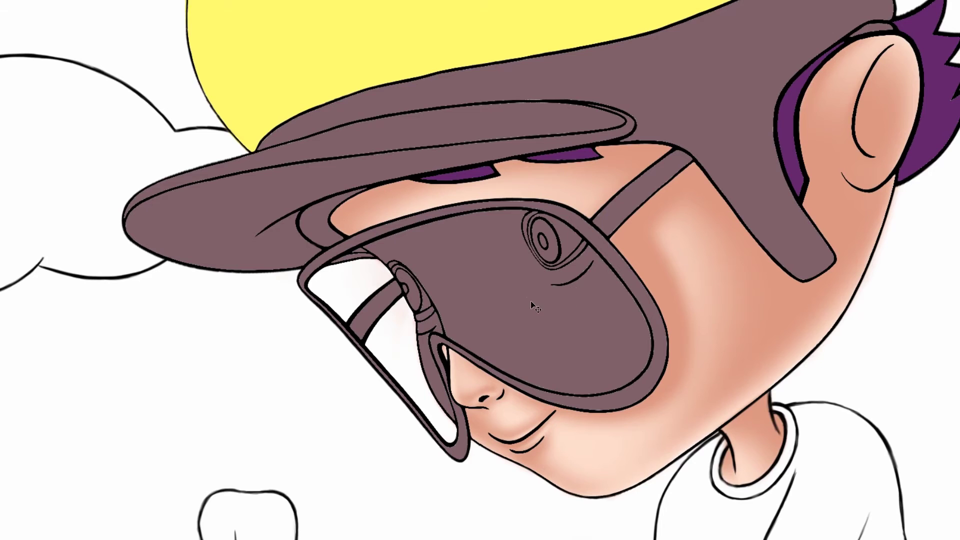
Step: Set the Pen tool's path operation to Exclude Overlapping Shapes and zoom on the goggles
key("f")
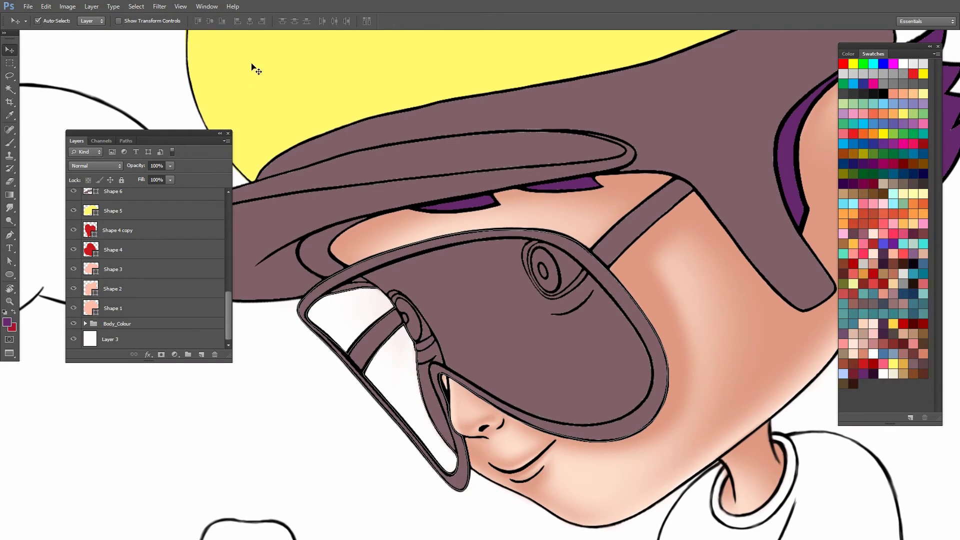
key("p")
left_click(298, 21)
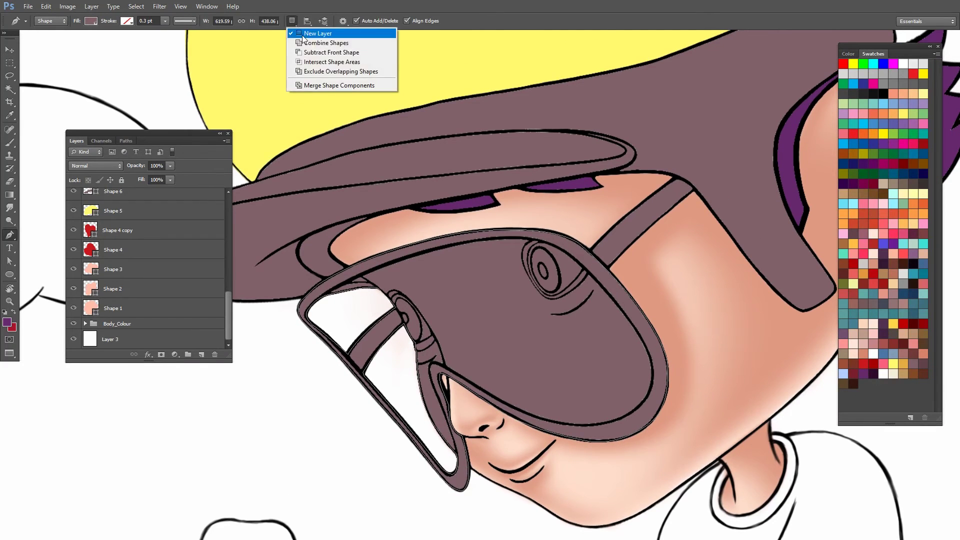
left_click(315, 70)
key("Tab")
left_click(405, 252)
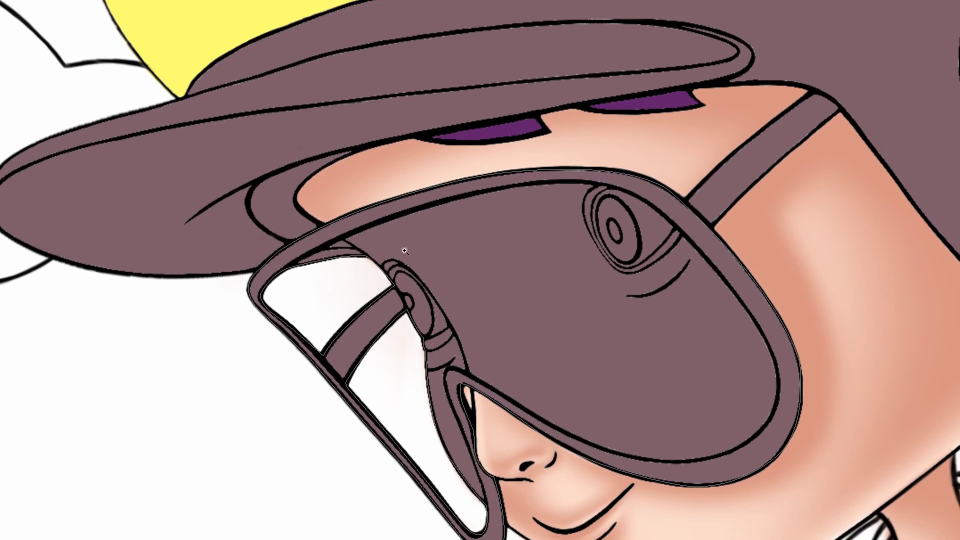
Step: Trace a trial path along the goggle's upper rim, discard it, and select Shape 12
left_click(343, 236)
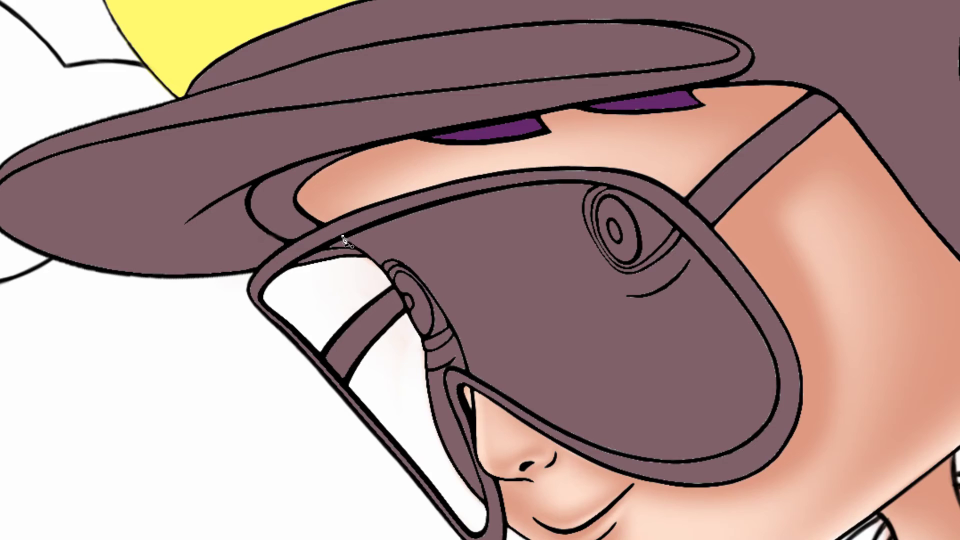
left_click_drag(567, 183, 669, 180)
left_click_drag(671, 222, 707, 257)
key("f")
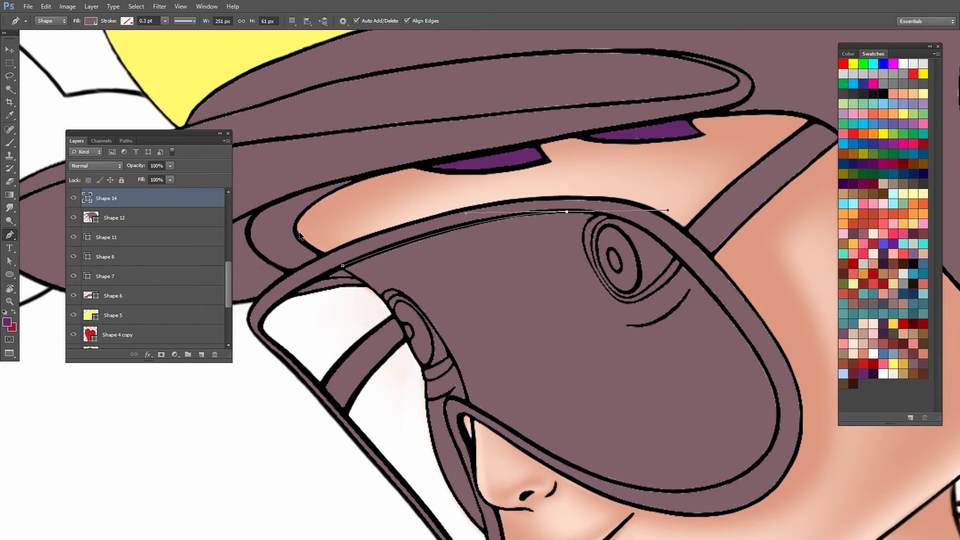
key("Return")
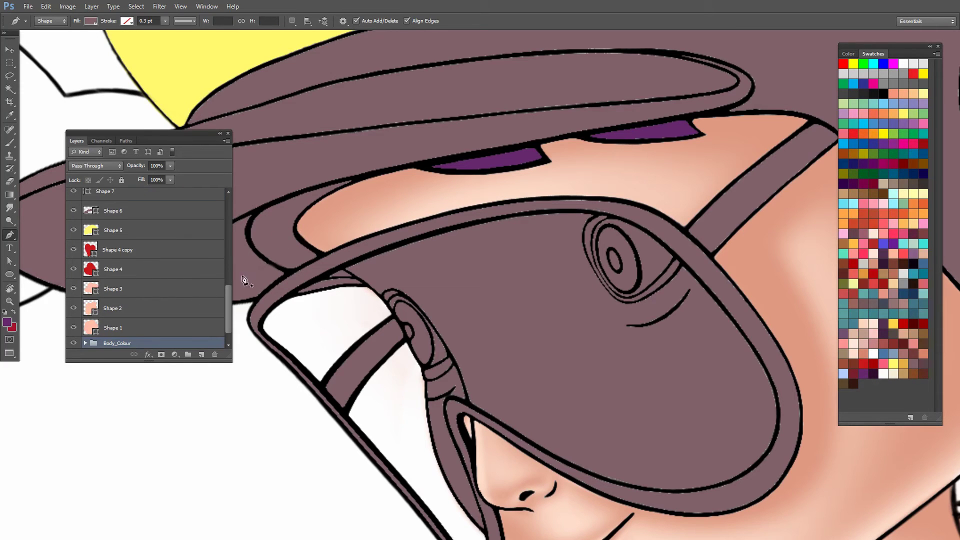
left_click_drag(228, 296, 241, 261)
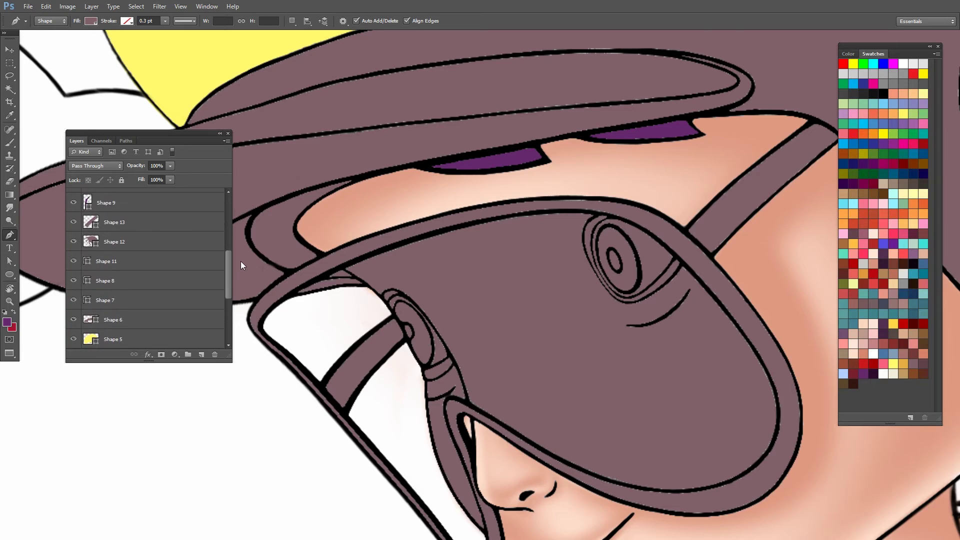
left_click(74, 242)
left_click(126, 243)
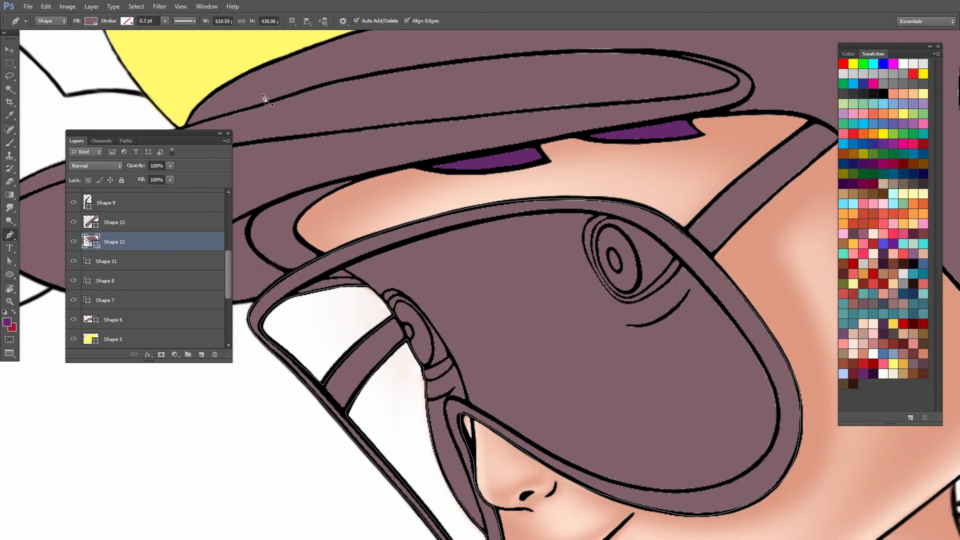
Step: Set the path operation to cut out of Shape 12 and switch to full-screen view
left_click(293, 24)
left_click(331, 71)
key("f")
key("f")
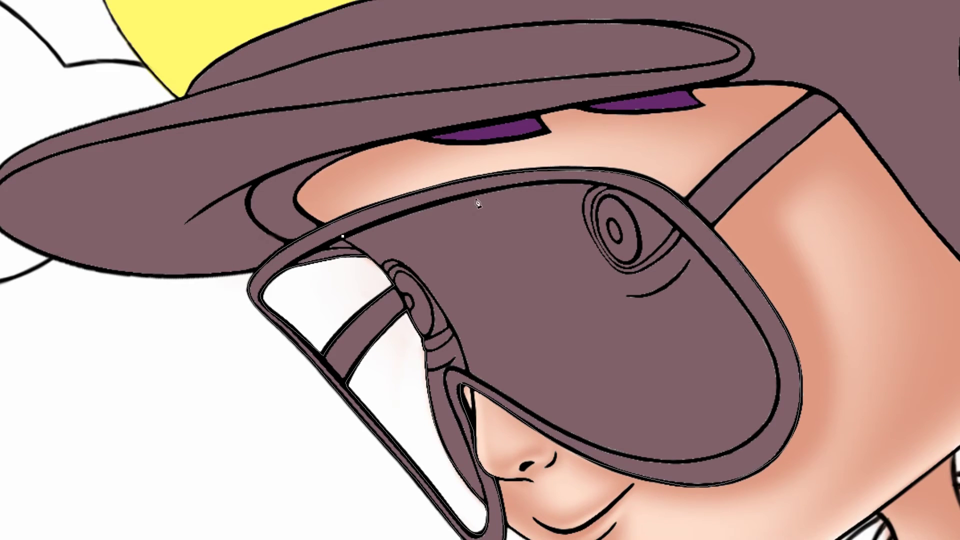
Step: Trace the large goggle lens outline and close it, cutting the lens out of the frame
left_click_drag(496, 189, 547, 182)
mouse_move(634, 193)
left_mouse_down()
mouse_move(688, 215)
mouse_move(628, 205)
left_mouse_up()
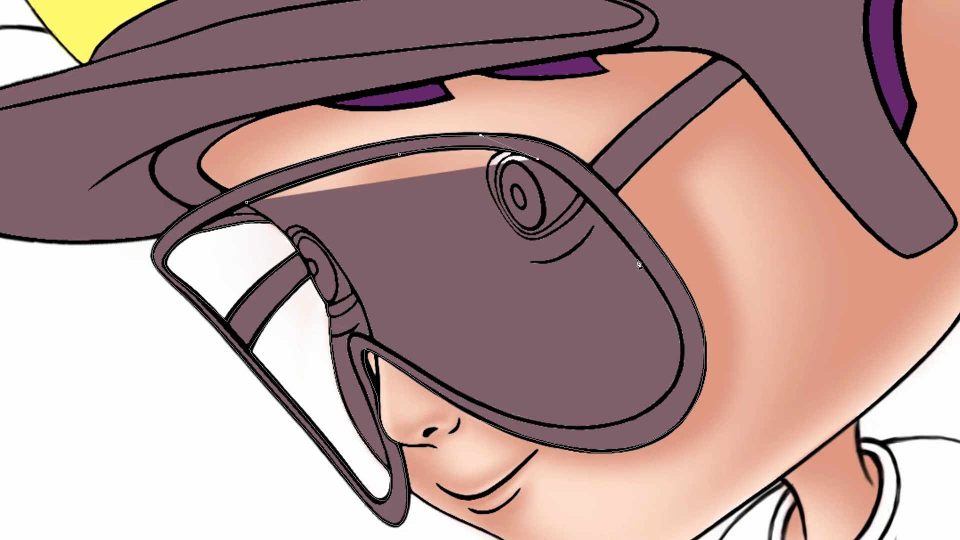
left_click_drag(640, 259, 690, 324)
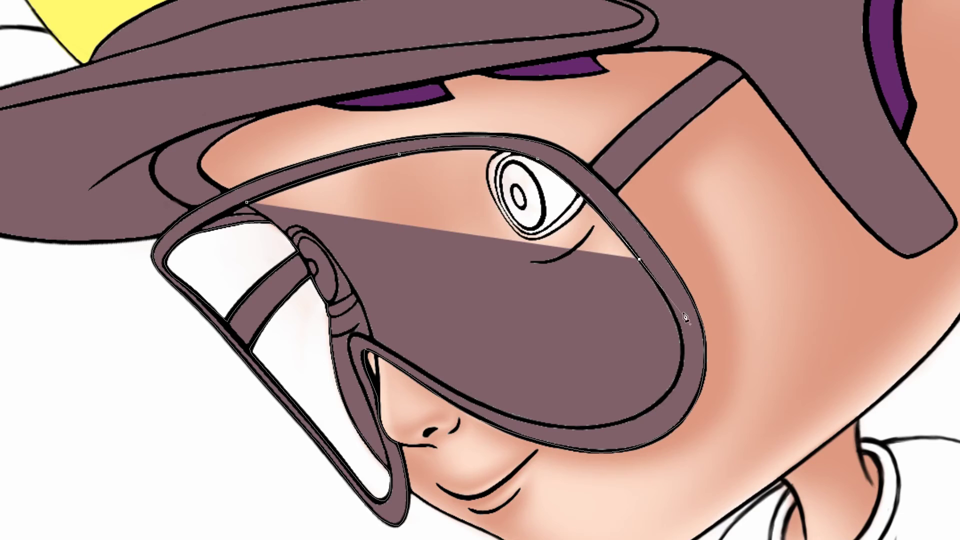
left_click_drag(670, 283, 613, 216)
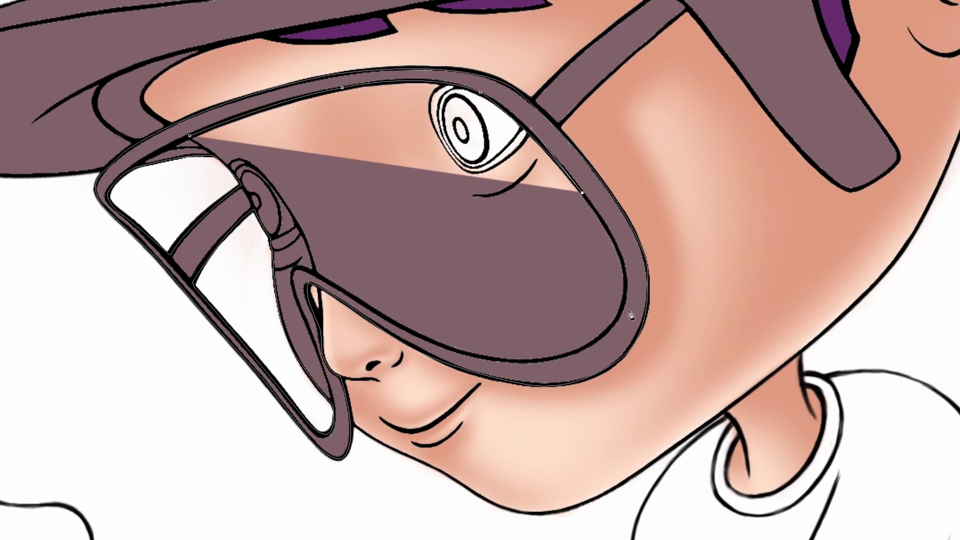
left_click_drag(616, 319, 580, 367)
mouse_move(515, 343)
left_mouse_down()
mouse_move(538, 307)
mouse_move(535, 326)
mouse_move(518, 328)
mouse_move(390, 273)
left_mouse_up()
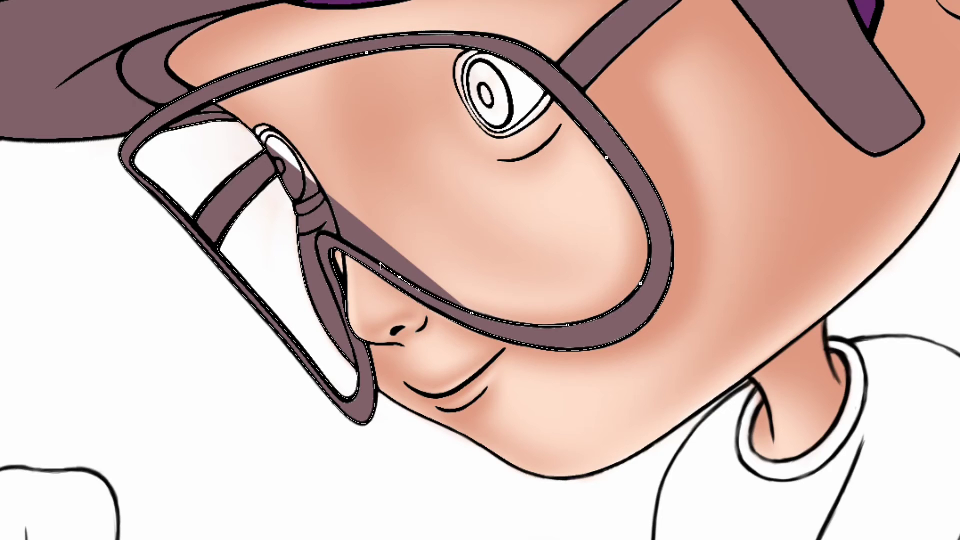
left_click(342, 244)
left_click_drag(342, 243, 400, 254)
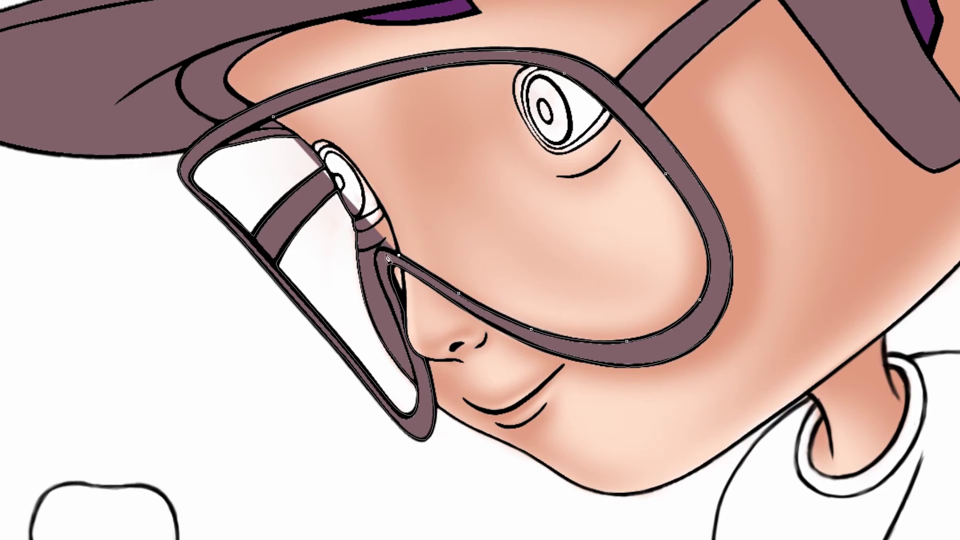
Step: Start a second cut-out path near the eye and extend it down to the lens frame
left_click_drag(375, 253, 377, 242)
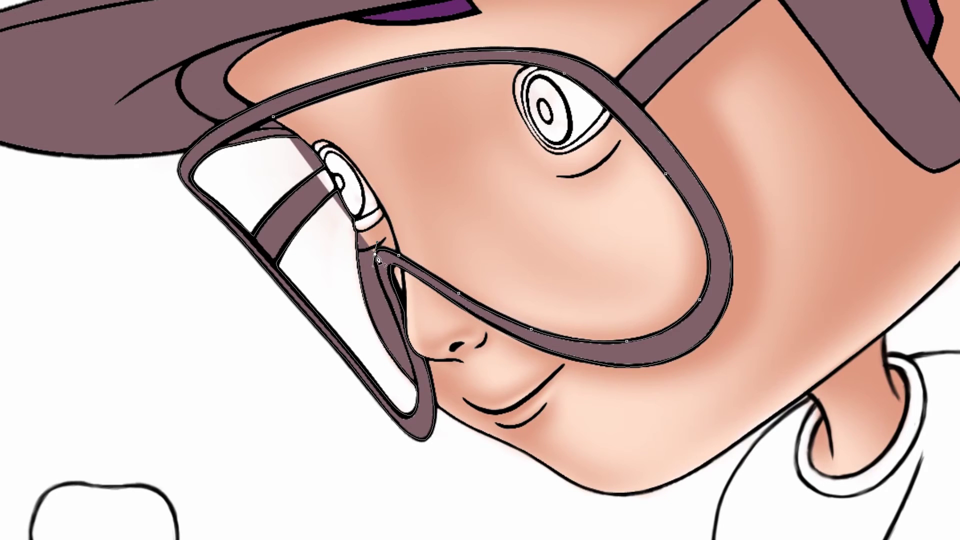
scroll(397, 281, "down", 1)
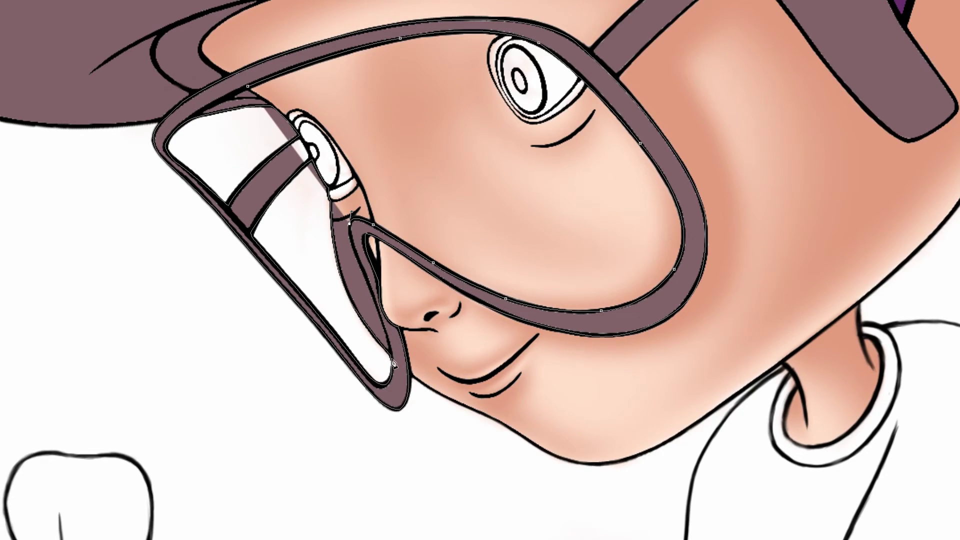
key("ctrl+z")
mouse_move(368, 284)
left_mouse_down()
mouse_move(375, 291)
mouse_move(366, 277)
left_mouse_up()
left_click_drag(368, 315, 362, 297)
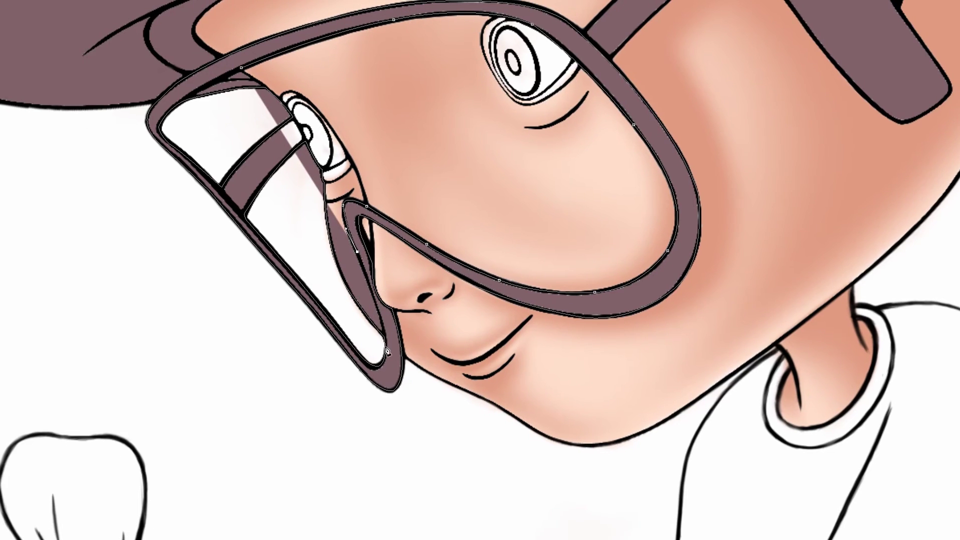
left_click_drag(386, 347, 383, 356)
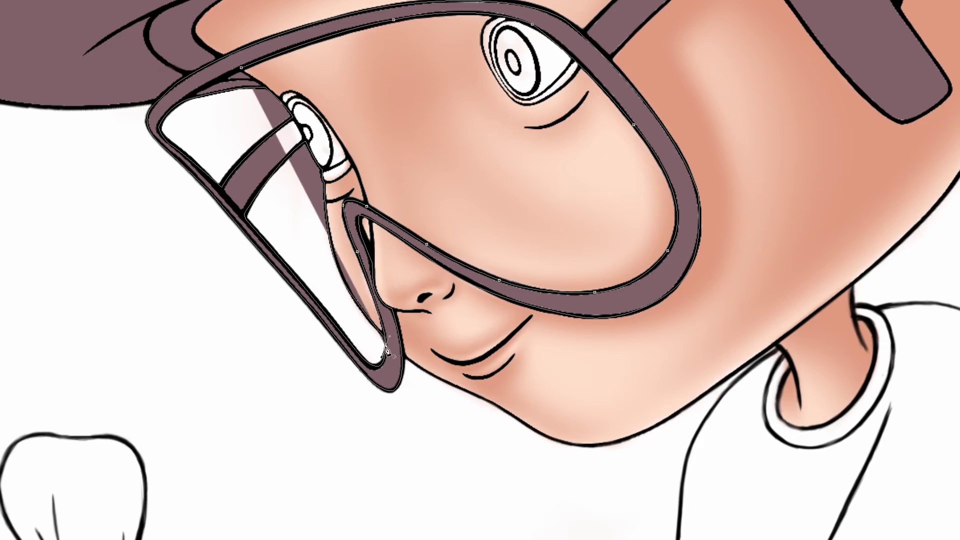
left_click(359, 326)
key("ctrl+z")
key("ctrl+z")
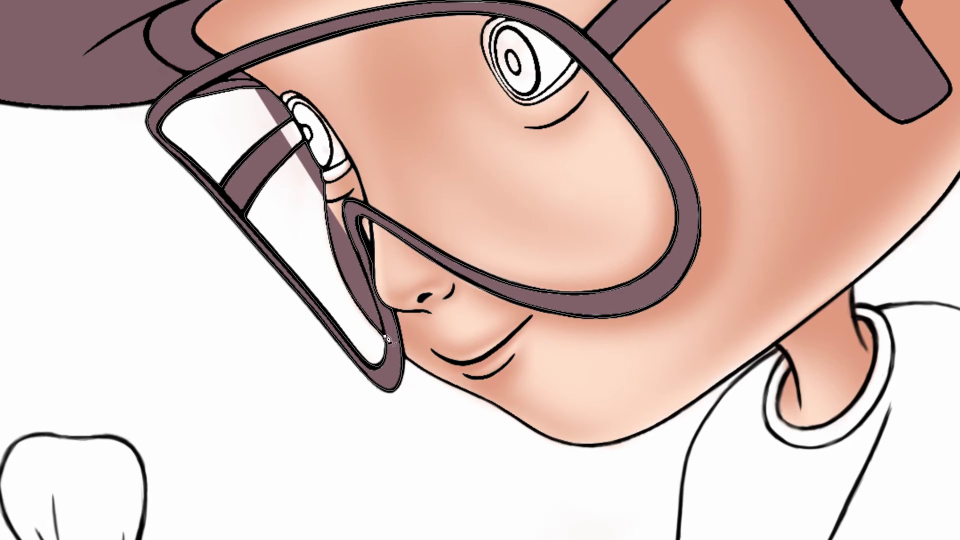
Step: Reshape the second path's points and sharpen its corner on the goggle frame
left_click(358, 252)
left_click_drag(383, 334, 385, 327)
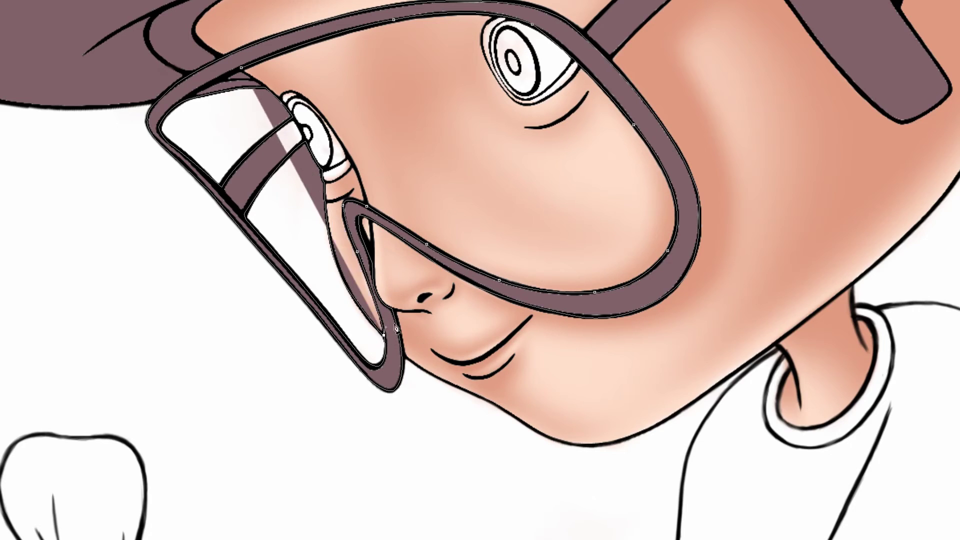
left_click_drag(333, 249, 315, 194)
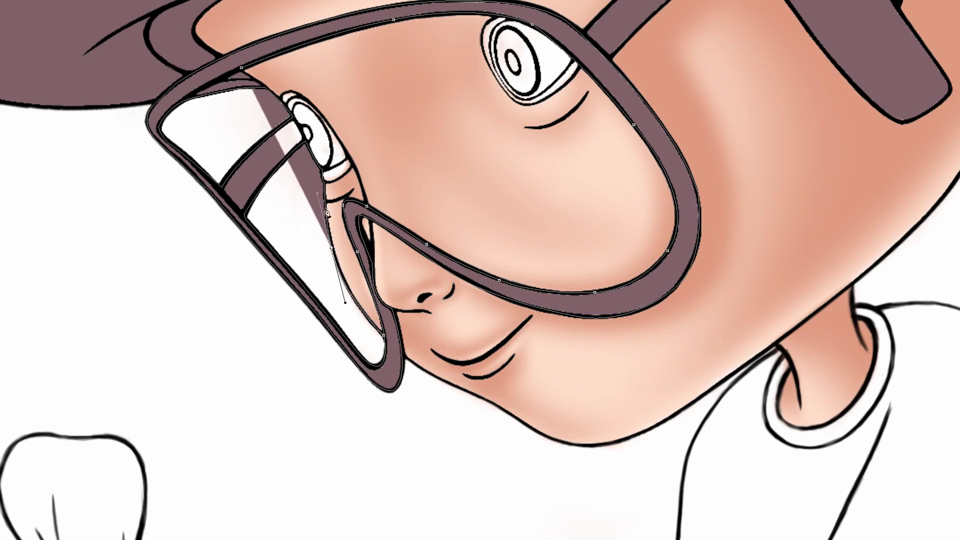
left_click_drag(351, 206, 361, 257)
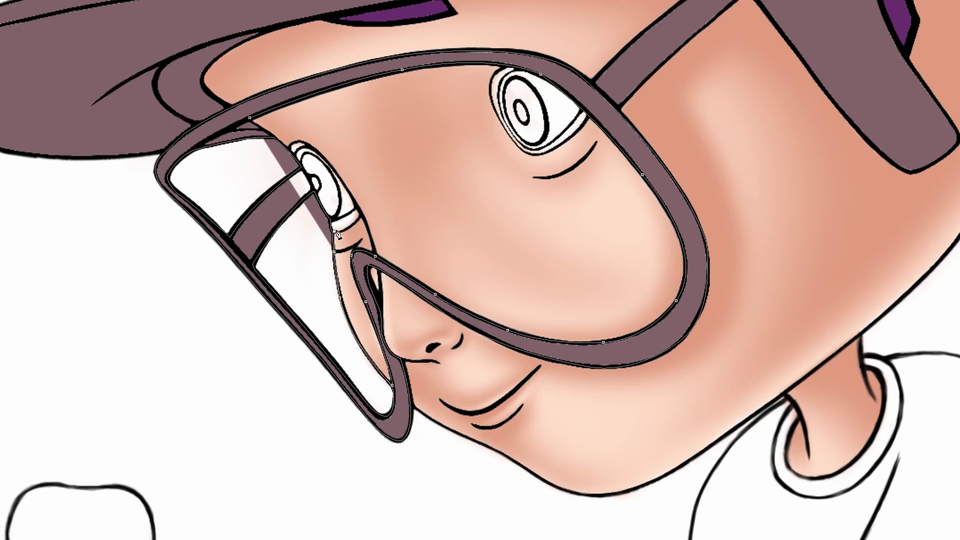
left_click_drag(338, 233, 339, 222)
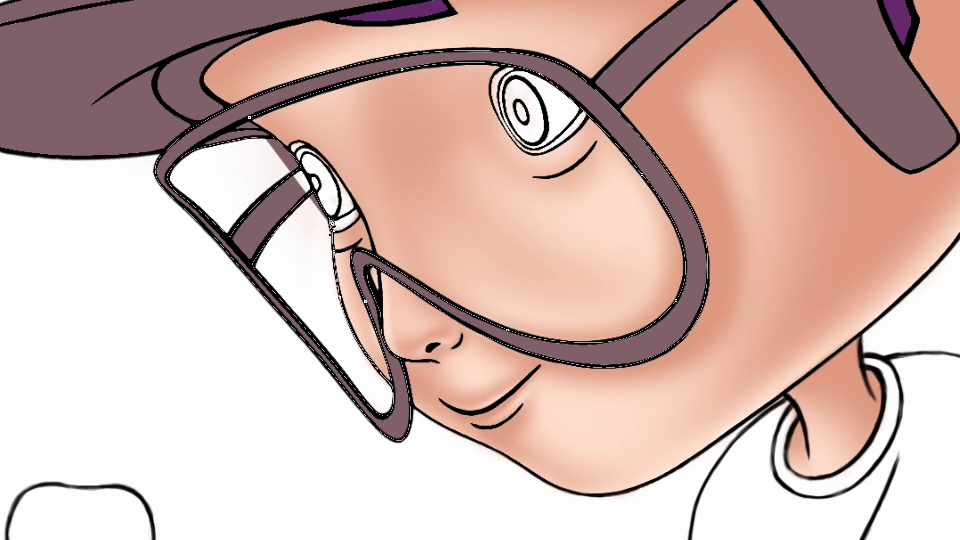
left_click_drag(333, 214, 335, 211)
left_click(331, 220, "alt")
Step: Add curved points following the goggle frame, then recentre the view on the goggles
scroll(359, 204, "up", 3)
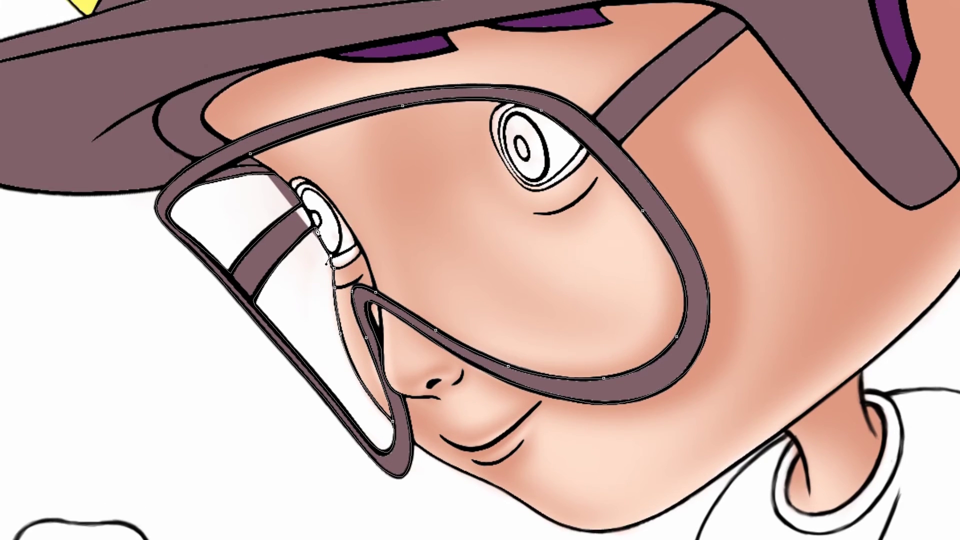
left_click_drag(314, 223, 300, 202)
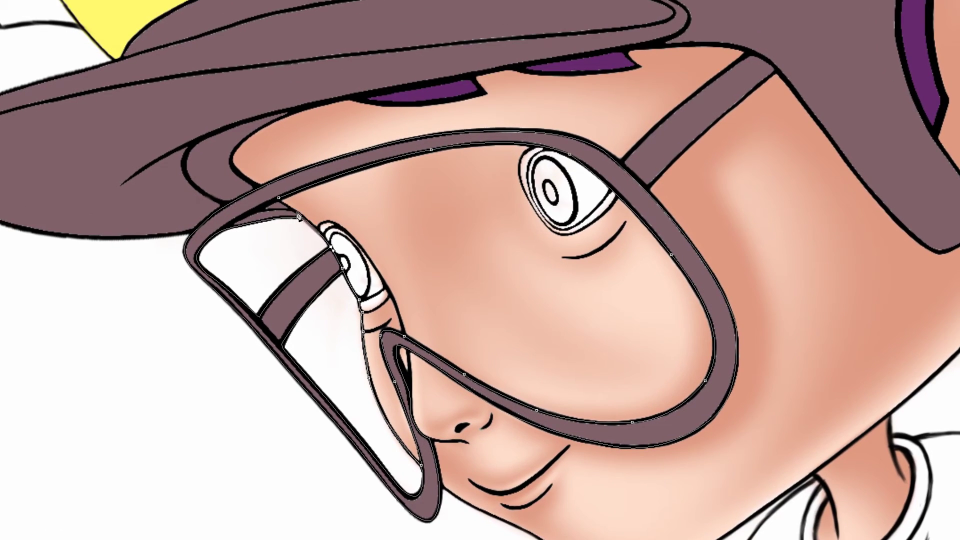
left_click_drag(284, 207, 281, 202)
left_click_drag(528, 255, 494, 204)
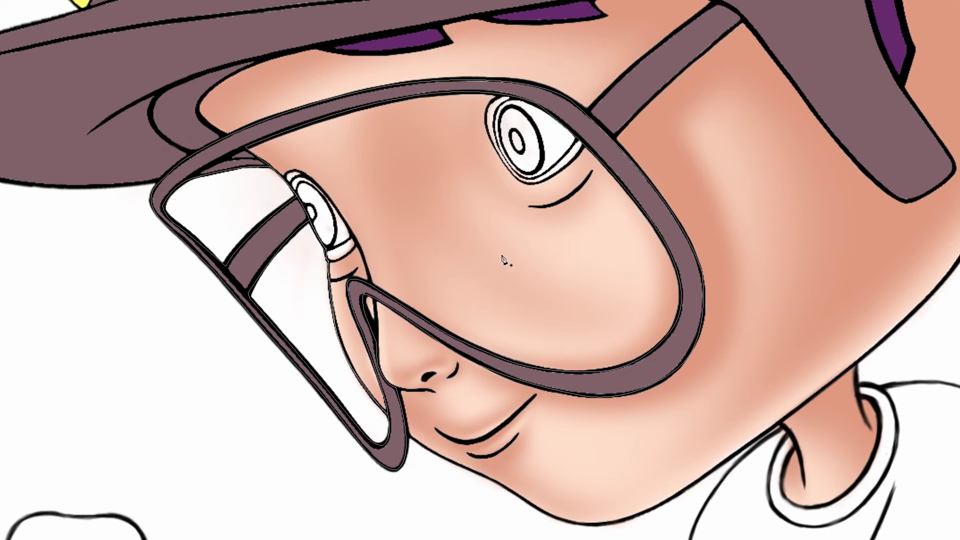
left_click_drag(558, 216, 503, 241)
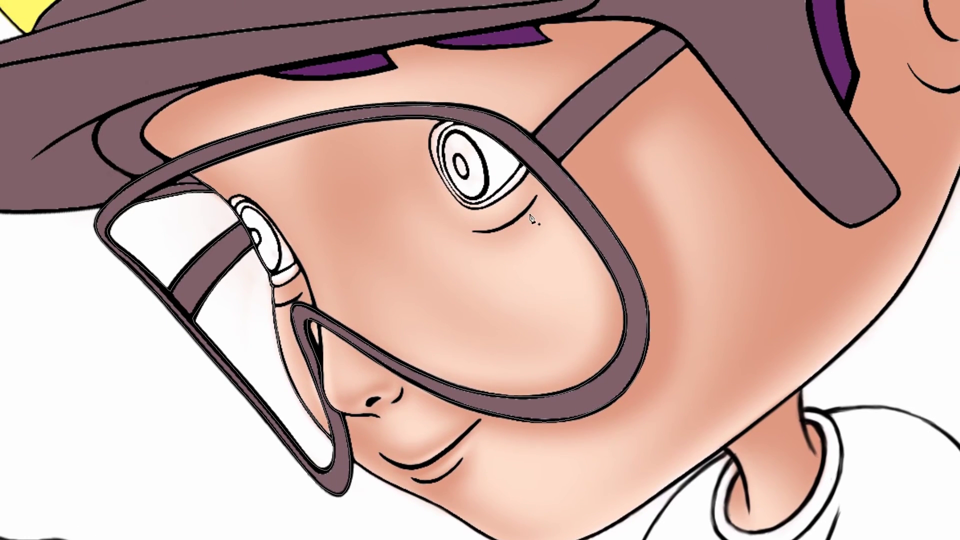
Step: Fit the image, zoom in closely on the boy's shoulder, and start a Pen path at the neck
key("ctrl+0")
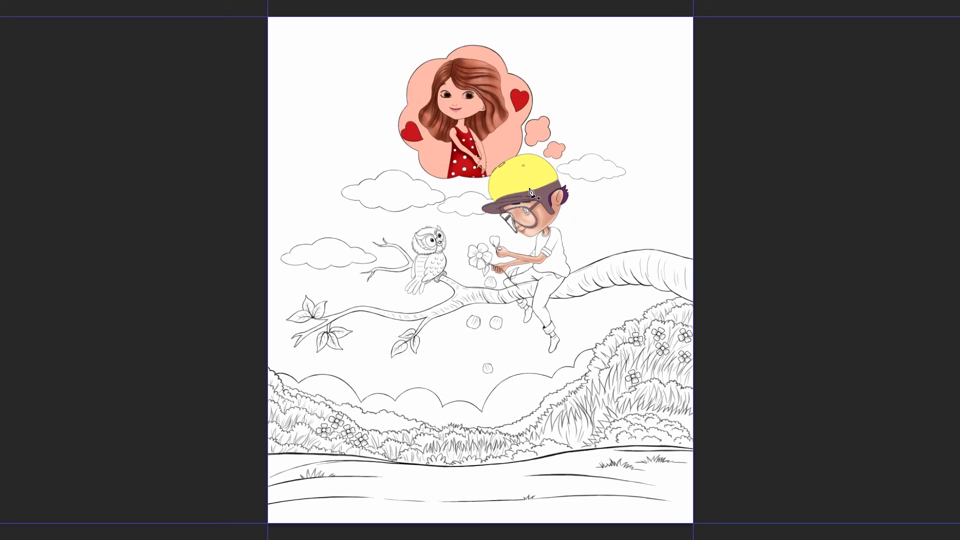
left_click(591, 228)
scroll(616, 199, "right", 2)
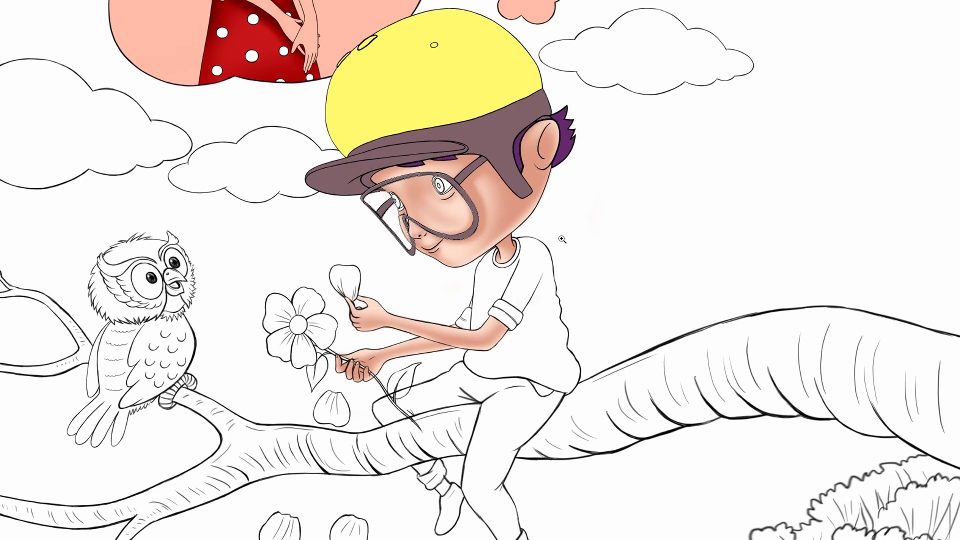
left_click(516, 275)
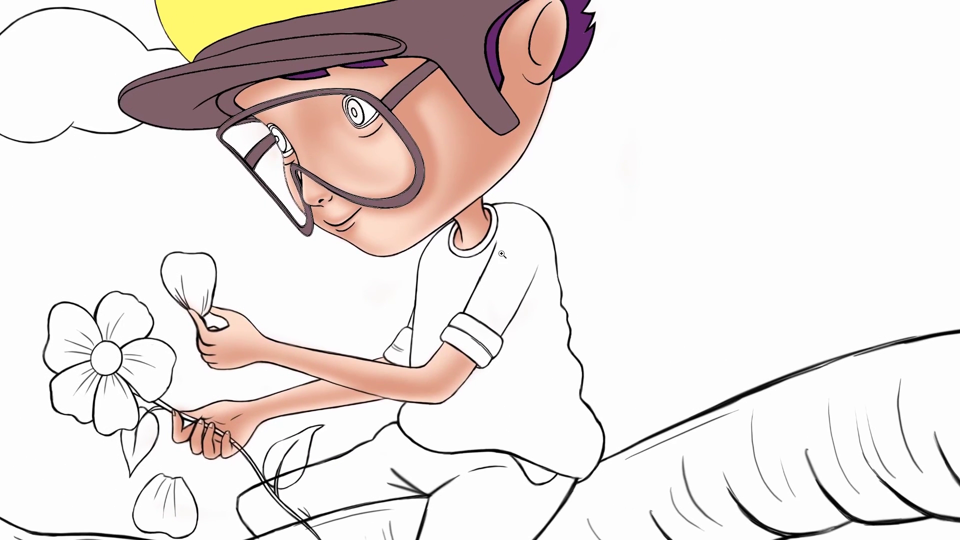
left_click(480, 271)
left_click(509, 260)
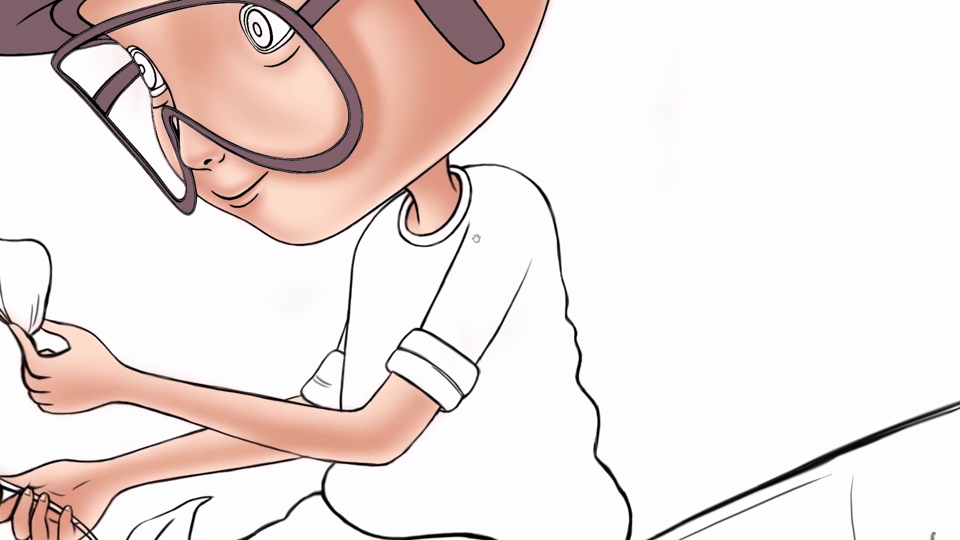
key("p")
left_click(448, 164)
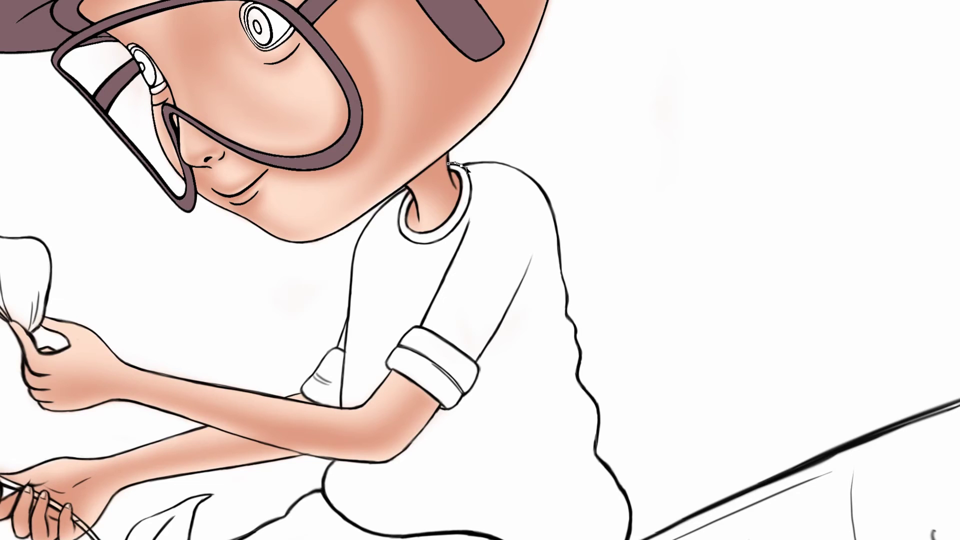
Step: Trace the shirt outline over the shoulder and down the sleeve edge
left_click_drag(525, 172, 555, 189)
left_click(525, 173, "alt")
left_click_drag(586, 182, 499, 143)
left_click_drag(470, 210, 475, 274)
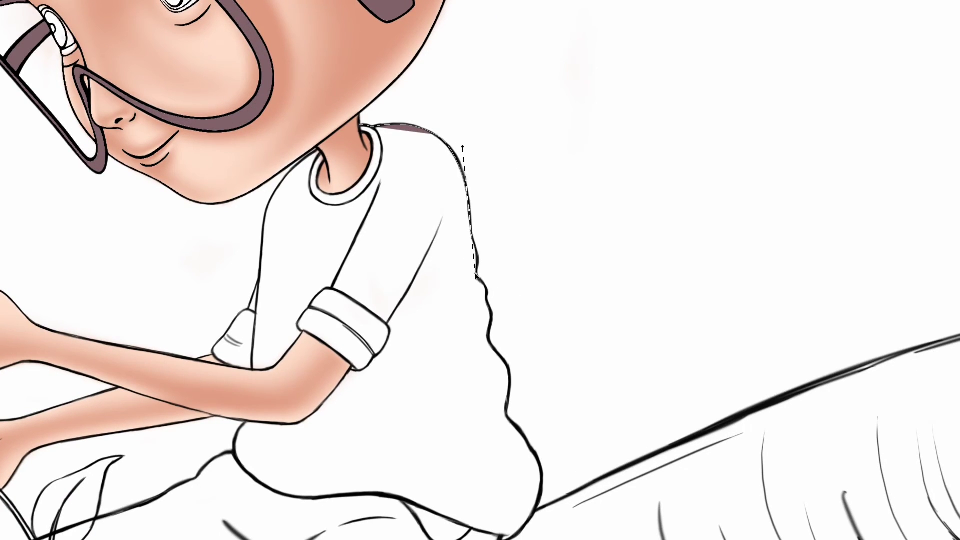
left_click_drag(473, 216, 466, 160)
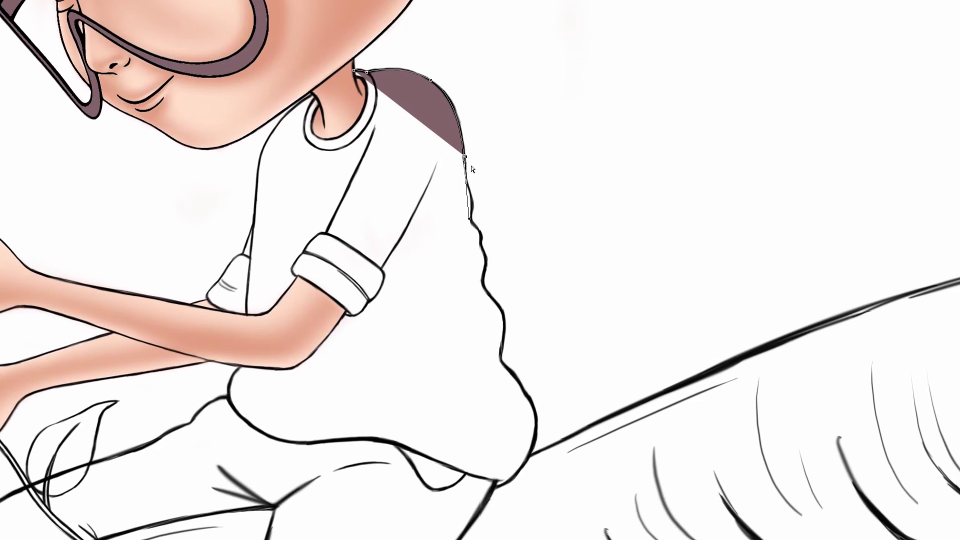
left_click(464, 156, "alt")
left_click_drag(469, 190, 474, 197)
left_click(472, 211)
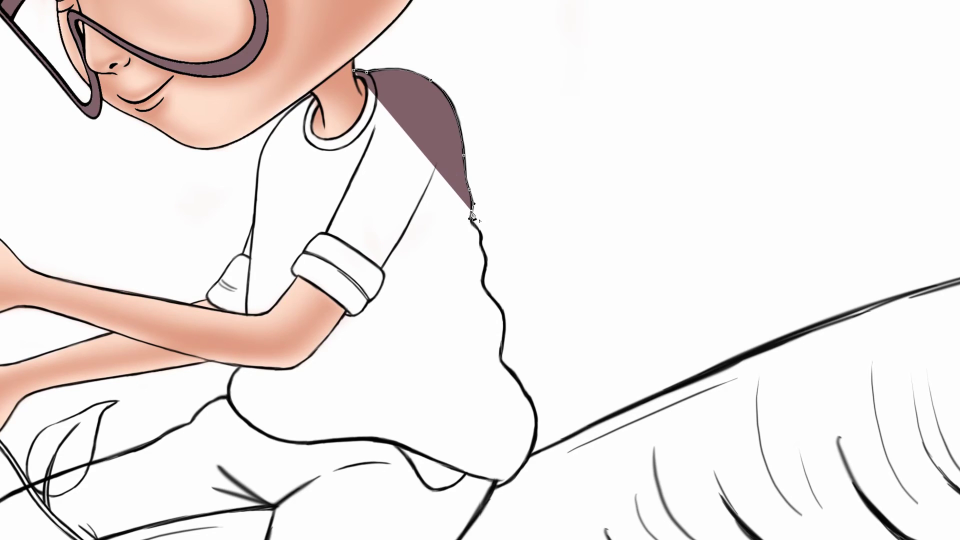
left_click_drag(472, 224, 484, 232)
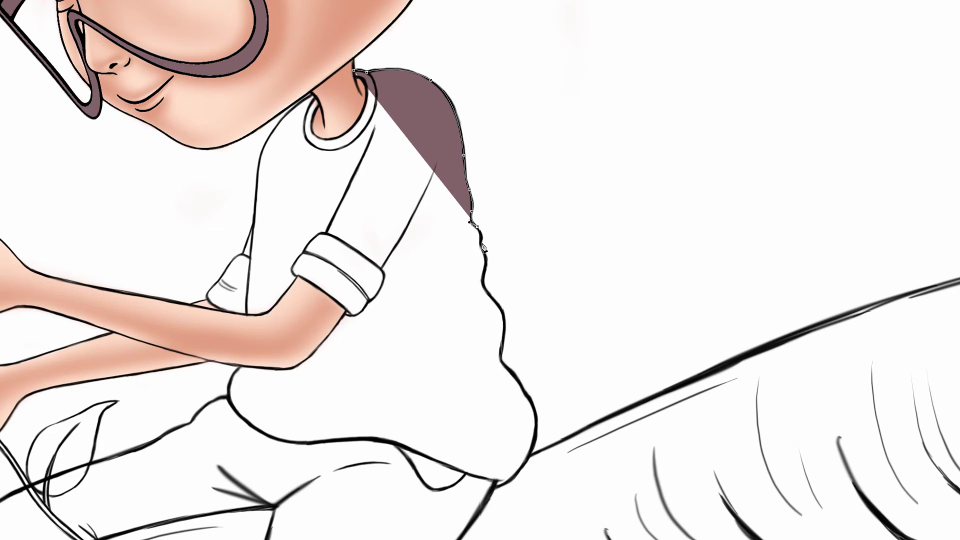
left_click(481, 238)
key("ctrl+z")
left_click(480, 244)
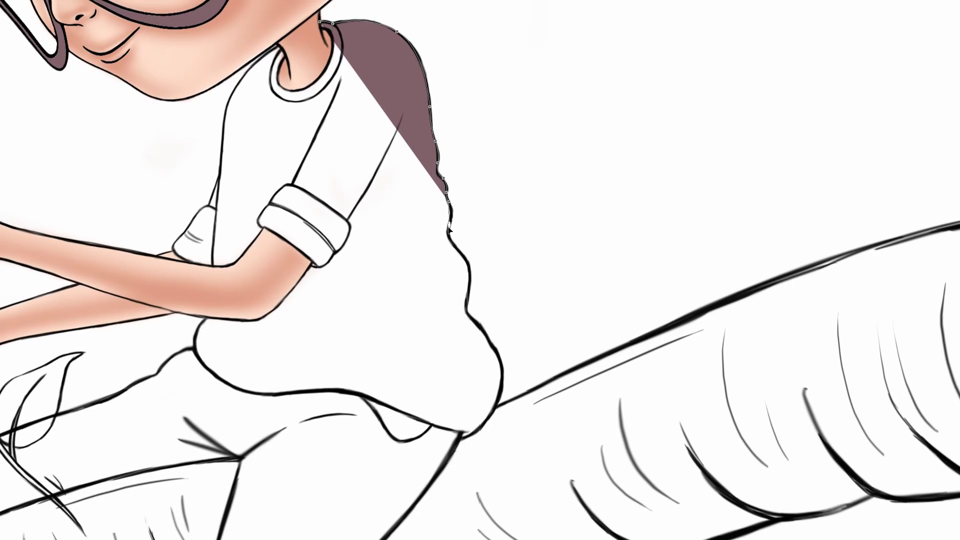
Step: Continue the outline down the shirt's wavy back, around the bottom and along the hem
left_click(450, 225)
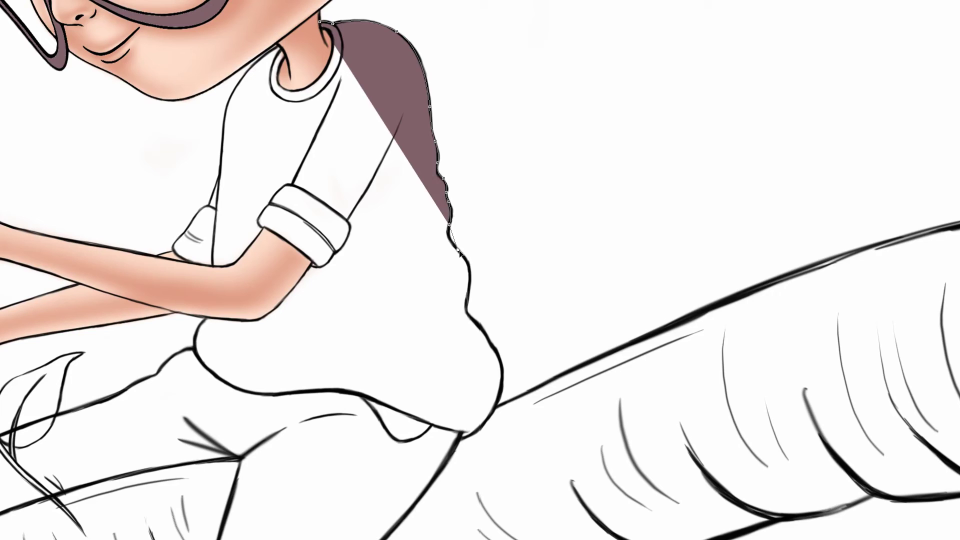
left_click(458, 250)
left_click_drag(493, 241, 447, 194)
mouse_move(424, 244)
left_mouse_down()
mouse_move(419, 269)
mouse_move(435, 280)
left_mouse_up()
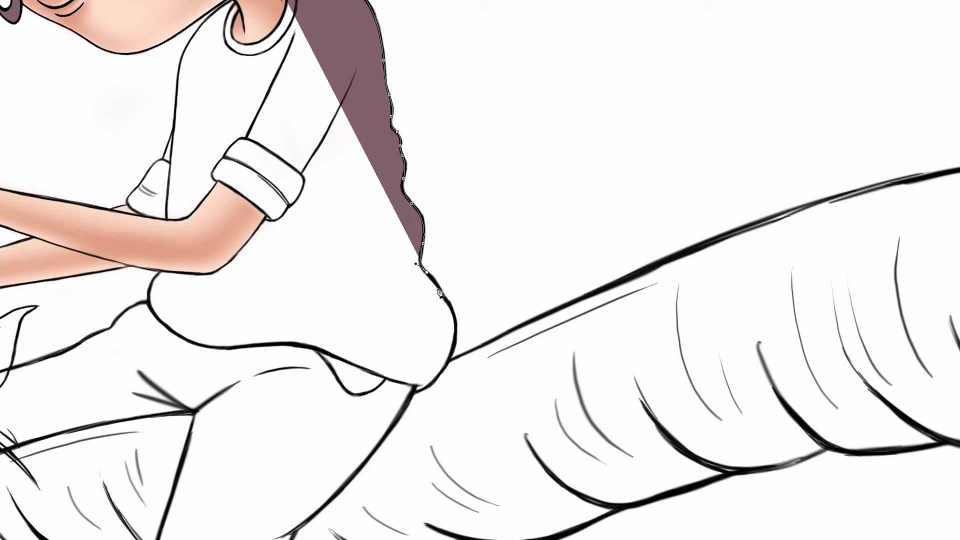
left_click(438, 288)
left_click_drag(461, 304, 440, 260)
left_click(434, 279)
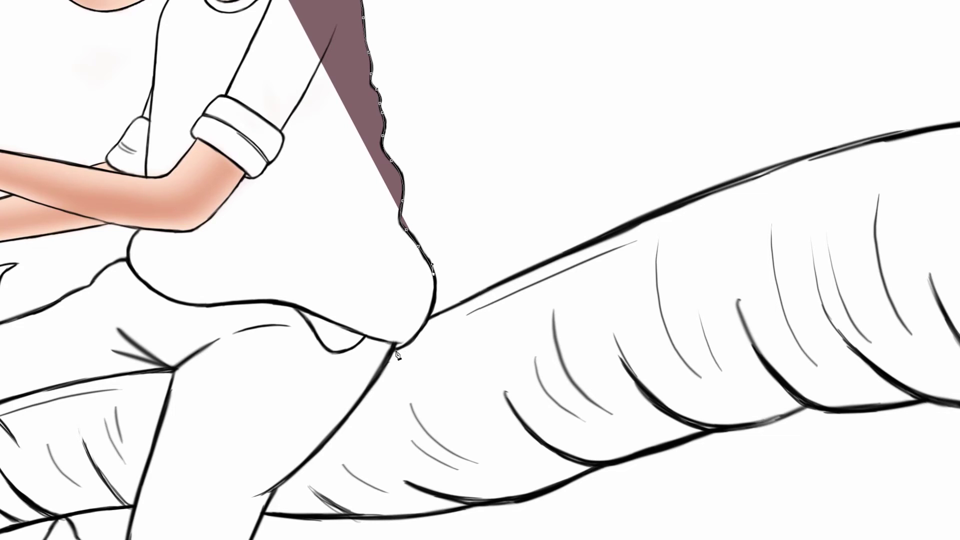
left_click_drag(392, 349, 340, 361)
left_click(392, 350, "alt")
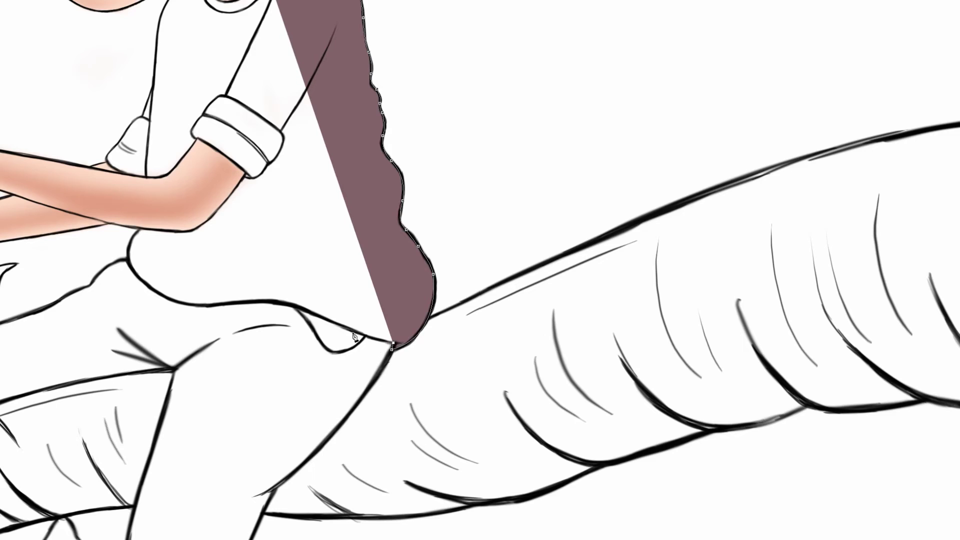
mouse_move(312, 312)
left_mouse_down()
mouse_move(269, 290)
mouse_move(206, 305)
mouse_move(226, 265)
left_mouse_up()
left_click(312, 312, "alt")
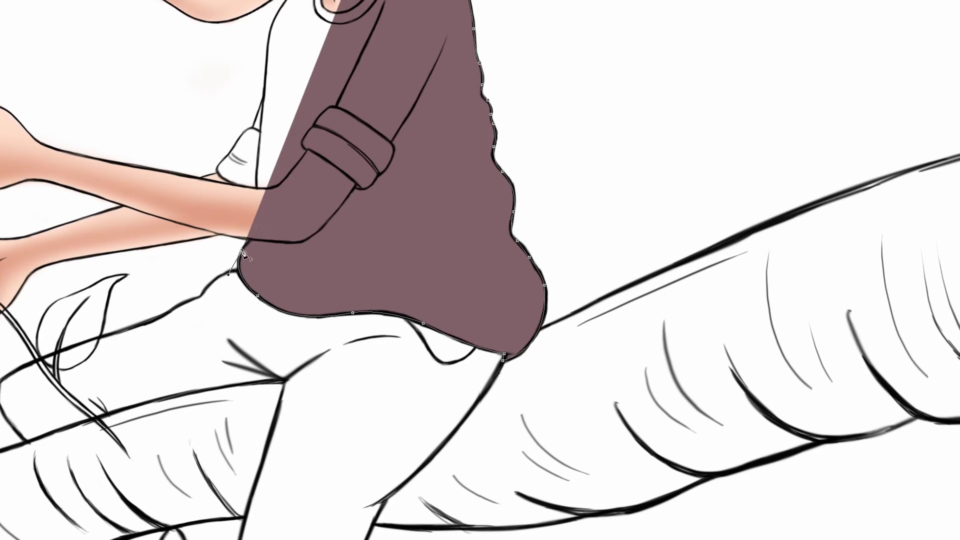
Step: Extend the shirt outline up the forearm, around the sleeve cuff and along the arm
mouse_move(250, 238)
left_mouse_down()
mouse_move(292, 232)
mouse_move(283, 260)
mouse_move(311, 266)
left_mouse_up()
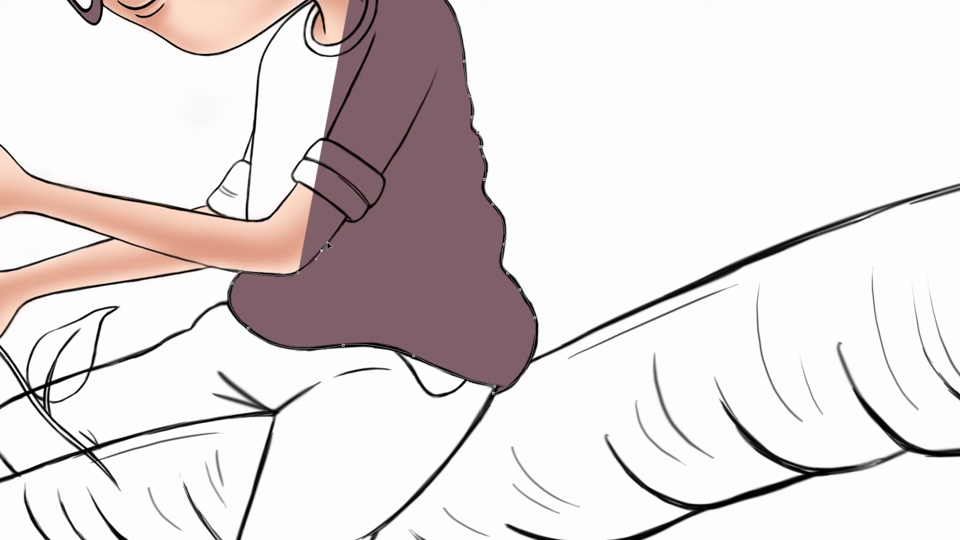
left_click(322, 250)
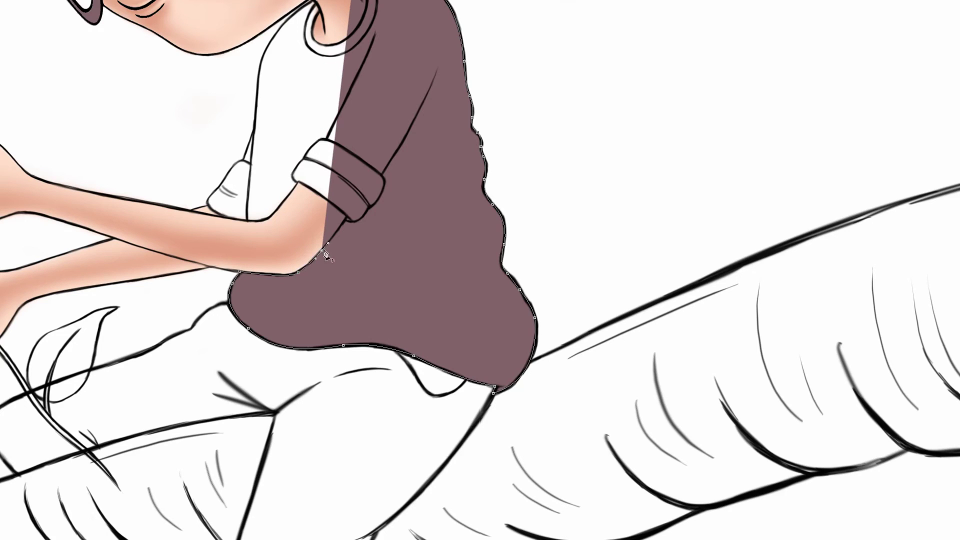
left_click(345, 222)
left_click_drag(366, 204, 362, 228)
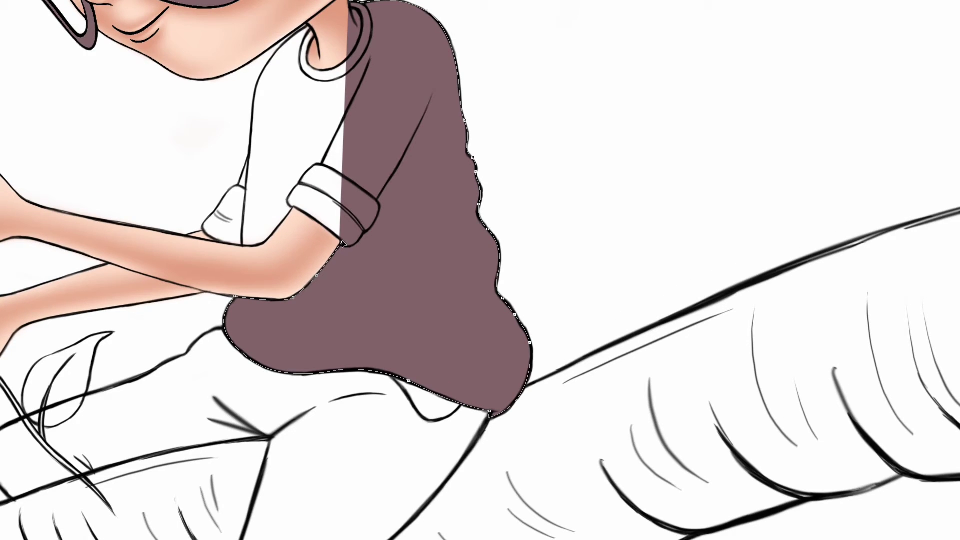
left_click(342, 241)
left_click_drag(314, 219, 299, 210)
left_click(296, 208)
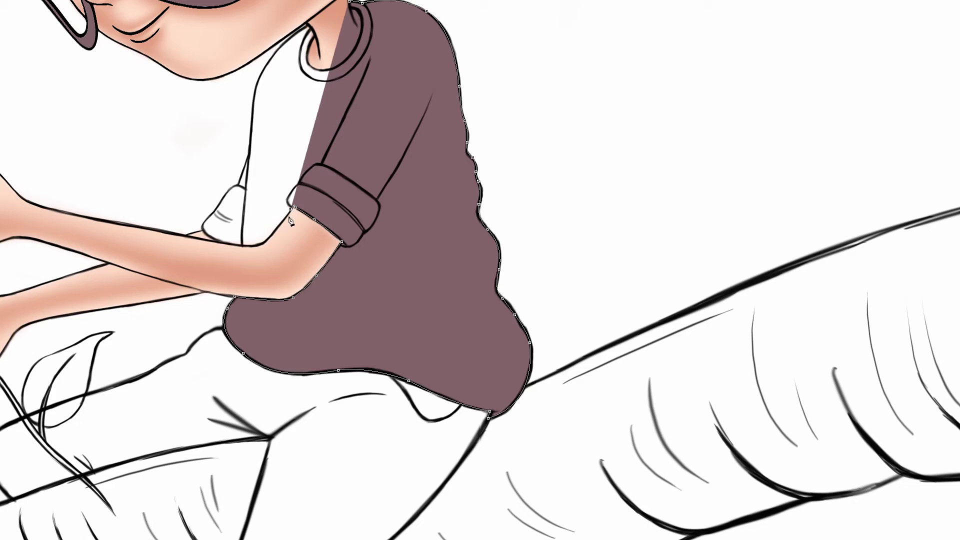
left_click_drag(286, 235, 320, 234)
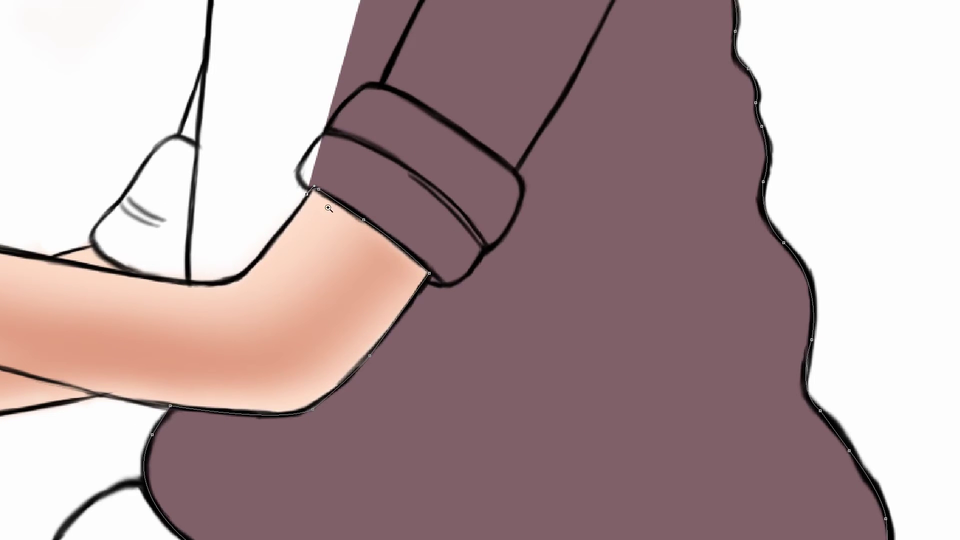
left_click(260, 259)
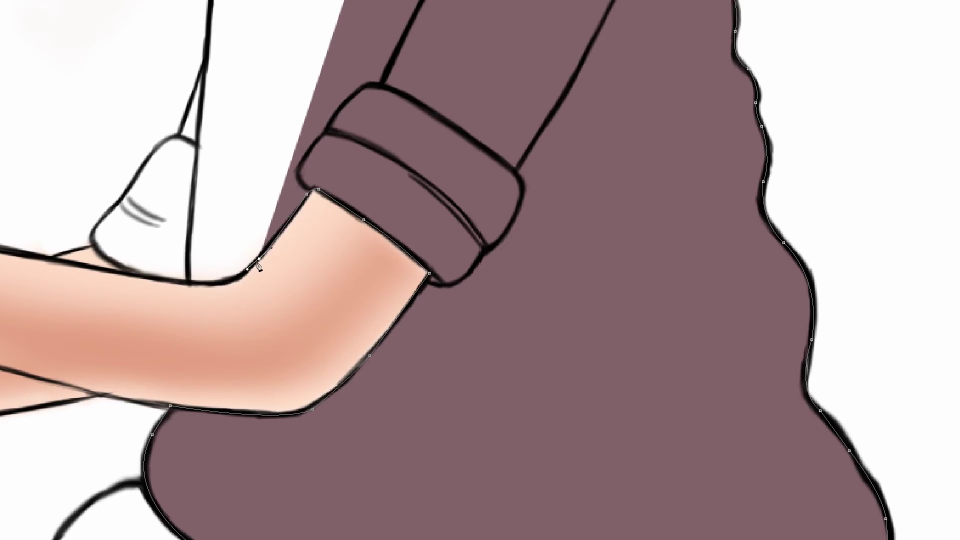
left_click(237, 277)
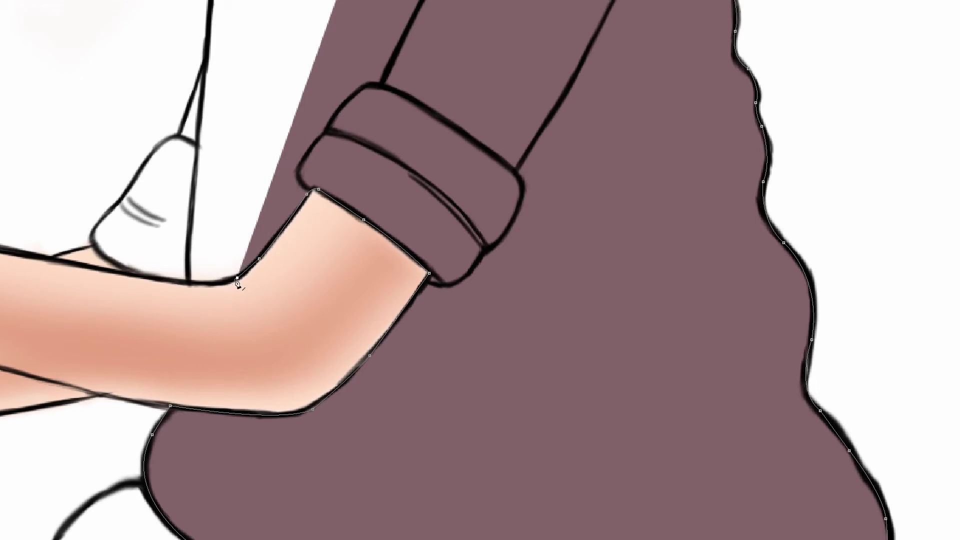
left_click(187, 282)
Step: Wrap the outline around the far cuff and up the shirt's left edge to the neckline
scroll(218, 250, "up", 3)
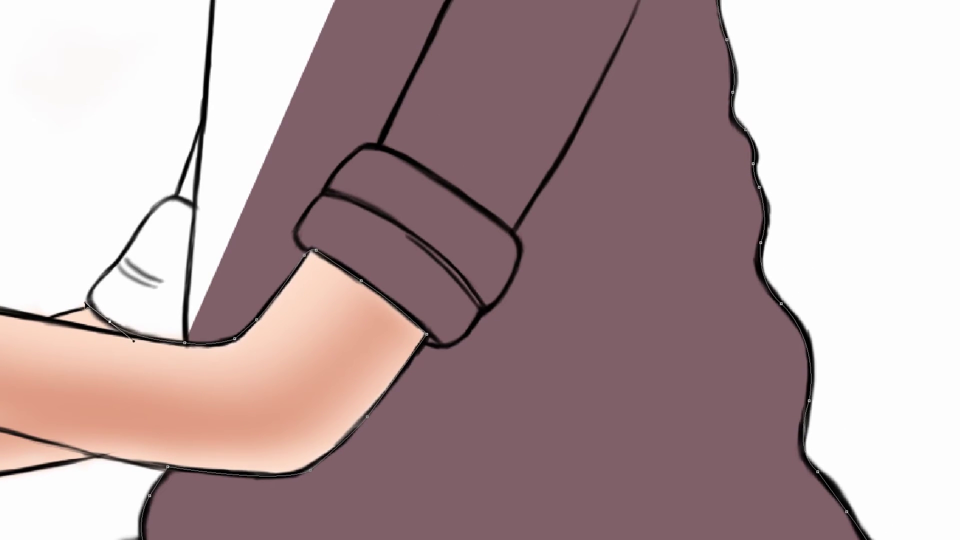
left_click_drag(110, 321, 99, 284)
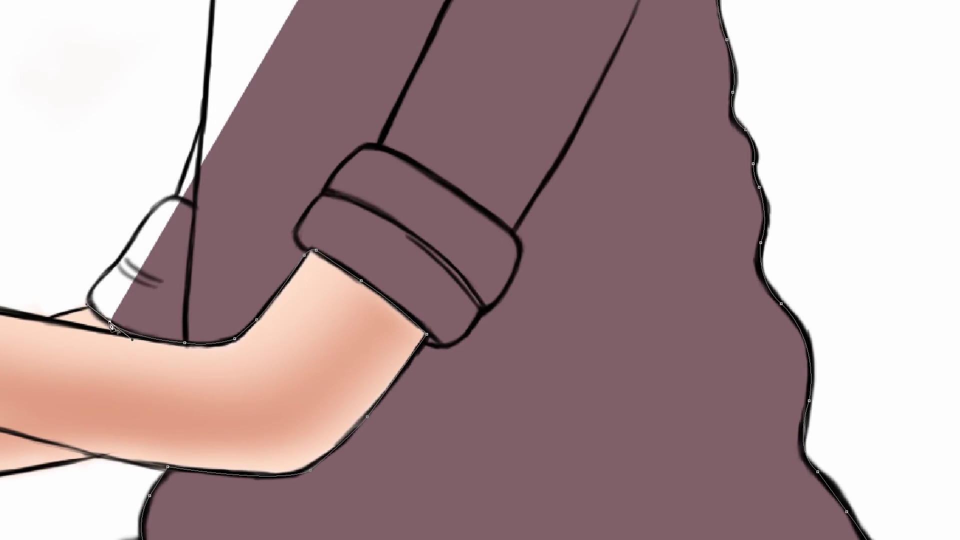
left_click(119, 261)
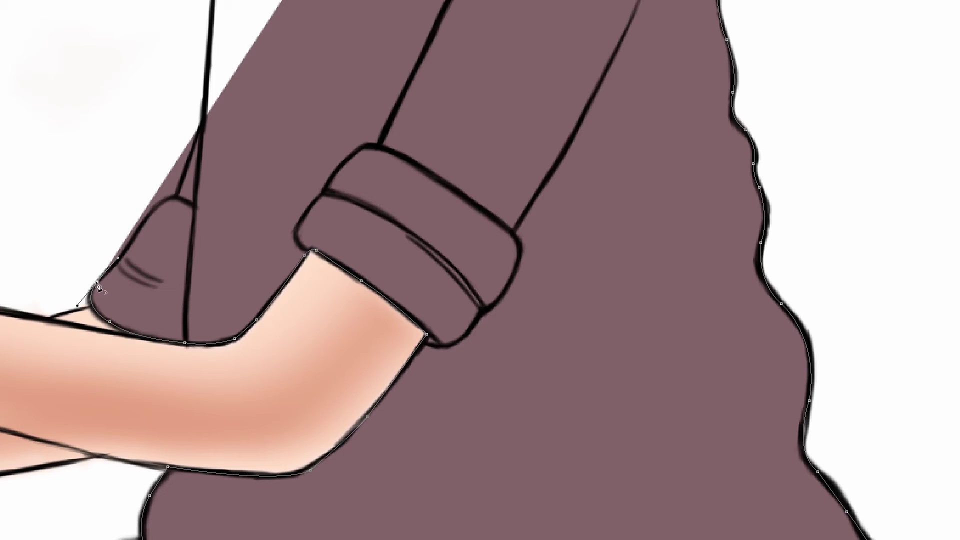
left_click(141, 227)
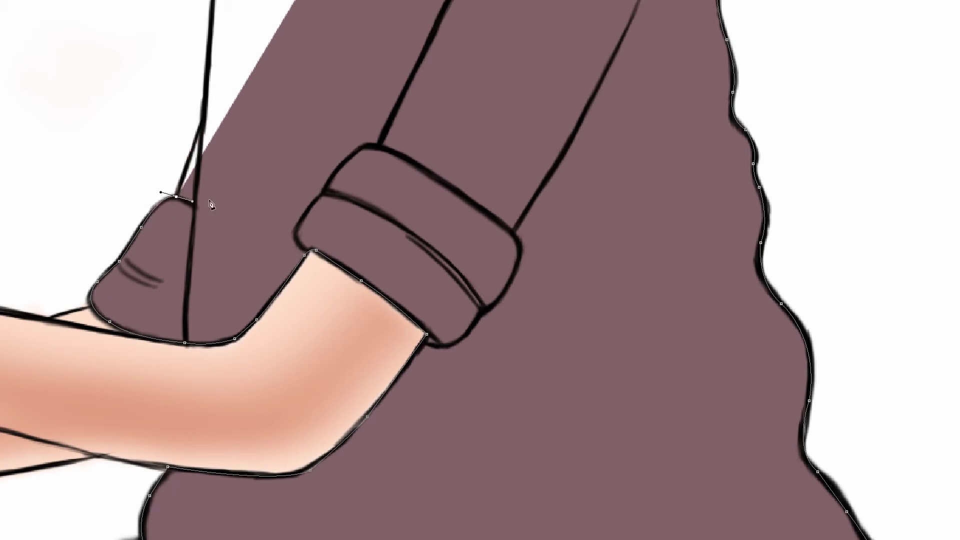
left_click_drag(202, 119, 222, 230)
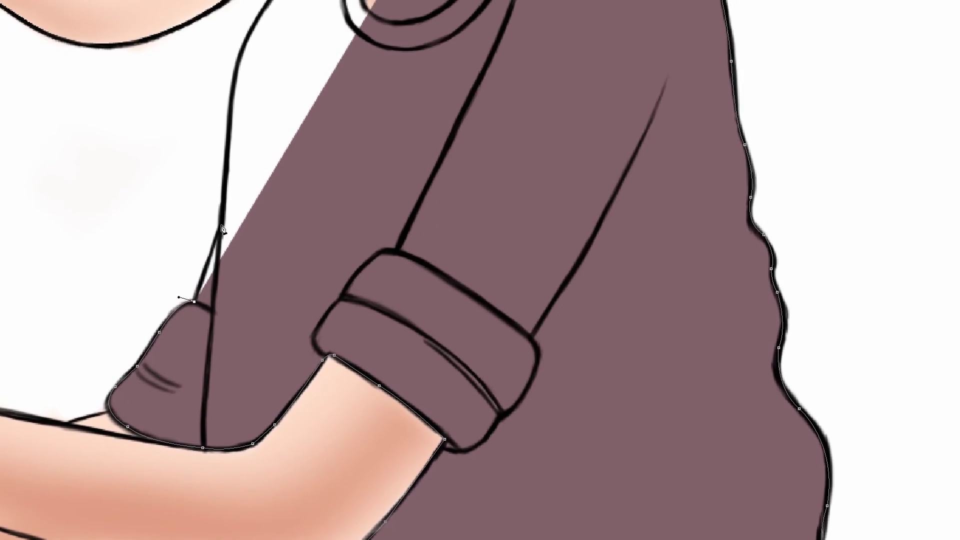
left_click(224, 232)
left_click_drag(235, 141, 236, 213)
left_click(233, 164)
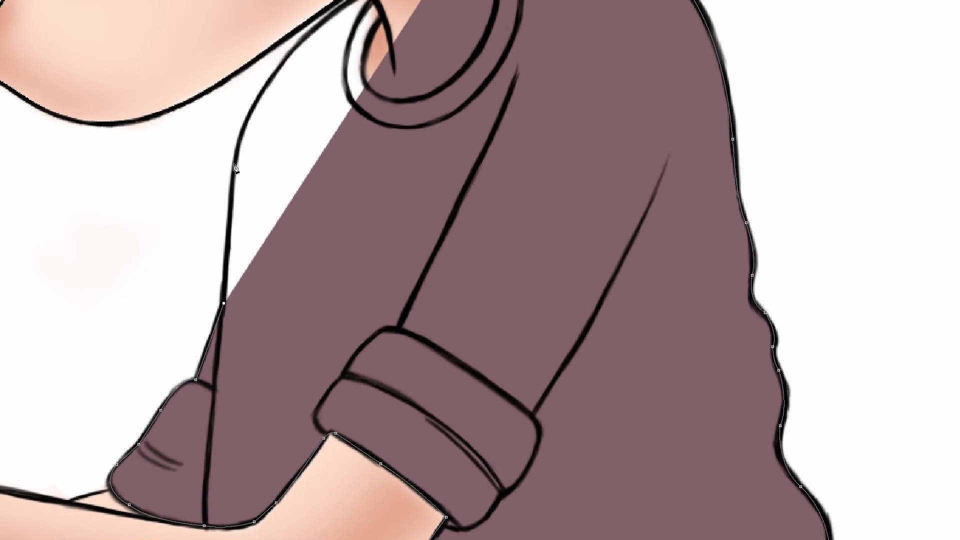
left_click_drag(293, 118, 286, 219)
mouse_move(286, 150)
left_mouse_down()
mouse_move(336, 103)
mouse_move(380, 84)
left_mouse_up()
Step: Trace around the collar with corner points so the neck stays uncovered
left_click(357, 92, "alt")
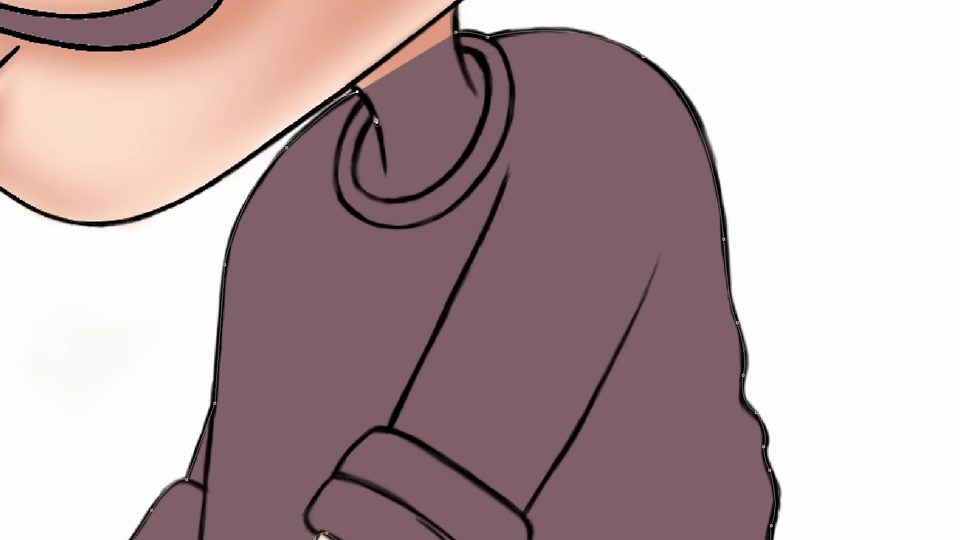
left_click(373, 116)
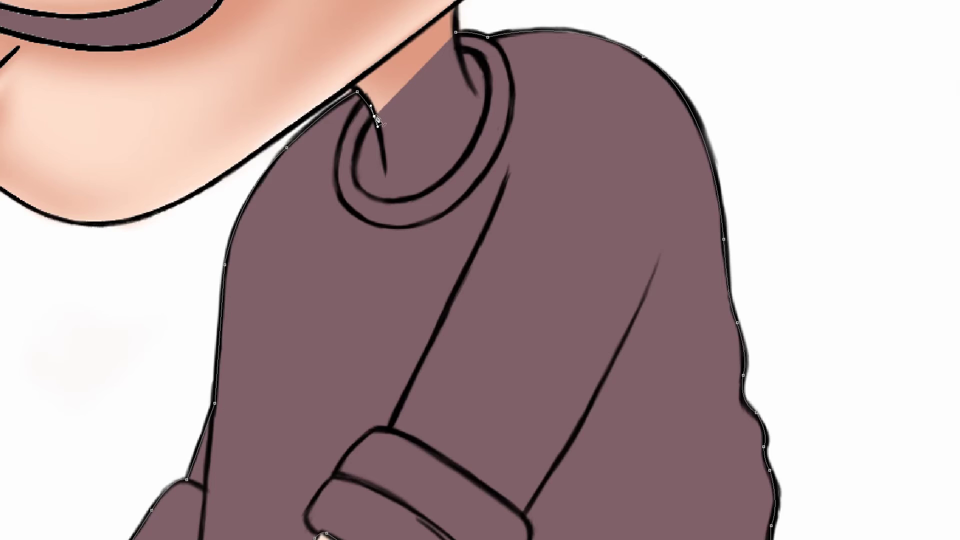
left_click(375, 116, "alt")
left_click_drag(355, 178, 441, 200)
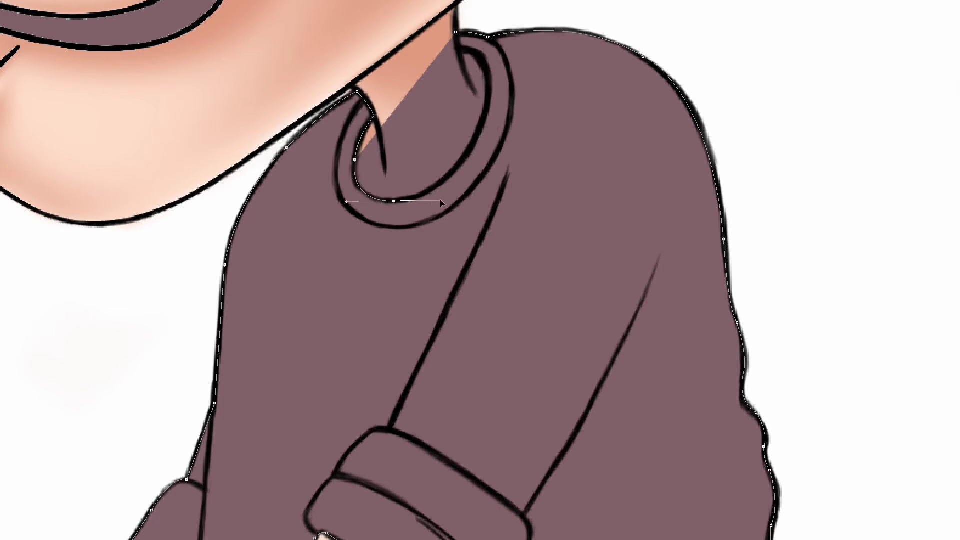
left_click(395, 201, "alt")
left_click_drag(459, 166, 492, 132)
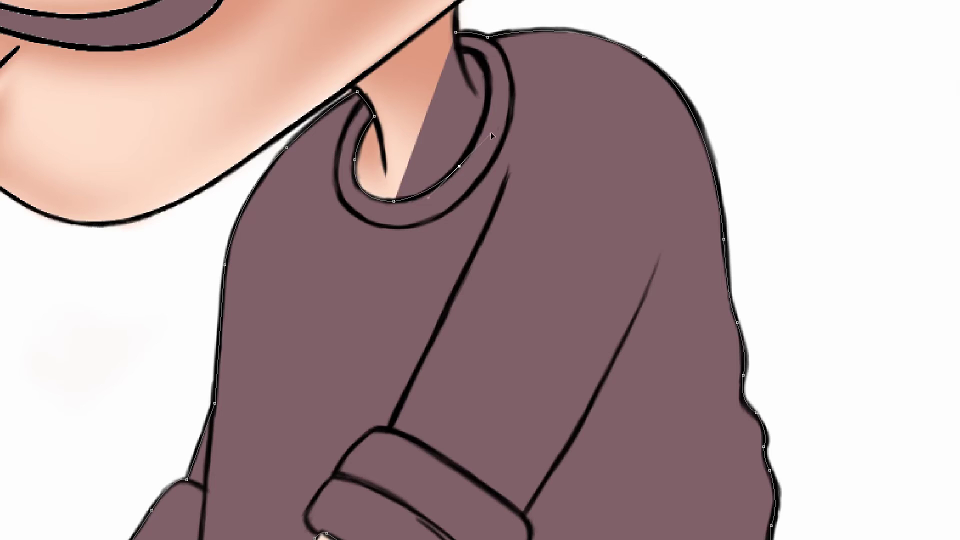
left_click(460, 167, "alt")
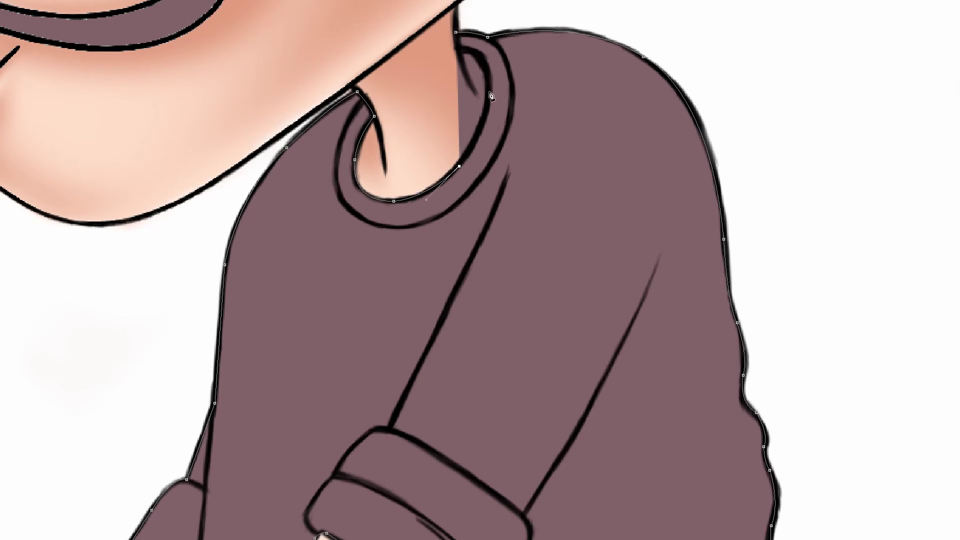
left_click_drag(490, 91, 491, 51)
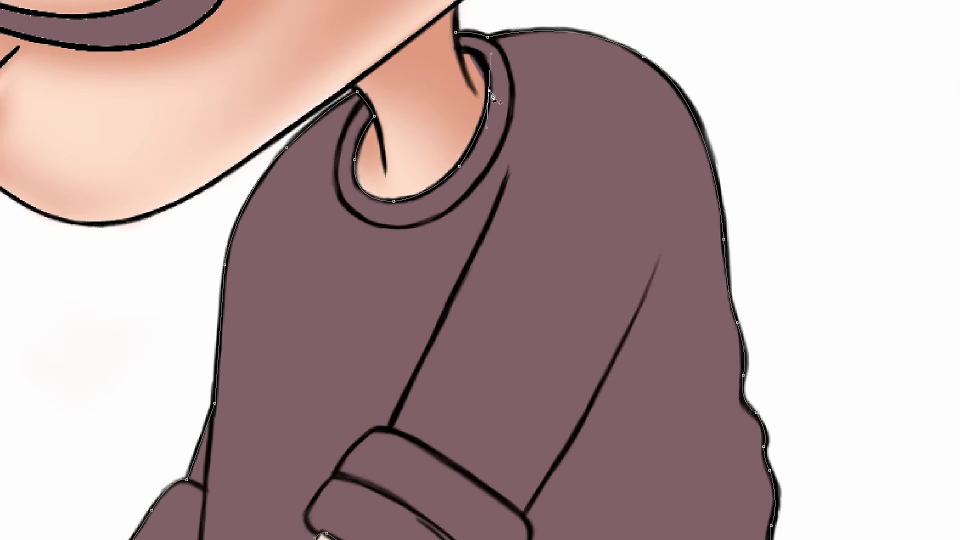
left_click(490, 91, "alt")
Step: Close the shirt outline at its start point, zoom out to the whole boy and show panels
left_click(462, 49, "alt")
left_click_drag(456, 32, 464, 31)
key("ctrl+minus")
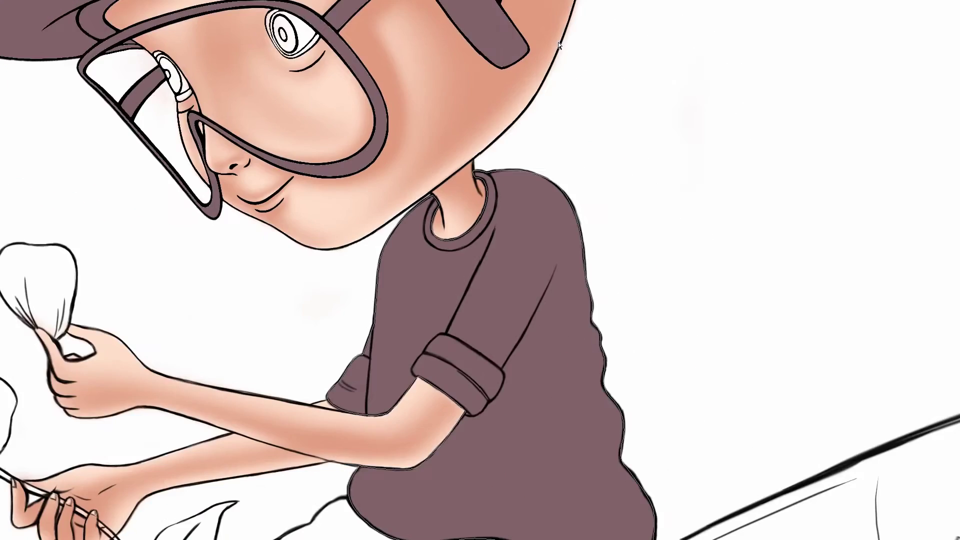
key("ctrl+minus")
key("f")
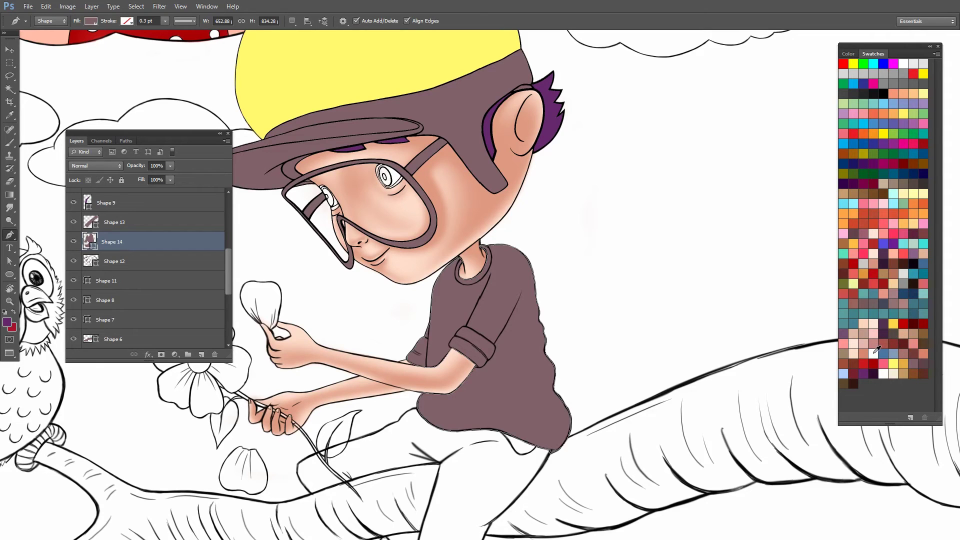
Step: Fill the Shape 14 shirt with white from Swatches, then pan to the trousers
left_click(875, 353)
key("alt+BackSpace")
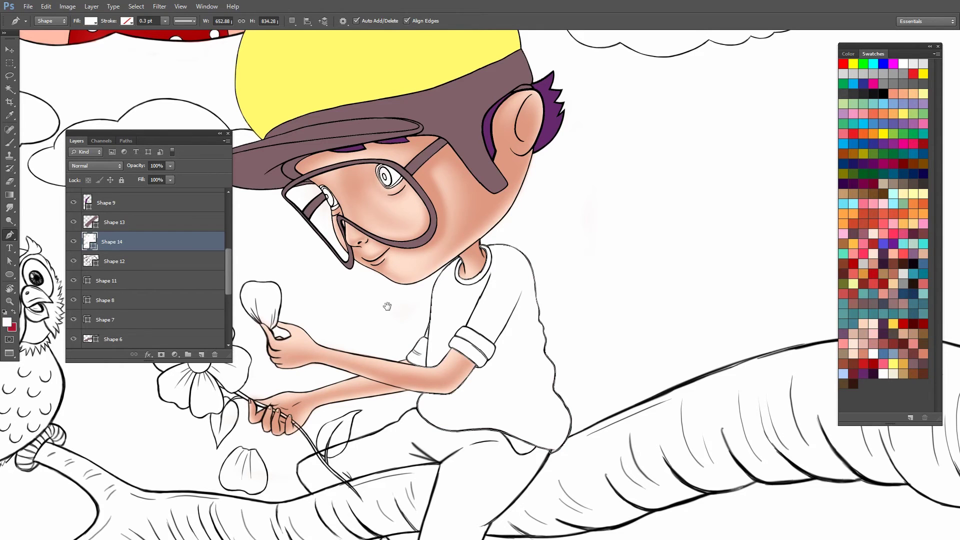
left_click_drag(386, 307, 605, 251)
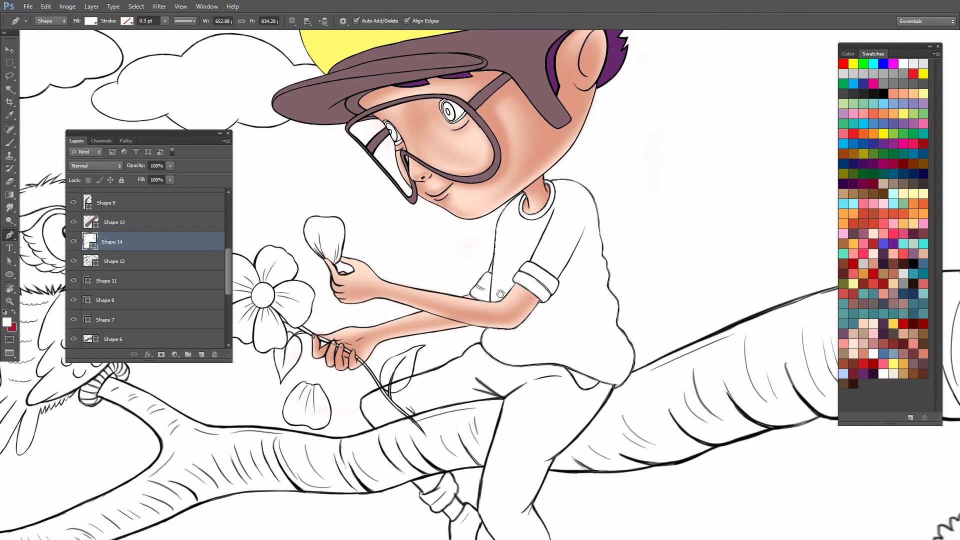
mouse_move(559, 403)
left_mouse_down()
mouse_move(544, 275)
mouse_move(409, 250)
left_mouse_up()
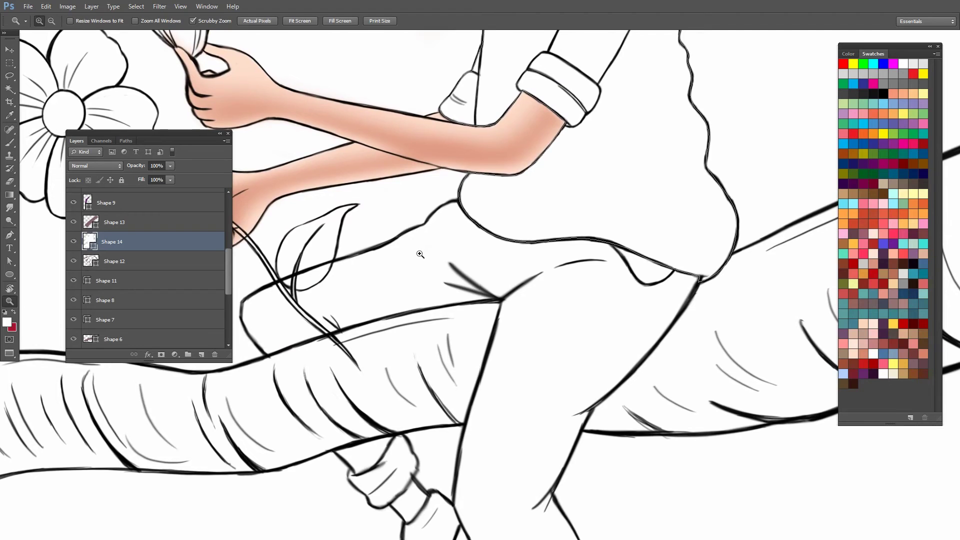
key("p")
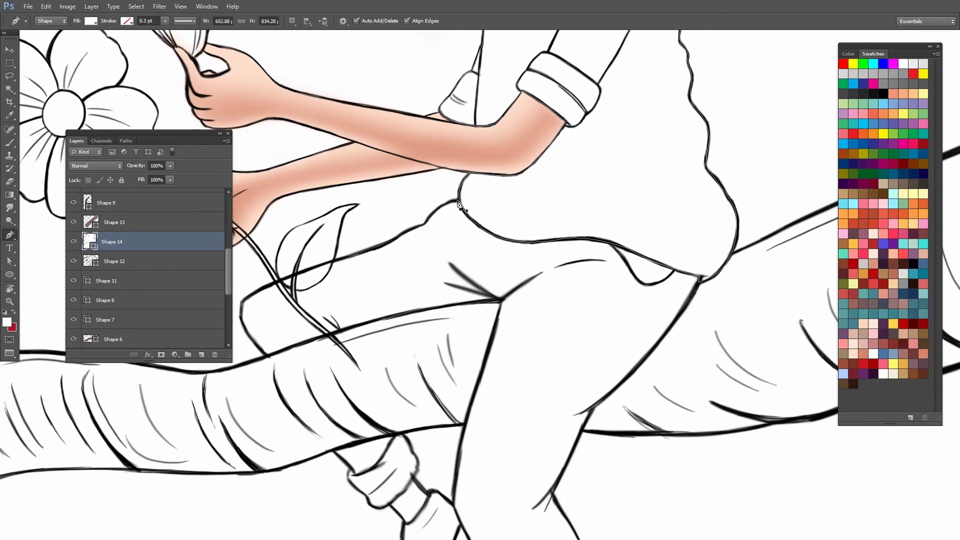
Step: Start the trousers shape at the waist and give it a dark red fill
left_click(456, 201)
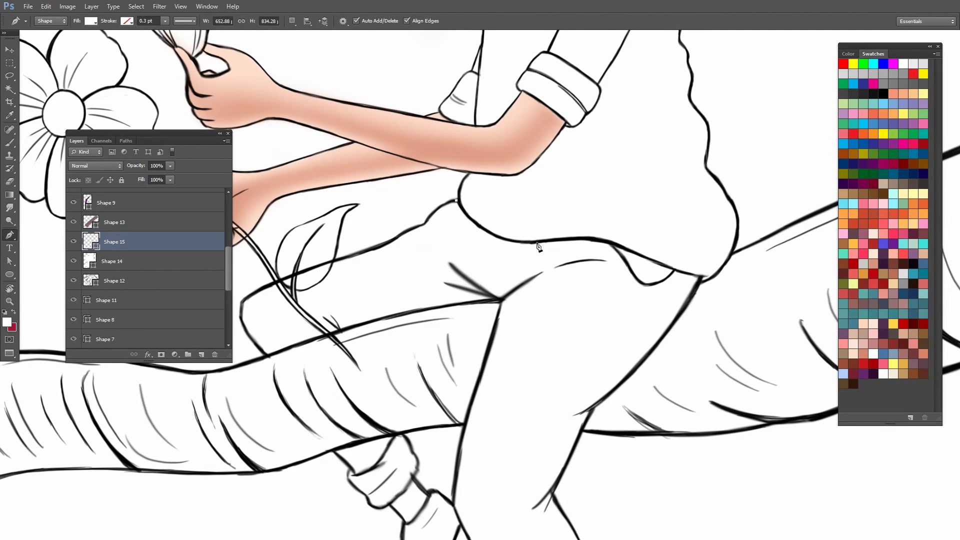
left_click_drag(537, 242, 594, 236)
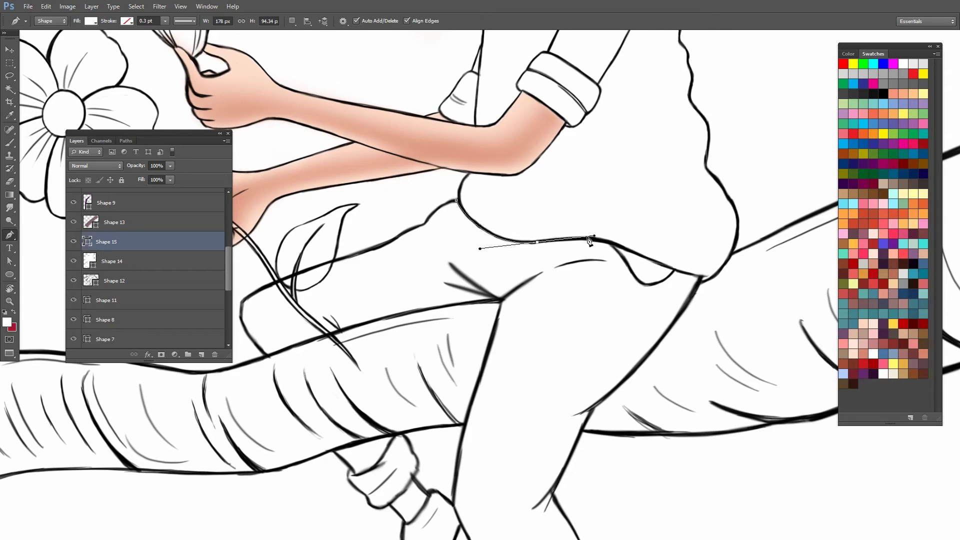
left_click(538, 243, "alt")
left_click(92, 20)
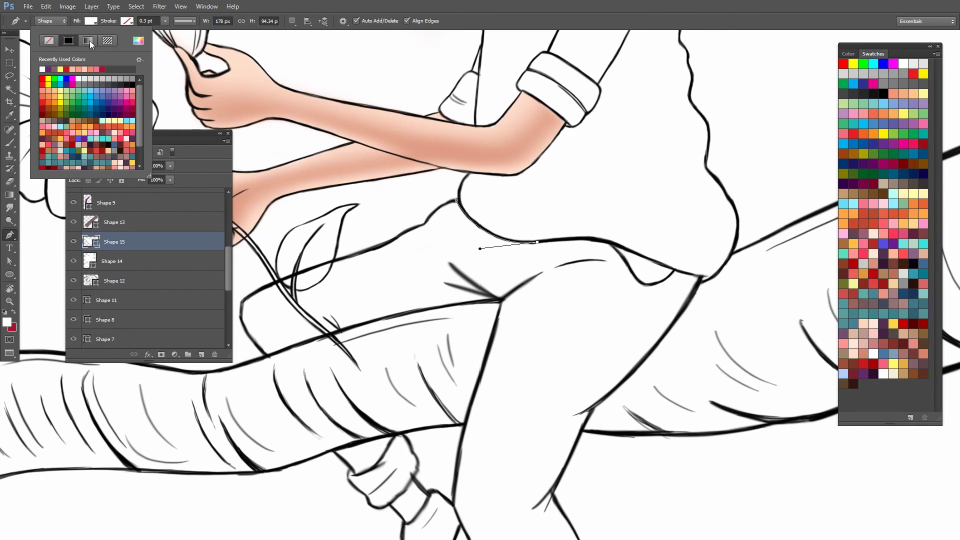
left_click(46, 138)
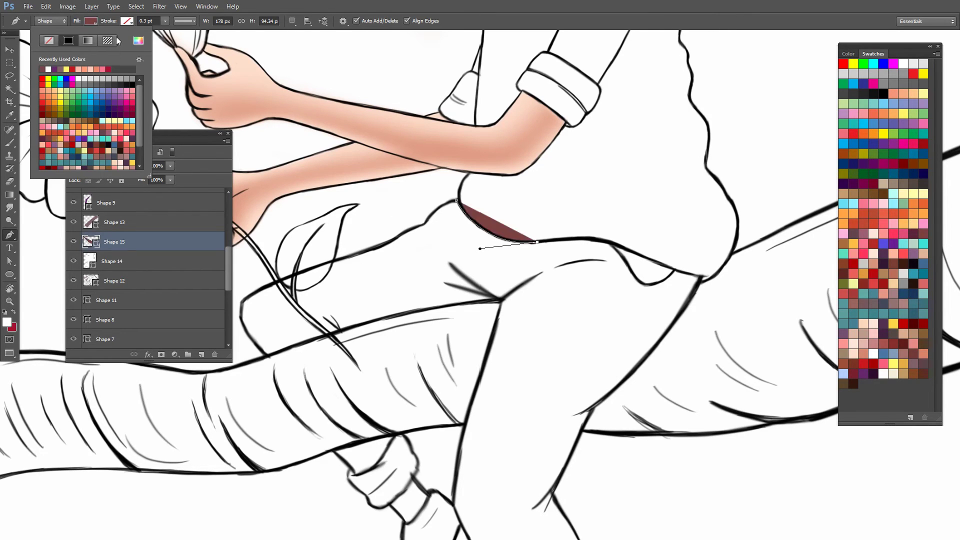
left_click(98, 21)
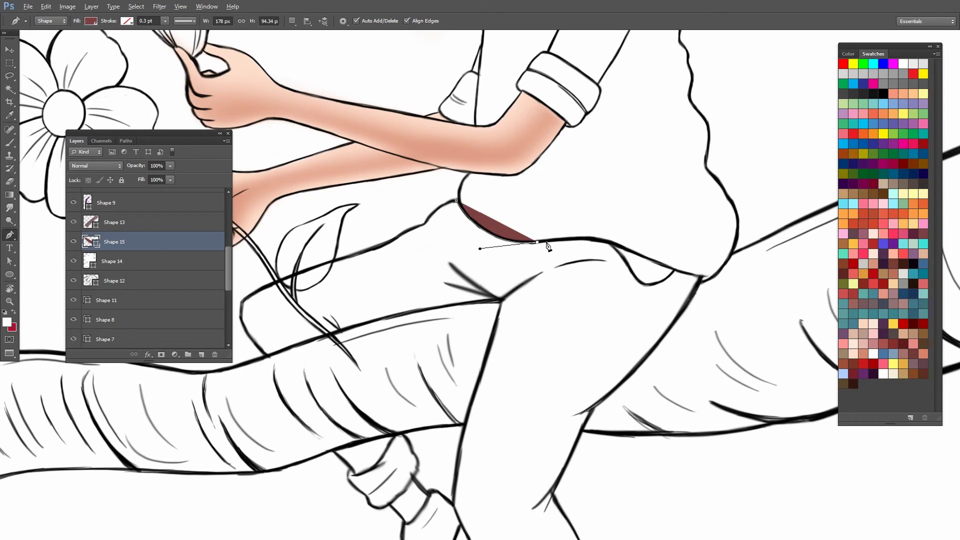
Step: Trace the trousers outline along the shirt hem, around the right hip, down the thigh to the knee
left_click_drag(619, 246, 699, 281)
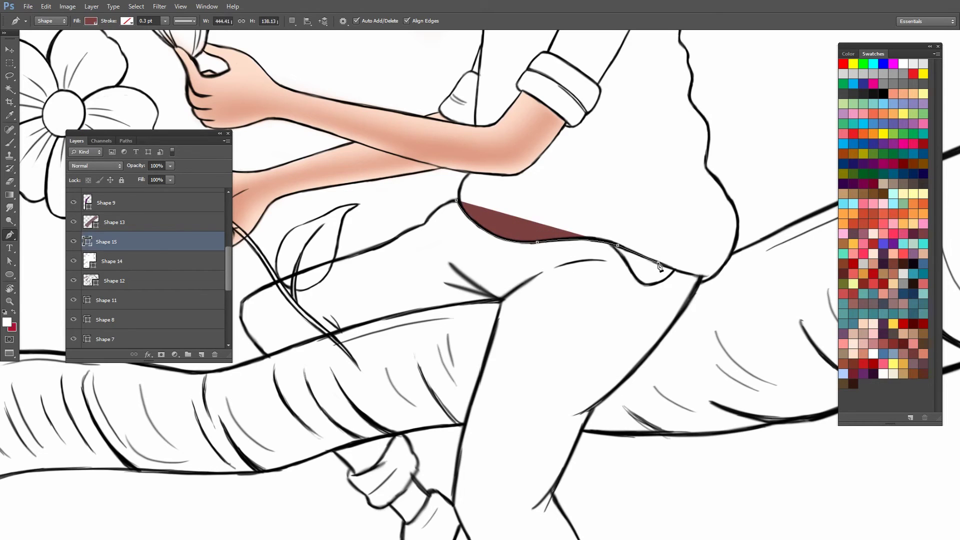
left_click(703, 278)
mouse_move(648, 372)
left_mouse_down()
mouse_move(572, 261)
mouse_move(516, 299)
left_mouse_up()
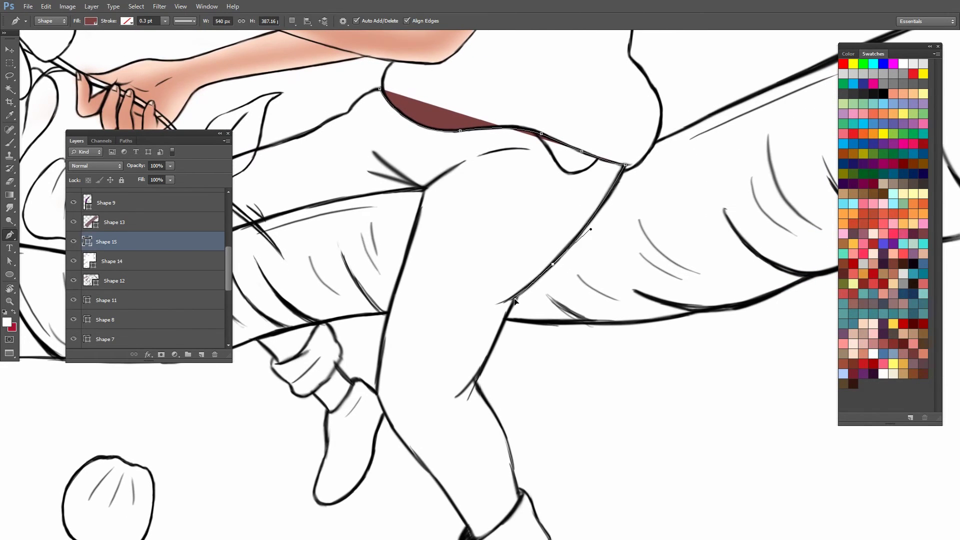
left_click(553, 264, "alt")
left_click(517, 295)
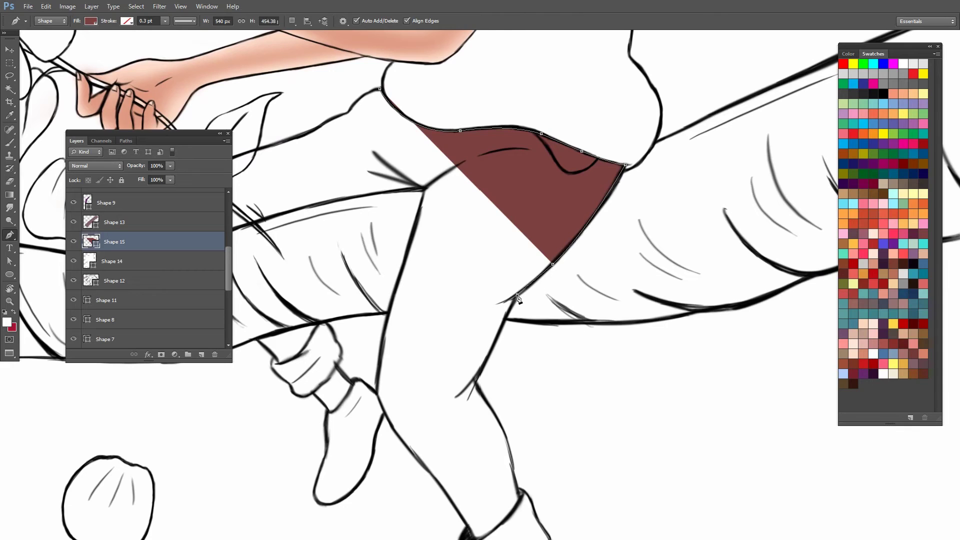
left_click_drag(519, 338, 544, 276)
left_click(502, 317)
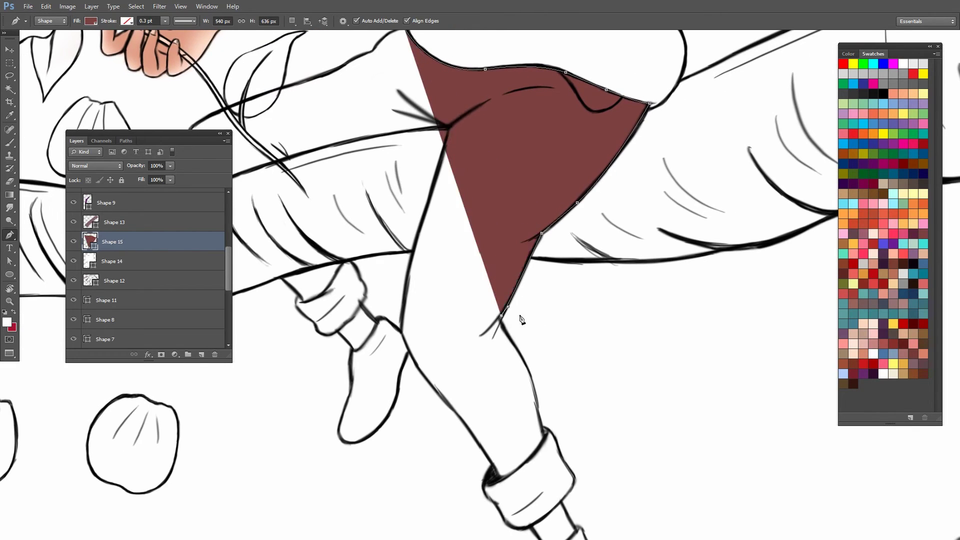
left_click_drag(547, 313, 520, 254)
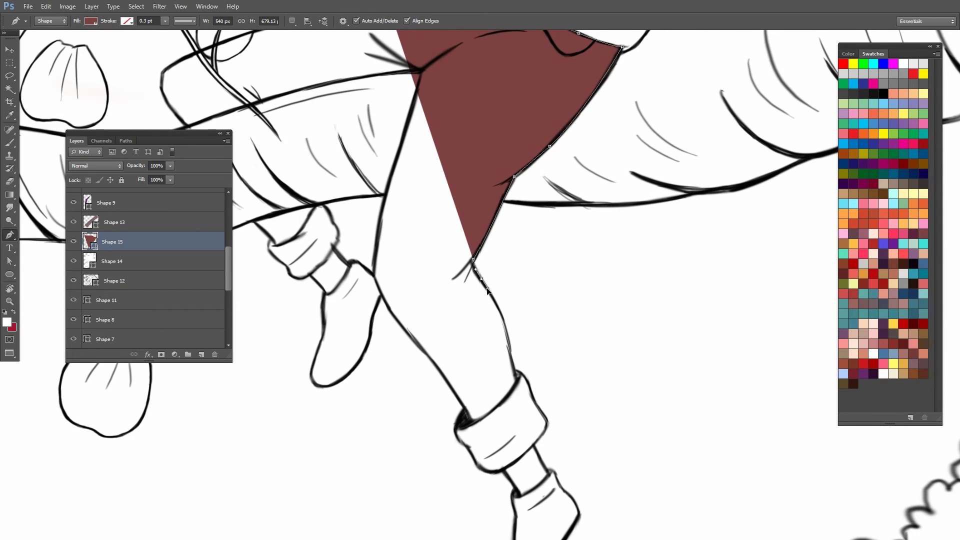
Step: Continue the outline down the shin to the rolled cuff and around its bottom
left_click(480, 278)
mouse_move(513, 336)
left_mouse_down()
mouse_move(492, 300)
mouse_move(494, 353)
left_mouse_up()
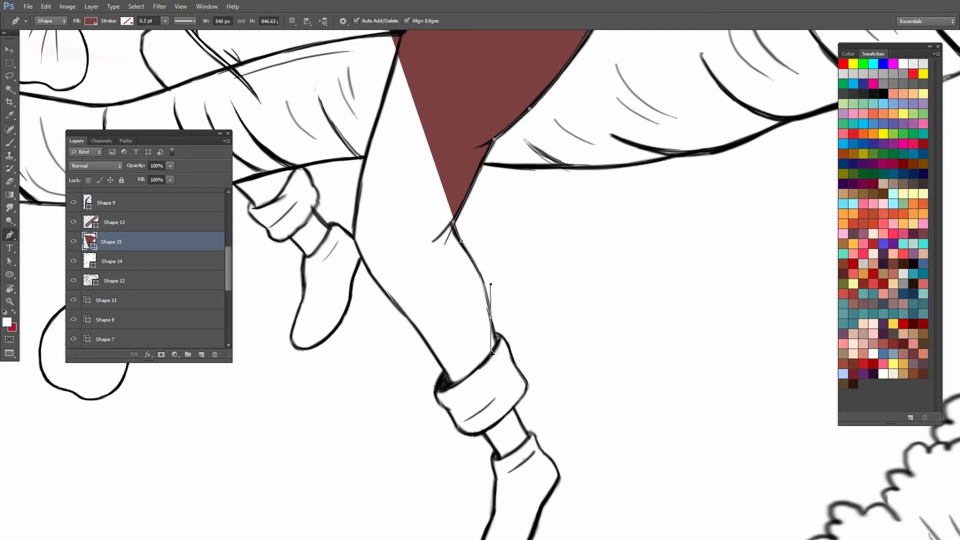
left_click(490, 319, "alt")
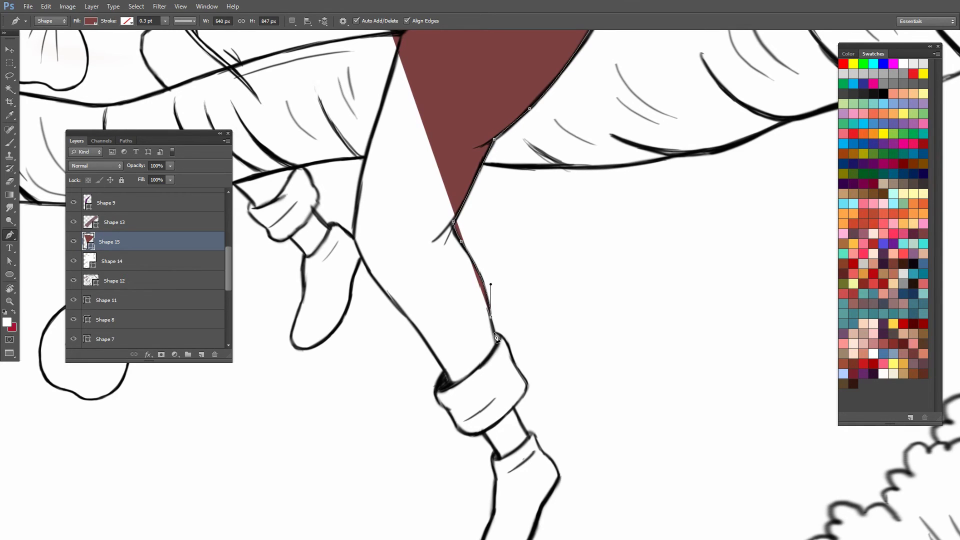
left_click(494, 332)
left_click_drag(516, 328, 495, 254)
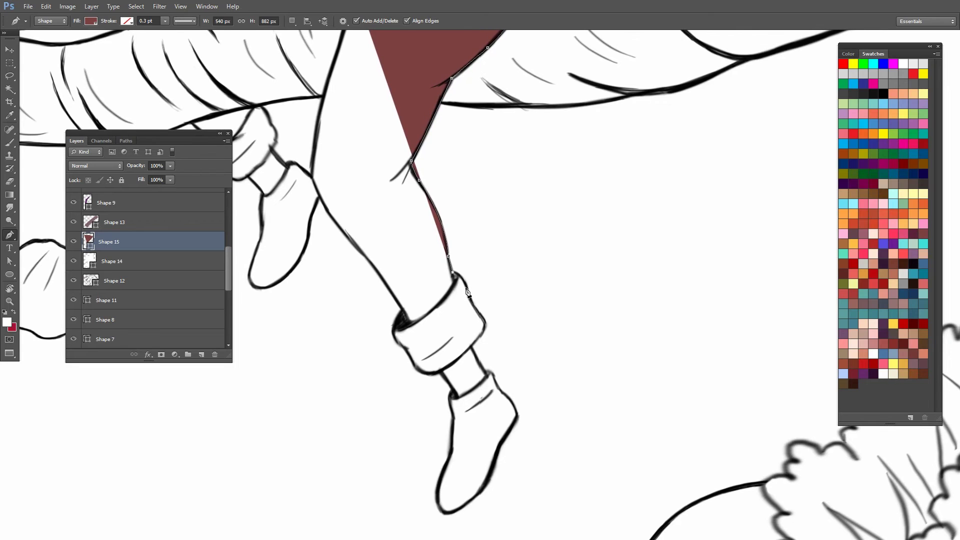
left_click_drag(466, 289, 488, 326)
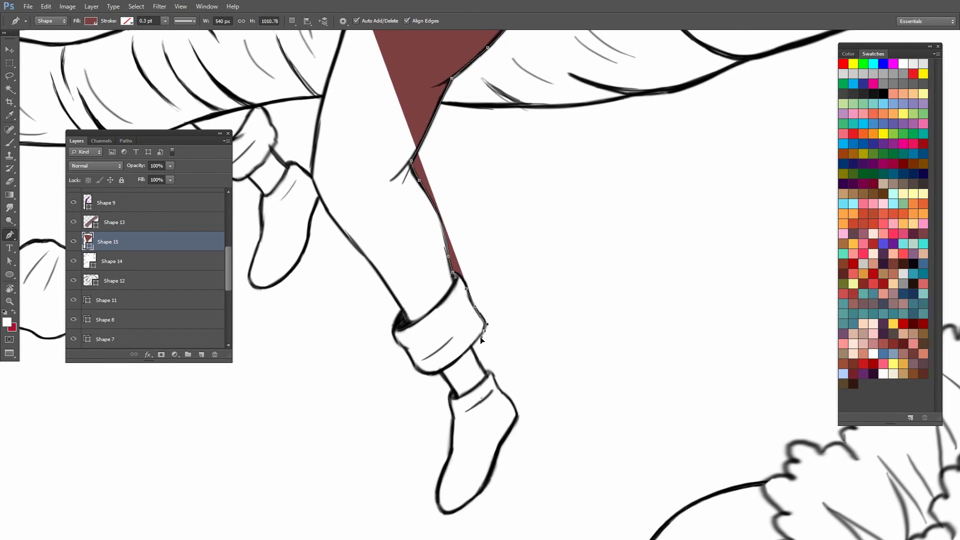
left_click(472, 345)
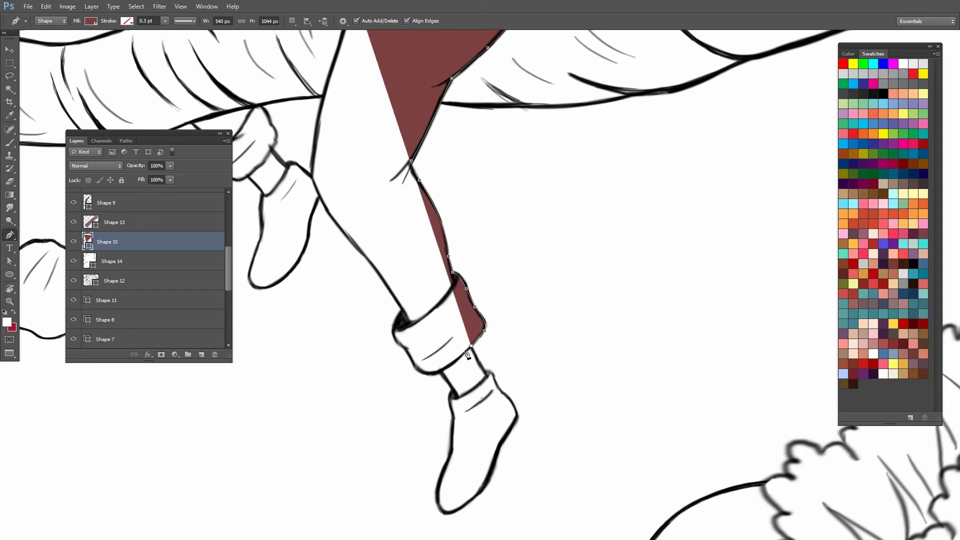
left_click_drag(432, 373, 450, 370)
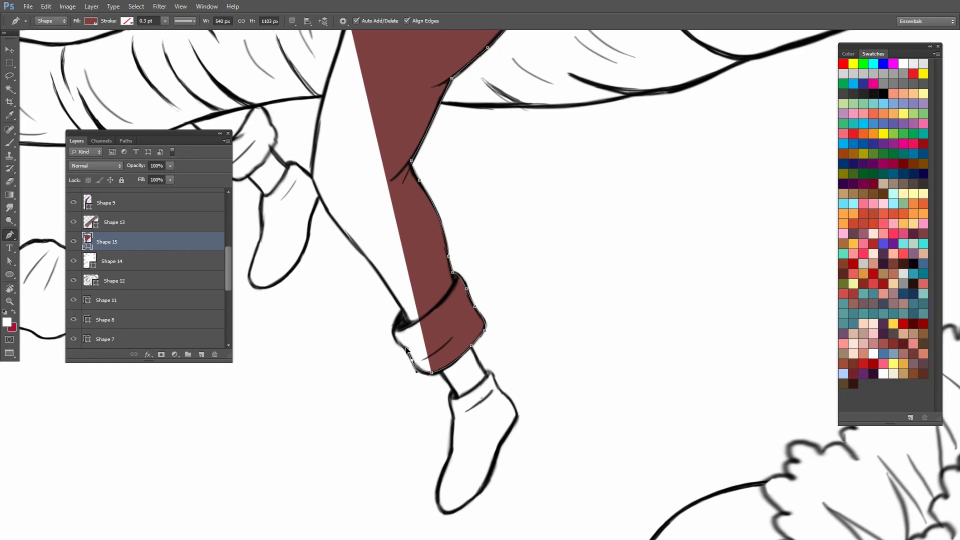
Step: Trace across the cuff bottom and back up the leg's inner edge
left_click(412, 360)
left_click(398, 344)
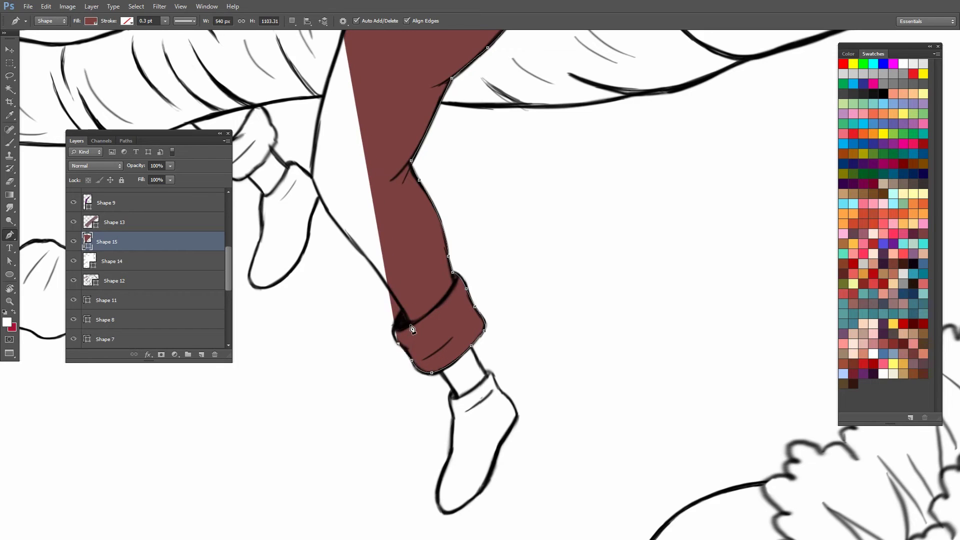
left_click_drag(397, 323, 406, 313)
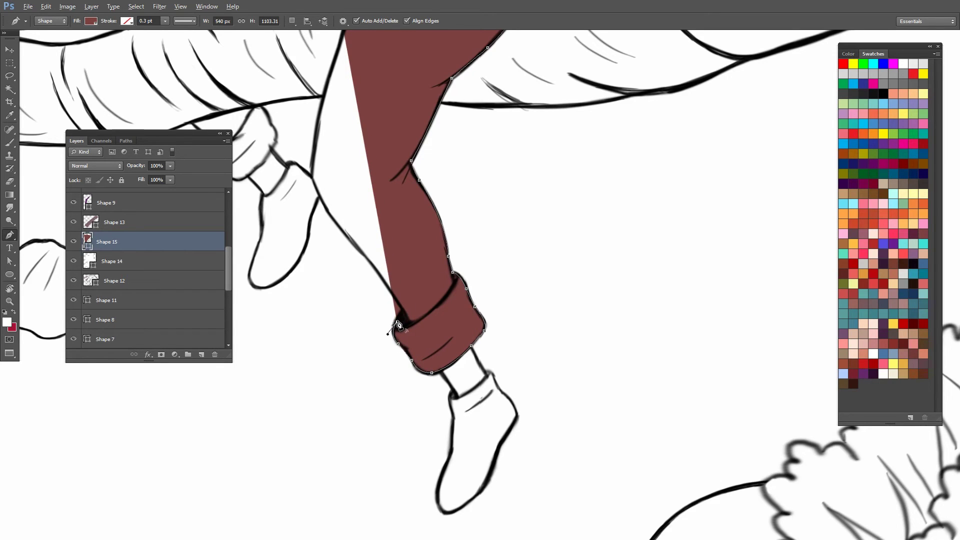
left_click(403, 310)
left_click_drag(384, 274, 405, 312)
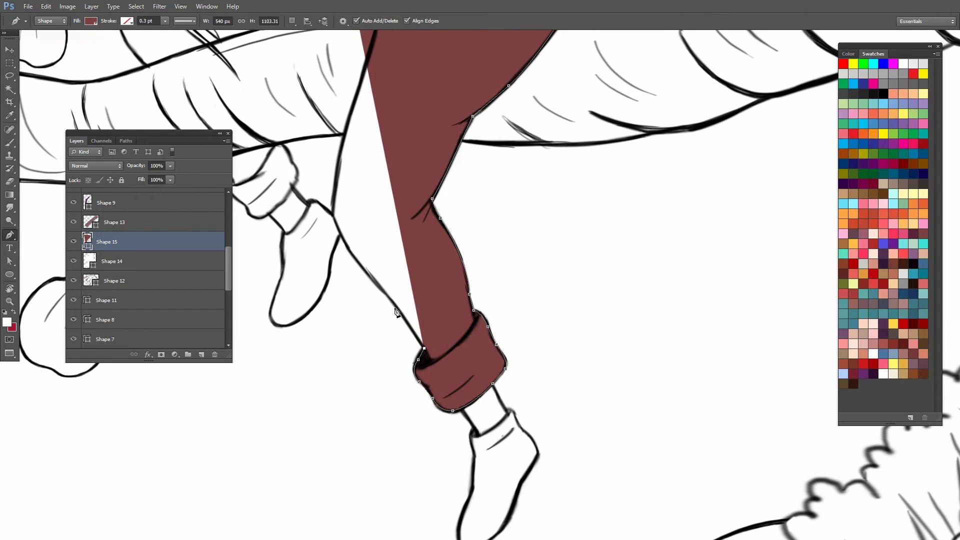
left_click(399, 309)
left_click(389, 298)
left_click_drag(378, 269, 410, 310)
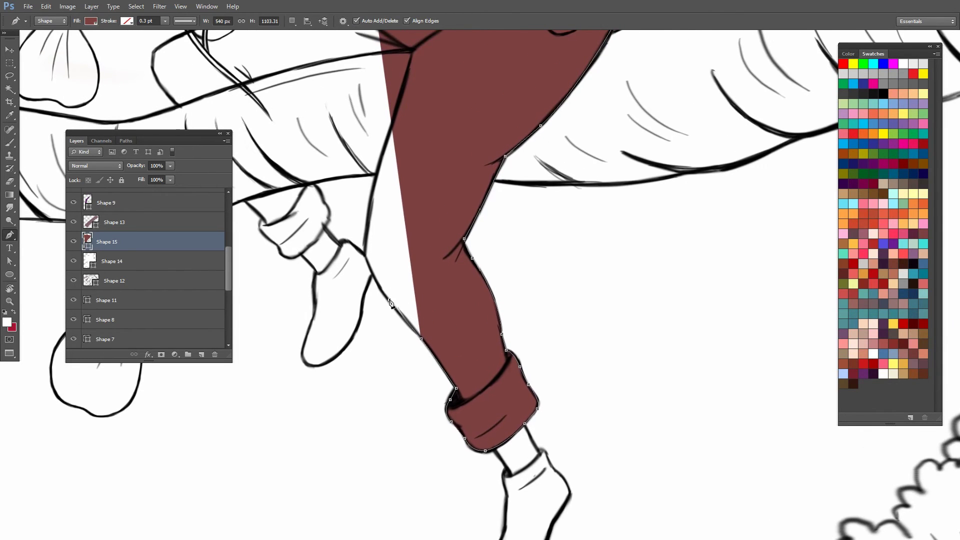
left_click(389, 300)
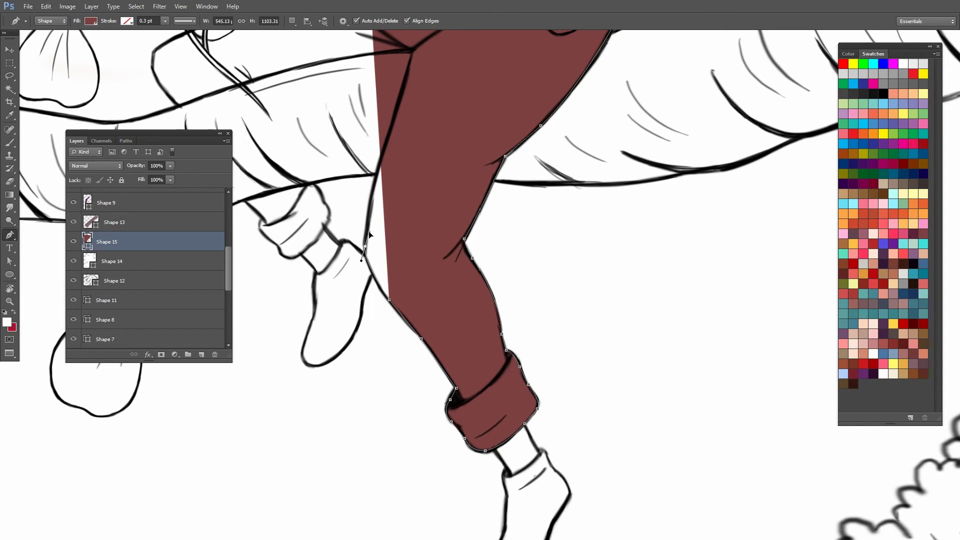
left_click_drag(369, 232, 367, 221)
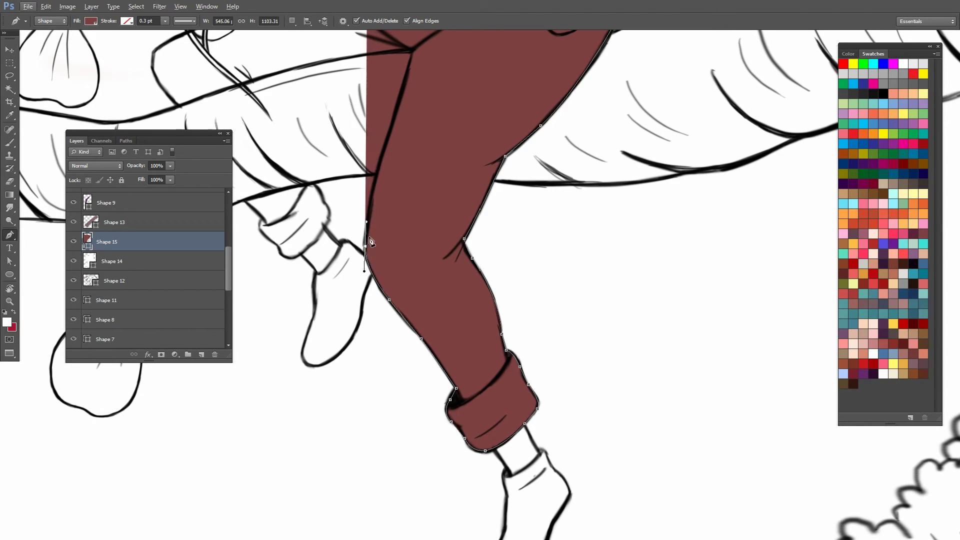
Step: Extend the Shape 15 trouser path up the front leg onto the lower thigh
left_click(368, 217)
scroll(395, 254, "up", 3)
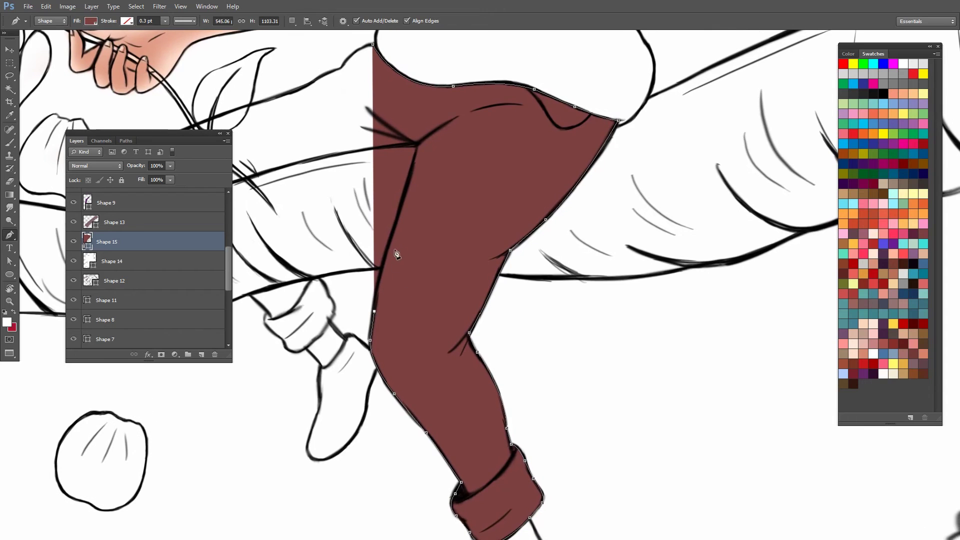
left_click_drag(374, 267, 382, 267)
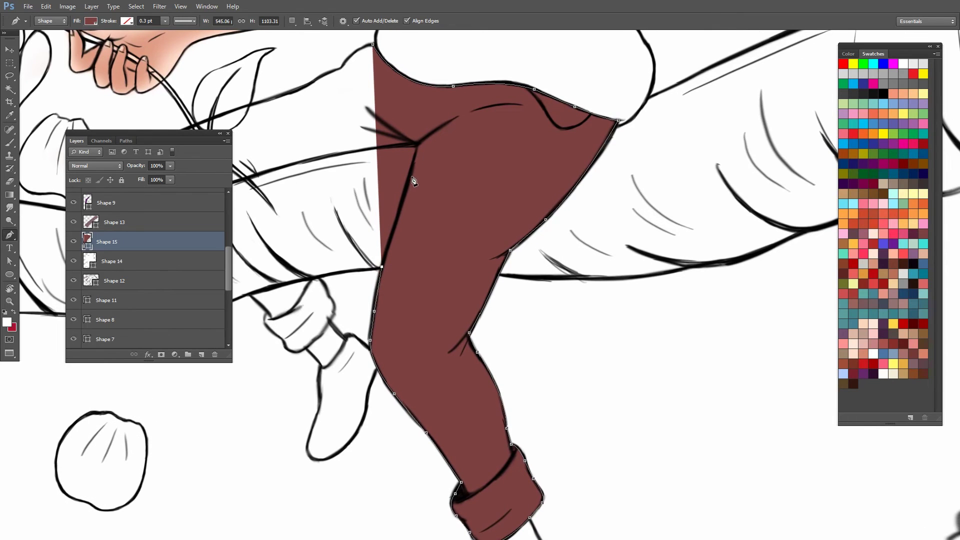
left_click(417, 145)
left_click_drag(429, 177, 566, 226)
left_click(511, 197)
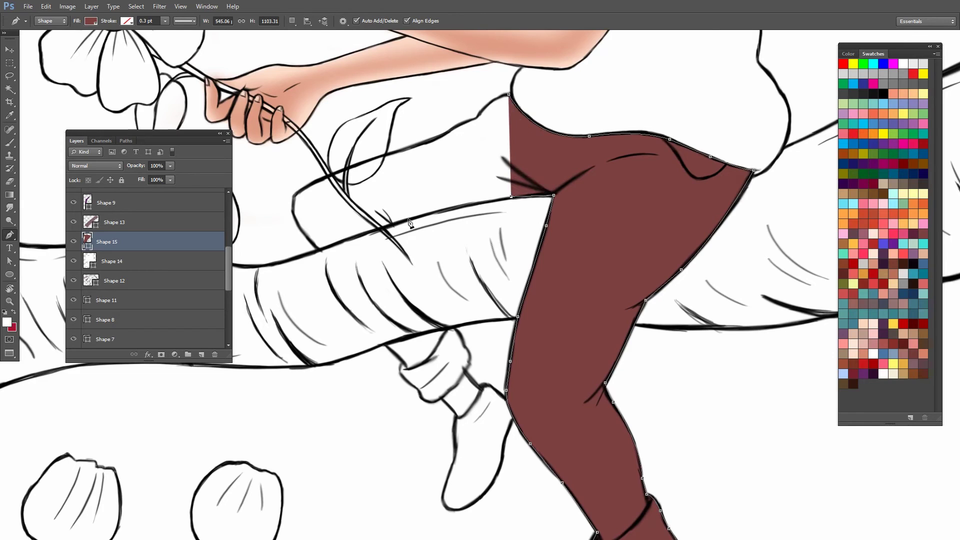
left_click_drag(385, 226, 337, 245)
left_click(386, 226, "alt")
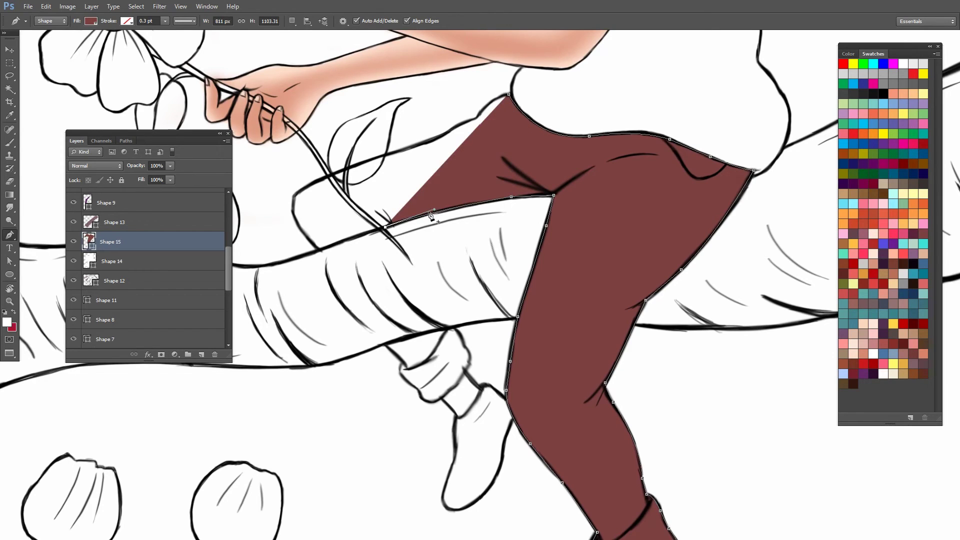
Step: Carry the trouser path along the thigh's upper edge up to the hip
left_click_drag(402, 211, 405, 228)
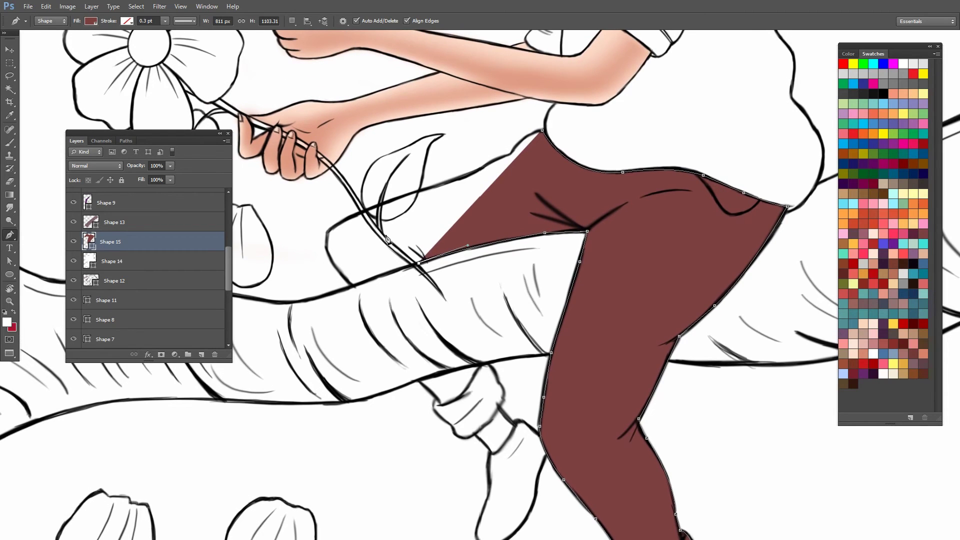
left_click(384, 234)
left_click(381, 219)
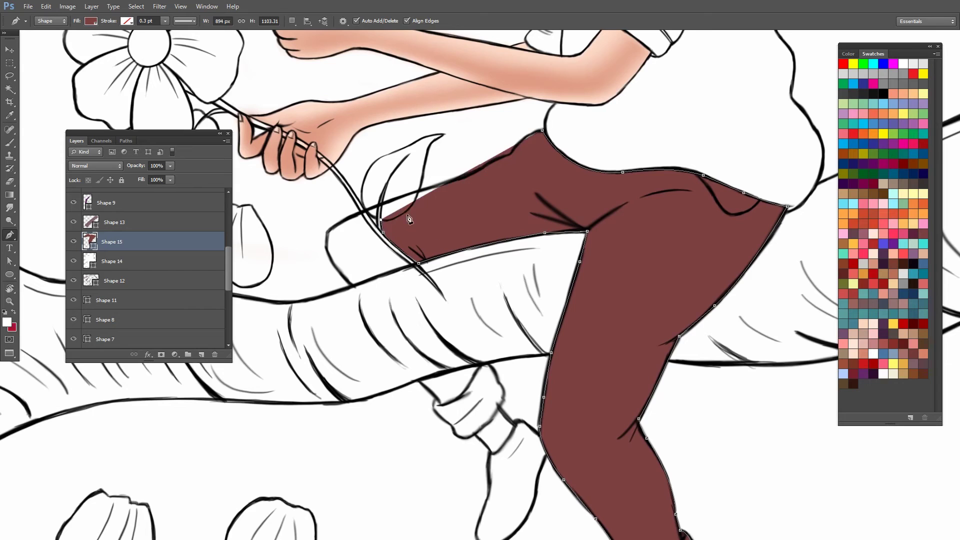
mouse_move(414, 204)
left_mouse_down()
mouse_move(426, 187)
mouse_move(419, 191)
left_mouse_up()
left_click(419, 191)
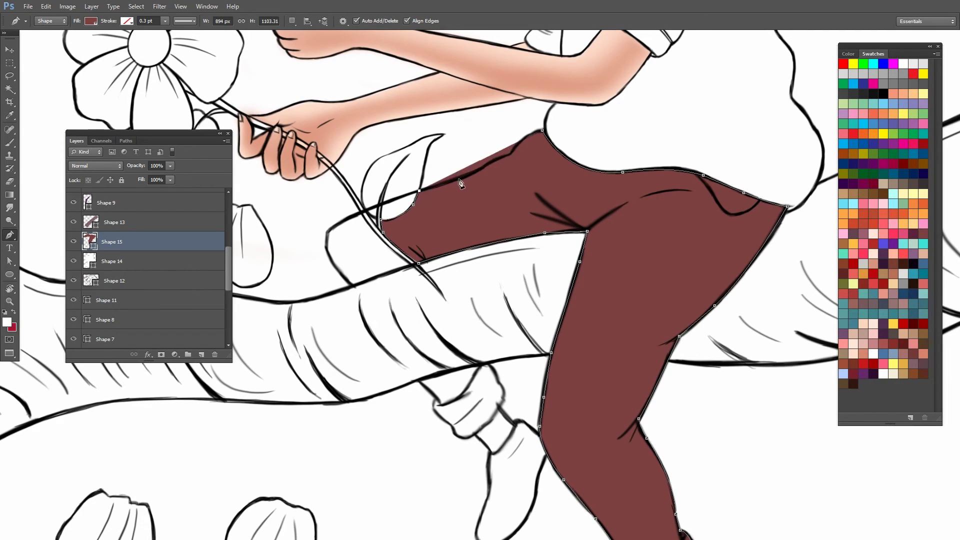
left_click(466, 176)
left_click(493, 163)
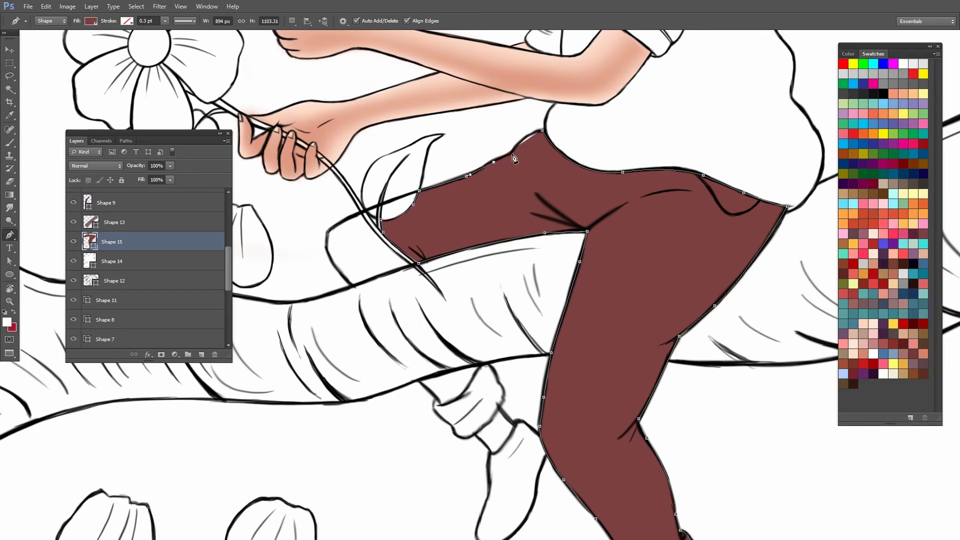
left_click(504, 157)
Step: Check the trouser fill, then start a new Shape 16 path near the thigh
left_click_drag(514, 157, 465, 212)
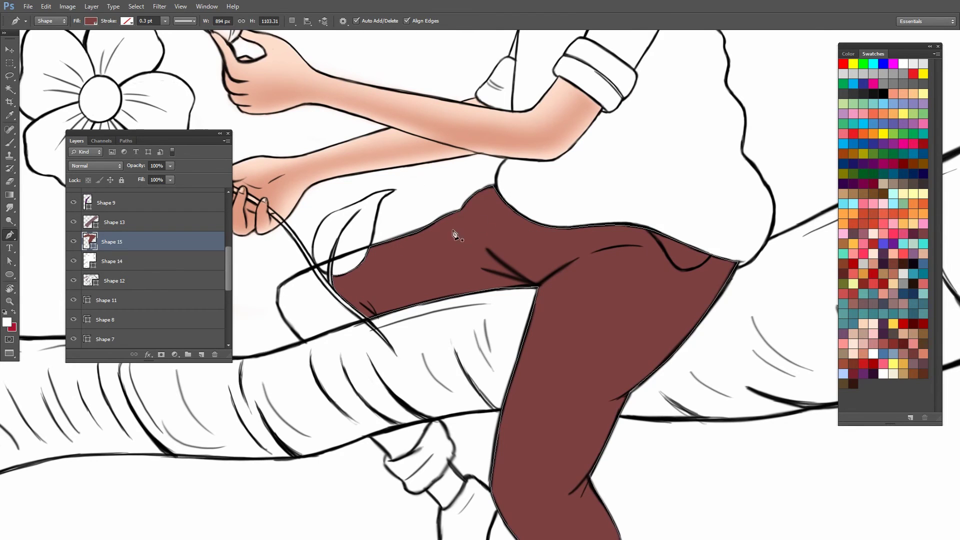
left_click_drag(356, 264, 441, 204)
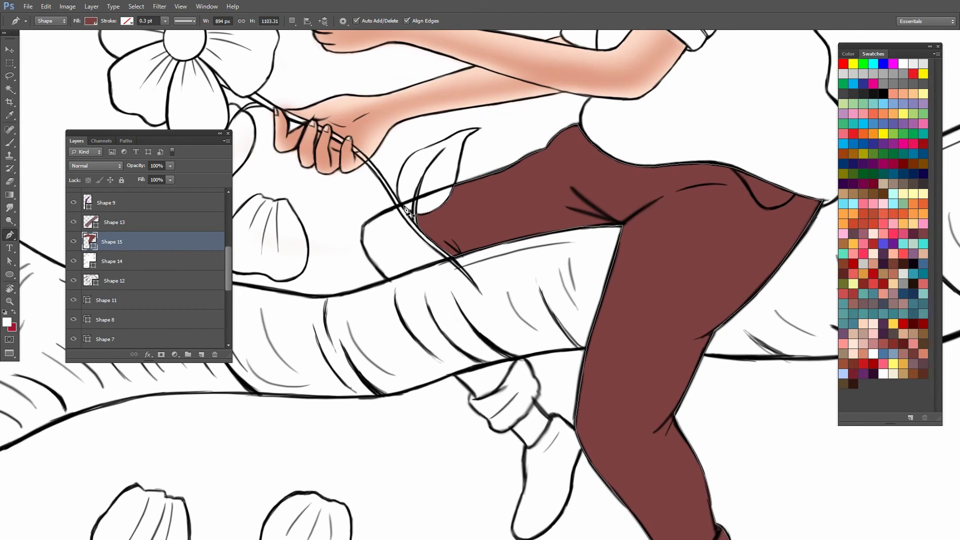
left_click(402, 204)
left_click_drag(414, 214, 415, 223)
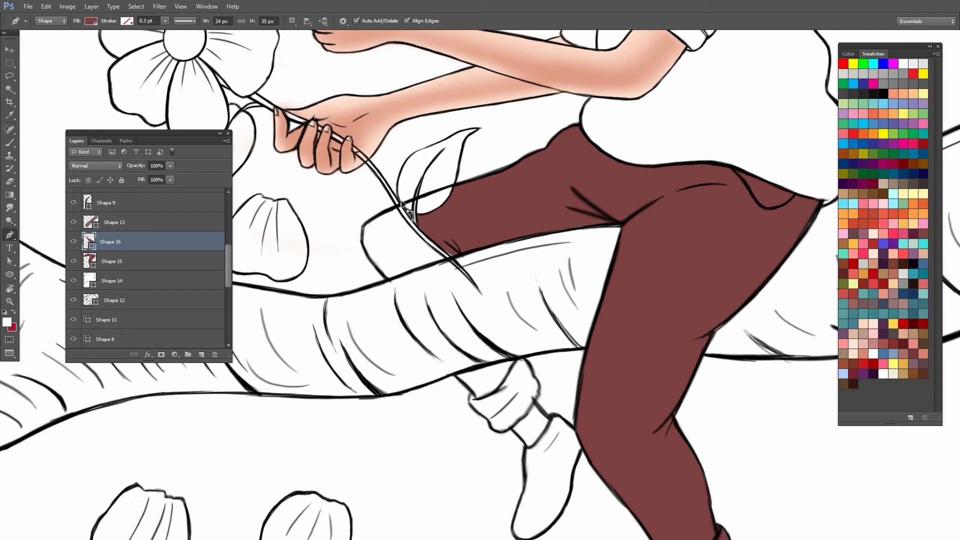
Step: Trace and close a dark red shape over the back thigh
left_click(397, 206)
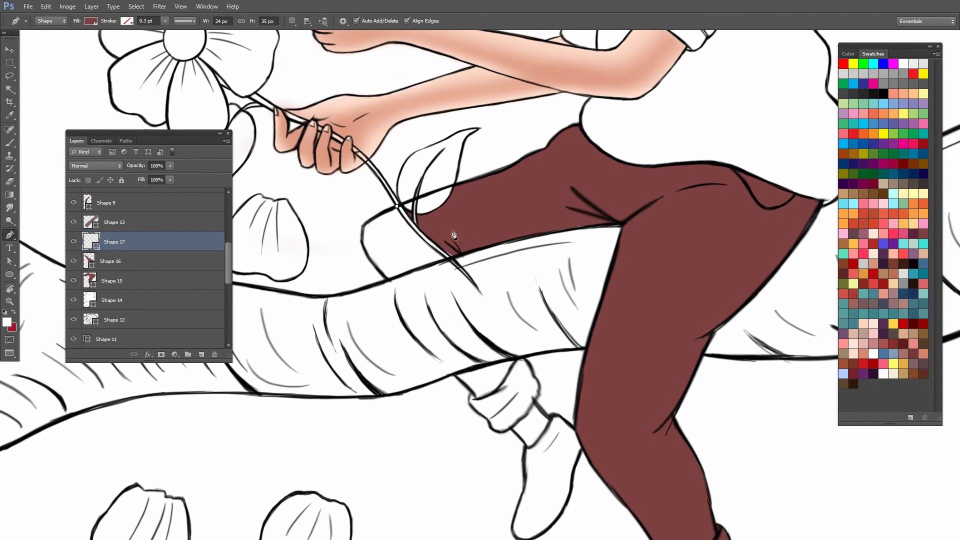
left_click_drag(431, 250, 435, 250)
left_click(449, 259)
left_click(389, 278)
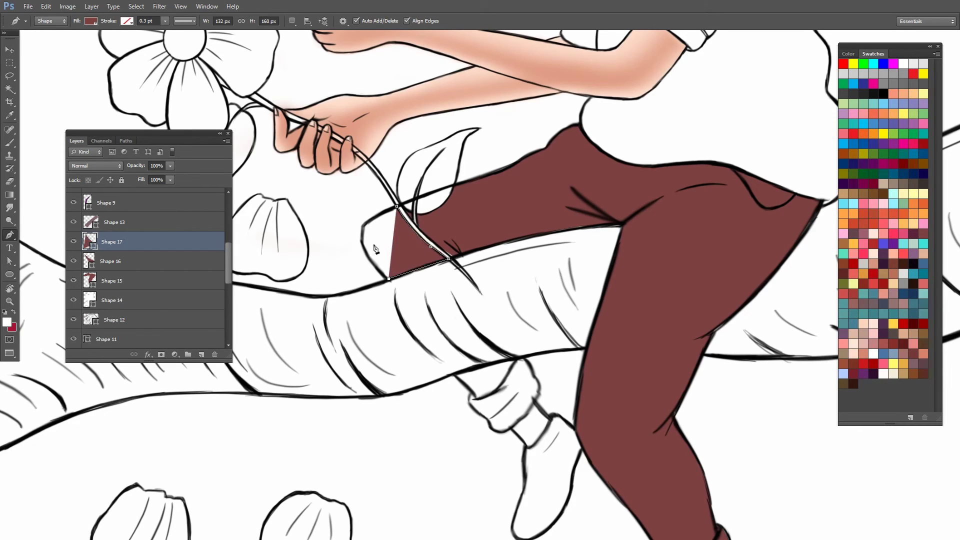
left_click_drag(362, 240, 373, 223)
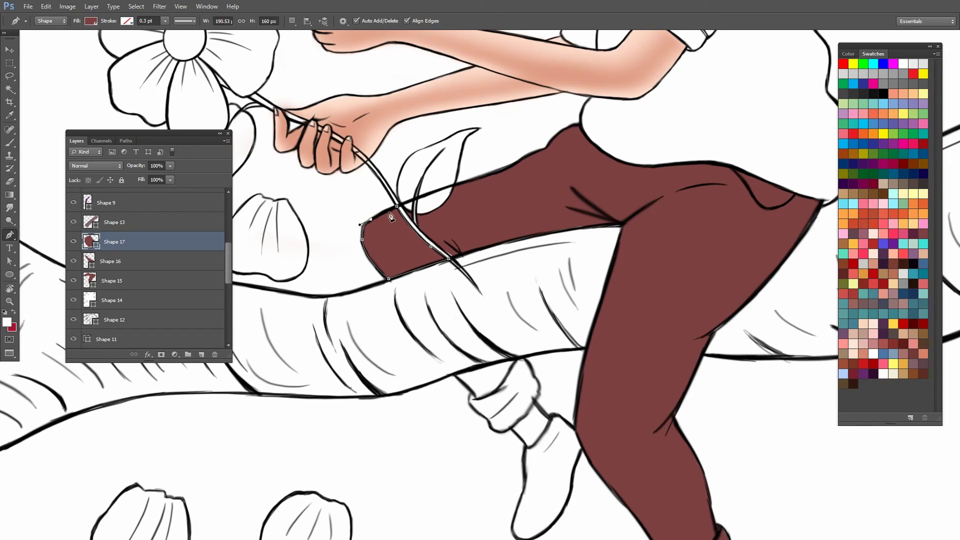
left_click(397, 206)
Step: Trace a closed dark red shape around the back leg's cuff
mouse_move(432, 289)
left_mouse_down()
mouse_move(453, 227)
mouse_move(406, 169)
left_mouse_up()
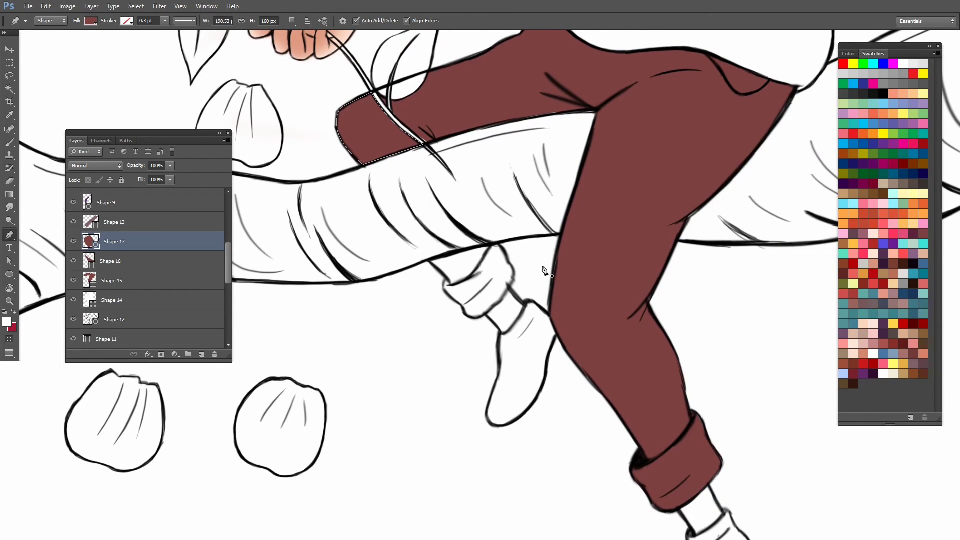
left_click(429, 261)
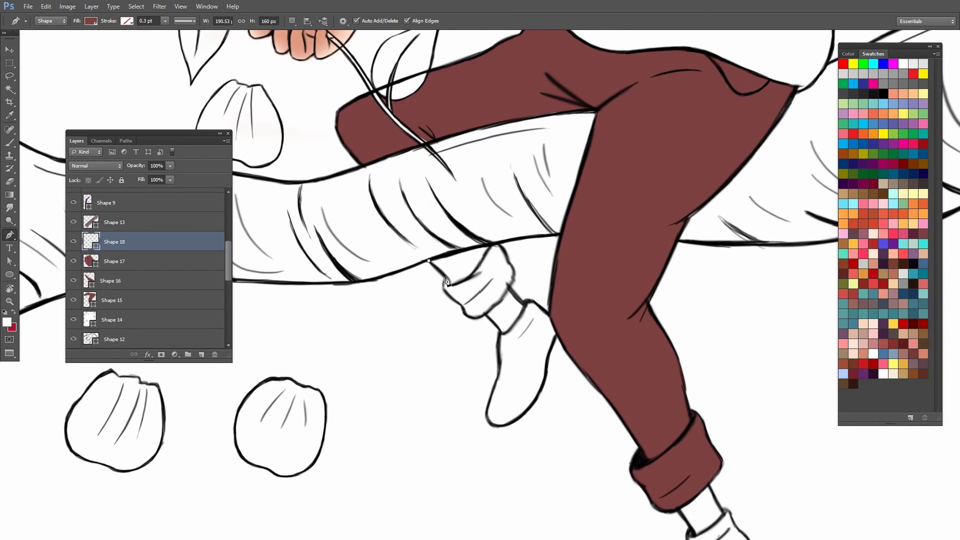
left_click(446, 277)
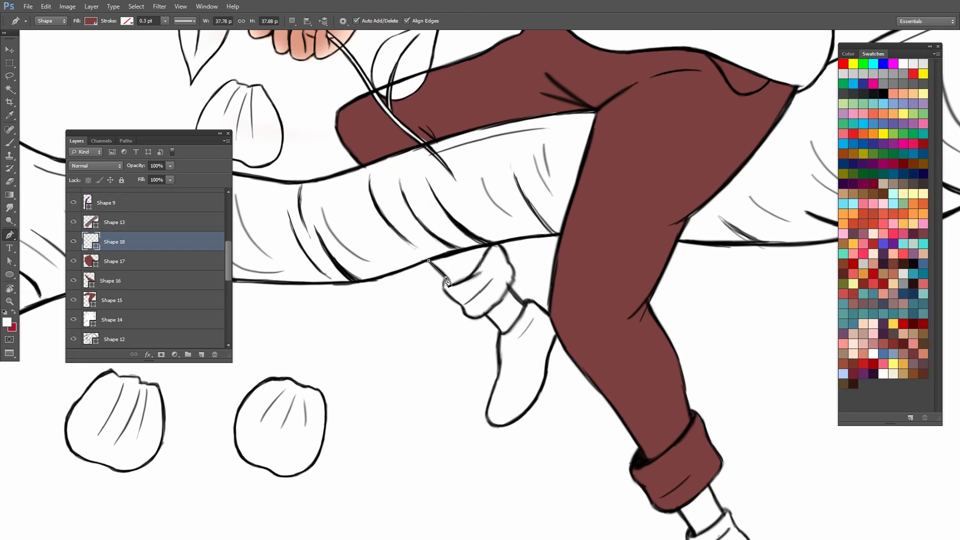
left_click(461, 304)
left_click(476, 318)
left_click(498, 303)
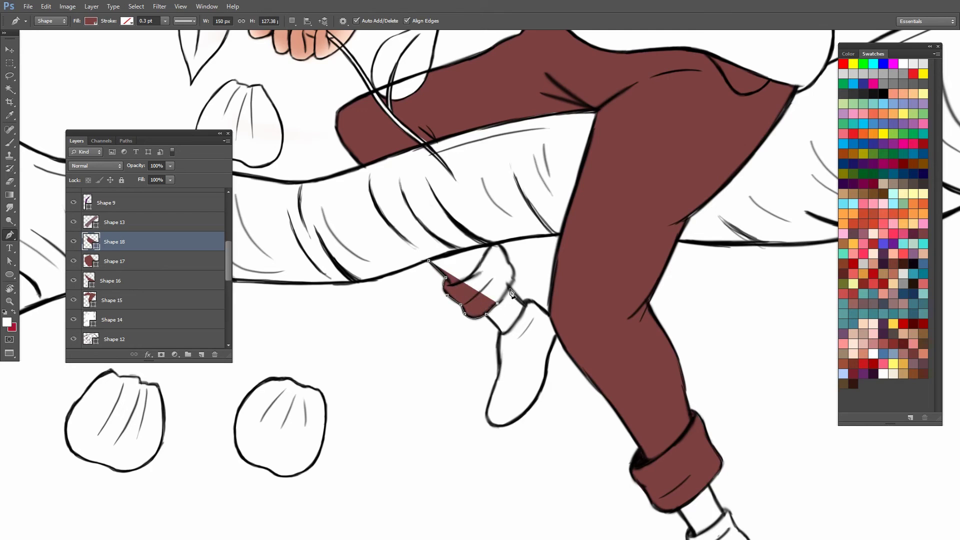
left_click(510, 286)
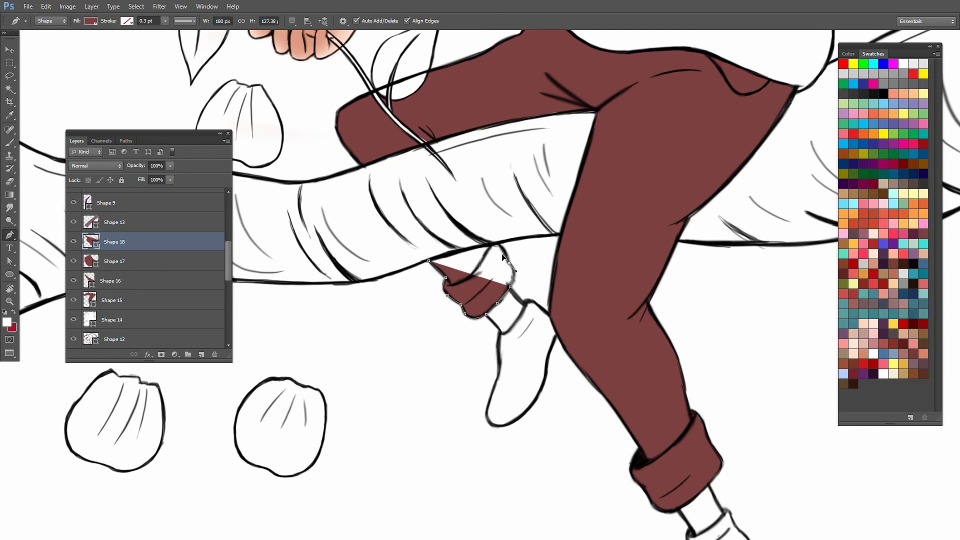
left_click(510, 262)
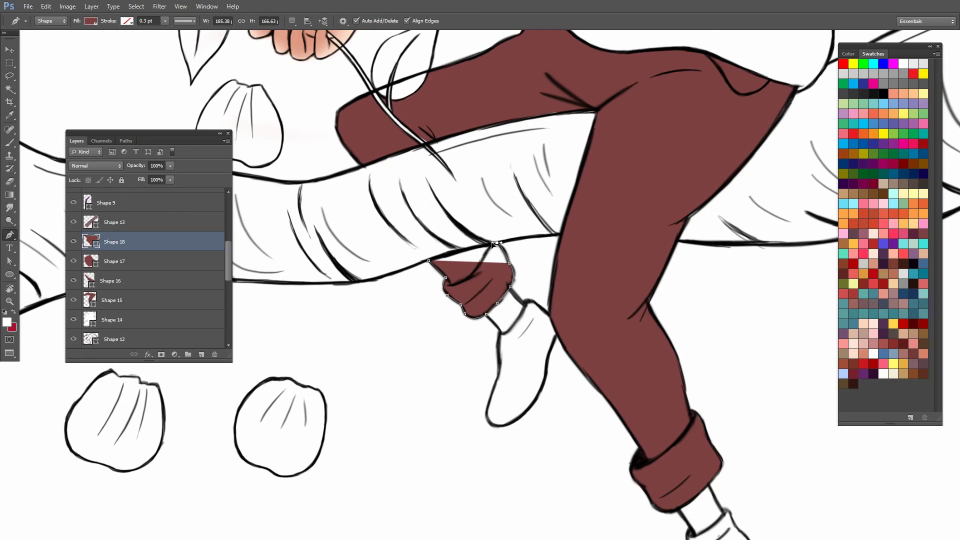
left_click(497, 243)
left_click(488, 246)
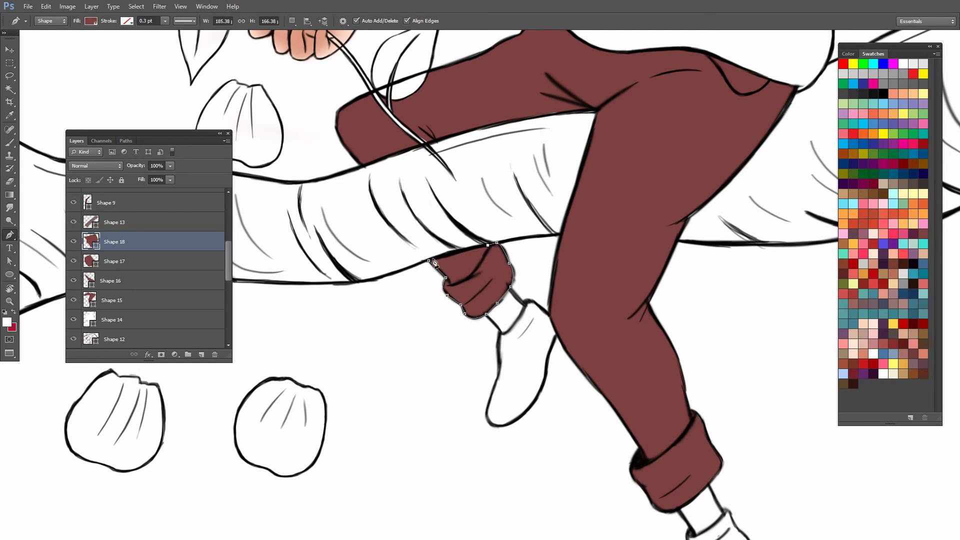
left_click(414, 263, "ctrl")
Step: Fill the gap between the front cuff and sock with a dark red shape
mouse_move(495, 285)
left_mouse_down()
mouse_move(476, 280)
mouse_move(455, 167)
left_mouse_up()
left_click_drag(523, 272, 448, 231)
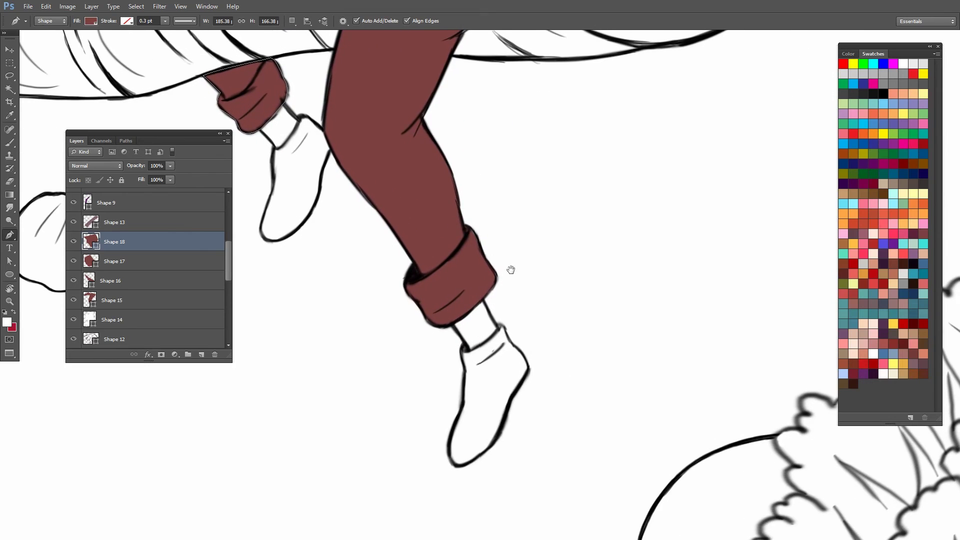
left_click(451, 325)
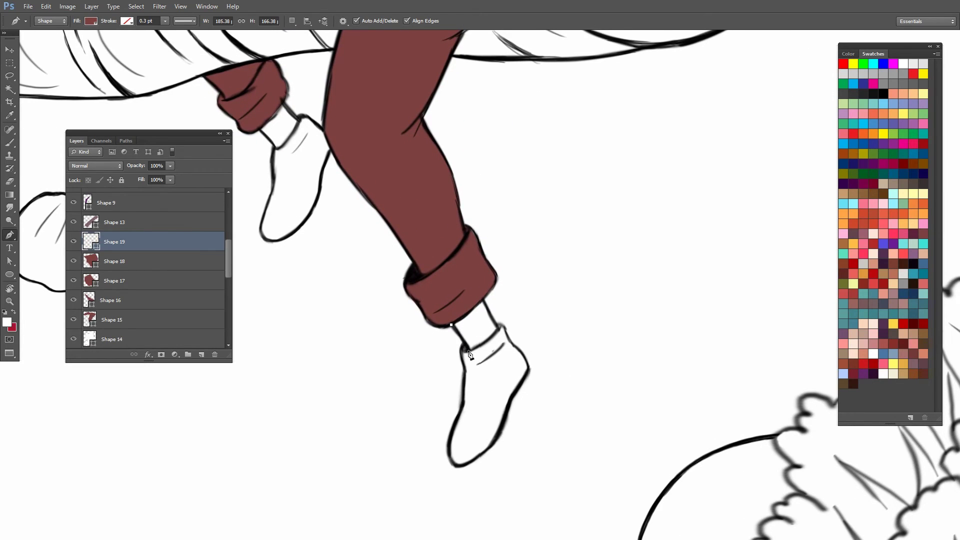
left_click(469, 350)
left_click(500, 329)
left_click_drag(484, 300, 480, 287)
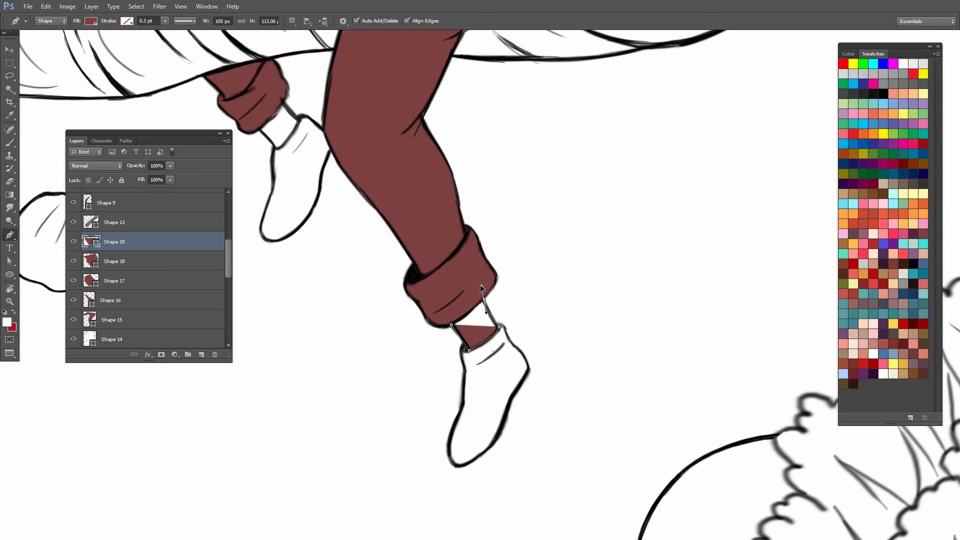
left_click(450, 325)
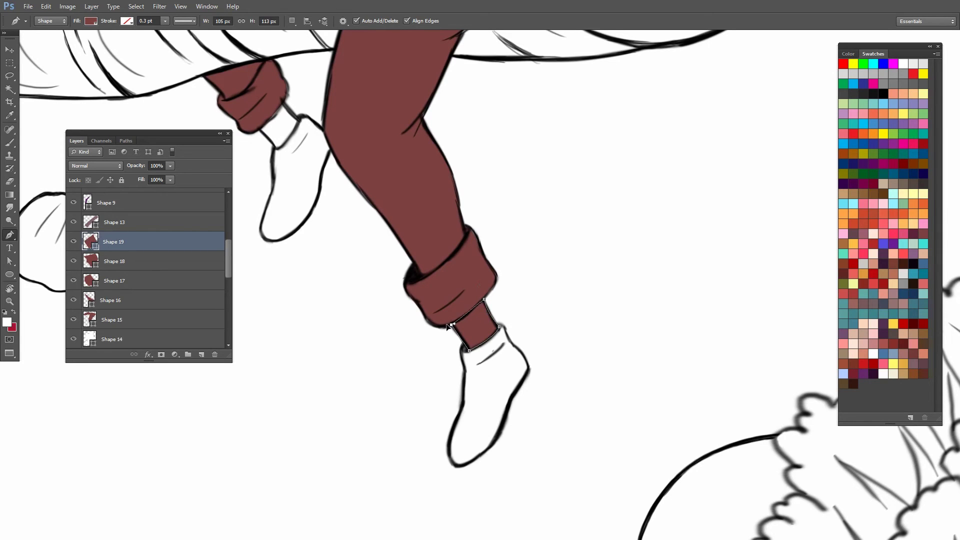
left_click_drag(378, 269, 469, 324)
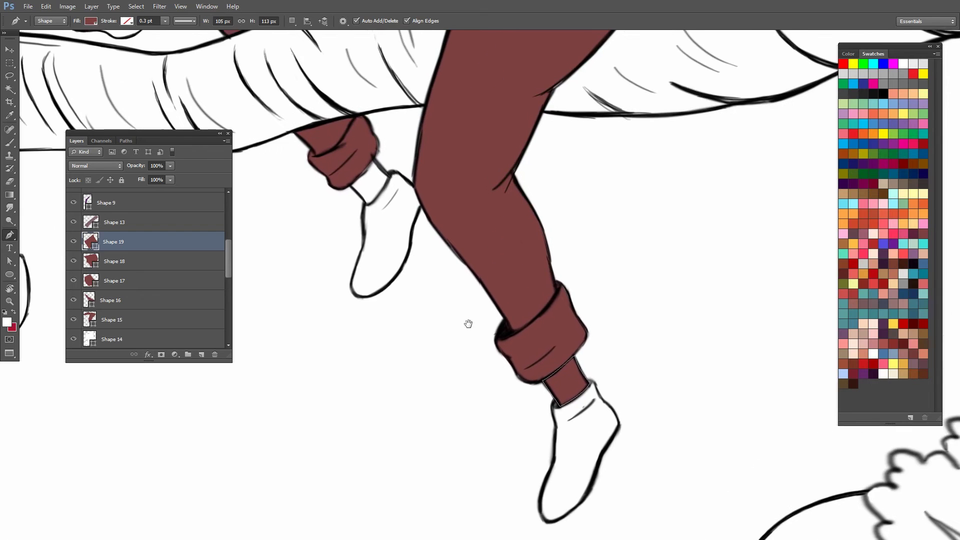
Step: Fill the back ankle gap up to the cuff corner with a closed shape
left_click(348, 182)
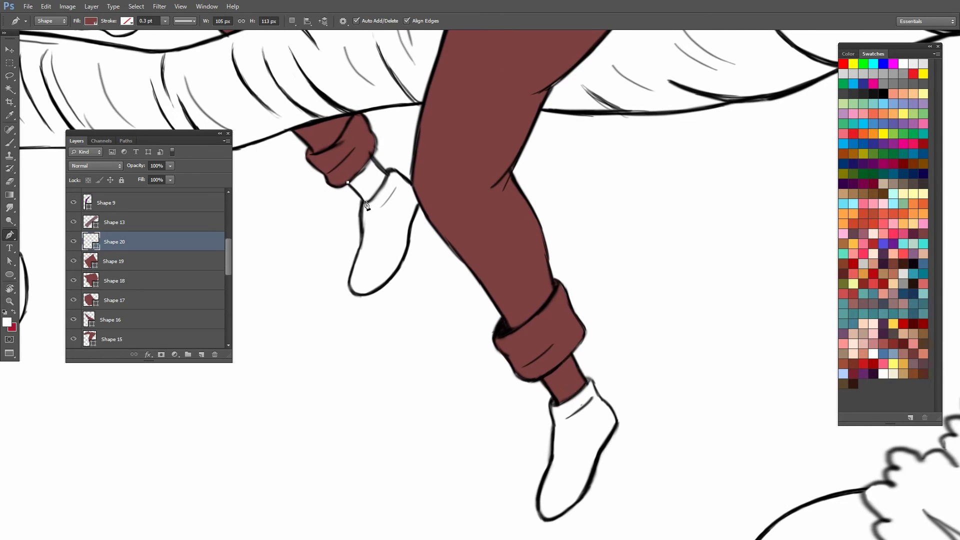
left_click(363, 201)
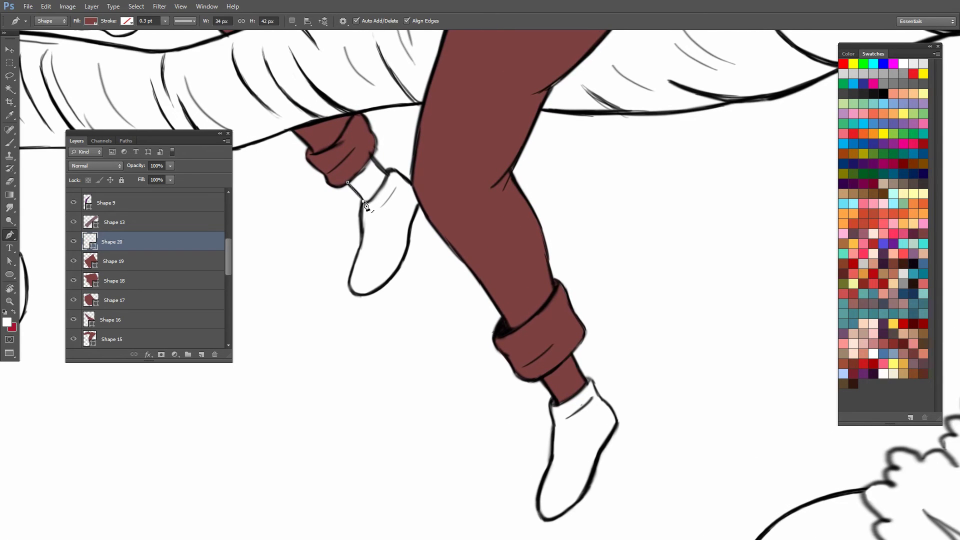
left_click_drag(386, 183, 389, 181)
left_click(387, 171)
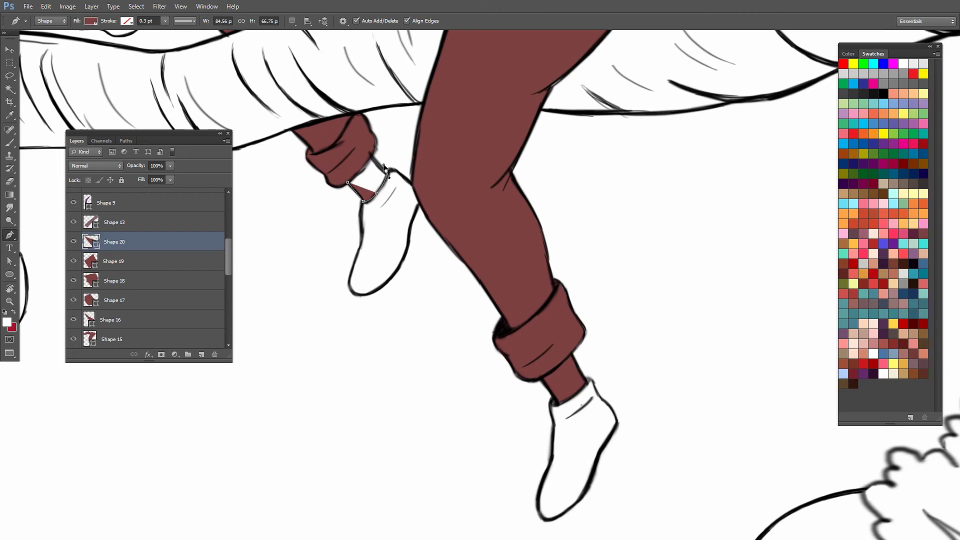
left_click(373, 157)
left_click_drag(348, 182, 347, 198)
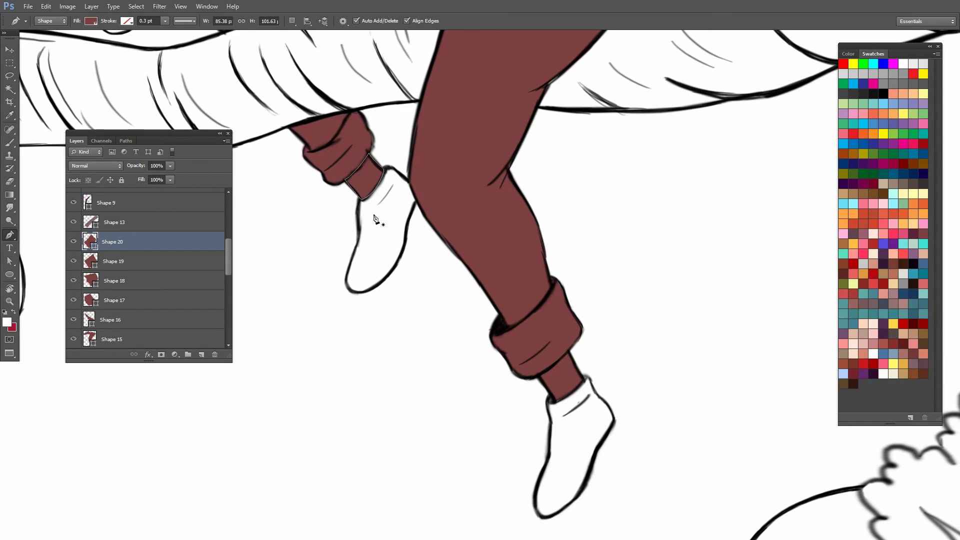
Step: Trace the back shoe's left side, bottom edge and toe as Shape 21
left_click(359, 222)
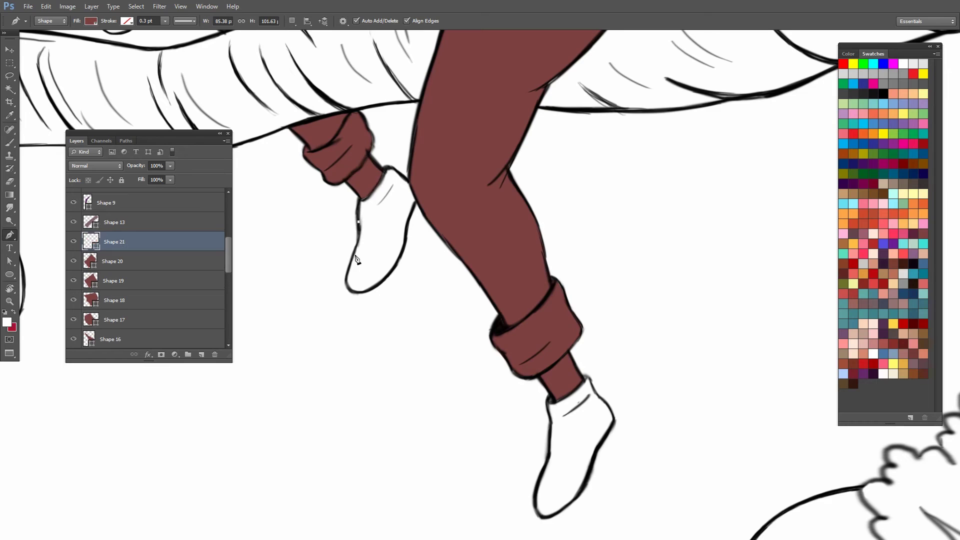
left_click_drag(353, 257, 346, 265)
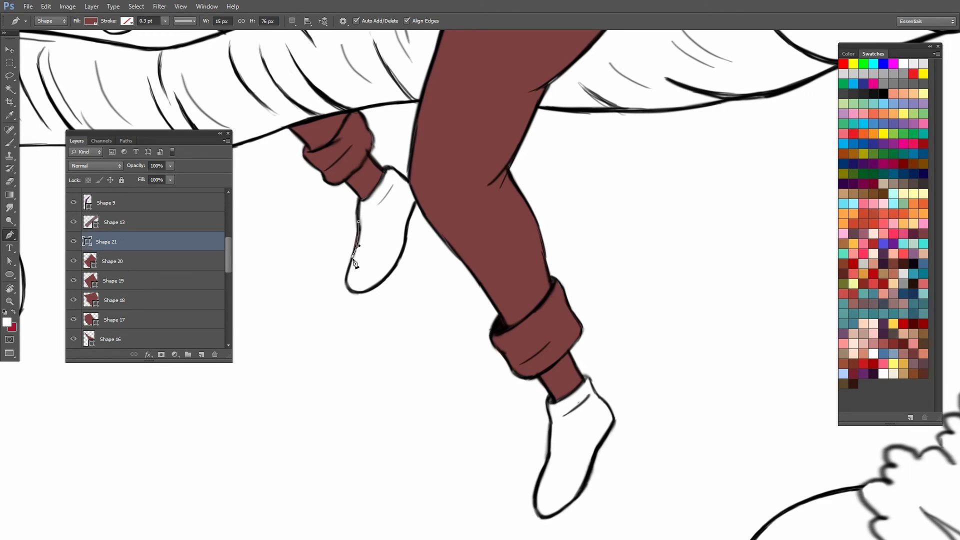
left_click(359, 293)
left_click_drag(381, 296, 377, 296)
left_click_drag(413, 230, 415, 224)
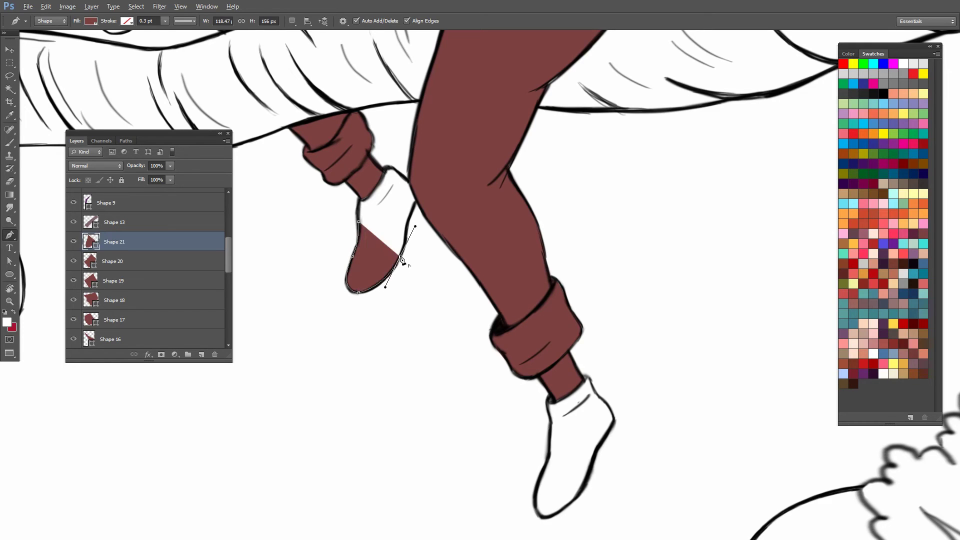
left_click(407, 227)
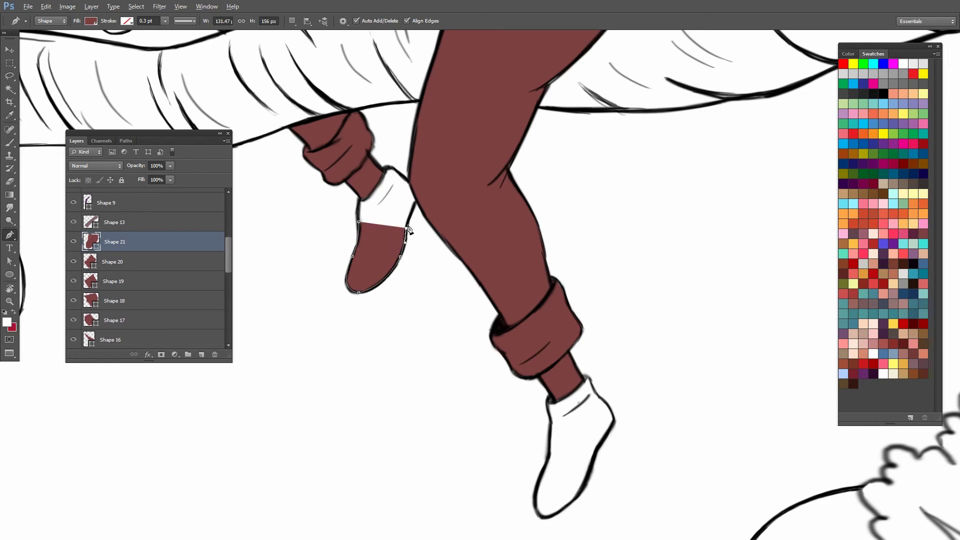
left_click(416, 200)
Step: Run the back shoe outline up to the sock and close it
left_click(409, 179)
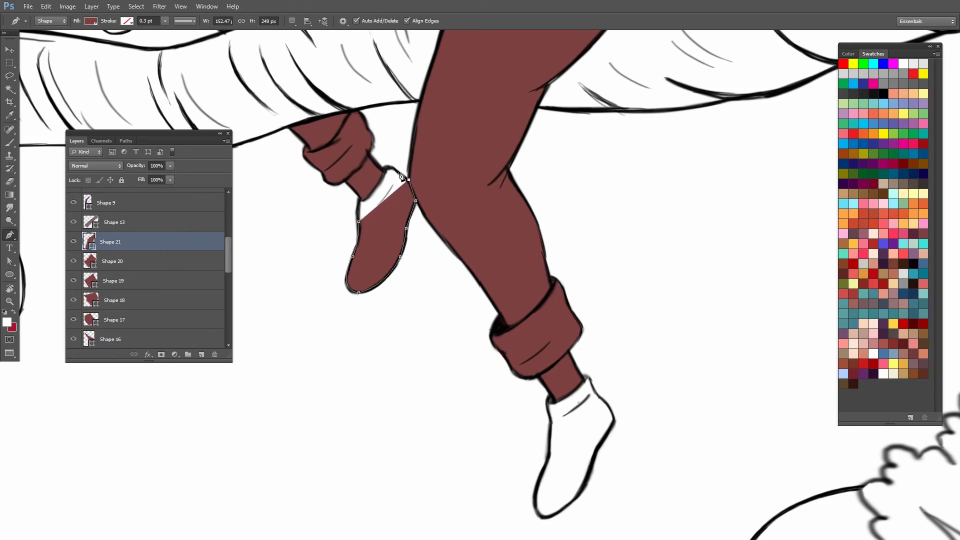
left_click(391, 168)
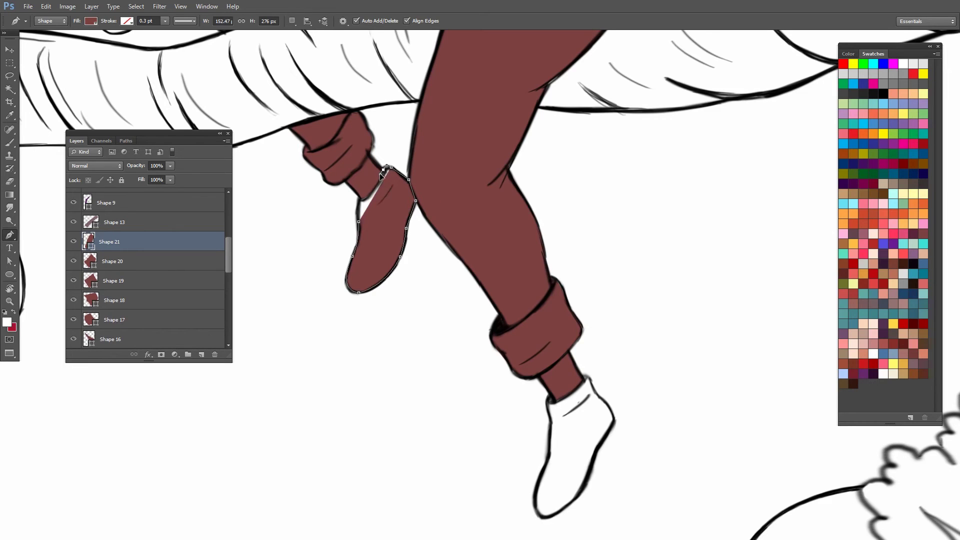
left_click(371, 194)
left_click(360, 204)
left_click(362, 203)
left_click(358, 221)
left_click(357, 216, "ctrl")
mouse_move(561, 308)
left_mouse_down()
mouse_move(486, 222)
mouse_move(446, 194)
left_mouse_up()
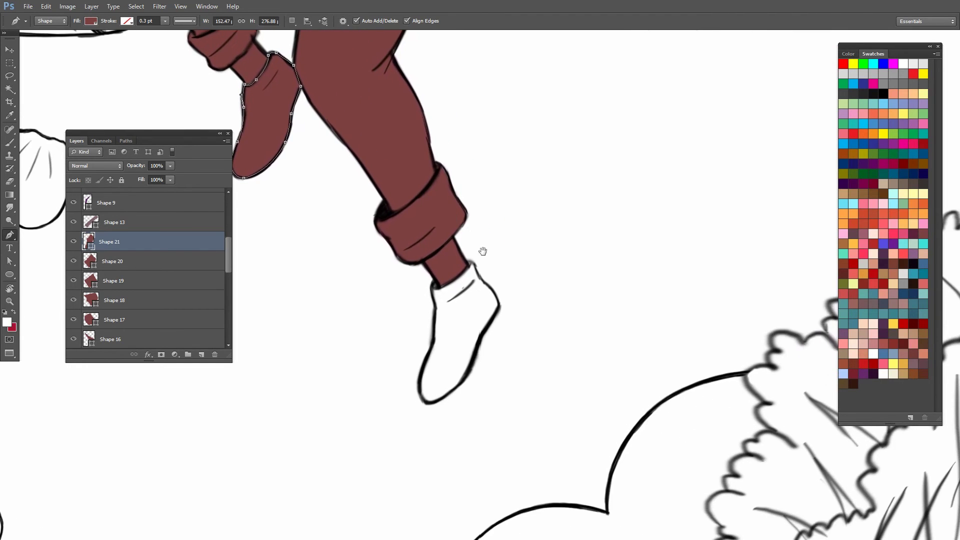
Step: Begin Shape 22 across the lower sock top and down the shoe's right side
key("Escape")
left_click(436, 284)
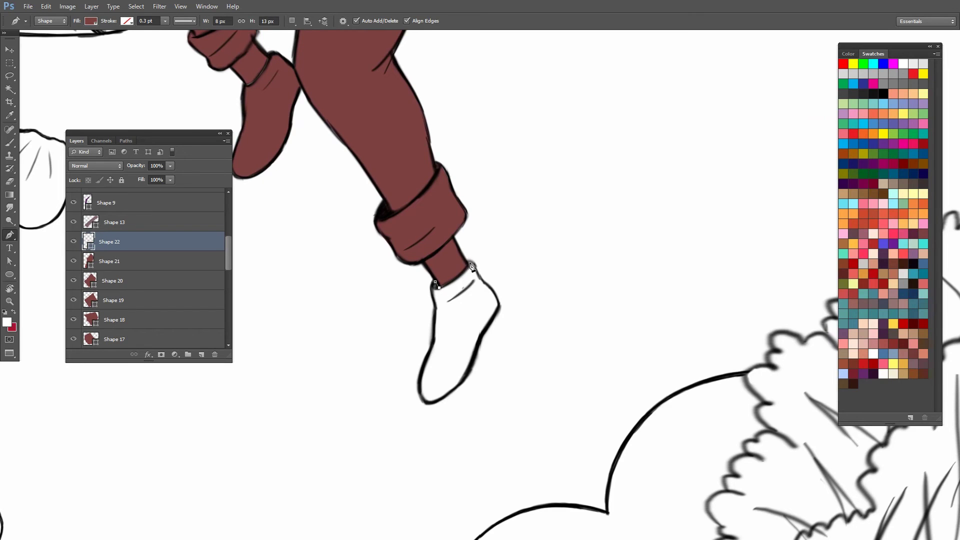
left_click(466, 263)
left_click_drag(466, 264, 478, 273)
left_click(479, 280)
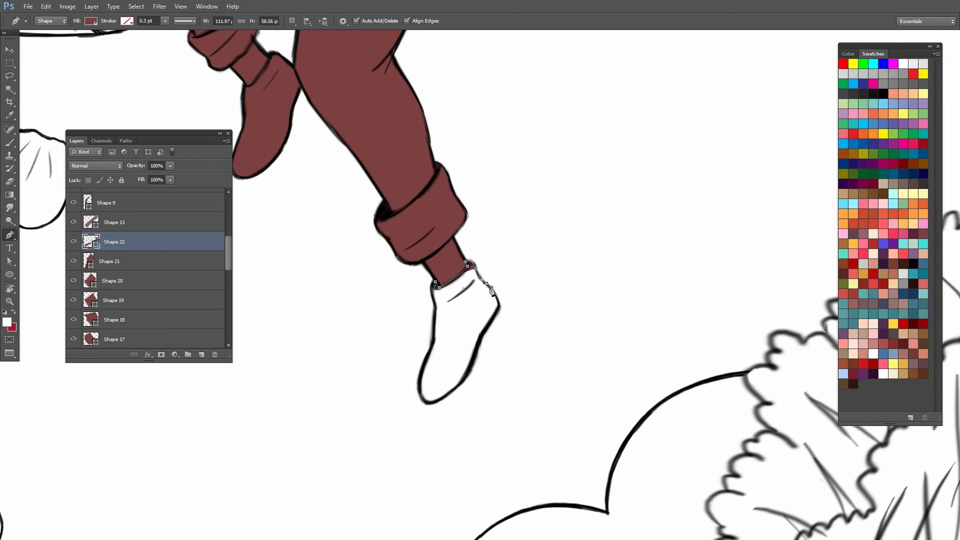
left_click(487, 284)
left_click(497, 311)
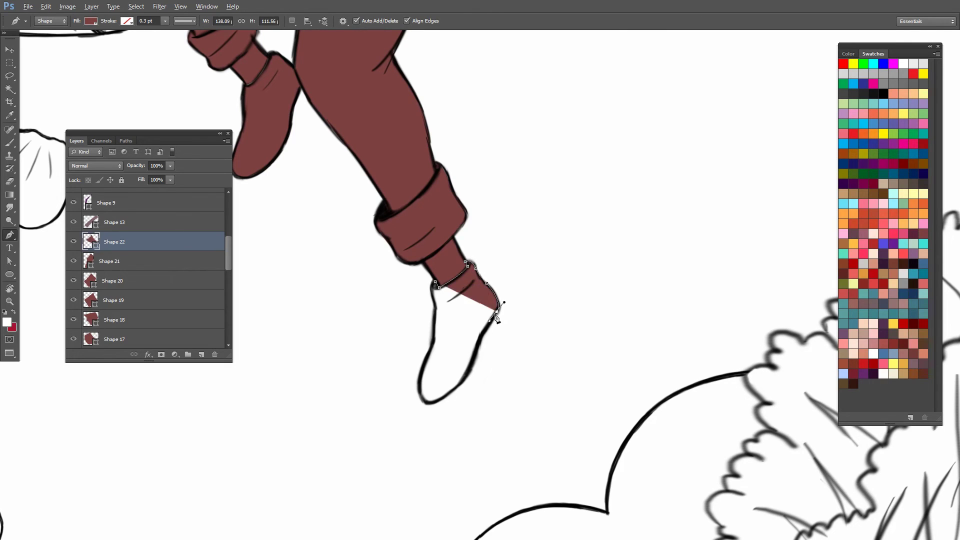
left_click(483, 332)
left_click_drag(477, 369, 491, 312)
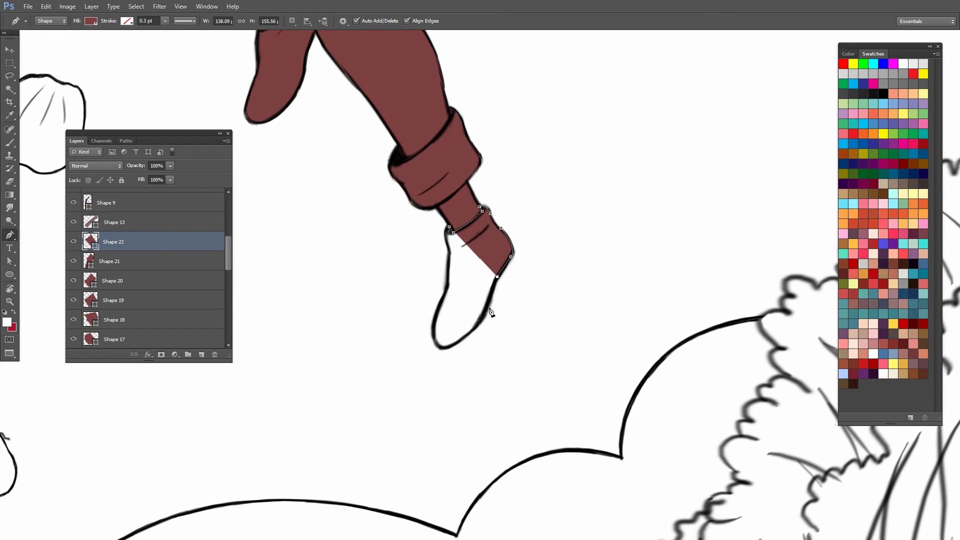
Step: Trace the lower shoe's toe, bottom and heel, then close the outline
left_click(483, 313)
left_click_drag(441, 347, 417, 351)
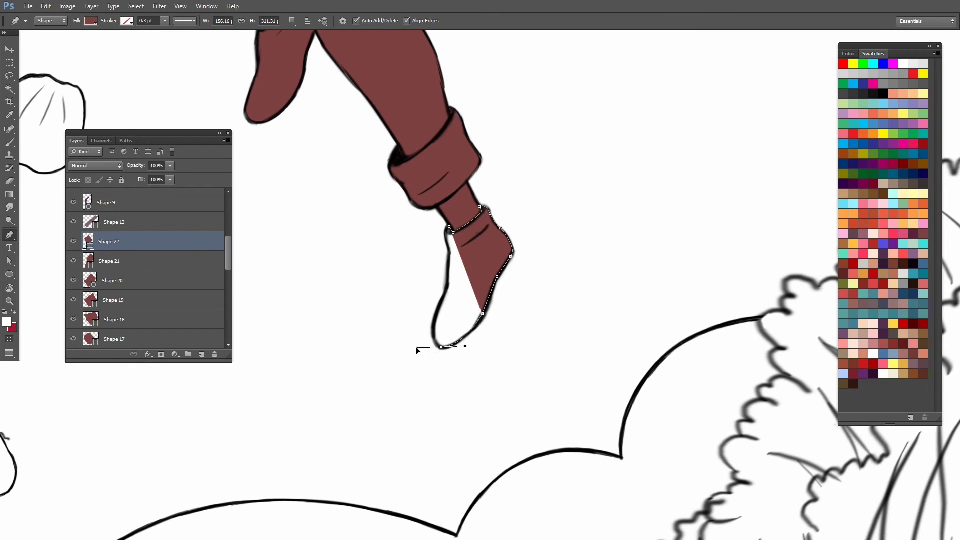
left_click(441, 348)
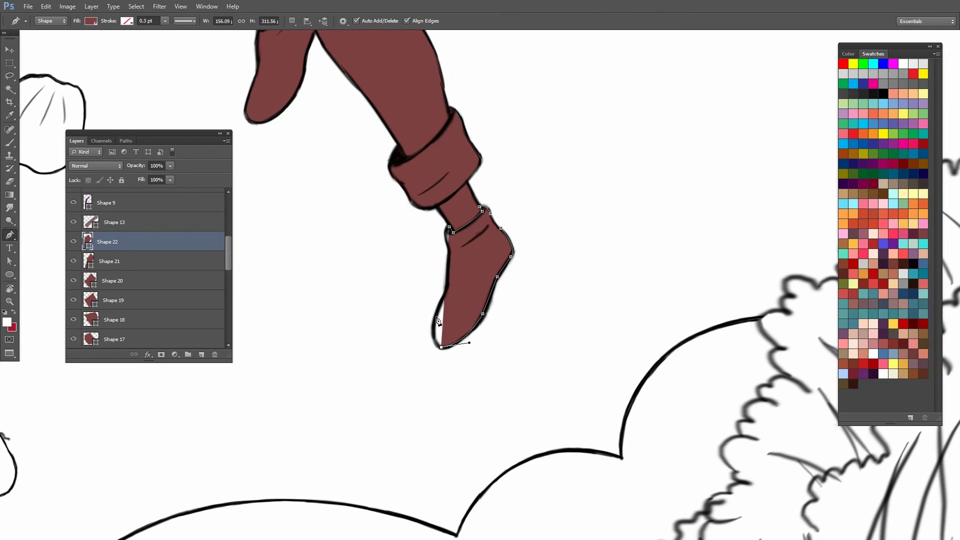
left_click_drag(436, 317, 444, 290)
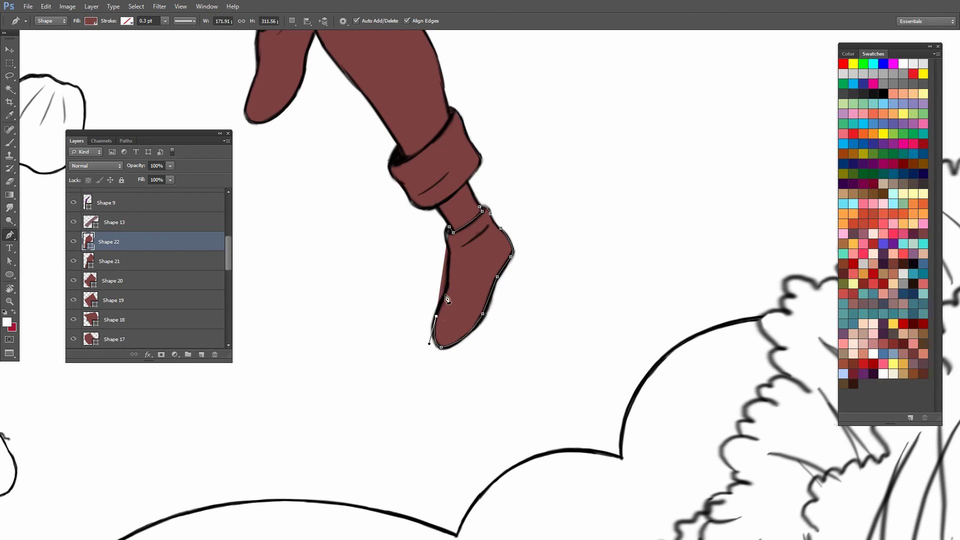
left_click(446, 288)
left_click(450, 261)
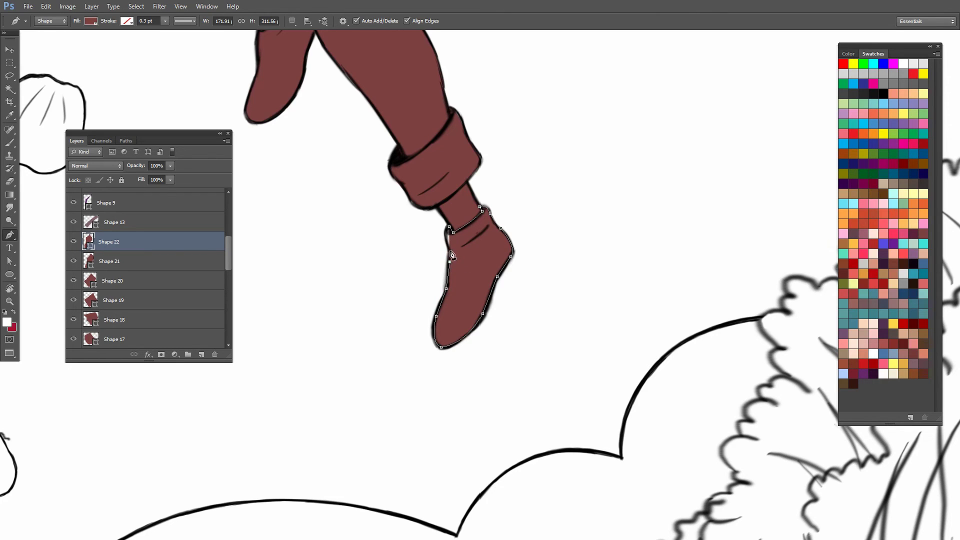
left_click_drag(451, 258, 452, 250)
left_click(449, 251)
Step: Deselect the path and fill the lower shoe shape white
left_click(550, 220, "ctrl")
key("alt+BackSpace")
scroll(468, 240, "up", 5)
scroll(472, 236, "left", 5)
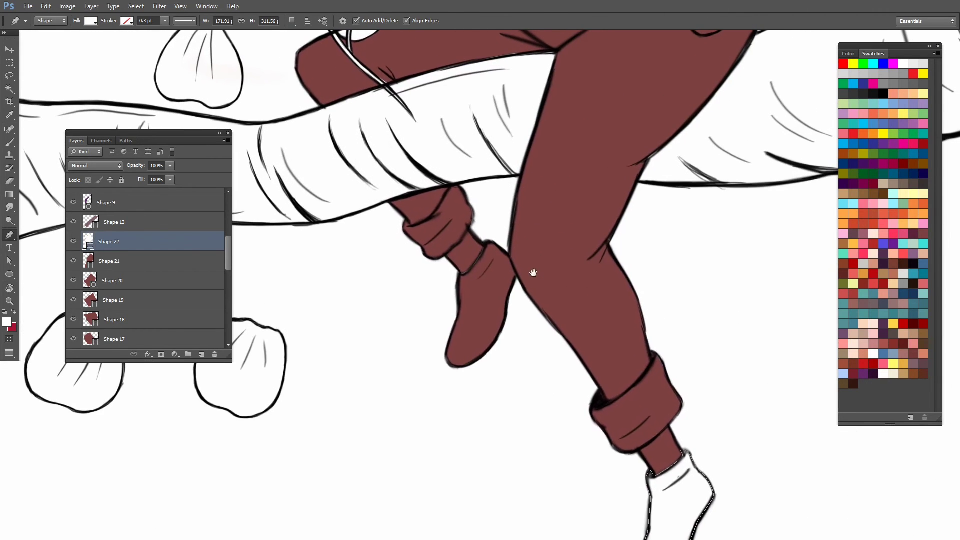
Step: Fill the upper shoe and both sock bands (Shapes 21, 19, 20) white
key("v")
left_click(496, 314)
key("alt+BackSpace")
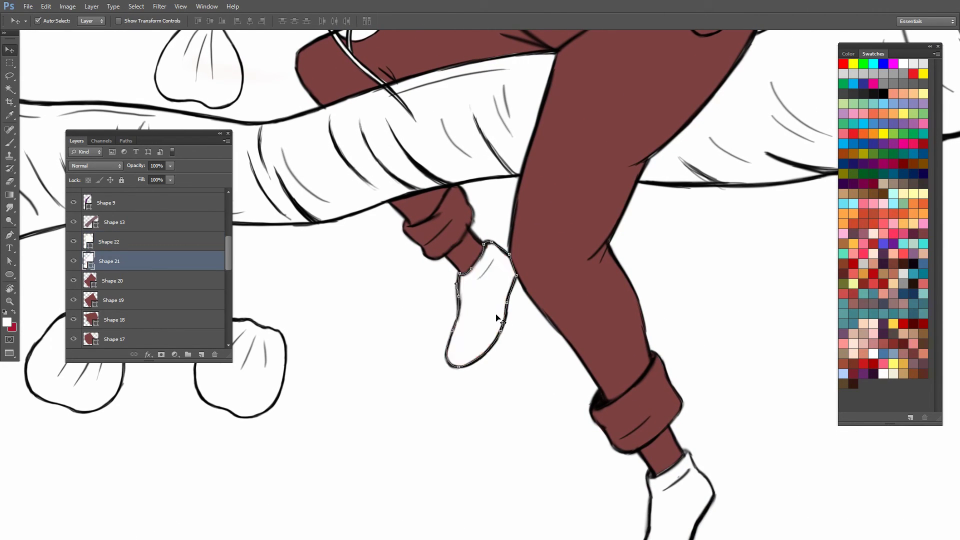
scroll(496, 314, "down", 2)
scroll(496, 313, "right", 2)
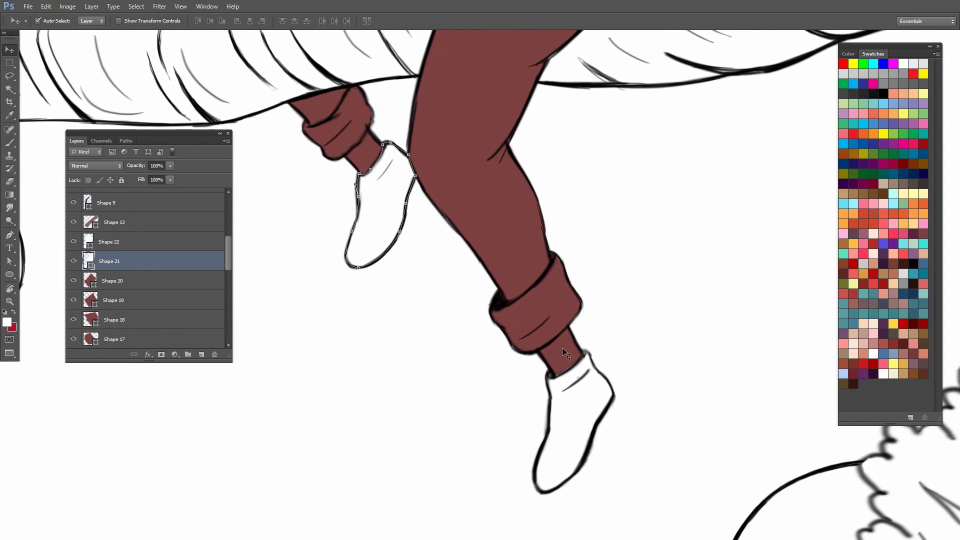
left_click(562, 347)
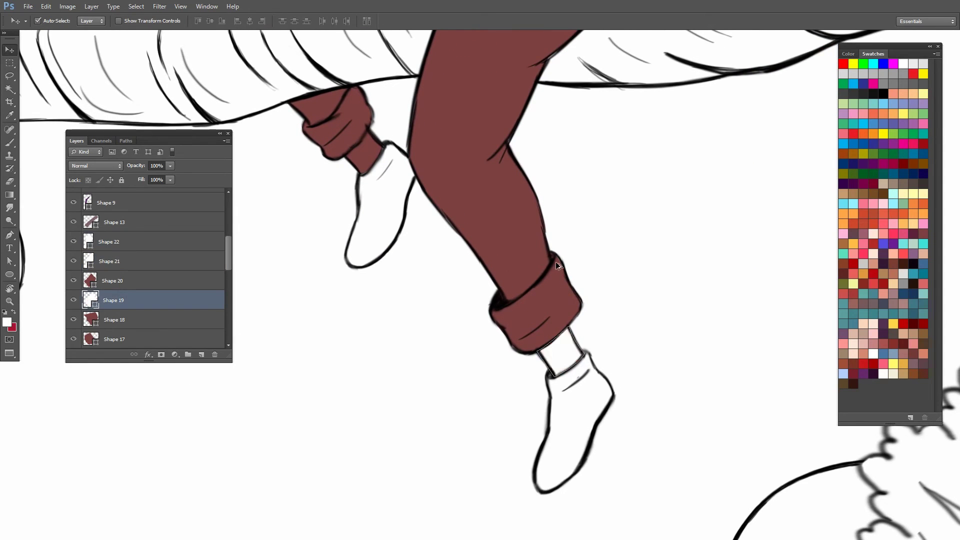
key("alt+BackSpace")
left_click(371, 159)
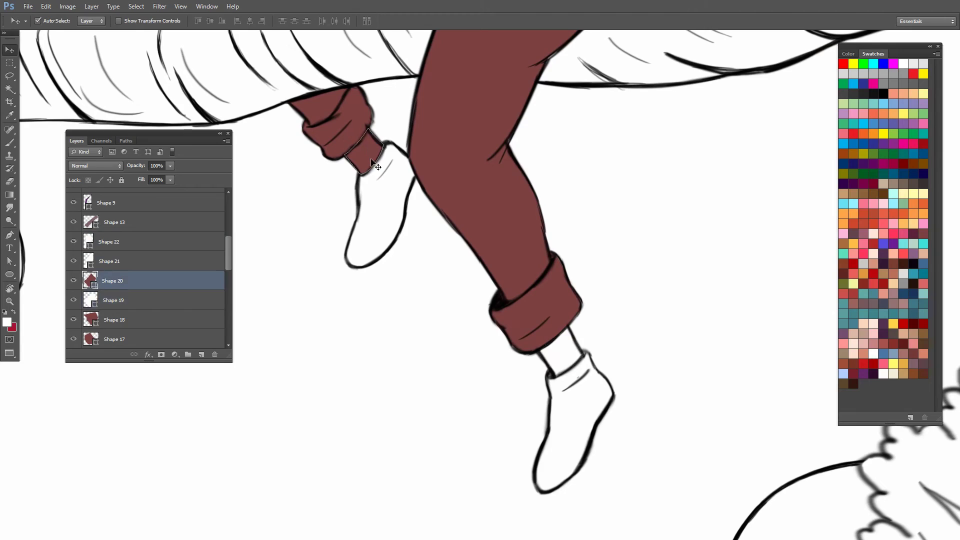
key("ctrl+0")
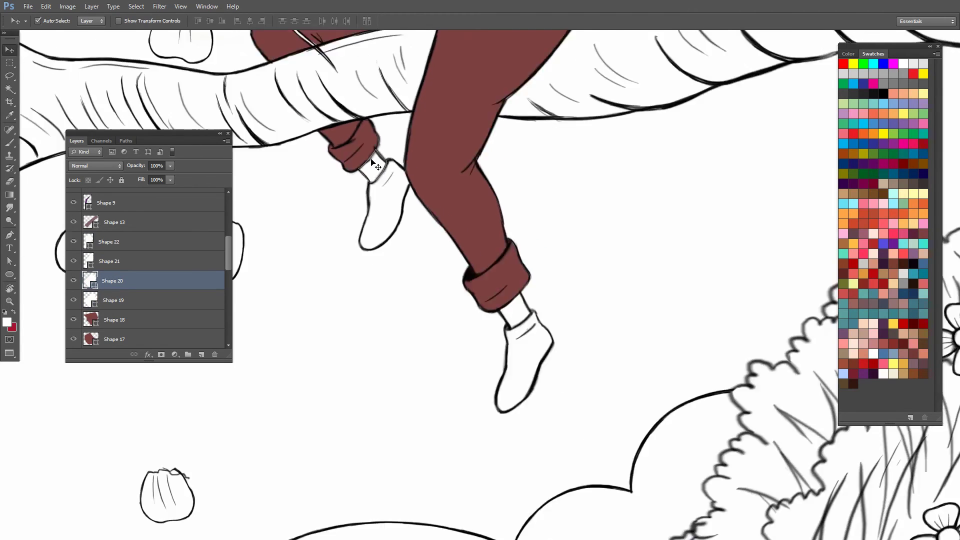
key("z")
left_click_drag(530, 304, 580, 304)
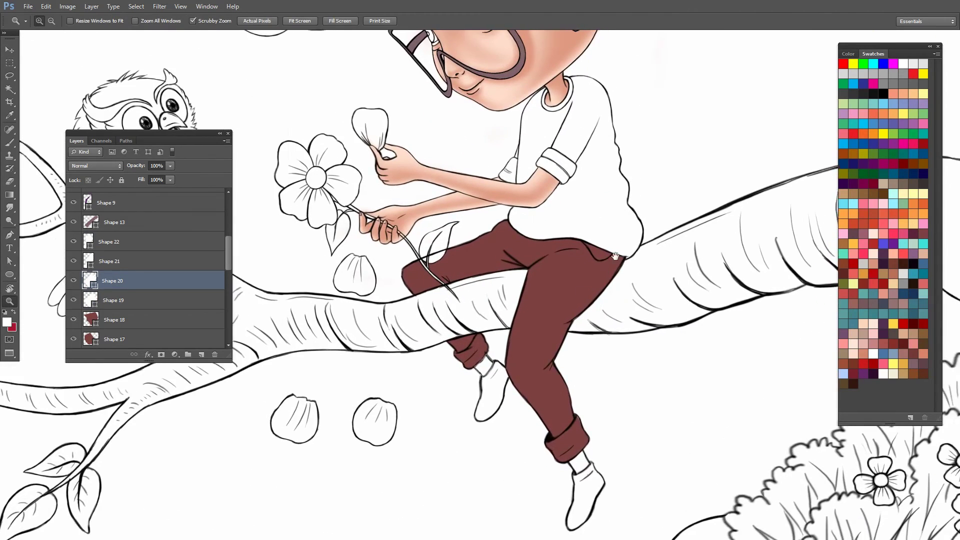
Step: Pan and zoom around the coloured boy to review helmet, face, legs and branch
left_click_drag(466, 230, 458, 269)
left_click_drag(467, 222, 467, 235)
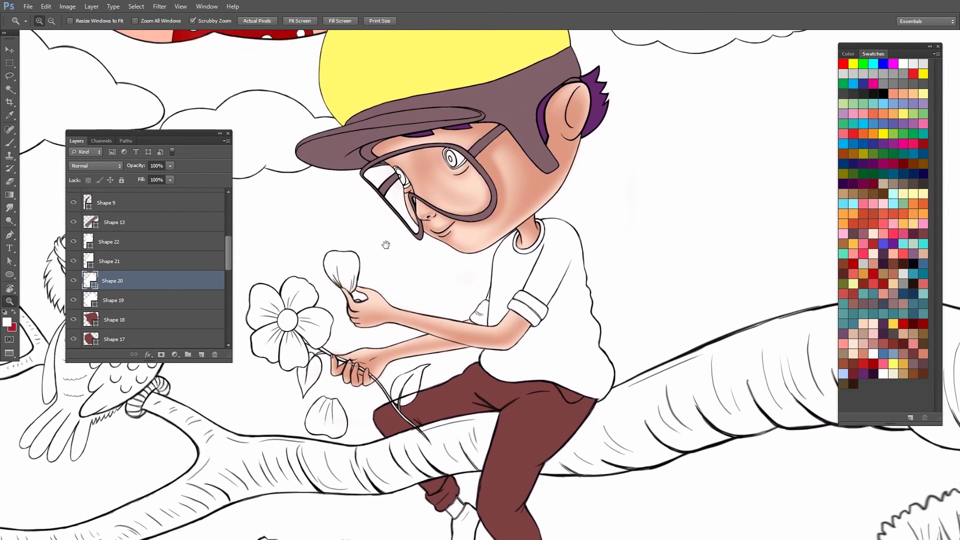
left_click_drag(381, 212, 364, 287)
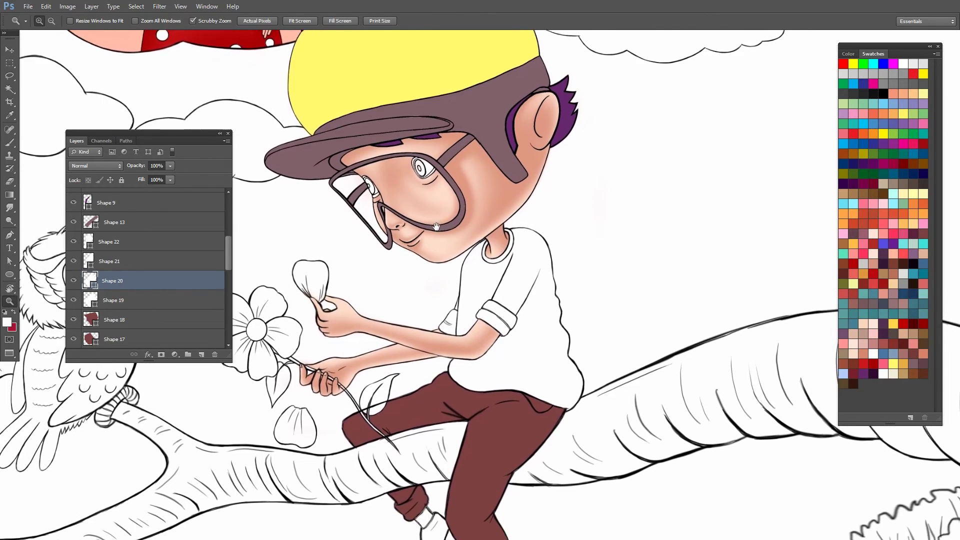
left_click_drag(441, 256, 431, 210)
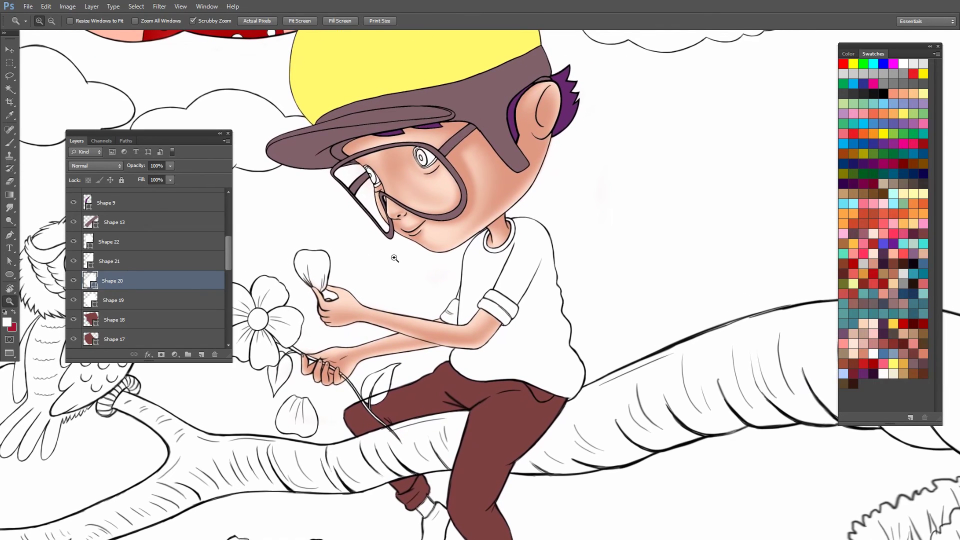
left_click_drag(368, 253, 399, 228)
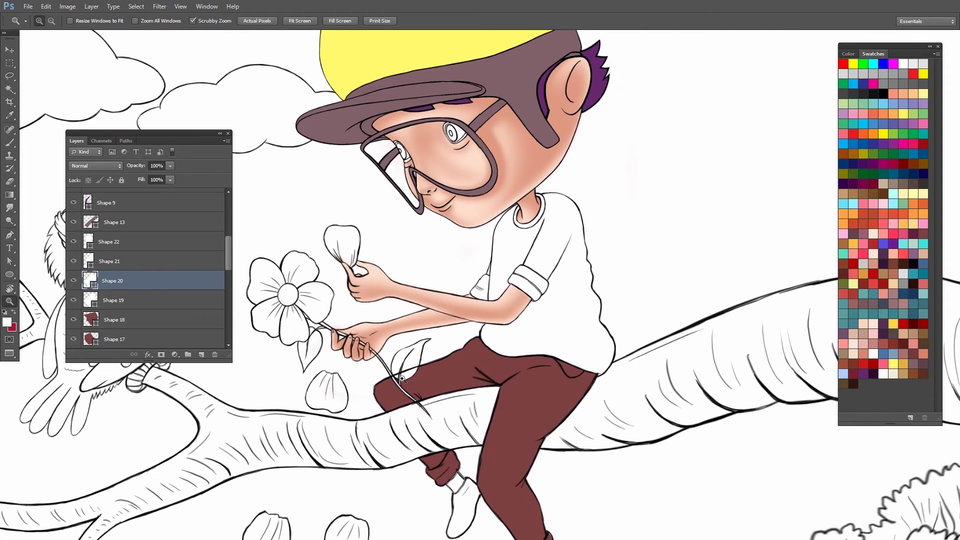
left_click(388, 406)
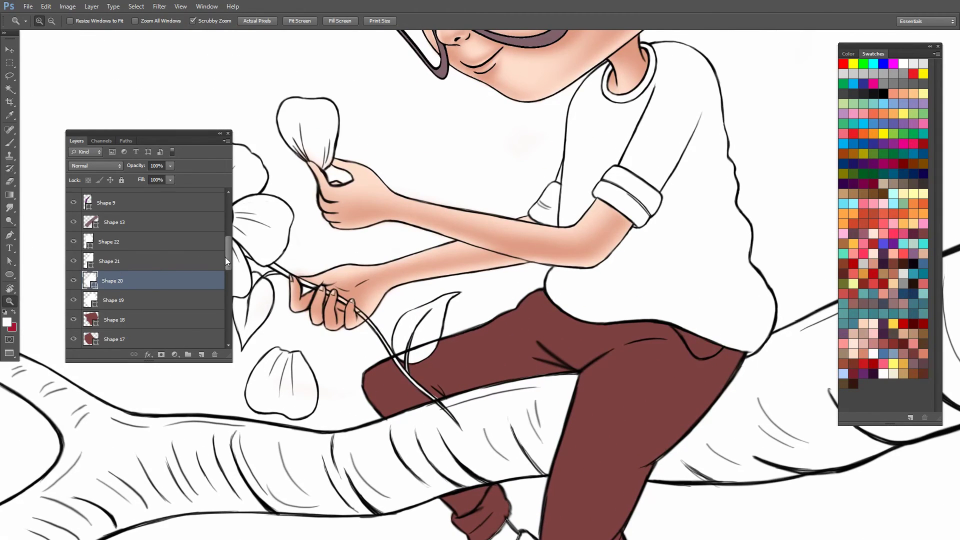
left_click_drag(226, 258, 226, 219)
Step: On Sketch_Lineout in full screen, erase stray lines where the leaf meets the trousers
left_click(144, 221)
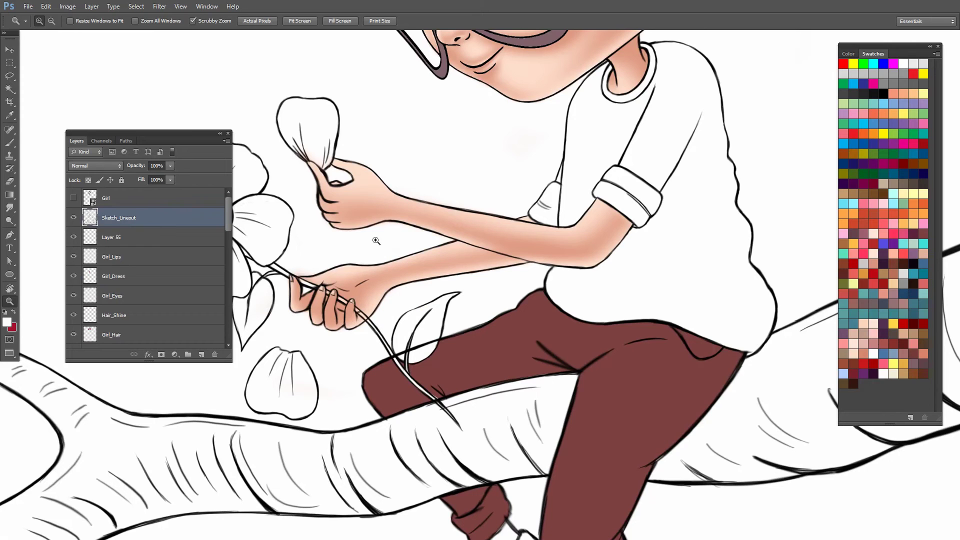
key("f")
left_click(440, 345)
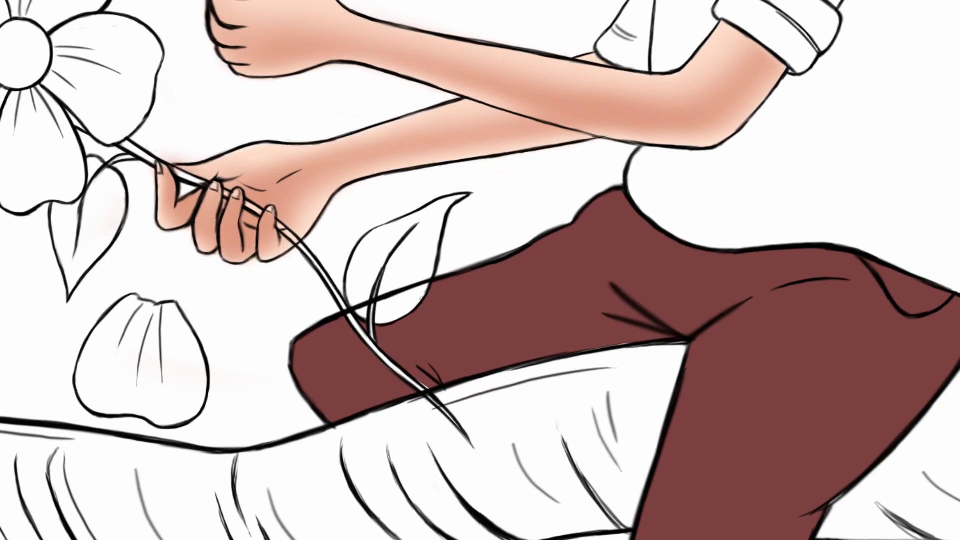
left_click_drag(399, 295, 390, 292)
left_click_drag(404, 283, 410, 291)
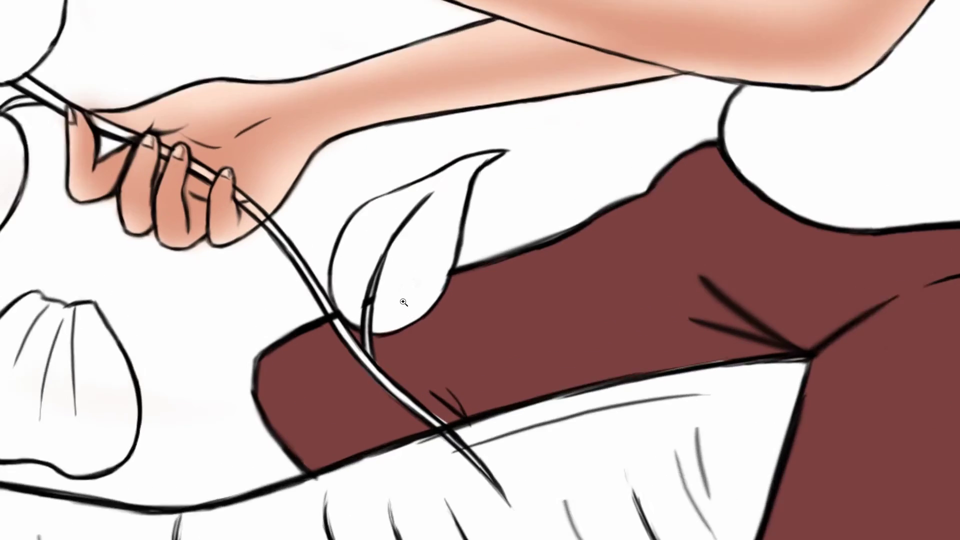
Step: Erase stray marks on the leaf stem and redraw the stem's inner edge
left_click_drag(384, 306, 394, 298)
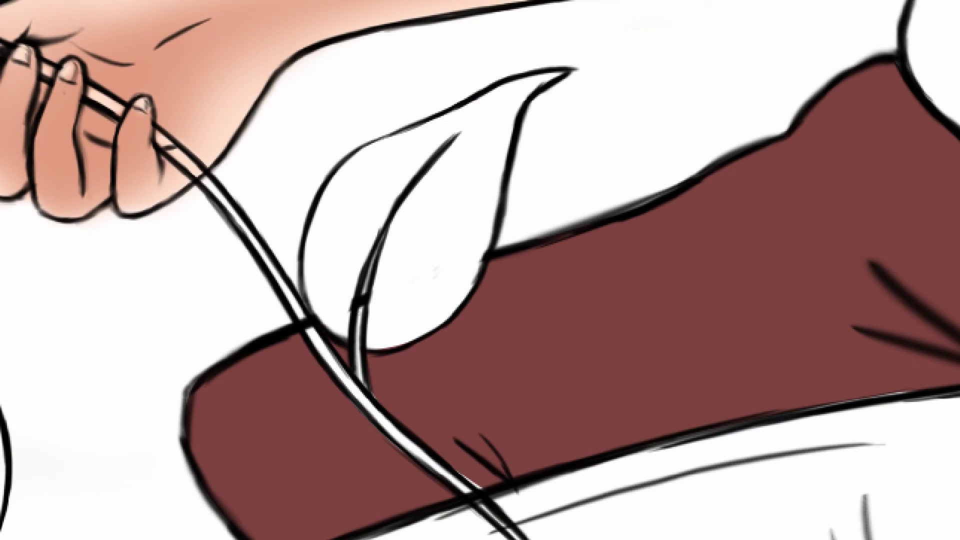
left_click_drag(365, 293, 363, 307)
left_click_drag(301, 318, 309, 330)
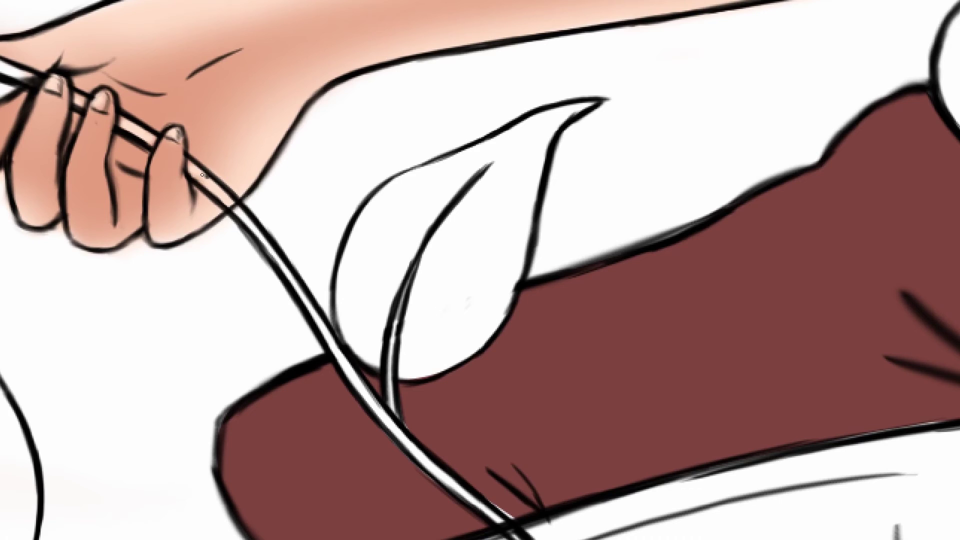
left_click_drag(245, 204, 233, 203)
left_click_drag(230, 145, 314, 186)
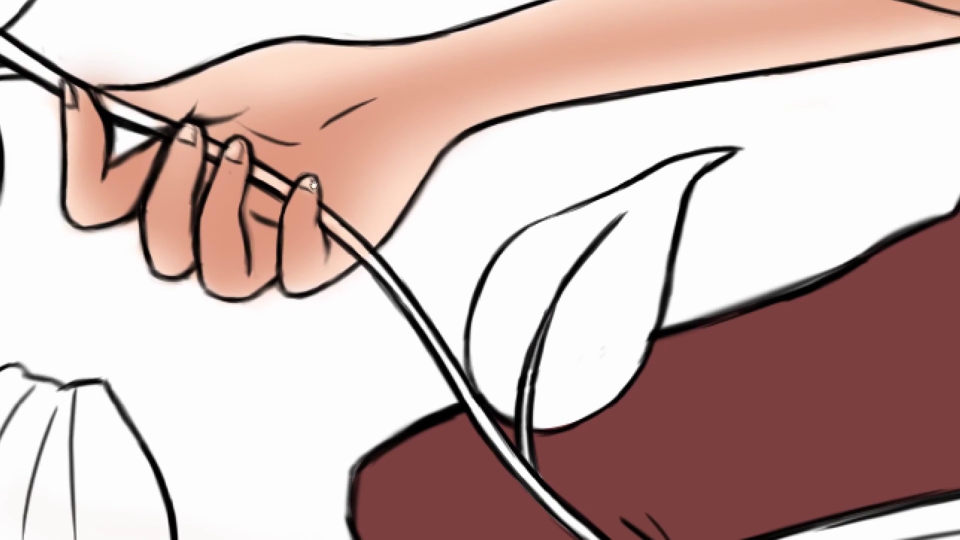
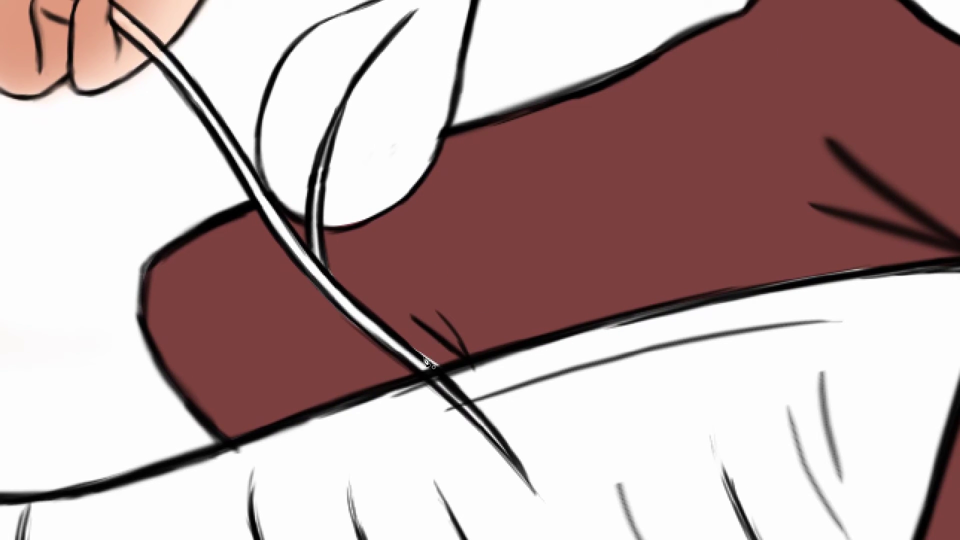
Step: Drag the trouser path's anchors and handles so it hugs the leaf edge and flower stem
left_click(431, 353)
left_click_drag(449, 371, 438, 372)
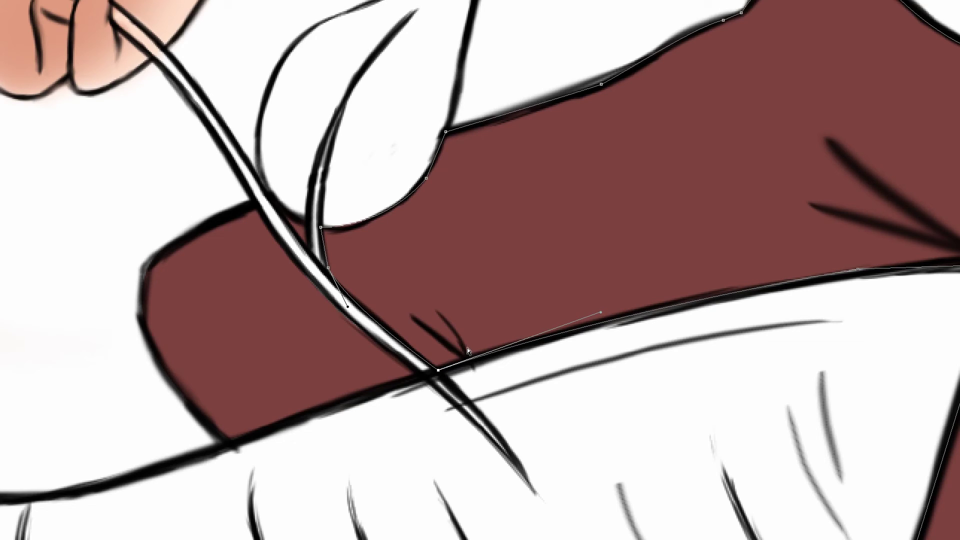
left_click_drag(329, 269, 327, 270)
left_click(322, 227)
left_click_drag(379, 225, 364, 242)
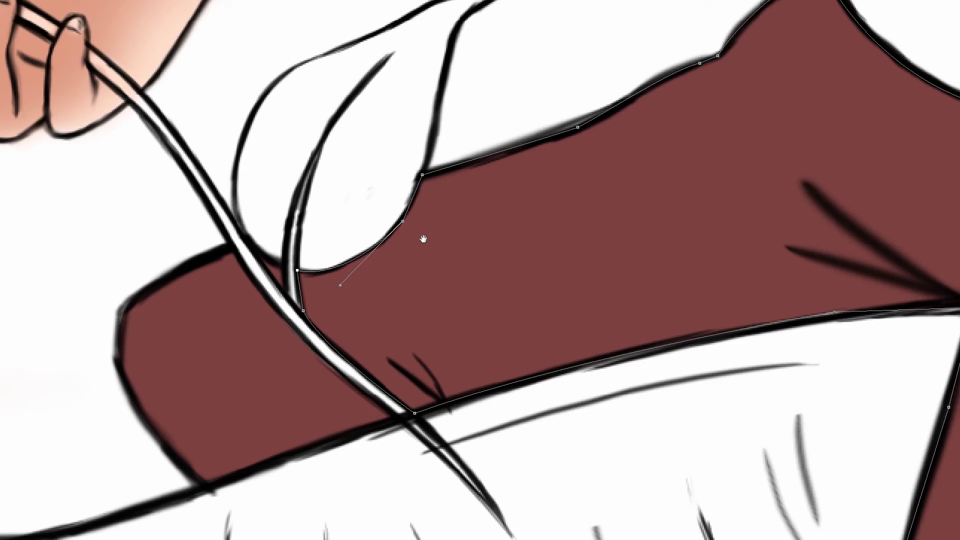
left_click_drag(429, 210, 409, 272)
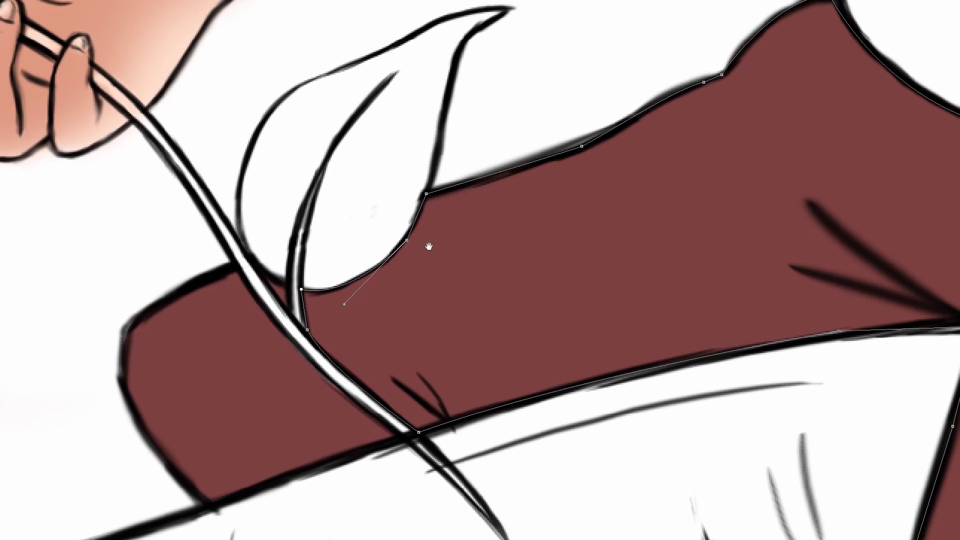
key("ctrl+minus")
key("ctrl+minus")
Step: Zoom out and pan across the boy and owl, then leave full-screen mode
key("ctrl+minus")
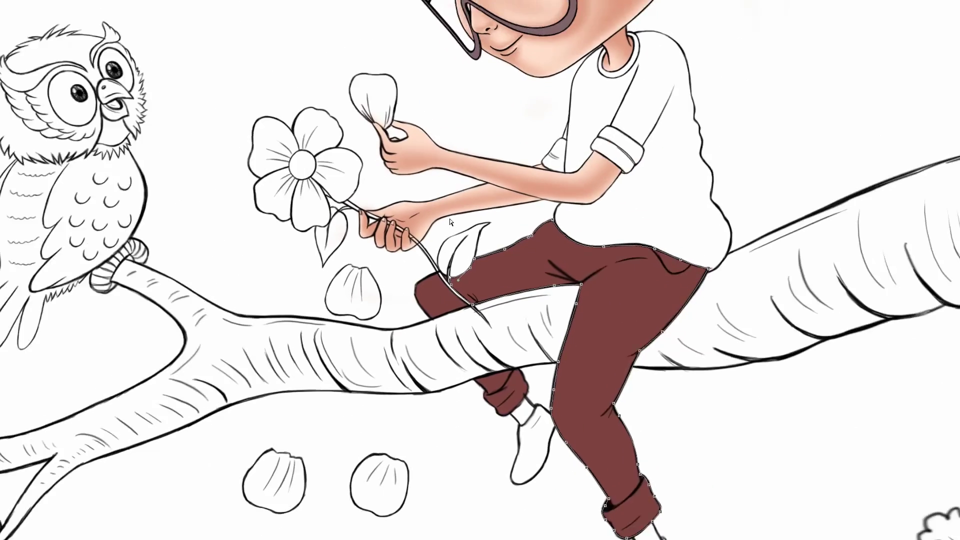
key("ctrl+minus")
left_click_drag(529, 239, 472, 280)
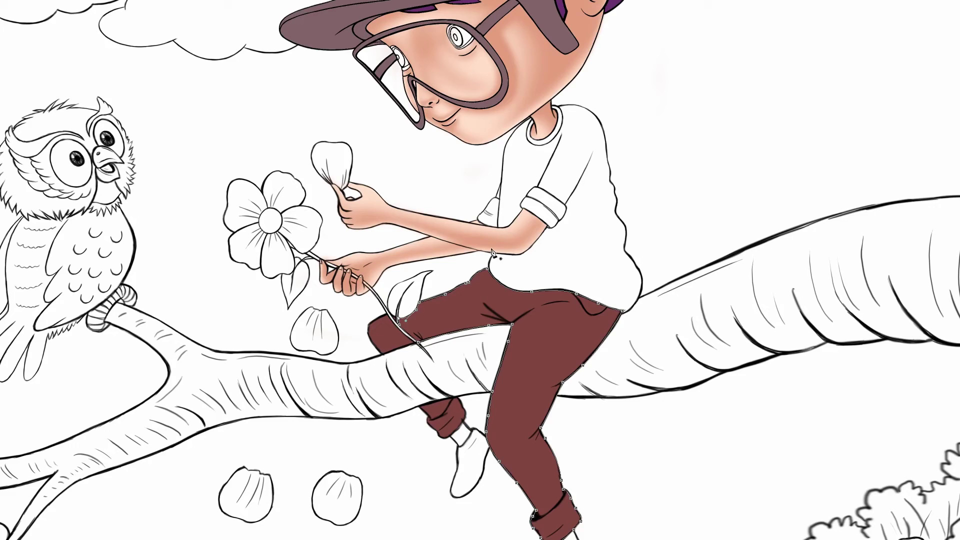
left_click_drag(487, 168, 471, 273)
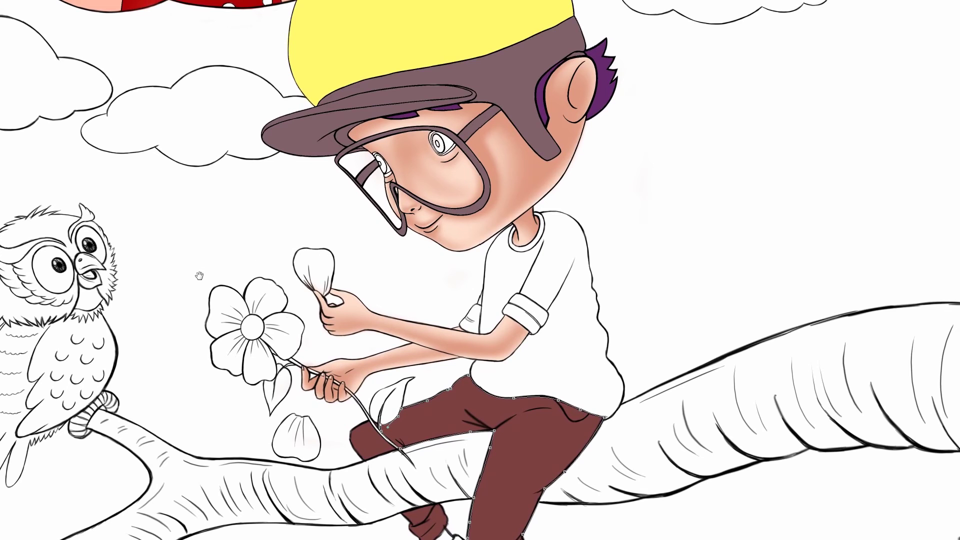
left_click_drag(197, 272, 326, 229)
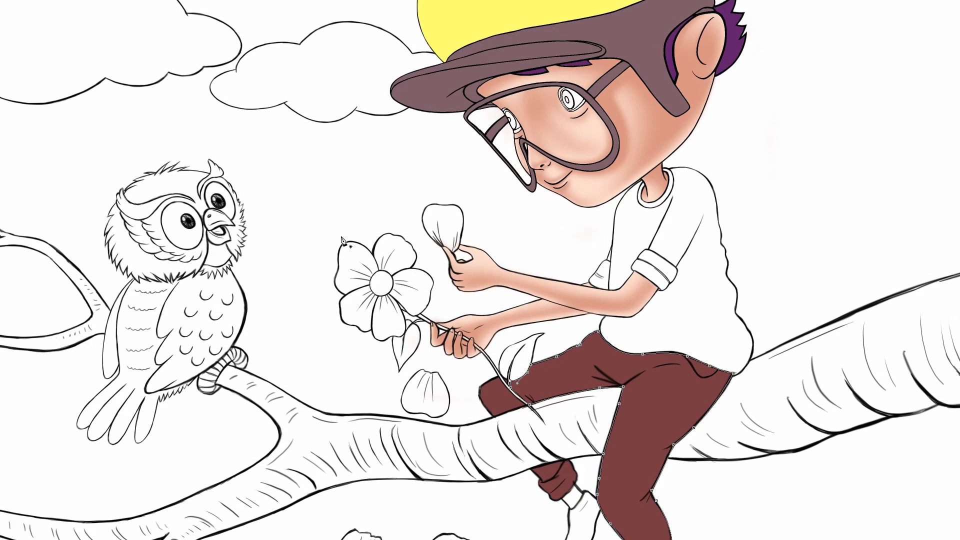
key("f")
Step: Pan to the owl on the branch and zoom in on its tail
left_click_drag(470, 220, 266, 334)
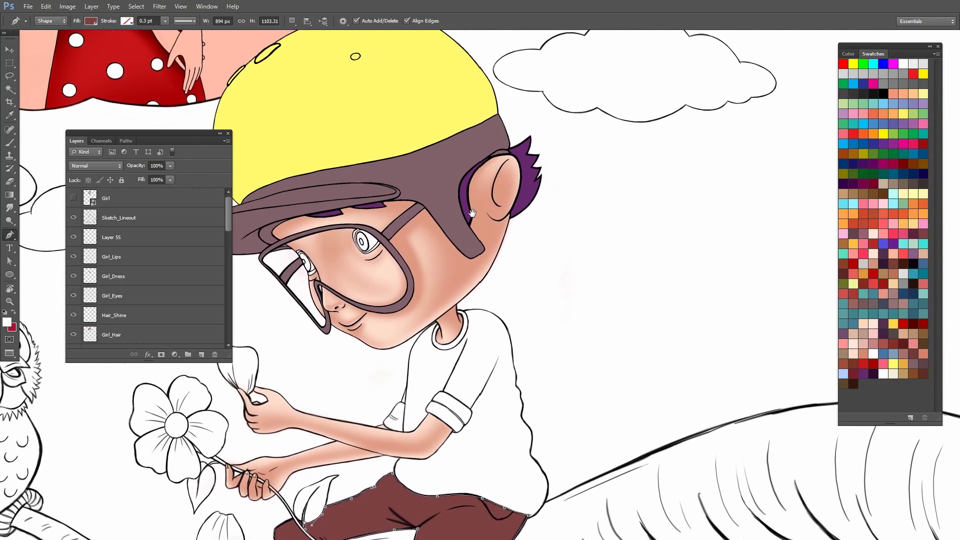
left_click_drag(473, 213, 749, 89)
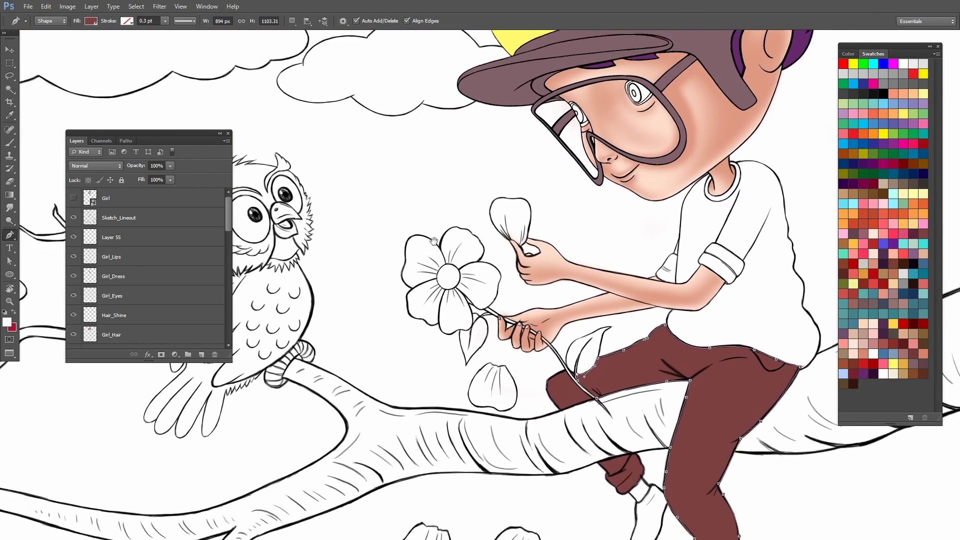
left_click_drag(434, 240, 507, 228)
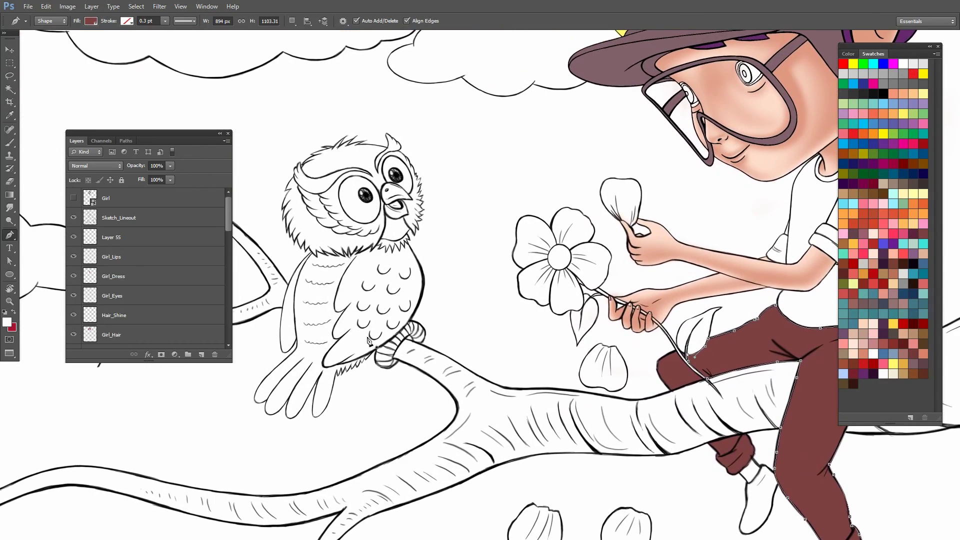
key("z")
left_click(285, 381)
left_click_drag(347, 348, 430, 275)
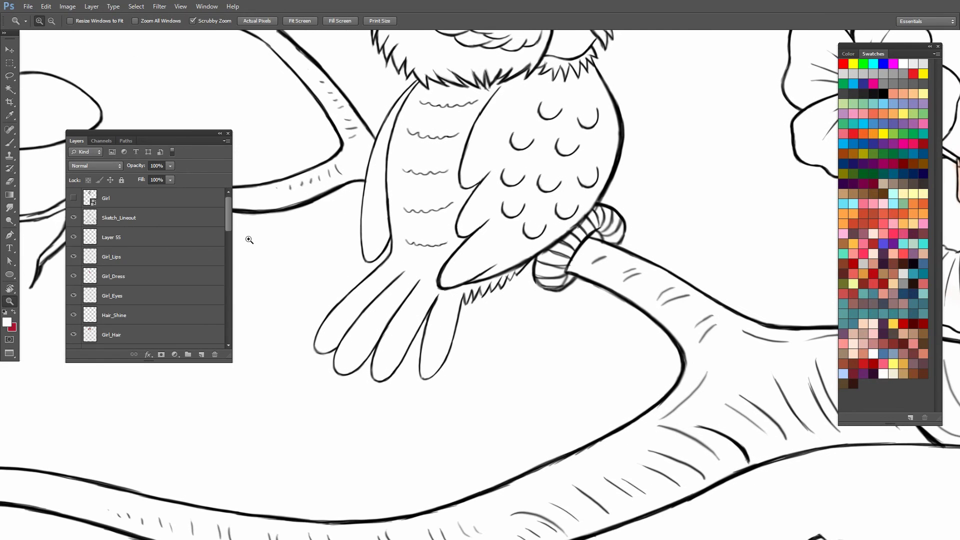
mouse_move(229, 226)
left_mouse_down()
mouse_move(232, 274)
mouse_move(244, 251)
left_mouse_up()
scroll(202, 270, "up", 1)
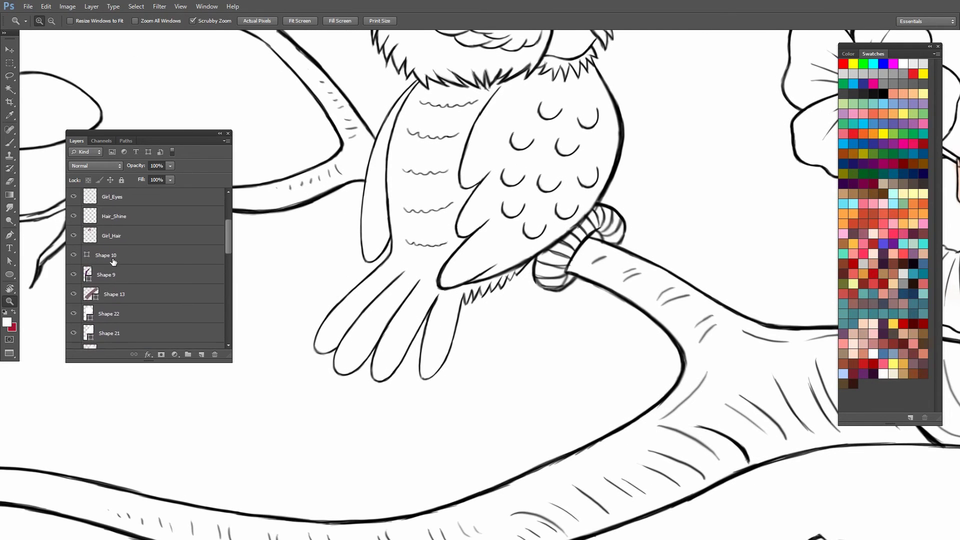
Step: Select the Shape 10 layer and ready the Pen tool with swapped foreground colour
left_click(72, 258)
left_click(72, 256)
left_click(143, 259)
left_click(437, 370)
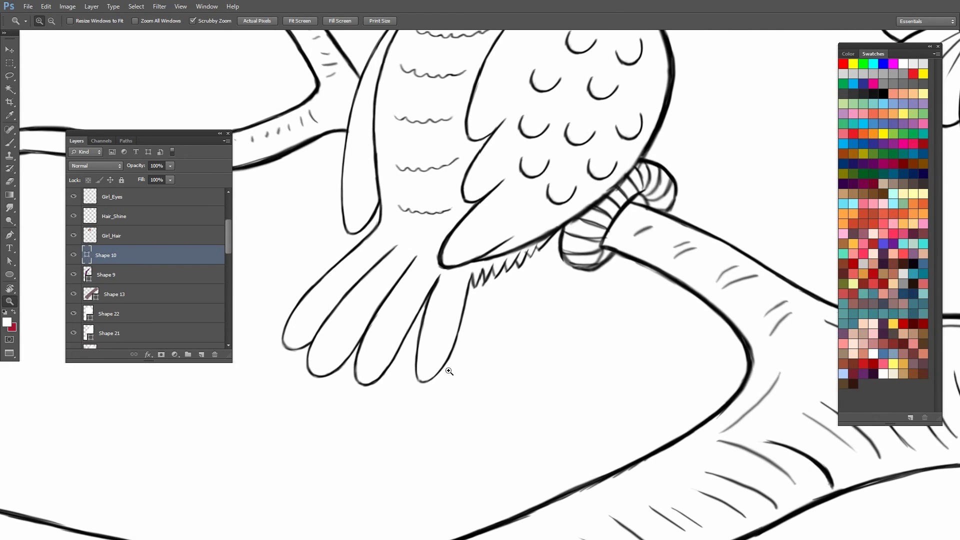
key("p")
key("x")
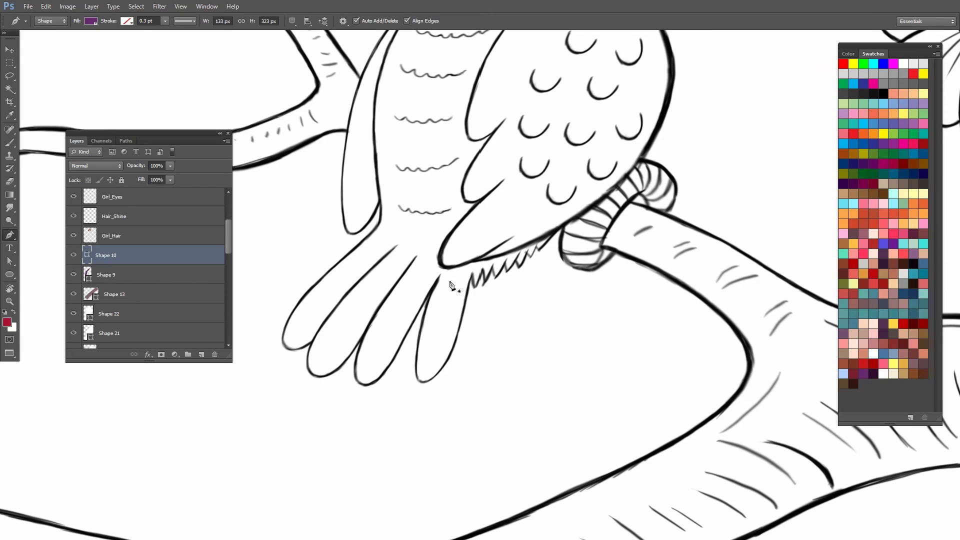
Step: Start the new shape with curved anchors around the tail feather's tip and edge
left_click(436, 284)
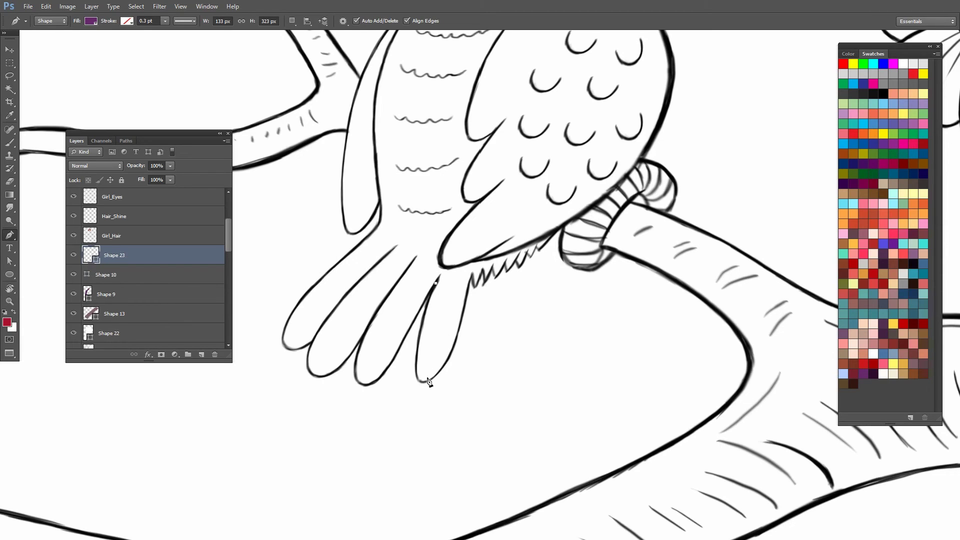
left_click_drag(424, 382, 449, 385)
left_click_drag(456, 341, 469, 302)
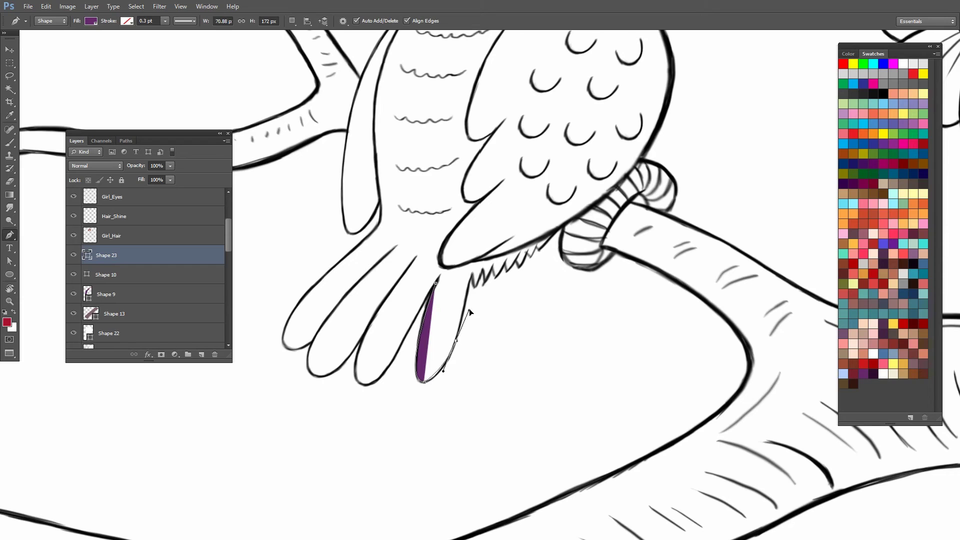
left_click(471, 275)
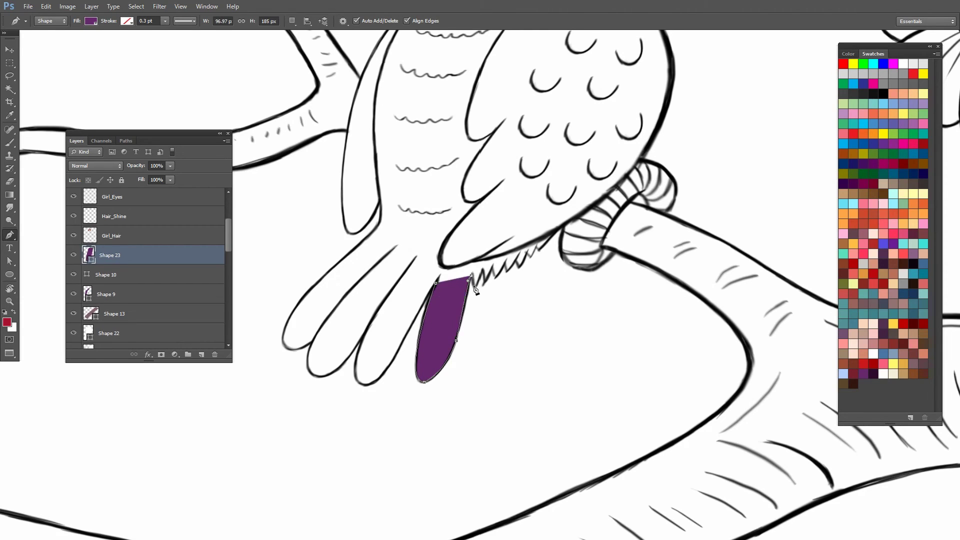
Step: Trace the zigzag fringe above the tail feather with corner anchors
left_click(483, 271)
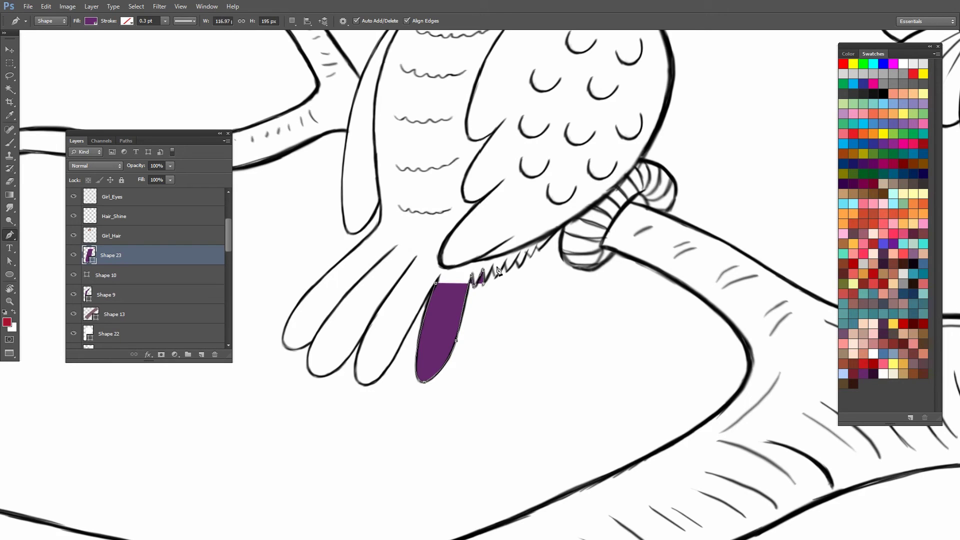
left_click(494, 268)
left_click(507, 264)
left_click(516, 260)
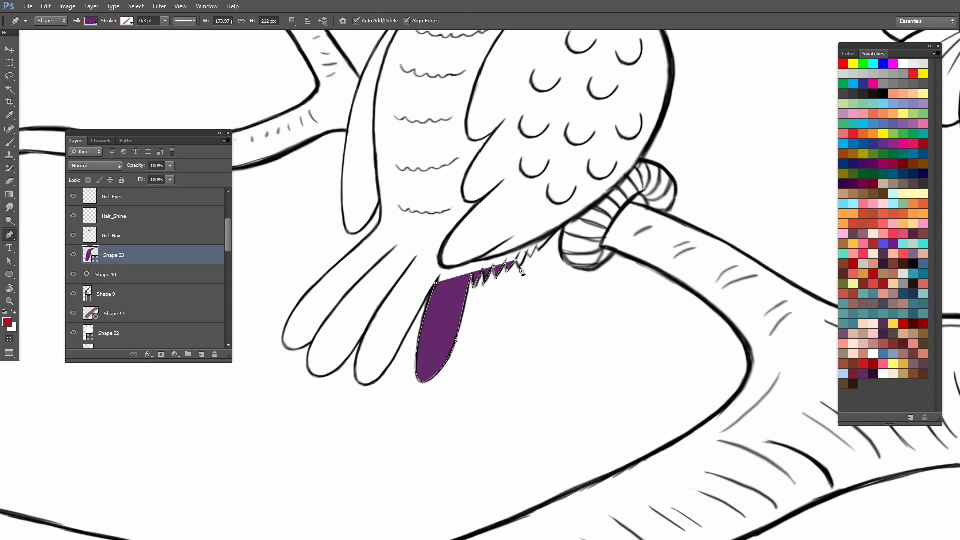
left_click(520, 270)
left_click(530, 252)
key("z")
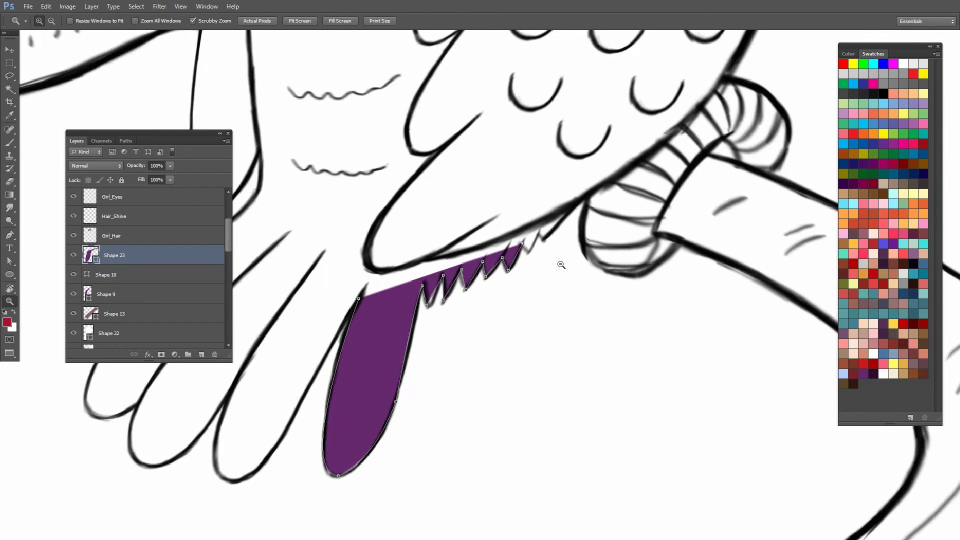
key("p")
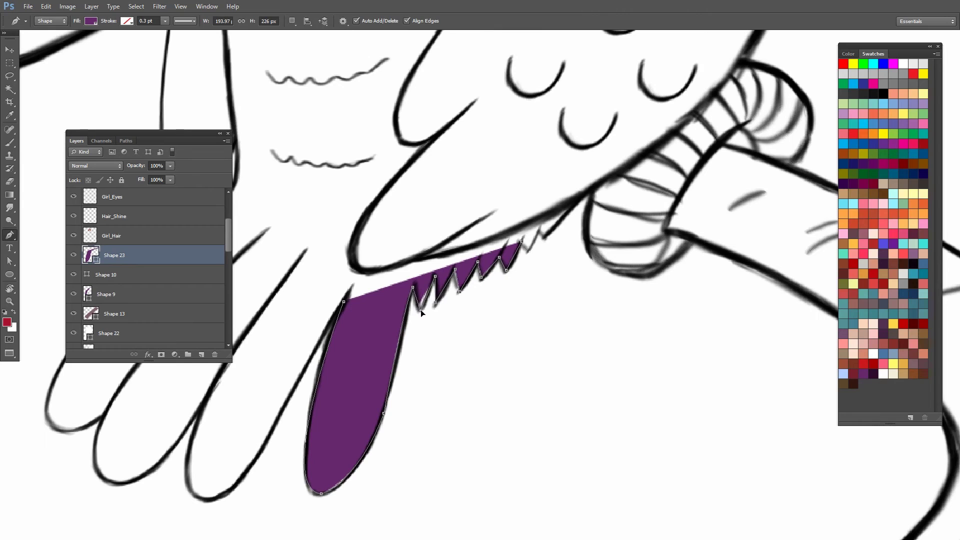
left_click(427, 302)
left_click(528, 251)
left_click(538, 232)
Step: Carry the shape past the fringe and around the first toe's underside and tip
left_click(545, 237)
left_click_drag(578, 213, 533, 265)
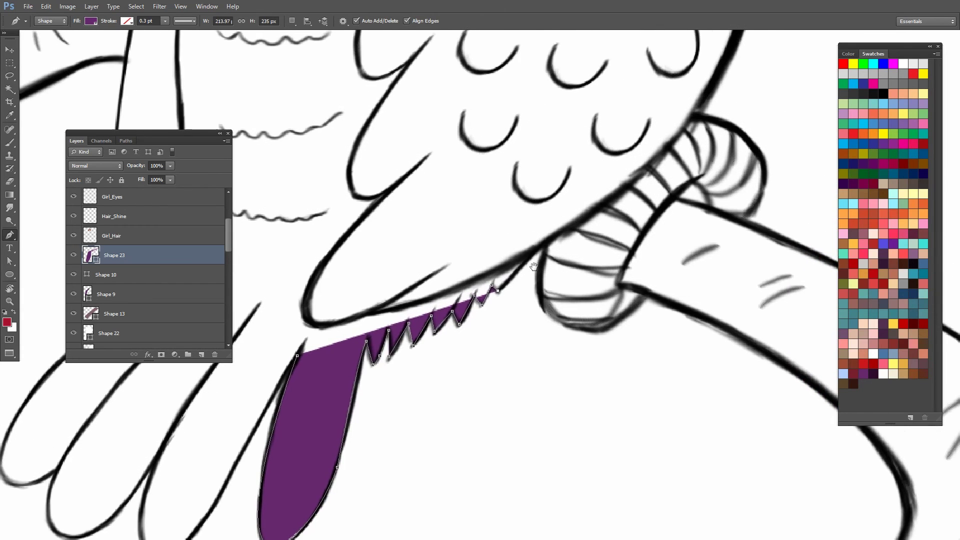
left_click(535, 249)
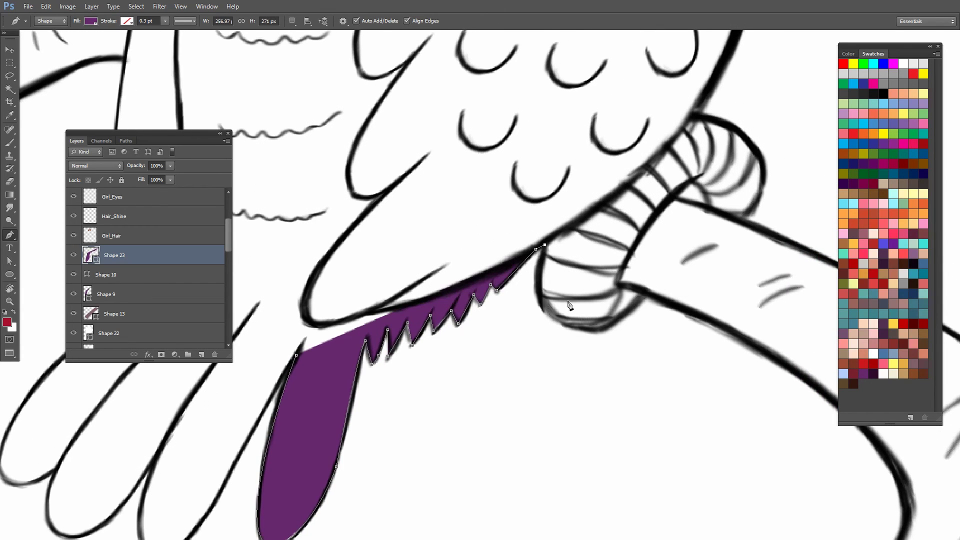
mouse_move(584, 332)
left_mouse_down()
mouse_move(619, 342)
mouse_move(638, 304)
left_mouse_up()
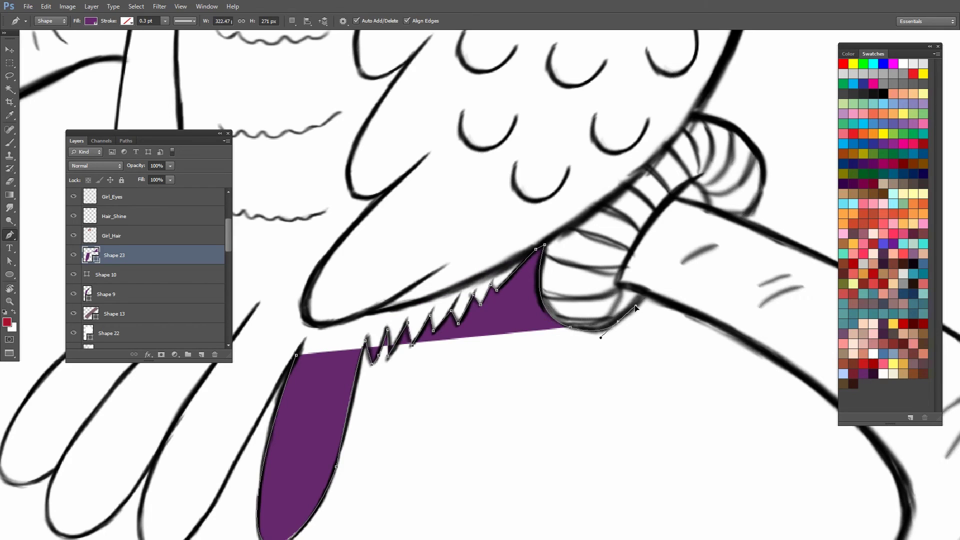
left_click(644, 292)
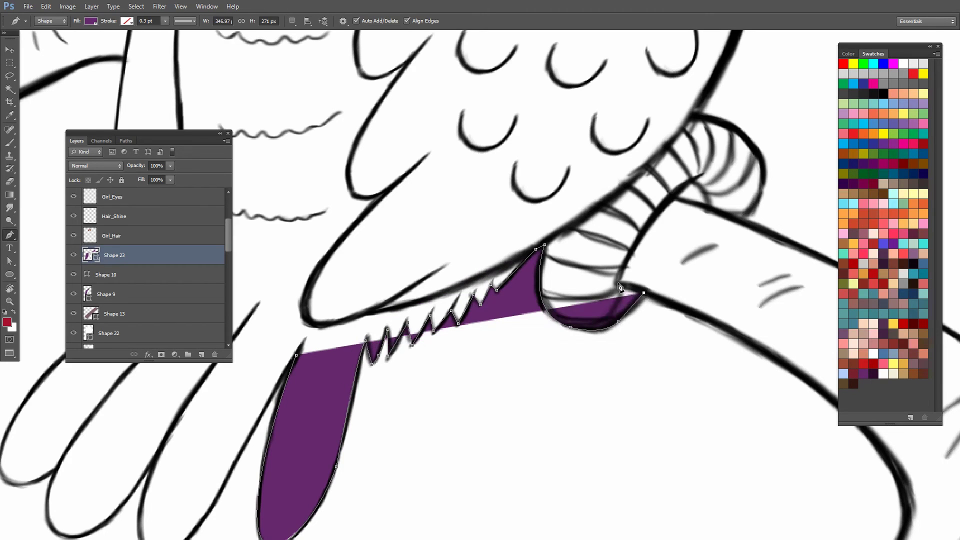
left_click(619, 284)
Step: Outline the remaining toes gripping the branch, curving over the back toe
left_click(647, 227)
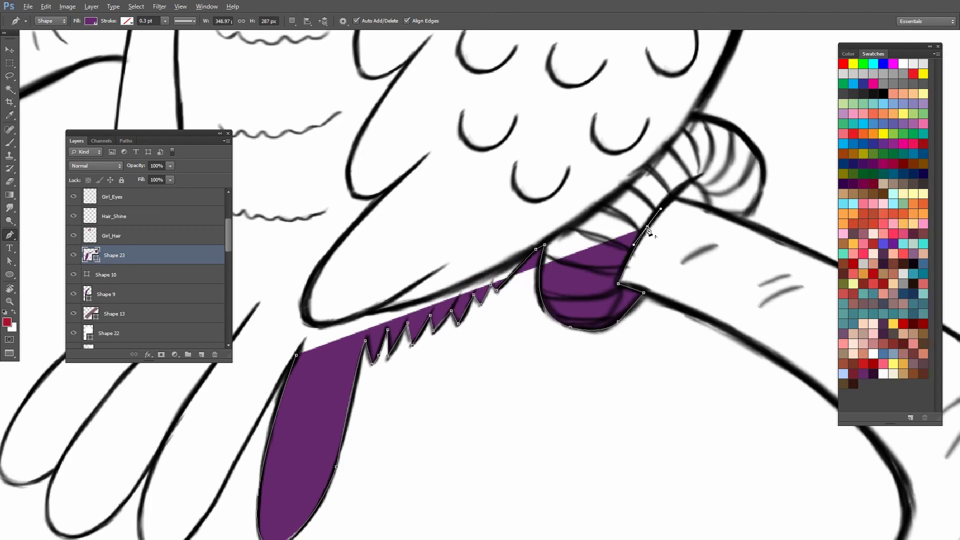
left_click_drag(689, 190, 606, 250)
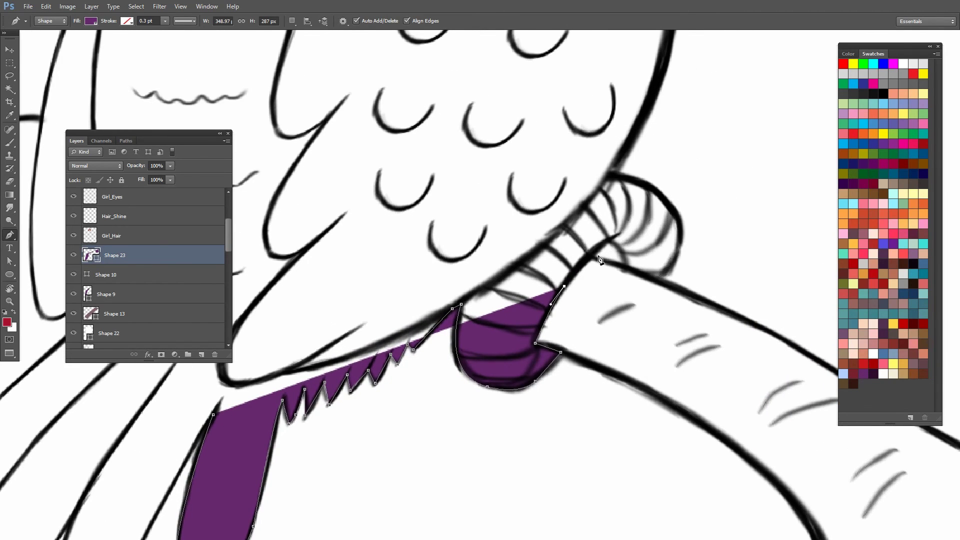
left_click(590, 257)
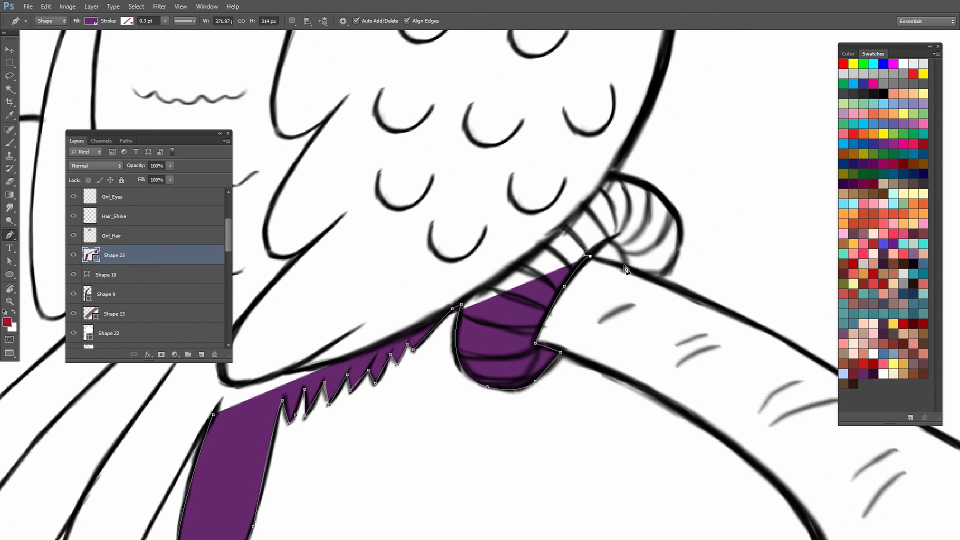
left_click_drag(612, 234, 631, 267)
left_click(629, 267)
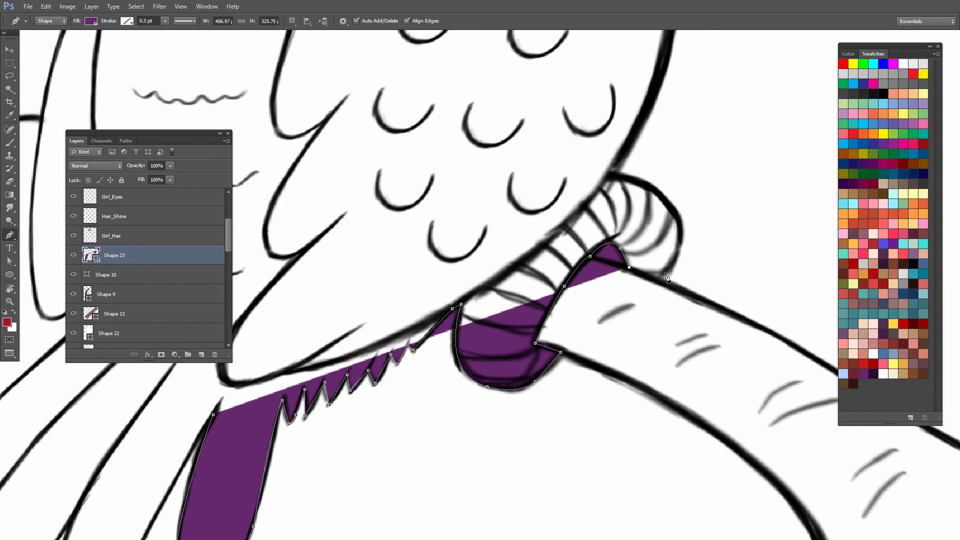
left_click(664, 281)
mouse_move(675, 215)
left_mouse_down()
mouse_move(663, 183)
mouse_move(568, 174)
left_mouse_up()
Step: Smooth the curve over the foot and run the outline up the body toward the chest
left_click_drag(664, 156, 571, 297)
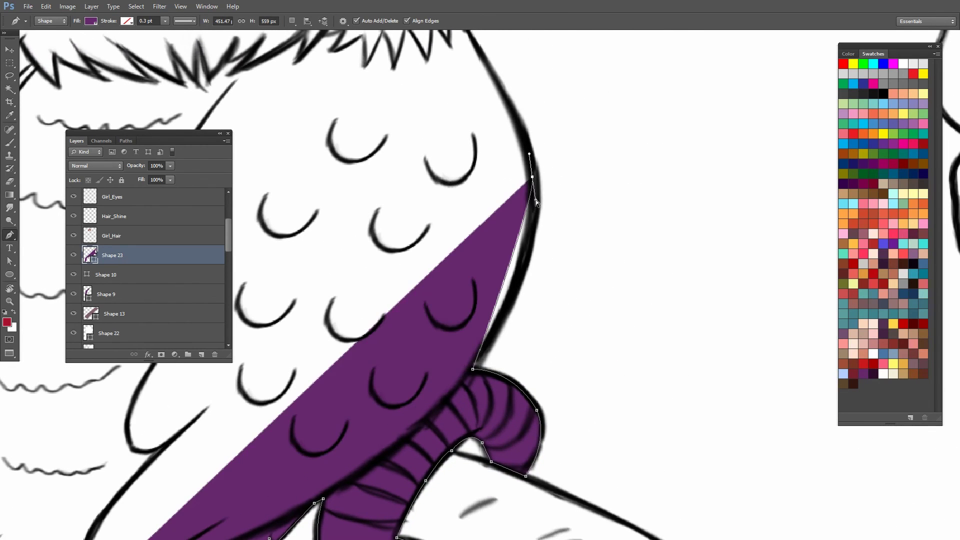
left_click_drag(536, 200, 534, 287, "ctrl")
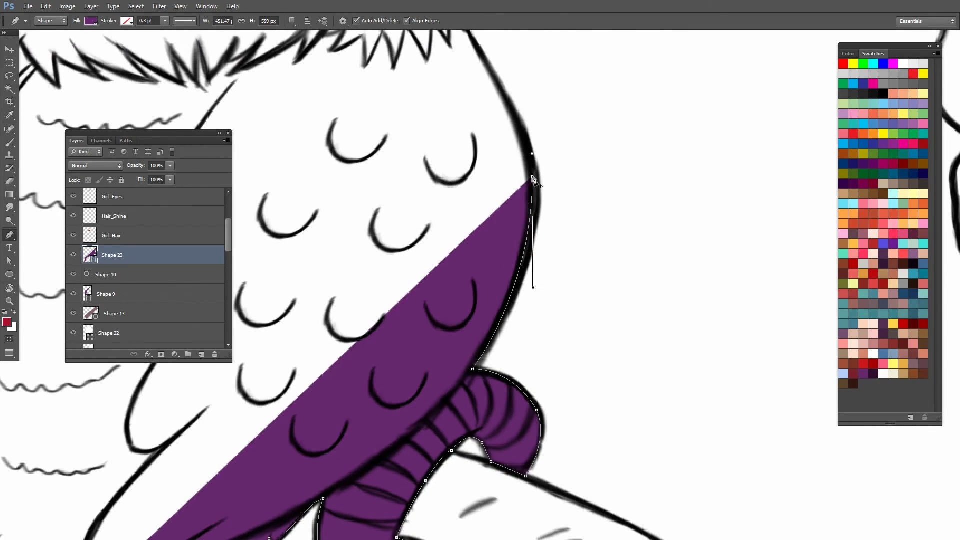
scroll(521, 188, "up", 3)
scroll(524, 198, "up", 2)
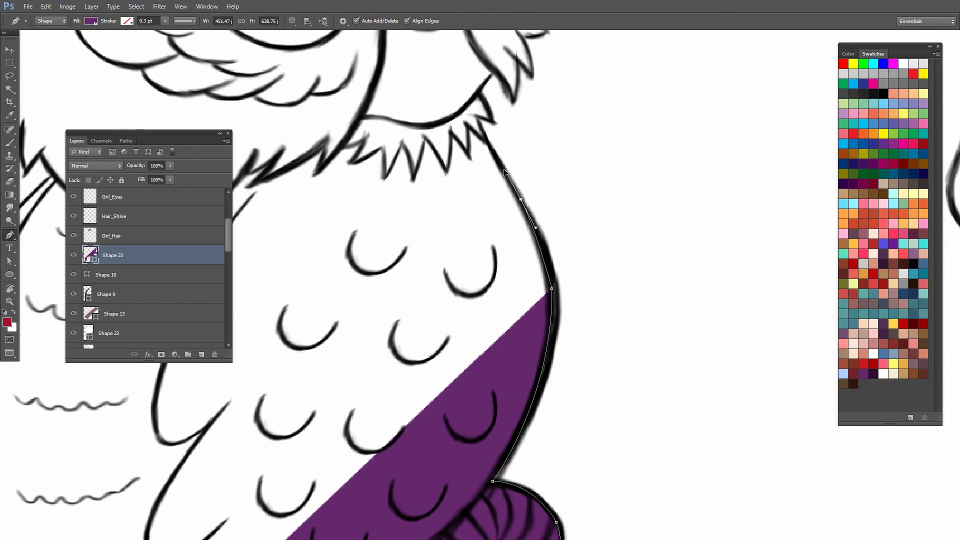
left_click_drag(520, 204, 498, 158)
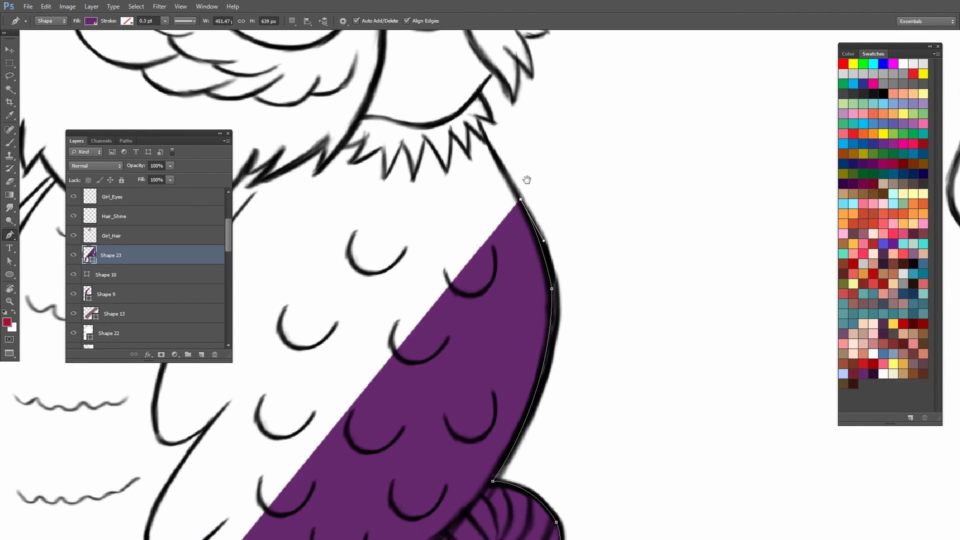
scroll(526, 182, "up", 3)
left_click_drag(495, 211, 490, 191)
Step: Trace the first fur spikes at the base of the owl's neck
left_click(490, 188)
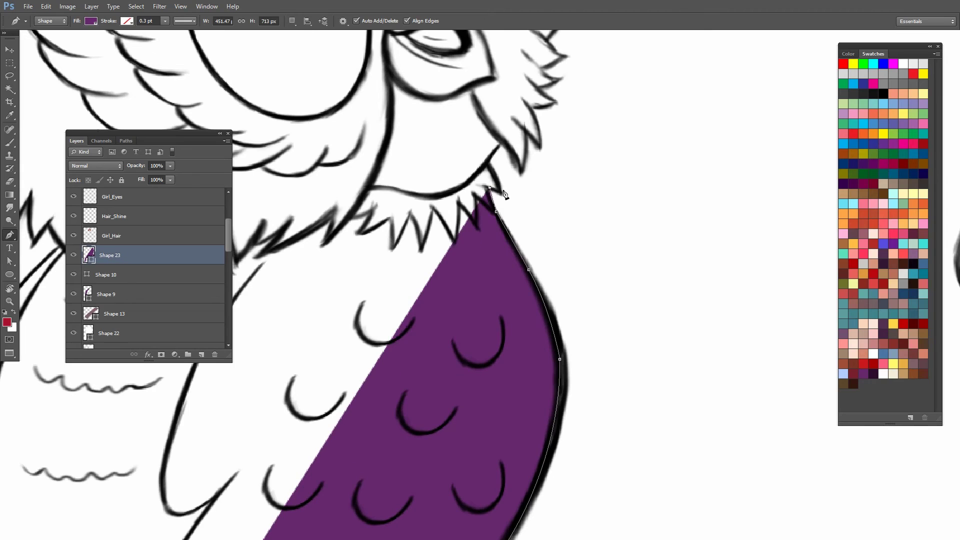
left_click(500, 191)
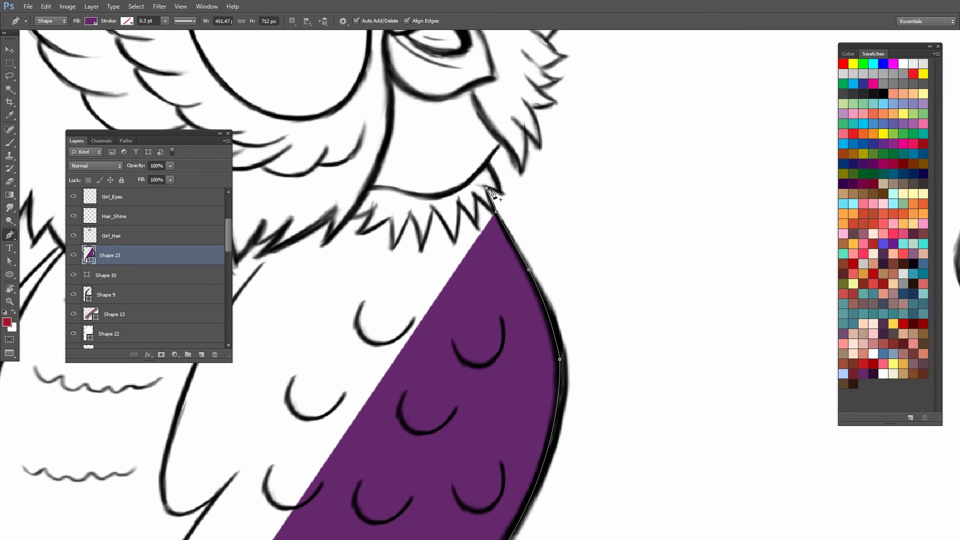
left_click(485, 159)
left_click(502, 144)
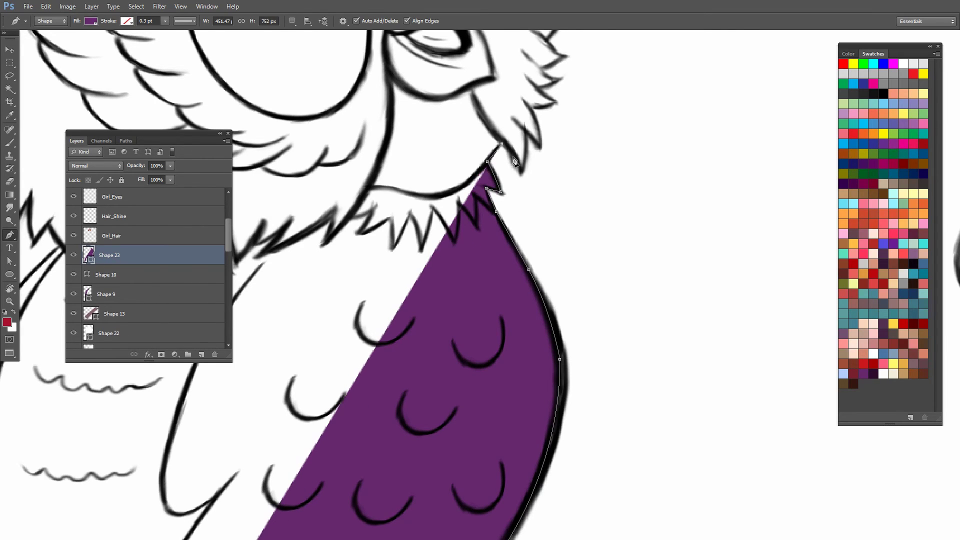
left_click_drag(523, 182, 524, 193)
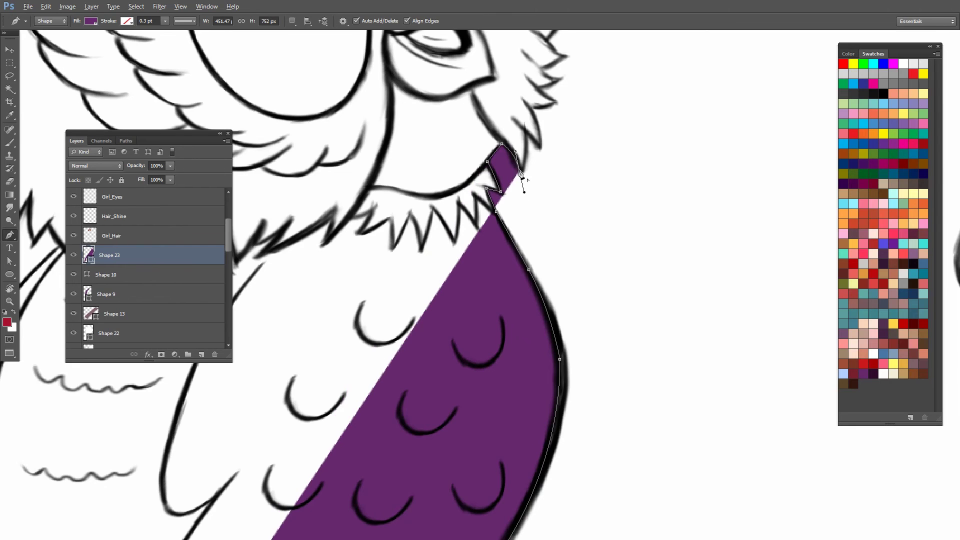
left_click_drag(531, 136, 522, 211)
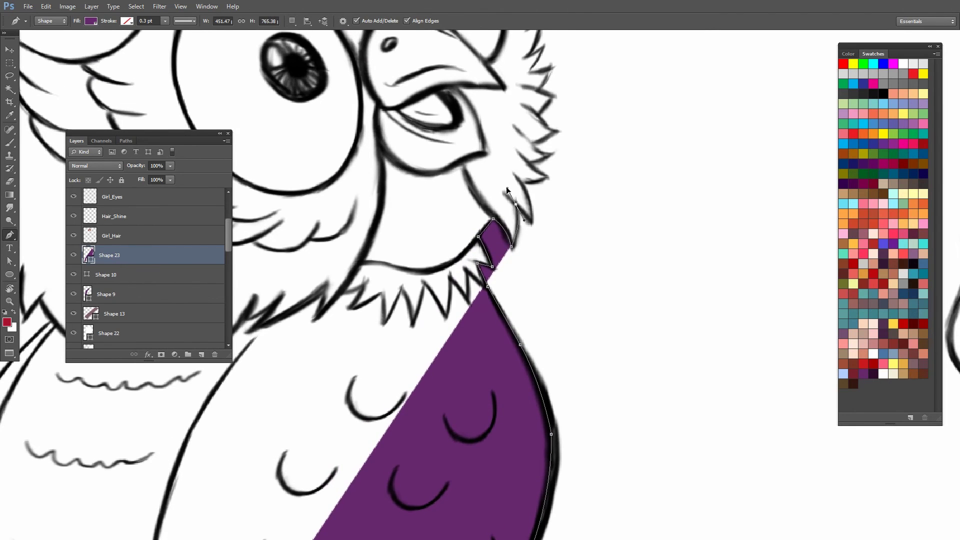
left_click(530, 221)
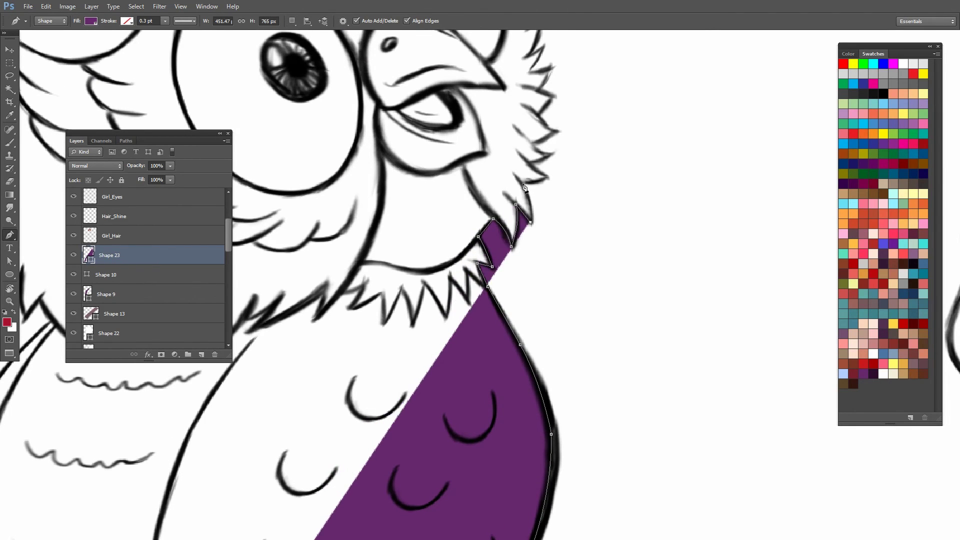
Step: Continue along the chest fur spikes, breaking curved points into sharp corners
left_click_drag(521, 185, 509, 168)
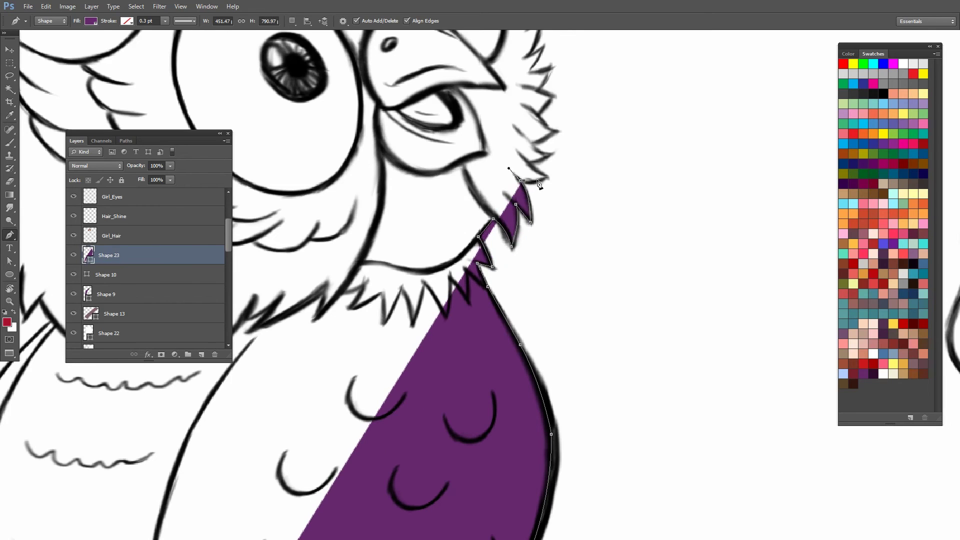
left_click(520, 184, "alt")
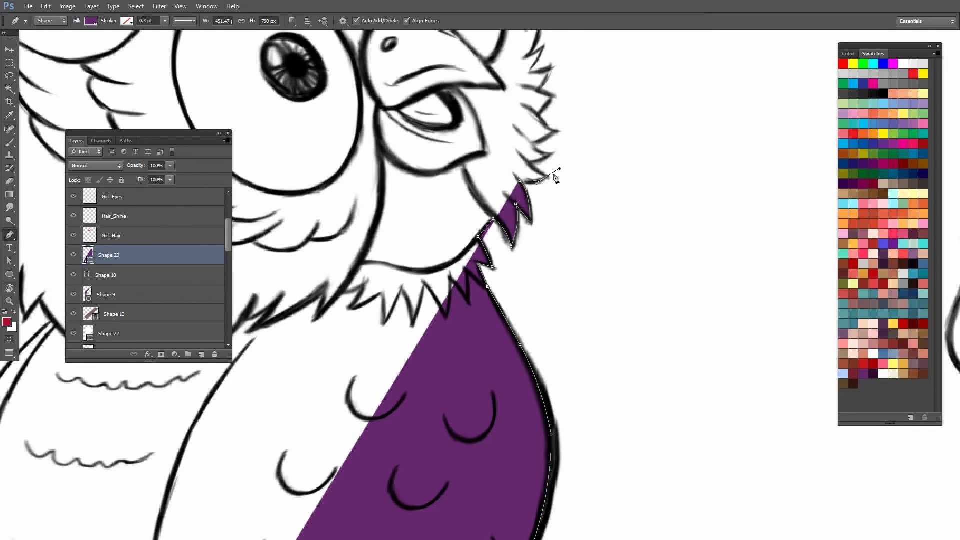
left_click_drag(547, 177, 552, 157)
left_click(548, 154)
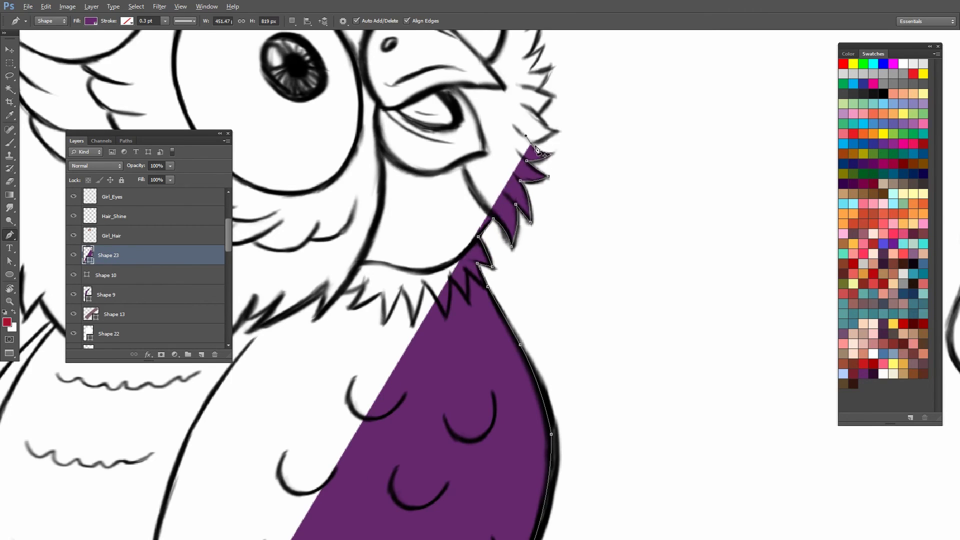
mouse_move(570, 137)
left_mouse_down()
mouse_move(532, 221)
mouse_move(529, 212)
left_mouse_up()
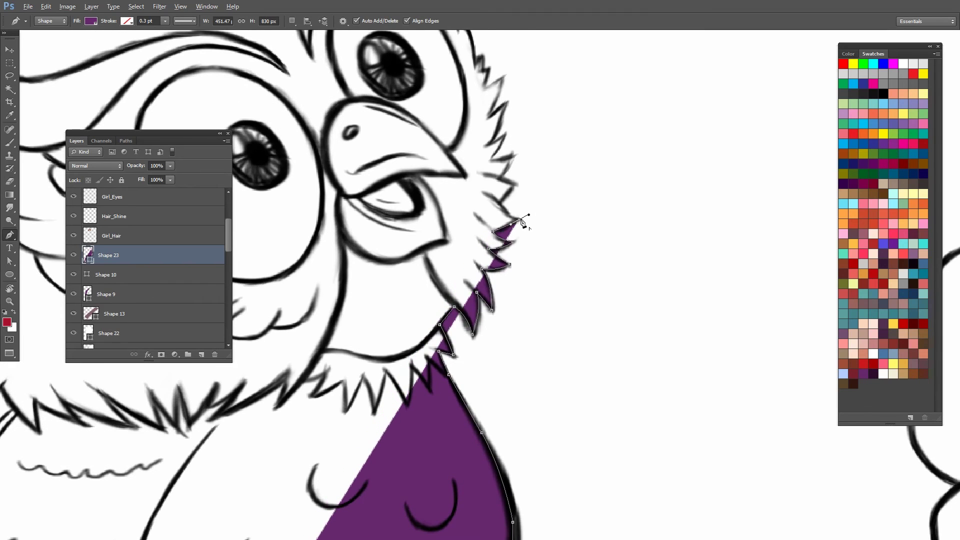
Step: Trace further jagged fur spikes up past the beak and eye
left_click(499, 200)
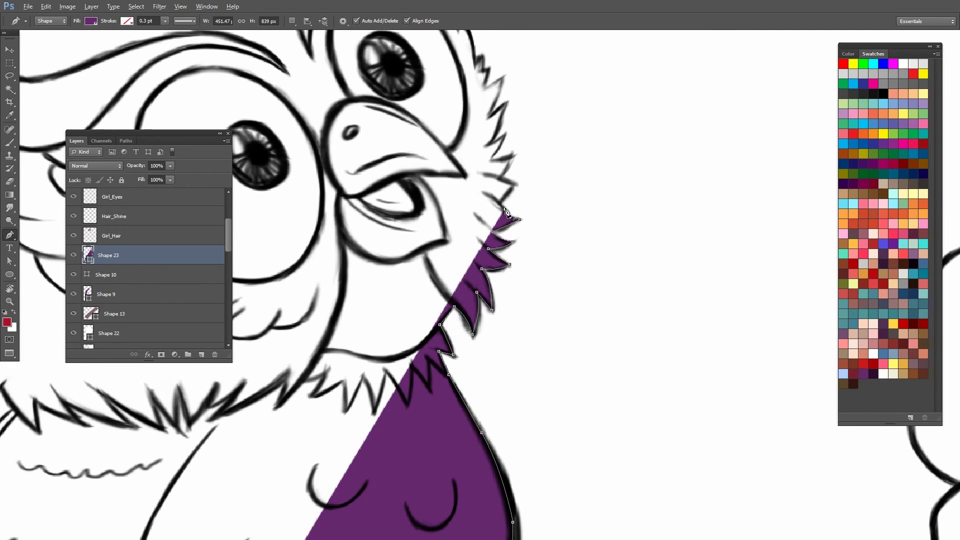
left_click(512, 181)
left_click(502, 179)
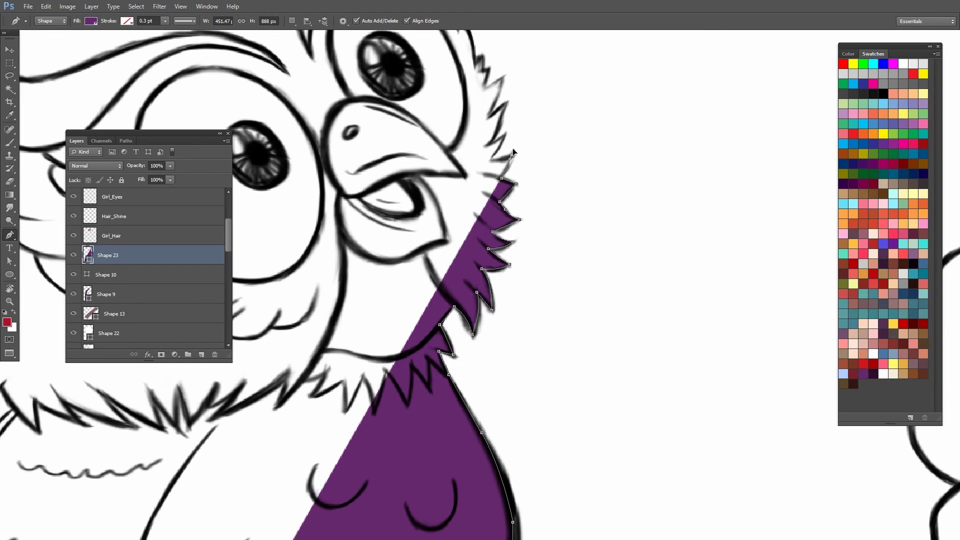
left_click(512, 155)
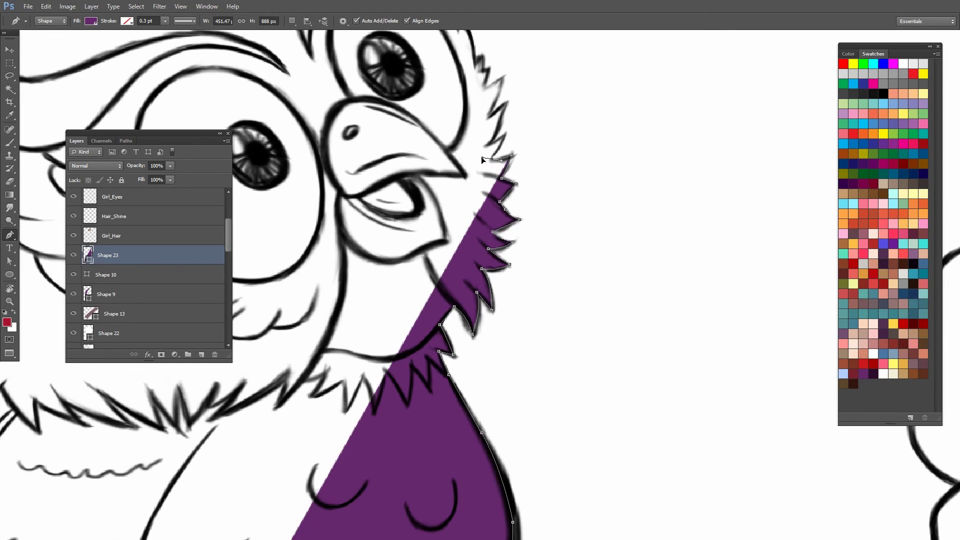
left_click(492, 161)
left_click_drag(529, 137, 504, 203)
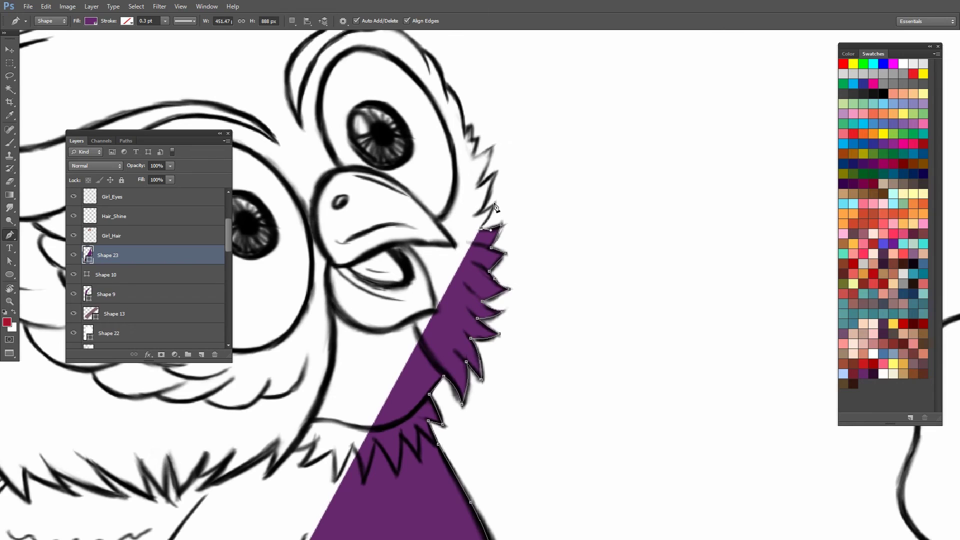
left_click(479, 213)
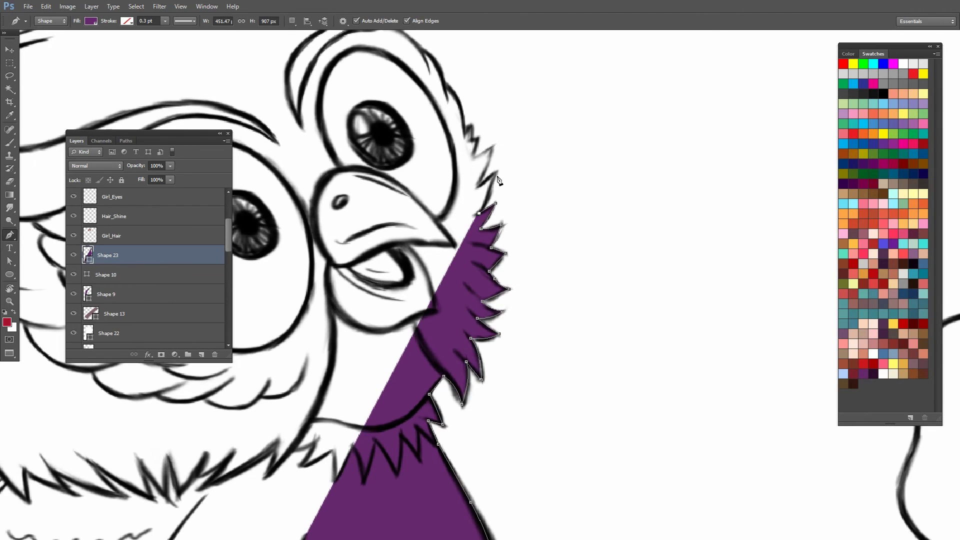
Step: Follow the upper fur edge and side of the head up to the ear tuft
left_click_drag(497, 160, 505, 197)
left_click(480, 187)
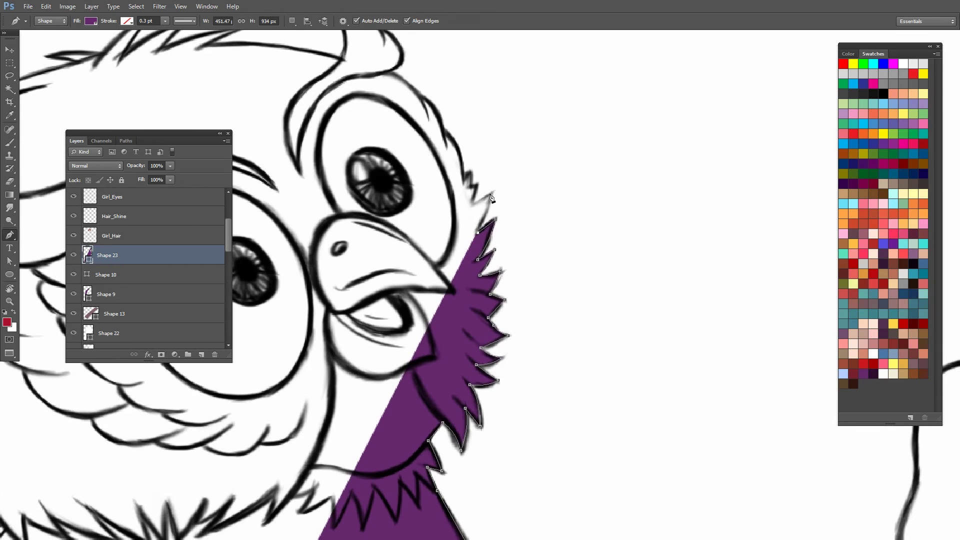
left_click(490, 197)
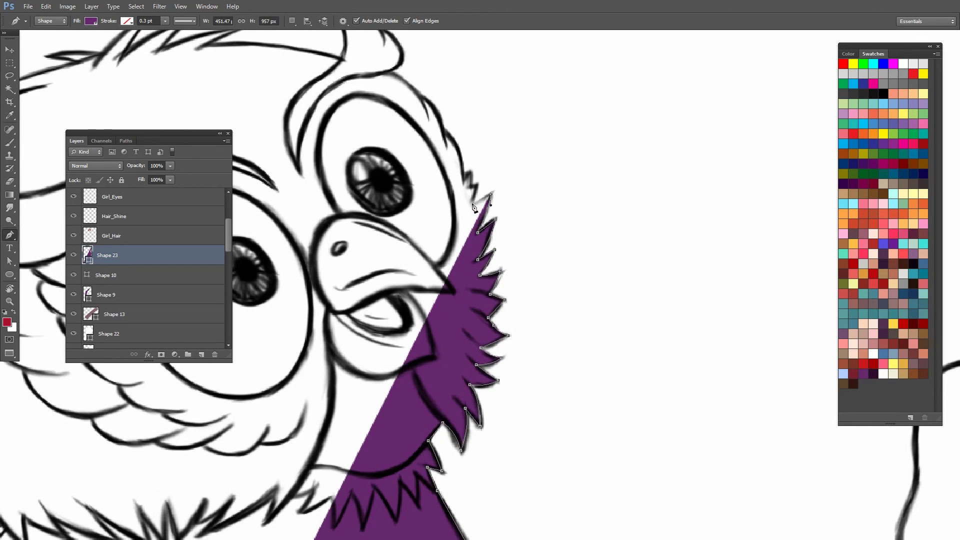
left_click(473, 204)
left_click(478, 185)
left_click(470, 173)
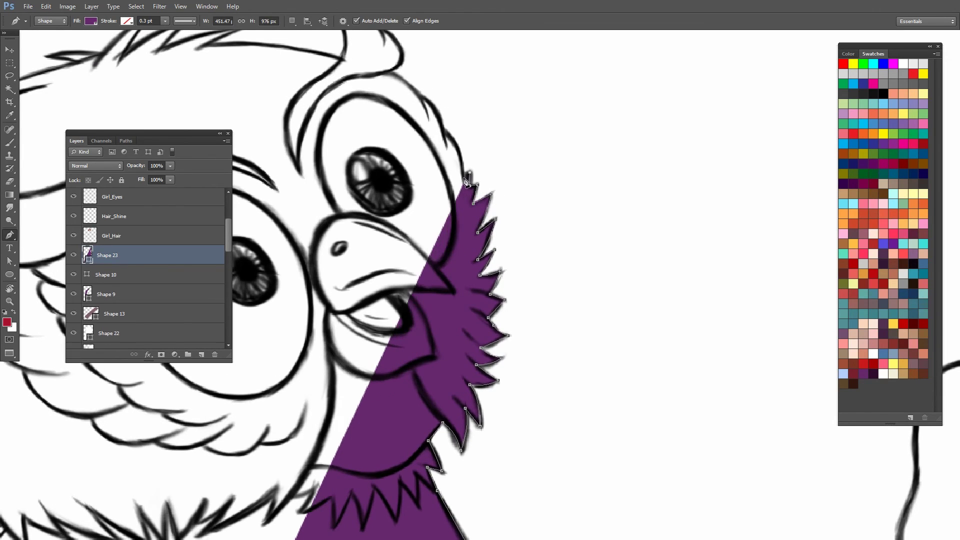
left_click_drag(480, 167, 506, 223)
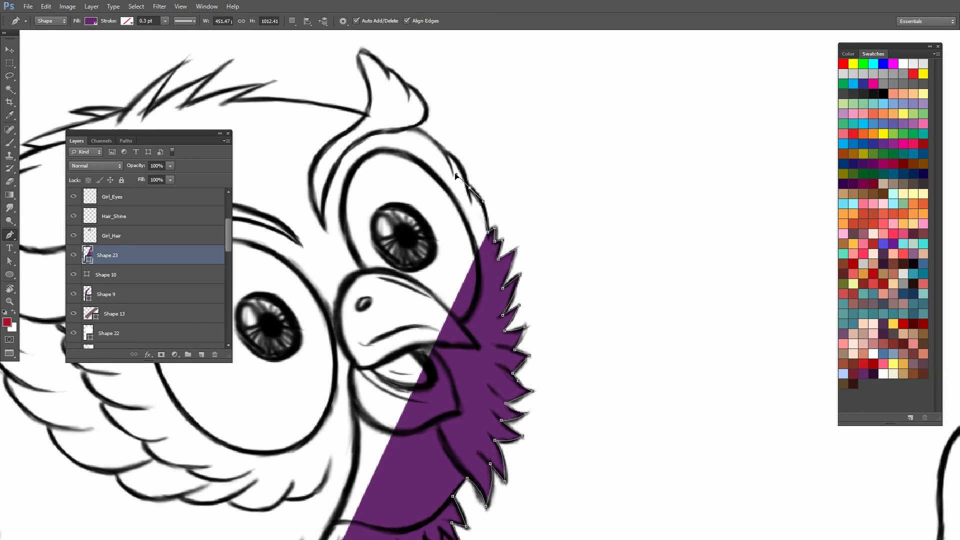
left_click_drag(471, 189, 488, 203)
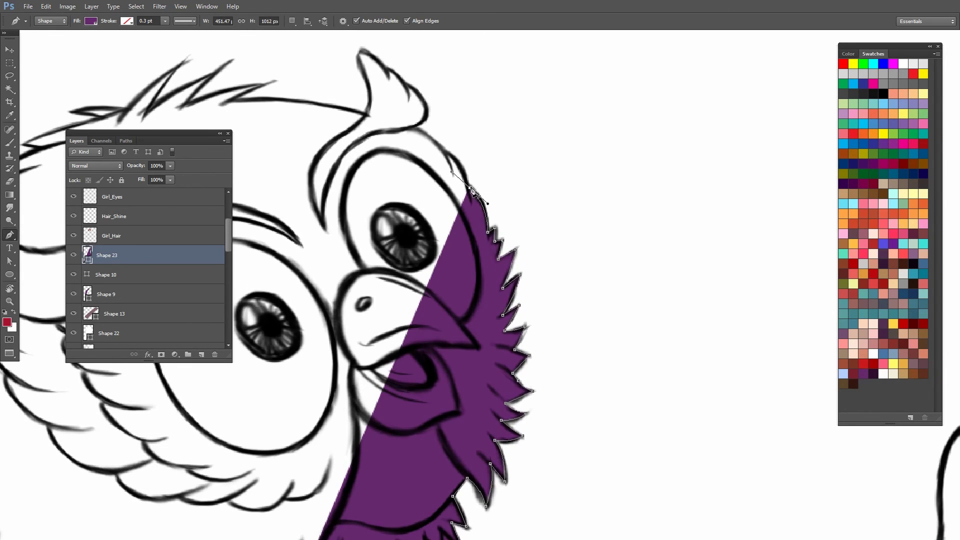
left_click(471, 189, "alt")
mouse_move(446, 153)
left_mouse_down()
mouse_move(433, 148)
mouse_move(437, 135)
mouse_move(483, 206)
mouse_move(465, 159)
left_mouse_up()
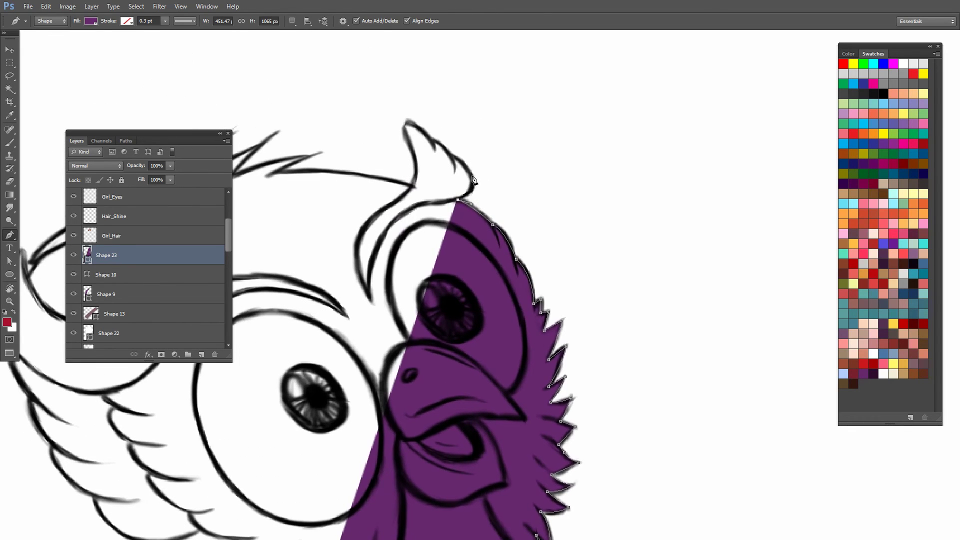
Step: Trace up to the ear tuft tip and along the head's top edge with sharp corners
left_click(471, 176)
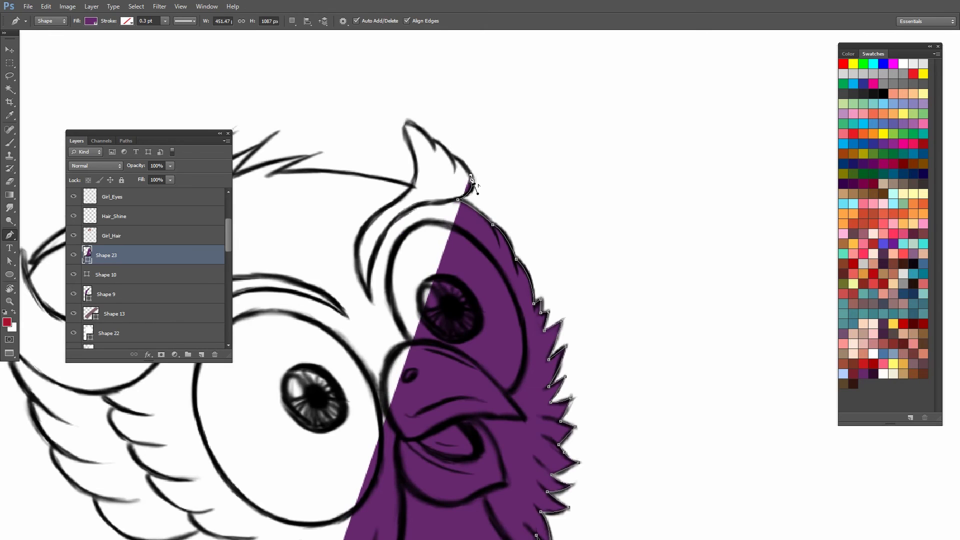
mouse_move(453, 156)
left_mouse_down()
mouse_move(426, 143)
mouse_move(408, 112)
left_mouse_up()
left_click(410, 145)
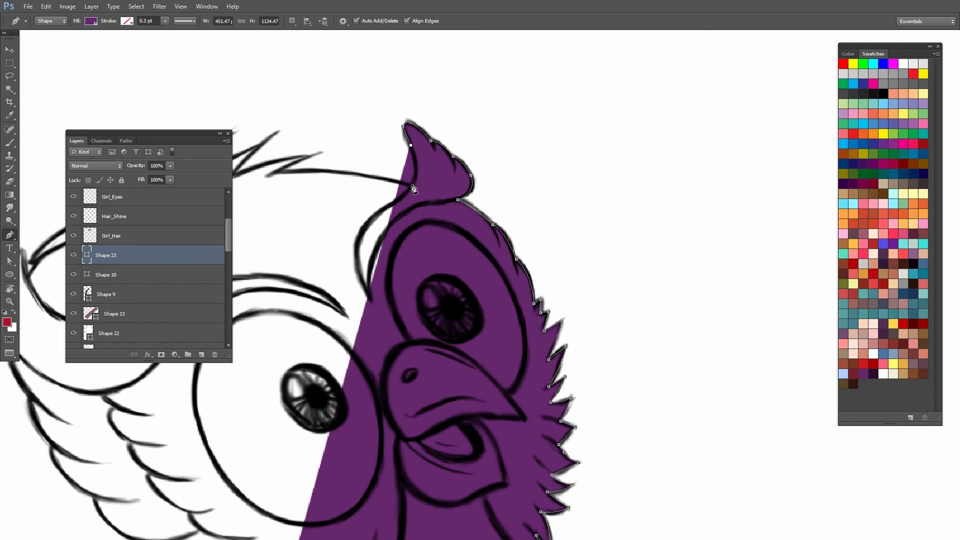
left_click_drag(413, 185, 508, 167)
left_click_drag(408, 166, 359, 175)
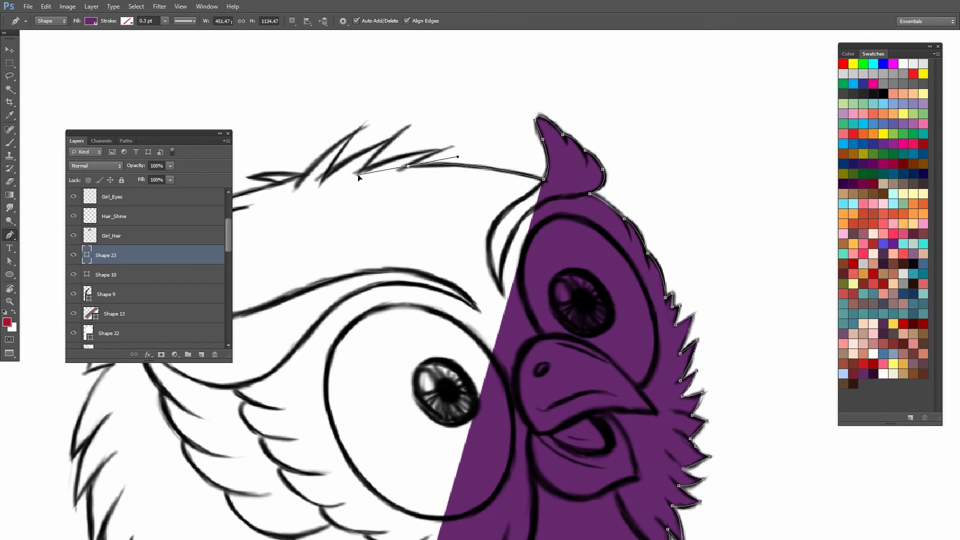
left_click(408, 166, "alt")
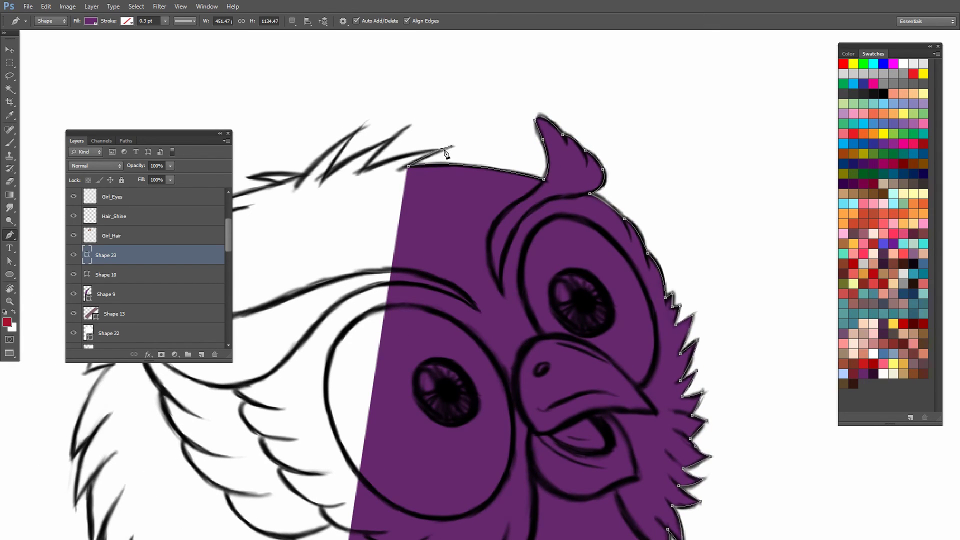
left_click(441, 149)
Step: Trace the next crown hair spikes, turning each curved point into a sharp corner
left_click_drag(365, 172, 325, 188)
left_click(364, 171, "alt")
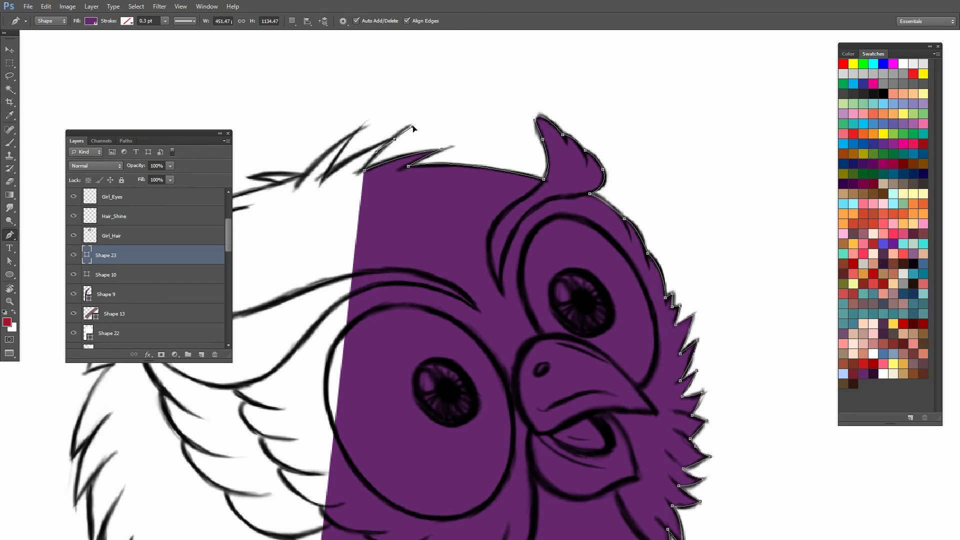
left_click_drag(413, 124, 413, 124)
left_click(395, 139, "alt")
left_click_drag(326, 173, 296, 194)
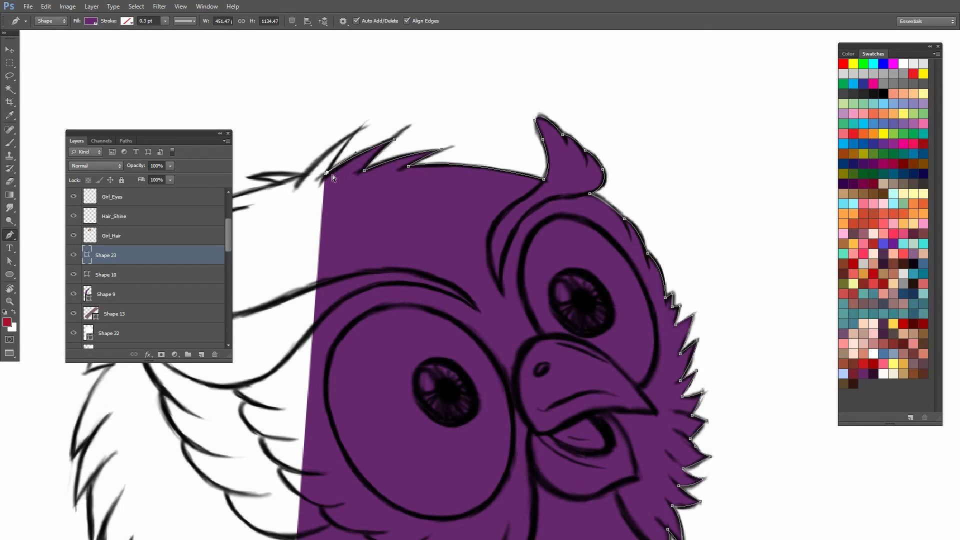
left_click(326, 174, "alt")
left_click(359, 131)
Step: Continue the outline across the left part of the head to its left tuft
mouse_move(311, 177)
left_mouse_down()
mouse_move(397, 165)
mouse_move(370, 190)
left_mouse_up()
left_click(391, 164)
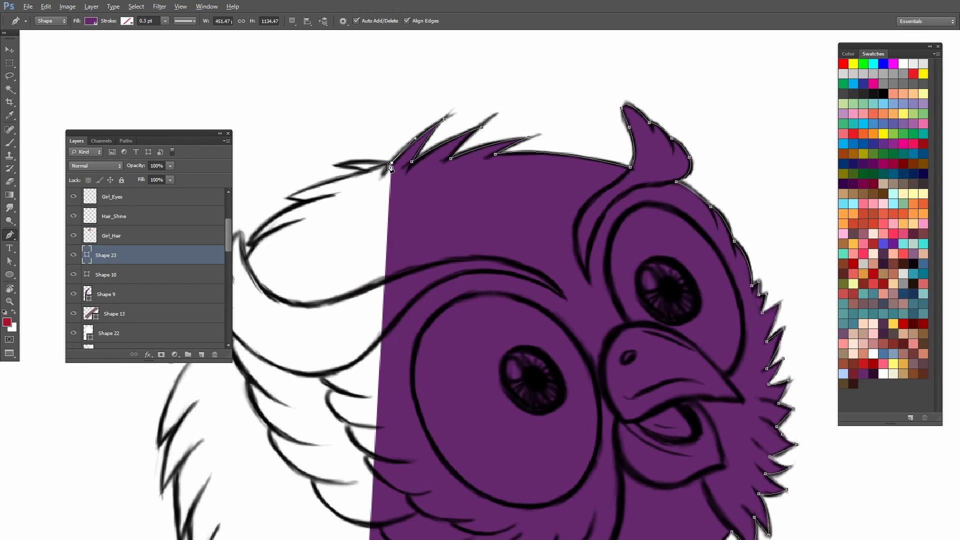
left_click(339, 165)
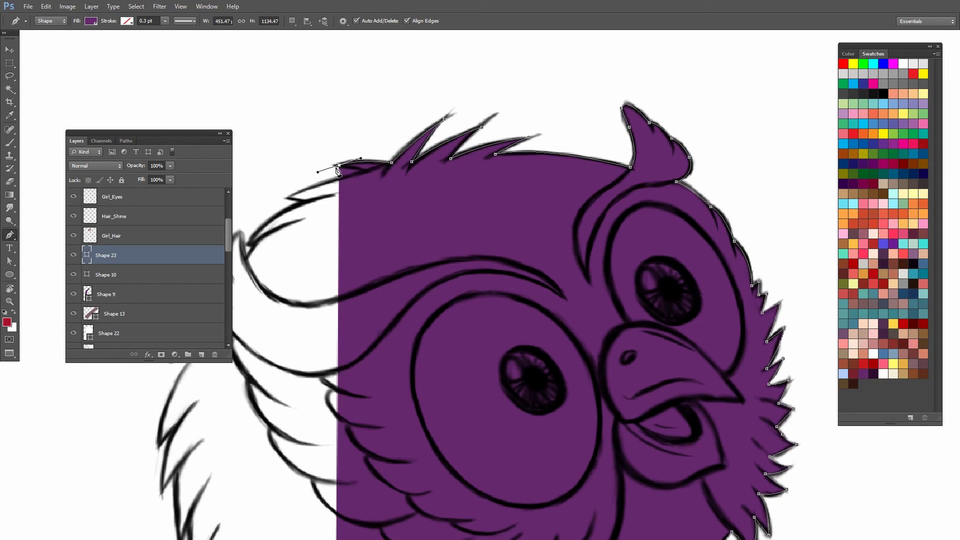
left_click(364, 172)
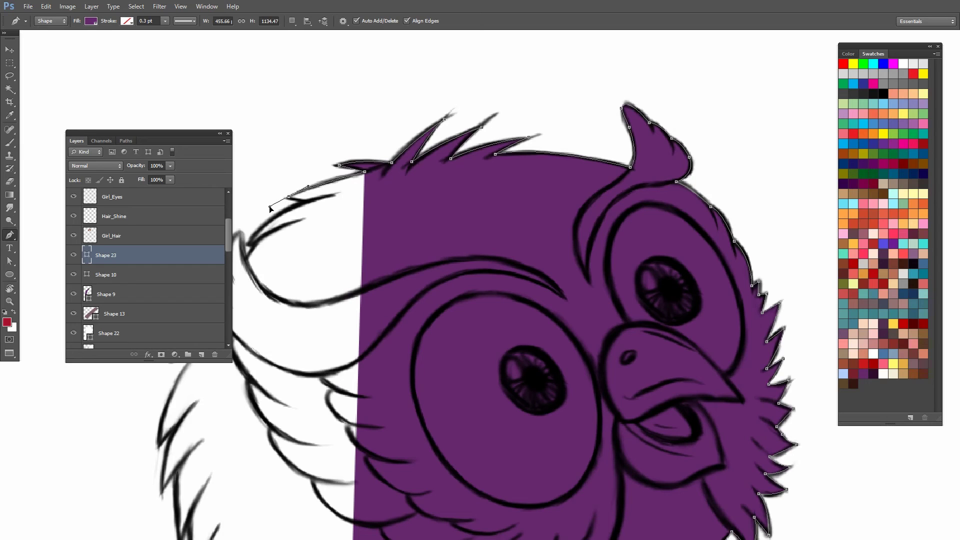
left_click(288, 197)
left_click(302, 202)
Step: Trace the head feather tips and start down the owl's left edge
left_click_drag(300, 210, 349, 196)
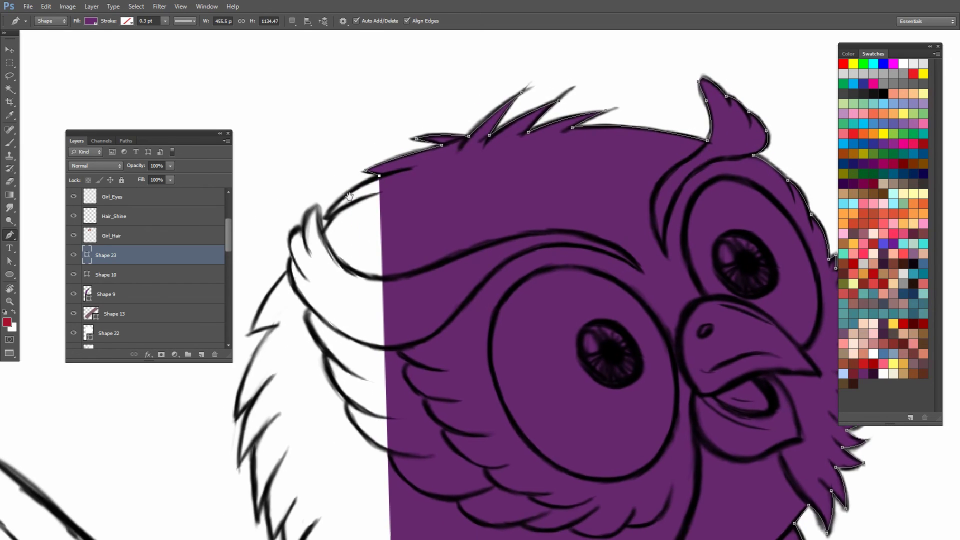
left_click(333, 217)
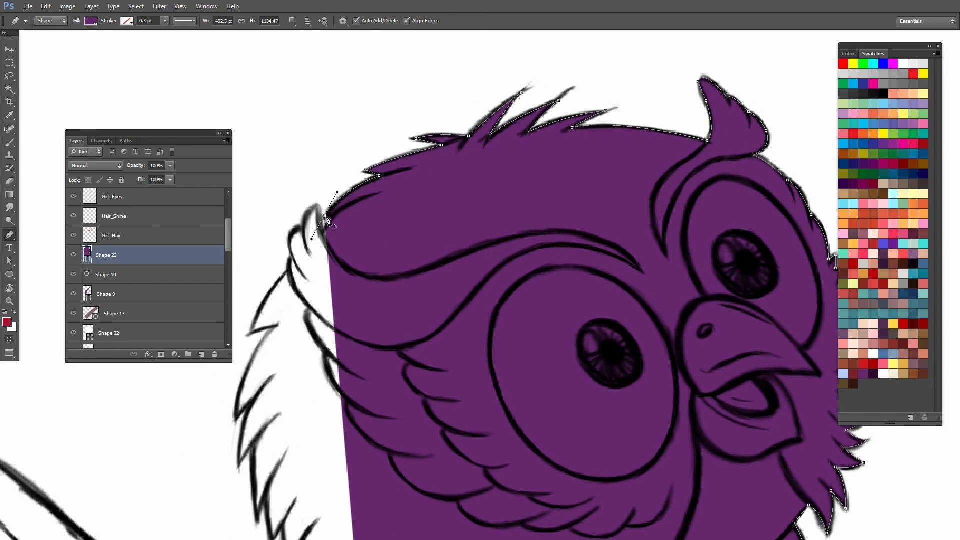
left_click(324, 230)
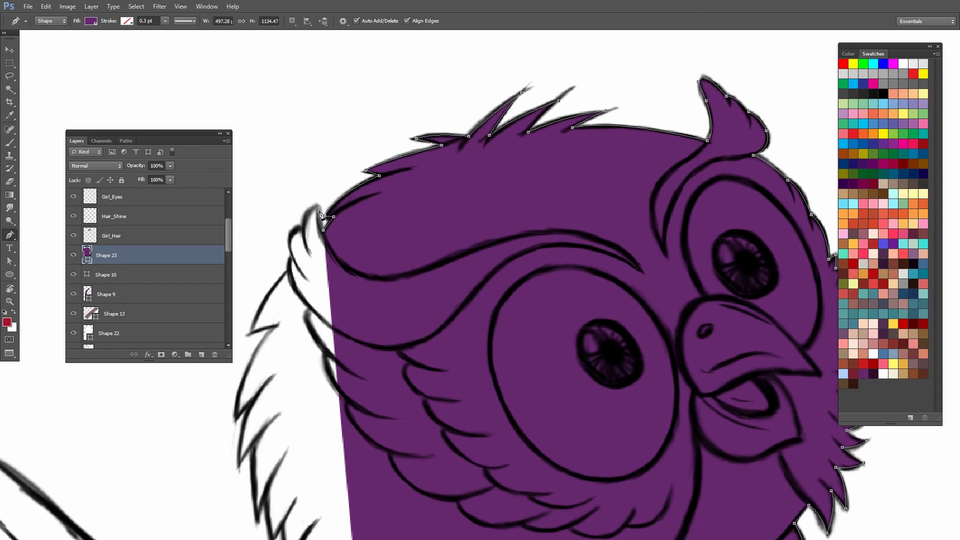
left_click(319, 206)
mouse_move(306, 215)
left_mouse_down()
mouse_move(298, 229)
mouse_move(308, 225)
left_mouse_up()
left_click(302, 230)
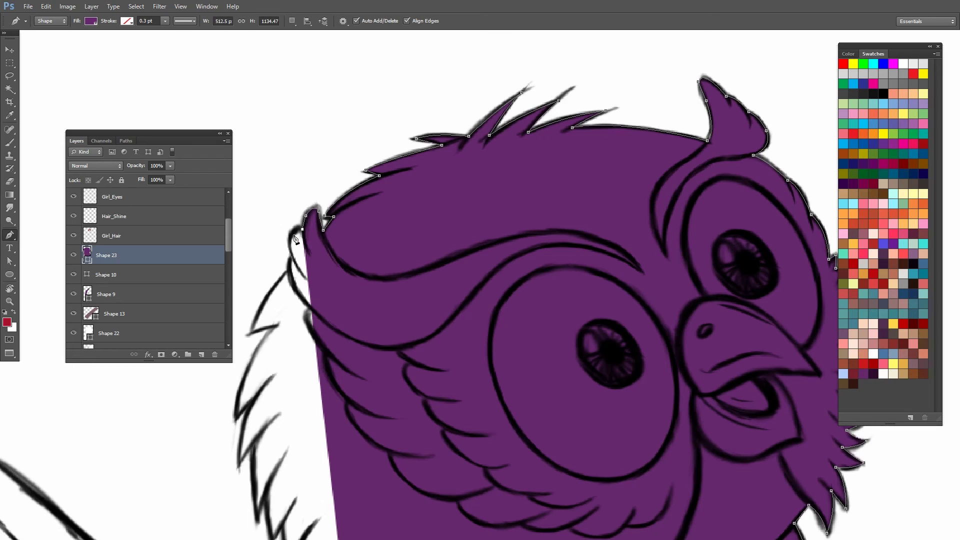
mouse_move(293, 256)
left_mouse_down()
mouse_move(300, 286)
mouse_move(397, 199)
mouse_move(352, 226)
left_mouse_up()
Step: Continue down through the cheek feather tufts and their notches
left_click(350, 223)
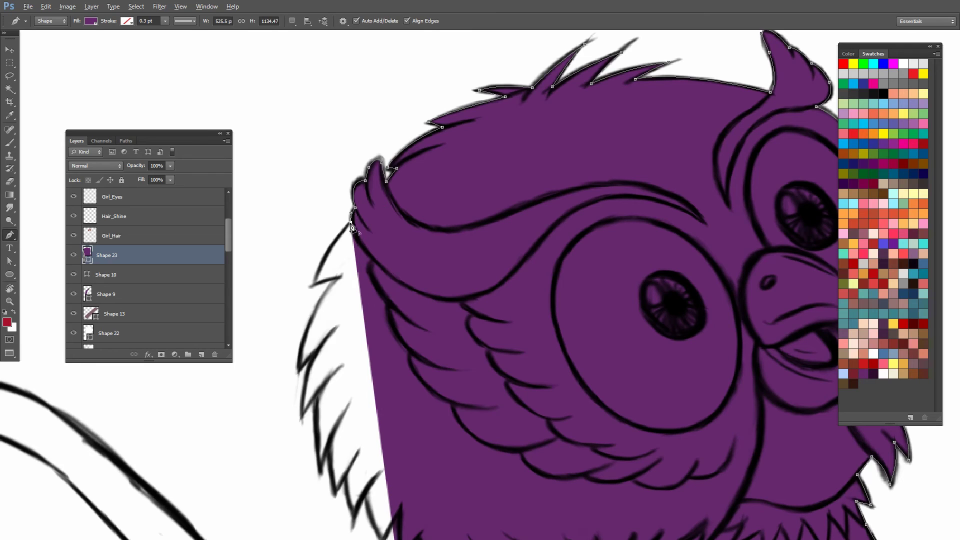
mouse_move(316, 288)
left_mouse_down()
mouse_move(311, 301)
mouse_move(356, 227)
left_mouse_up()
left_click(341, 278)
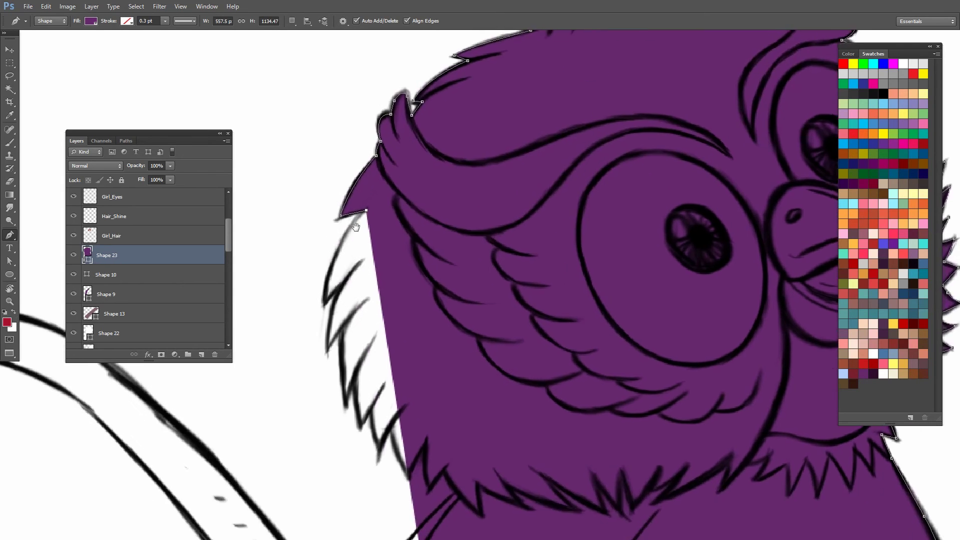
left_click_drag(325, 302, 320, 362)
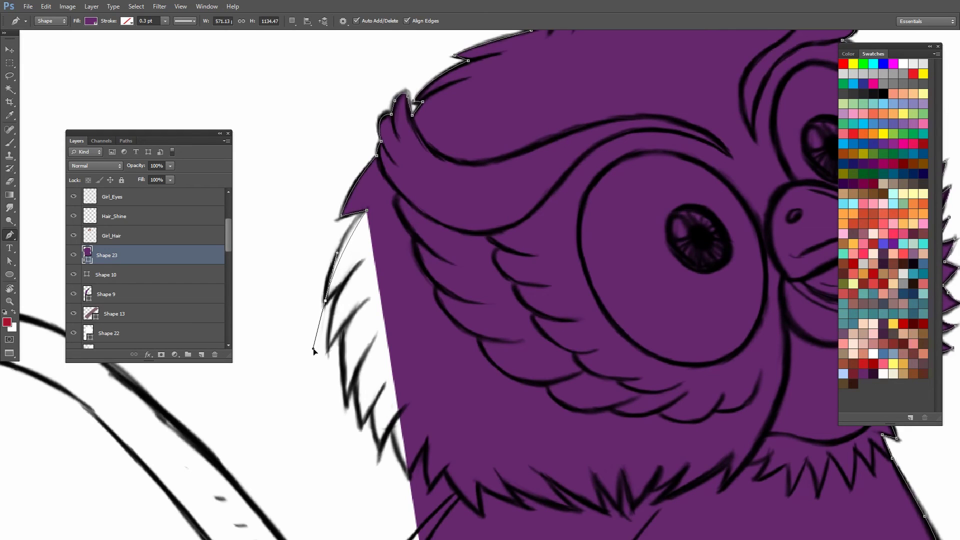
left_click(326, 301, "alt")
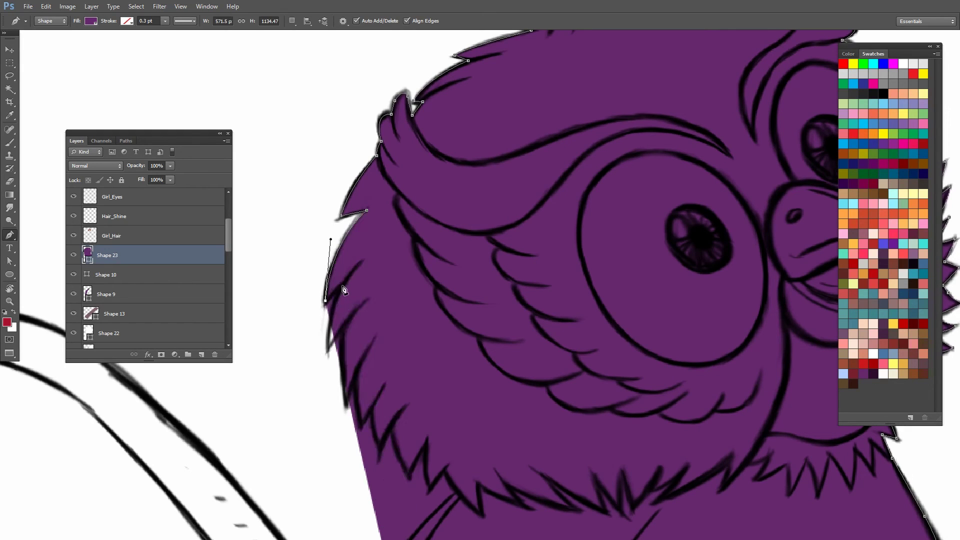
left_click(344, 282)
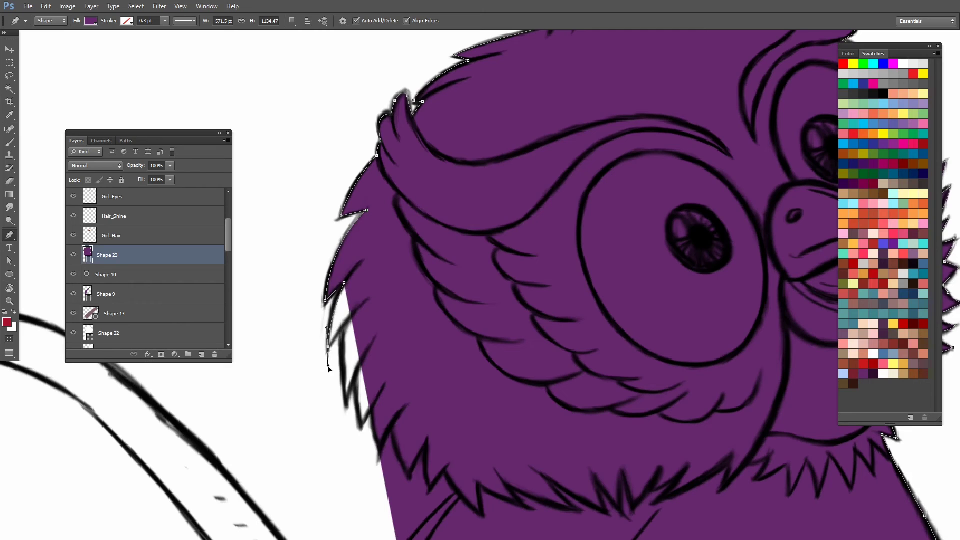
left_click_drag(325, 382, 325, 385)
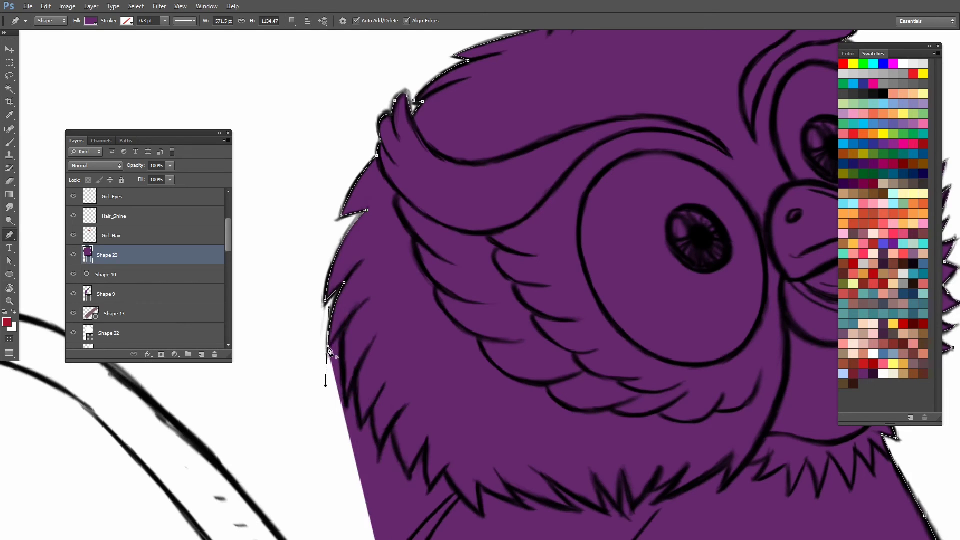
left_click(328, 346, "alt")
Step: Trace the zigzag feather tips further down the left side
left_click(345, 328)
left_click_drag(345, 327, 313, 253)
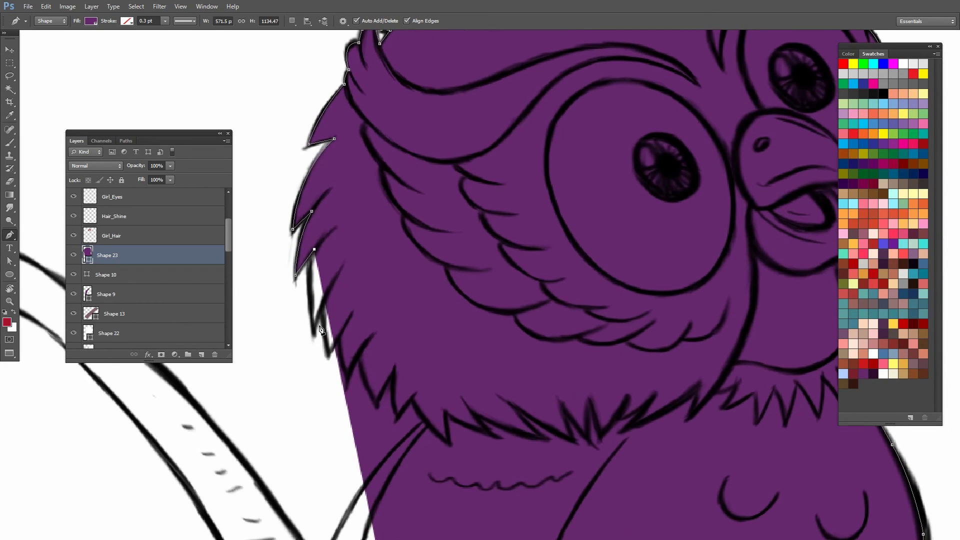
left_click_drag(312, 327, 322, 365)
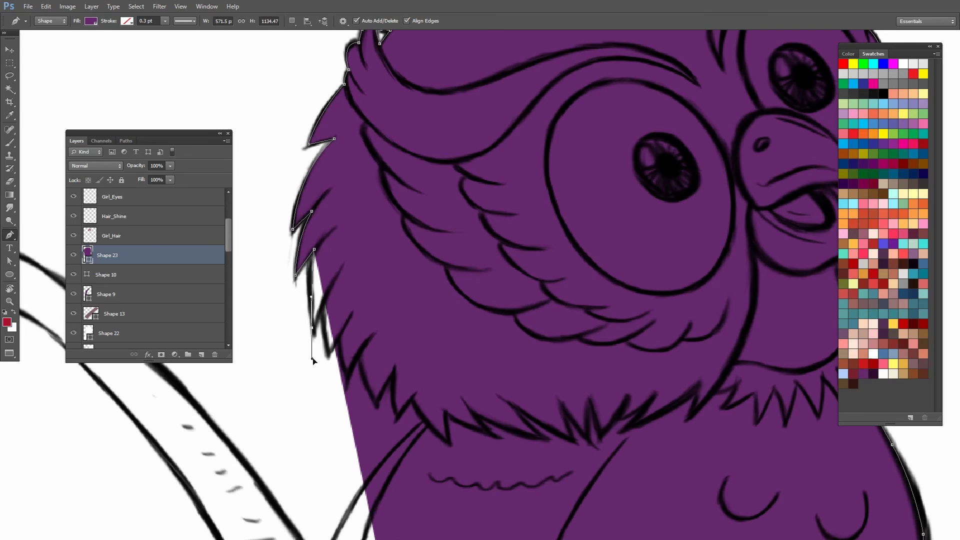
left_click(312, 328, "alt")
left_click(325, 302)
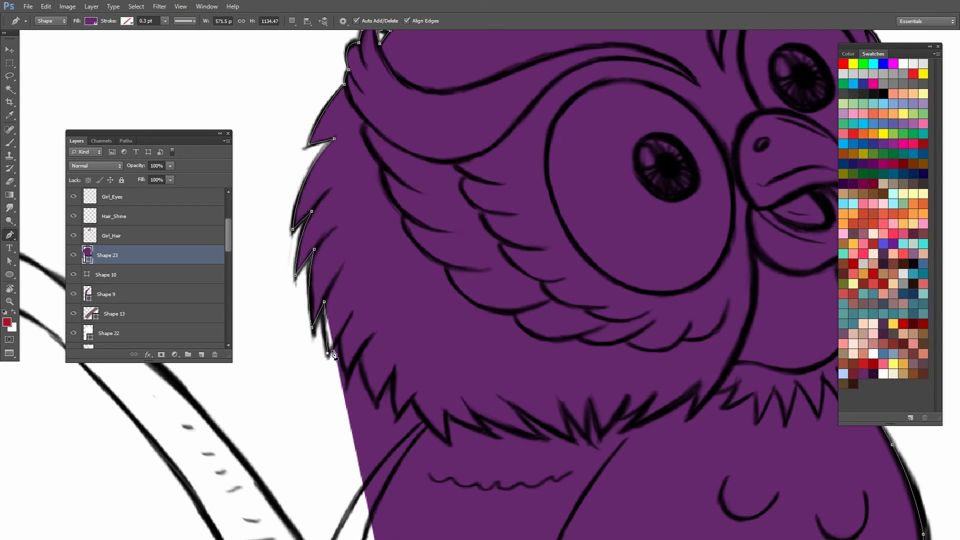
left_click(328, 353)
left_click_drag(329, 353, 338, 302)
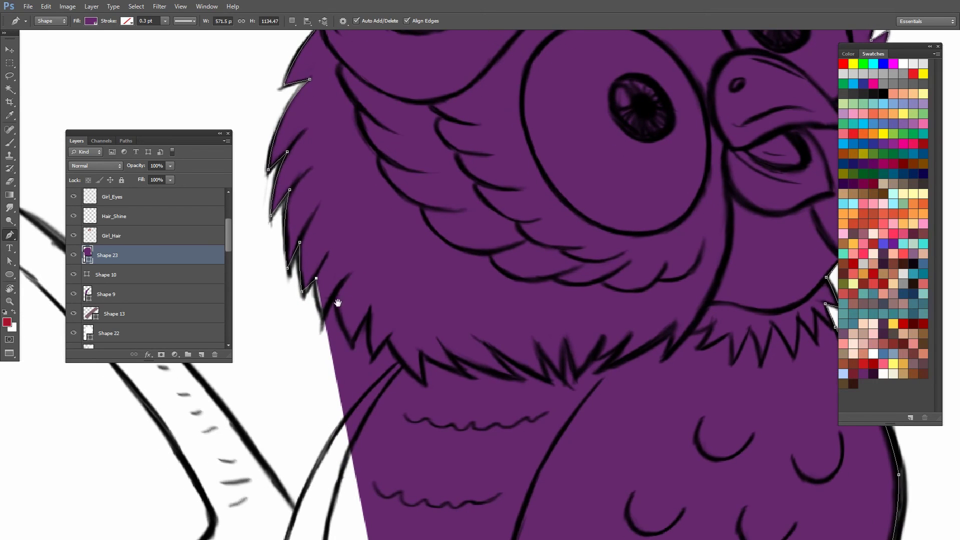
Step: Outline the last tufts below the chin to the neck fringe above the chest
left_click(315, 279)
left_click_drag(323, 318, 332, 328)
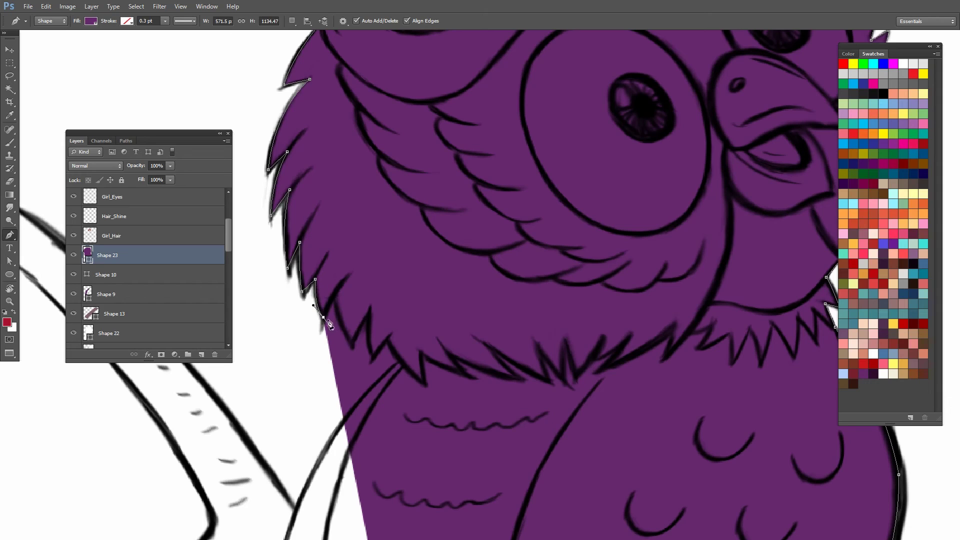
left_click(333, 296)
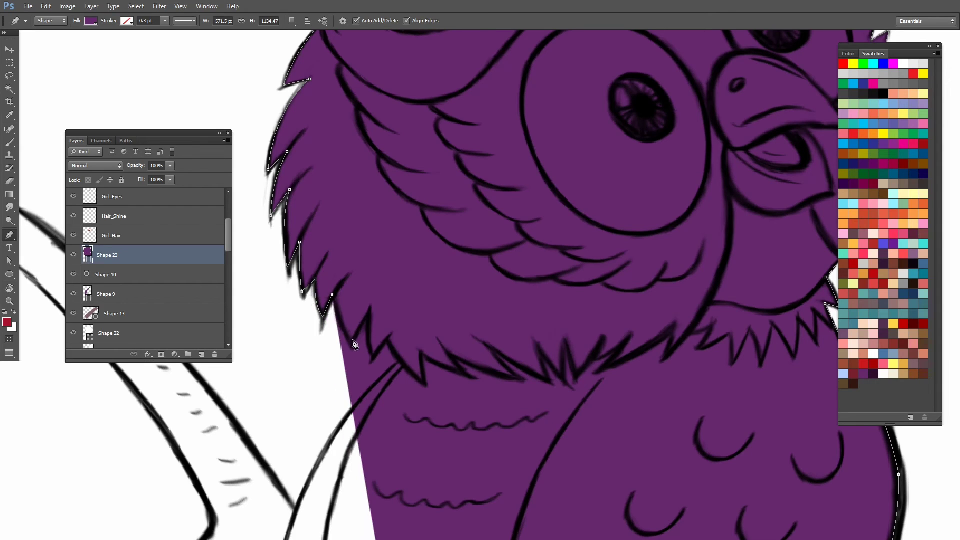
left_click_drag(363, 349, 402, 290)
left_click(368, 314)
left_click(385, 303)
Step: Extend the purple owl shape down the wing's edge to its lower end and into the notch
left_click(382, 285)
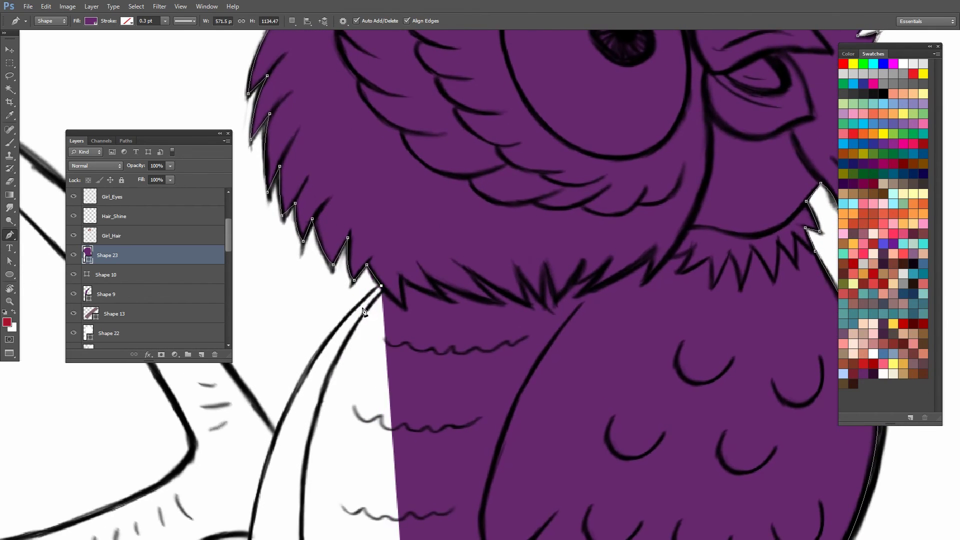
mouse_move(315, 372)
left_mouse_down()
mouse_move(404, 292)
mouse_move(354, 375)
left_mouse_up()
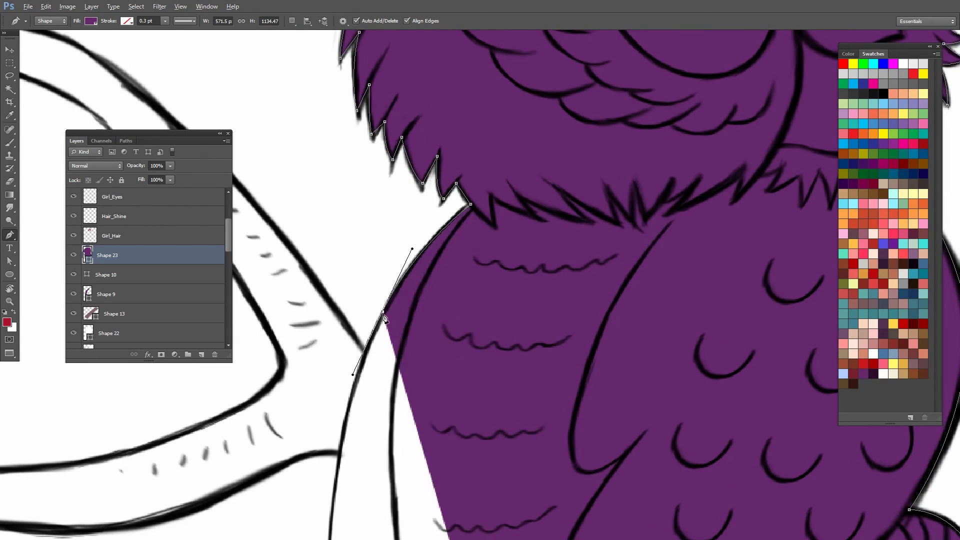
left_click_drag(355, 435, 393, 321)
left_click_drag(376, 358, 369, 429)
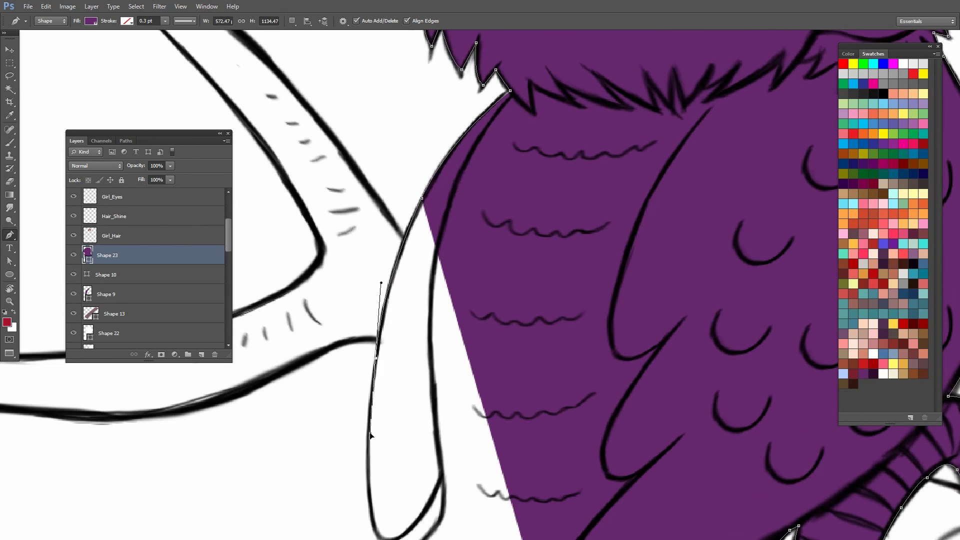
scroll(403, 374, "down", 5)
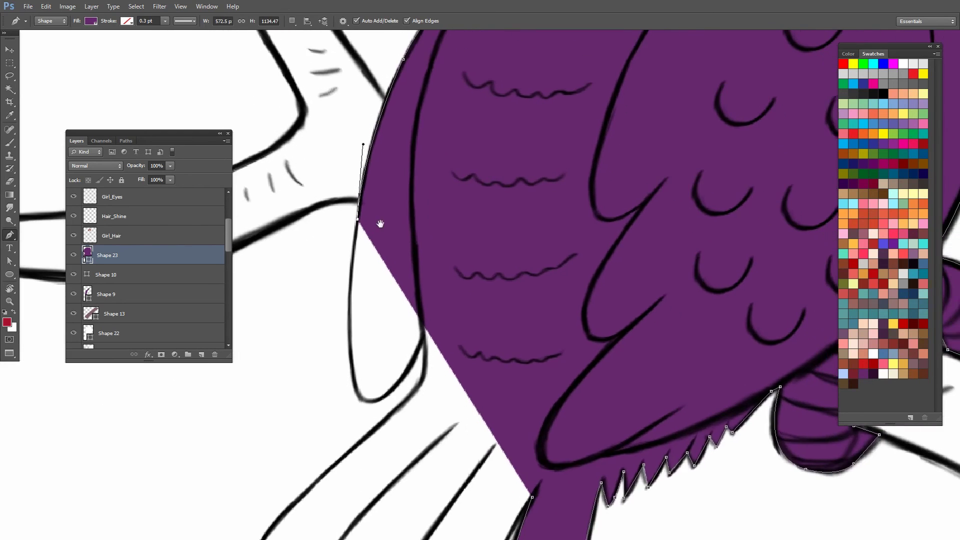
left_click_drag(370, 401, 404, 415)
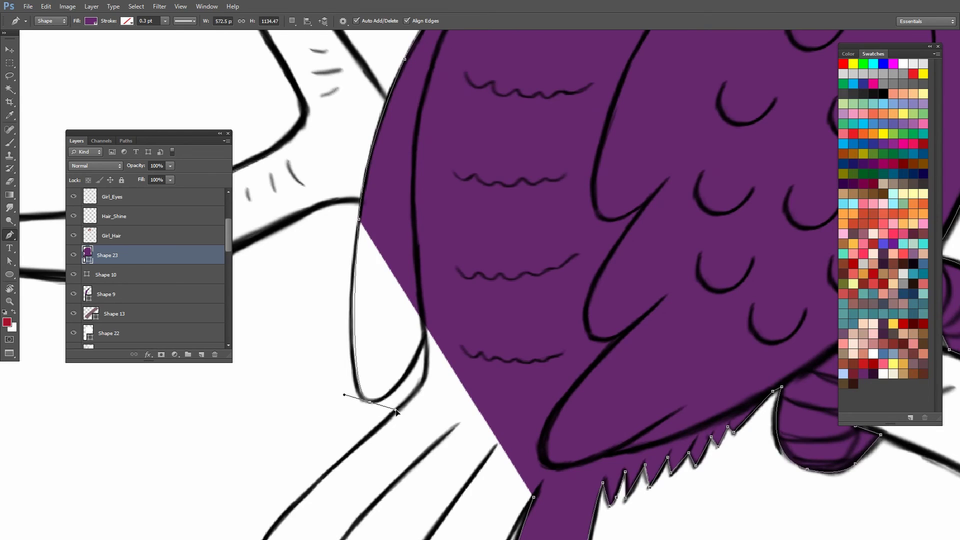
left_click(371, 401, "alt")
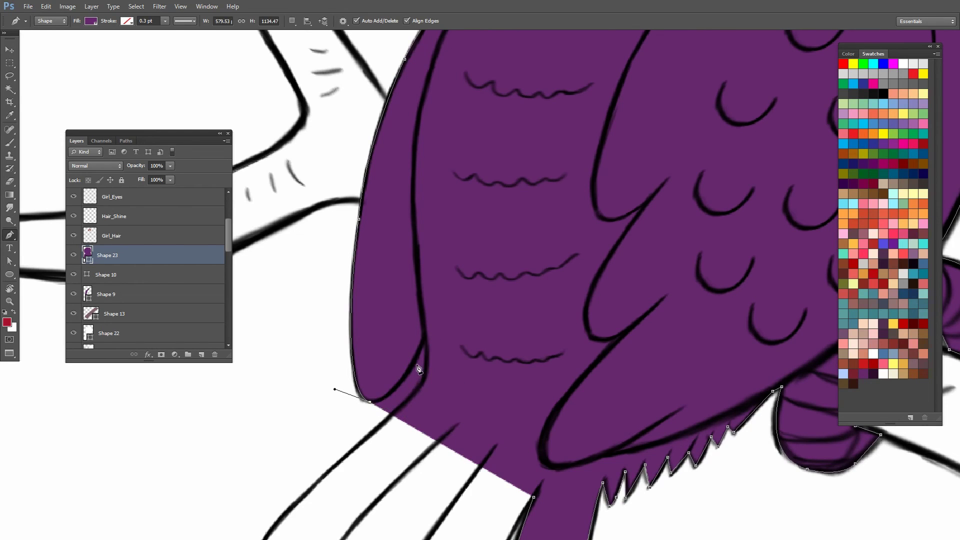
left_click_drag(425, 336, 447, 275)
left_click(425, 337, "alt")
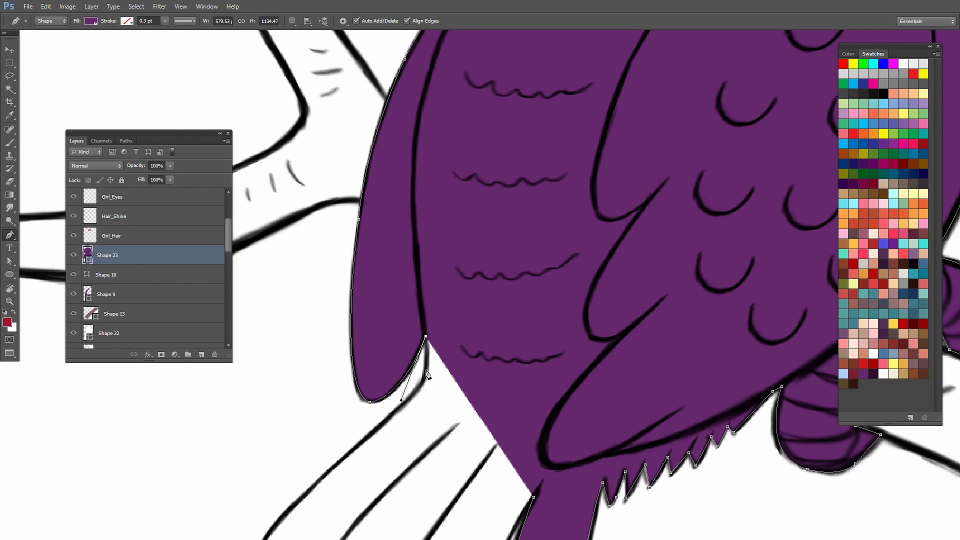
Step: Trace the purple outline around the first finger-like feather to its rounded tip
mouse_move(412, 384)
left_mouse_down()
mouse_move(433, 265)
mouse_move(414, 296)
left_mouse_up()
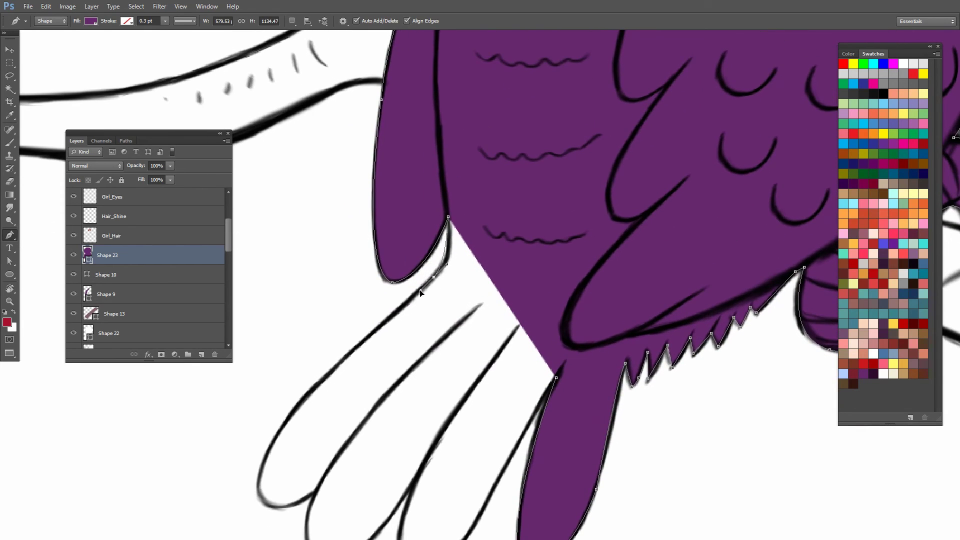
left_click(434, 276, "alt")
left_click_drag(349, 353, 385, 311)
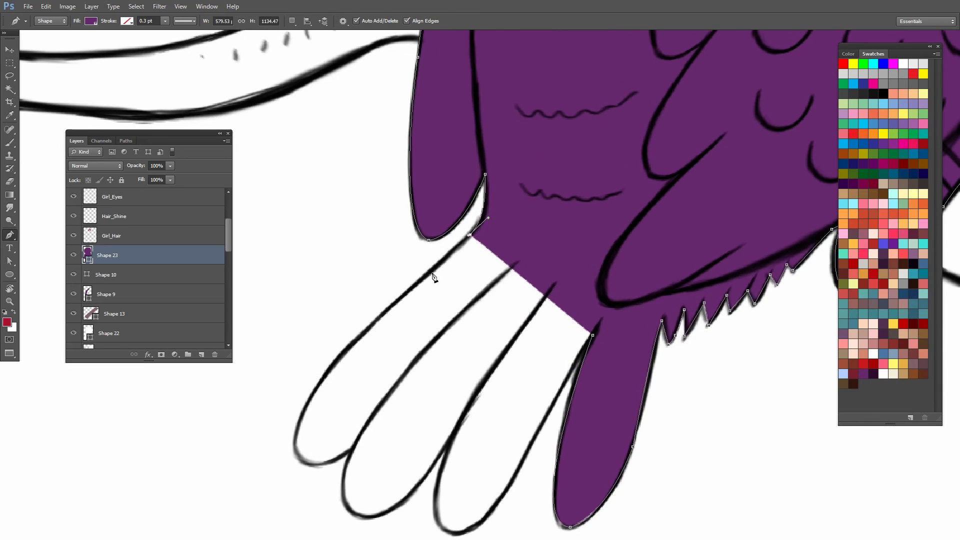
left_click_drag(470, 234, 452, 252)
left_click(404, 297)
left_click_drag(404, 297, 430, 256)
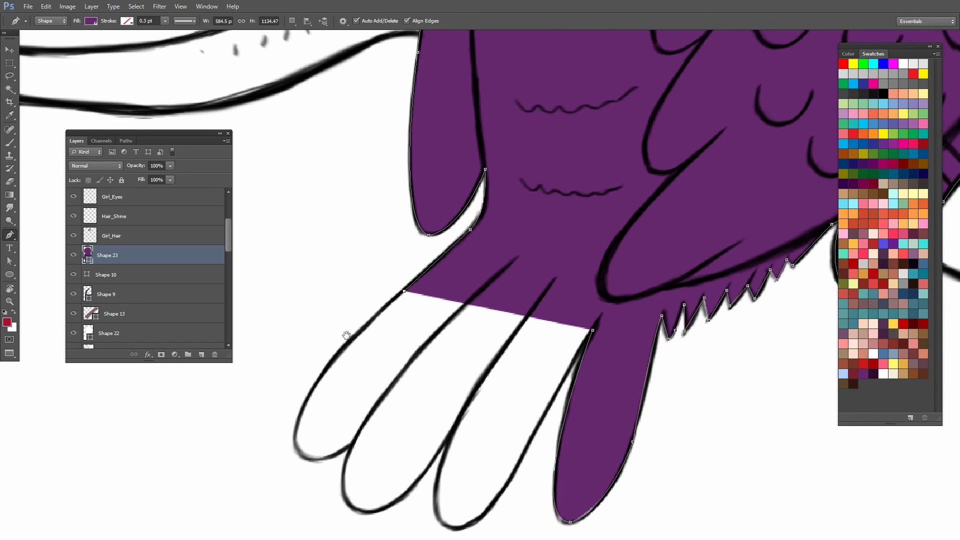
left_click_drag(322, 391, 306, 453)
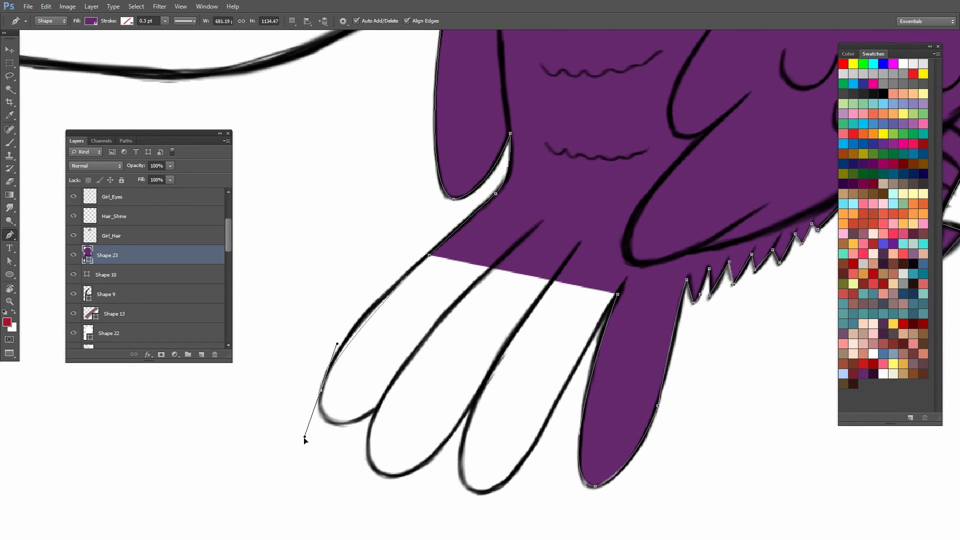
left_click(323, 392, "alt")
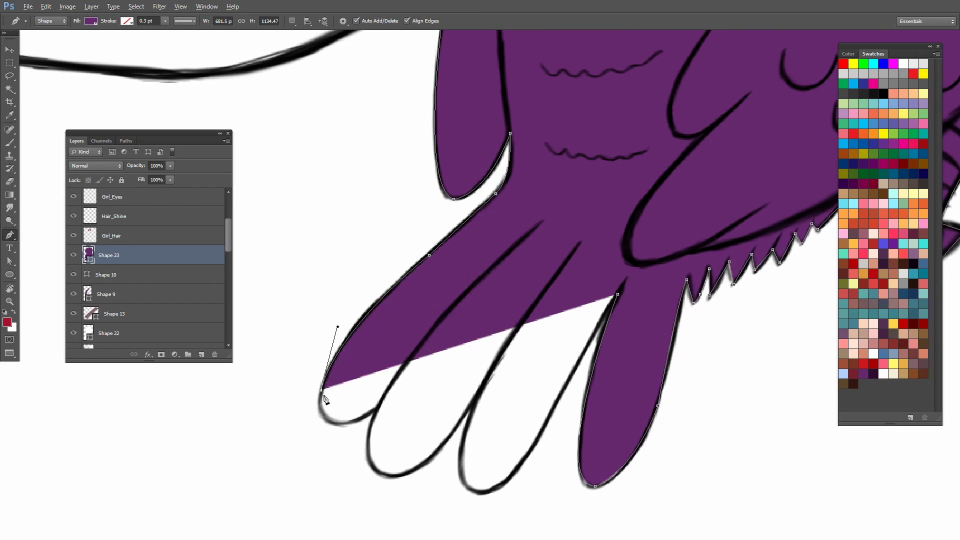
Step: Carry the outline around the remaining feather tips back up to where they meet the wing
mouse_move(413, 400)
left_mouse_down()
mouse_move(421, 350)
mouse_move(444, 332)
left_mouse_up()
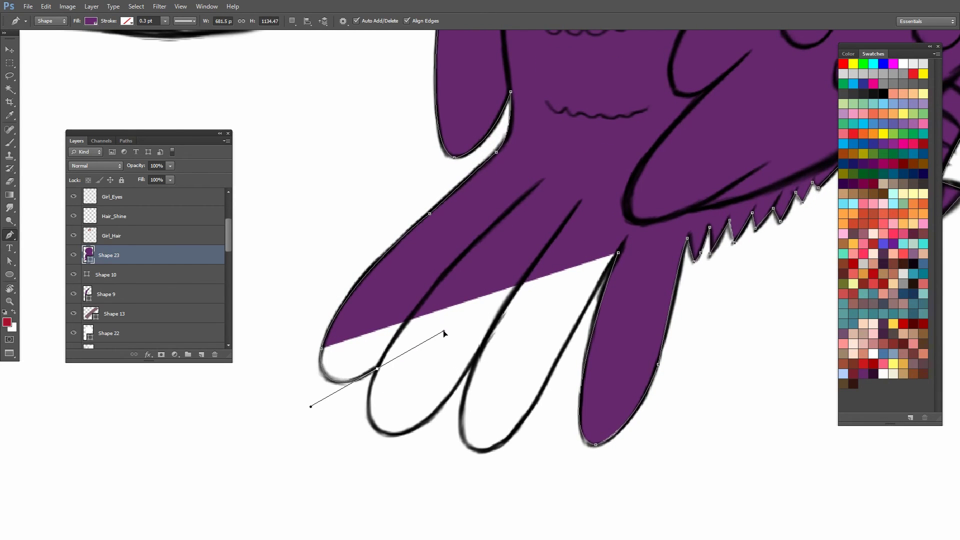
mouse_move(404, 417)
left_mouse_down()
mouse_move(400, 367)
mouse_move(455, 372)
left_mouse_up()
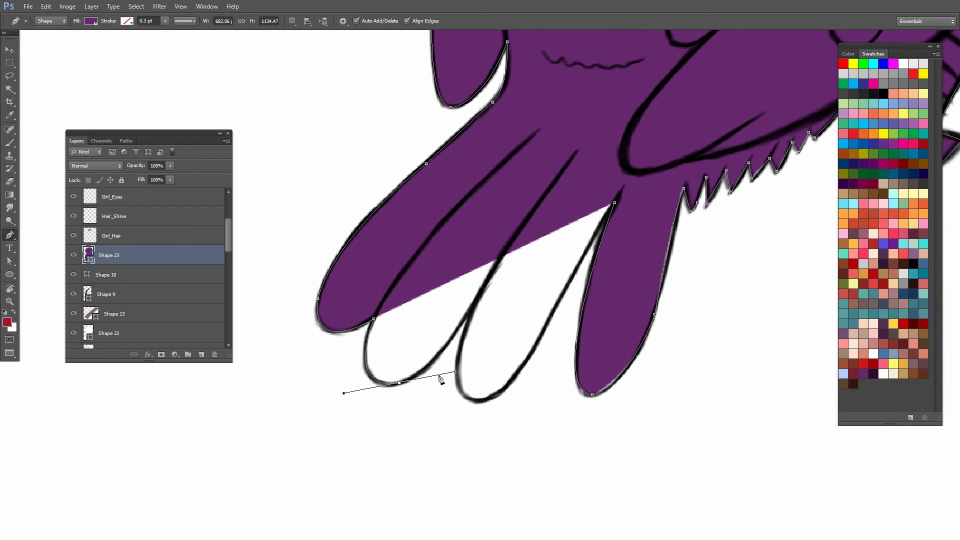
left_click(399, 384)
left_click_drag(455, 333, 481, 293)
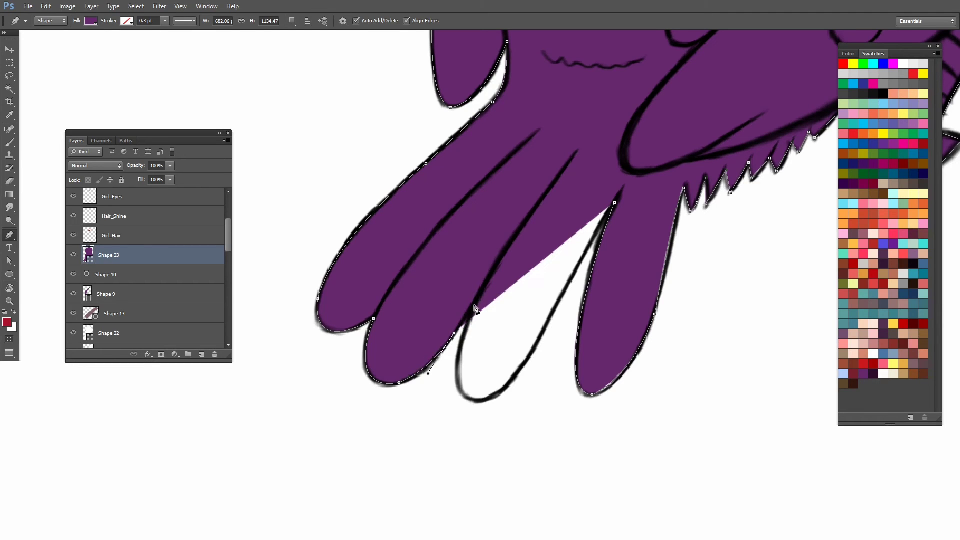
left_click(476, 306)
mouse_move(504, 375)
left_mouse_down()
mouse_move(479, 345)
mouse_move(521, 362)
left_mouse_up()
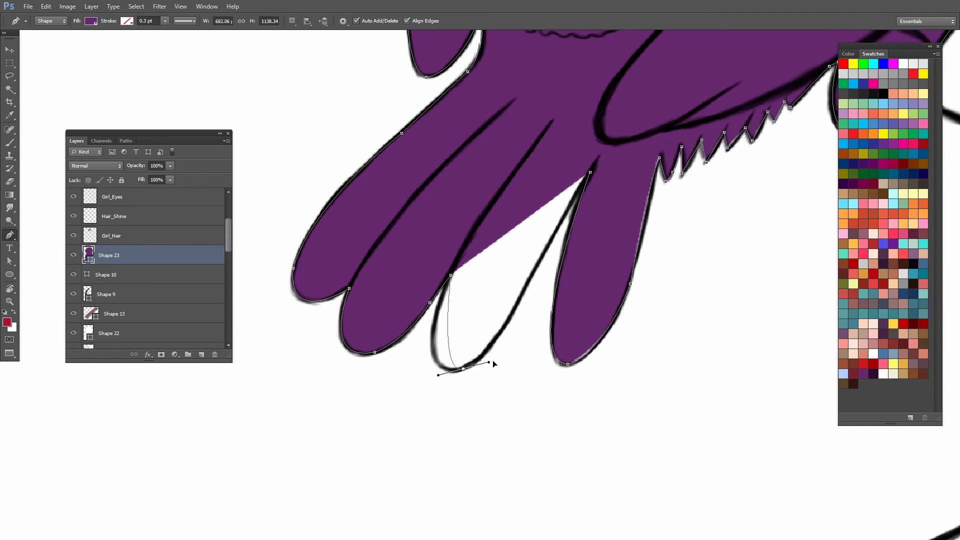
left_click(464, 369, "alt")
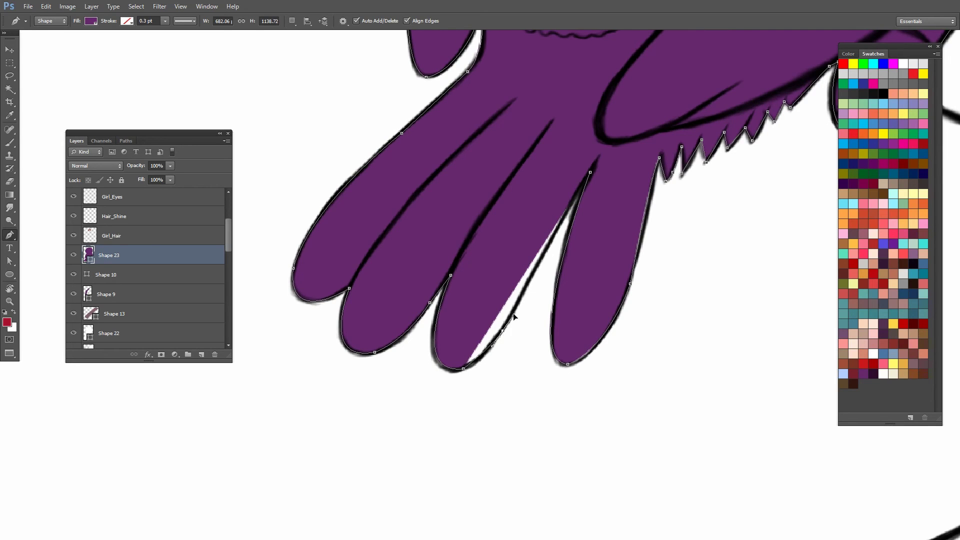
left_click(502, 332)
left_click_drag(524, 315, 516, 335)
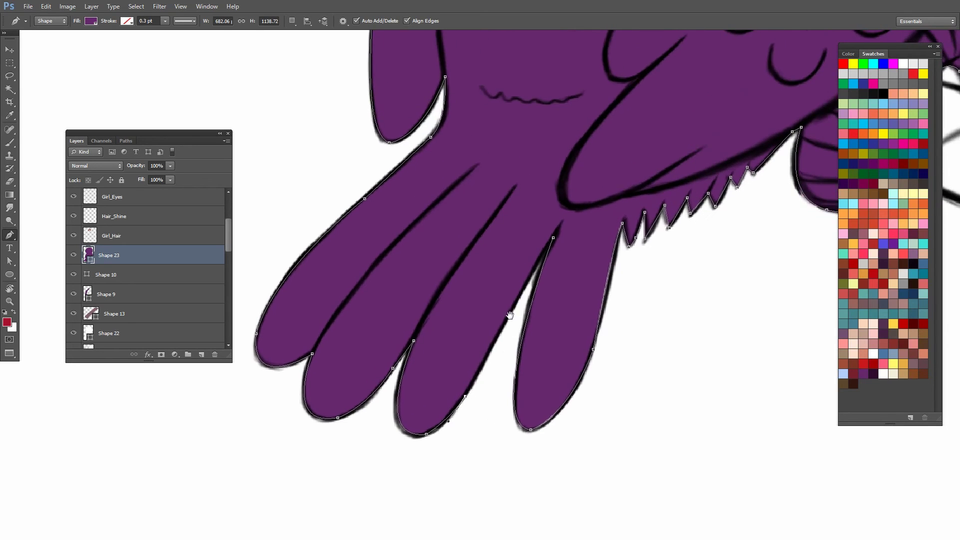
left_click(527, 282)
left_click_drag(610, 217, 575, 285)
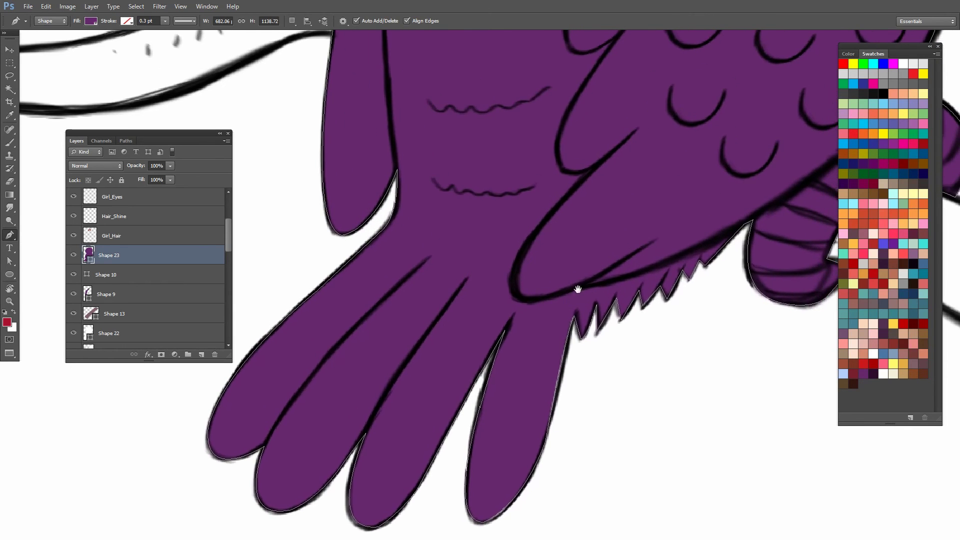
Step: Fill the owl's Shape 23 with a tan peach swatch colour
key("ctrl+0")
left_click(436, 289)
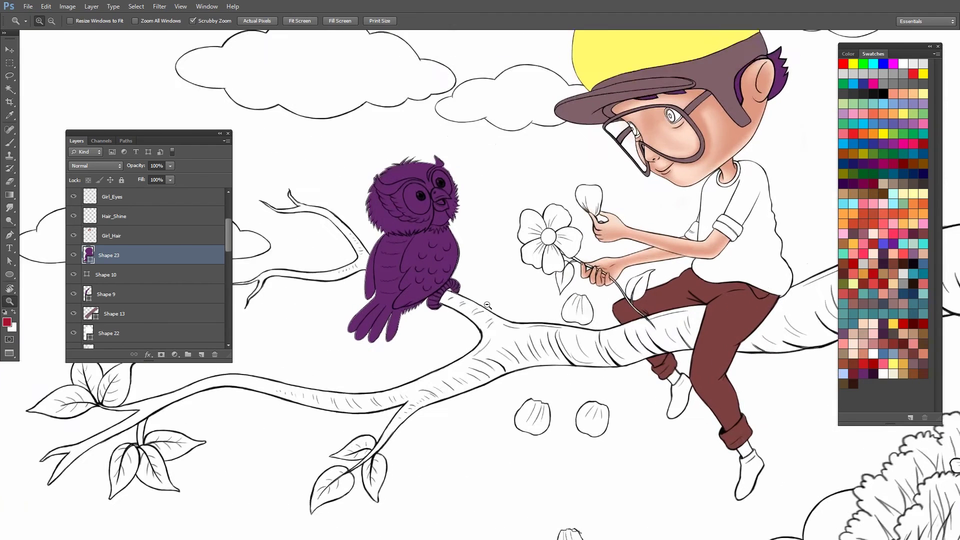
left_click(903, 337)
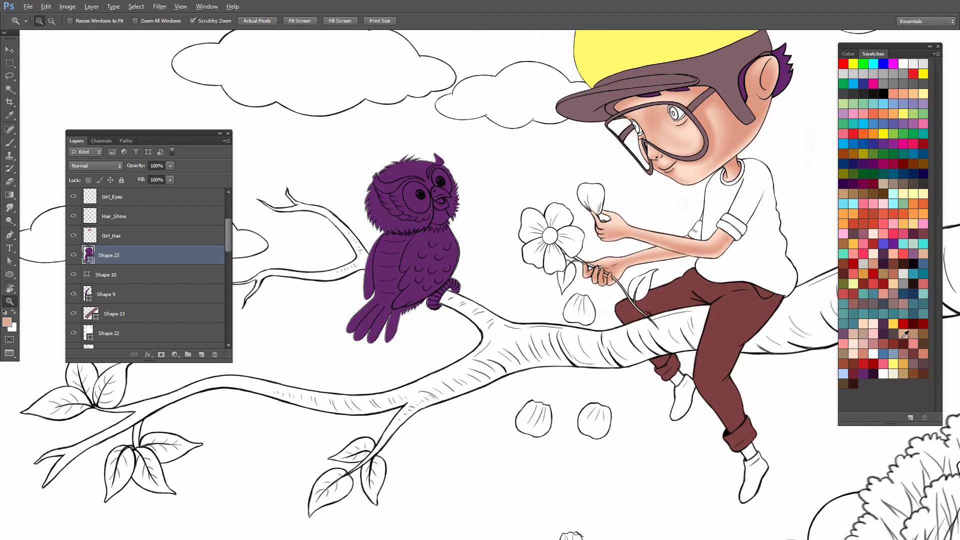
key("alt+BackSpace")
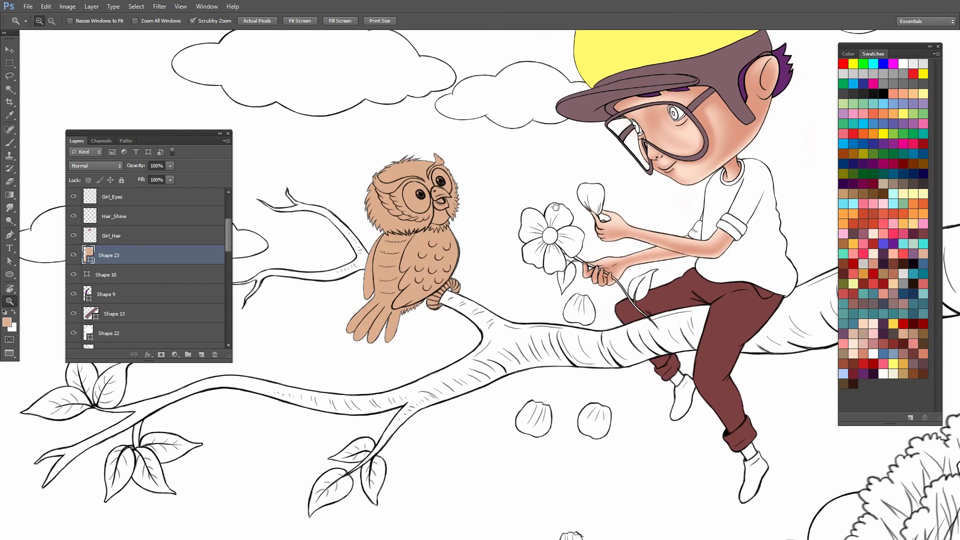
Step: Look over the flower, owl body and branch up close, then zoom out to the whole scene
left_click_drag(556, 207, 509, 273)
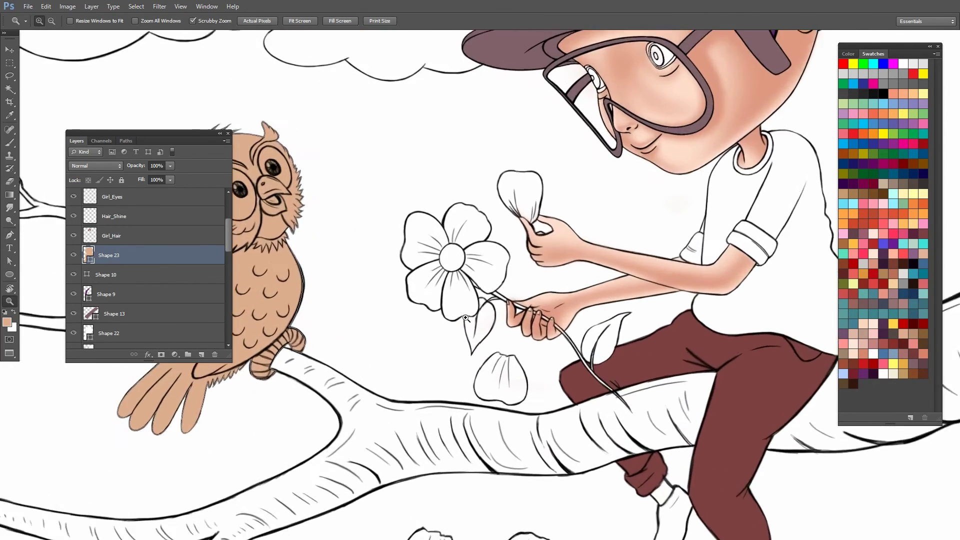
left_click_drag(434, 290, 472, 284)
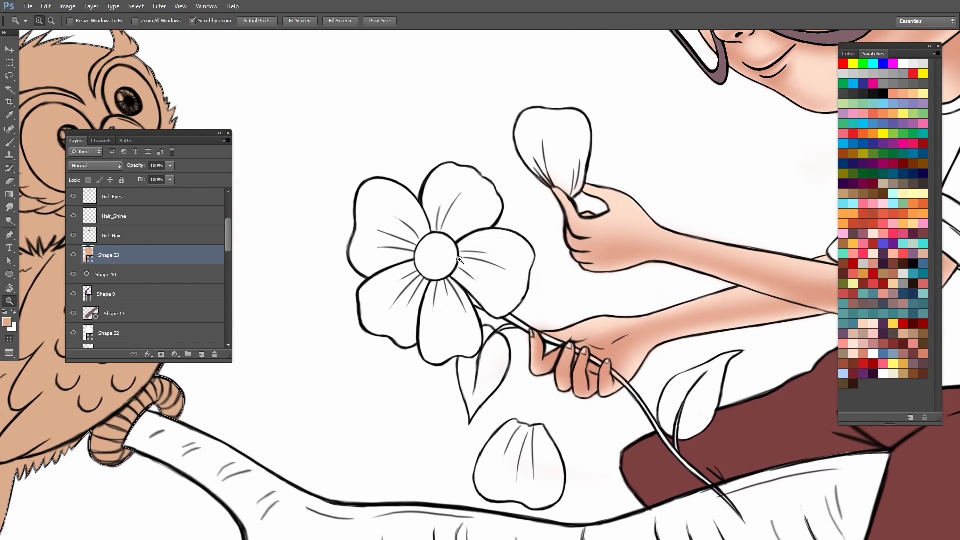
left_click_drag(366, 318, 390, 278)
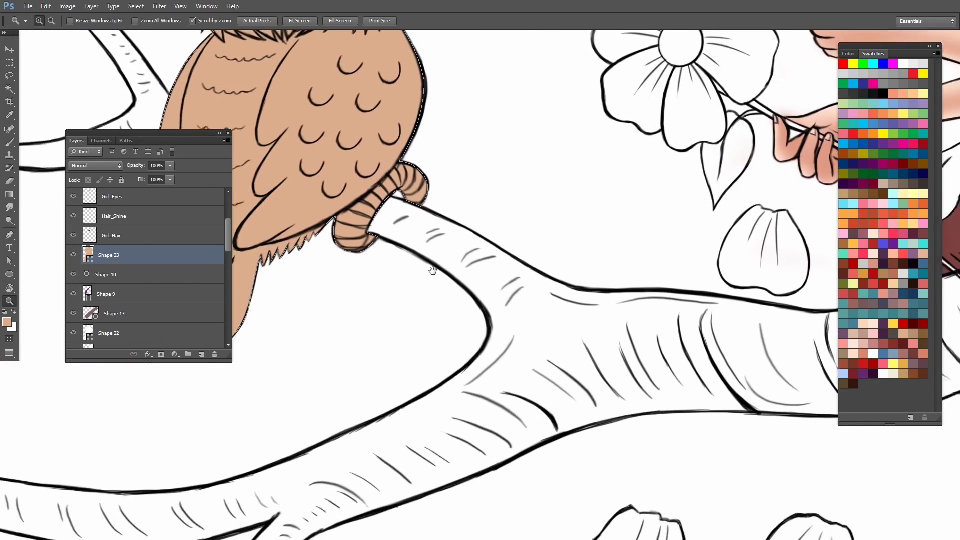
key("ctrl+minus")
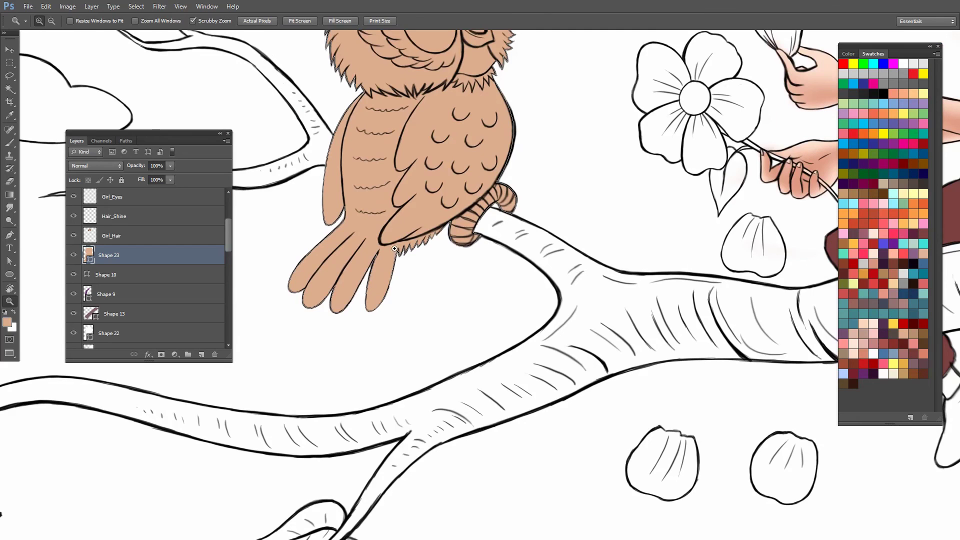
key("ctrl+minus")
key("ctrl+minus")
key("ctrl+minus")
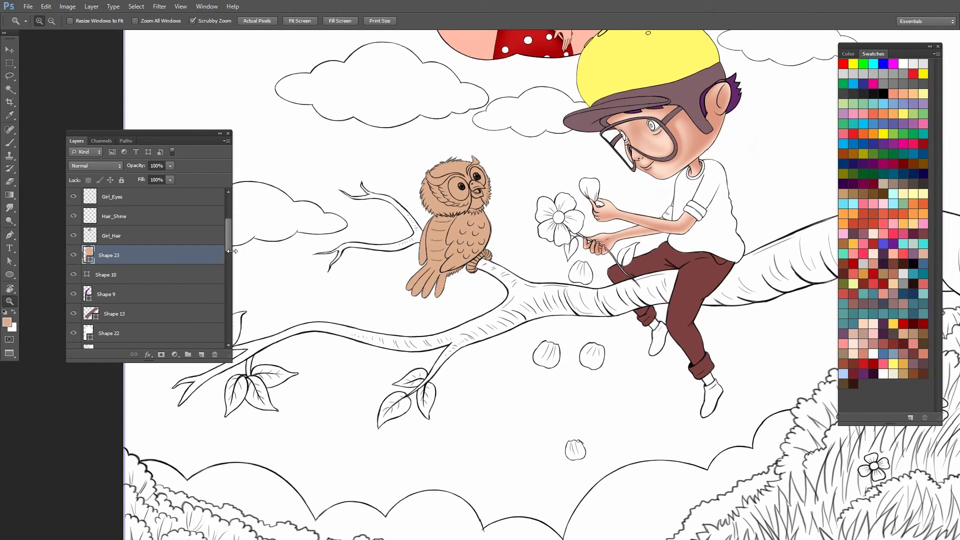
Step: Select the Body_Colour group in the Layers panel as the target for new shapes
scroll(228, 247, "down", 3)
scroll(228, 260, "down", 3)
scroll(227, 285, "down", 3)
scroll(228, 311, "down", 3)
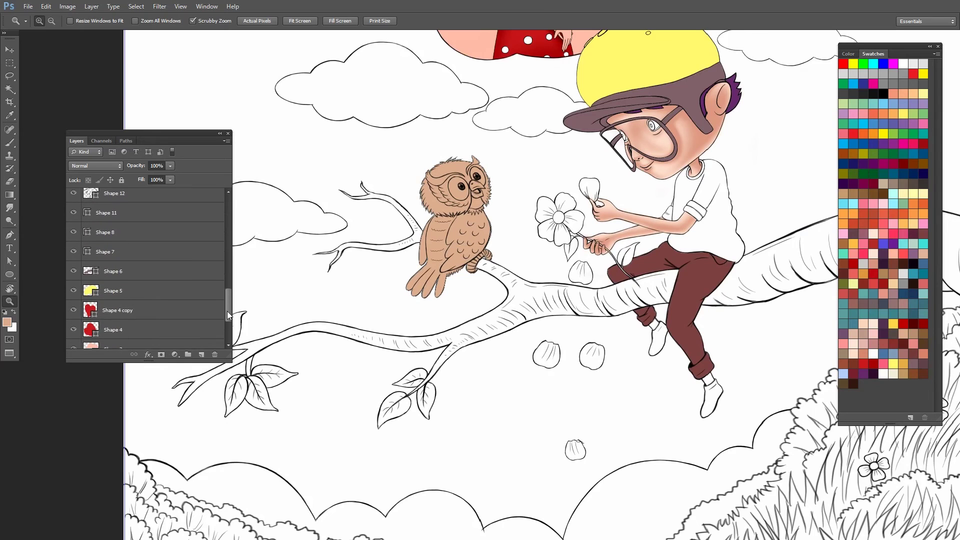
scroll(227, 311, "down", 1)
scroll(227, 315, "down", 1)
scroll(225, 320, "down", 1)
scroll(200, 328, "down", 1)
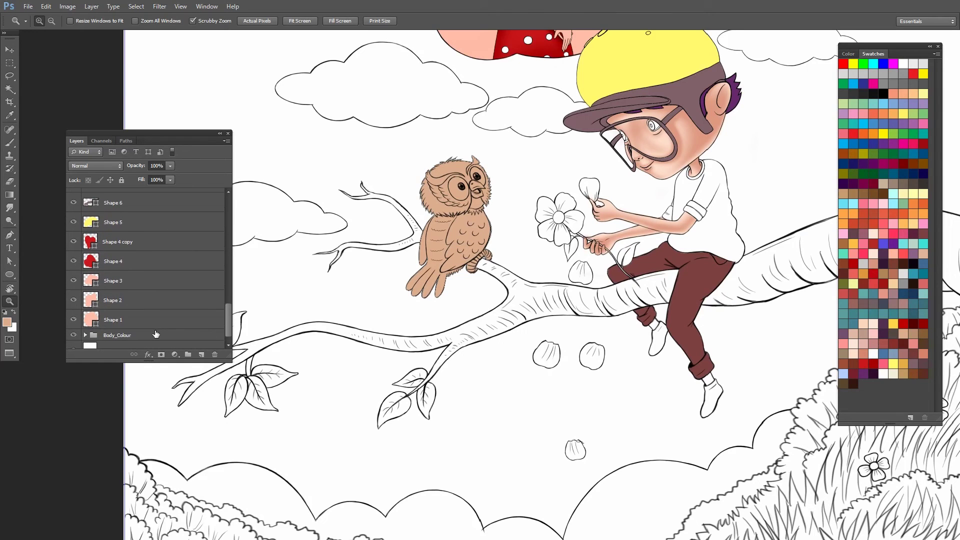
left_click(152, 337)
scroll(227, 322, "down", 1)
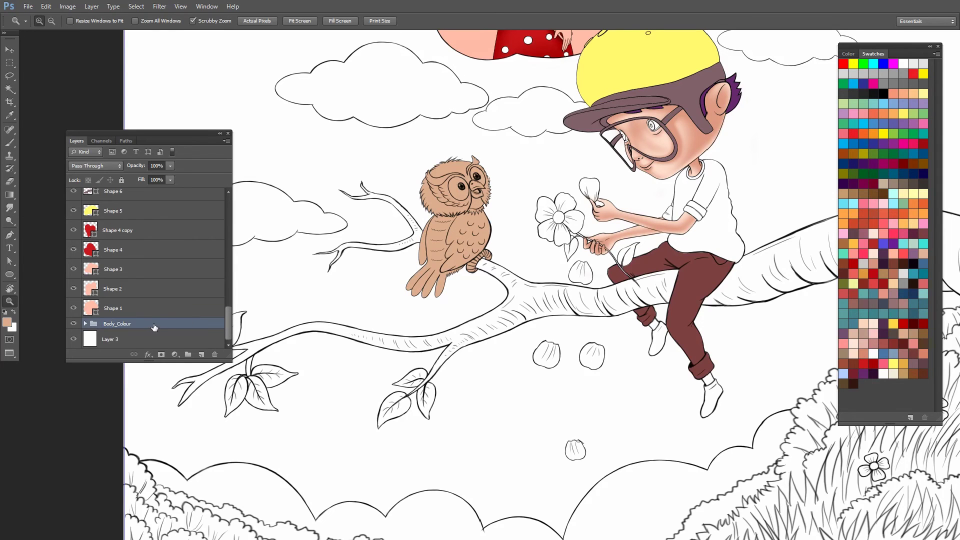
Step: Hide all panels in full-screen mode and zoom in on the left branch tip with the Pen tool
key("f")
key("f")
key("Tab")
key("Tab")
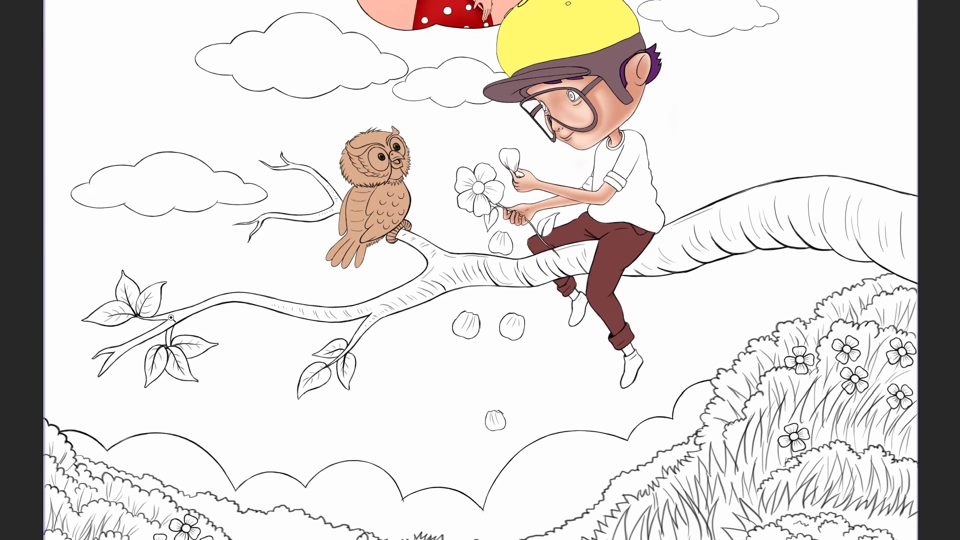
left_click_drag(108, 382, 212, 316)
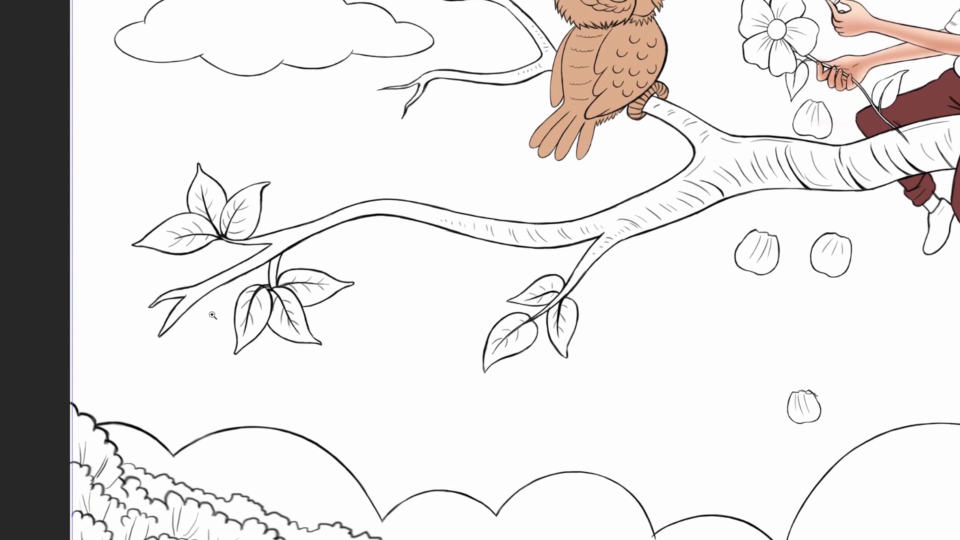
key("p")
left_click(156, 320)
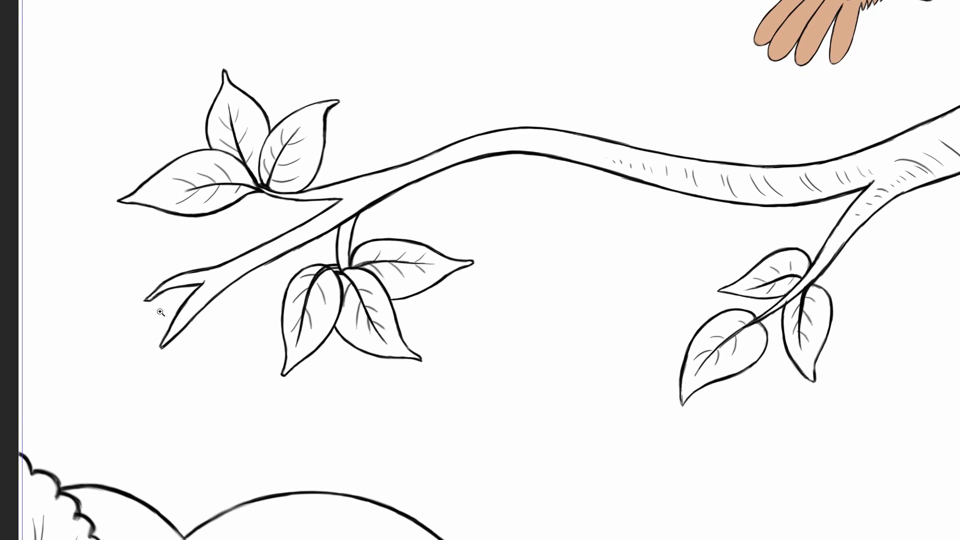
Step: Start a red shape around the forked twig at the branch's left end
left_click(145, 300)
left_click_drag(175, 286, 159, 294)
left_click(201, 284)
left_click(182, 305)
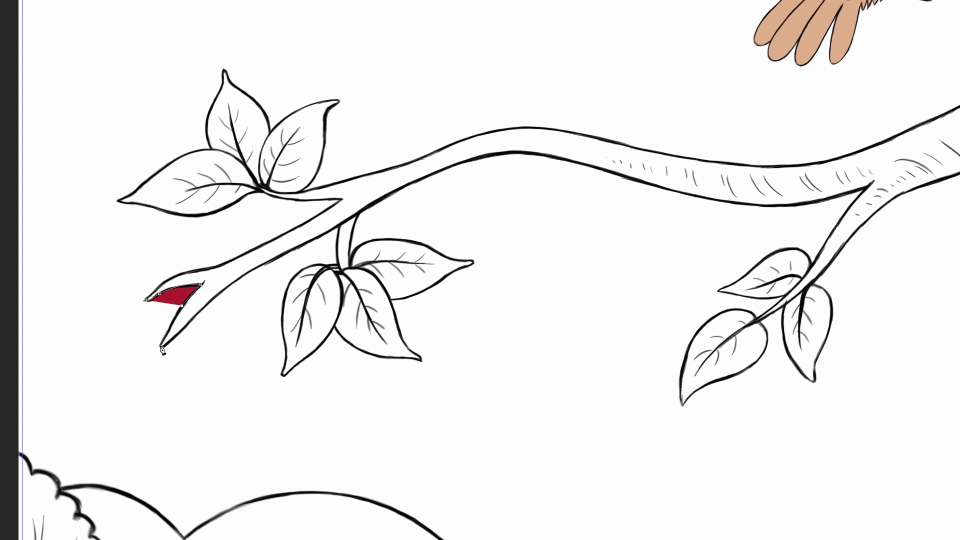
left_click(161, 345)
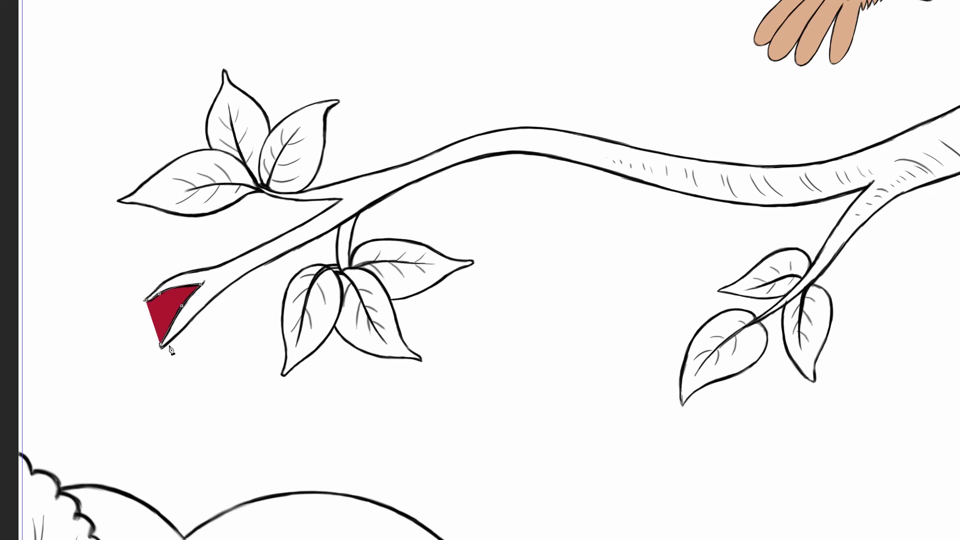
left_click(185, 326)
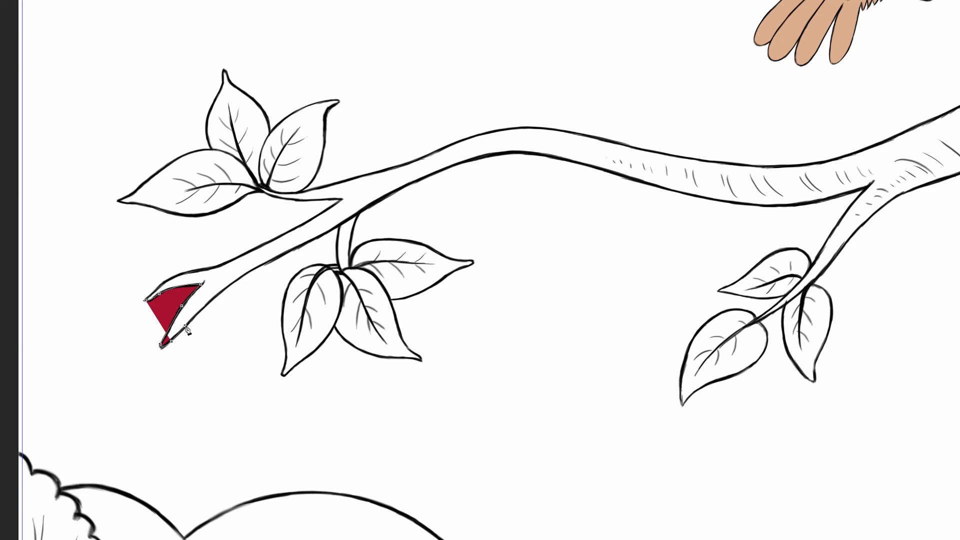
left_click(226, 287)
left_click(287, 253)
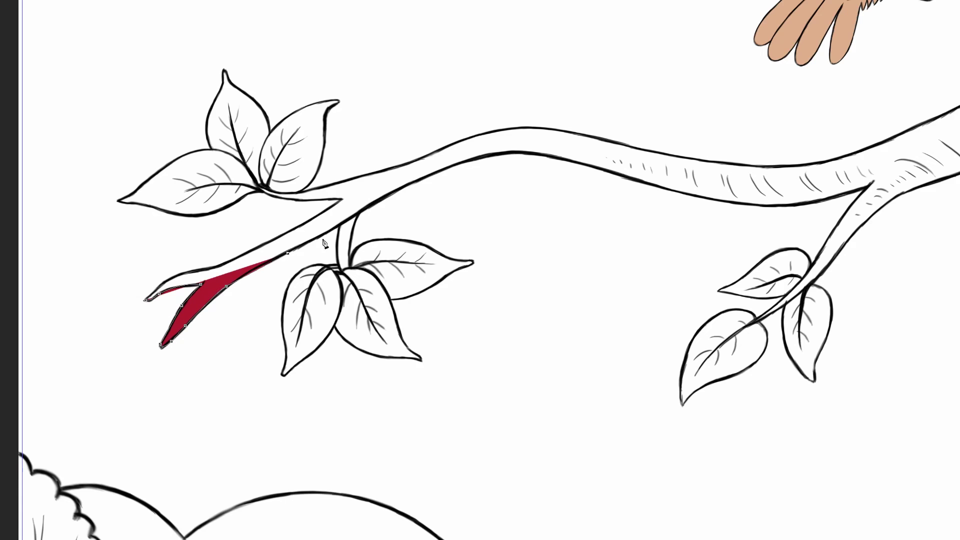
key("ctrl+z")
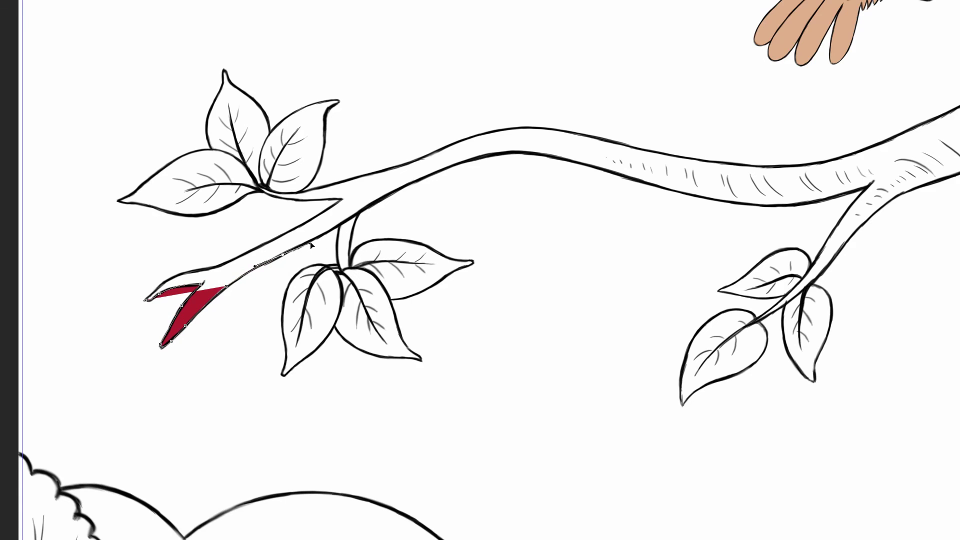
Step: Trace the branch edge to the stem junction and back along the branch underside
left_click_drag(310, 242, 311, 239)
left_click(318, 235)
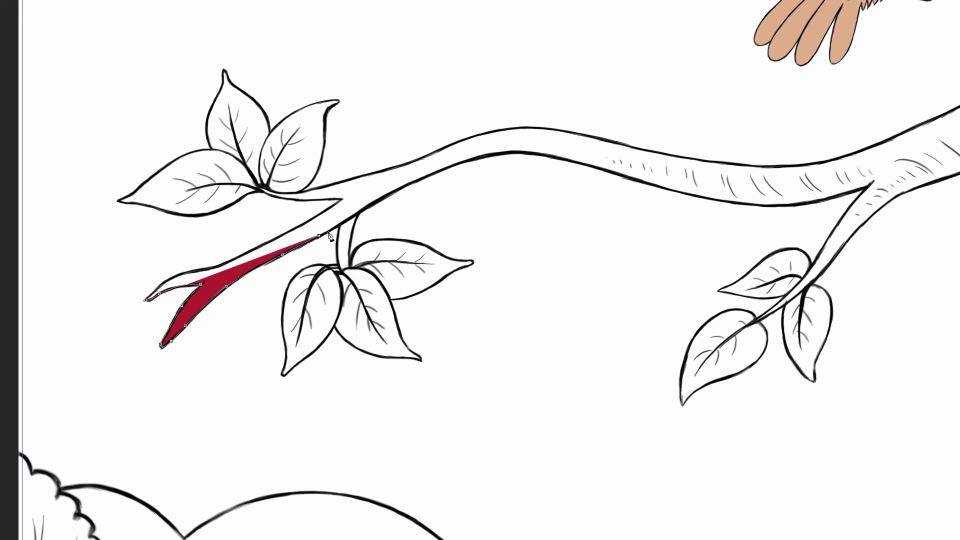
left_click(329, 231)
left_click(340, 223)
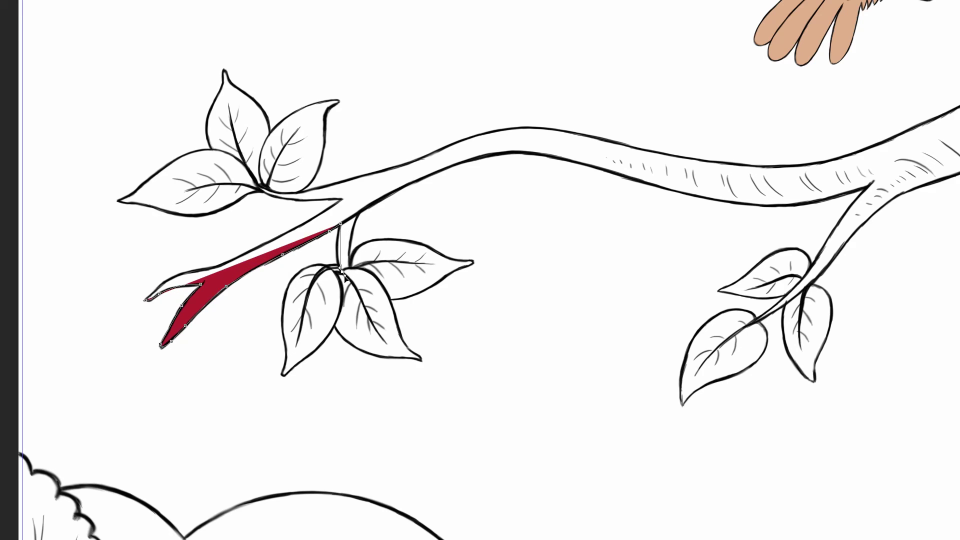
left_click_drag(338, 268, 344, 277)
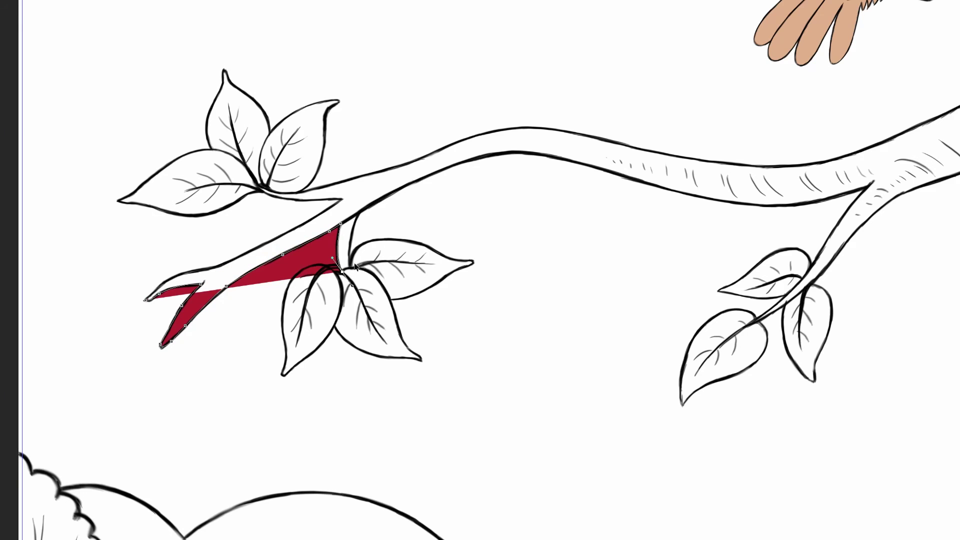
key("ctrl+z")
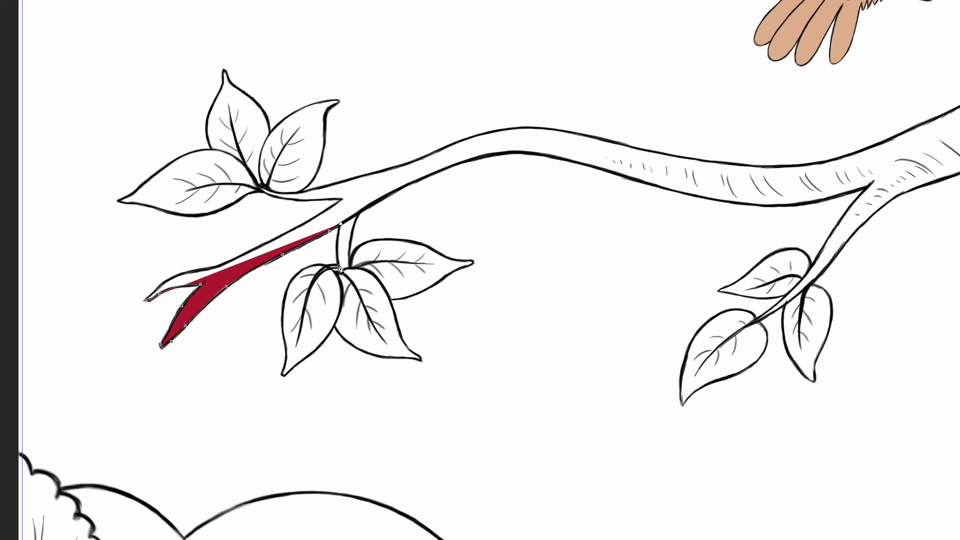
left_click(336, 244)
left_click(338, 264)
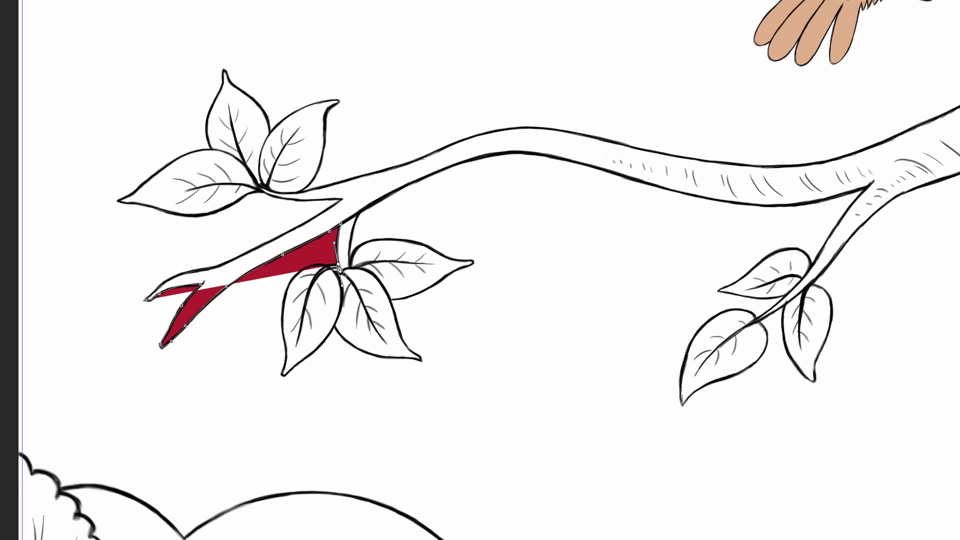
left_click(328, 265)
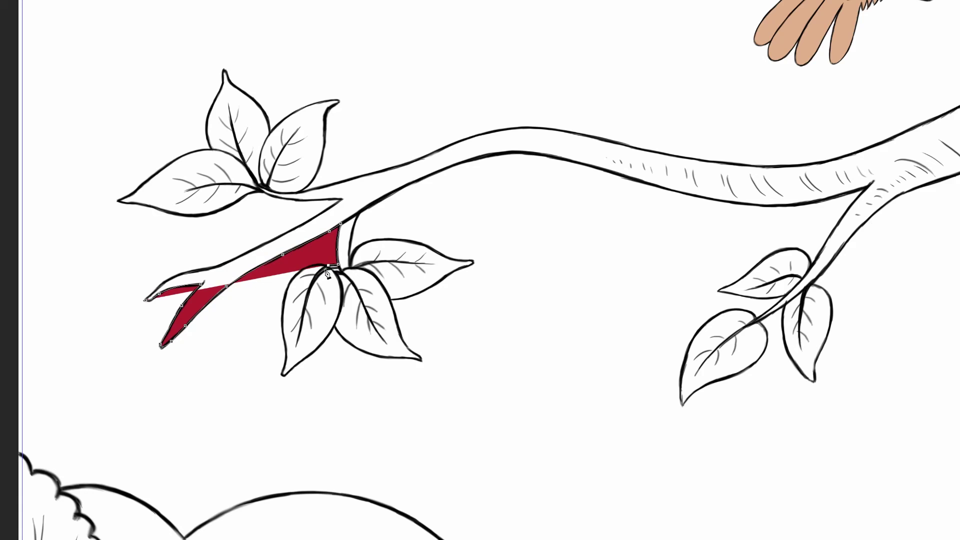
left_click(297, 275)
Step: Try extending the red shape down the leaf, remove the stray points, and finish at the branch junction
left_click_drag(261, 295, 296, 254)
left_click(315, 241)
left_click(316, 290)
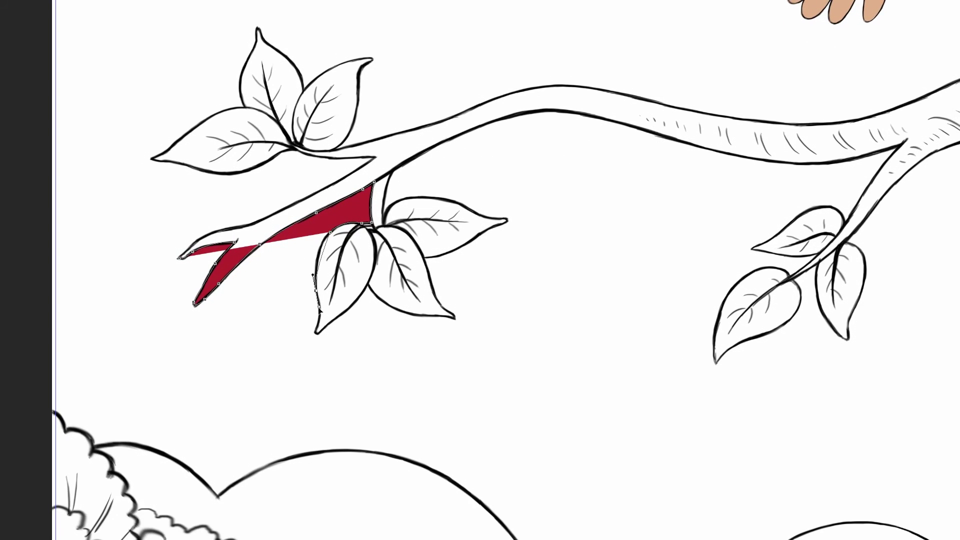
left_click(315, 331)
key("ctrl+z")
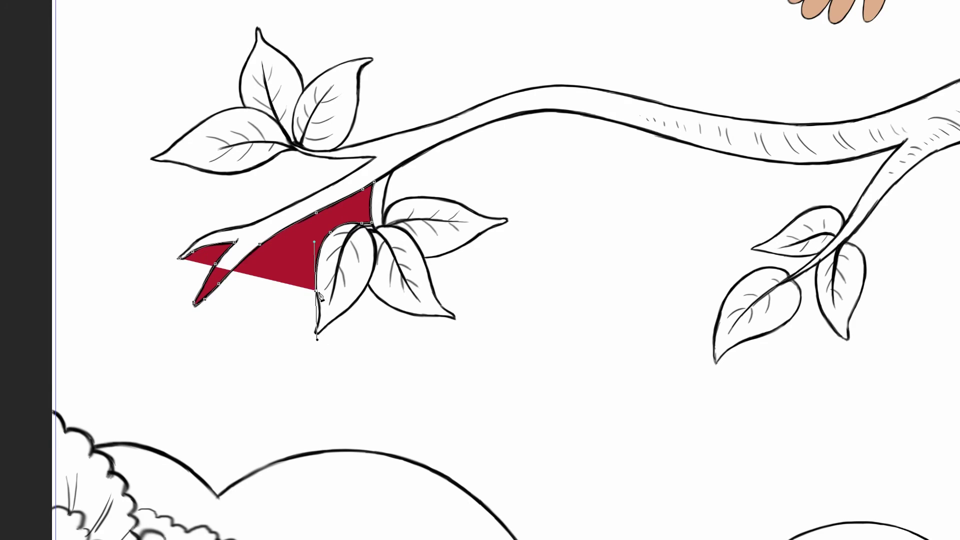
left_click(319, 308)
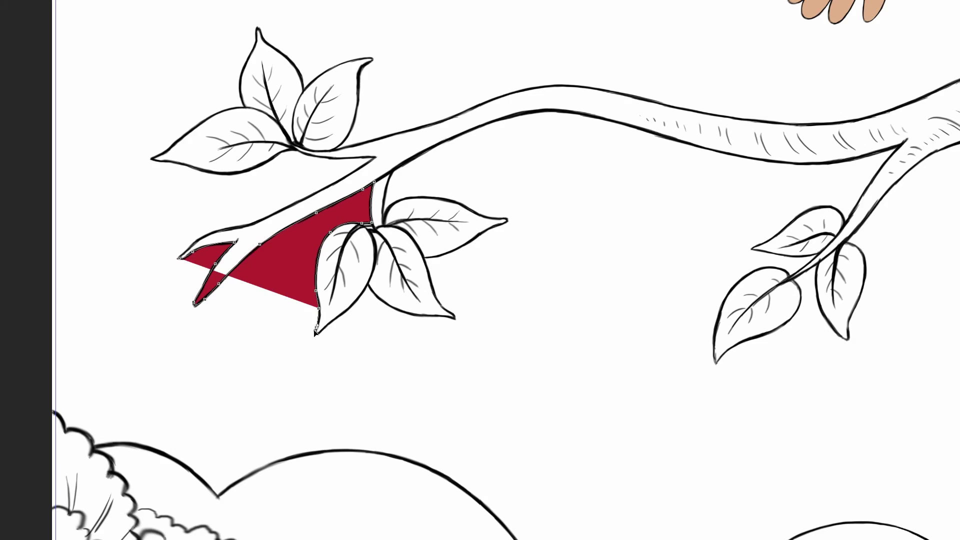
left_click(315, 331)
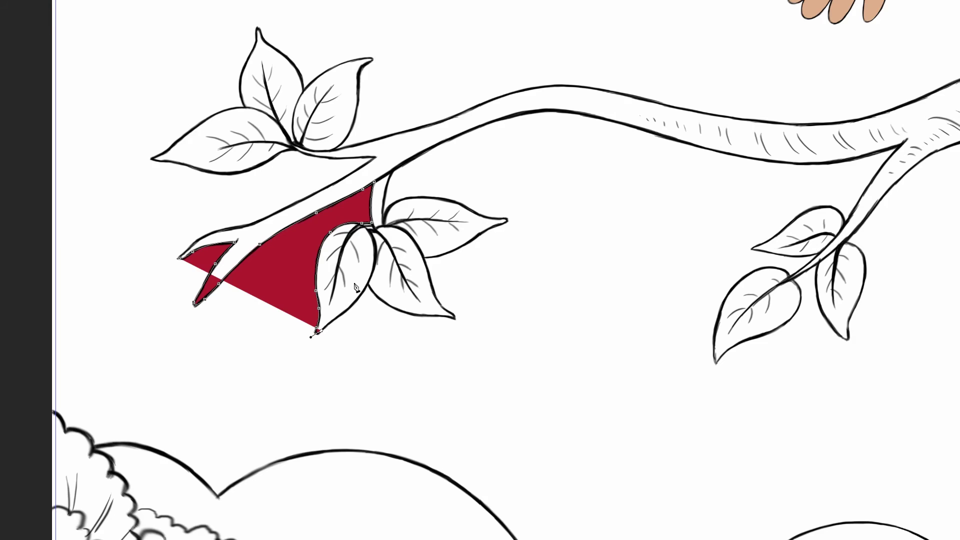
key("ctrl+z")
key("ctrl+z")
key("ctrl+z")
key("ctrl+z")
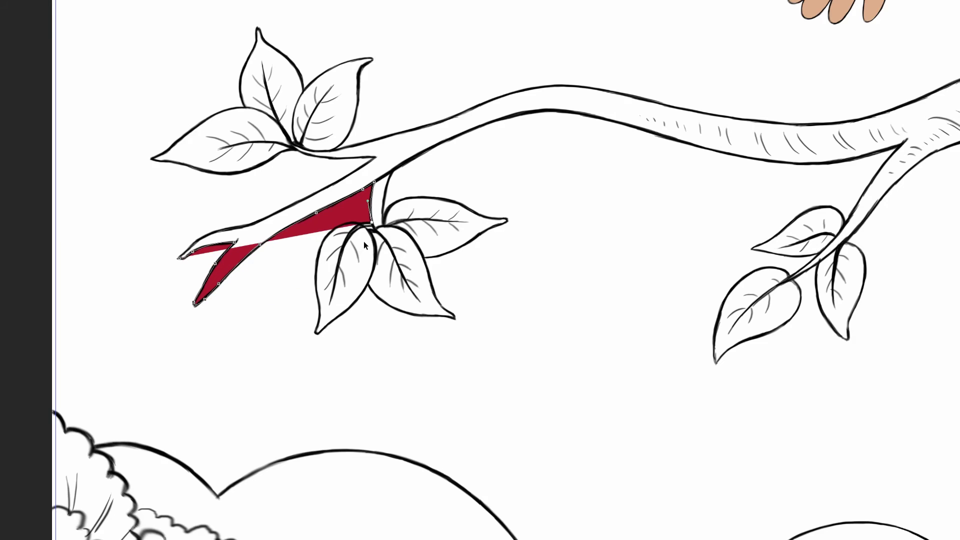
left_click(362, 225)
Step: Resume the red shape at the junction and curve it along the branch edge to the leafy twig
left_click(371, 231)
left_click(363, 224)
left_click(368, 229, "alt")
left_click_drag(367, 230, 382, 226)
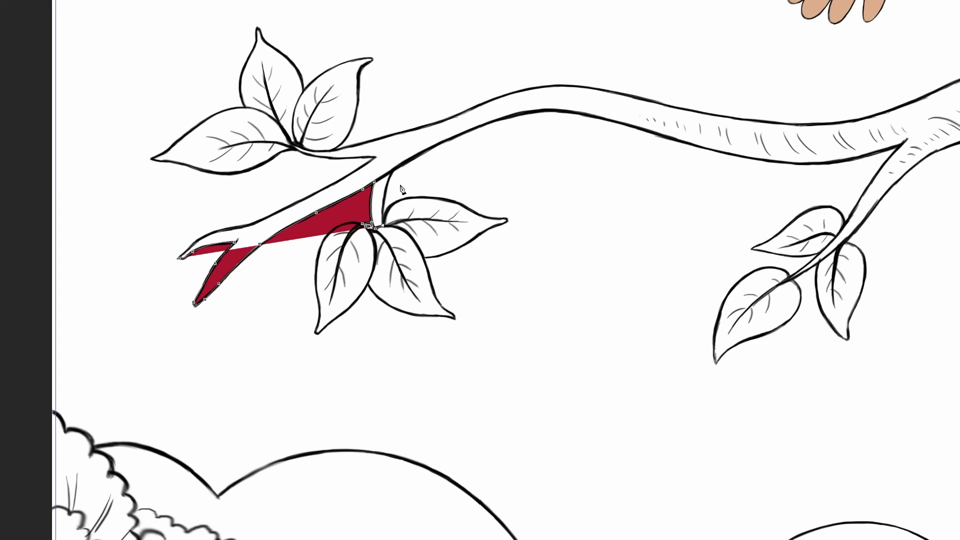
mouse_move(395, 169)
left_mouse_down()
mouse_move(411, 148)
mouse_move(400, 165)
left_mouse_up()
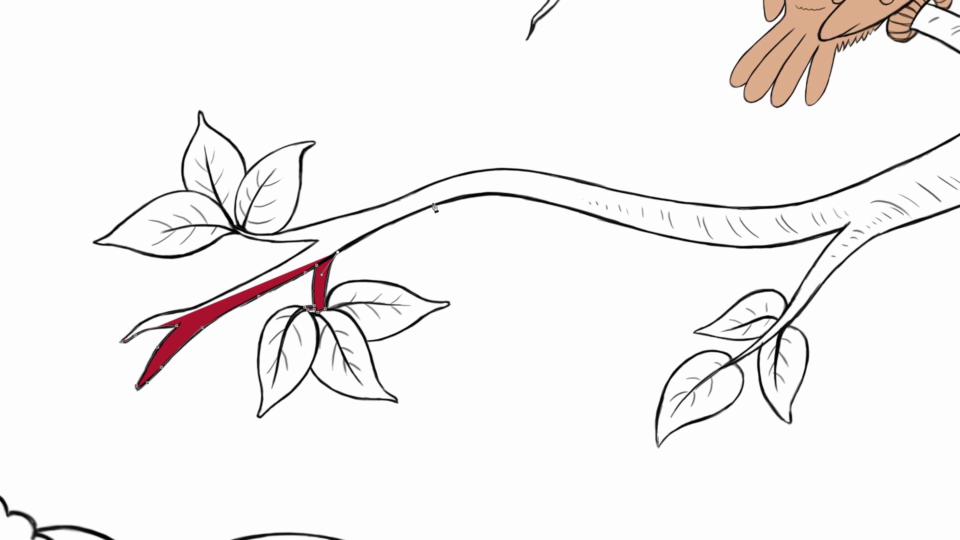
left_click_drag(438, 204, 504, 184)
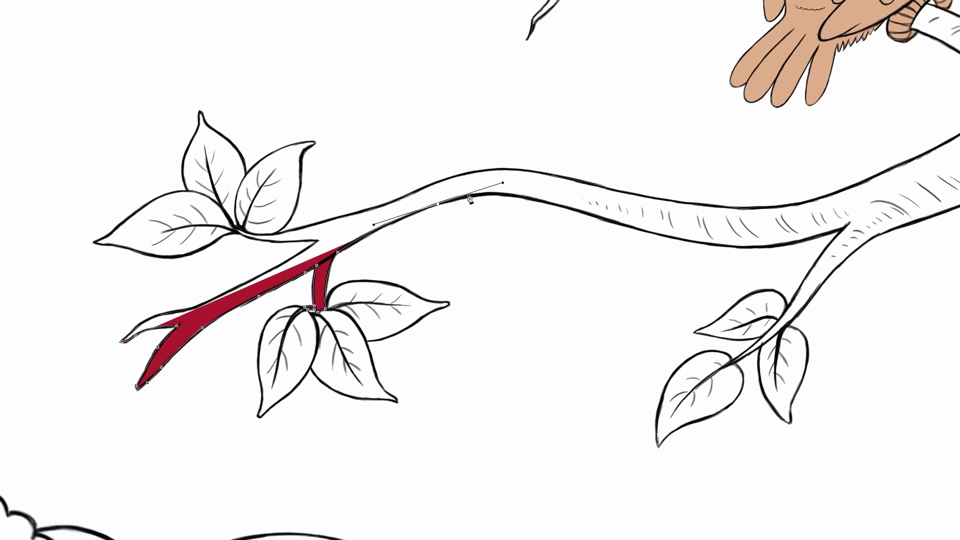
left_click_drag(559, 206, 633, 228)
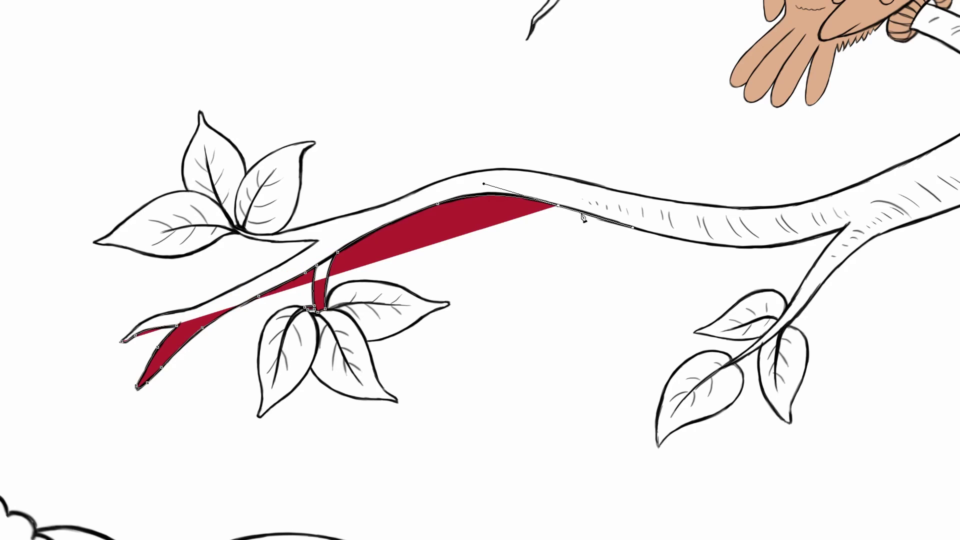
scroll(600, 233, "right", 5)
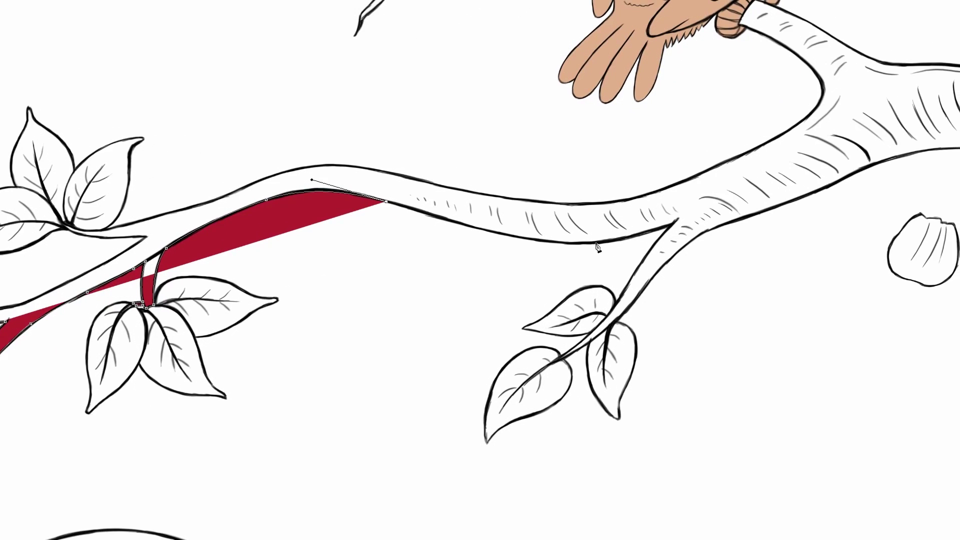
left_click(597, 245)
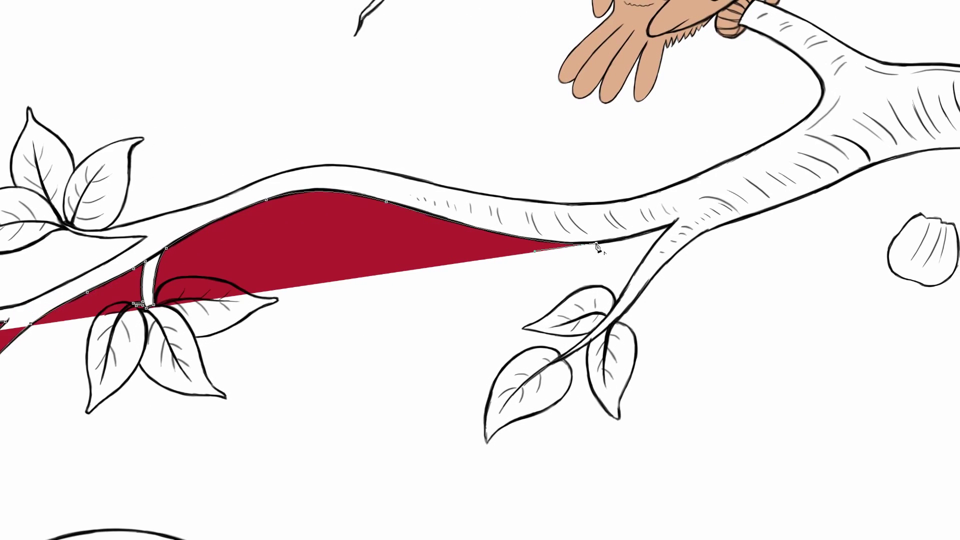
left_click_drag(650, 231, 674, 229)
left_click(672, 225)
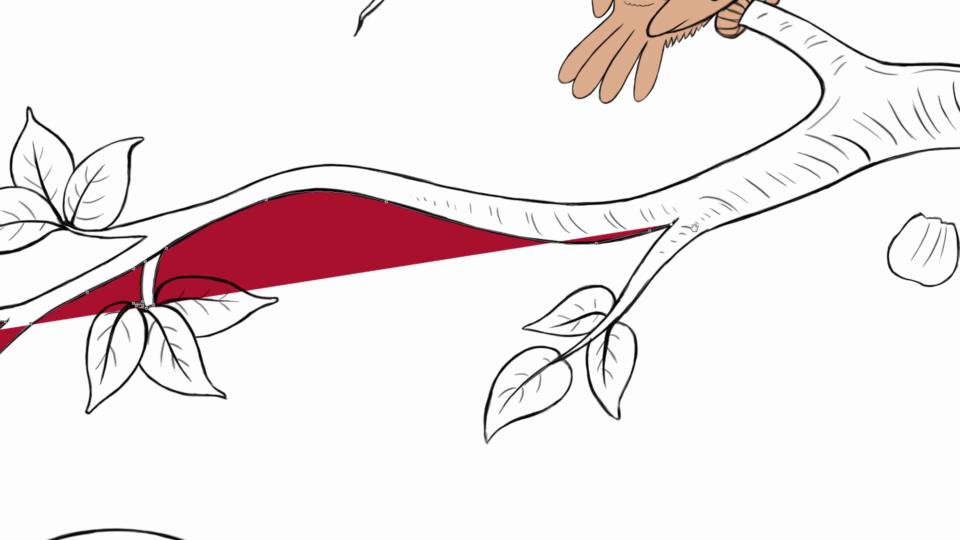
scroll(672, 225, "right", 4)
scroll(672, 225, "down", 1)
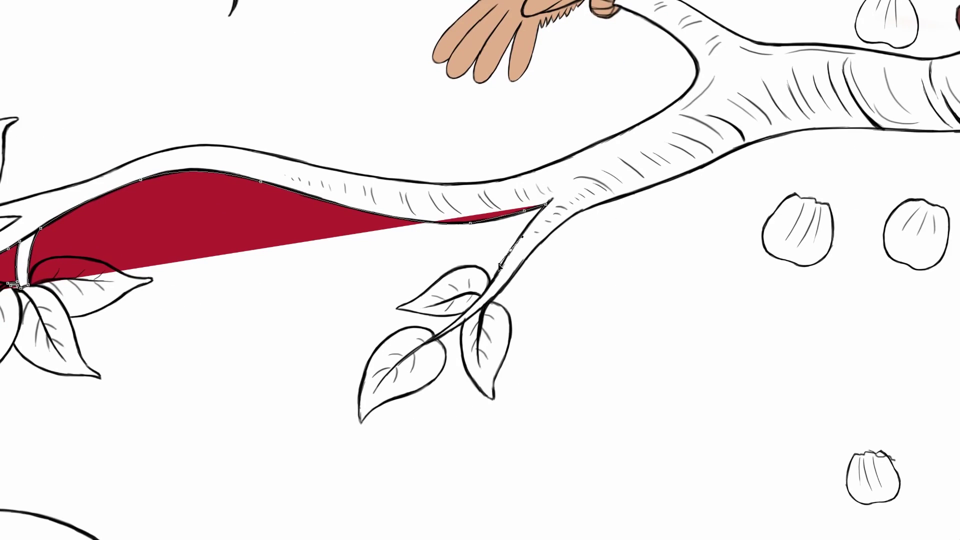
Step: Trace down the leafy twig to its leaf and back up along the branch underside
left_click(511, 252)
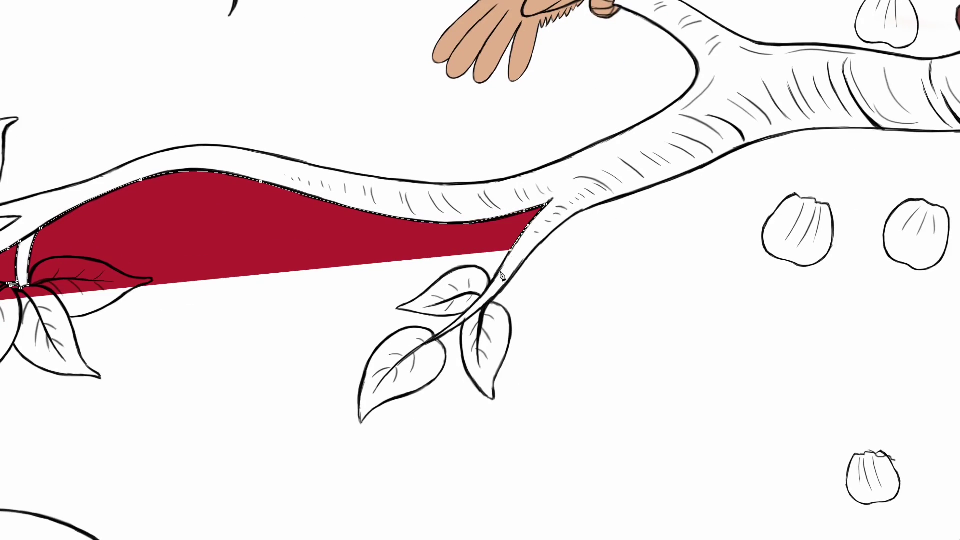
left_click(499, 274)
scroll(498, 275, "down", 2)
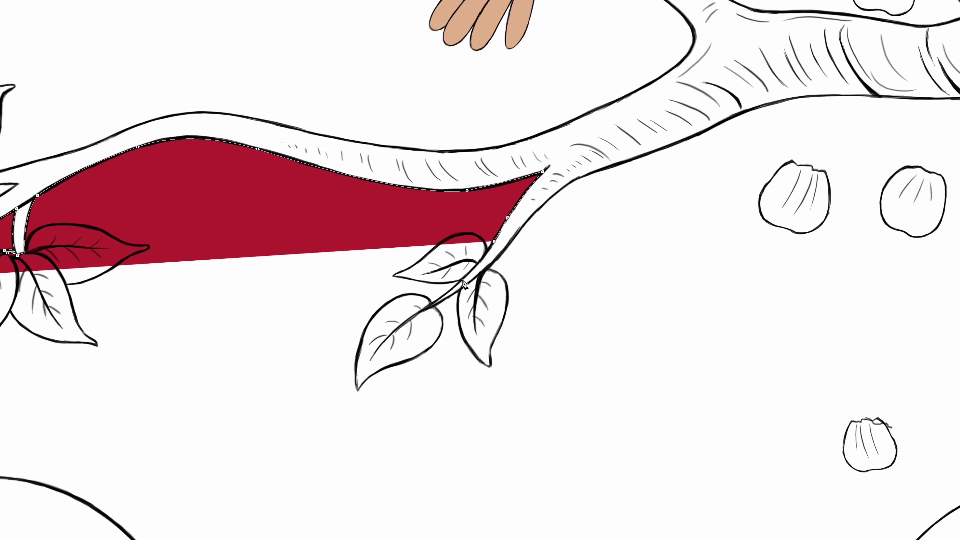
left_click(462, 279)
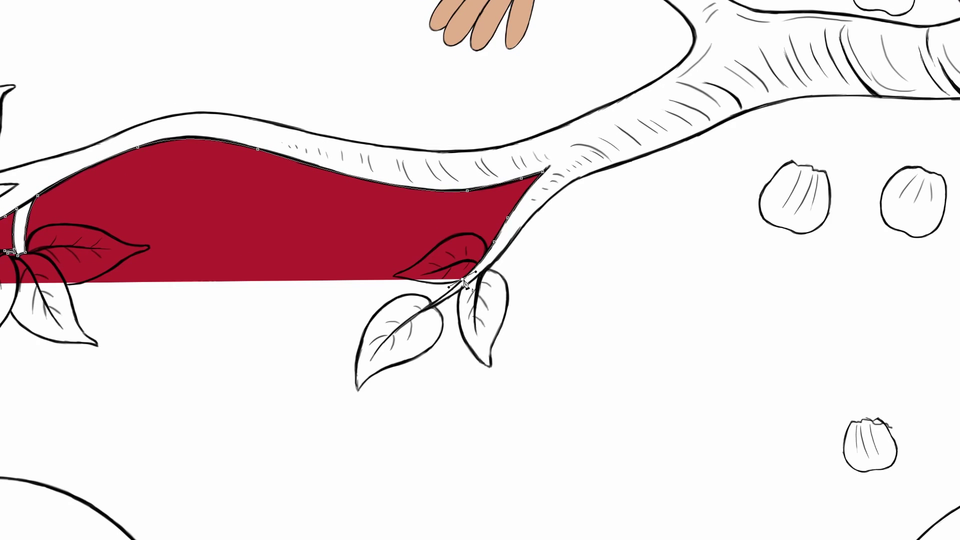
left_click(431, 304)
left_click(423, 310)
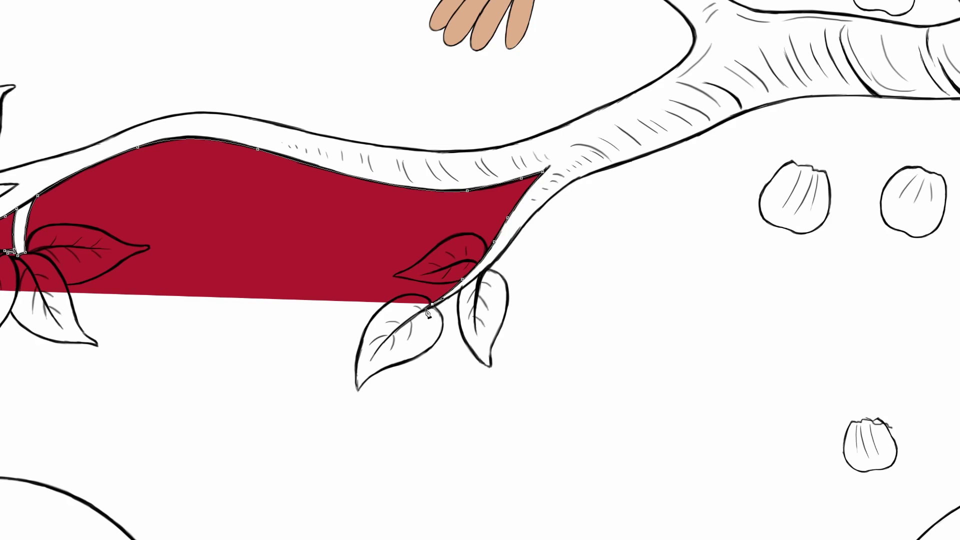
left_click(451, 297)
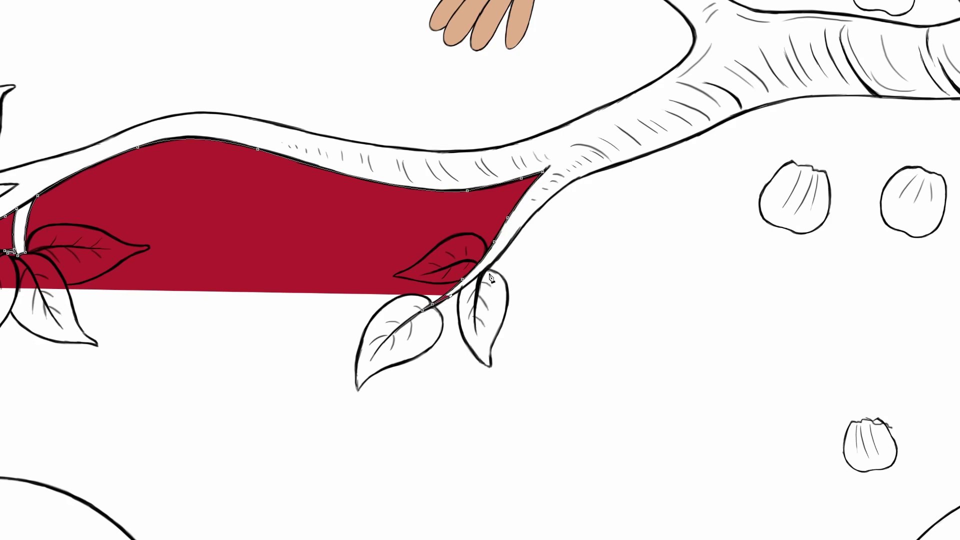
left_click_drag(488, 270, 506, 255)
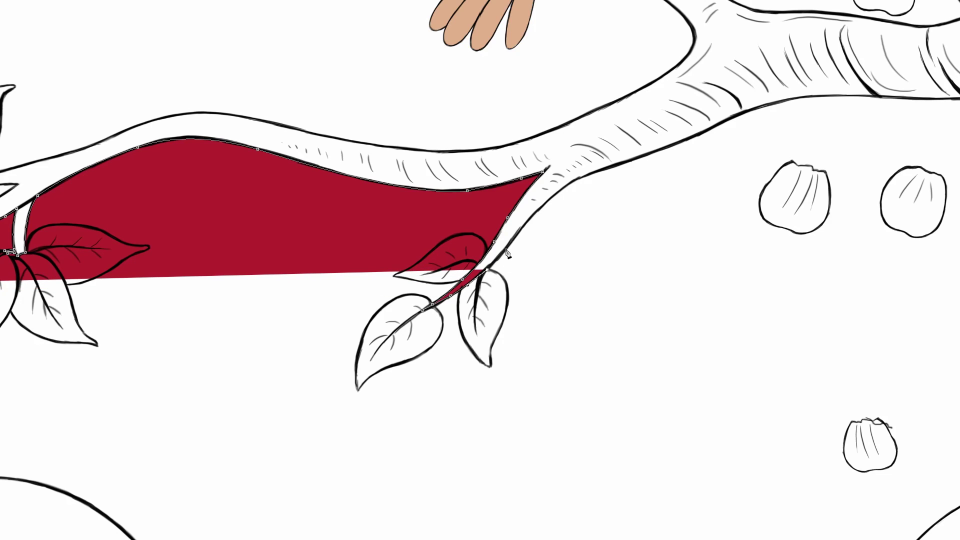
left_click(507, 249)
left_click_drag(549, 212, 477, 265)
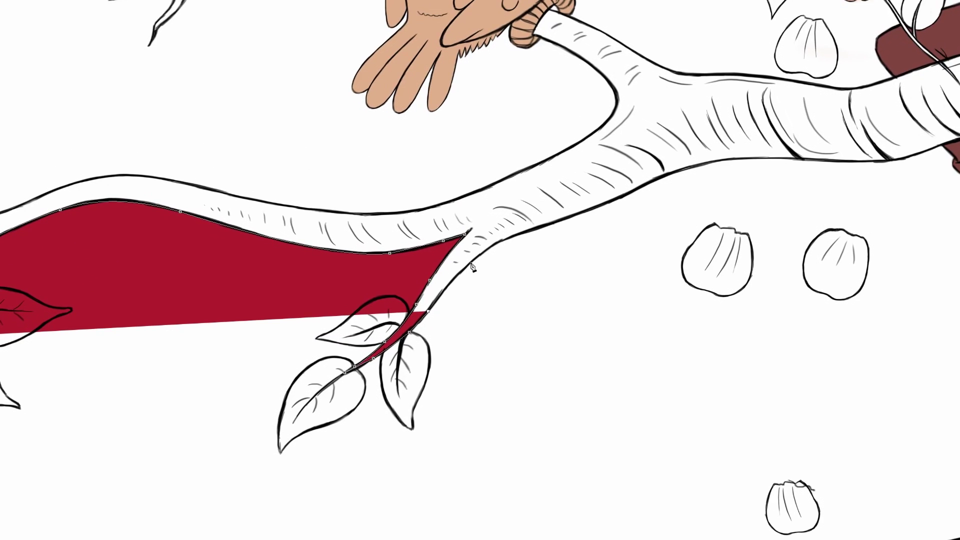
left_click_drag(488, 247, 490, 244)
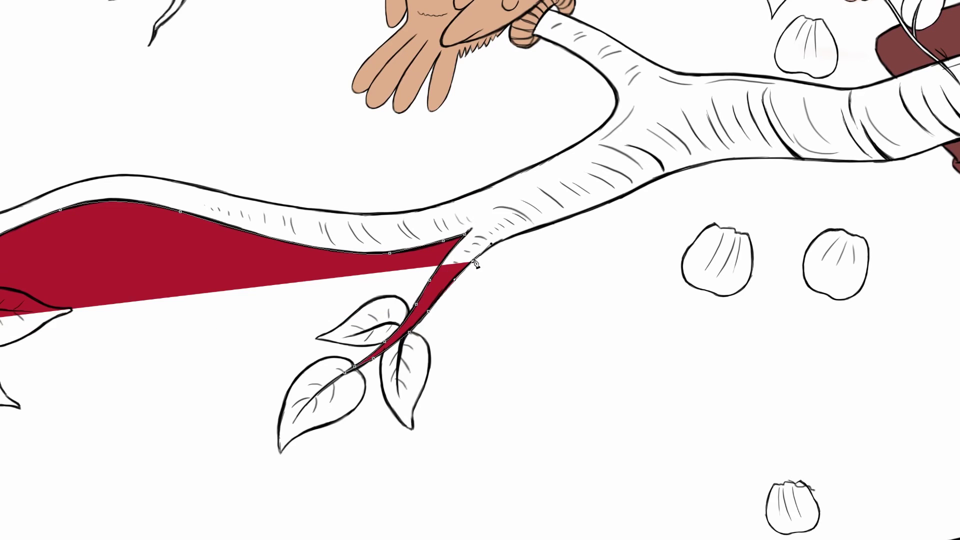
left_click_drag(544, 227, 426, 280)
left_click_drag(509, 238, 641, 207)
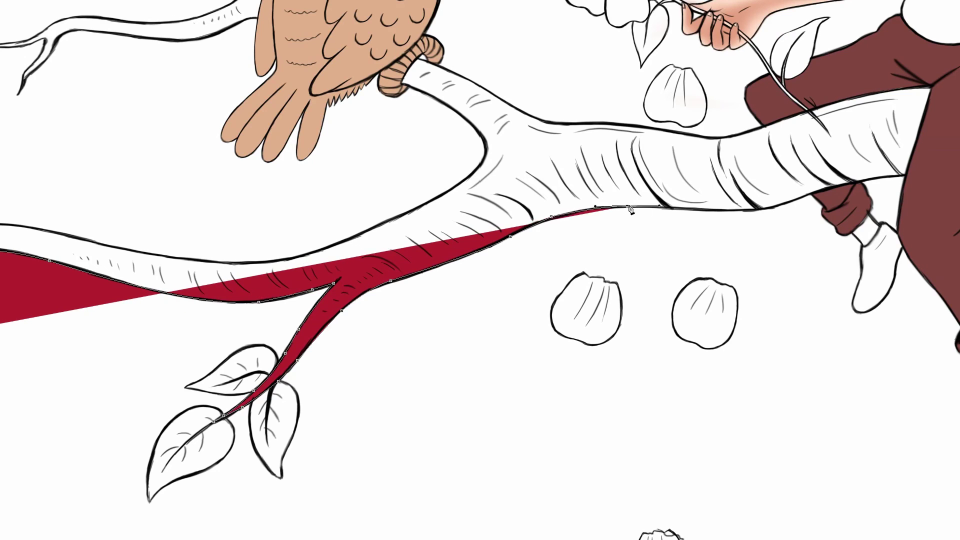
Step: Extend the red shape along the branch's lower edge to the boy's trouser leg
left_click_drag(720, 205, 557, 230)
left_click(559, 236)
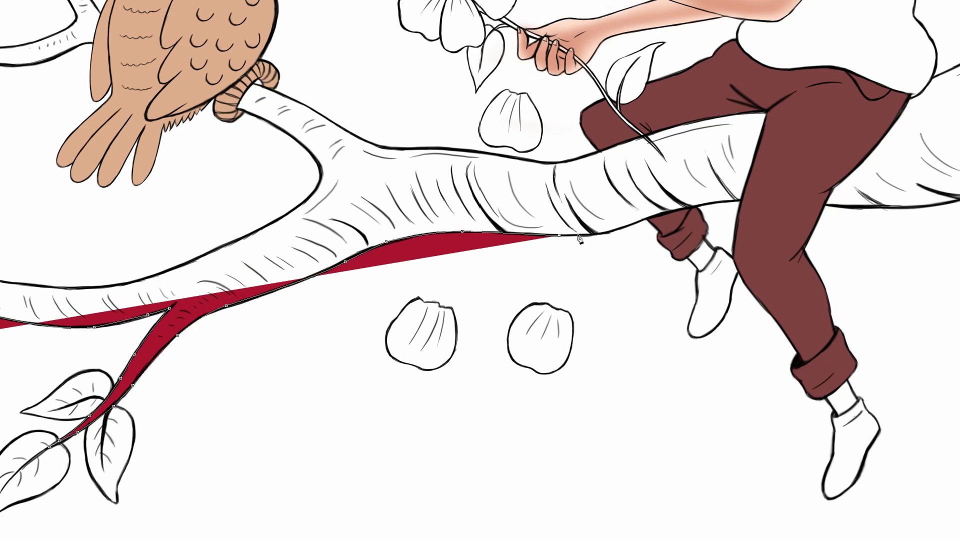
left_click(611, 232)
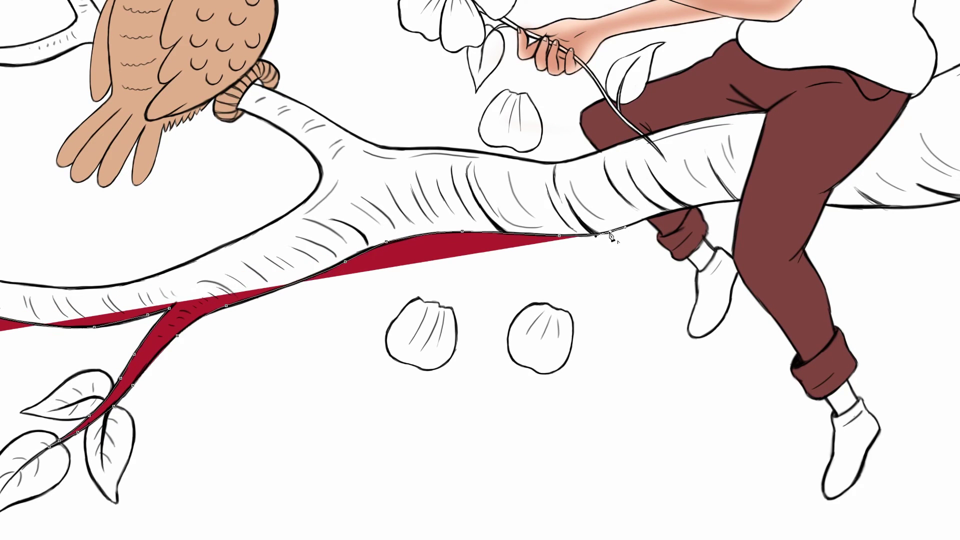
left_click(645, 220)
mouse_move(646, 224)
left_mouse_down()
mouse_move(480, 265)
mouse_move(533, 253)
left_mouse_up()
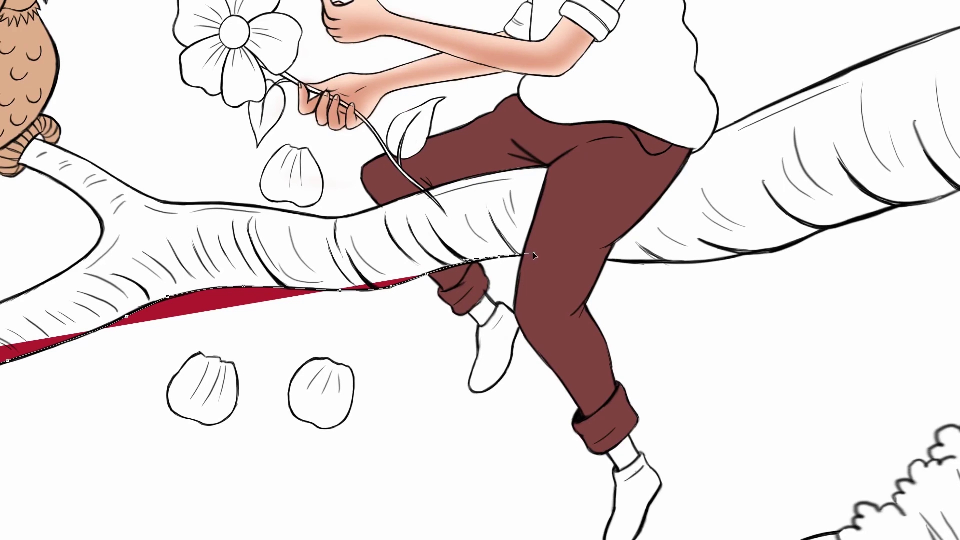
left_click(523, 254)
left_click_drag(524, 254, 476, 301)
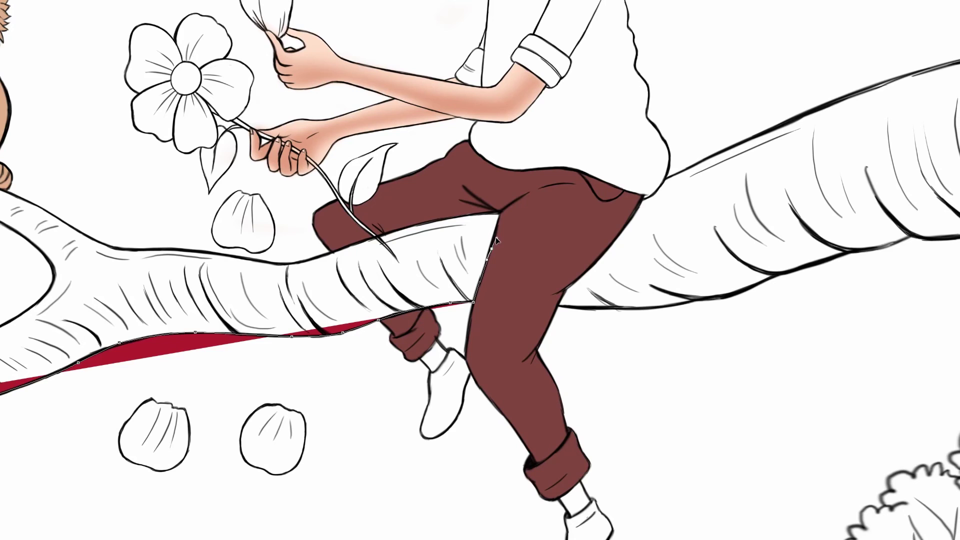
left_click(492, 245)
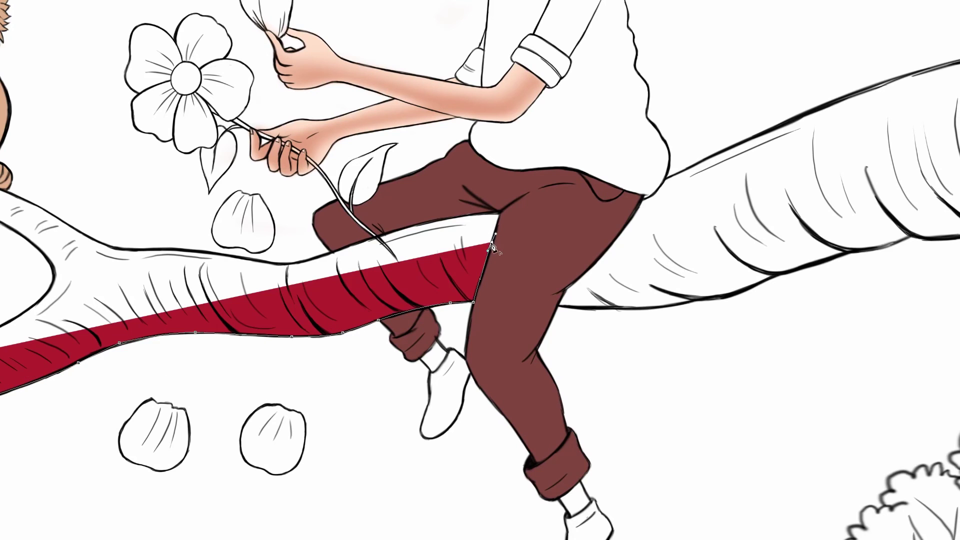
left_click(502, 217)
Step: Trace the branch's upper edge back left around the flower stem, covering the white wedge
scroll(425, 235, "left", 2)
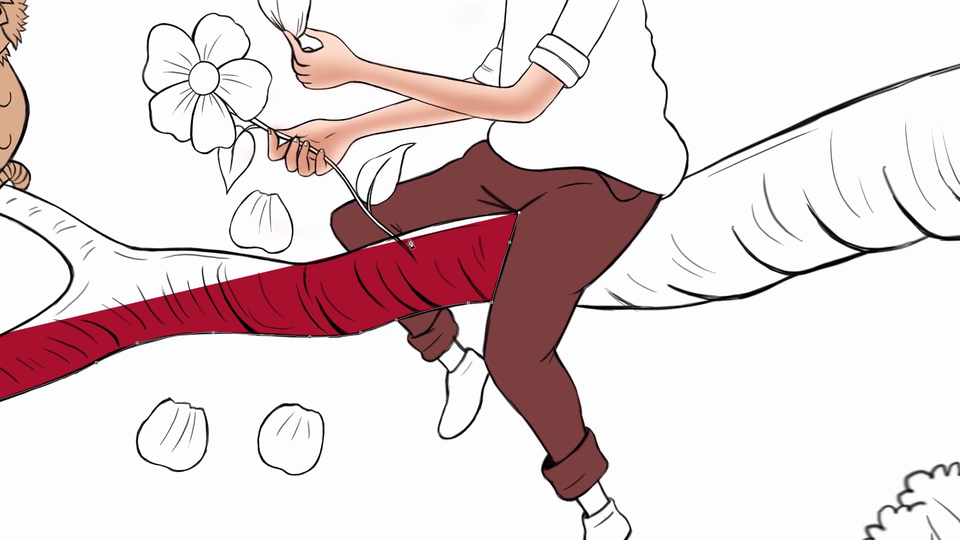
left_click_drag(398, 236, 313, 260)
left_click(398, 236, "alt")
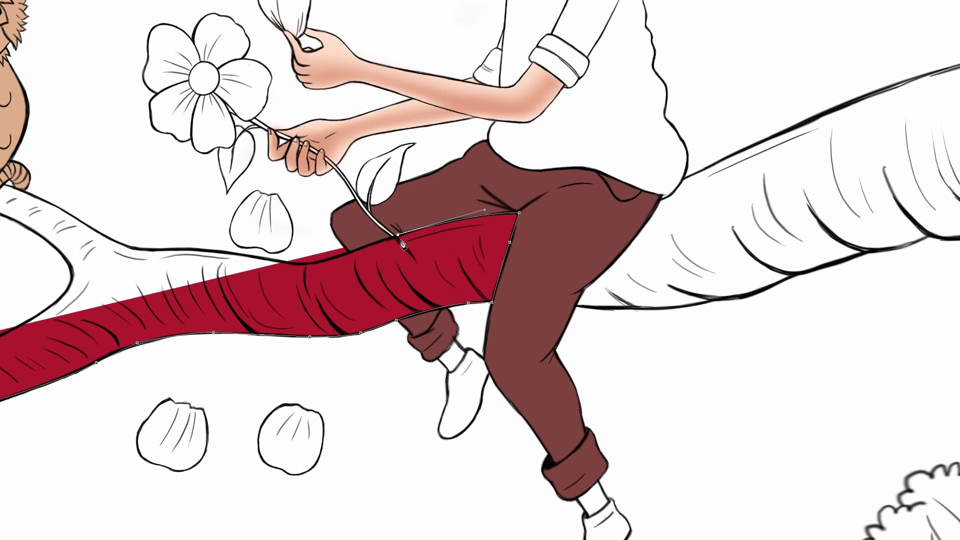
left_click(379, 257, "ctrl")
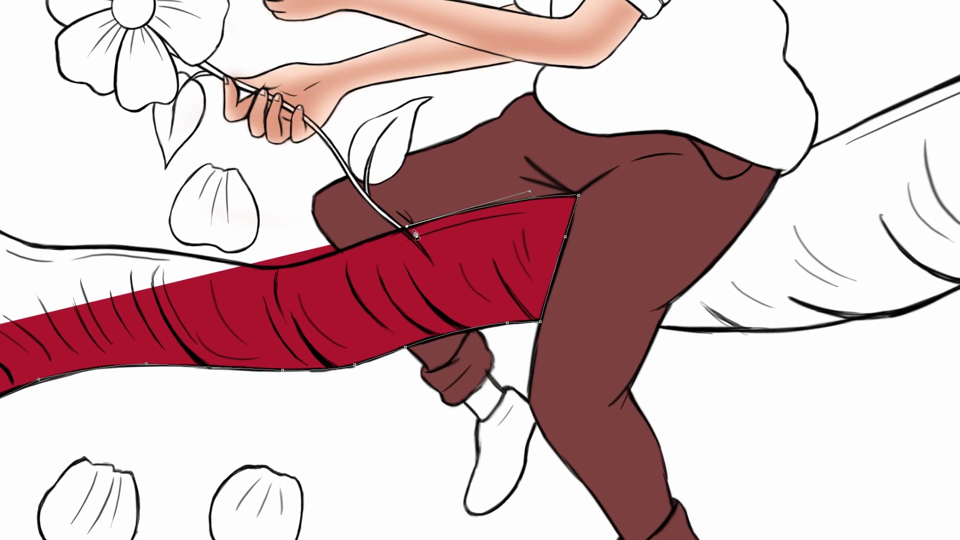
left_click(430, 257)
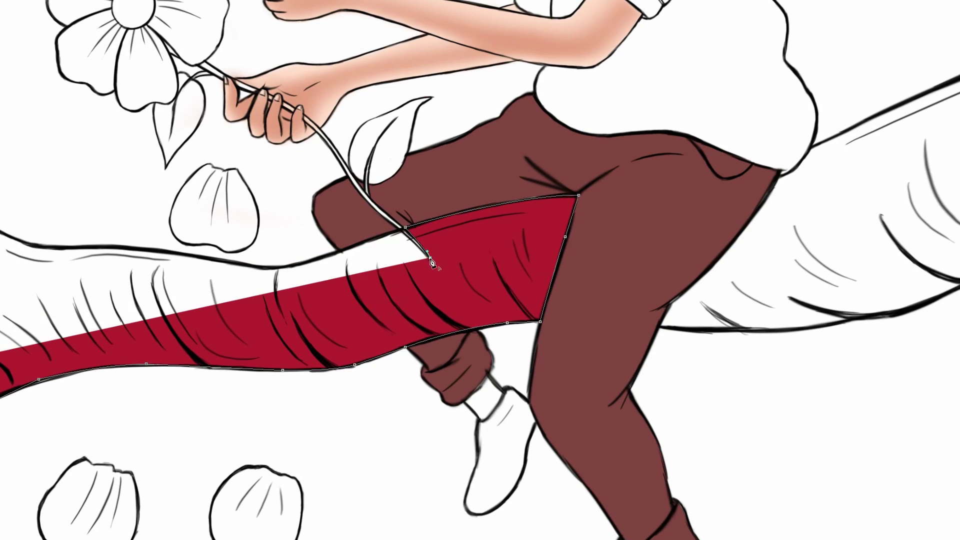
left_click(400, 229)
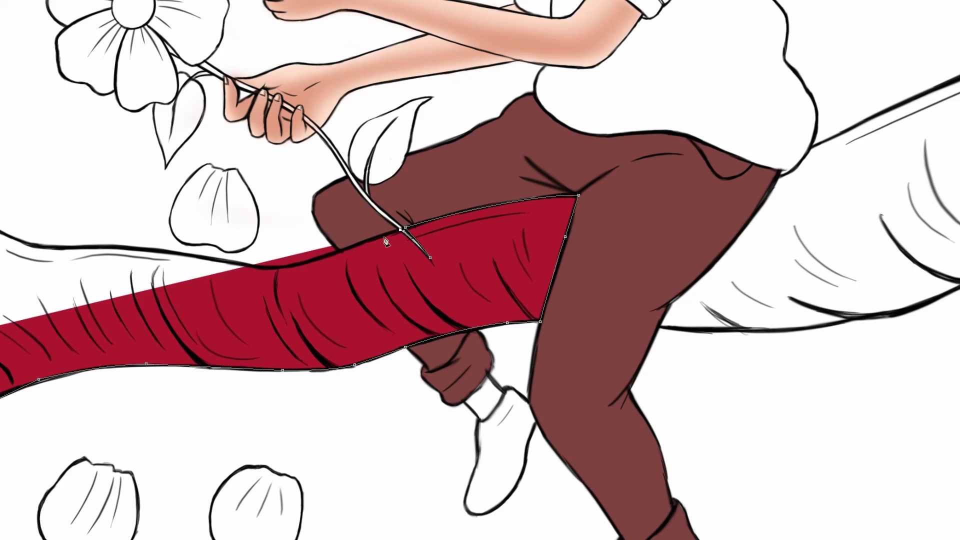
left_click(341, 253)
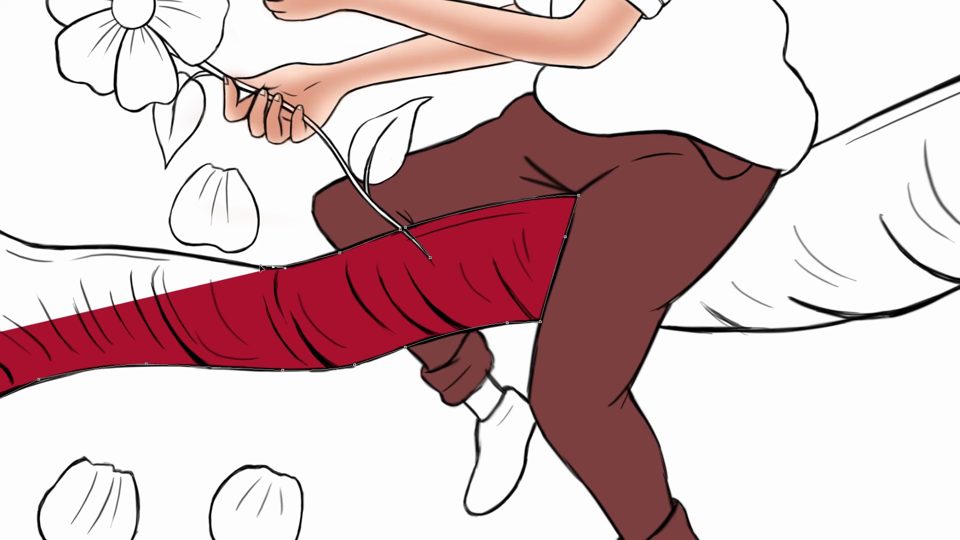
left_click_drag(191, 260, 419, 235)
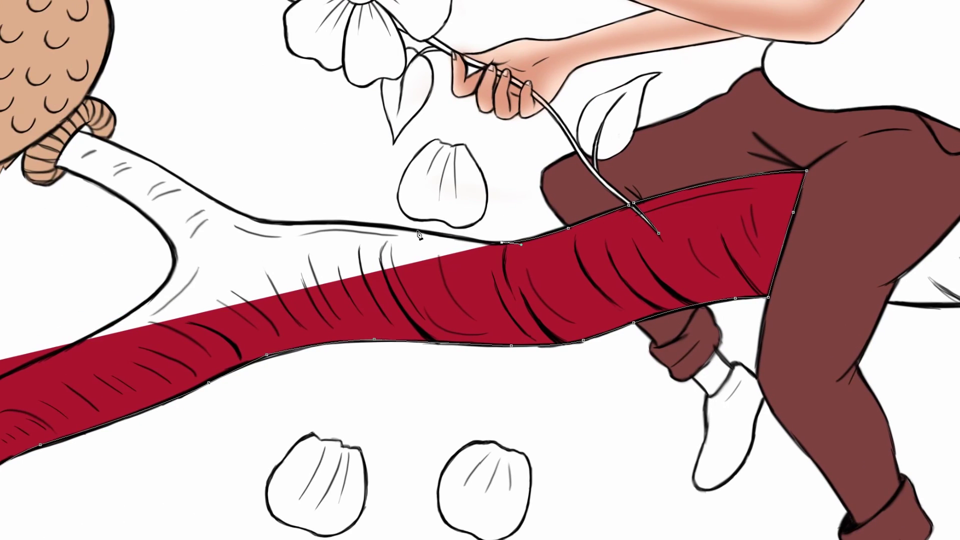
Step: Extend the red branch outline along the branch edge toward the owl
left_click(418, 231)
mouse_move(296, 222)
left_mouse_down()
mouse_move(264, 228)
mouse_move(227, 203)
left_mouse_up()
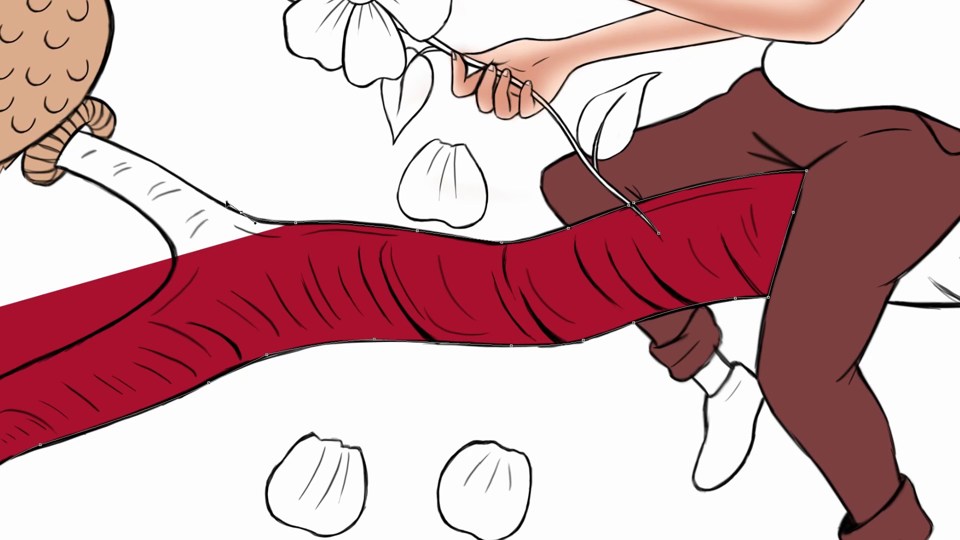
mouse_move(158, 173)
left_mouse_down()
mouse_move(296, 200)
mouse_move(269, 171)
left_mouse_up()
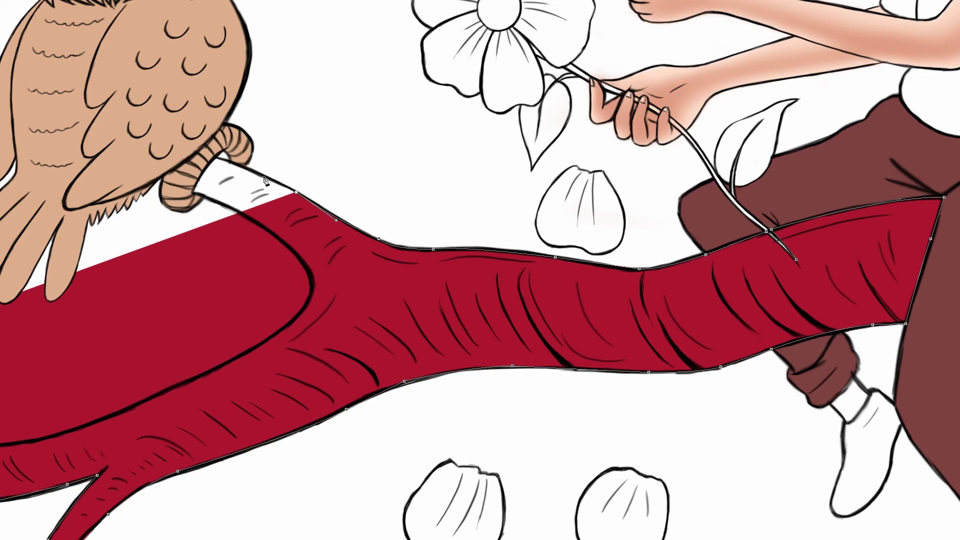
left_click(243, 168)
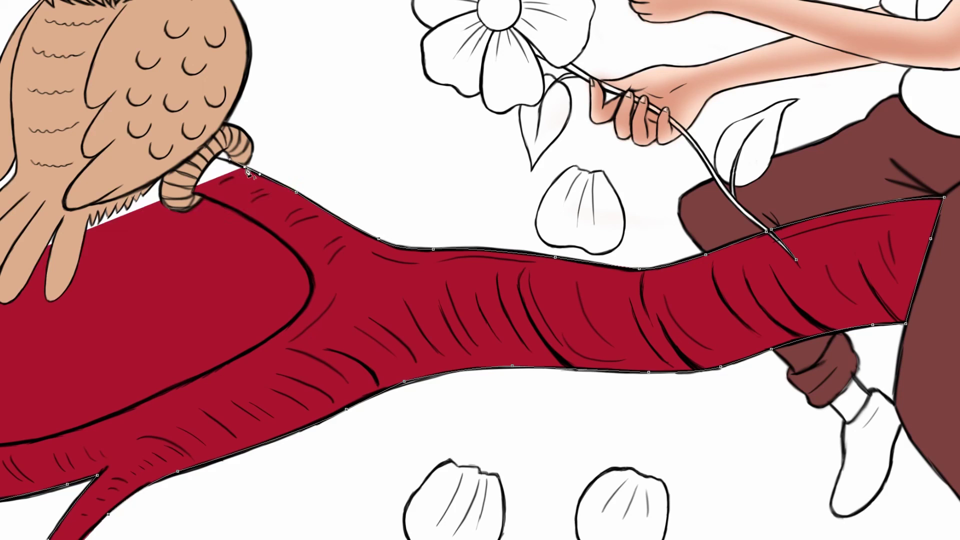
Step: Curve the outline around the owl's feet and along the branch's inner curve
left_click(216, 157)
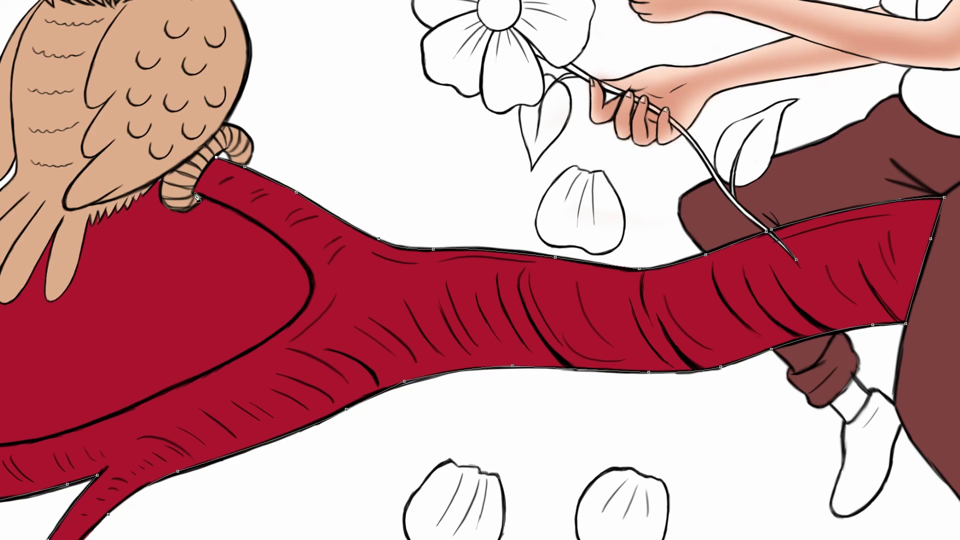
left_click_drag(192, 192, 185, 220)
left_click_drag(305, 264, 345, 315)
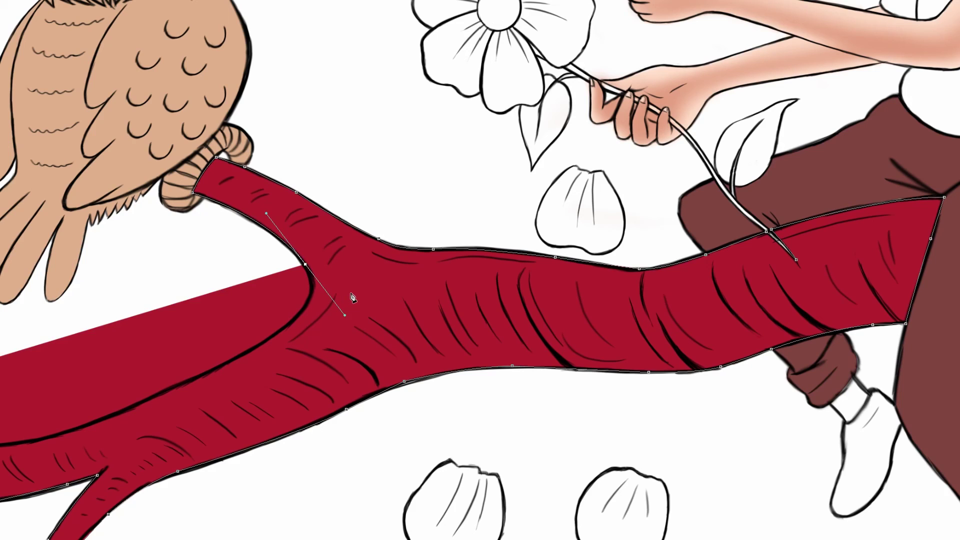
scroll(500, 215, "left", 4)
scroll(501, 215, "down", 2)
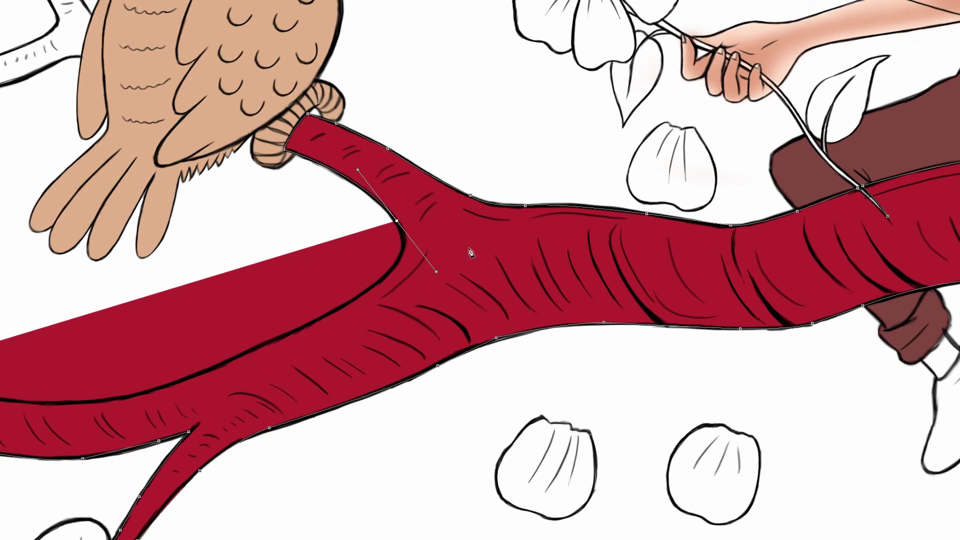
left_click(397, 221, "alt")
left_click_drag(380, 282, 340, 310)
left_click(380, 281, "alt")
Step: Trace the outline down the lower fork's edge with several anchors
scroll(349, 295, "down", 2)
scroll(349, 295, "left", 3)
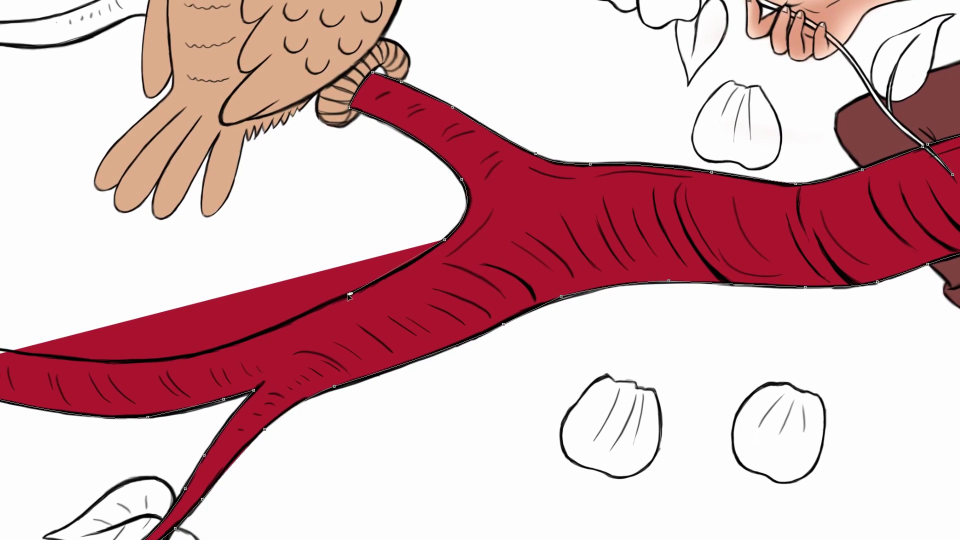
left_click_drag(350, 293, 329, 301)
left_click(351, 294, "alt")
mouse_move(252, 323)
left_mouse_down()
mouse_move(332, 281)
mouse_move(247, 291)
left_mouse_up()
left_click(331, 297)
scroll(333, 300, "down", 1)
scroll(332, 300, "left", 4)
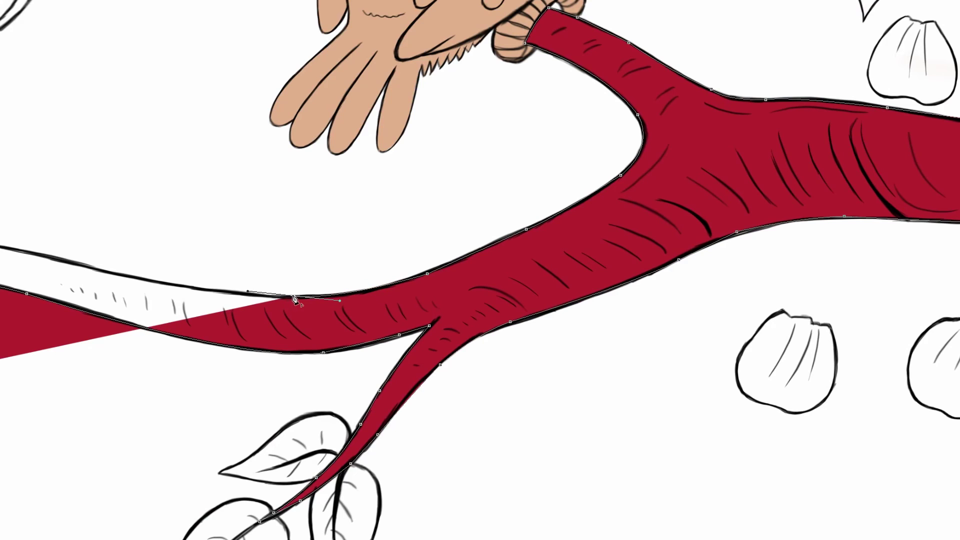
Step: Add curved anchors along the branch's lower edge, refining the curve to fit
left_click(294, 297, "alt")
scroll(325, 299, "left", 5)
scroll(380, 299, "left", 3)
scroll(405, 298, "up", 1)
left_click_drag(407, 305, 356, 300)
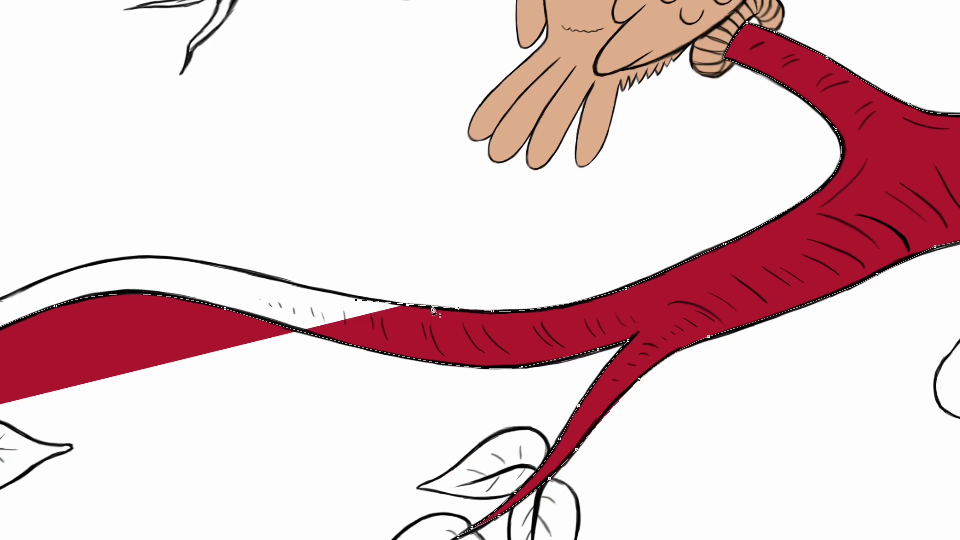
left_click_drag(493, 312, 488, 312)
left_click_drag(534, 319, 550, 316)
Step: Trace the branch's upper and outer edge toward its left section
left_click_drag(314, 291, 451, 282)
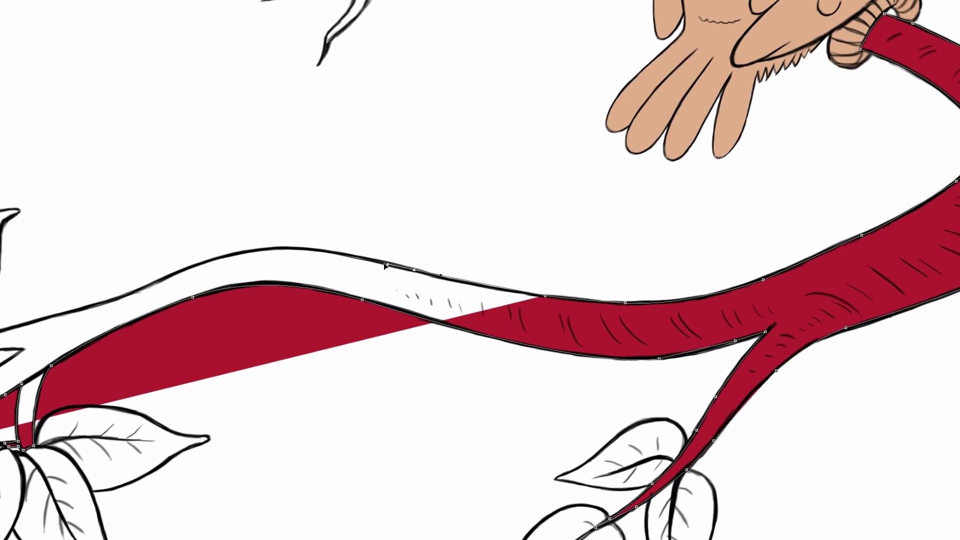
left_click_drag(417, 275, 416, 274)
left_click(415, 271, "alt")
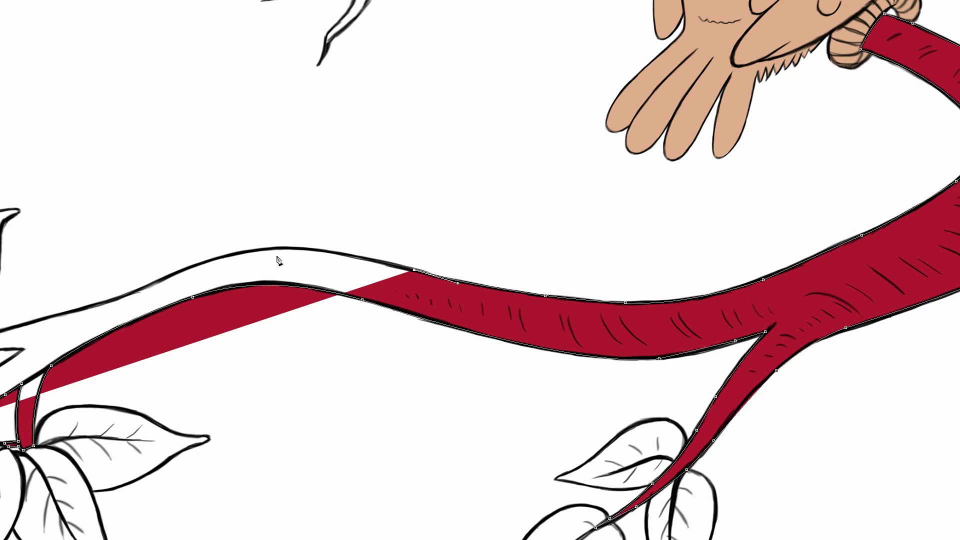
left_click_drag(248, 252, 308, 238)
left_click(247, 253, "alt")
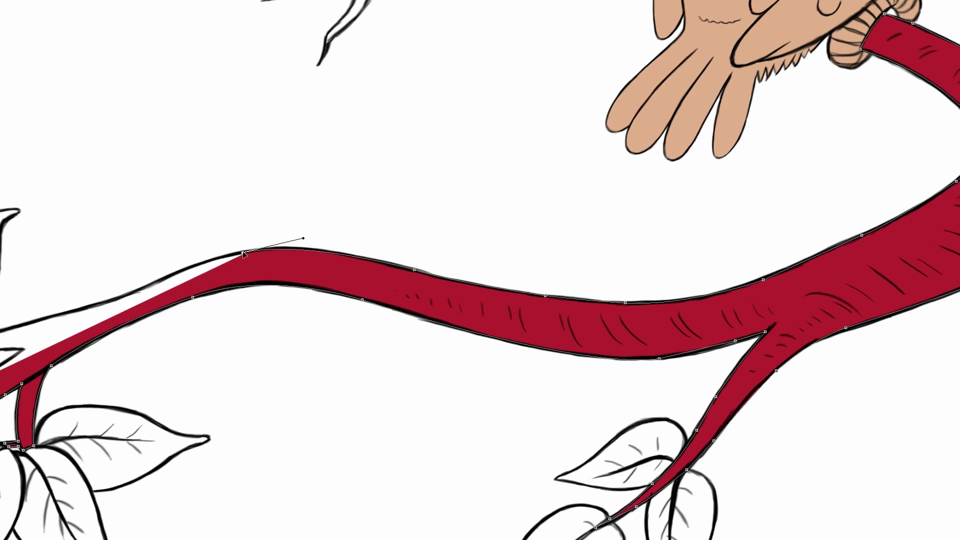
Step: Outline the branch near the leaves and around the leaf junction
left_click_drag(244, 251, 380, 236)
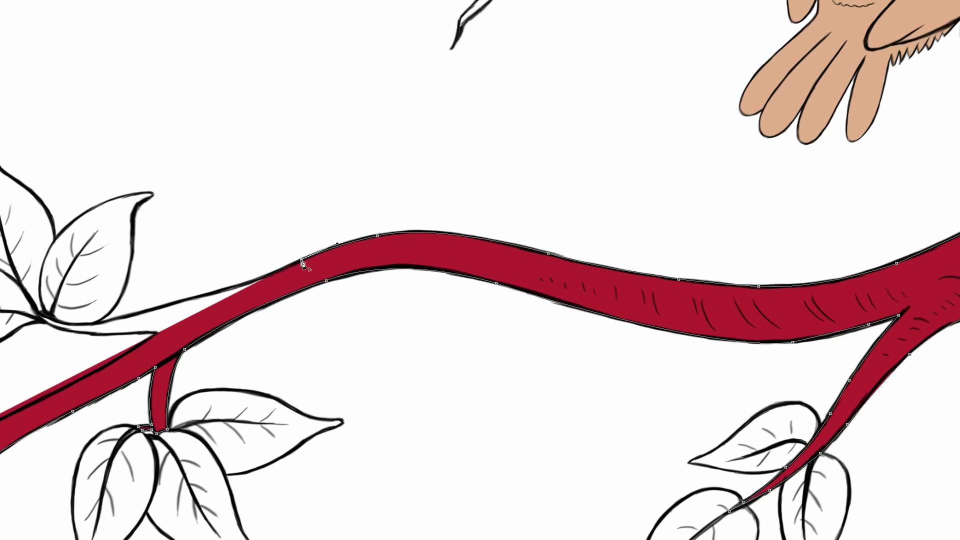
mouse_move(197, 293)
left_mouse_down()
mouse_move(294, 274)
mouse_move(260, 285)
left_mouse_up()
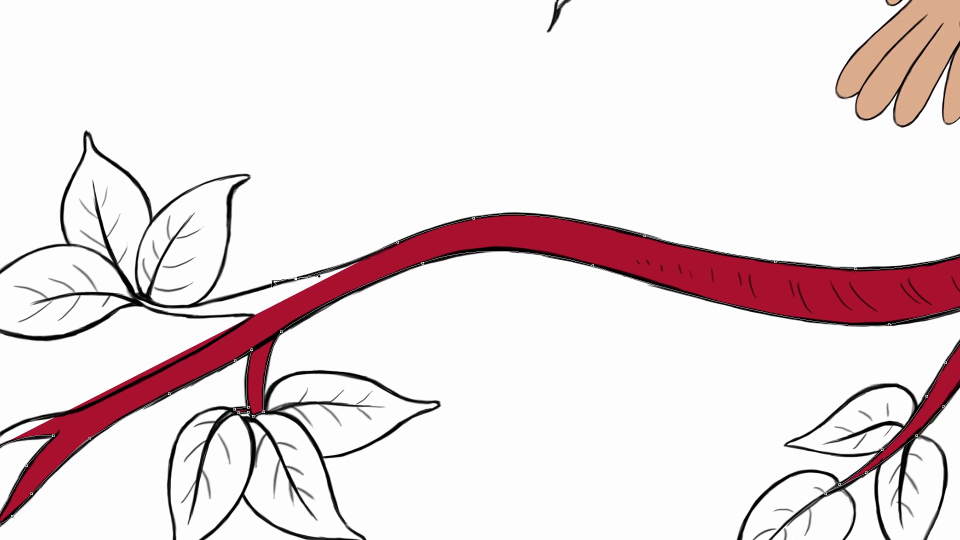
left_click(242, 293)
left_click(194, 304)
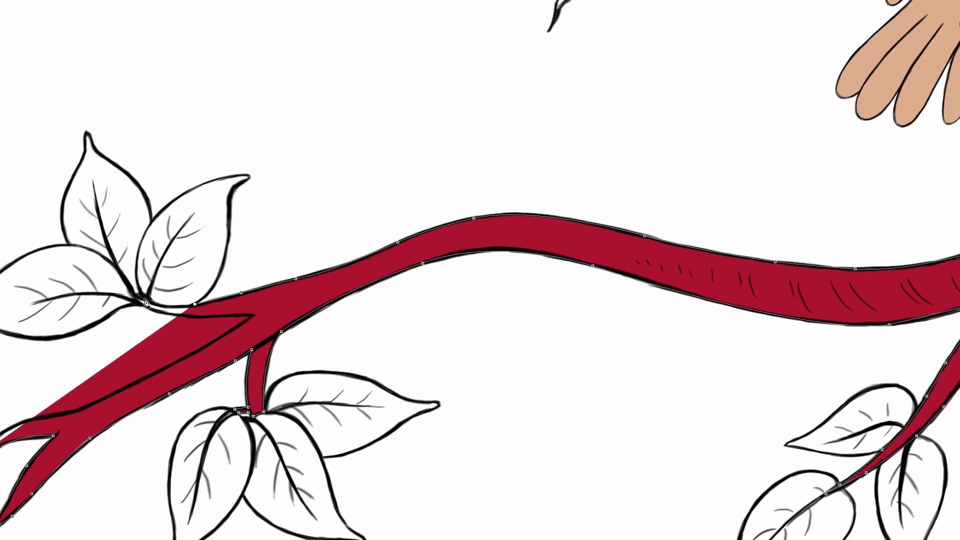
mouse_move(145, 298)
left_mouse_down()
mouse_move(130, 286)
mouse_move(192, 321)
left_mouse_up()
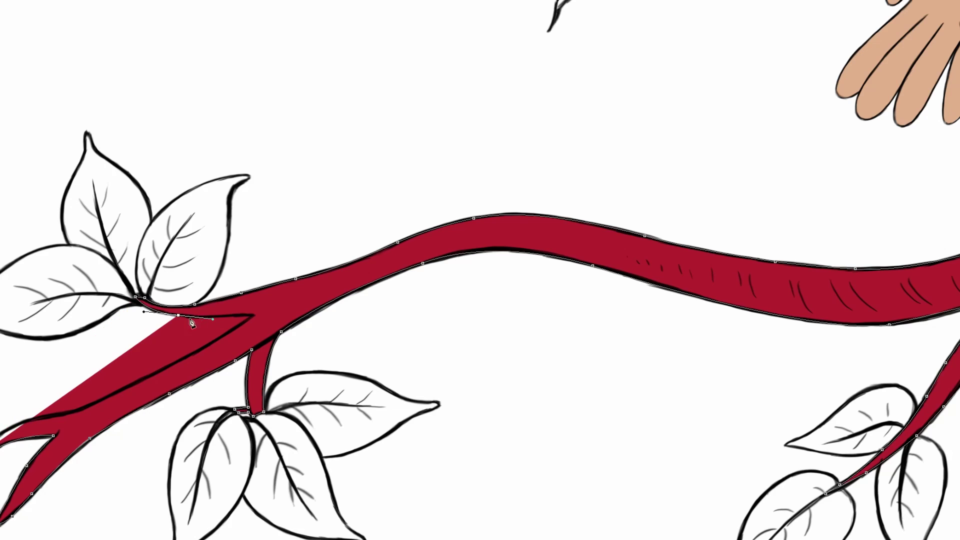
left_click(233, 315)
left_click_drag(251, 316, 253, 319)
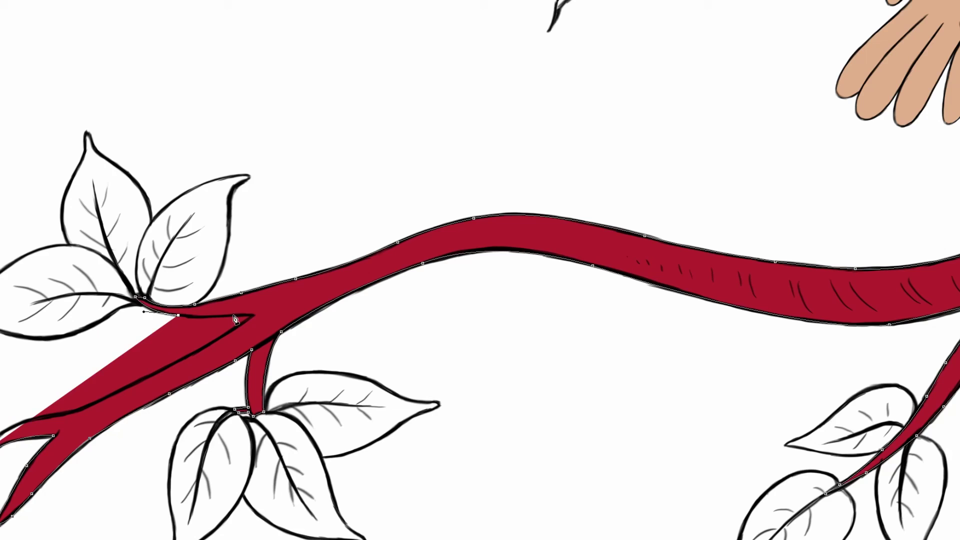
left_click(258, 317)
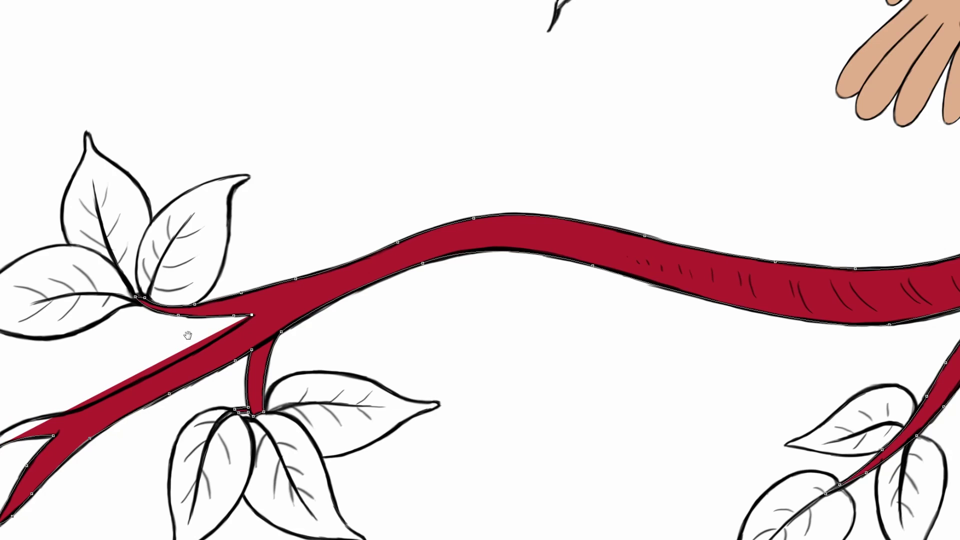
Step: Trace around the forked tip and close the path at the starting anchor
mouse_move(202, 340)
left_mouse_down()
mouse_move(285, 292)
mouse_move(301, 299)
left_mouse_up()
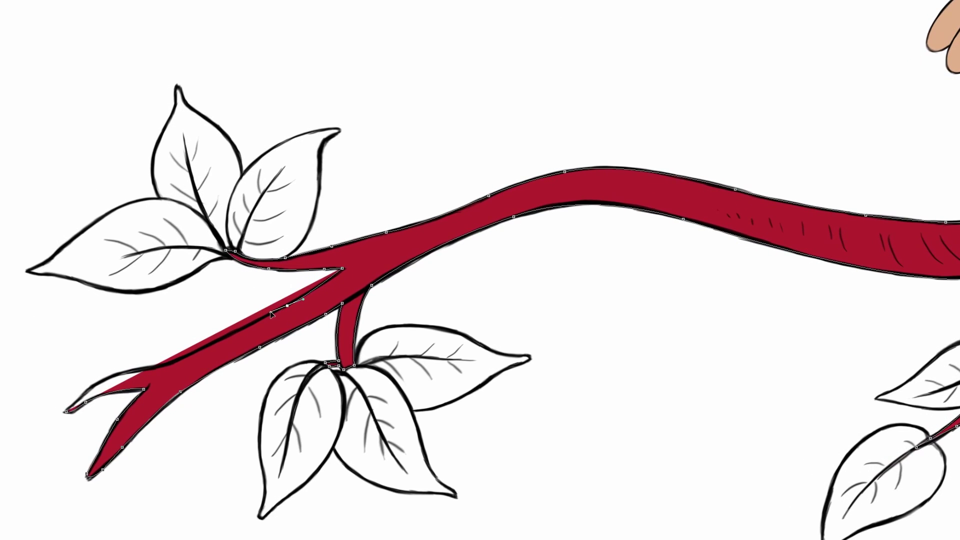
left_click(287, 305)
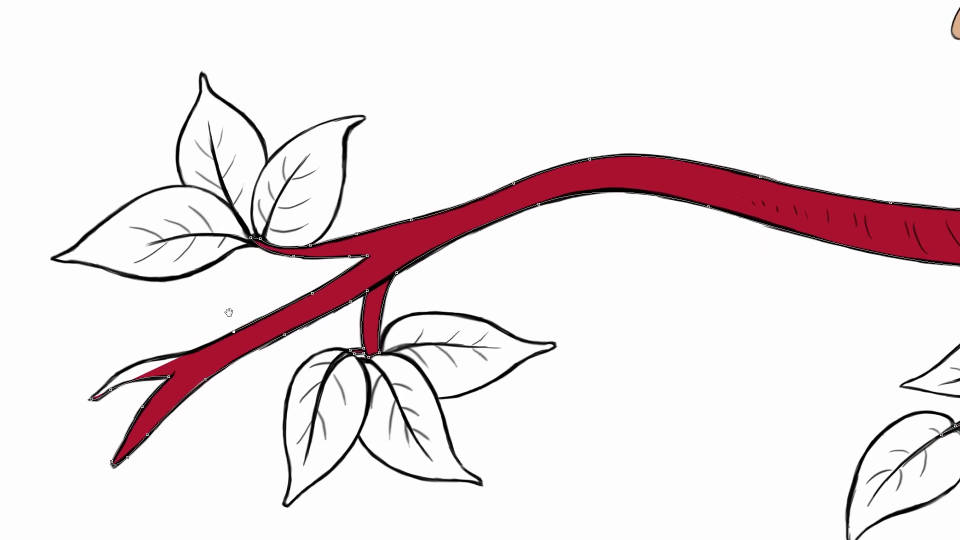
left_click_drag(210, 348, 316, 305)
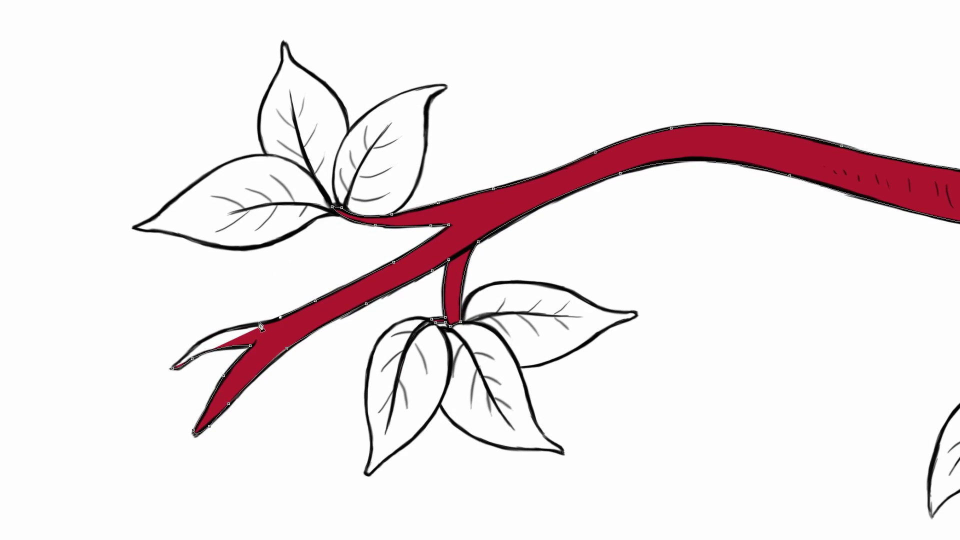
left_click_drag(254, 323, 240, 324)
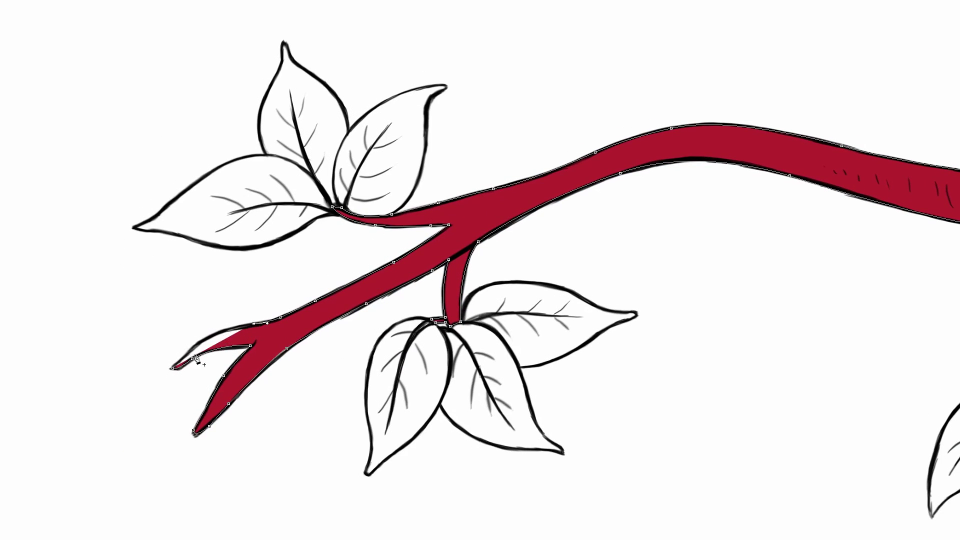
left_click_drag(194, 346, 172, 363)
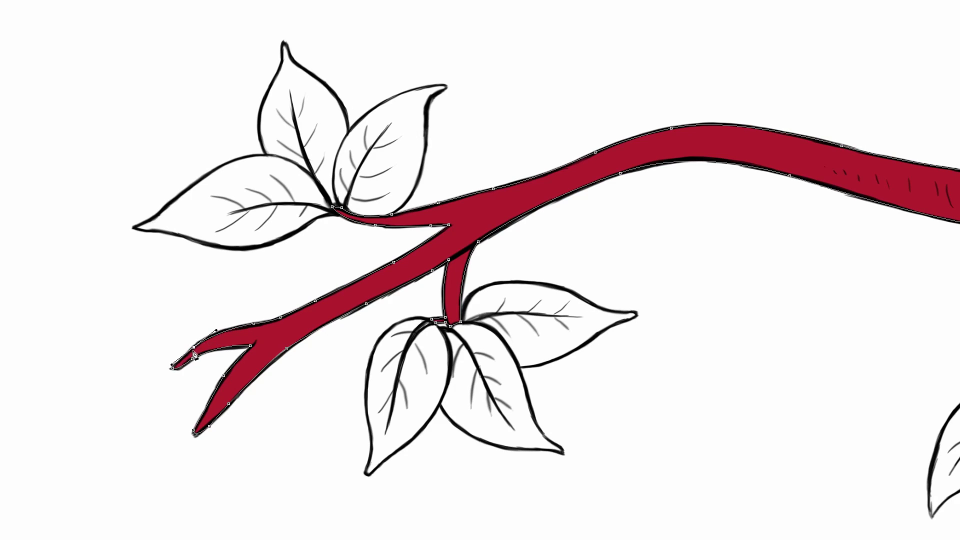
left_click(173, 369)
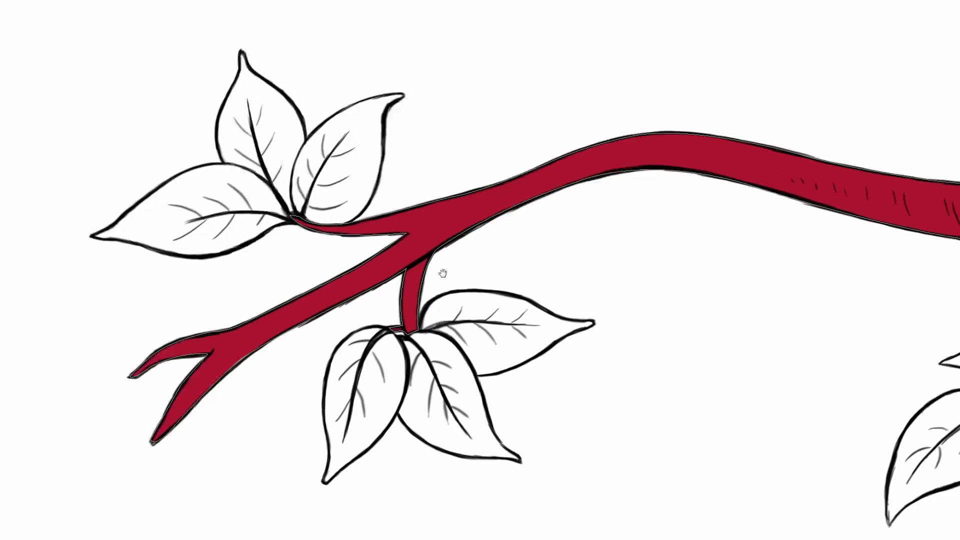
Step: Reframe on the owl and begin a red shape at the small upper branch tip
scroll(598, 256, "right", 10)
scroll(597, 256, "down", 2)
scroll(597, 256, "down", 3)
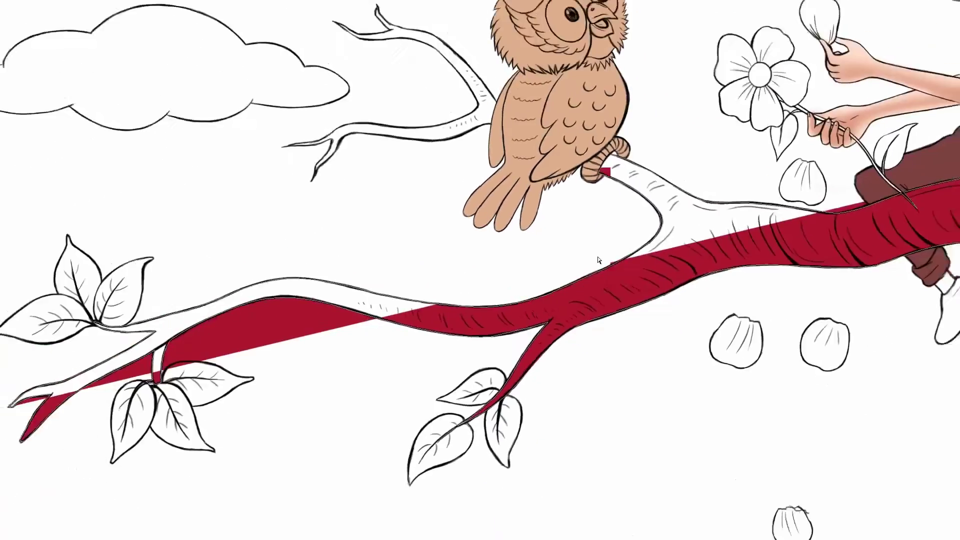
scroll(597, 256, "down", 2)
left_click_drag(600, 261, 322, 272)
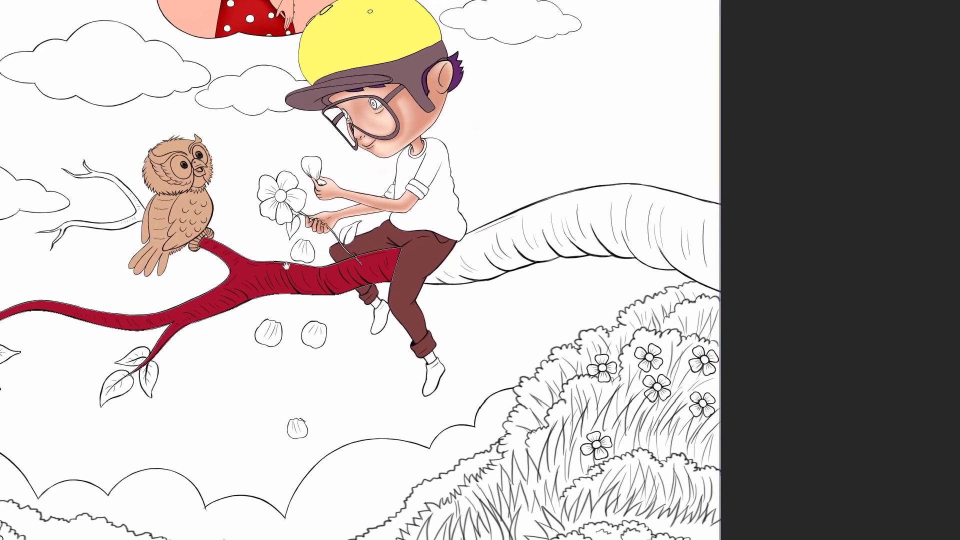
scroll(300, 255, "up", 3)
scroll(295, 249, "up", 2)
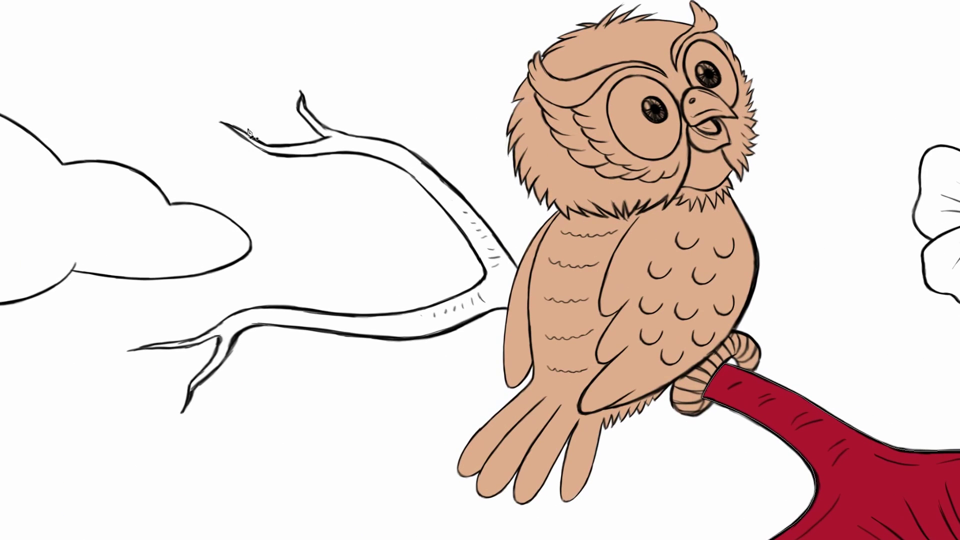
left_click(226, 125)
left_click_drag(261, 146, 341, 134)
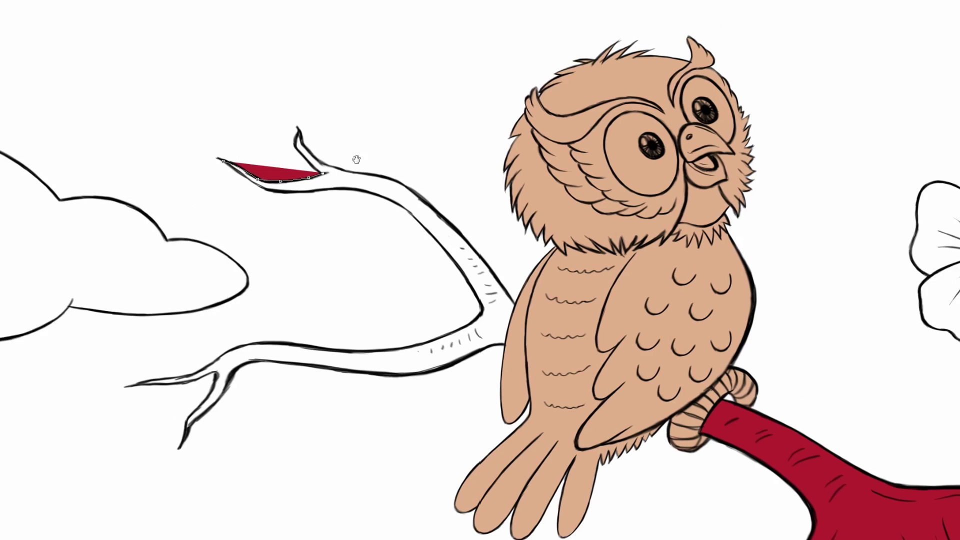
Step: Place anchors around the small branch's fork tip and along its top edge
scroll(340, 135, "up", 2)
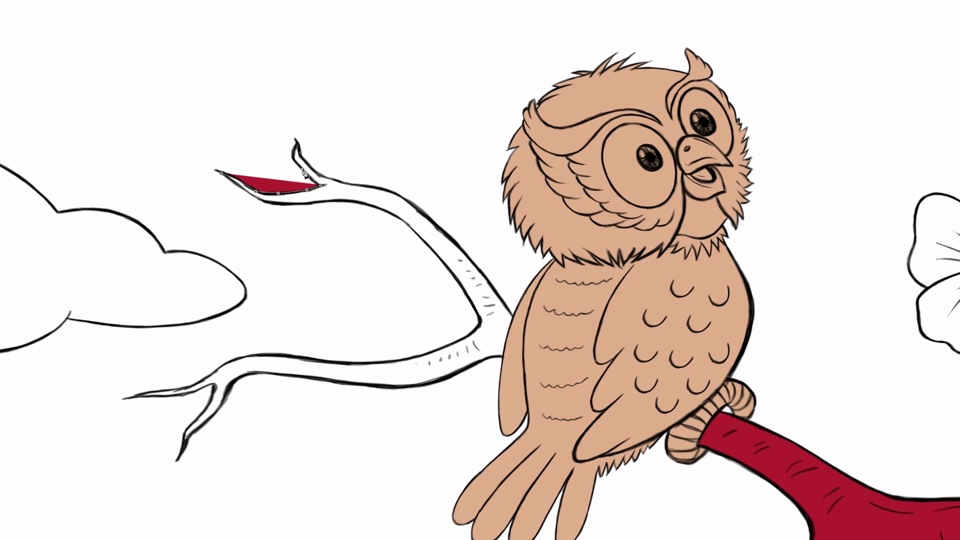
left_click(297, 161)
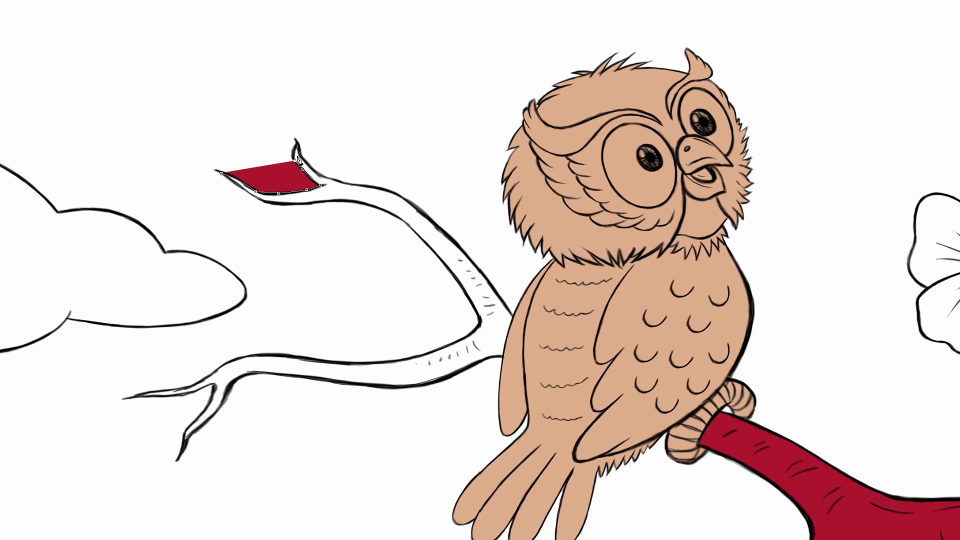
left_click(297, 144)
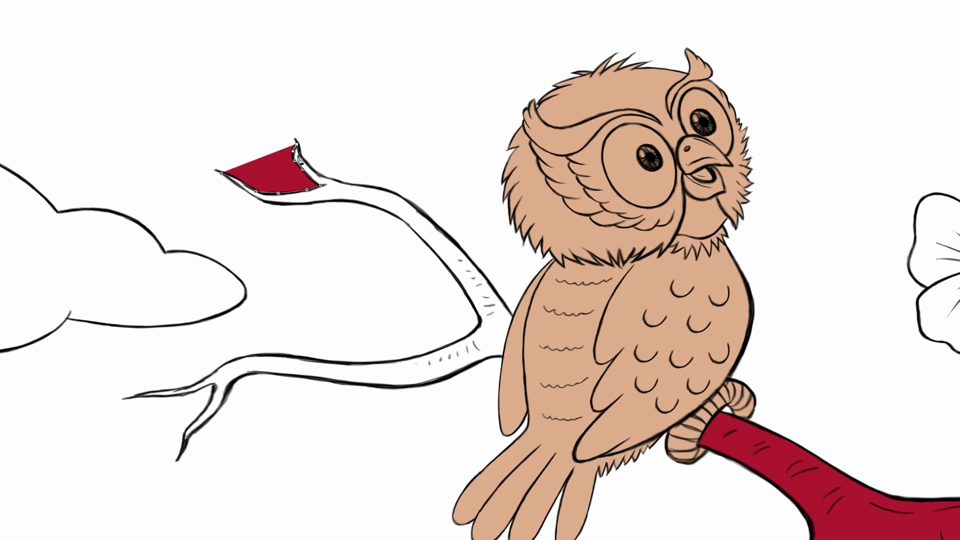
left_click(314, 170)
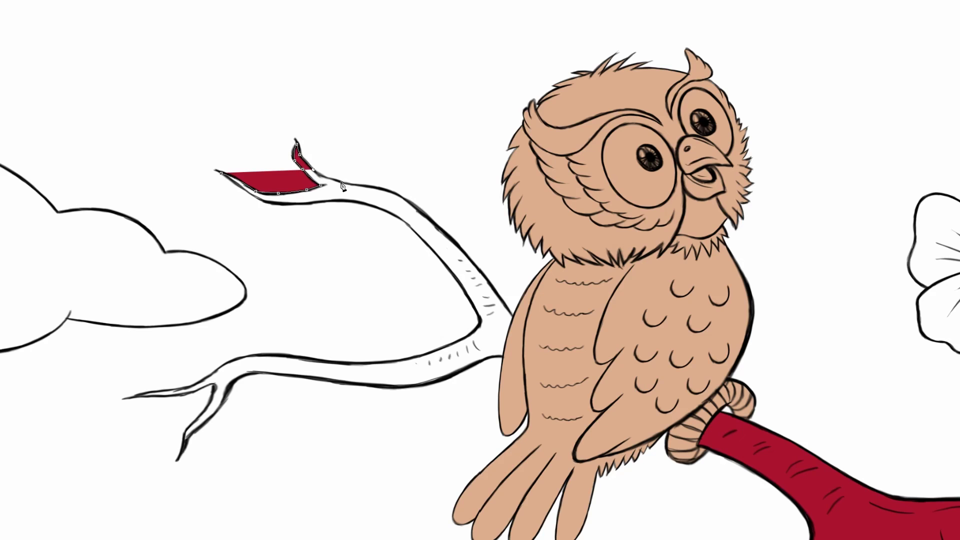
left_click(341, 183)
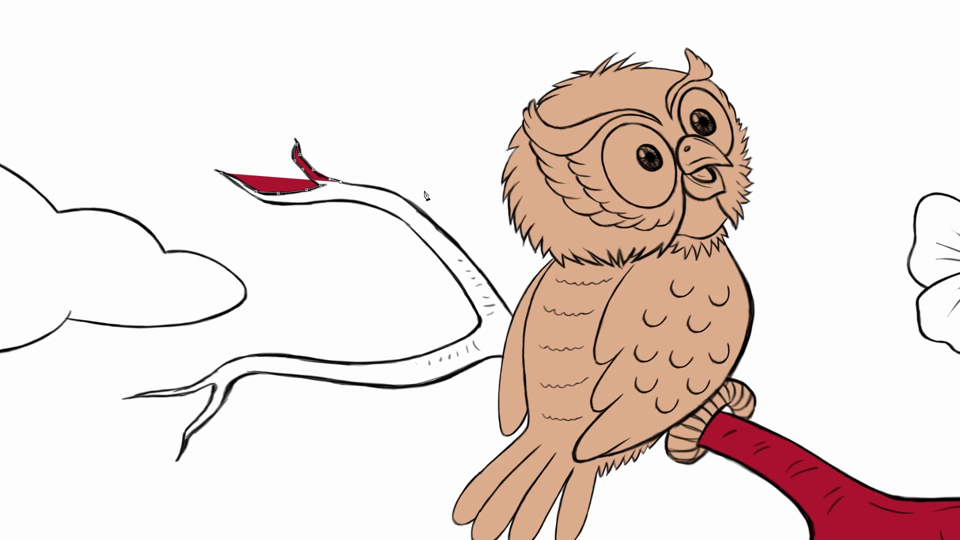
left_click(383, 189)
left_click(425, 213)
Step: Curve the outline around the branch's bend down to where it meets the owl
left_click_drag(477, 229, 400, 200)
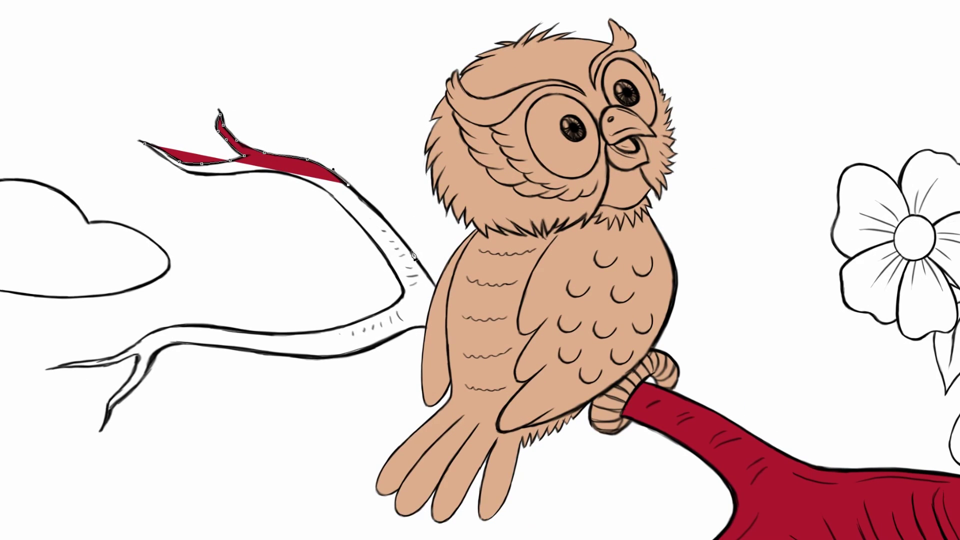
mouse_move(413, 255)
left_mouse_down()
mouse_move(437, 291)
mouse_move(416, 278)
left_mouse_up()
left_click(437, 291)
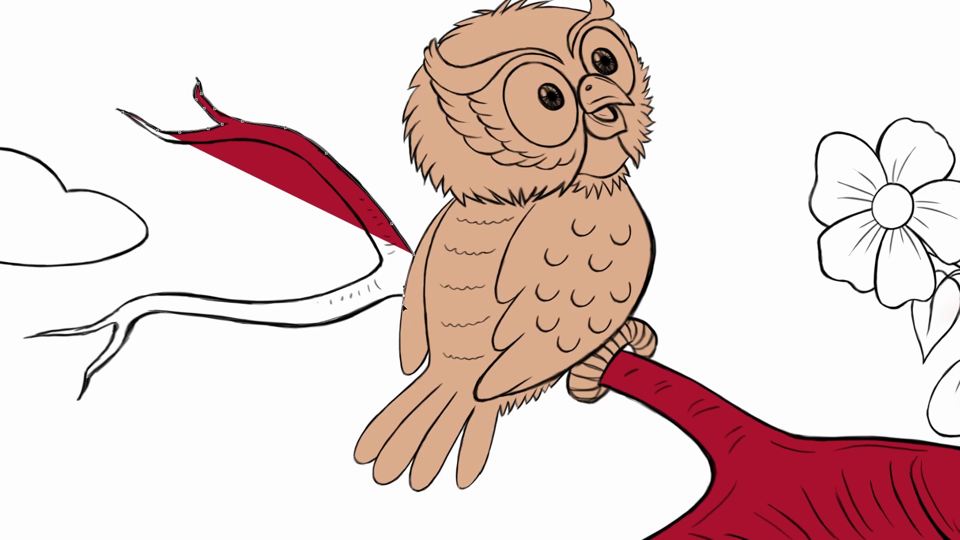
left_click(404, 296)
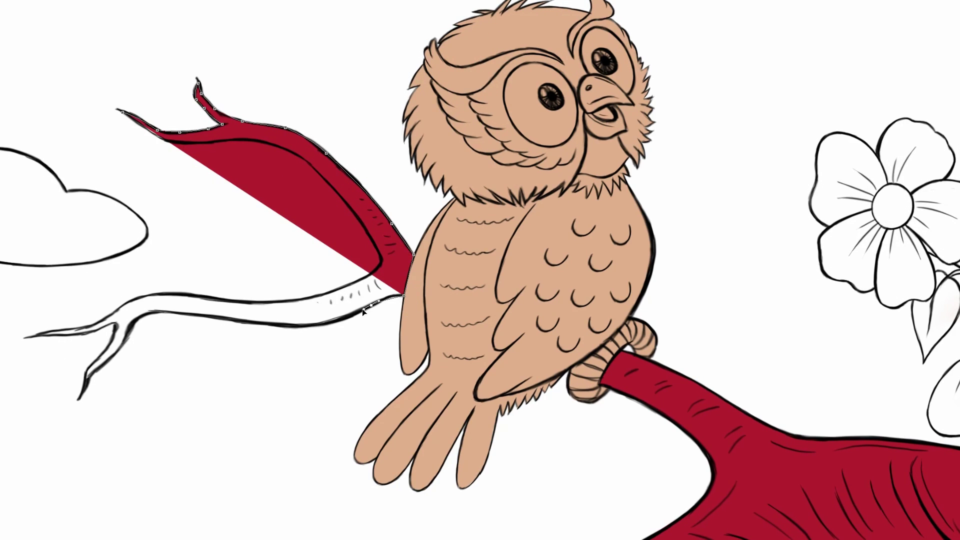
left_click_drag(349, 319, 350, 318)
Step: Trace the branch's lower edge left toward the fork and down the lower fork
left_click_drag(279, 329, 389, 299)
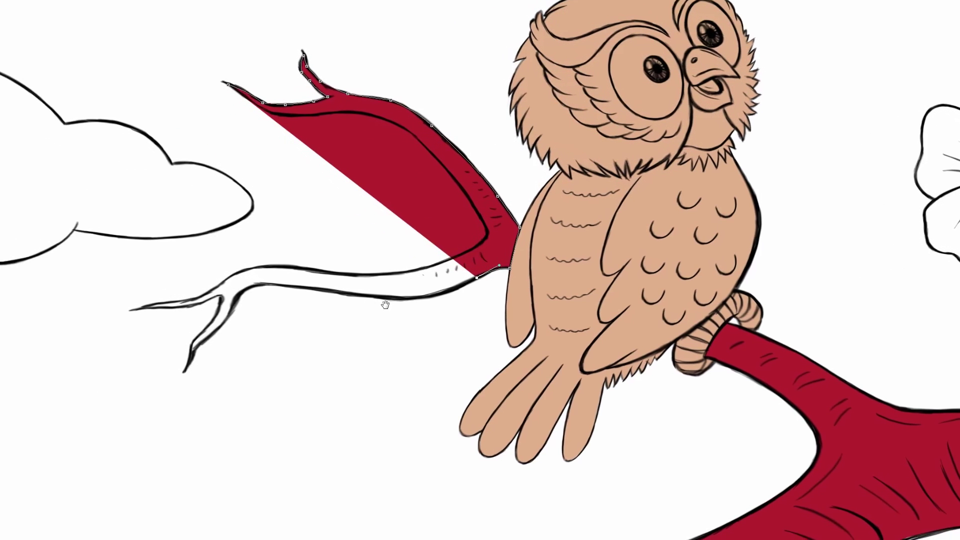
left_click(388, 296)
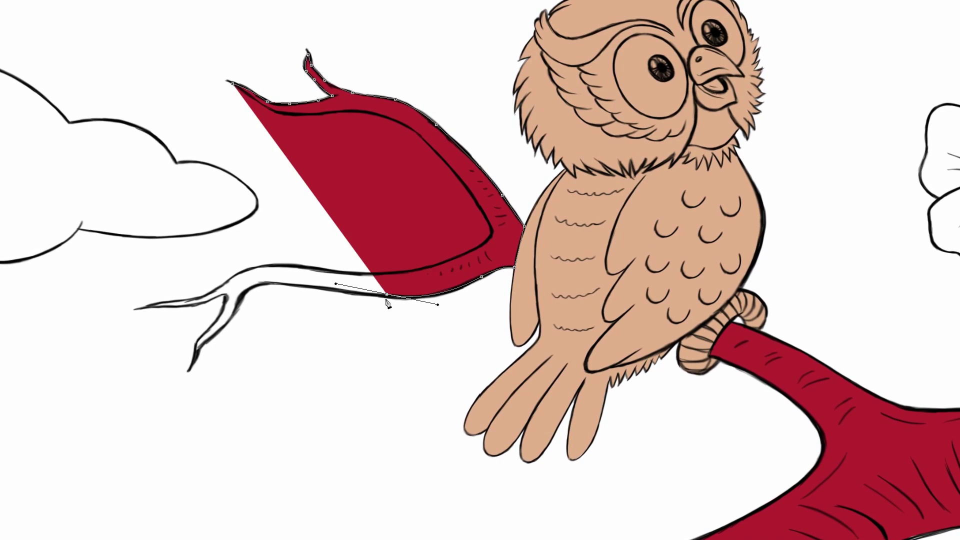
left_click(354, 294)
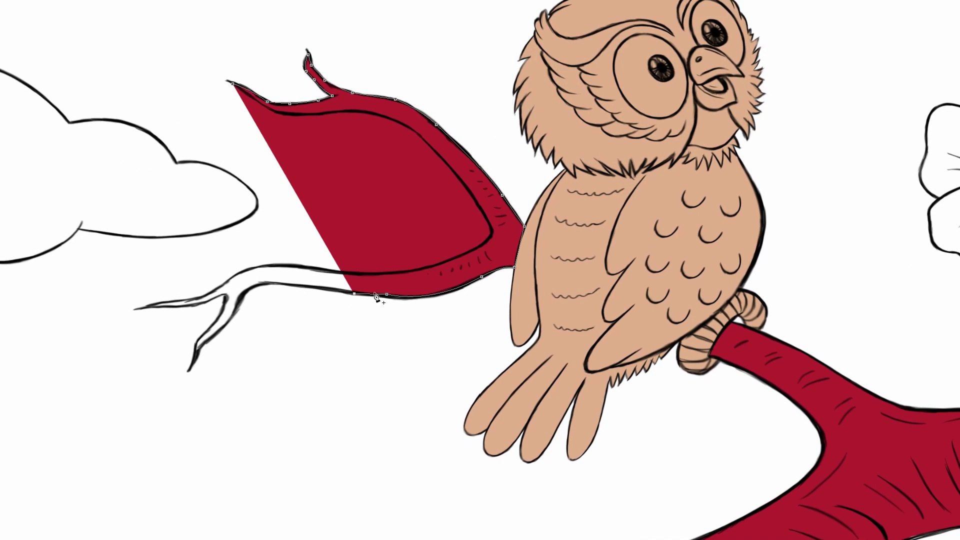
left_click_drag(386, 295, 436, 307)
left_click(298, 285)
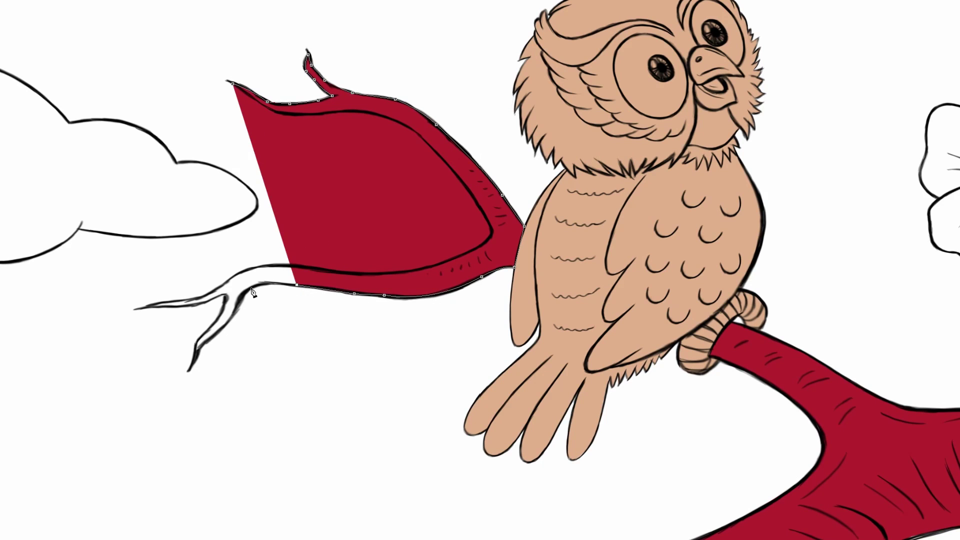
left_click(243, 292)
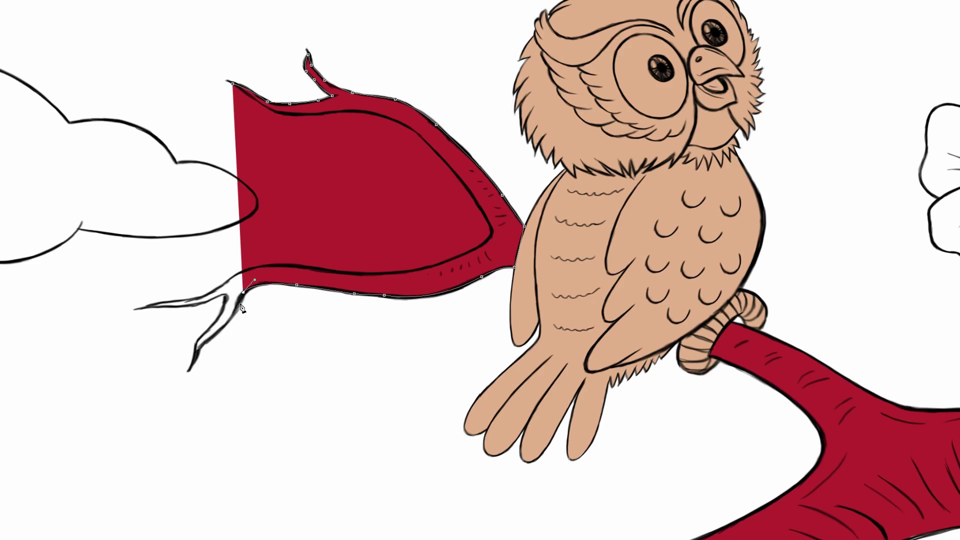
left_click(237, 305)
left_click_drag(282, 305, 260, 320)
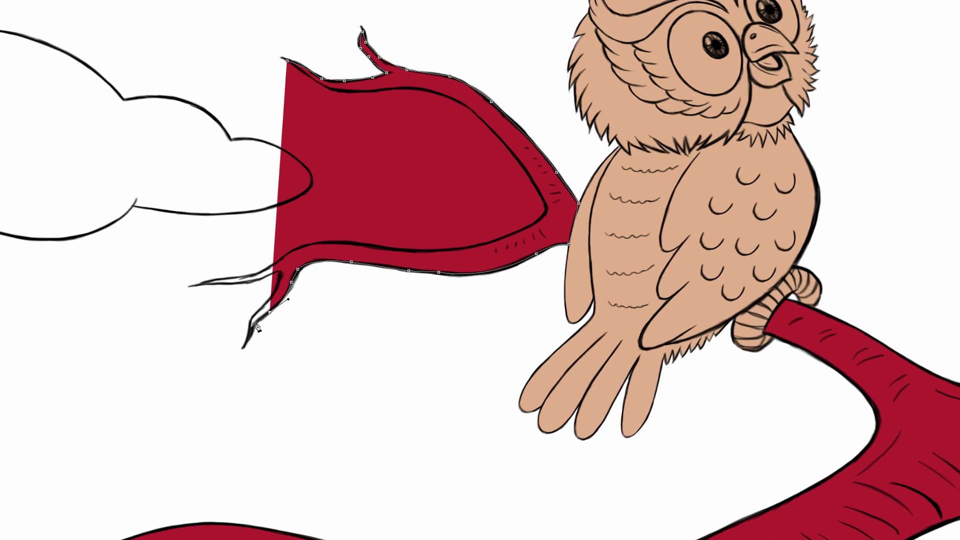
Step: Outline the lower fork tip and trace back up into the fork's crotch
left_click(255, 324)
left_click(246, 346)
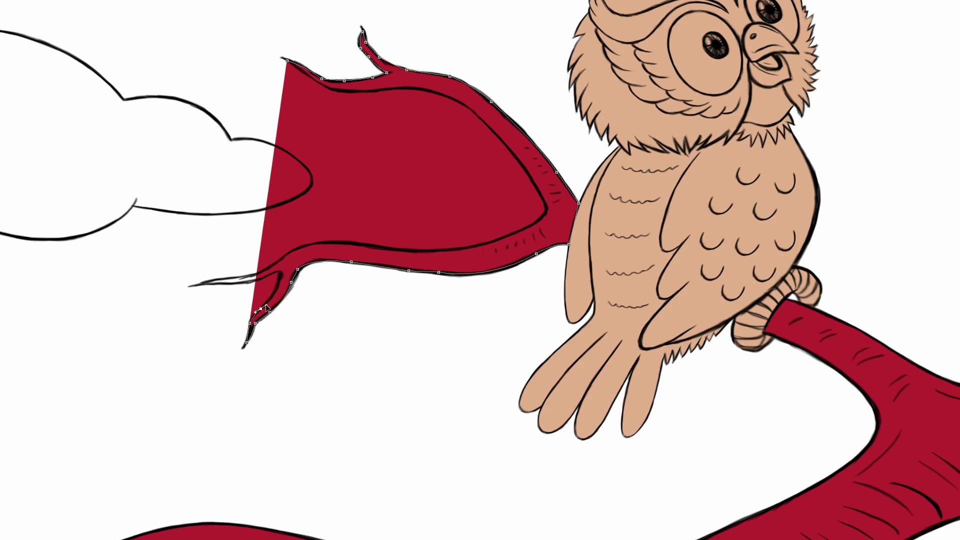
left_click(260, 308)
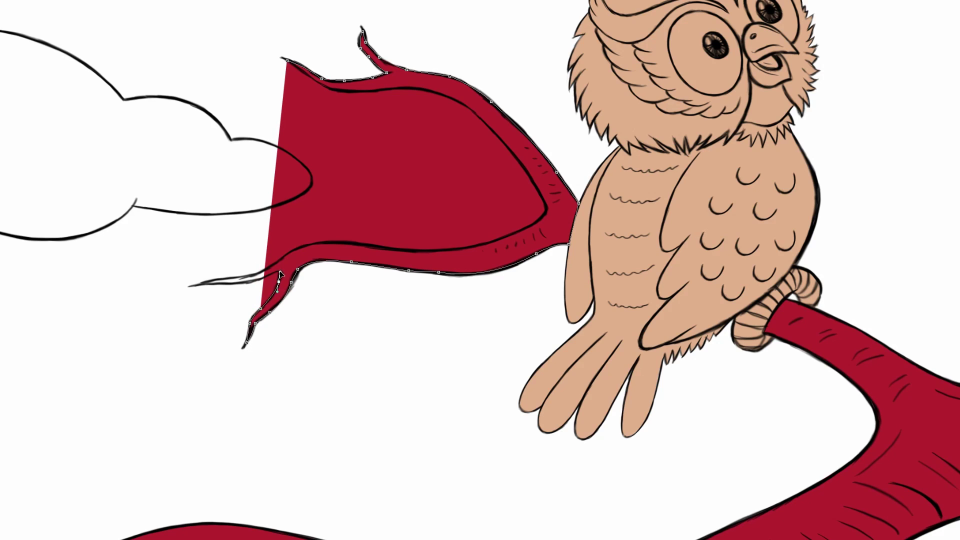
left_click(278, 276)
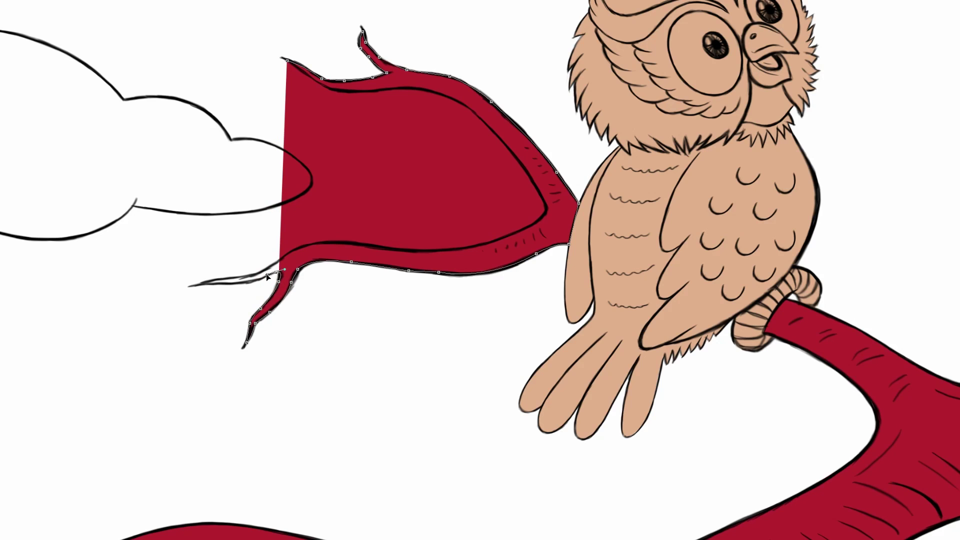
left_click_drag(266, 274, 255, 288)
left_click(254, 281)
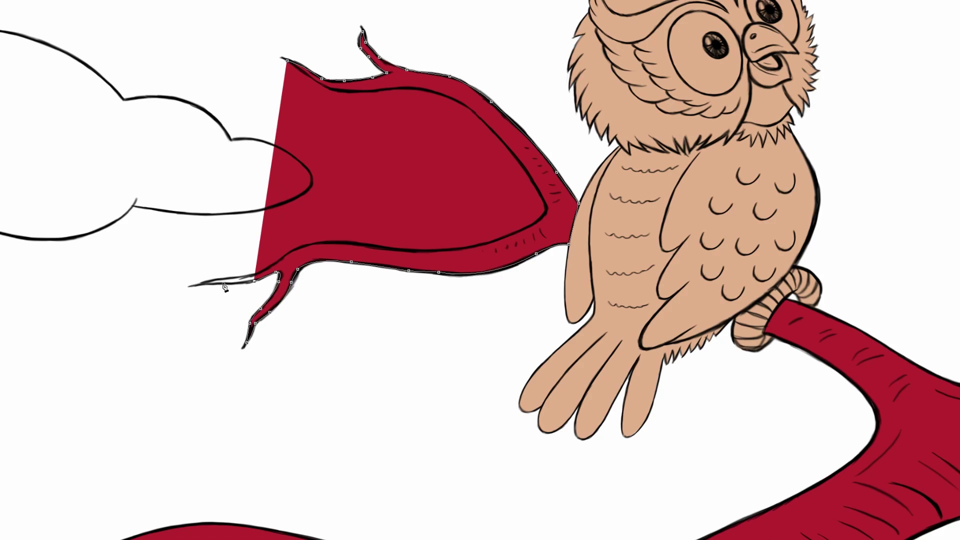
Step: Trace the upper fork tip and back along the branch toward the owl
left_click_drag(201, 283, 221, 283)
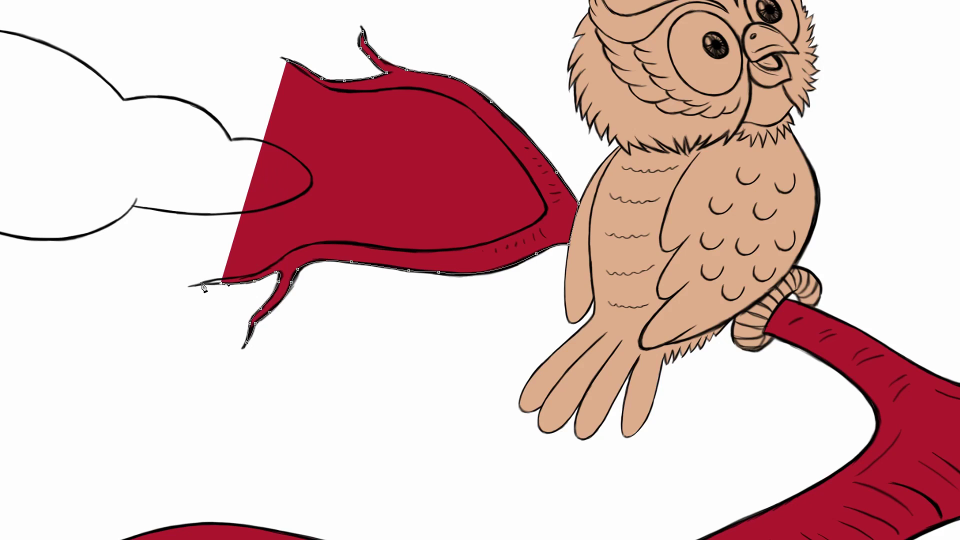
left_click(242, 278, "ctrl")
left_click(245, 280)
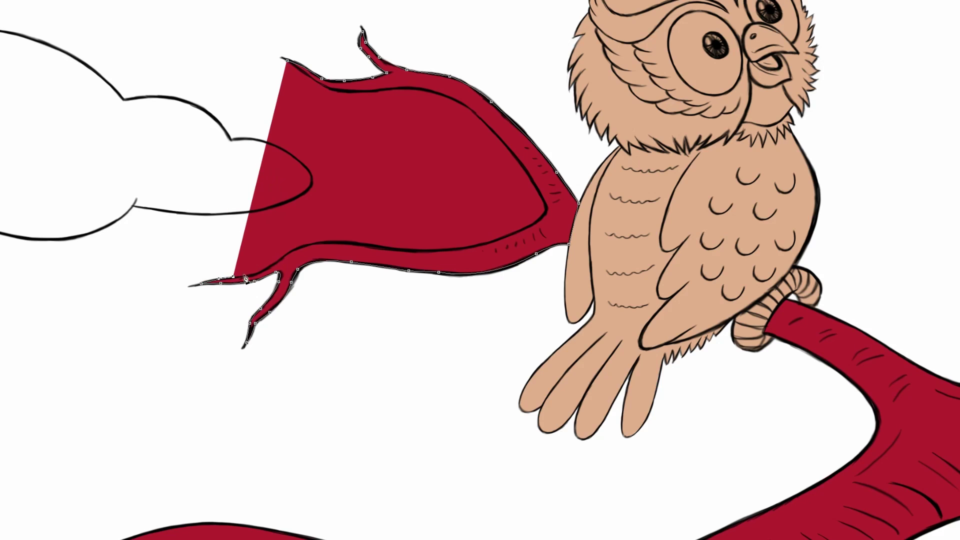
mouse_move(276, 264)
left_mouse_down()
mouse_move(294, 248)
mouse_move(447, 250)
left_mouse_up()
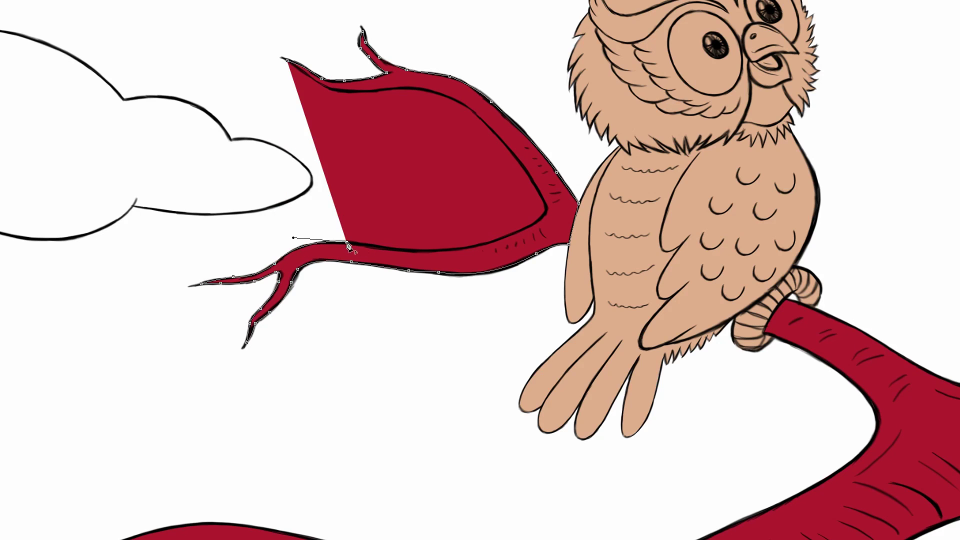
left_click(447, 250)
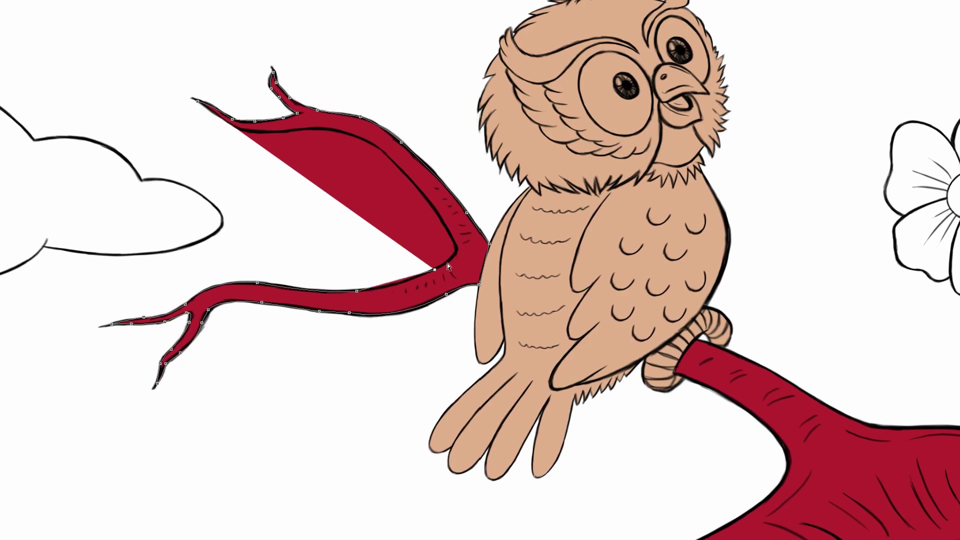
mouse_move(437, 269)
left_mouse_down()
mouse_move(473, 249)
mouse_move(450, 229)
left_mouse_up()
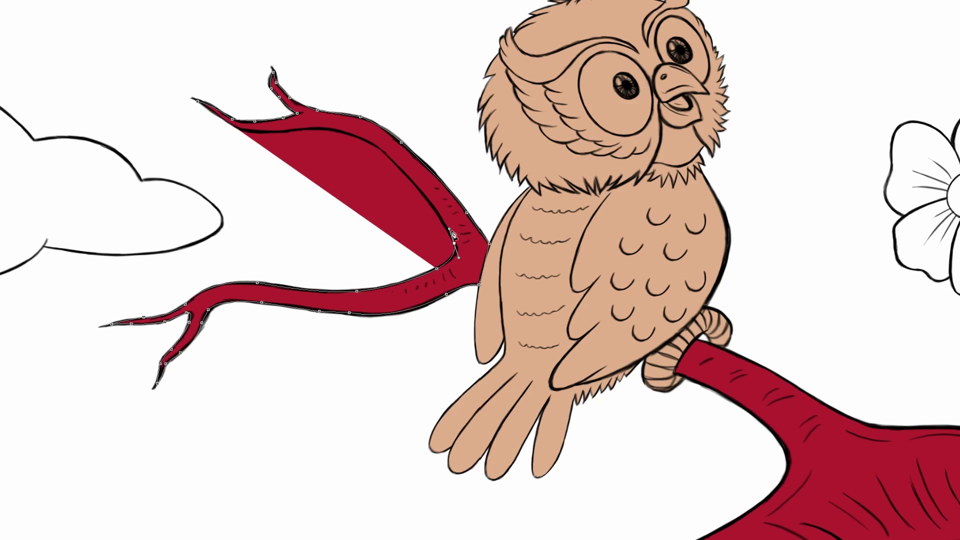
left_click(455, 244, "alt")
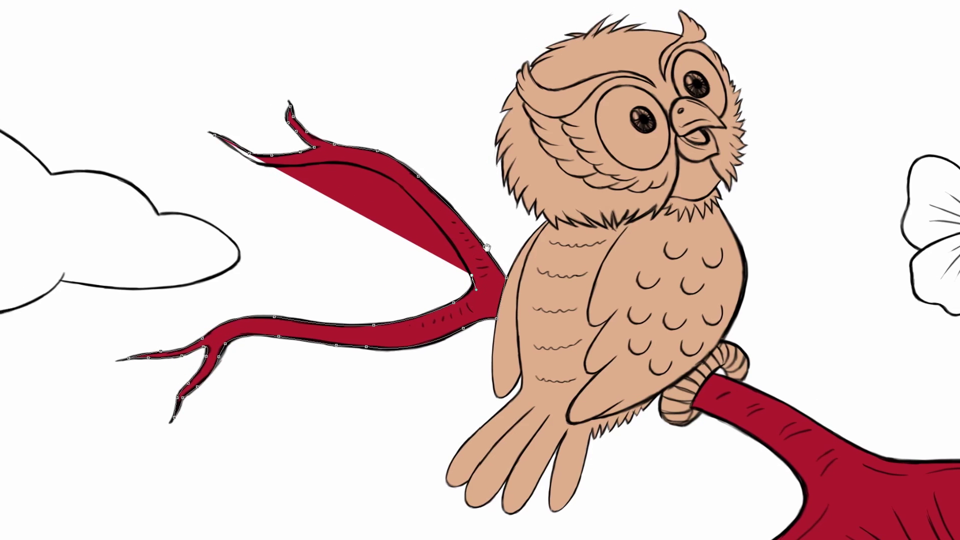
Step: Follow the branch's inner edge to the upper-left tip and close the red shape
left_click_drag(417, 204, 391, 182)
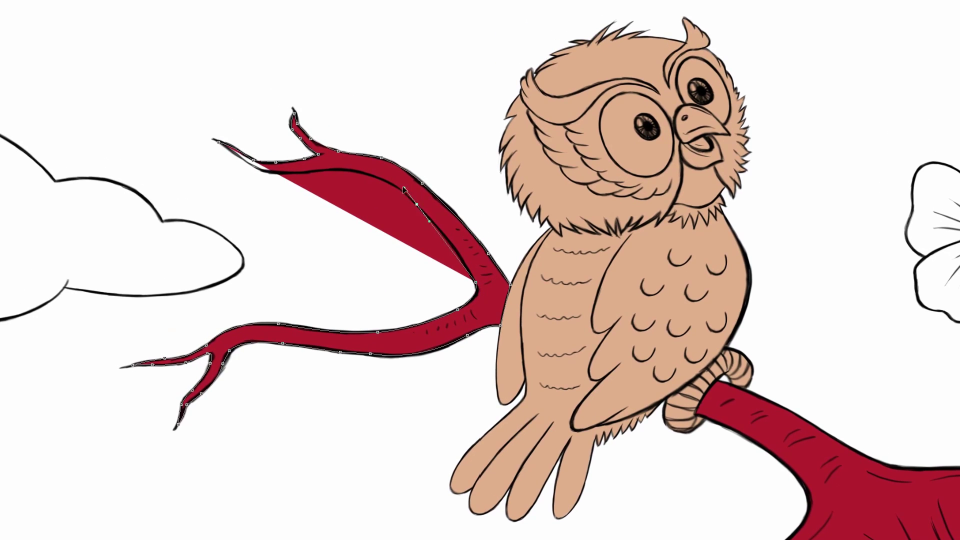
left_click(417, 205, "alt")
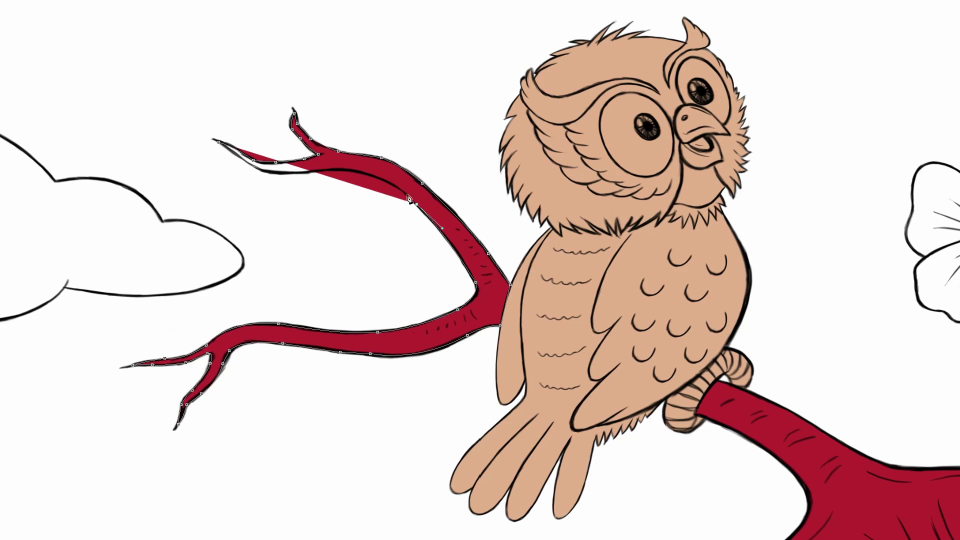
left_click(347, 169)
left_click_drag(343, 170, 309, 169)
left_click(347, 170, "alt")
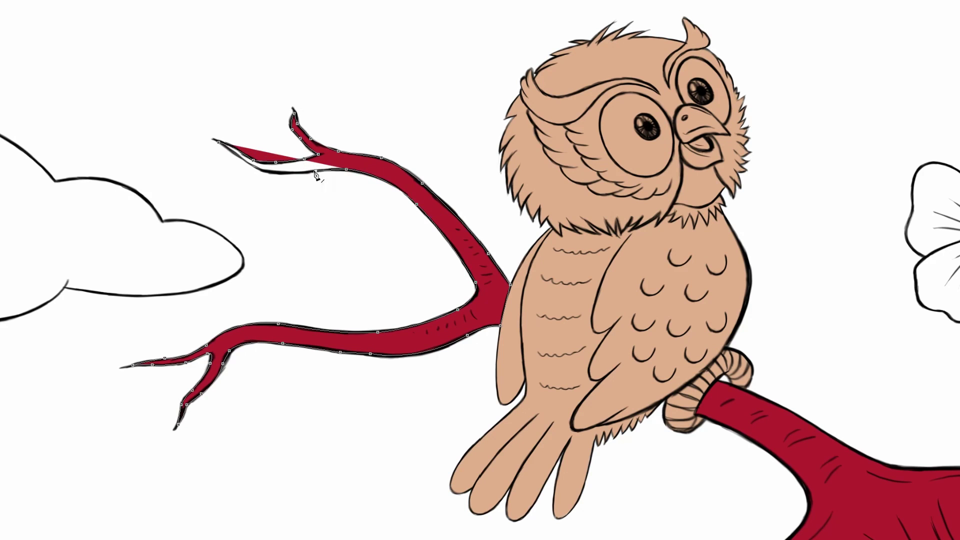
left_click(316, 170)
left_click(278, 173)
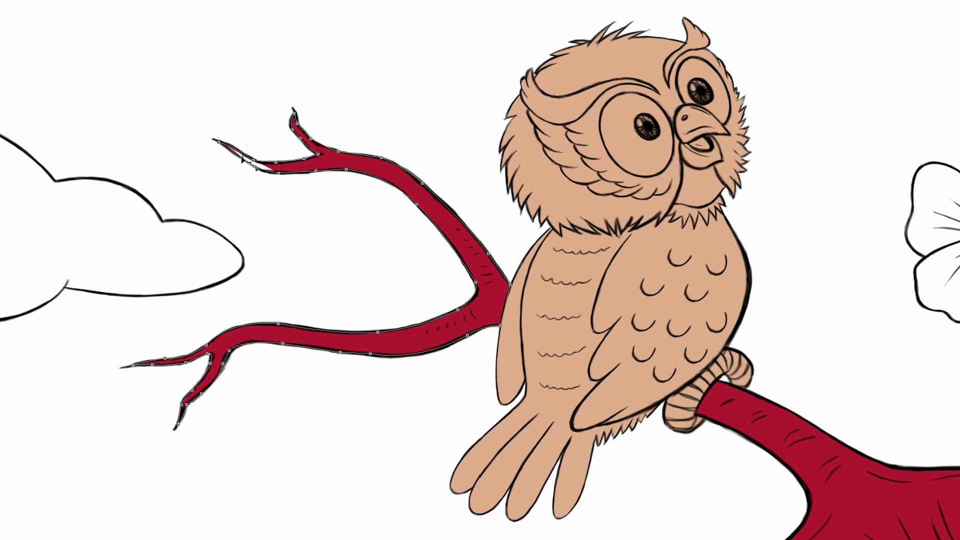
left_click_drag(233, 152, 230, 153)
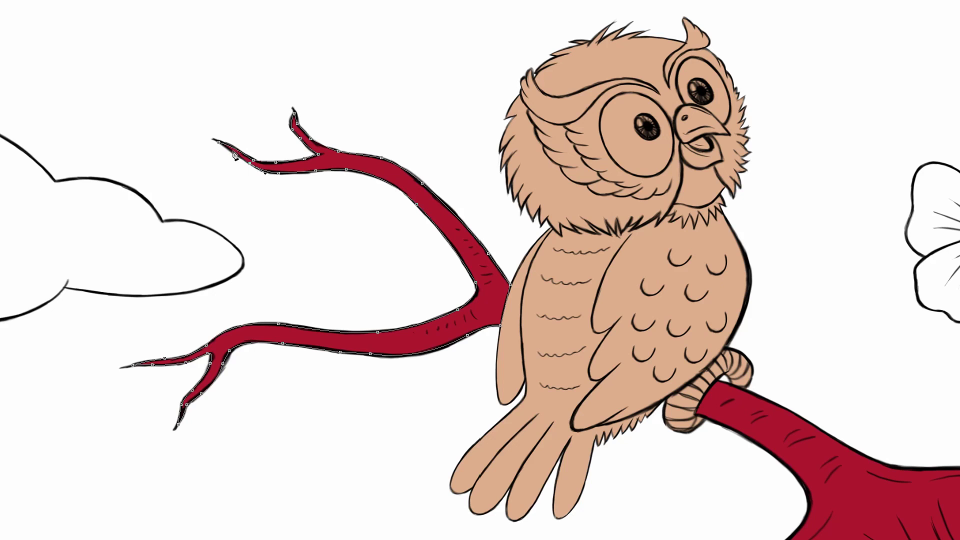
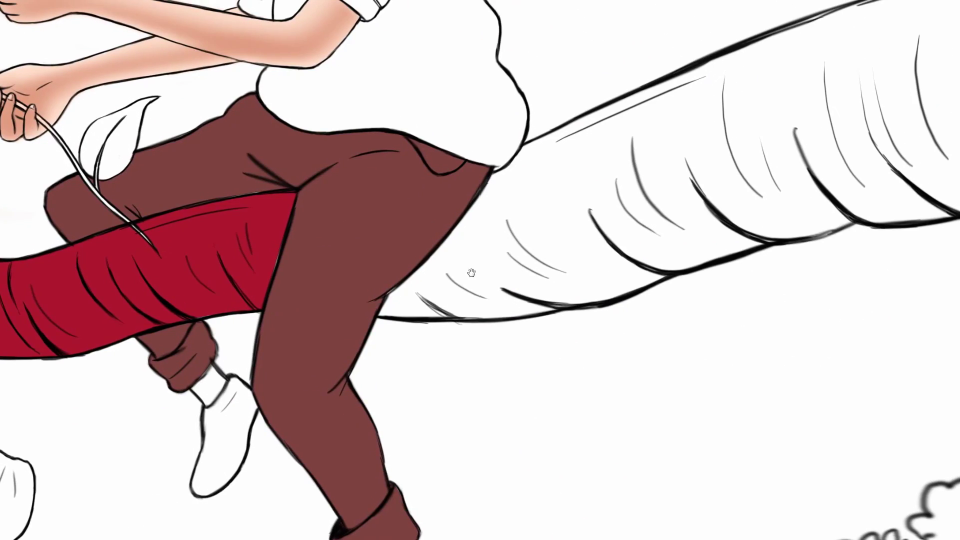
Step: Trace the red Pen shape along the branch's upper edge just right of the boy's leg
left_click(387, 294)
left_click_drag(442, 242, 461, 218)
left_click(470, 209)
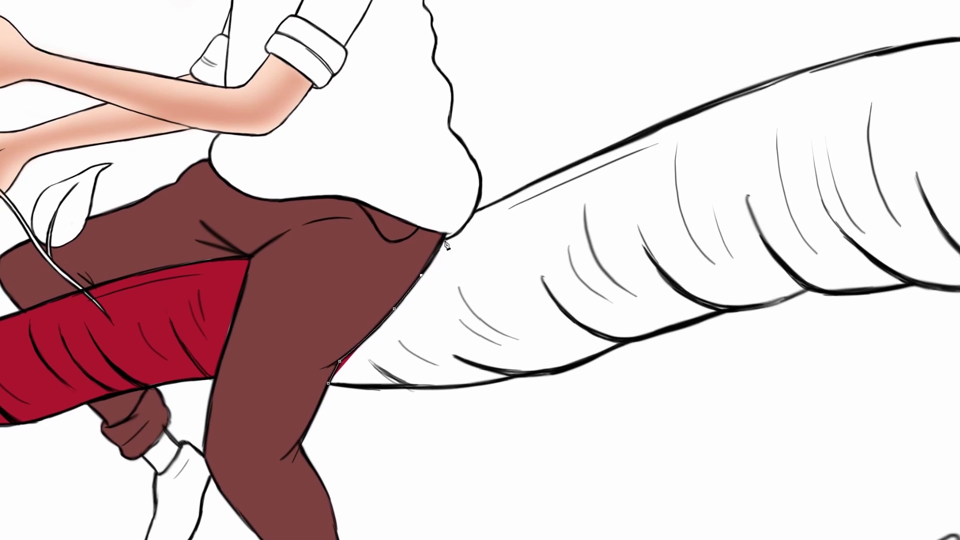
left_click_drag(465, 225, 478, 219)
left_click(474, 211)
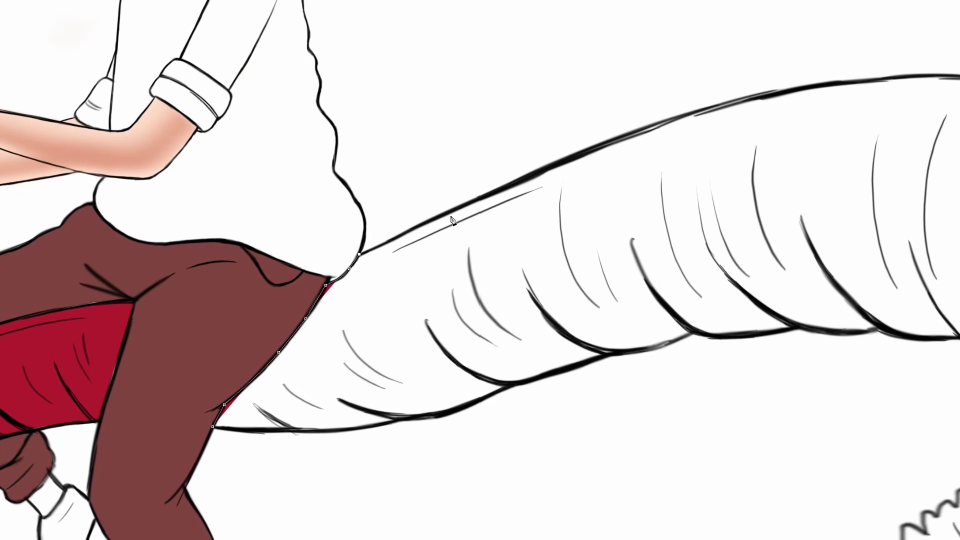
left_click(455, 210)
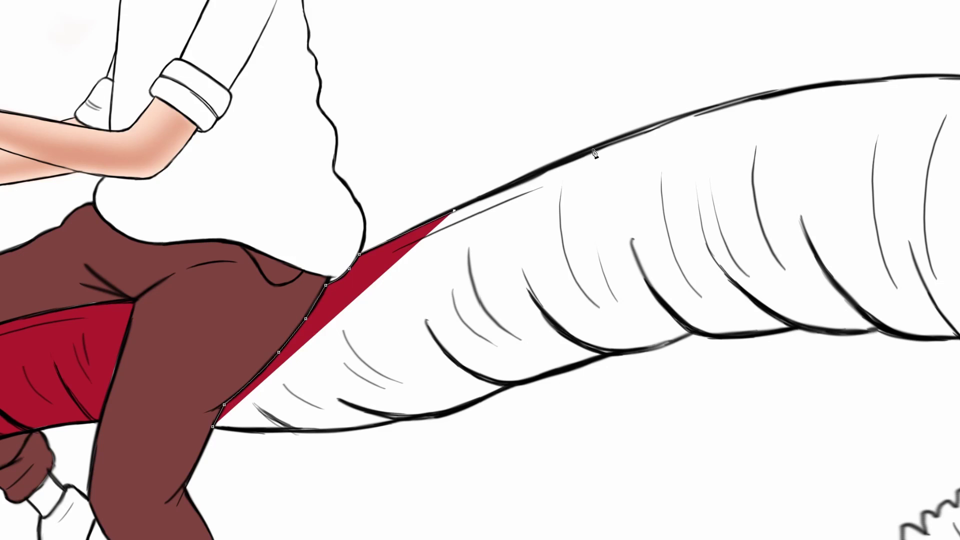
Step: Extend the red outline along the top edge to the branch's right end at the canvas edge
left_click_drag(594, 150, 741, 153)
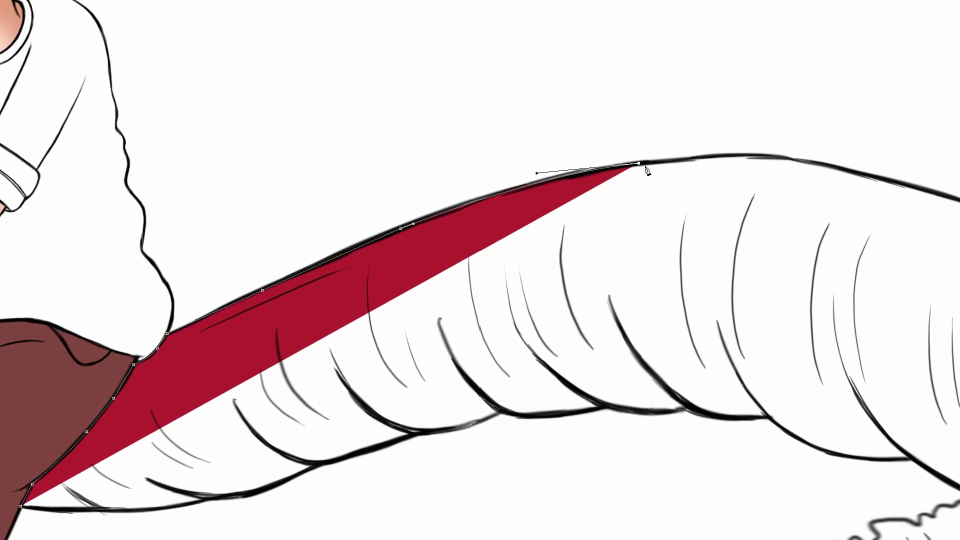
scroll(646, 170, "right", 3)
left_click_drag(700, 164, 839, 197)
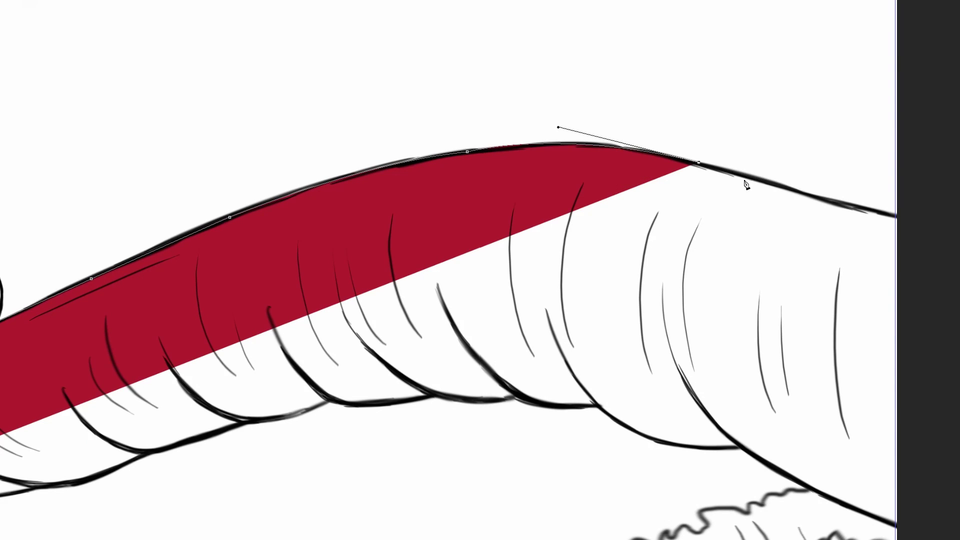
left_click(765, 183)
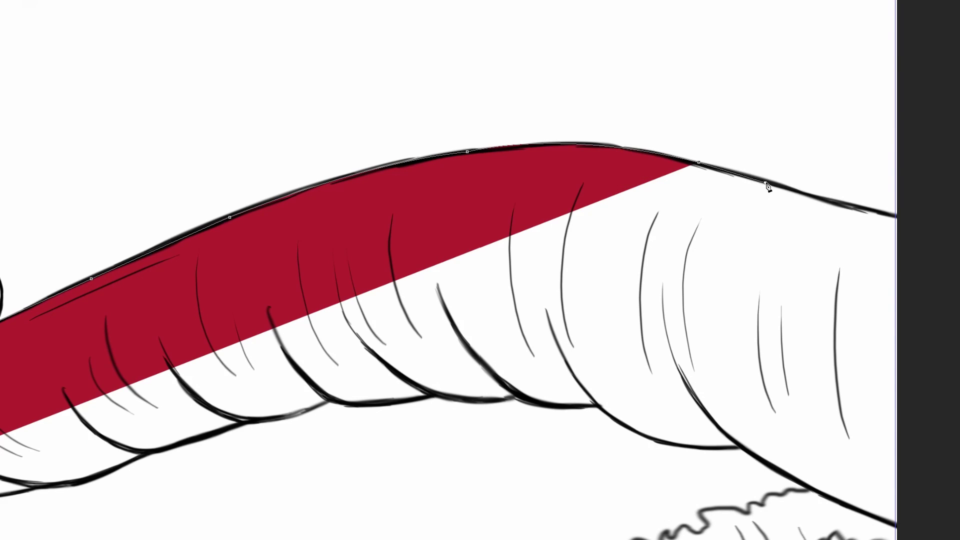
left_click(896, 216)
left_click_drag(794, 292, 613, 184)
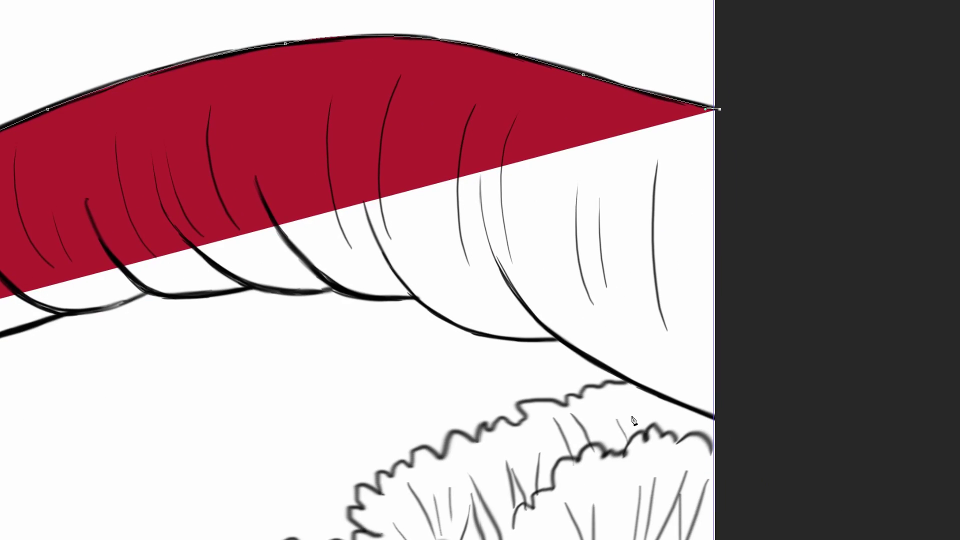
Step: Bring the red outline around the branch's right end and back along its underside
left_click(720, 421)
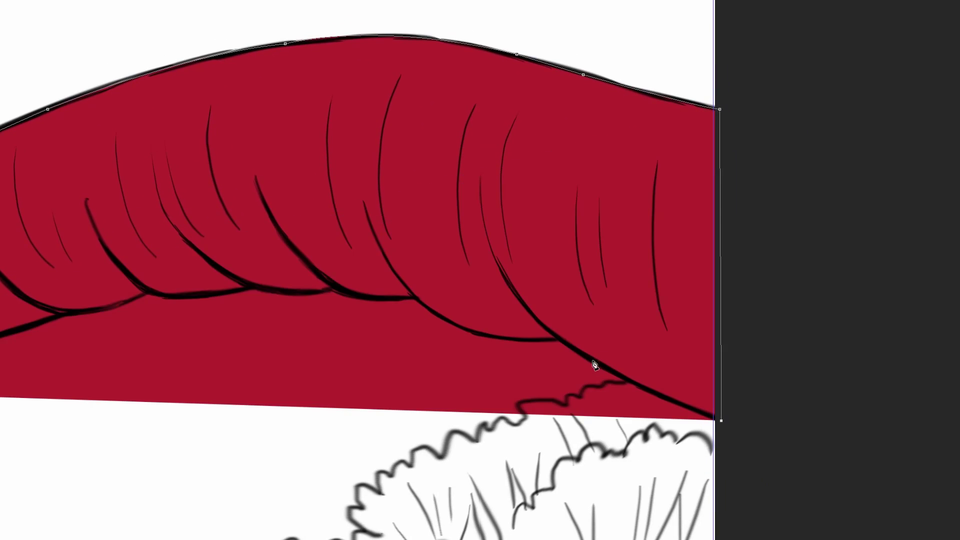
left_click_drag(594, 360, 564, 339)
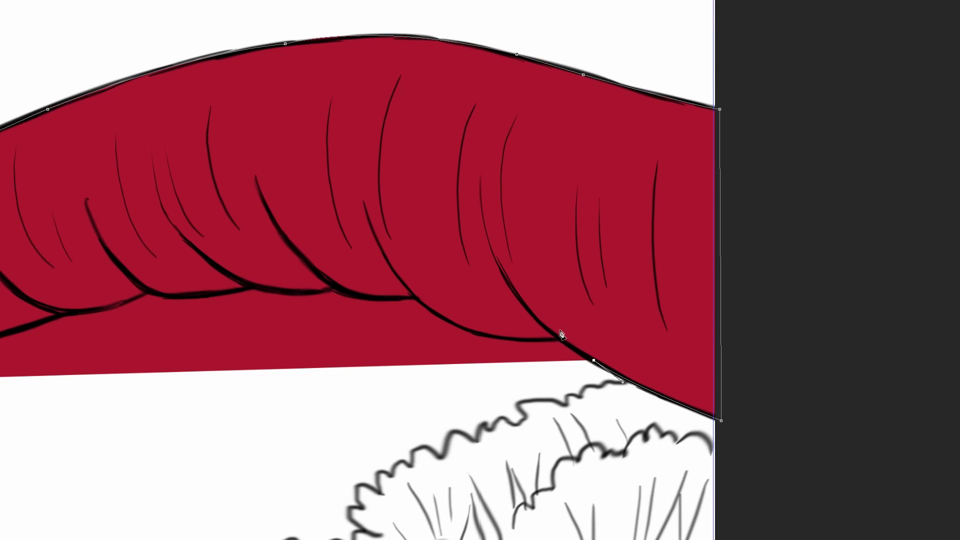
left_click(558, 338)
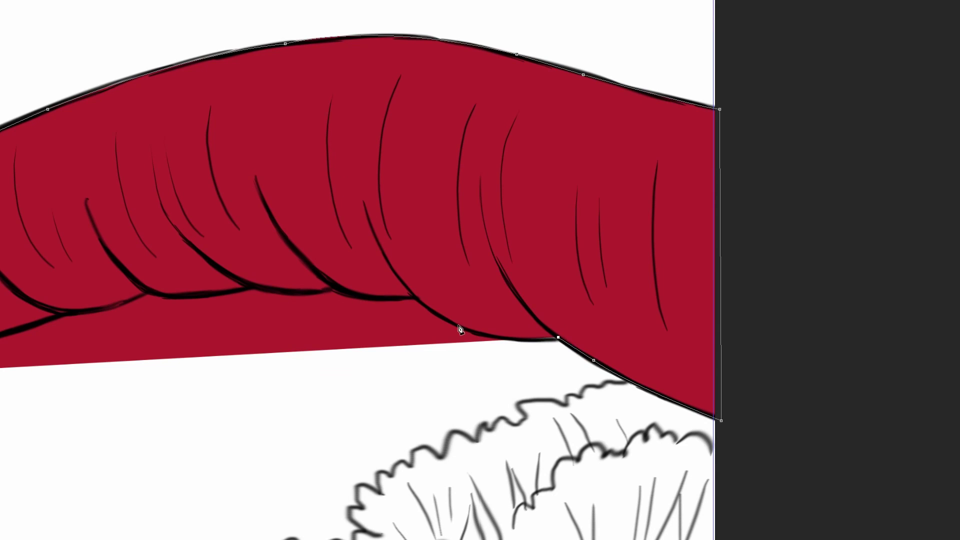
left_click_drag(458, 326, 419, 306)
left_click(416, 299)
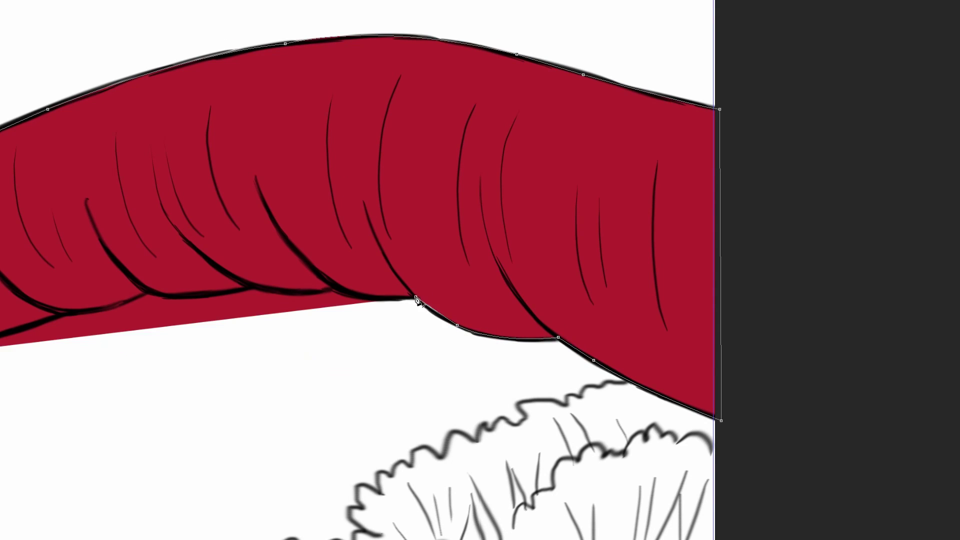
left_click_drag(416, 298, 424, 307)
left_click_drag(331, 284, 363, 304)
left_click(335, 288, "alt")
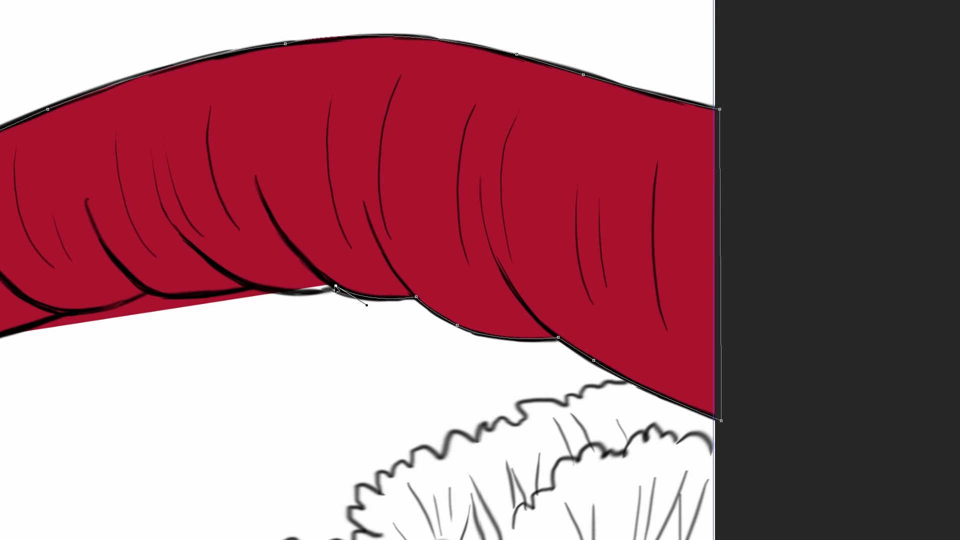
Step: Continue the underside outline left to the boy's leg and close the red branch shape
left_click_drag(251, 285, 193, 268)
left_click(250, 285, "alt")
left_click_drag(226, 310, 374, 281)
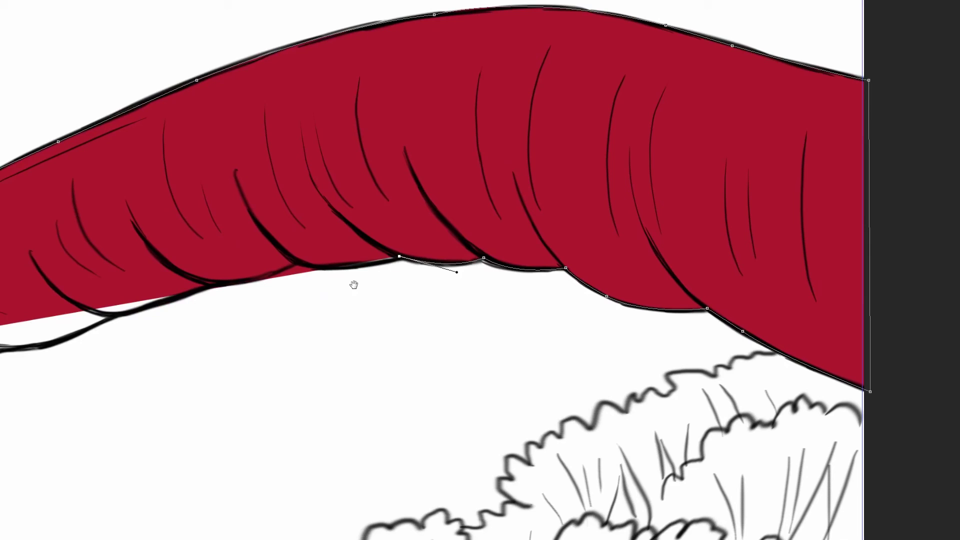
left_click_drag(294, 262, 252, 245)
left_click(294, 262, "alt")
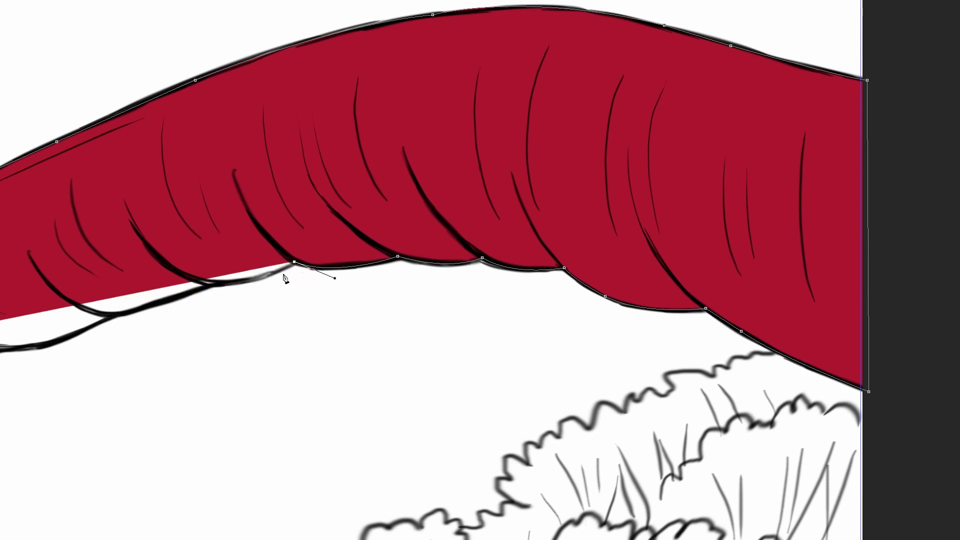
left_click_drag(214, 283, 173, 280)
left_click(214, 284, "alt")
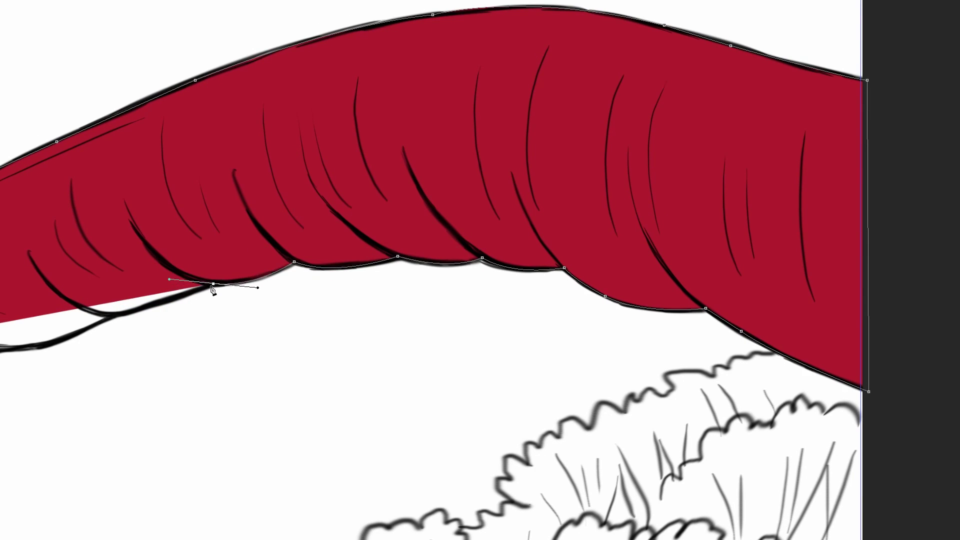
mouse_move(162, 321)
left_mouse_down()
mouse_move(302, 286)
mouse_move(223, 288)
left_mouse_up()
mouse_move(170, 328)
left_mouse_down()
mouse_move(312, 280)
mouse_move(233, 272)
mouse_move(145, 280)
left_mouse_up()
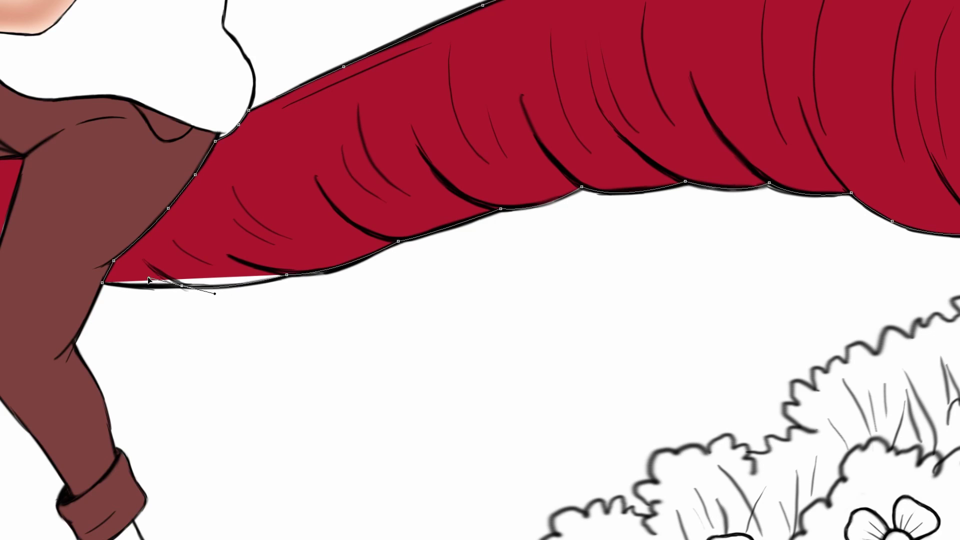
left_click(102, 283)
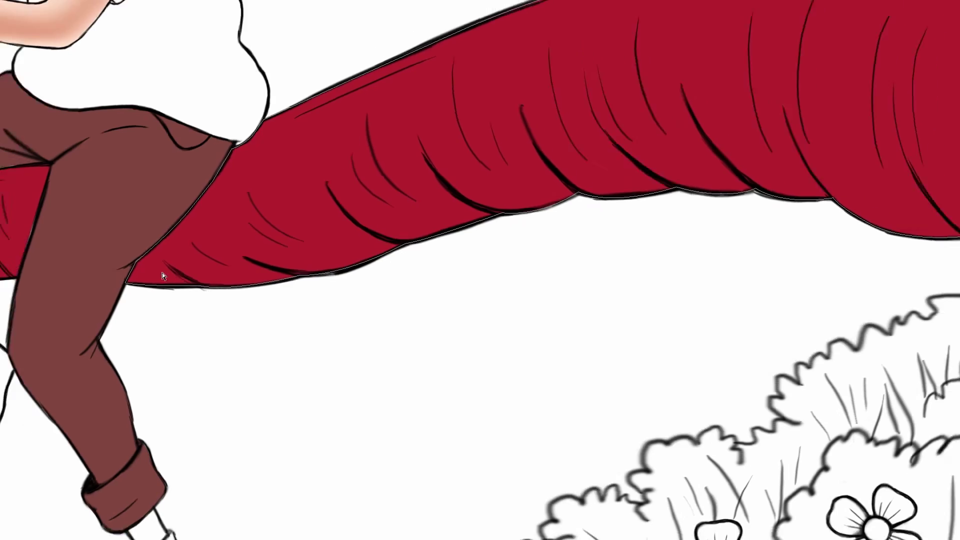
Step: Fit the canvas with Ctrl+0, check the branch and owl, then zoom into the upper-left cloud
key("ctrl+0")
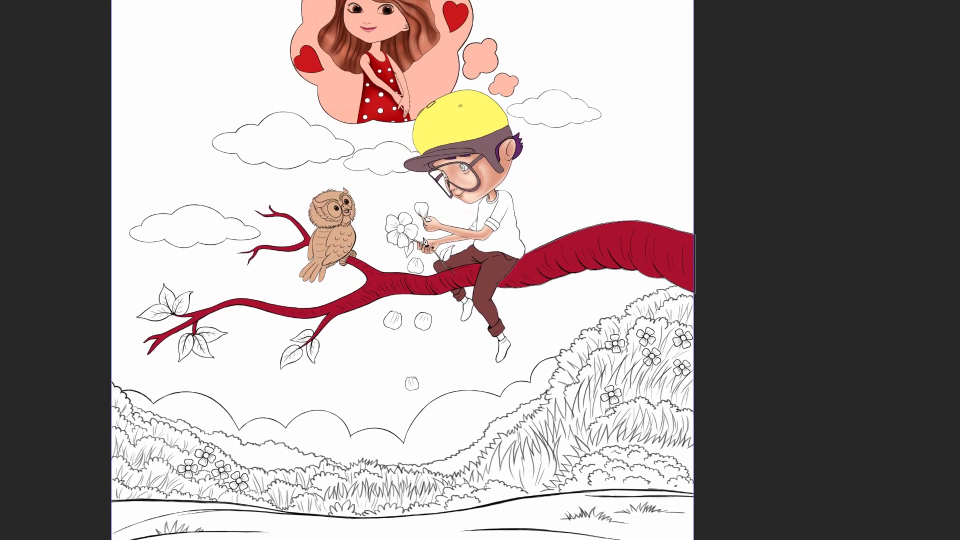
left_click(139, 315)
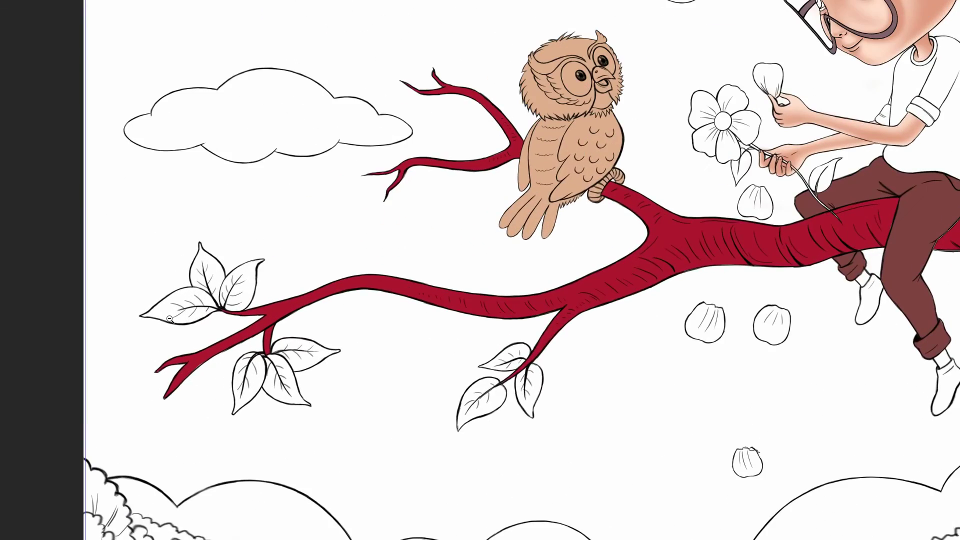
left_click(169, 318, "alt")
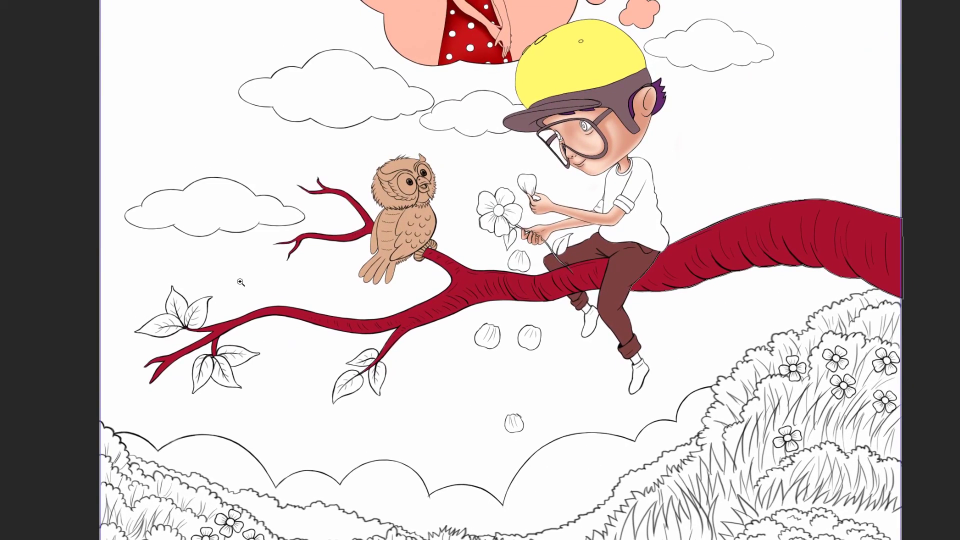
mouse_move(249, 201)
left_mouse_down()
mouse_move(224, 218)
mouse_move(223, 255)
left_mouse_up()
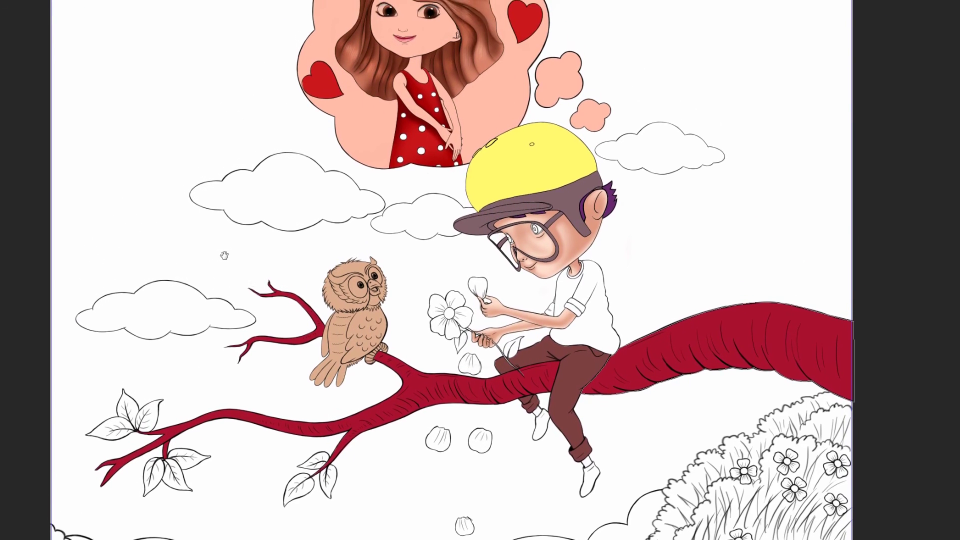
left_click(218, 210)
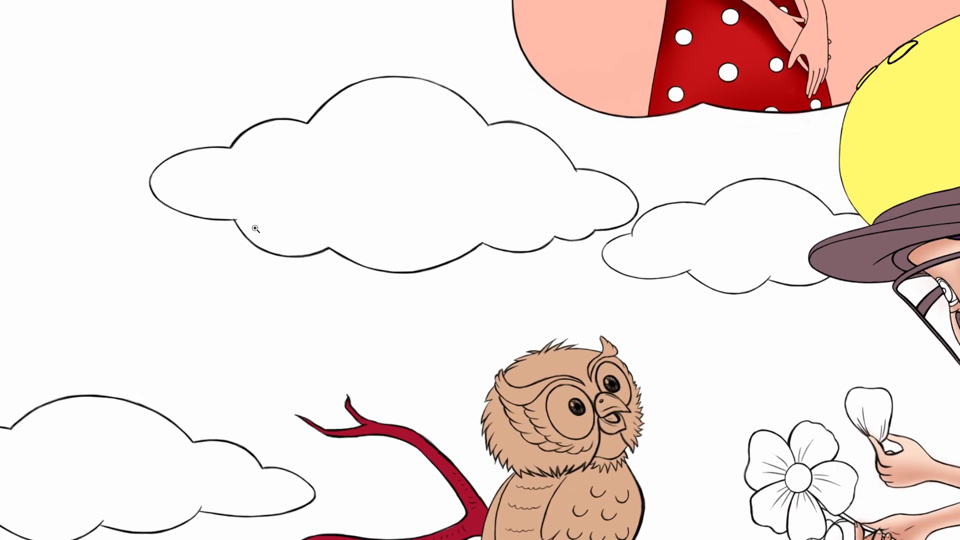
Step: Start a red Pen shape at the cloud's left edge and trace across its top bumps
key("p")
left_click(150, 181)
left_click_drag(230, 149, 304, 154)
left_click(231, 149, "alt")
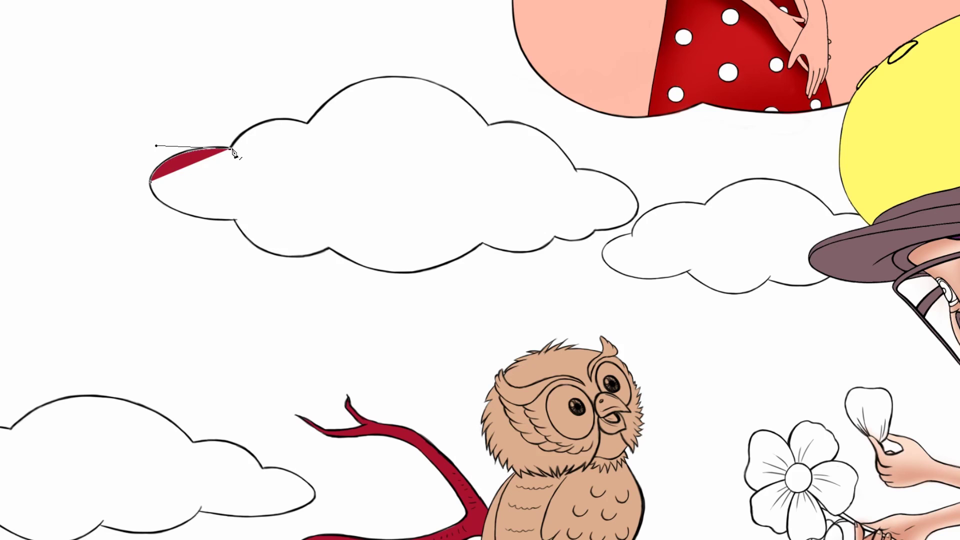
left_click_drag(158, 146, 154, 144)
left_click_drag(306, 123, 361, 141)
left_click(307, 124, "alt")
left_click_drag(373, 114, 322, 158)
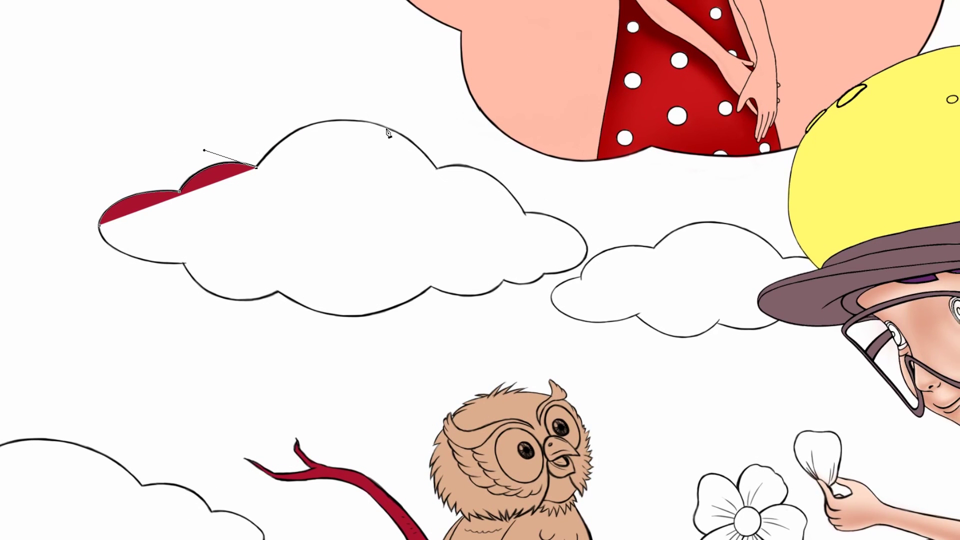
left_click_drag(388, 128, 483, 153)
left_click(388, 128, "alt")
Step: Trace the red outline down the cloud's right edge onto its lower edge
left_click(438, 170)
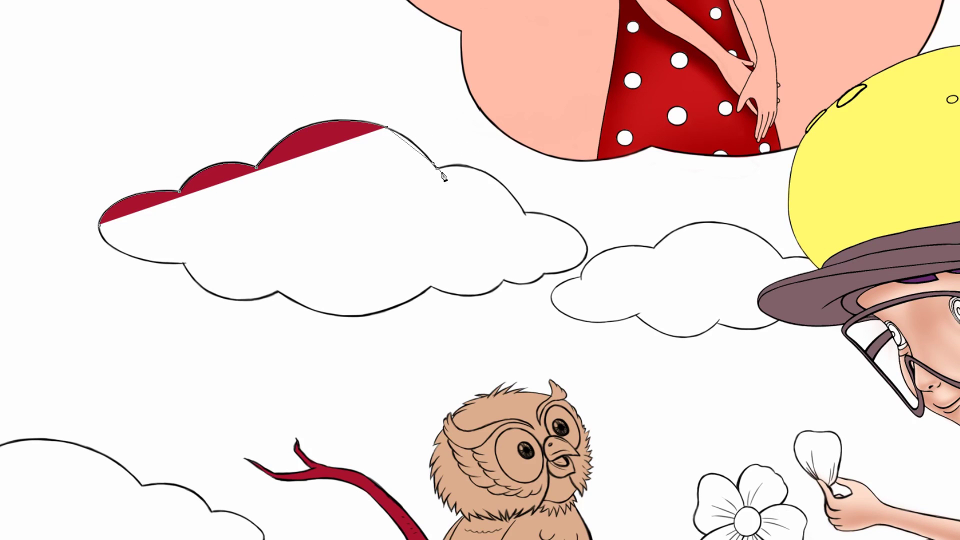
left_click_drag(437, 169, 450, 196)
left_click(437, 169, "alt")
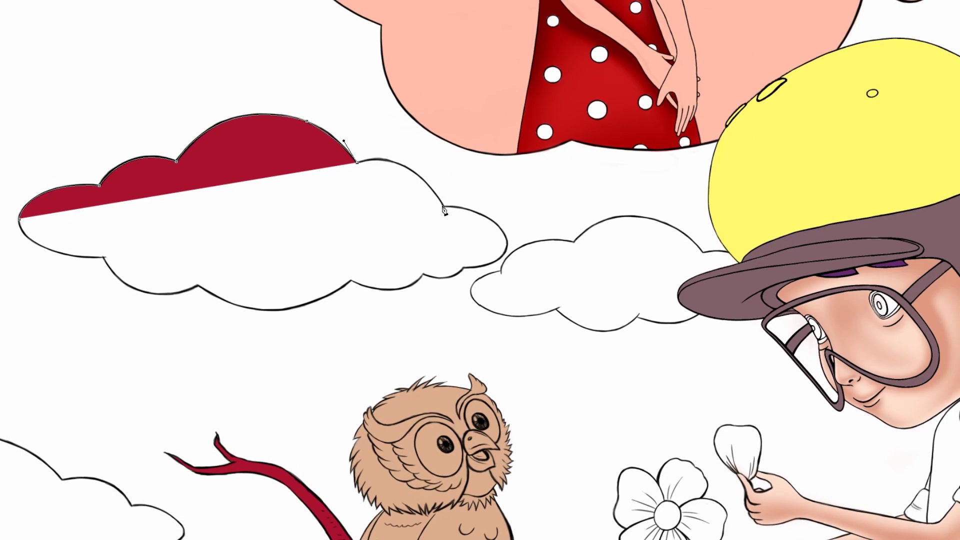
left_click_drag(443, 206, 475, 273)
left_click(443, 208, "alt")
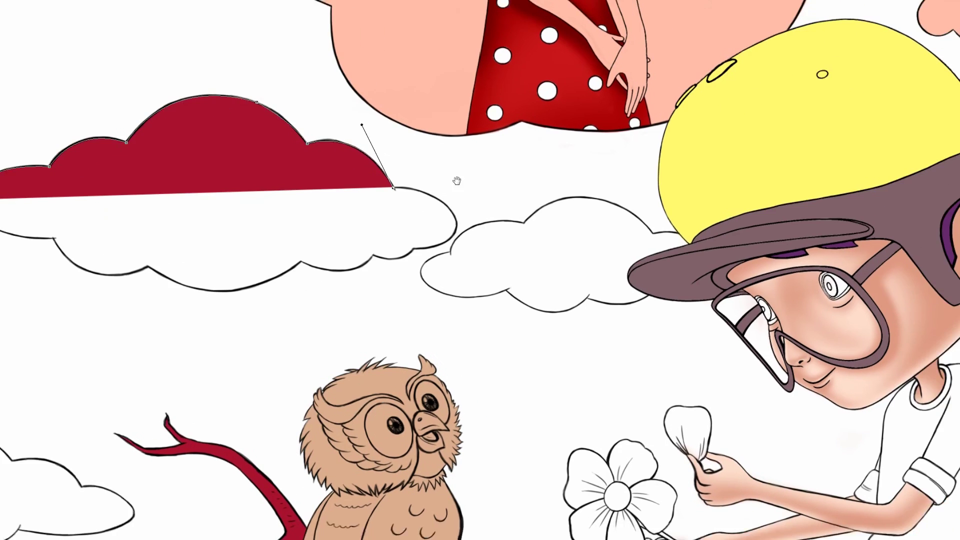
left_click_drag(434, 228, 419, 271)
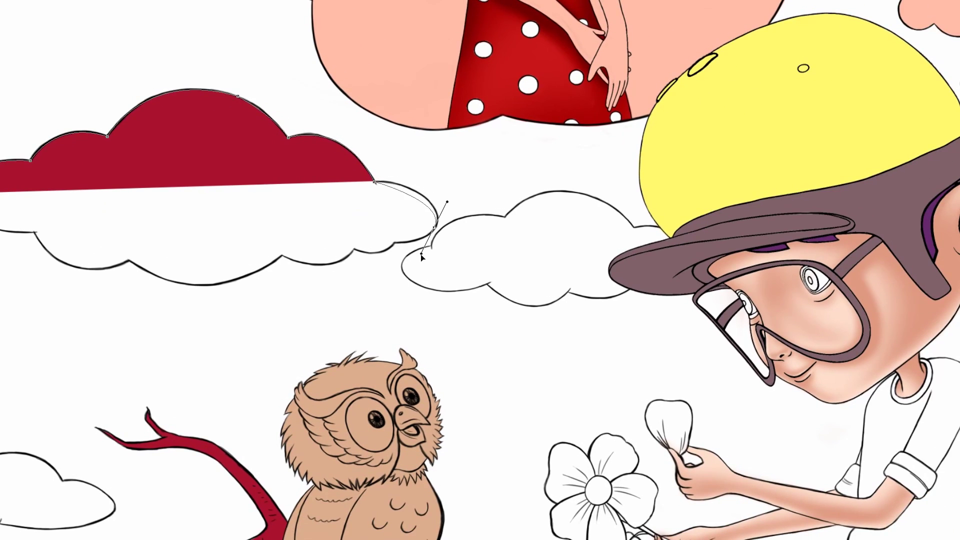
left_click(436, 229, "alt")
left_click_drag(391, 251, 413, 236)
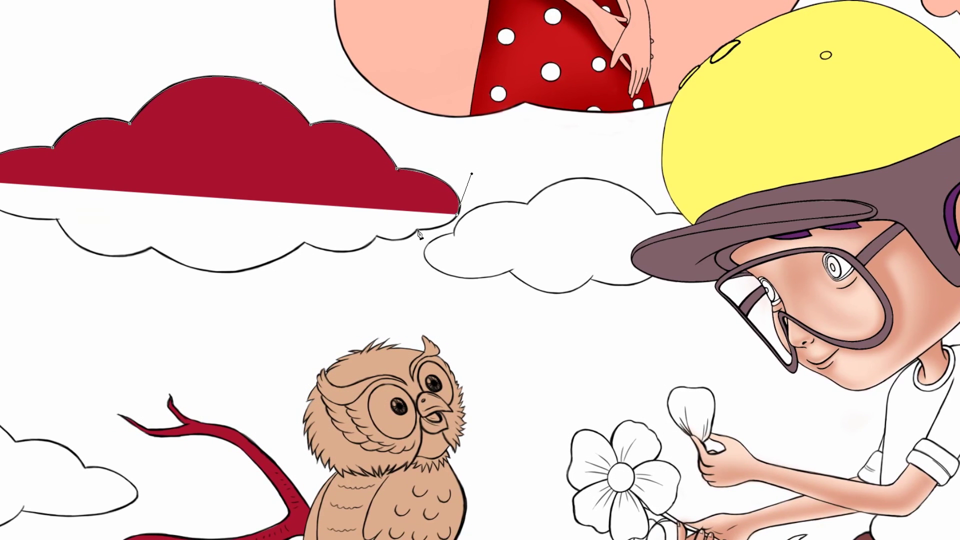
left_click(418, 231)
Step: Follow the cloud's bottom and lower-left lobe back to the start, closing the red shape
left_click_drag(376, 236, 350, 221)
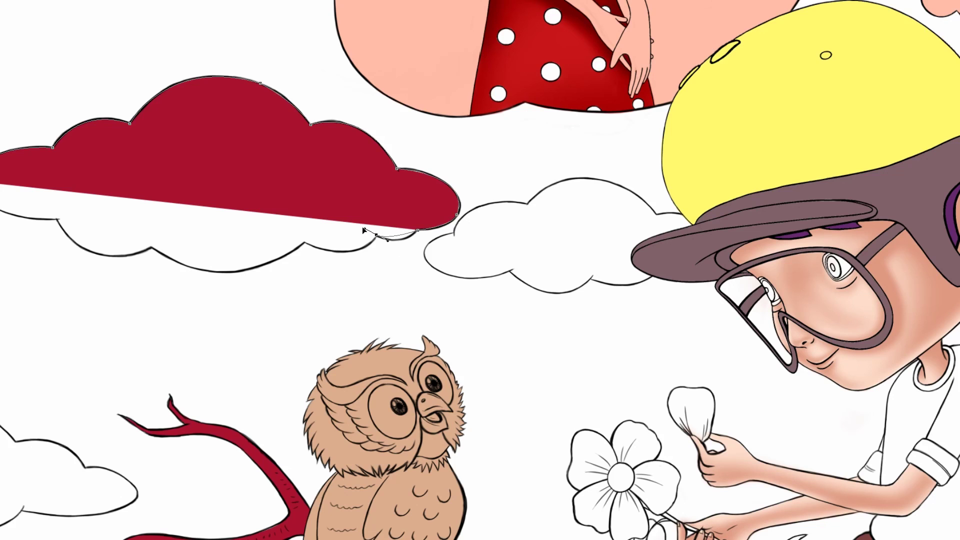
left_click(377, 235)
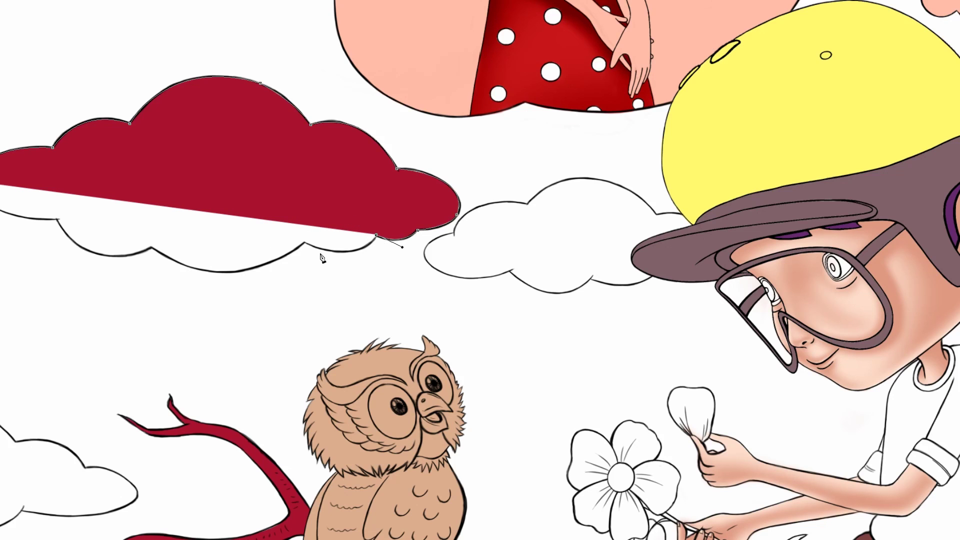
left_click_drag(305, 243, 244, 220)
left_click(304, 243)
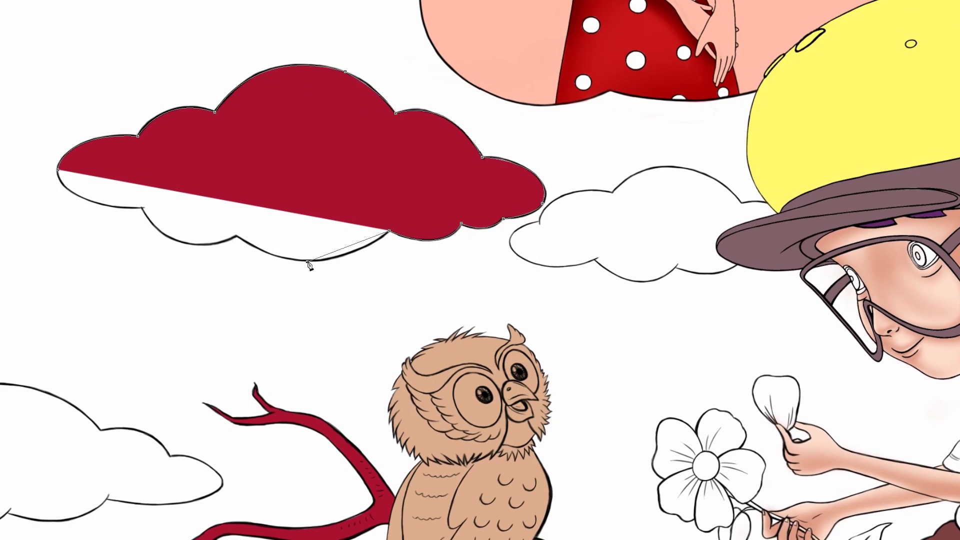
left_click(306, 261)
left_click_drag(310, 260, 274, 262)
left_click(311, 261)
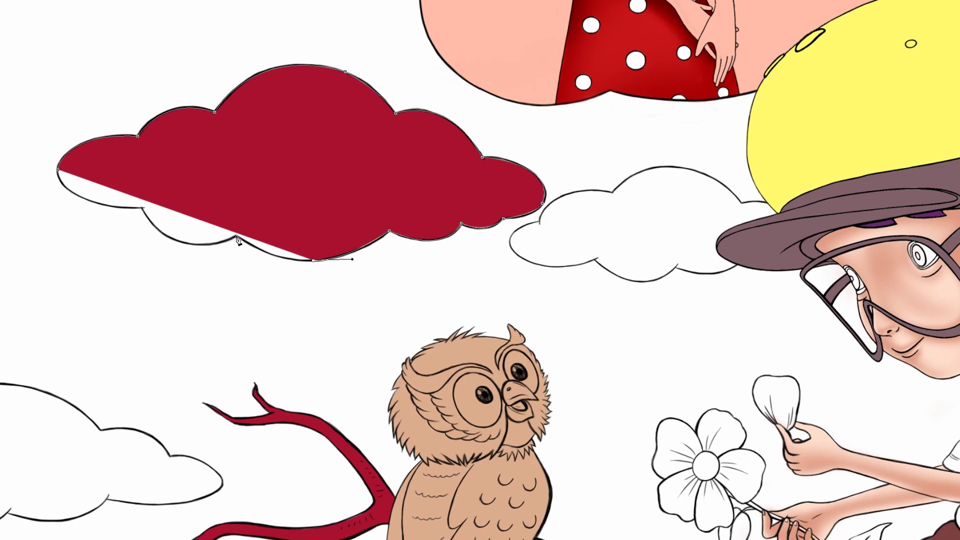
left_click_drag(236, 235, 199, 209)
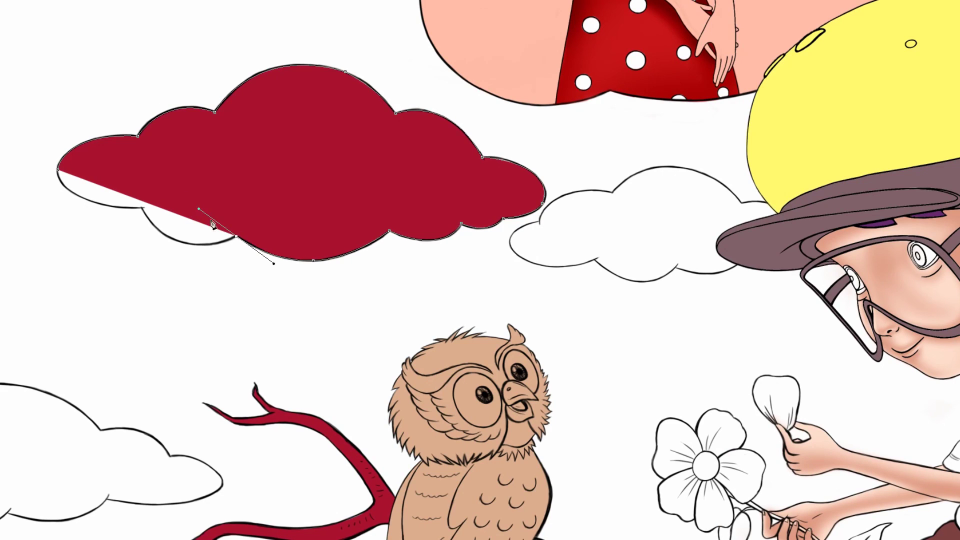
left_click(235, 235)
left_click_drag(181, 242, 153, 233)
left_click(181, 242)
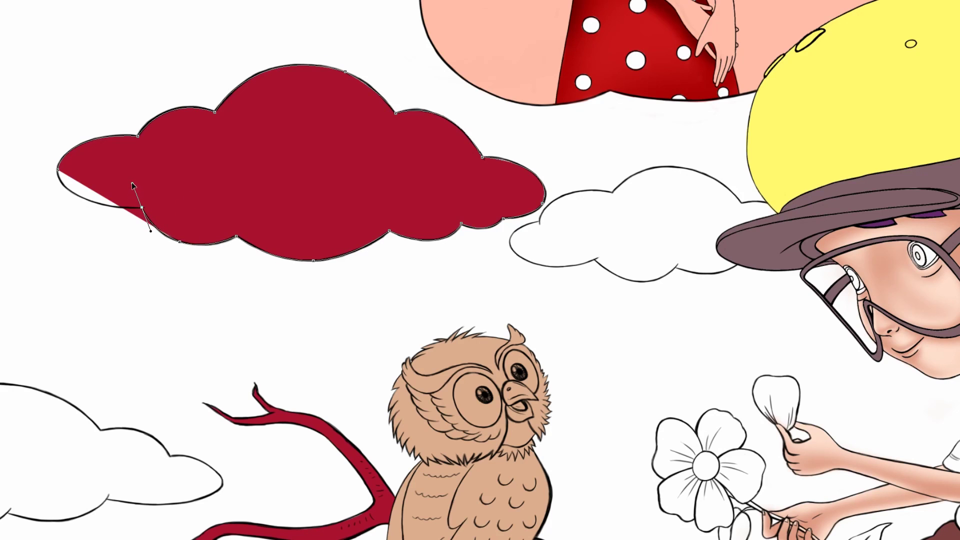
left_click_drag(138, 192, 237, 222)
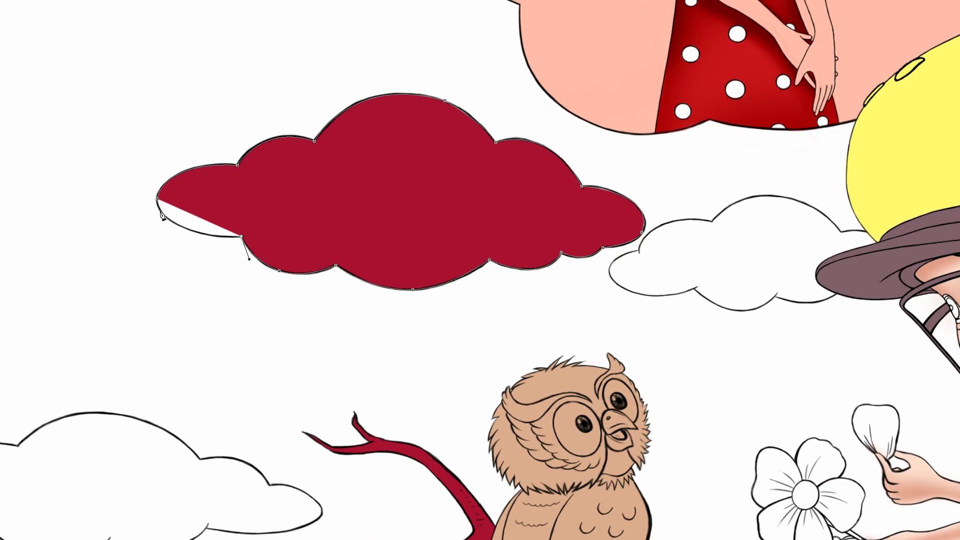
left_click_drag(158, 202, 151, 157)
left_click(159, 201, "ctrl")
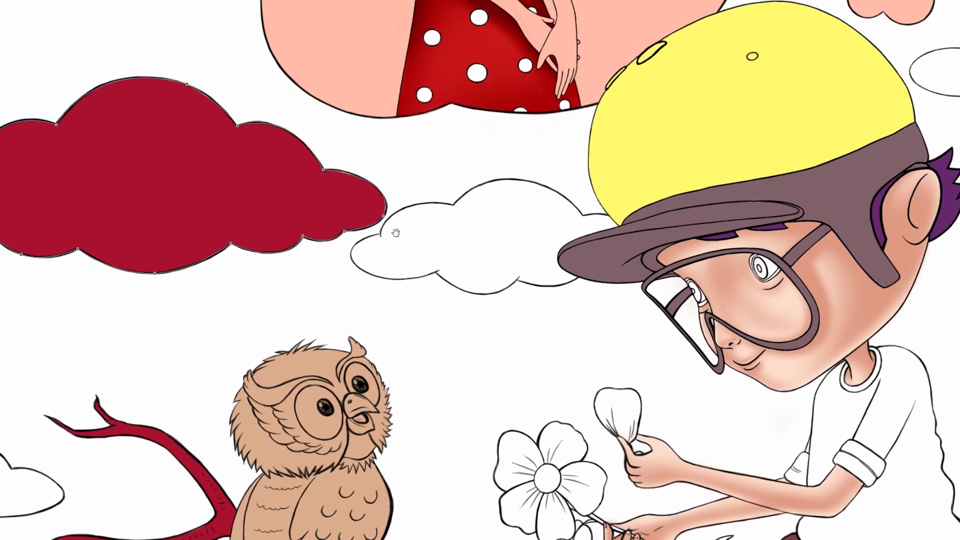
Step: Commit the first red cloud and trace the middle cloud's top toward the helmet brim
key("Return")
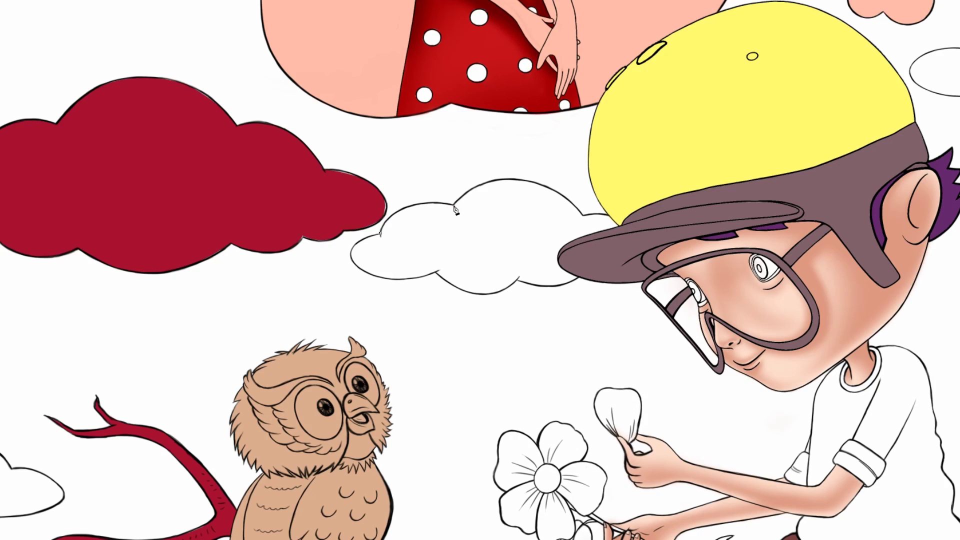
left_click_drag(453, 205, 514, 217)
left_click(454, 207, "alt")
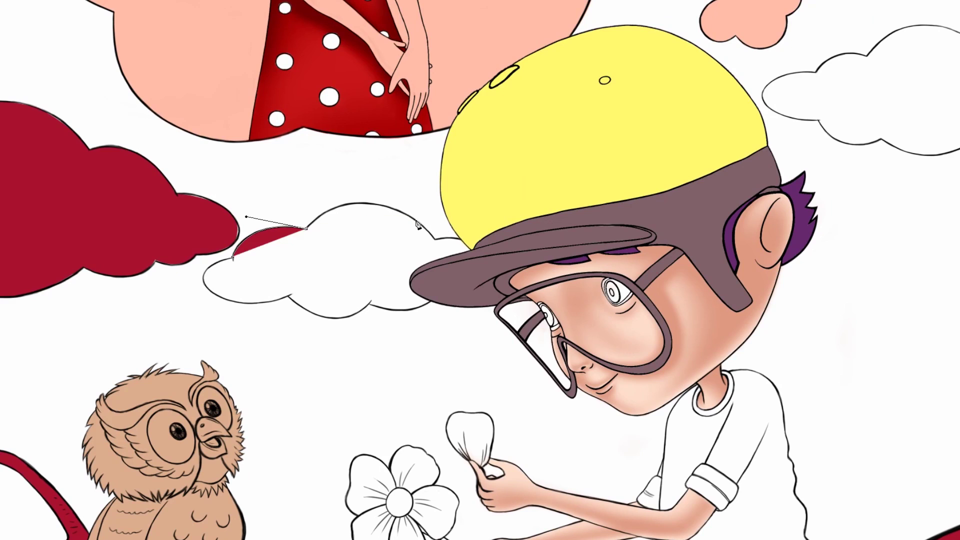
left_click_drag(416, 221, 484, 263)
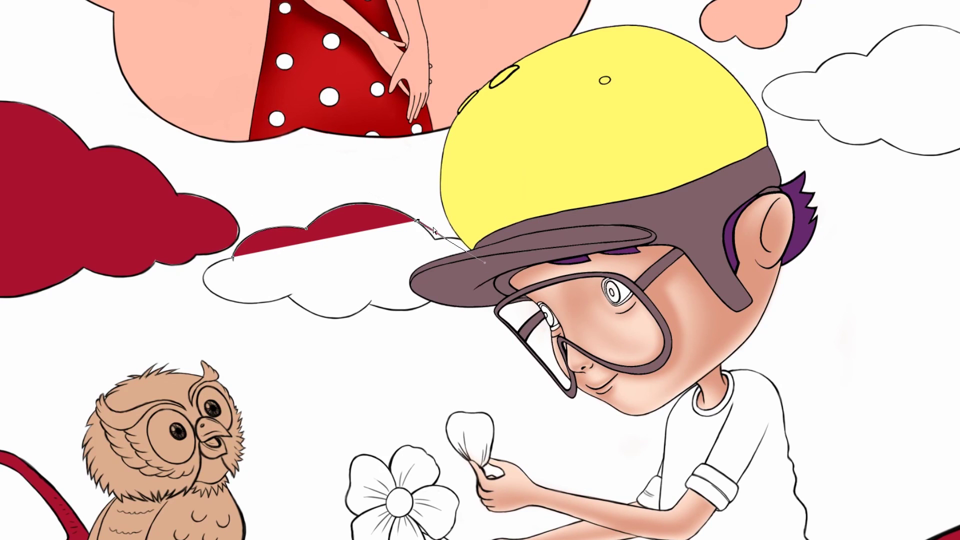
left_click(416, 222)
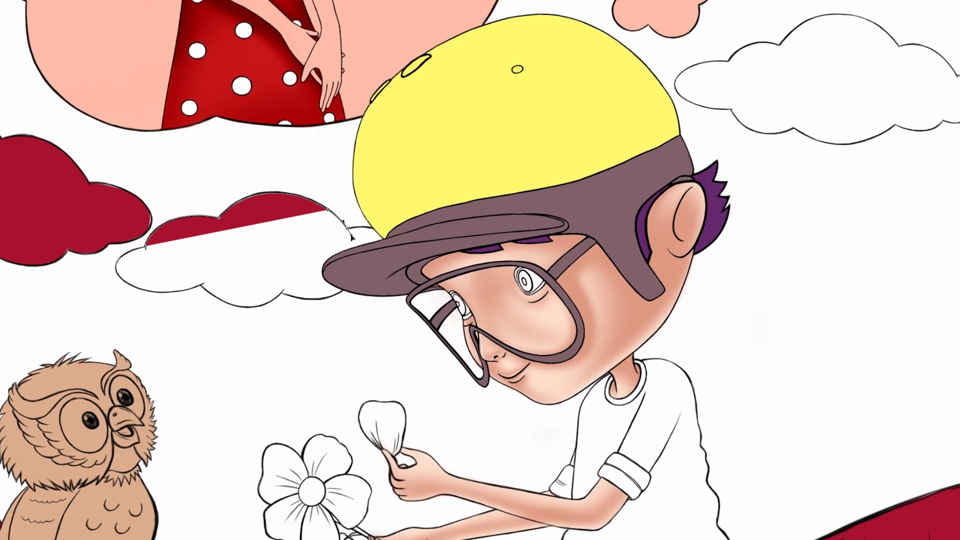
left_click_drag(368, 244, 406, 249)
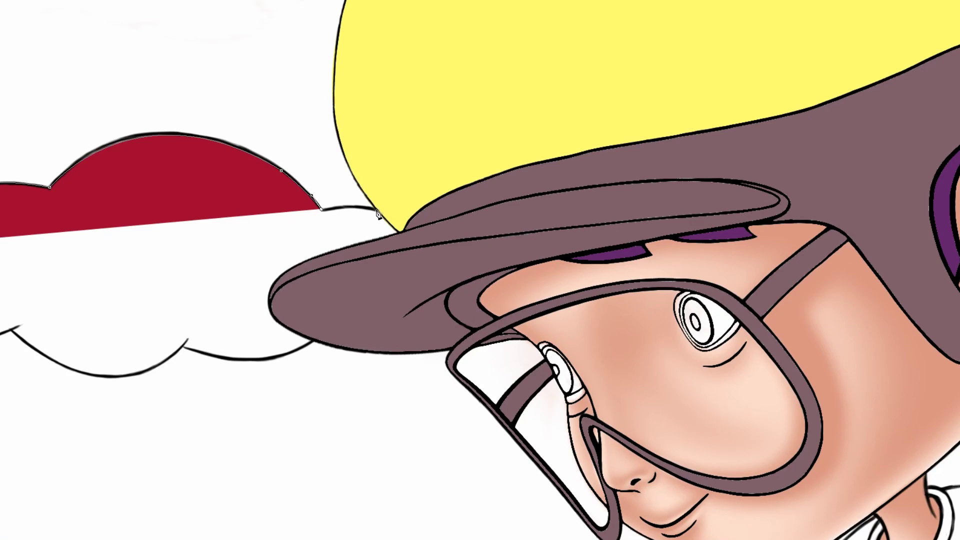
left_click_drag(376, 210, 394, 215)
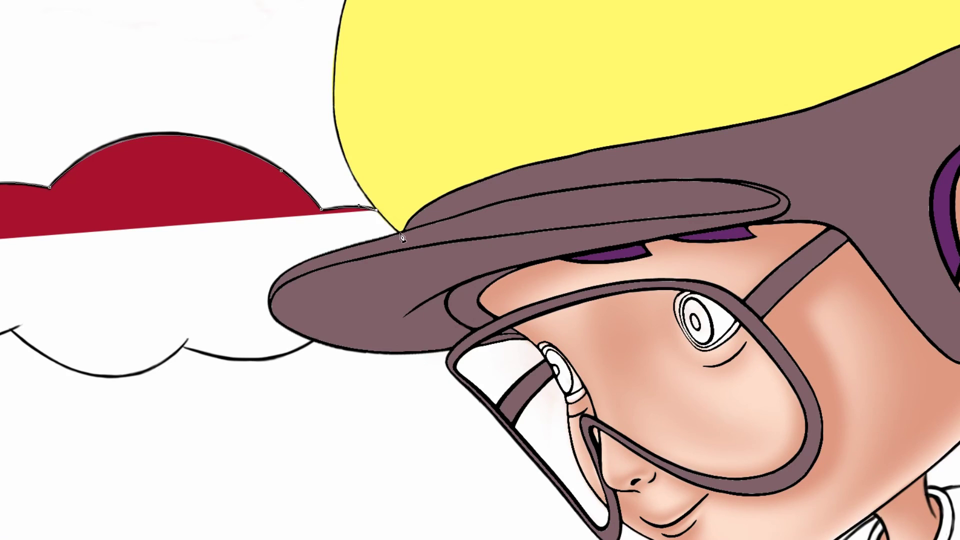
left_click(401, 234)
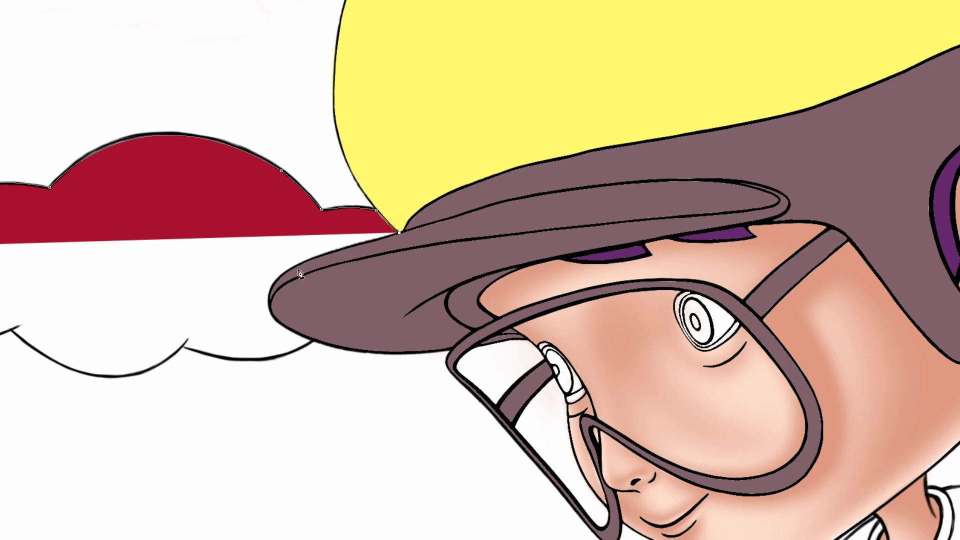
Step: Trace the red outline along the helmet brim edge, redoing one misplaced anchor
left_click_drag(288, 273, 252, 293)
key("ctrl+z")
left_click_drag(300, 263, 295, 263)
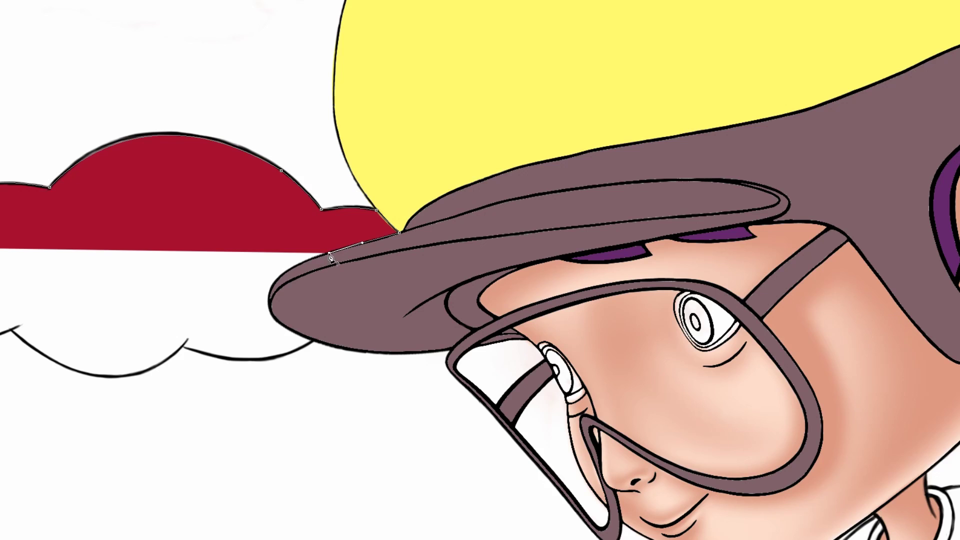
left_click_drag(271, 309, 272, 347)
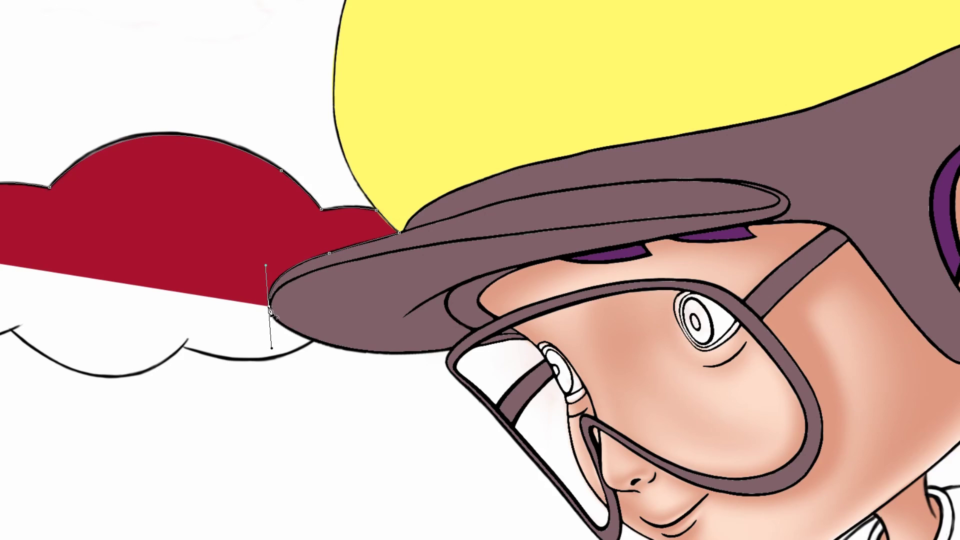
left_click(269, 306, "alt")
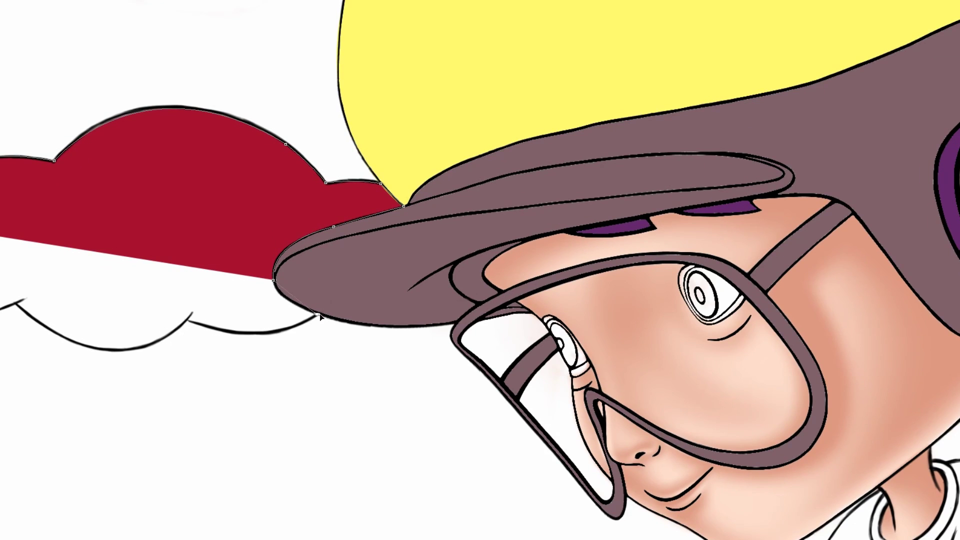
left_click_drag(318, 313, 354, 326)
left_click(317, 313, "alt")
Step: Trace the cloud's lower edge and left lobe, commit the red shape, and zoom out
mouse_move(259, 334)
left_mouse_down()
mouse_move(292, 307)
mouse_move(291, 280)
mouse_move(190, 236)
left_mouse_up()
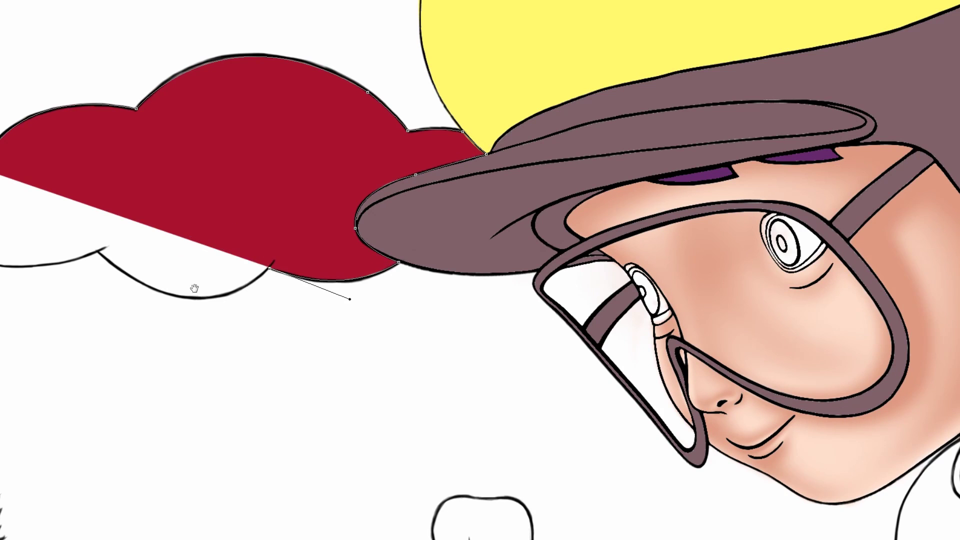
mouse_move(180, 299)
left_mouse_down()
mouse_move(290, 290)
mouse_move(222, 270)
mouse_move(338, 275)
left_mouse_up()
left_click(282, 289, "alt")
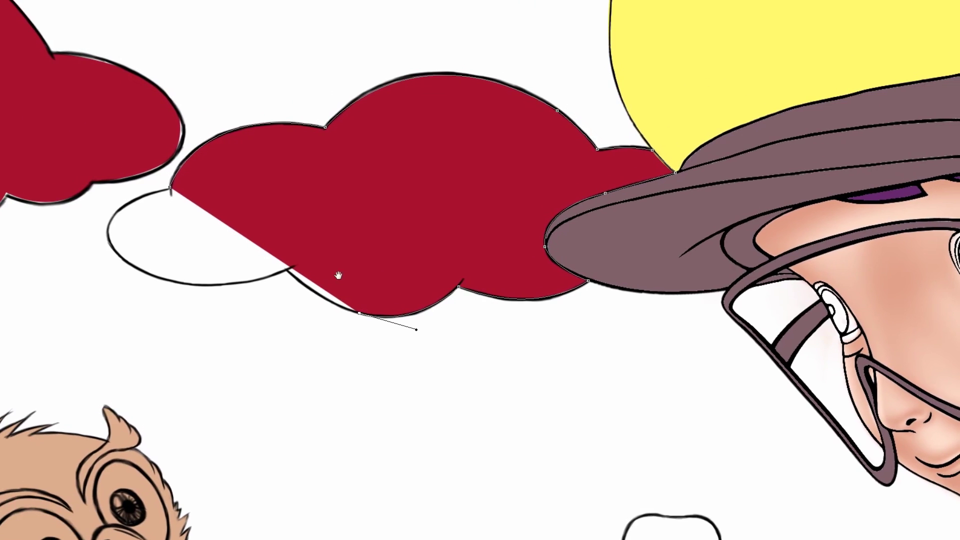
left_click(295, 279)
left_click_drag(278, 259, 286, 269)
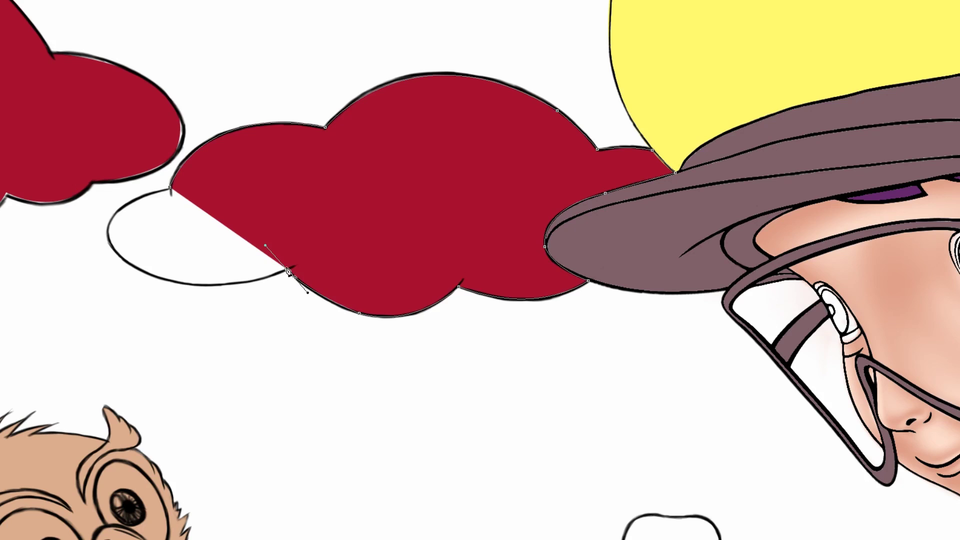
left_click_drag(126, 261, 58, 214)
left_click(126, 261, "alt")
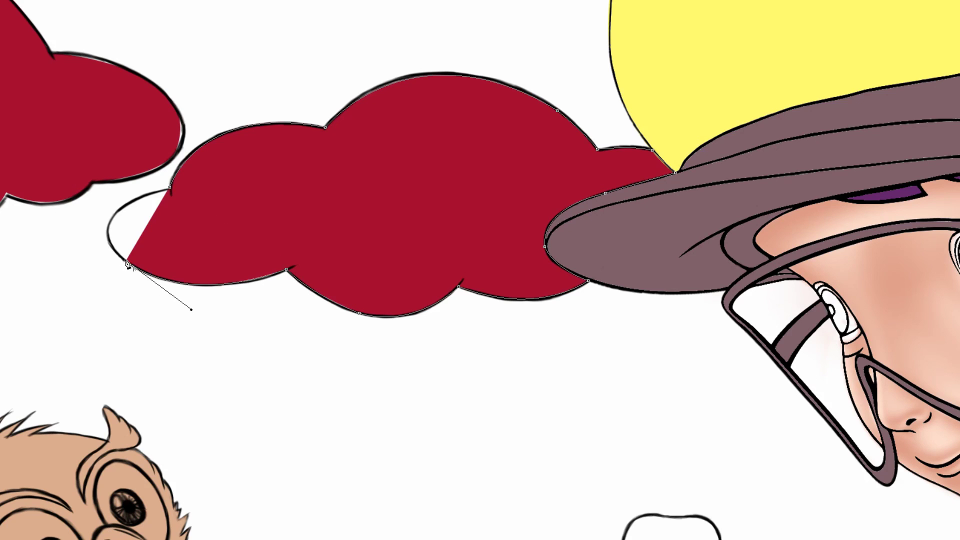
mouse_move(140, 225)
left_mouse_down()
mouse_move(179, 259)
mouse_move(194, 213)
mouse_move(223, 222)
left_mouse_up()
key("Return")
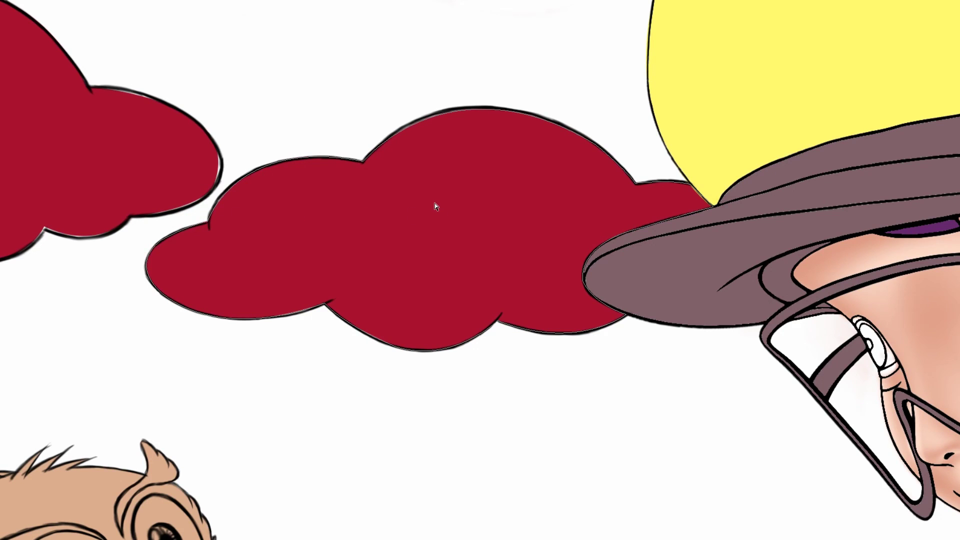
key("ctrl+minus")
key("ctrl+minus")
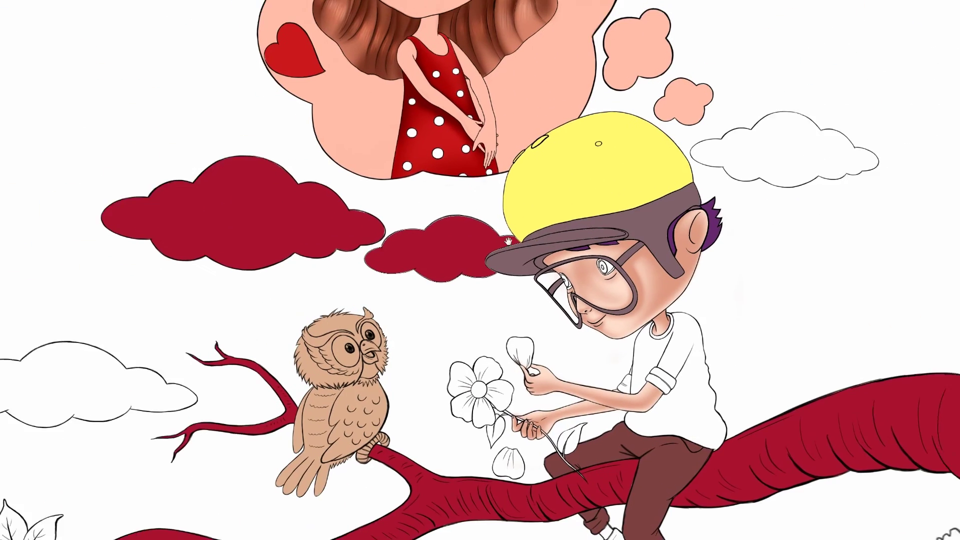
Step: Zoom in on the cloud right of the helmet and trace its left tip and upper edge in red
key("ctrl+plus")
left_click(514, 168)
left_click_drag(522, 183, 438, 228)
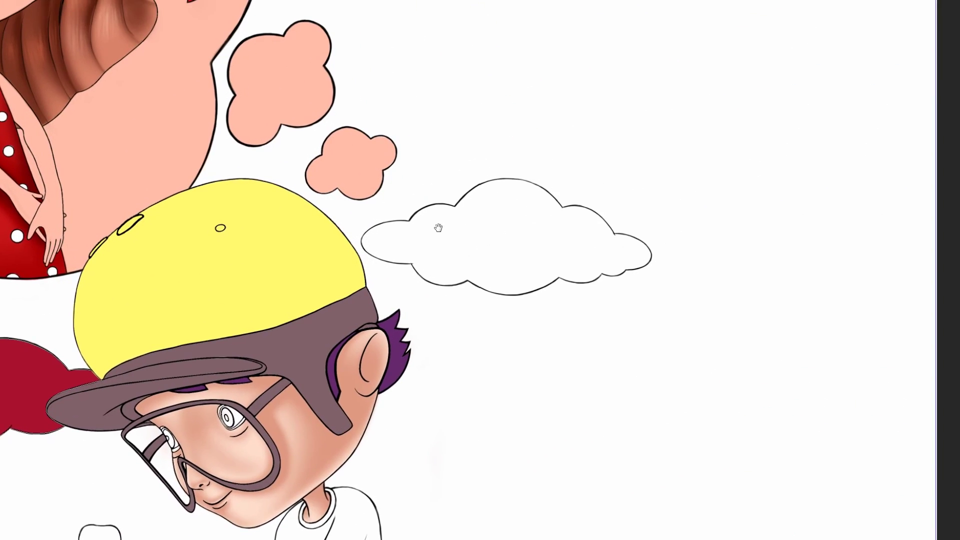
left_click(362, 244)
left_click_drag(410, 221, 461, 221)
left_click_drag(418, 214, 420, 212)
scroll(426, 233, "up", 3)
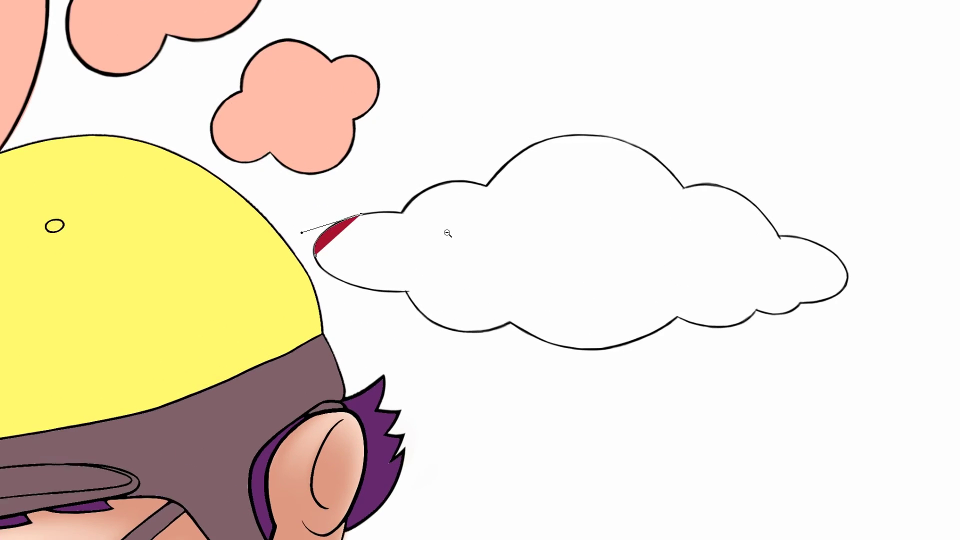
left_click(403, 213)
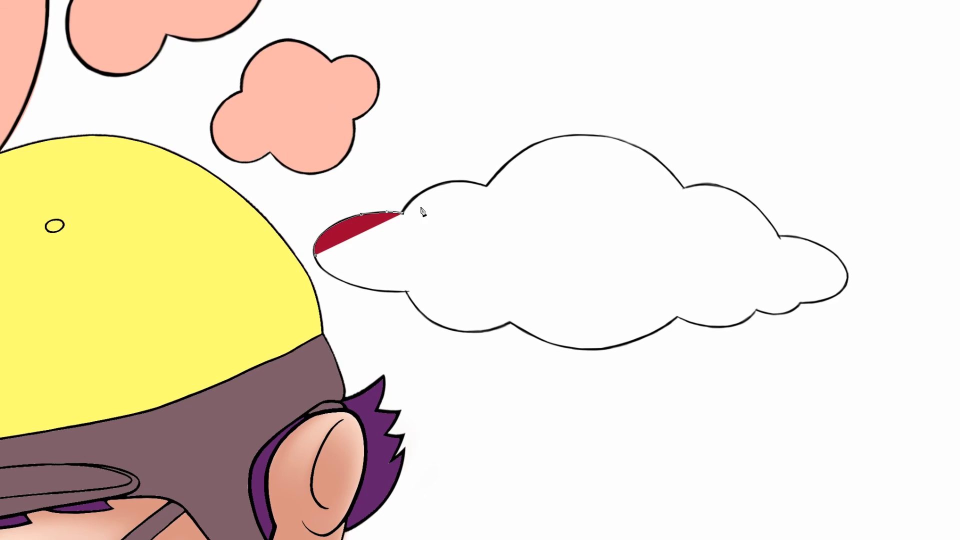
left_click_drag(487, 186, 550, 205)
left_click_drag(529, 167, 448, 203)
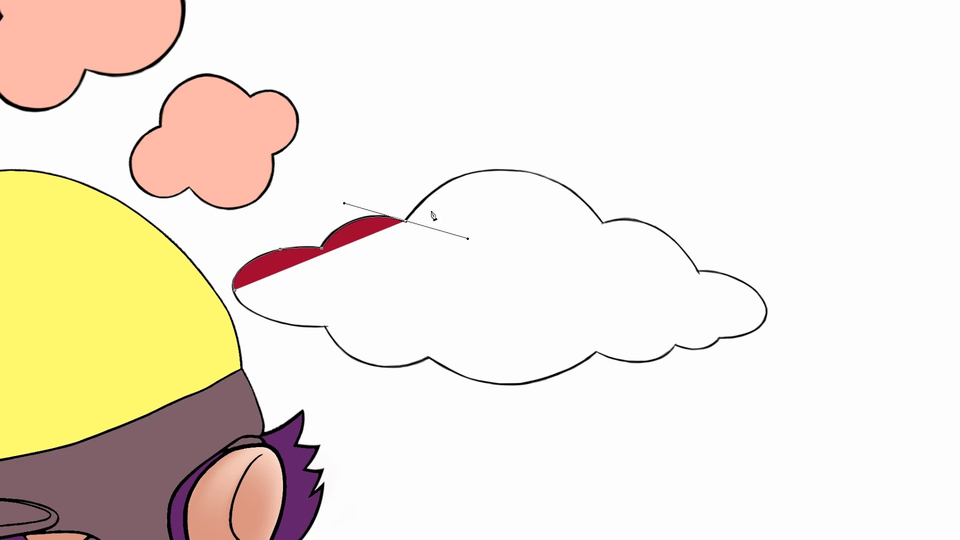
left_click(407, 222, "alt")
Step: Trace the cloud's remaining top bumps and curve around its right end
left_click_drag(526, 171, 610, 182)
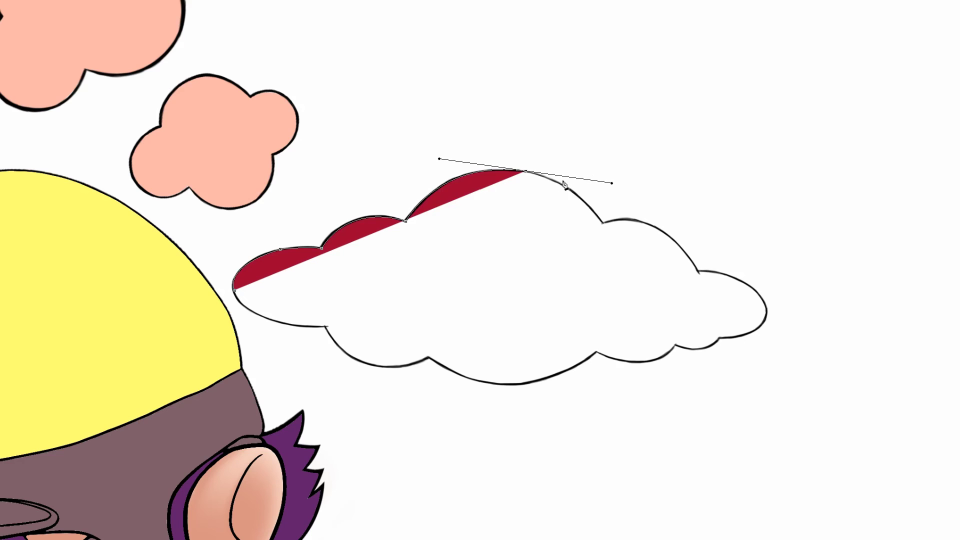
left_click(526, 172, "alt")
mouse_move(590, 208)
left_mouse_down()
mouse_move(462, 189)
mouse_move(507, 252)
mouse_move(593, 273)
mouse_move(570, 254)
left_mouse_up()
left_click(475, 203, "alt")
left_click(553, 228, "alt")
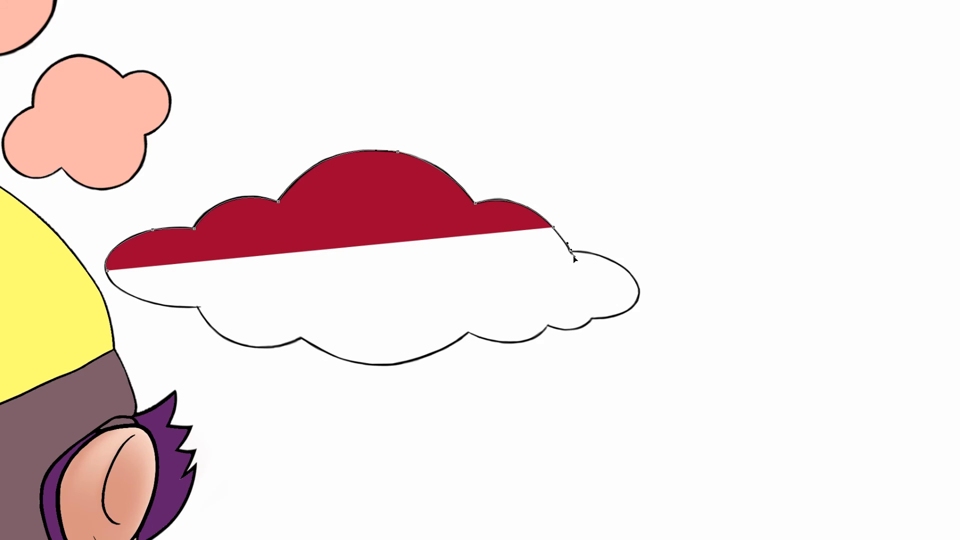
left_click_drag(650, 238, 519, 229)
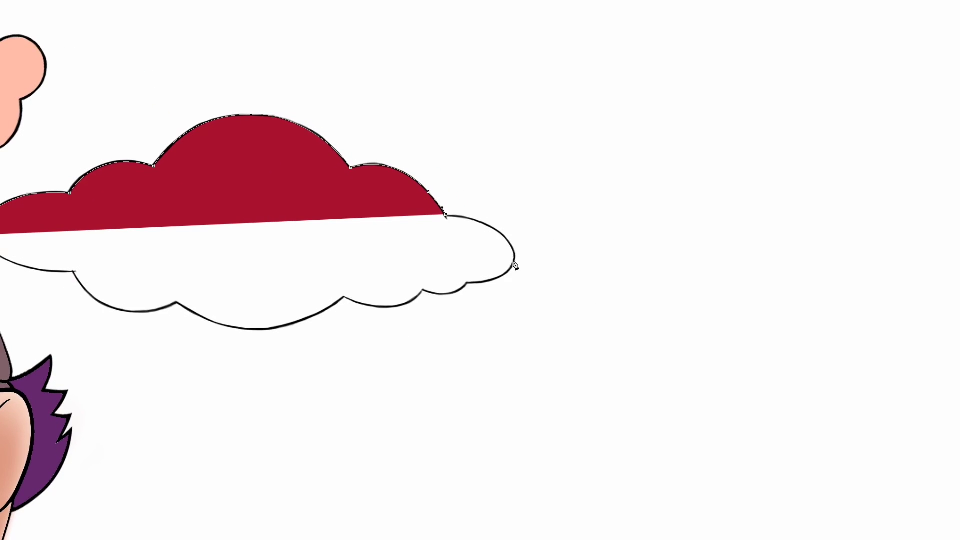
left_click_drag(513, 264, 499, 306)
mouse_move(475, 280)
left_mouse_down()
mouse_move(483, 261)
mouse_move(435, 266)
mouse_move(394, 254)
left_mouse_up()
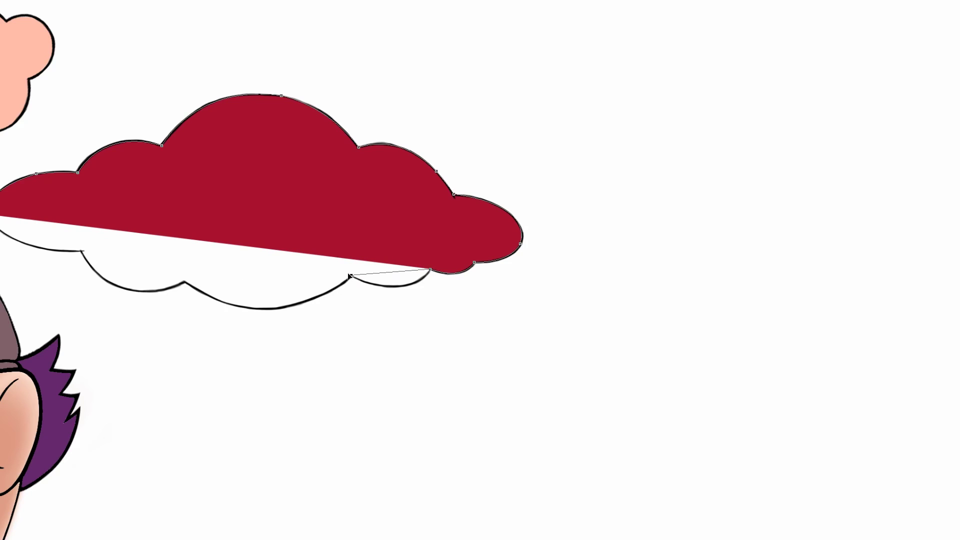
Step: Trace the cloud's bottom bumps back to the left tip, close the red shape, and zoom out
left_click_drag(351, 276, 284, 249)
left_click_drag(320, 293, 377, 274)
mouse_move(315, 289)
left_mouse_down()
mouse_move(263, 286)
mouse_move(400, 272)
mouse_move(348, 244)
left_mouse_up()
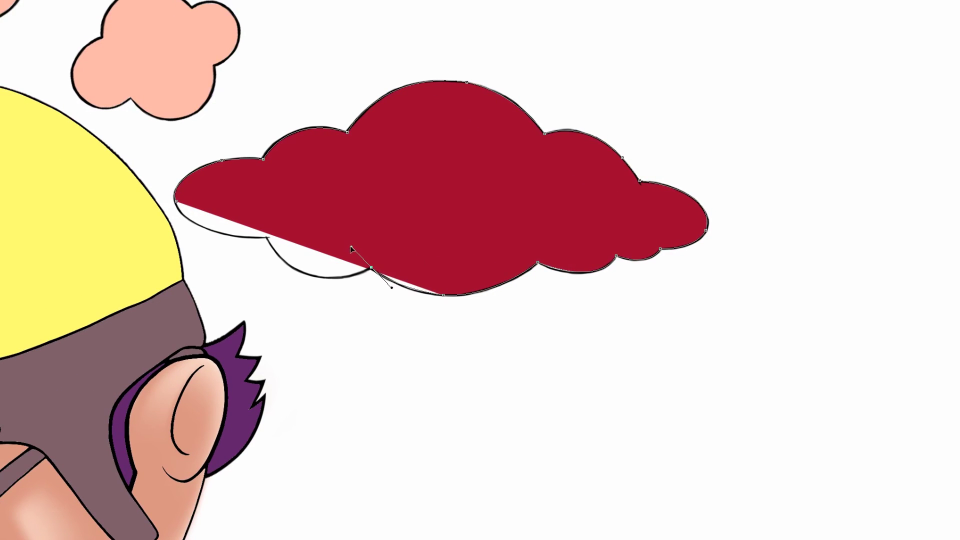
left_click(372, 271)
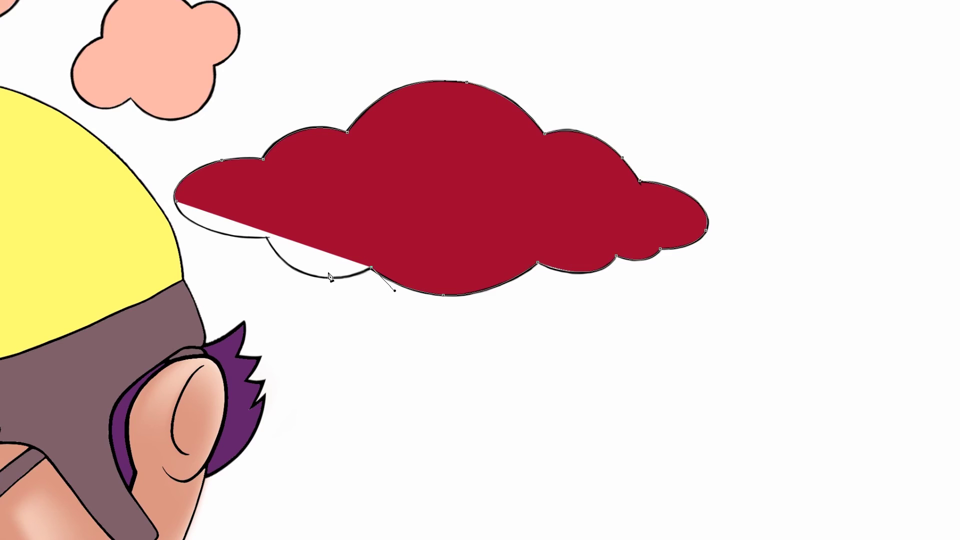
left_click_drag(299, 272, 257, 255)
left_click(299, 271)
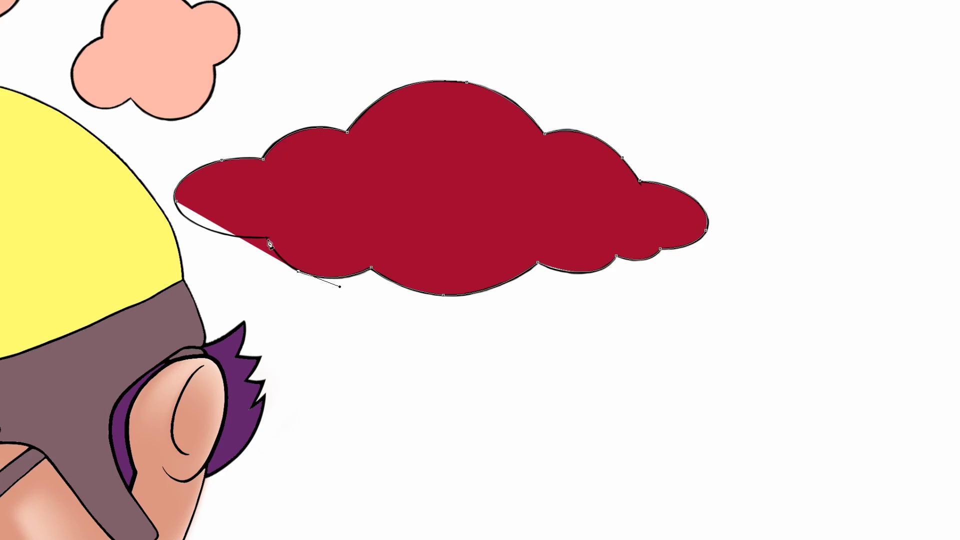
left_click_drag(266, 239, 254, 218)
mouse_move(186, 210)
left_mouse_down()
mouse_move(233, 239)
mouse_move(211, 193)
left_mouse_up()
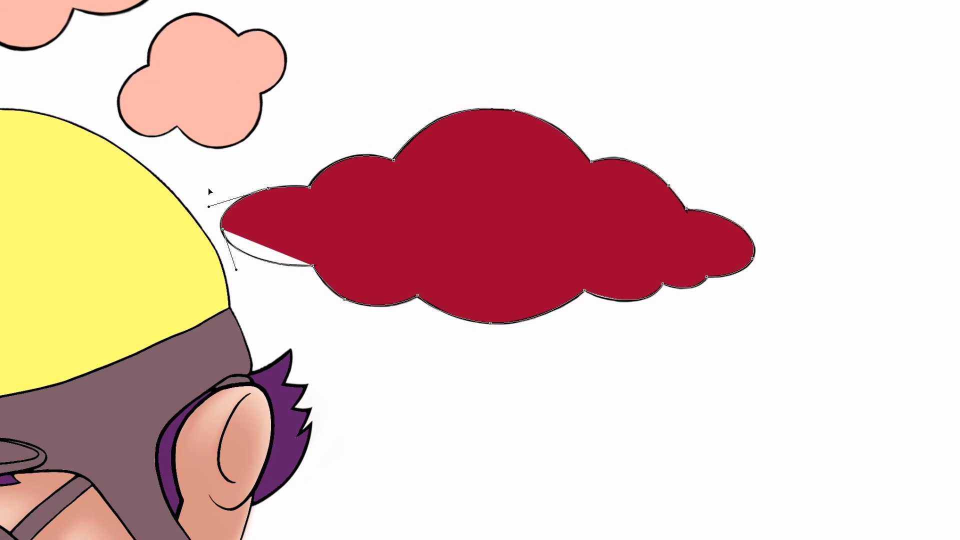
left_click(225, 233, "alt")
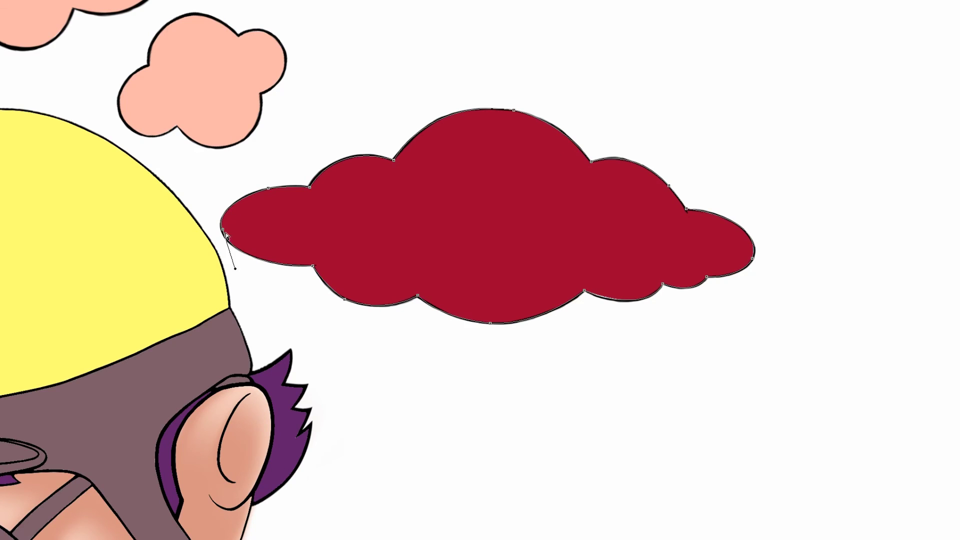
left_click_drag(227, 209, 216, 222)
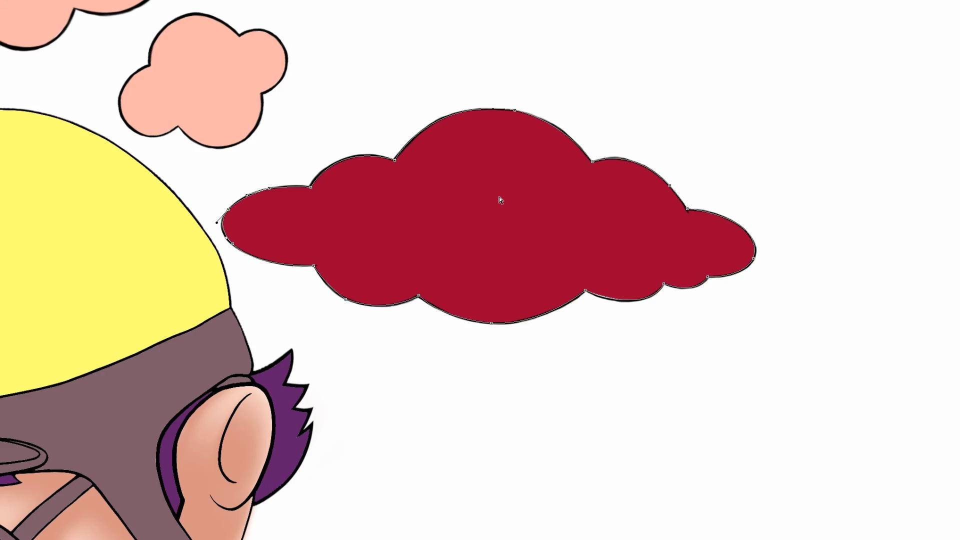
key("ctrl+minus")
Step: Trace the red fill along the left cloud's top bumps and right-end bump
key("ctrl+0")
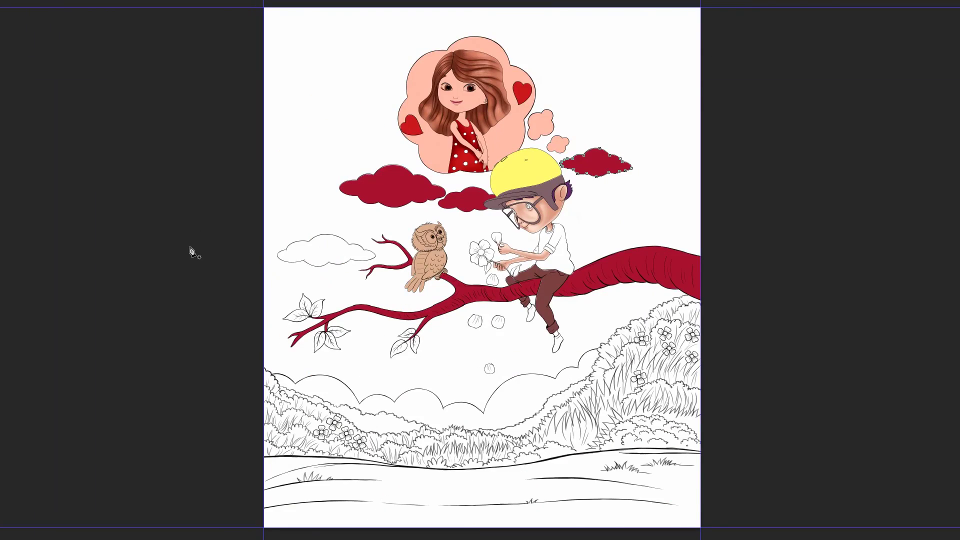
left_click_drag(299, 254, 374, 253)
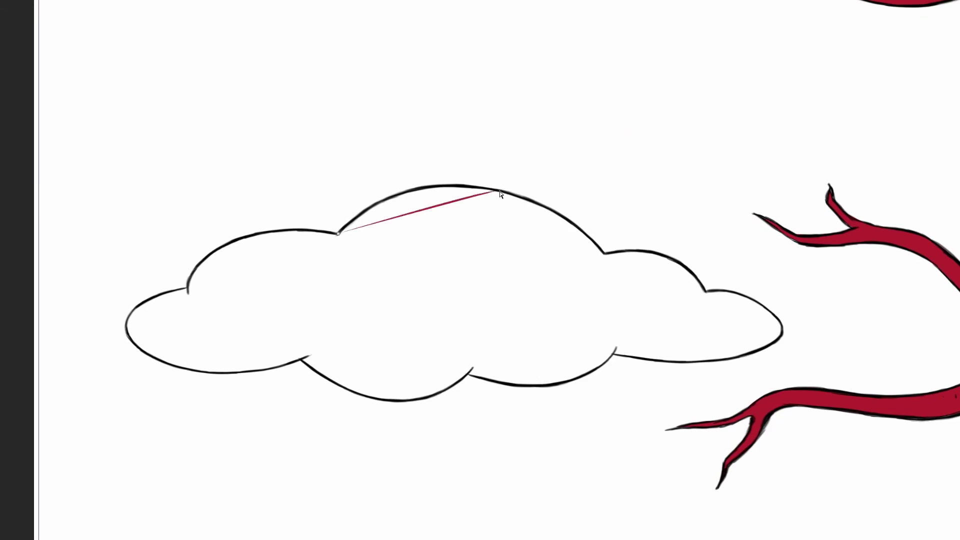
mouse_move(500, 191)
left_mouse_down()
mouse_move(605, 213)
mouse_move(458, 181)
left_mouse_up()
left_click_drag(492, 231, 531, 282)
left_click_drag(525, 235, 492, 202)
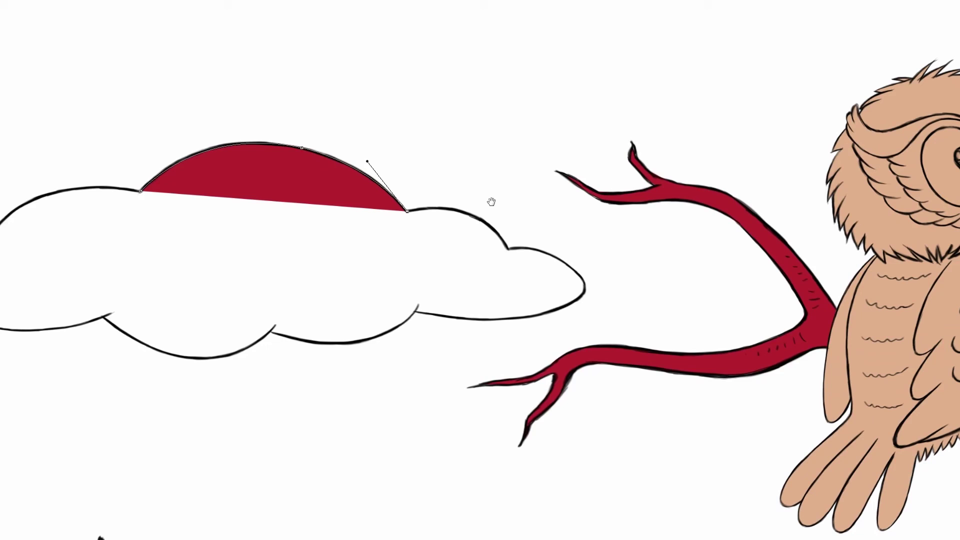
left_click_drag(508, 249, 540, 308)
left_click(508, 249, "alt")
left_click_drag(597, 289, 517, 264)
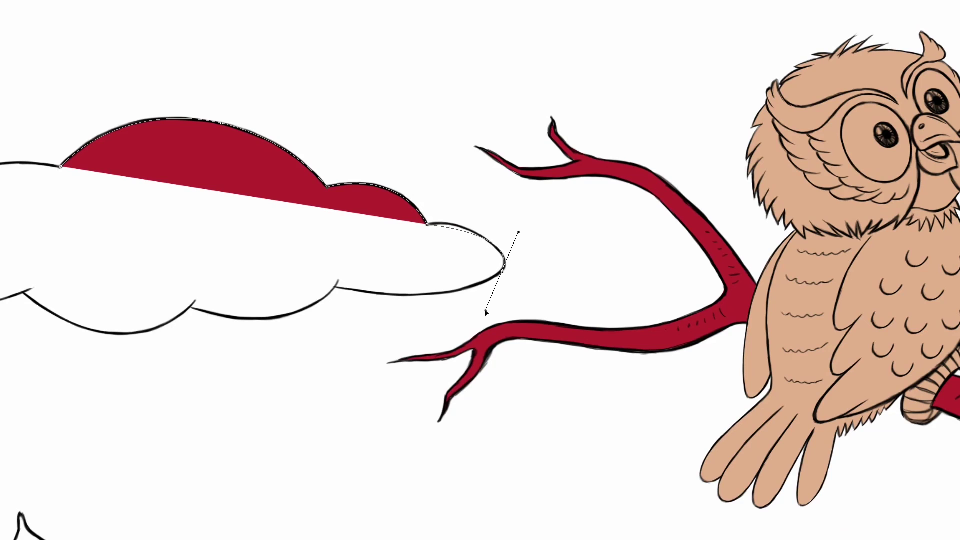
left_click_drag(492, 245, 528, 268)
left_click(493, 245, "alt")
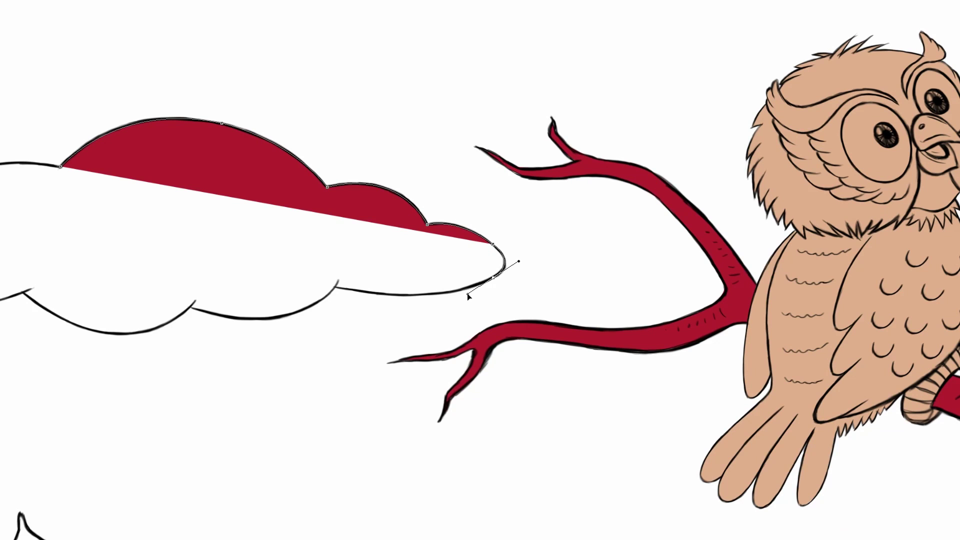
Step: Extend the red shape around the cloud's tip, lower notches and left edge
left_click(492, 278, "alt")
mouse_move(369, 289)
left_mouse_down()
mouse_move(424, 274)
mouse_move(500, 295)
left_mouse_up()
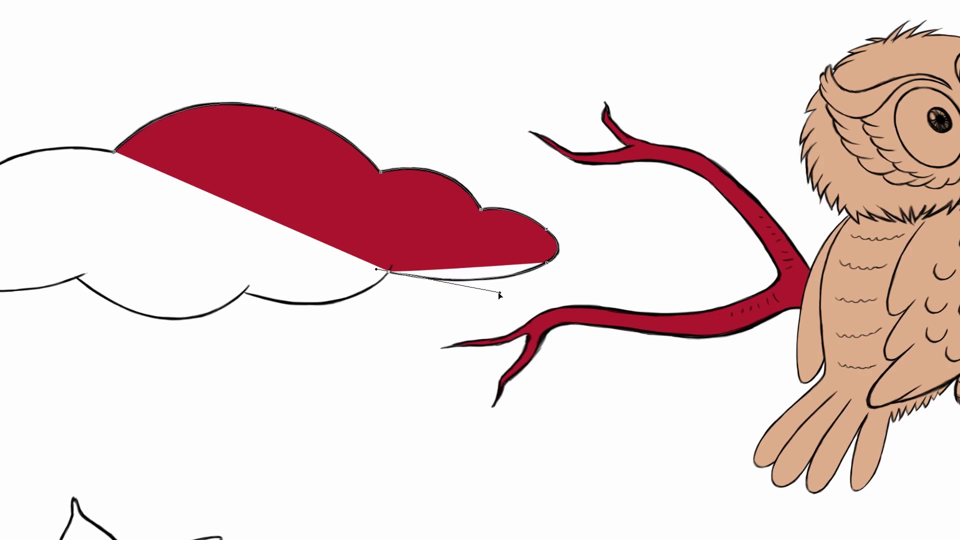
left_click_drag(303, 292, 370, 276)
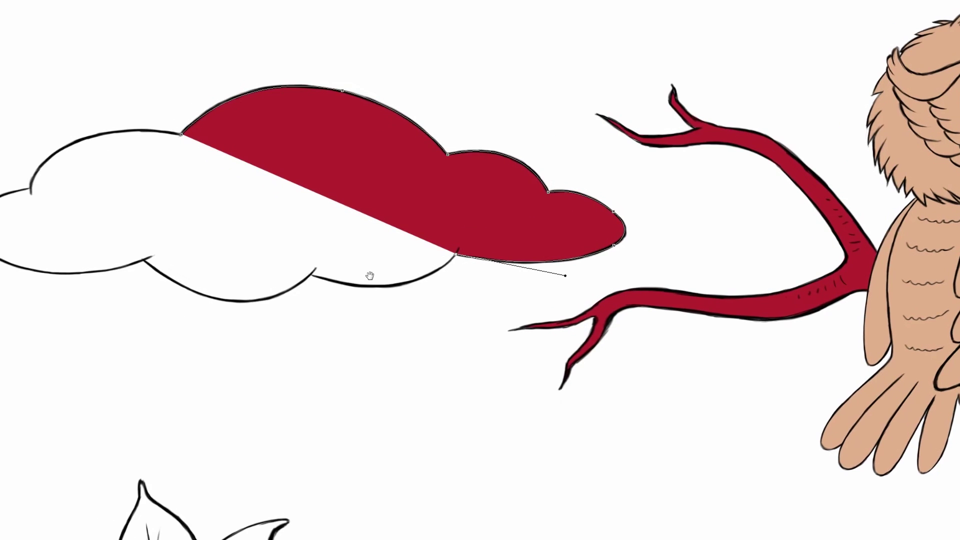
left_click_drag(310, 275, 408, 311)
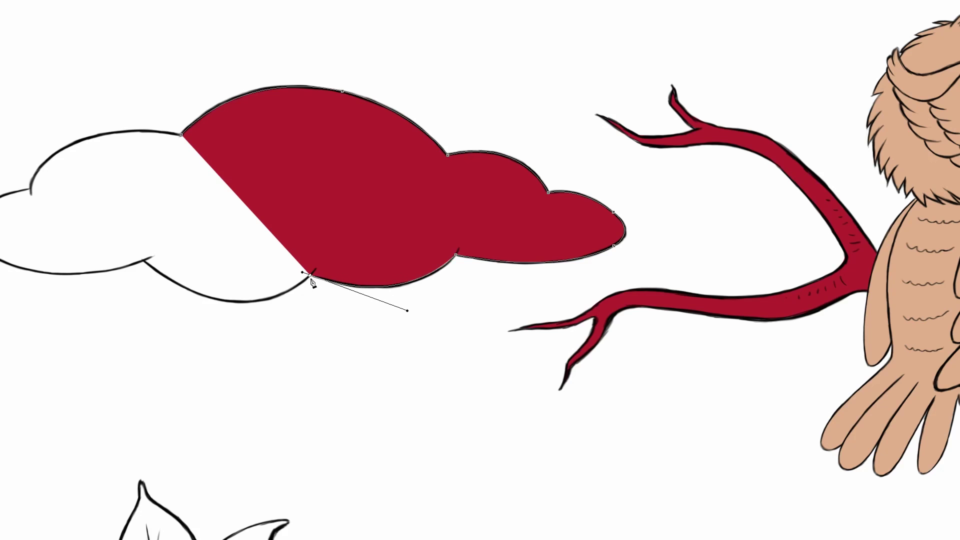
left_click_drag(247, 299, 338, 274)
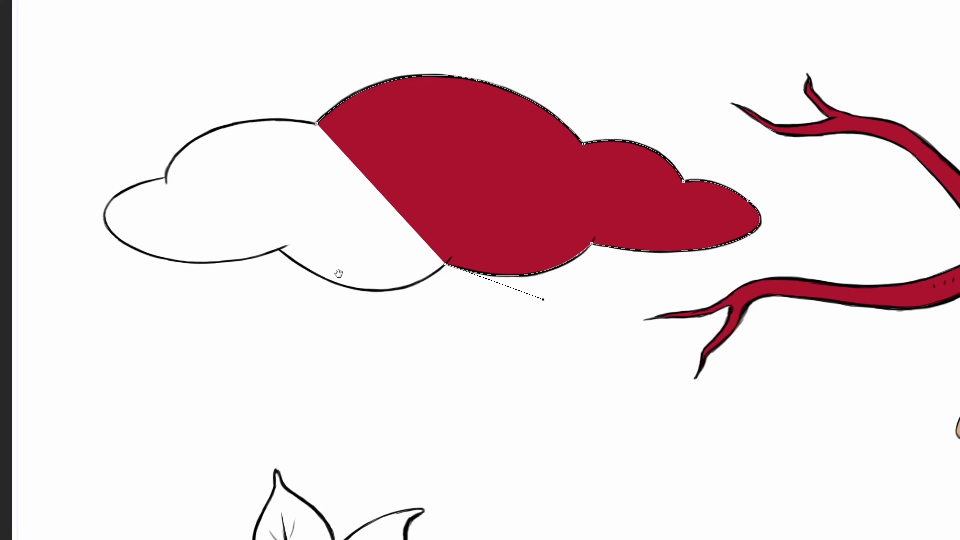
left_click(280, 249)
left_click_drag(283, 253, 384, 334)
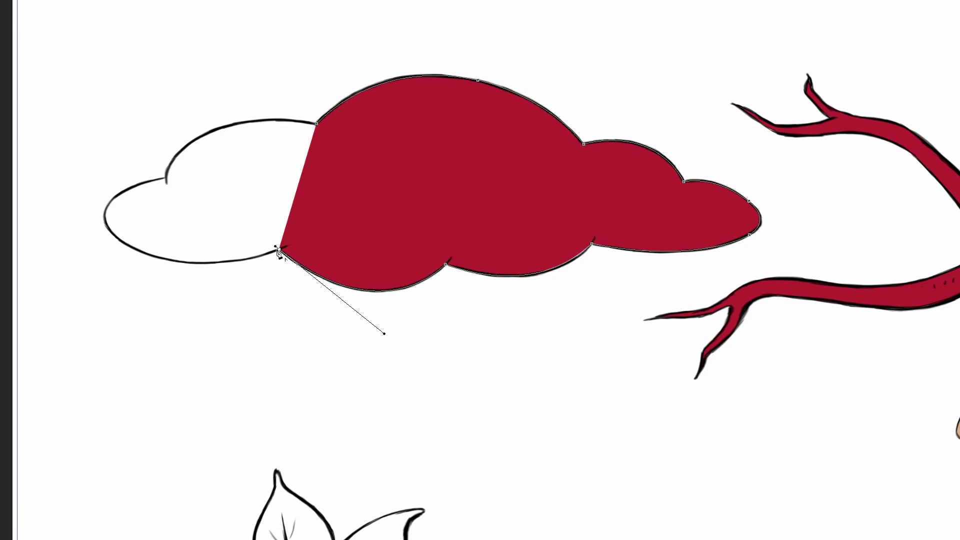
left_click_drag(116, 236, 58, 182)
left_click(120, 239)
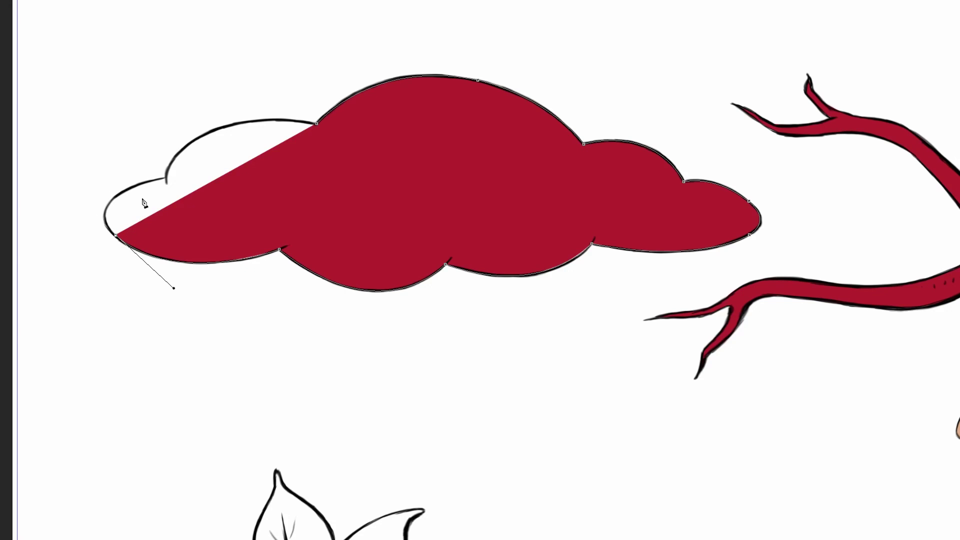
Step: Add sharp-cornered anchors on the upper cloud bumps, close the path and commit the shape
left_click(167, 179)
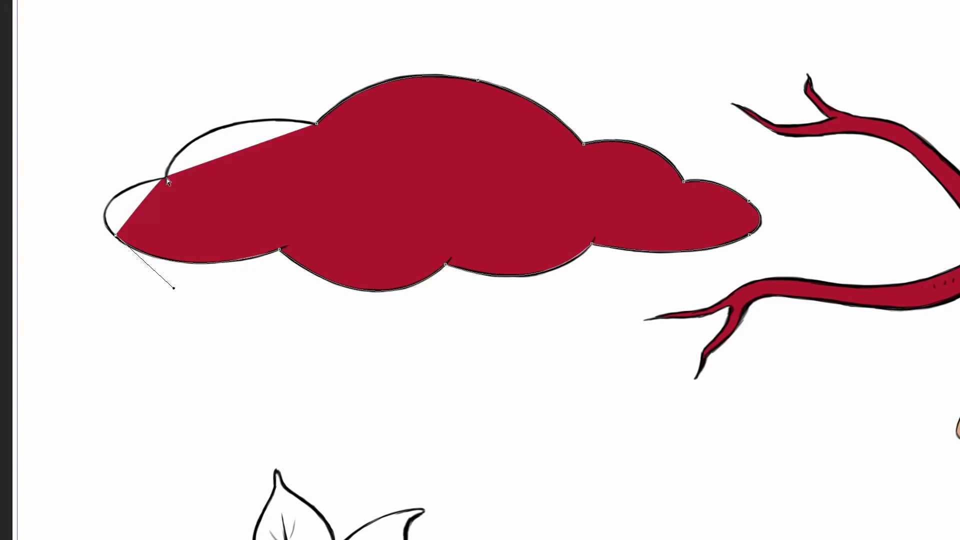
left_click_drag(167, 178, 262, 159)
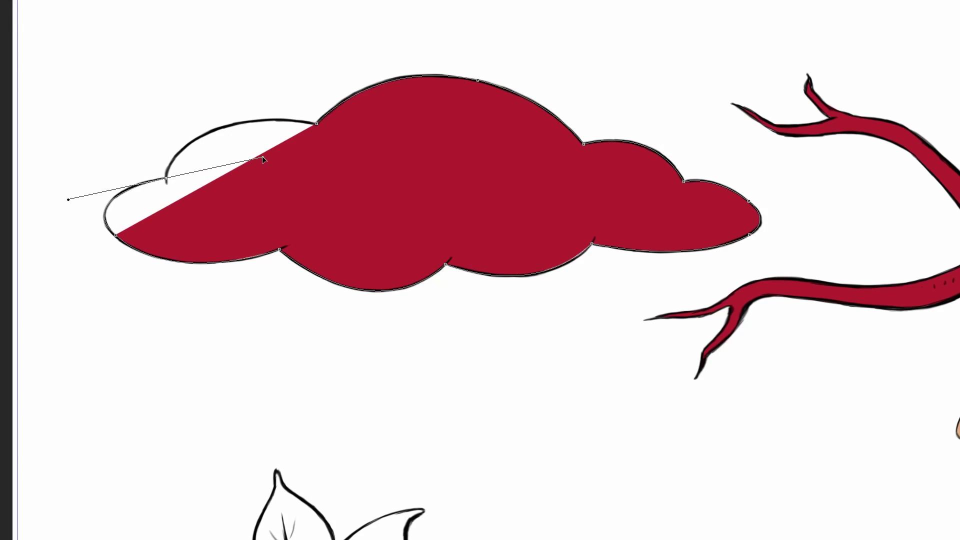
left_click_drag(262, 159, 260, 159)
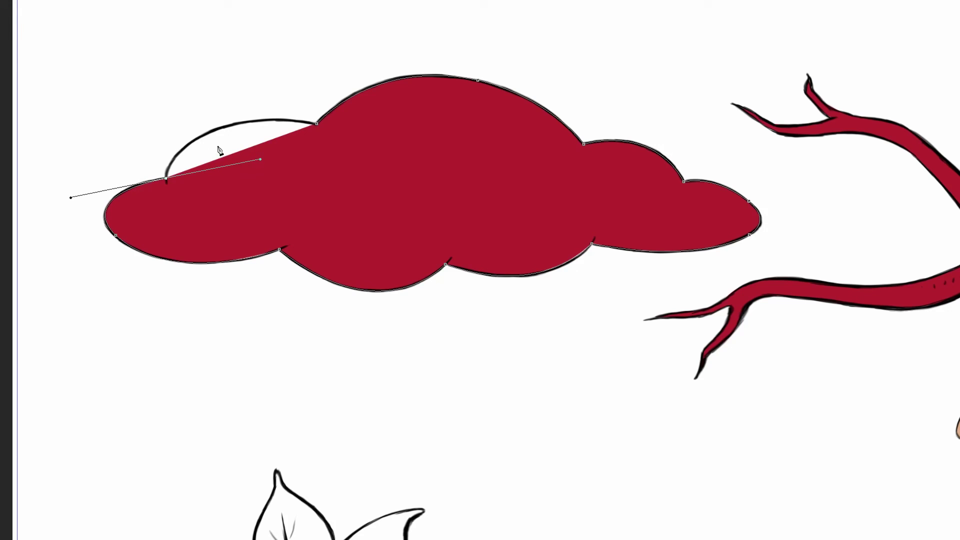
left_click(167, 179)
left_click_drag(252, 122, 330, 112)
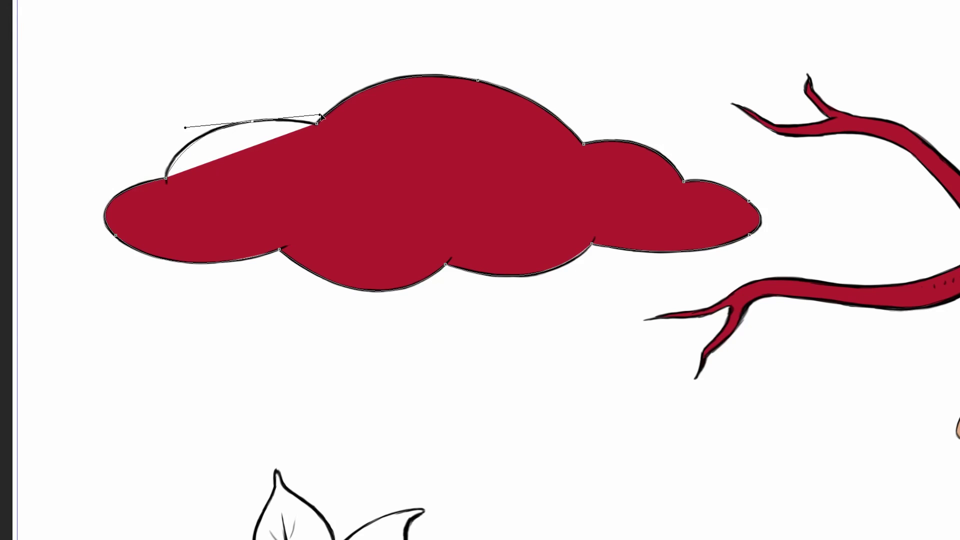
left_click(253, 122)
left_click(317, 124)
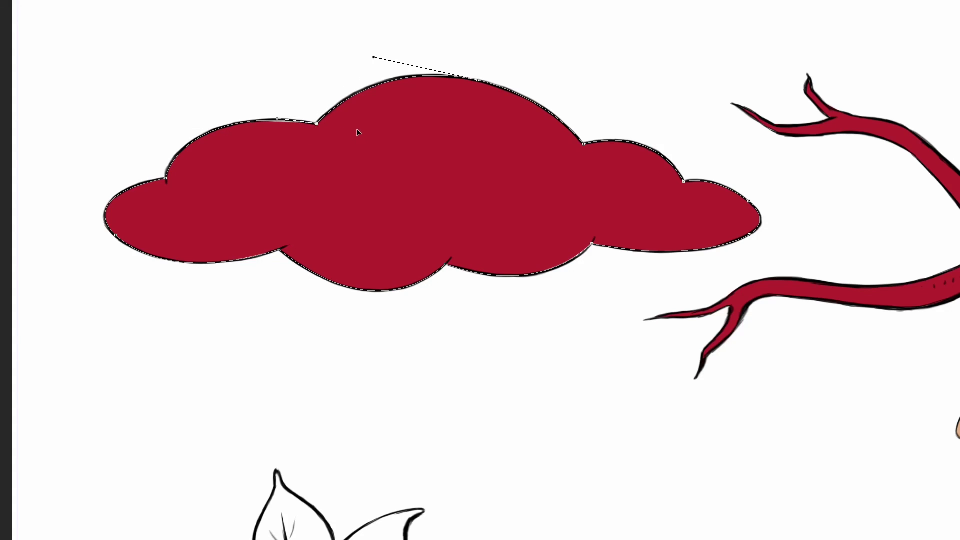
key("Return")
key("a")
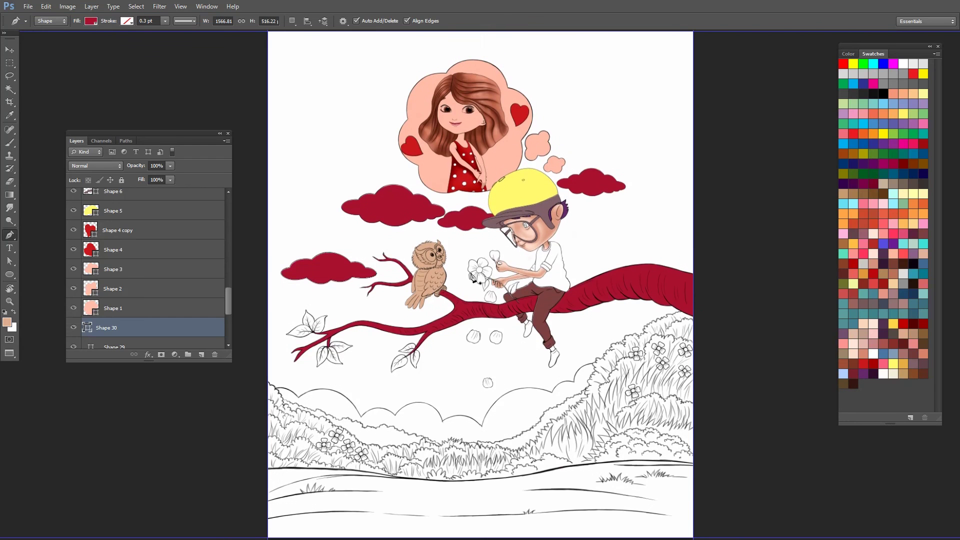
Step: Fill Shape 27 and the left, middle and right crimson cloud layers with white
left_click(875, 354)
key("v")
left_click(403, 217)
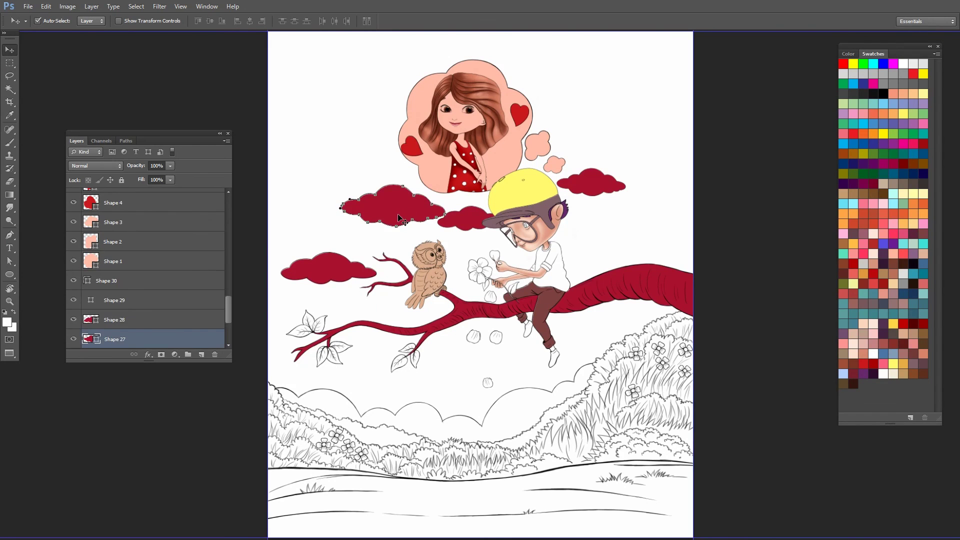
key("alt+BackSpace")
left_click(333, 278)
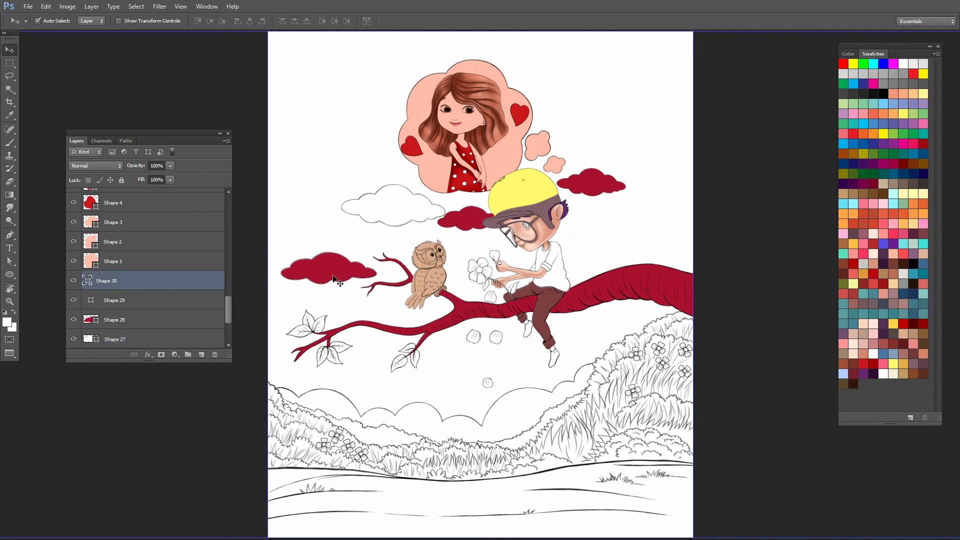
key("alt+BackSpace")
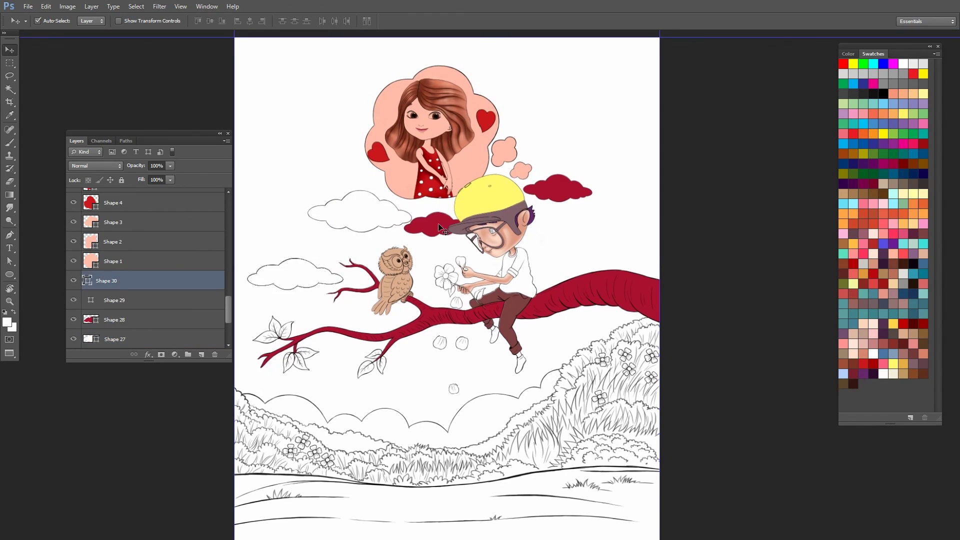
left_click(439, 226)
key("alt+BackSpace")
left_click(559, 188)
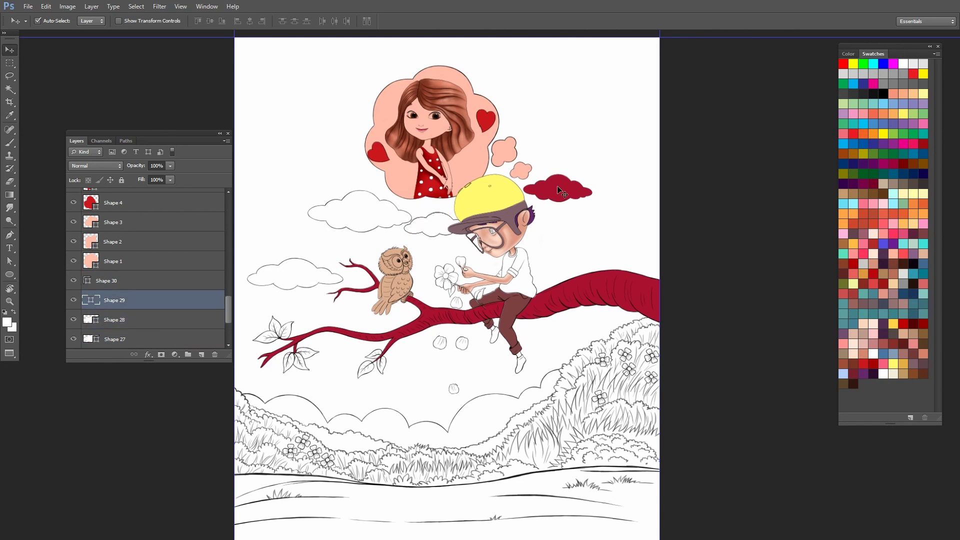
key("alt+BackSpace")
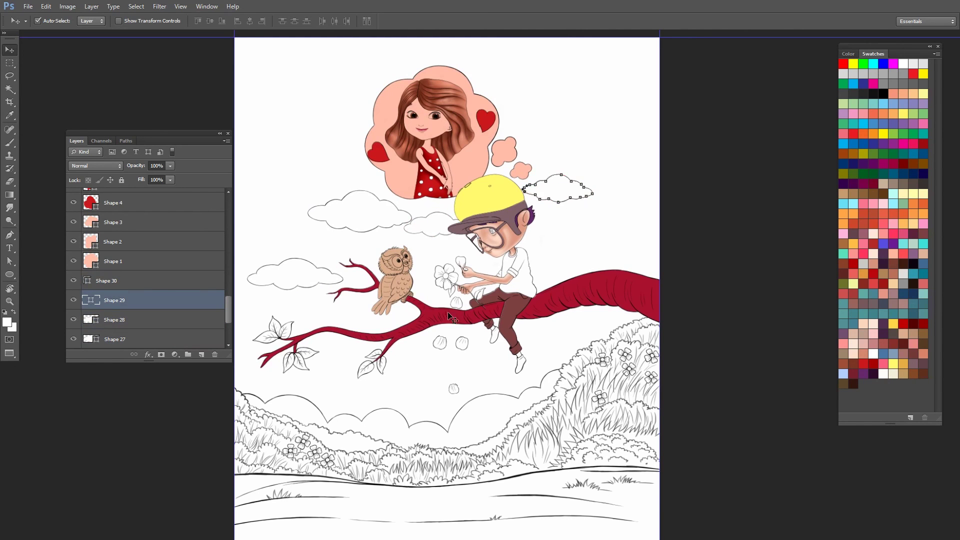
Step: Zoom around the branch and owl, fit the document, then zoom into the upper artwork
key("z")
left_click_drag(448, 312, 456, 270)
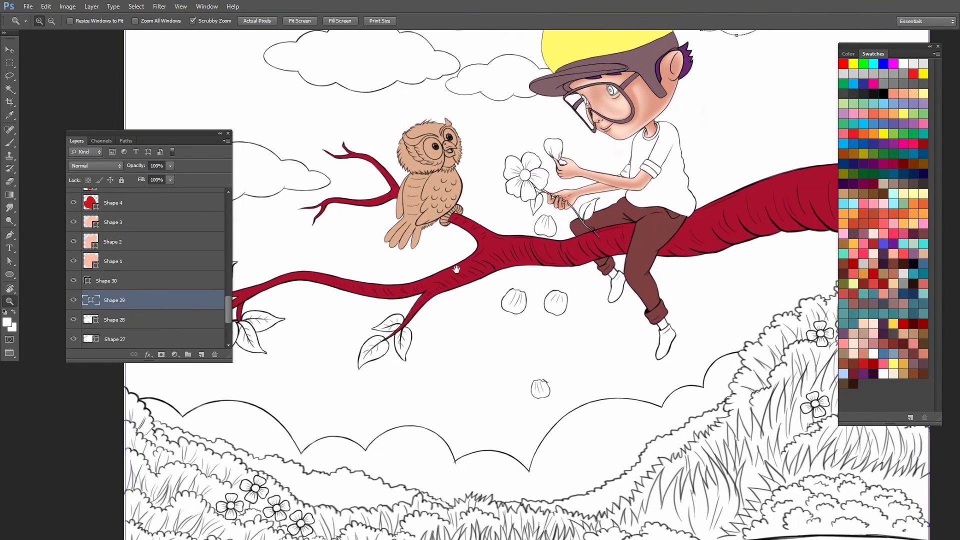
left_click_drag(466, 277, 470, 274)
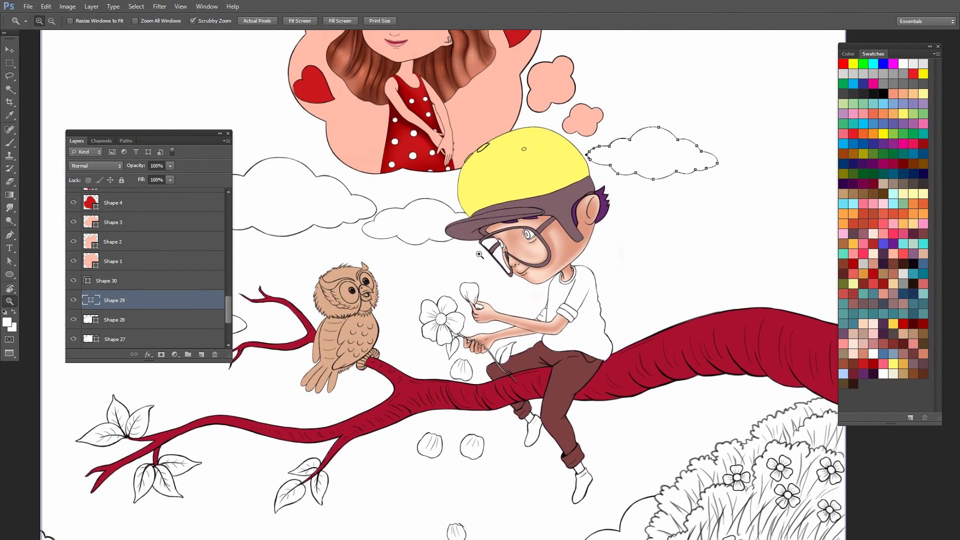
key("ctrl+0")
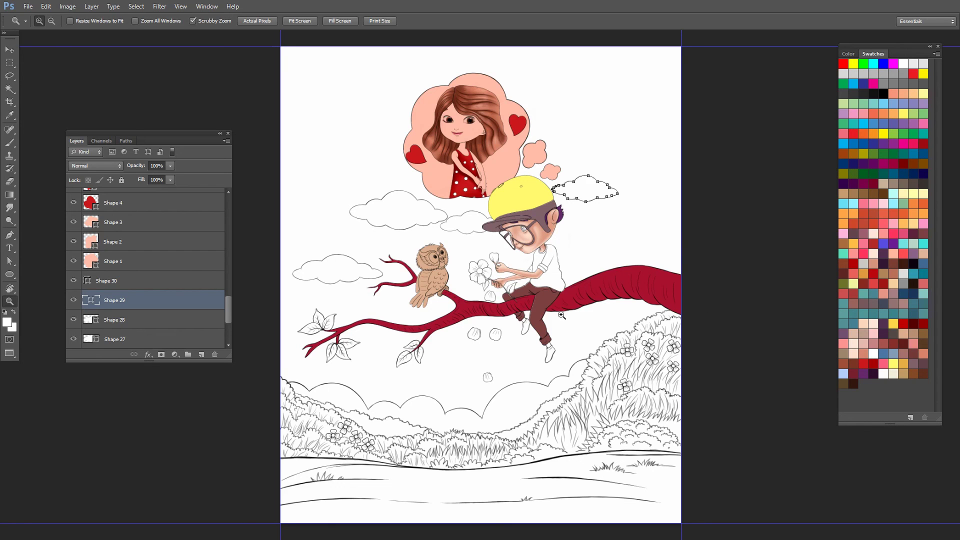
left_click_drag(562, 315, 630, 295)
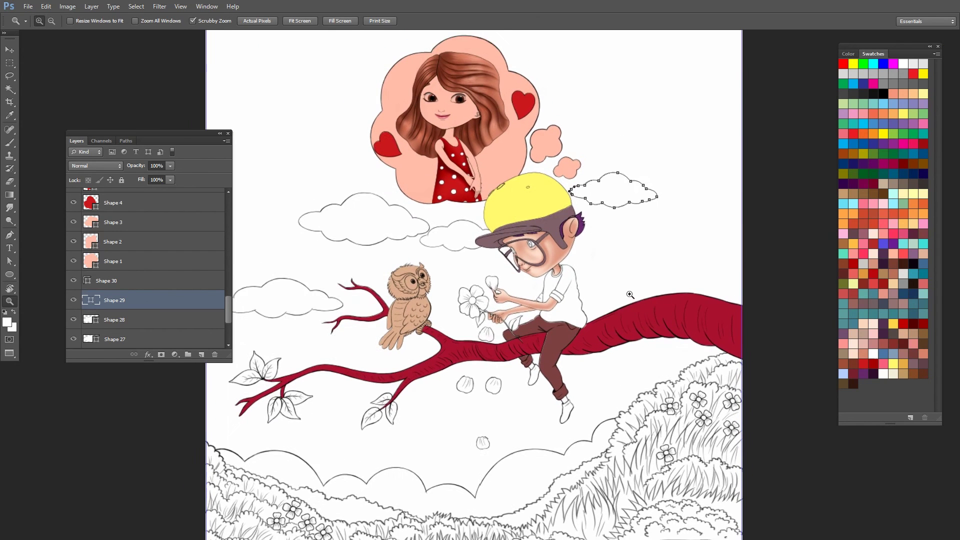
Step: Fill the big peach thought bubble and its two small trailing bubbles with white
left_click(537, 235)
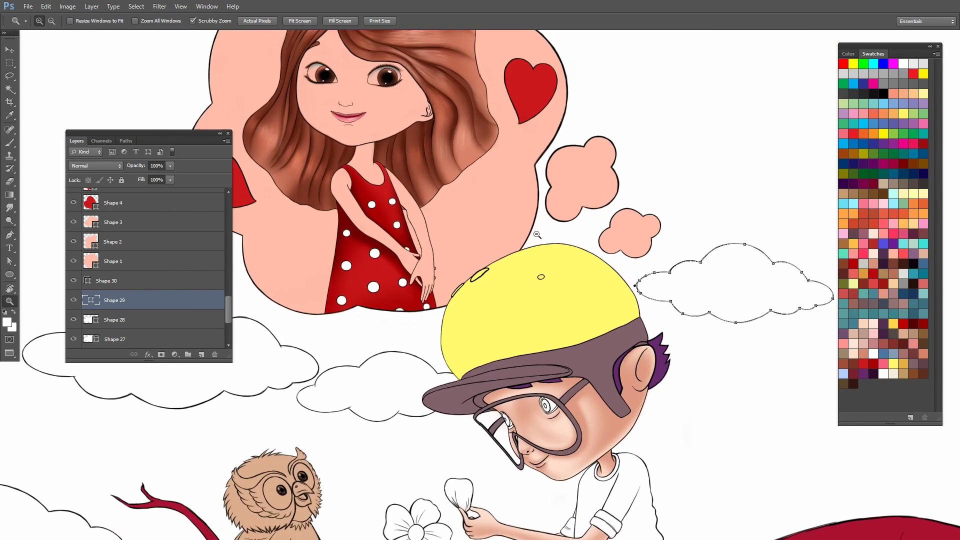
left_click(501, 220, "alt")
key("v")
left_click(495, 212)
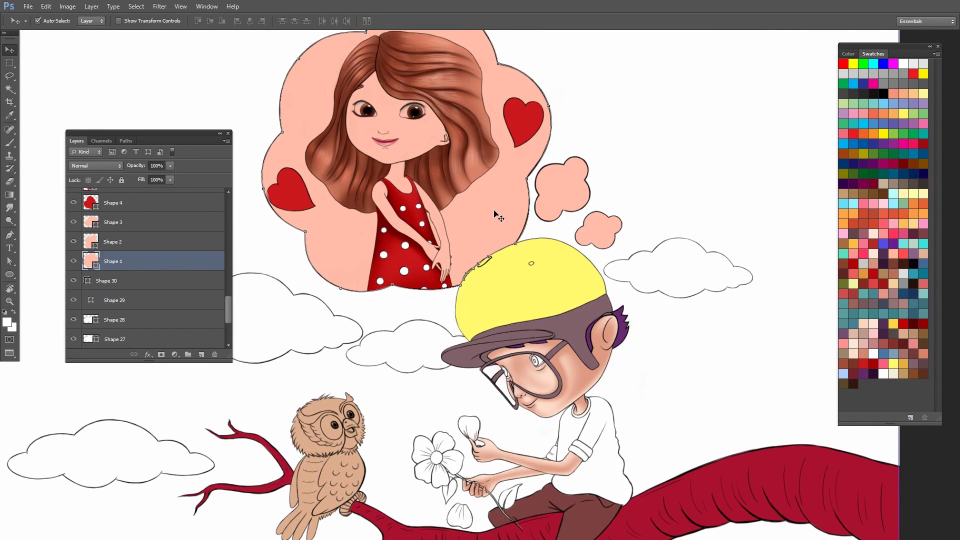
key("alt+BackSpace")
left_click(579, 199)
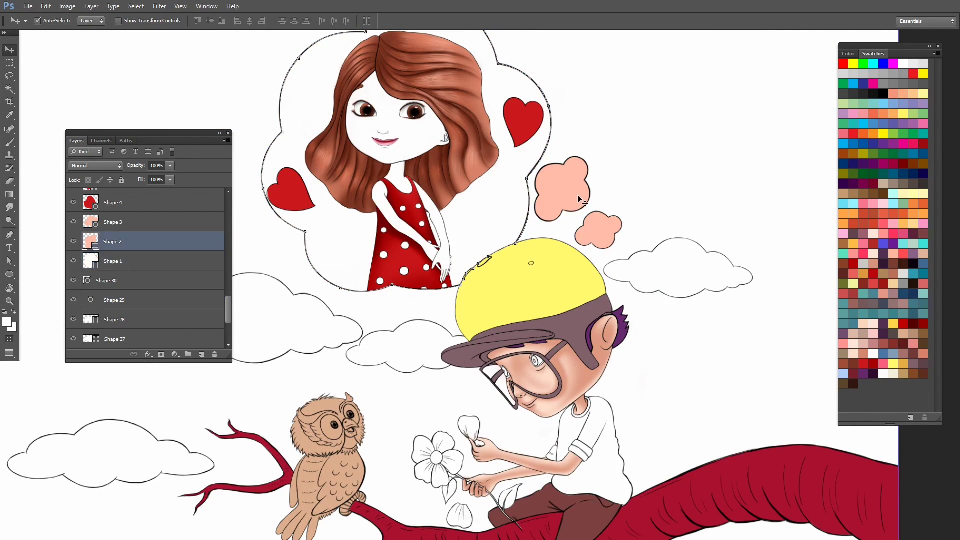
key("alt+BackSpace")
left_click(602, 234)
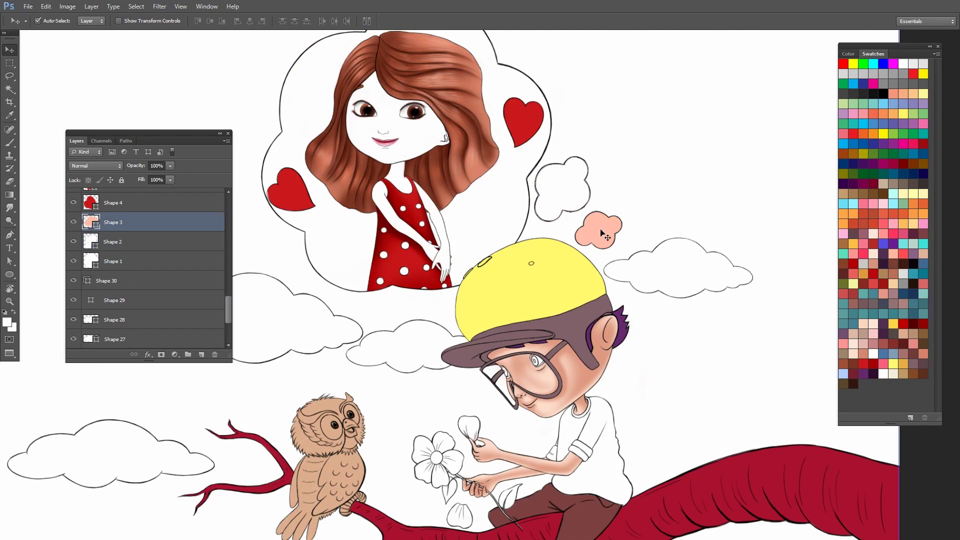
key("alt+BackSpace")
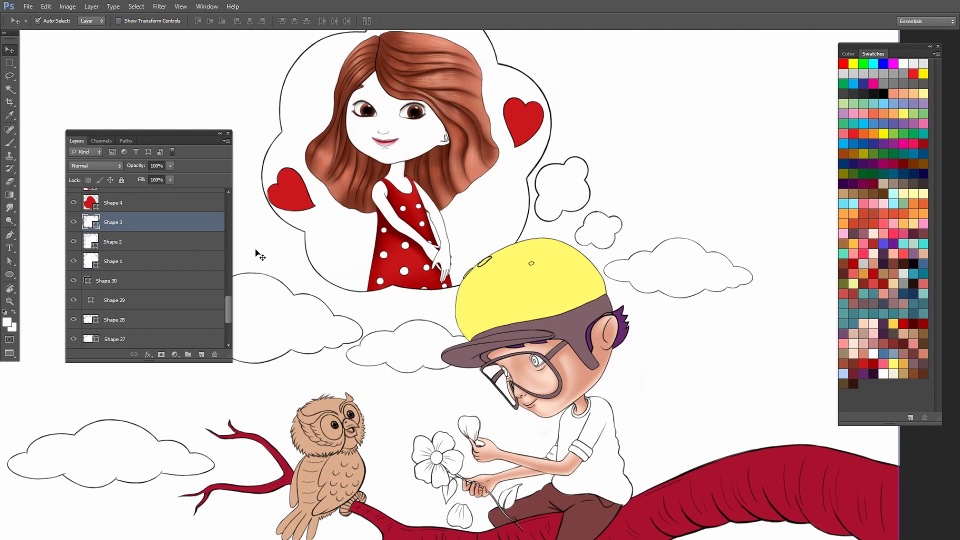
Step: Send the Shape 1–3 bubble layers below the Body_Colour group
mouse_move(225, 301)
left_mouse_down()
mouse_move(239, 326)
mouse_move(251, 304)
left_mouse_up()
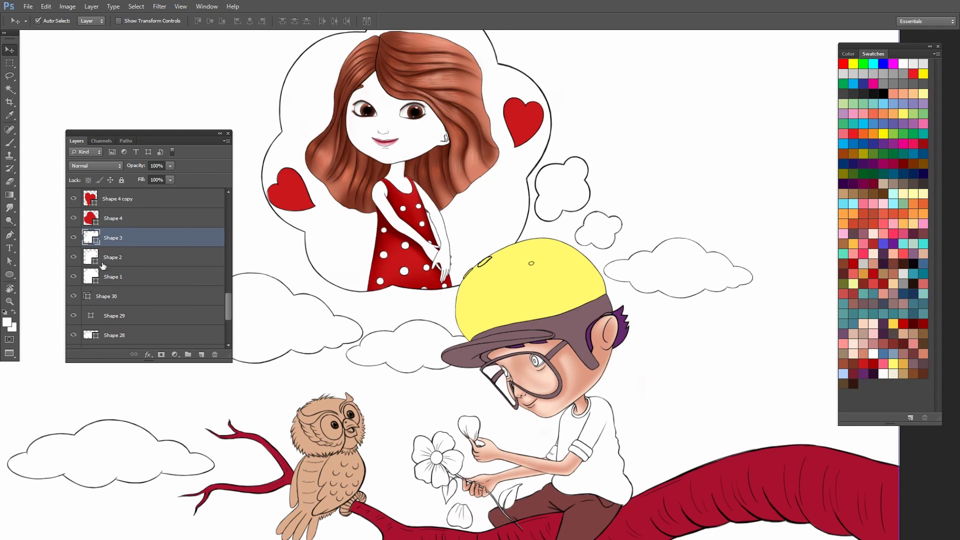
left_click(126, 280, "shift")
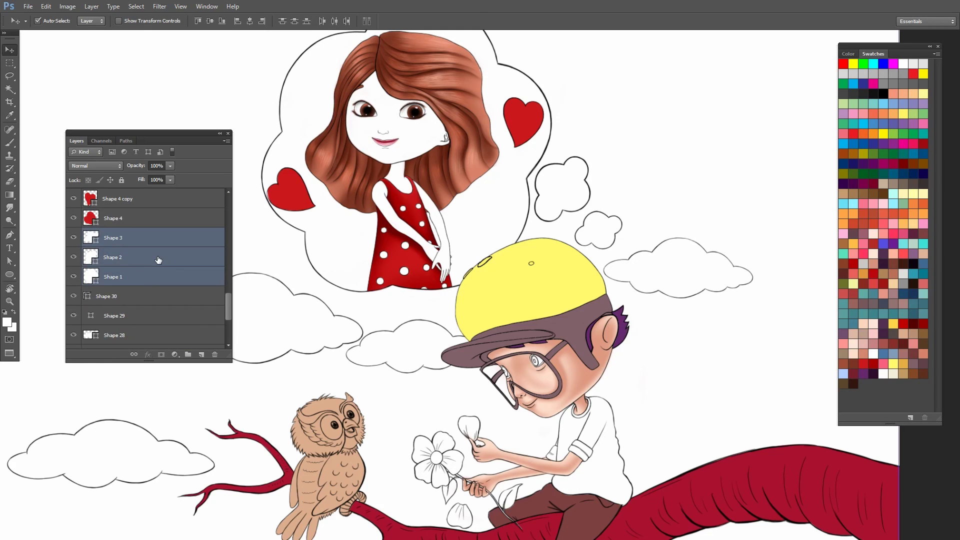
key("ctrl+shift+bracketleft")
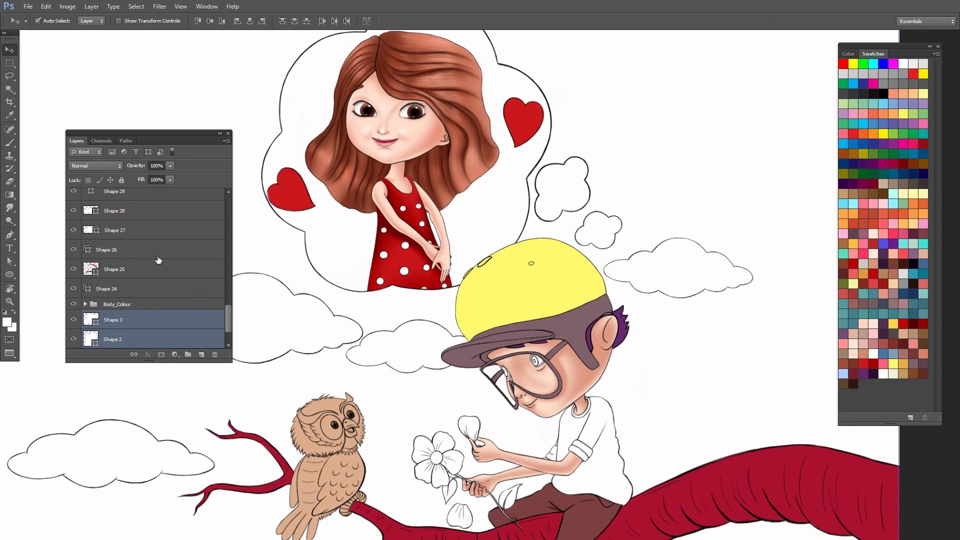
Step: View the artwork full screen and zoom in on the thought bubble and heart
key("f")
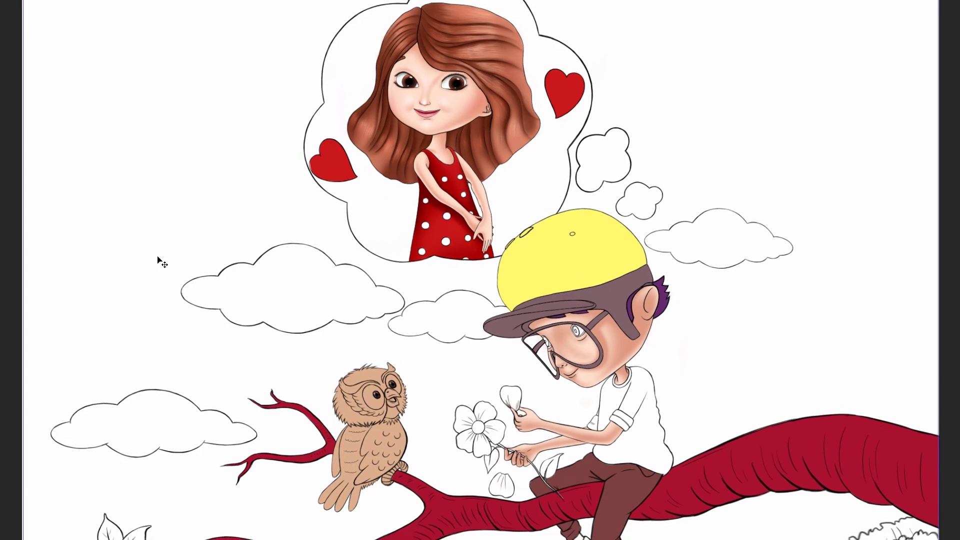
key("ctrl+0")
left_click(523, 149)
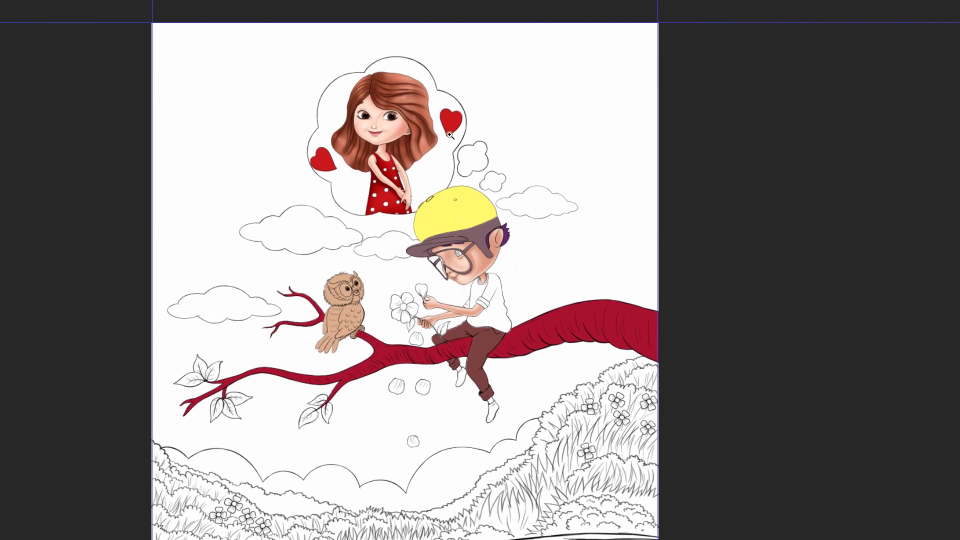
left_click(450, 135)
left_click_drag(458, 139, 463, 160)
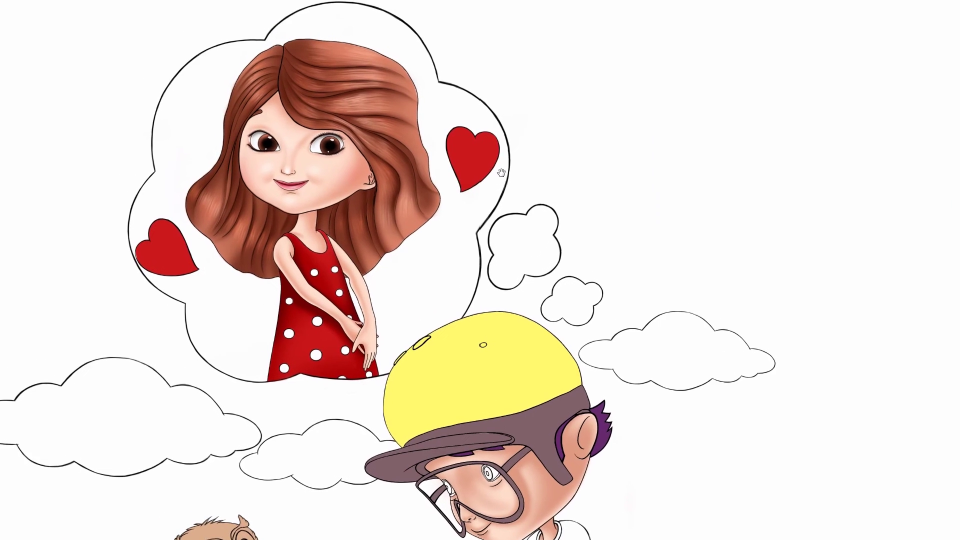